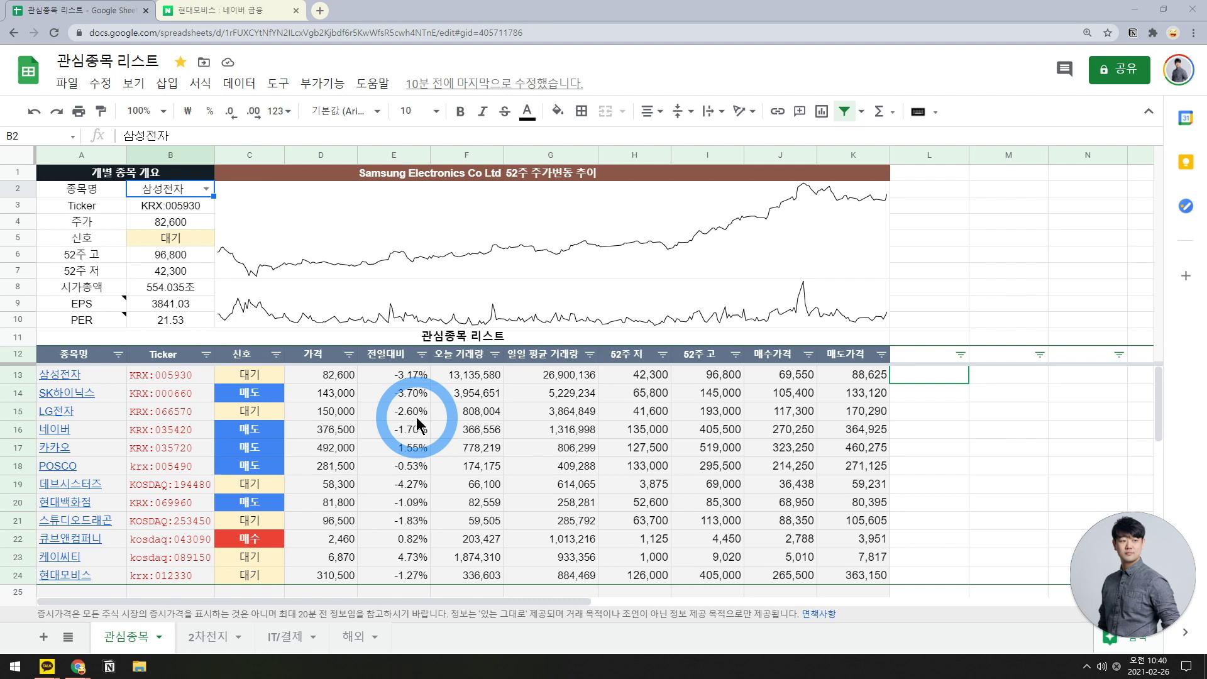
- Switch the individual stock overview to LG전자, followed by 카카오
{"action": "left_click", "coordinate": [205, 189]}
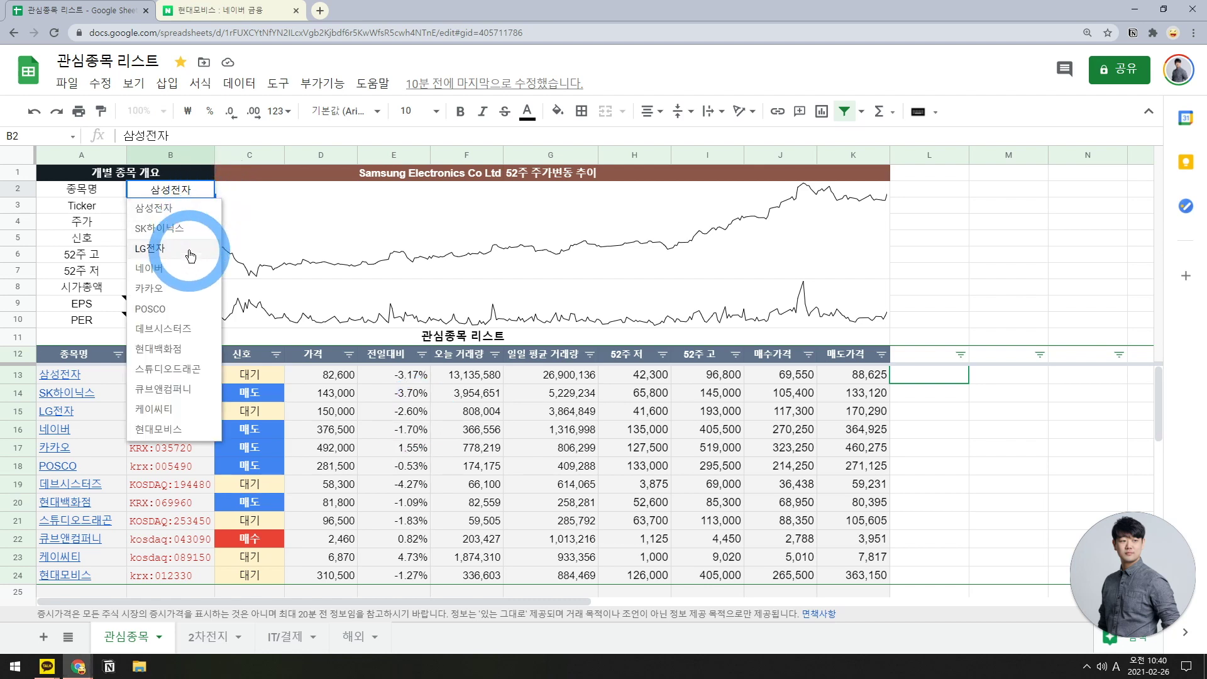
{"action": "left_click", "coordinate": [151, 249]}
{"action": "left_click", "coordinate": [205, 188]}
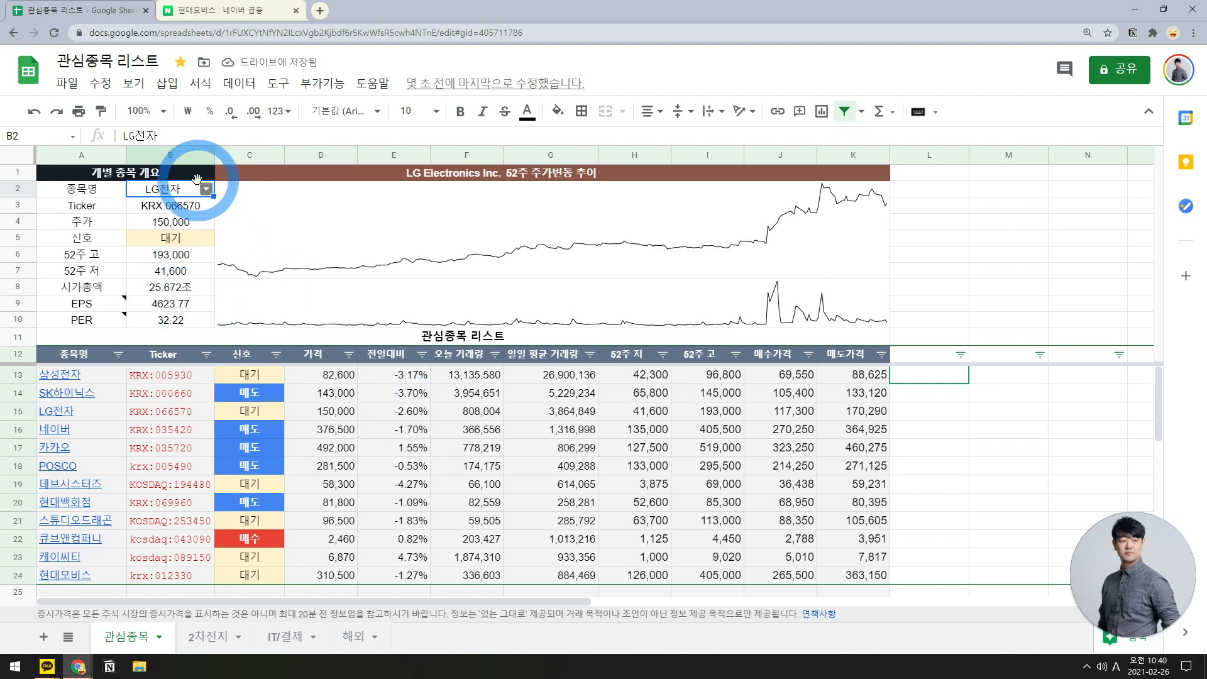
- Inspect the formulas behind the overview's price, signal, 52-week high and low, EPS and PER values, including the PER note
{"action": "left_click", "coordinate": [174, 229]}
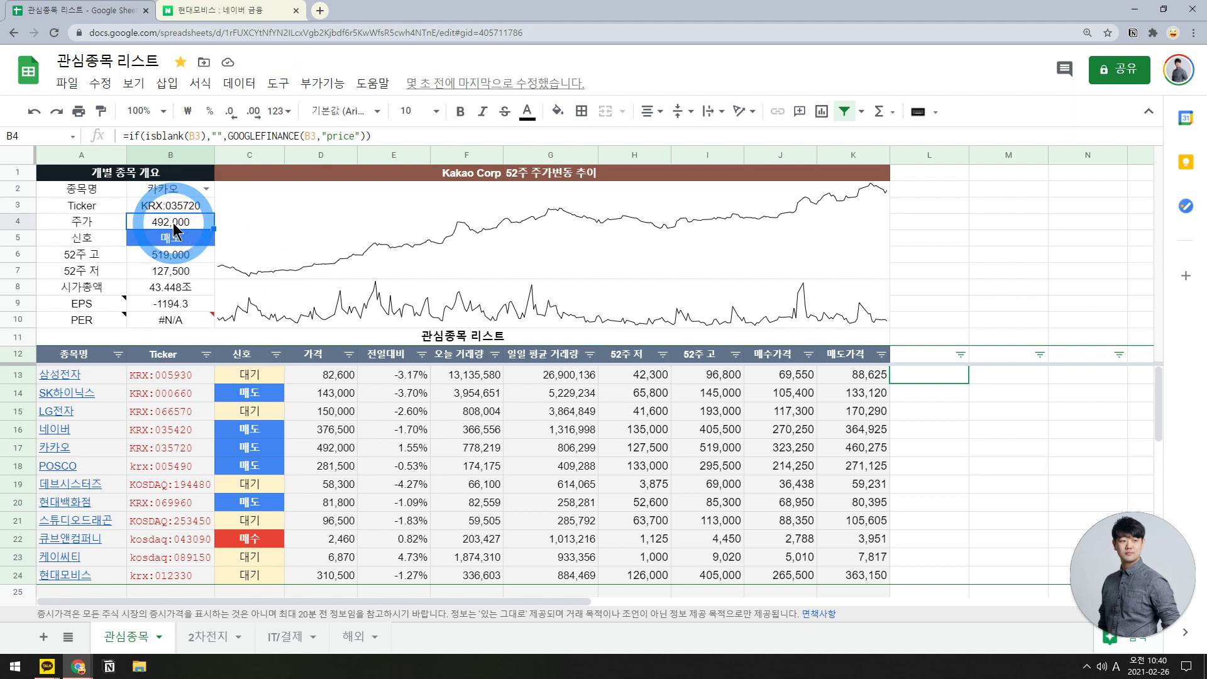
{"action": "left_click", "coordinate": [307, 627]}
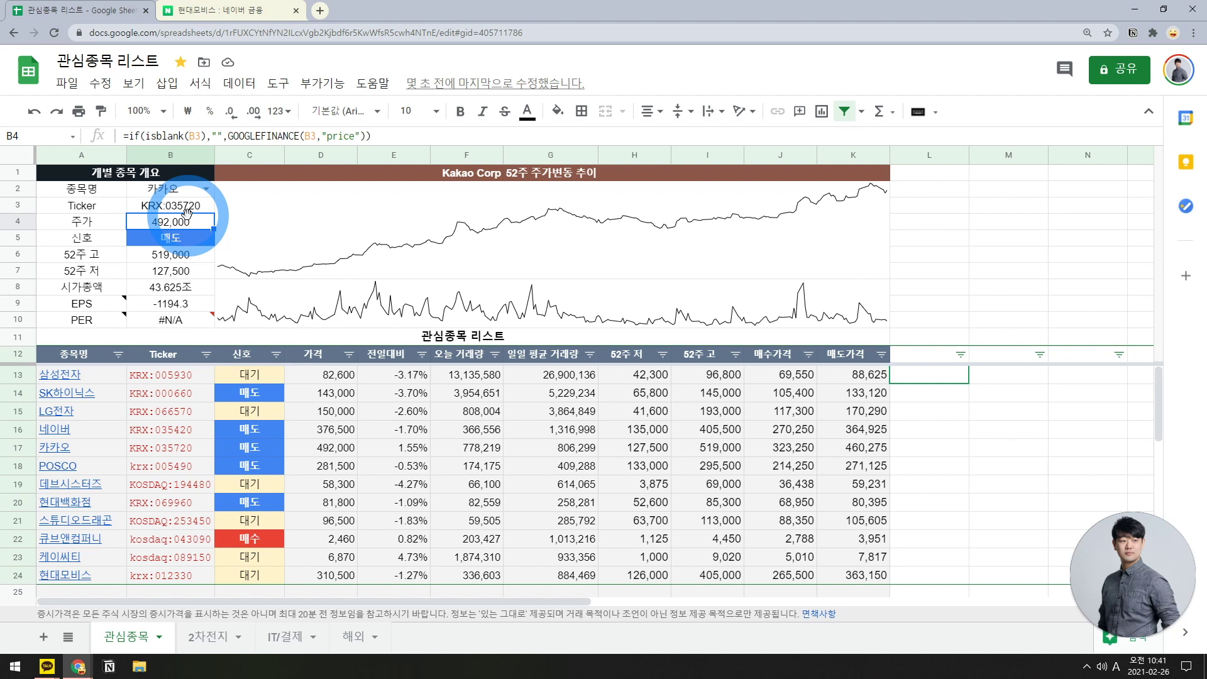
{"action": "left_click", "coordinate": [176, 240]}
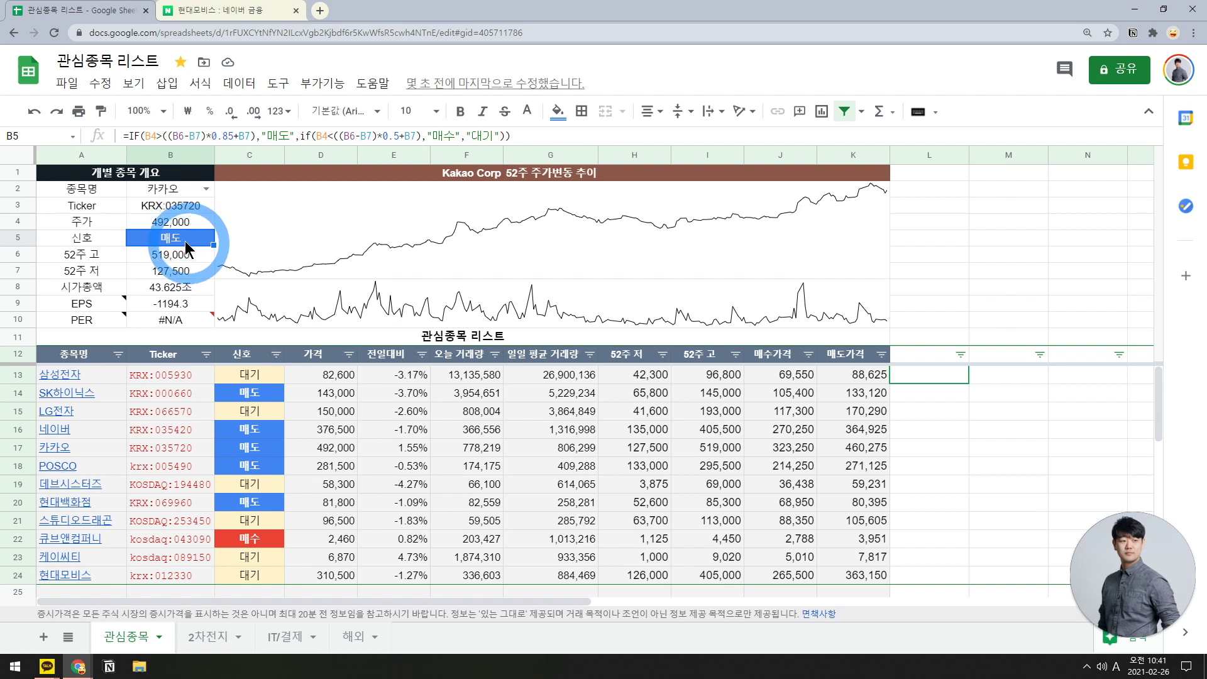
{"action": "left_click", "coordinate": [148, 254]}
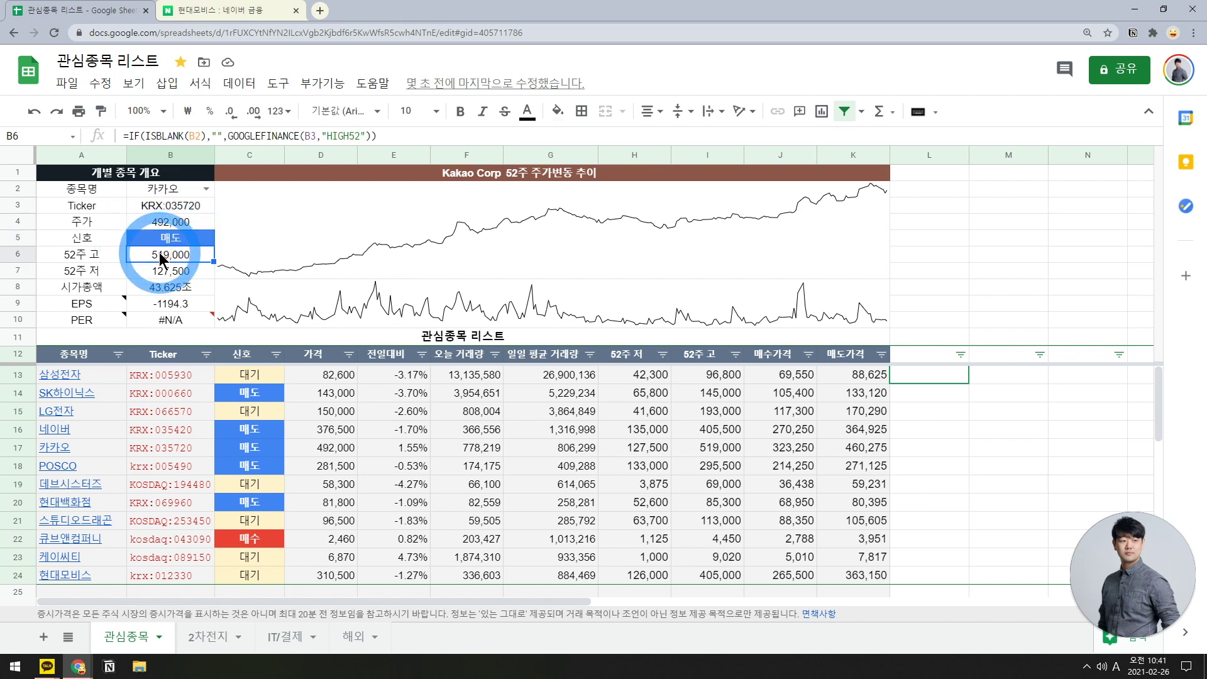
{"action": "left_click", "coordinate": [154, 270]}
{"action": "left_click", "coordinate": [156, 287]}
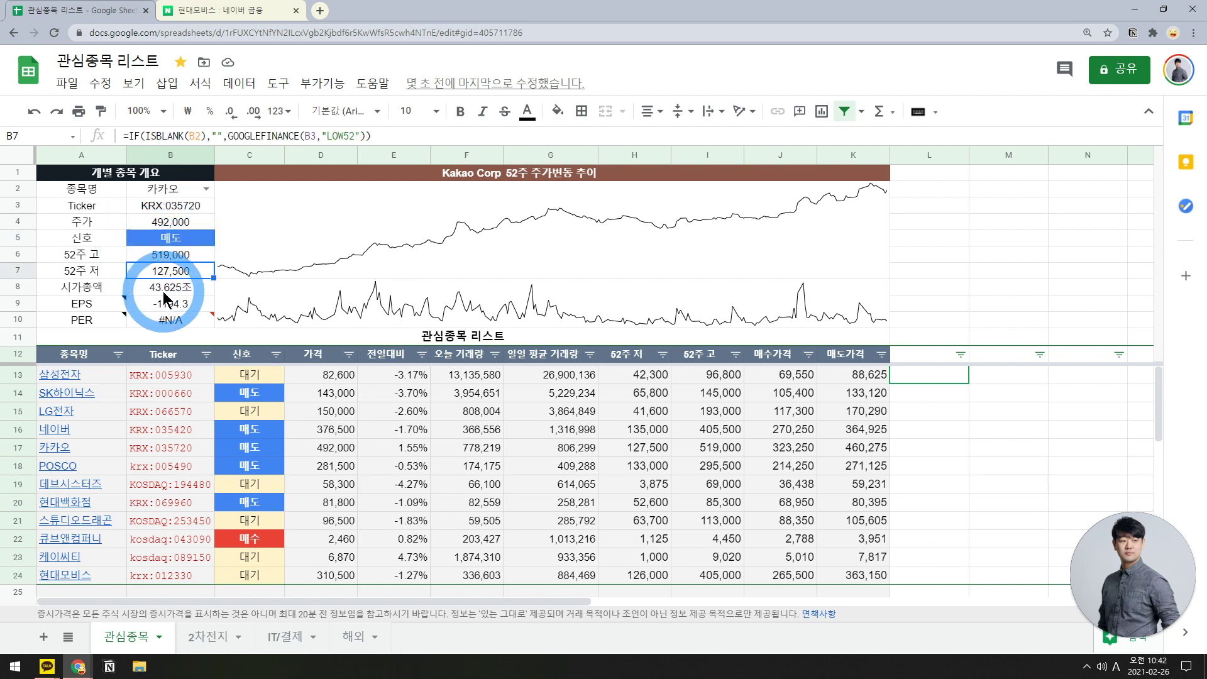
{"action": "left_click", "coordinate": [158, 304]}
{"action": "mouse_move", "coordinate": [91, 310]}
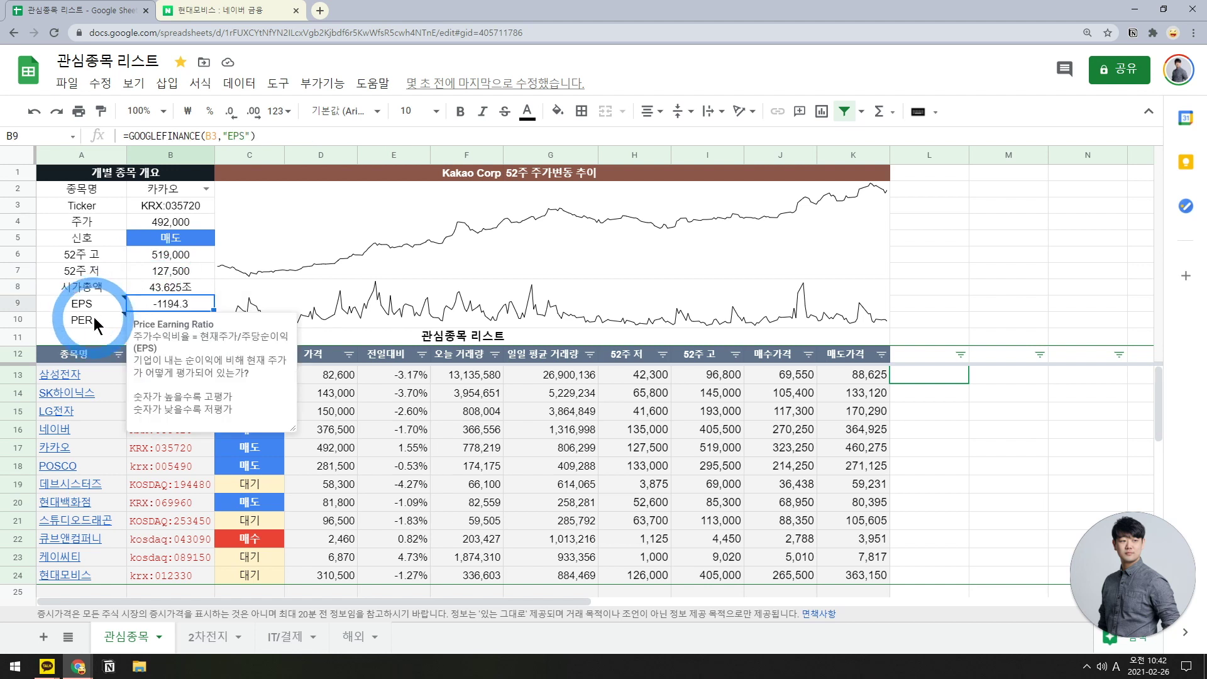
{"action": "left_click", "coordinate": [165, 320]}
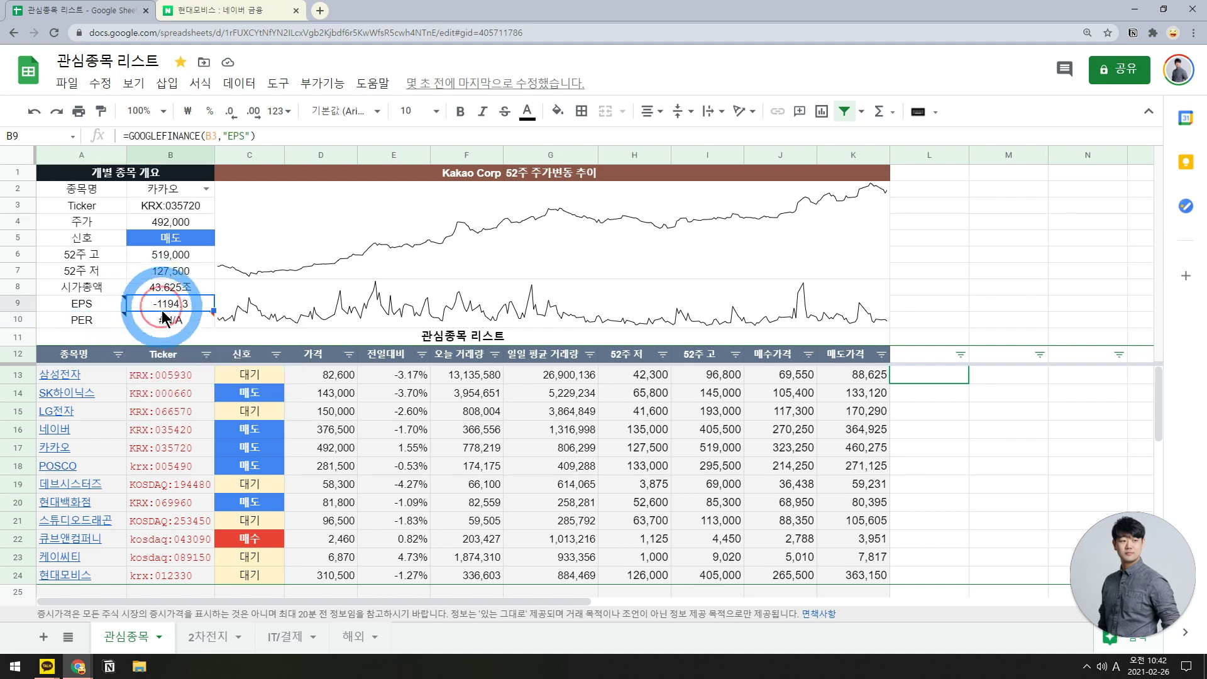
- Switch the individual stock overview to 네이버 and inspect the formulas of the price and volume sparklines
{"action": "left_click", "coordinate": [206, 189]}
{"action": "left_click", "coordinate": [170, 254]}
{"action": "left_click", "coordinate": [340, 246]}
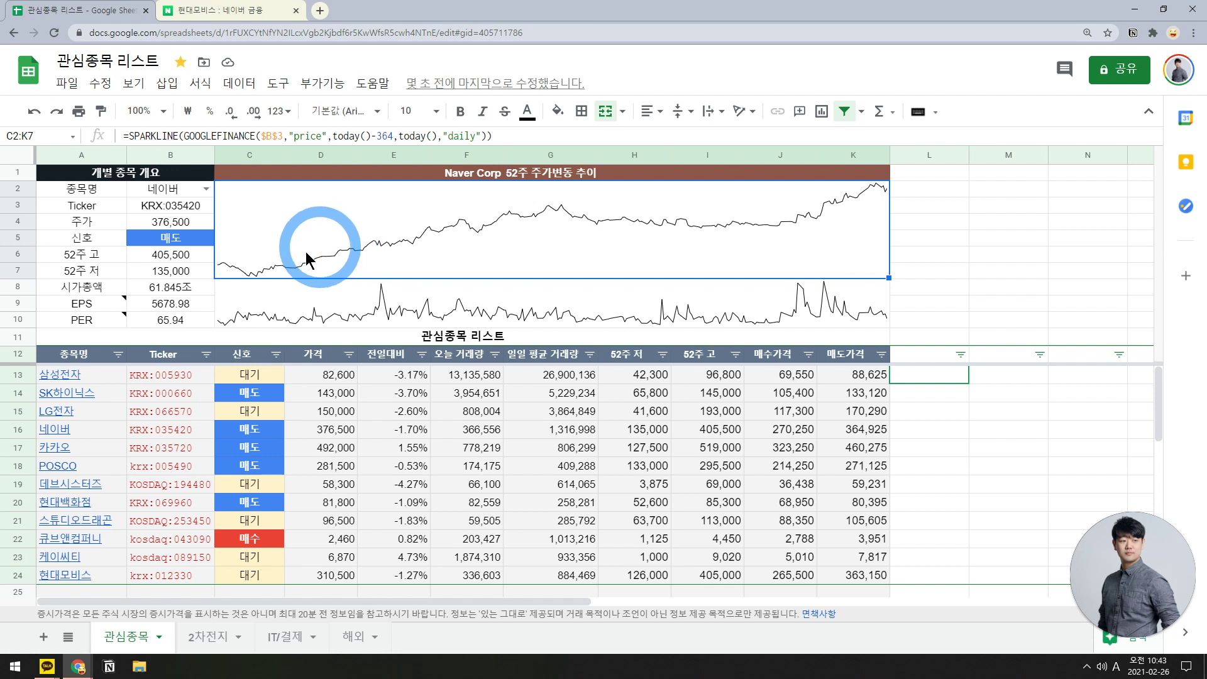
{"action": "left_click", "coordinate": [503, 302]}
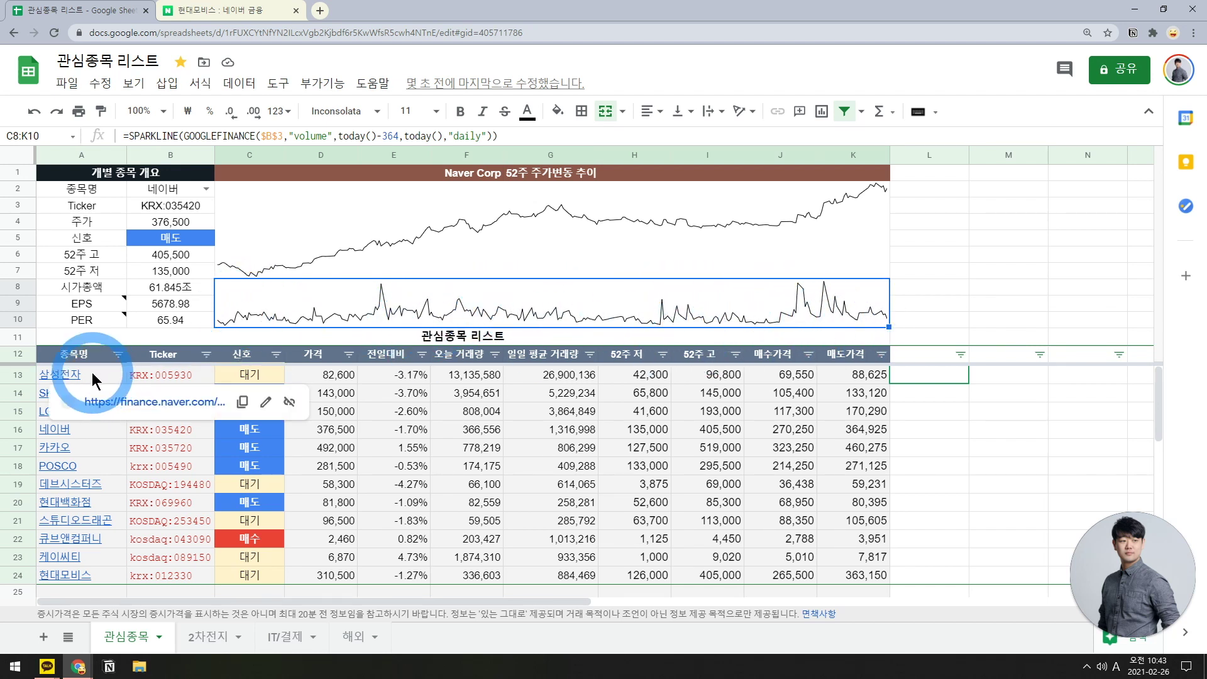
- Inspect the ticker, signal and price cells of the 삼성전자 row in the watchlist
{"action": "left_click", "coordinate": [176, 375]}
{"action": "left_click", "coordinate": [251, 375]}
{"action": "left_click", "coordinate": [320, 374]}
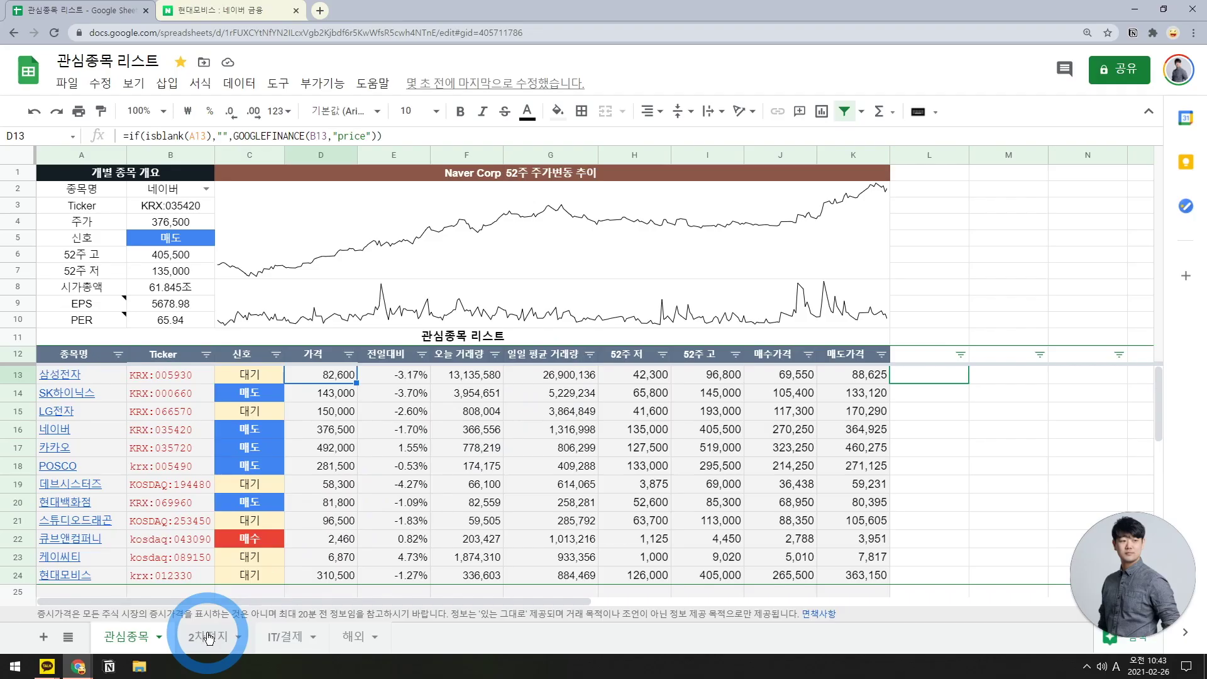
- Review the watchlists on the 2차전지, IT/결제 and 해외 sheets
{"action": "left_click", "coordinate": [207, 636]}
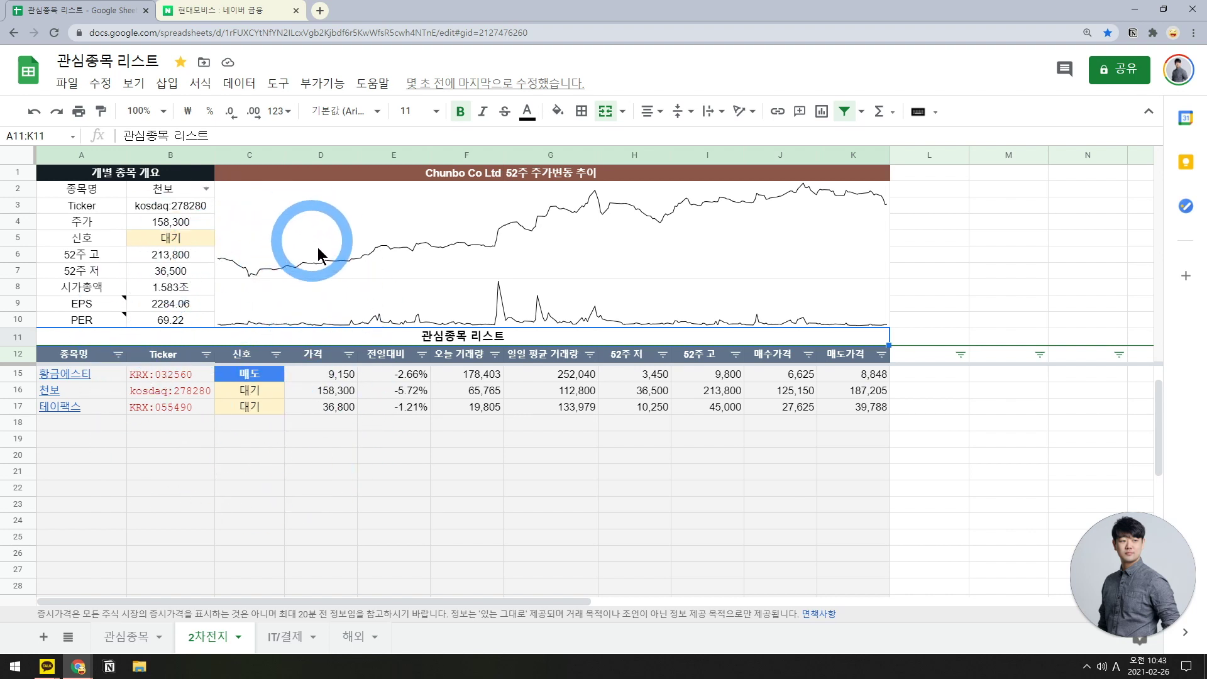
{"action": "left_click", "coordinate": [295, 636]}
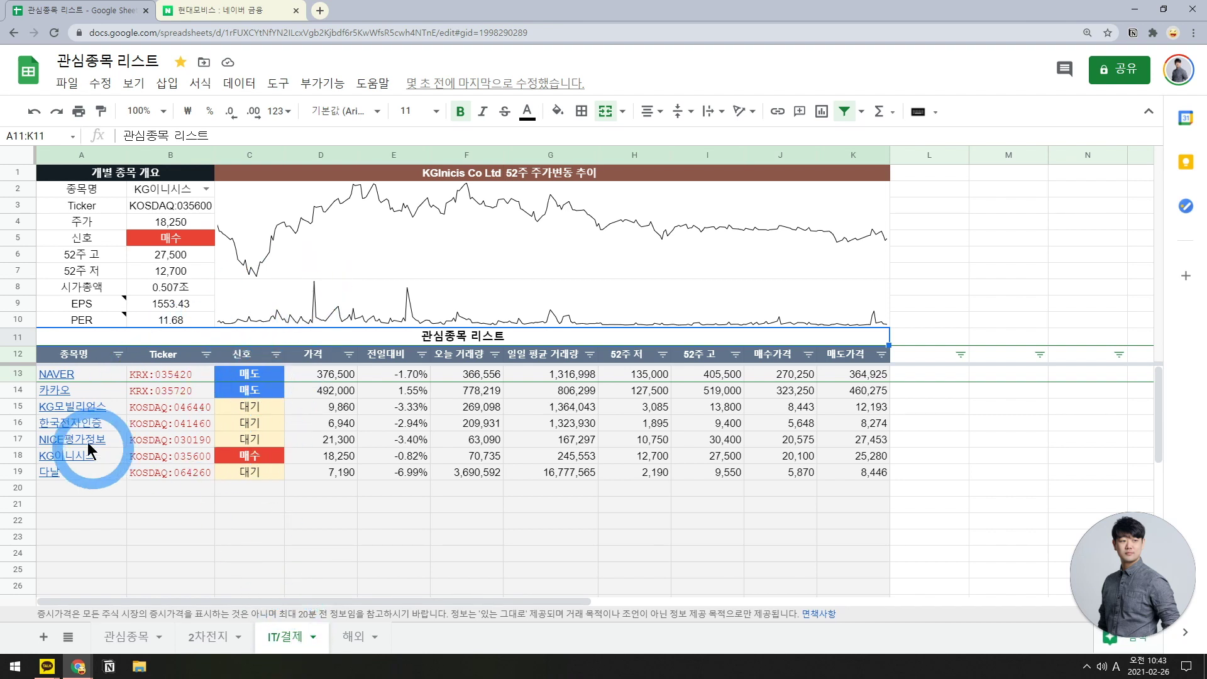
{"action": "mouse_move", "coordinate": [82, 391]}
{"action": "left_click", "coordinate": [354, 636]}
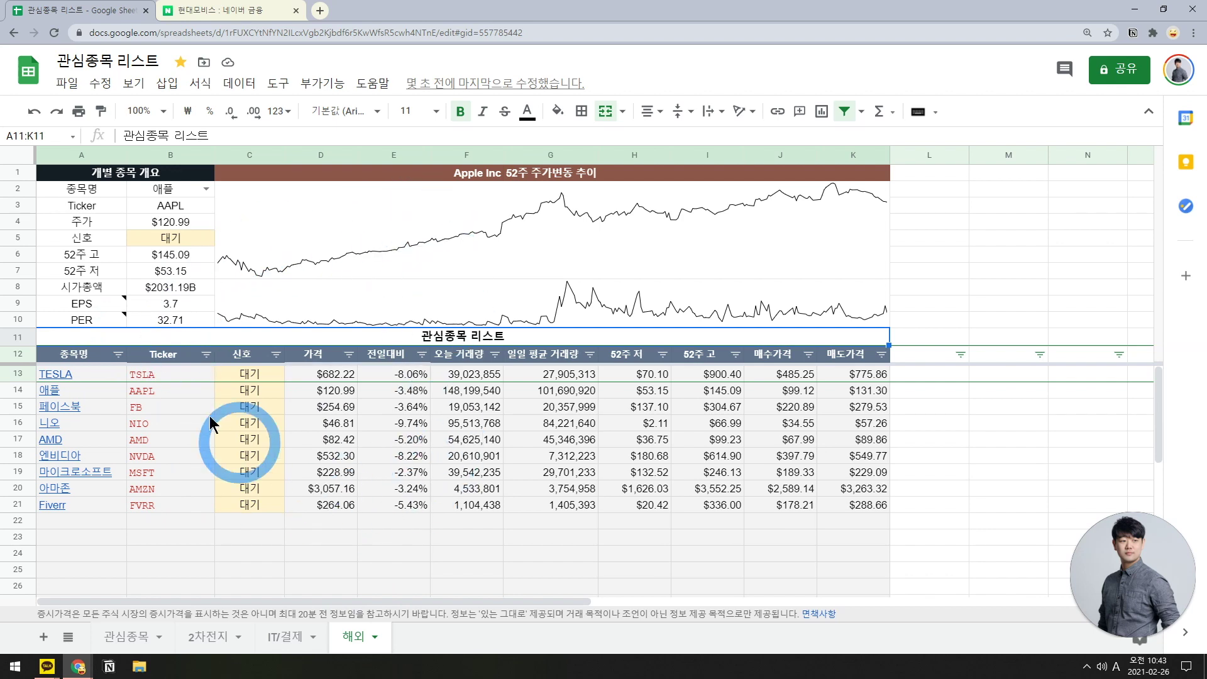
- Add a new blank sheet and enter the header 종목명 in A12
{"action": "left_click", "coordinate": [43, 636]}
{"action": "left_click", "coordinate": [94, 352]}
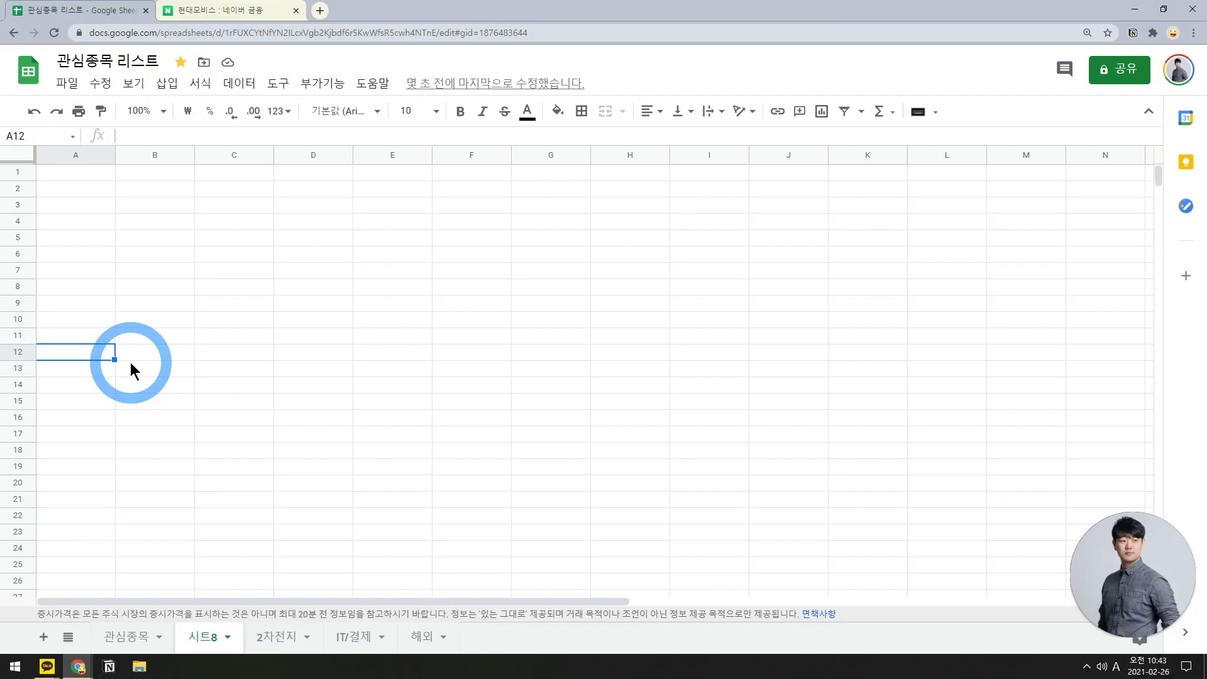
{"action": "type", "text": "d"}
{"action": "key", "text": "BackSpace"}
{"action": "type", "text": "종목명"}
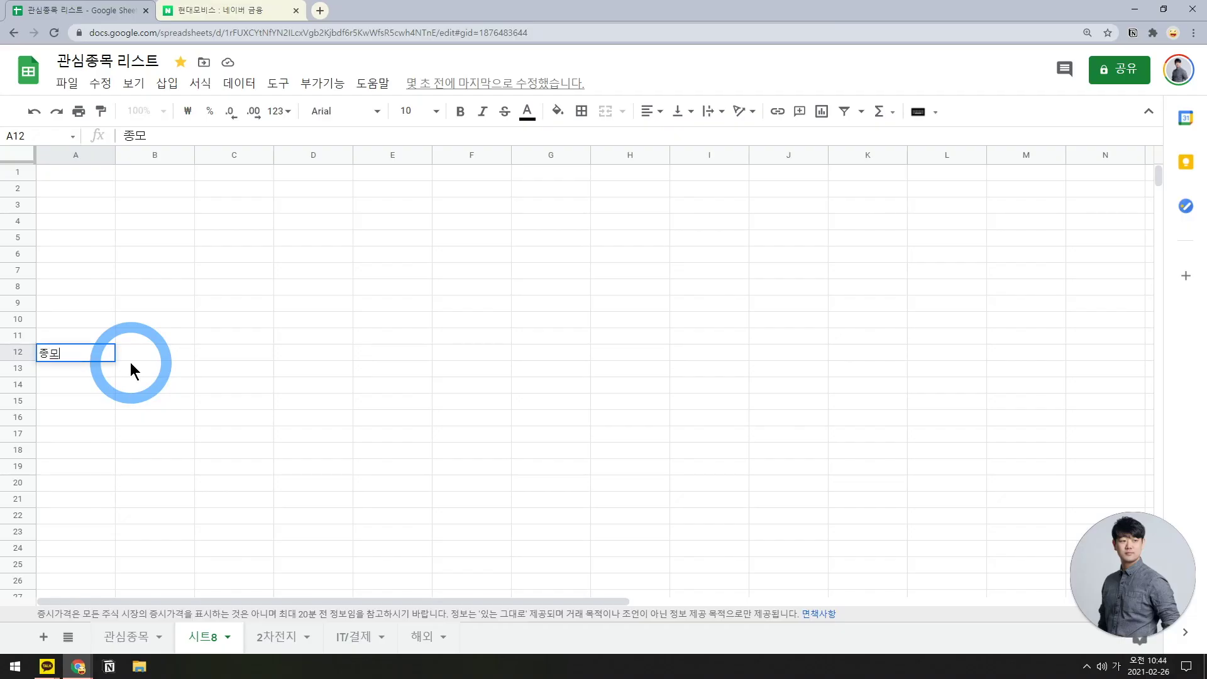
{"action": "key", "text": "Tab"}
- Enter the headers Ticker, 신호 and 가격 in B12 through D12
{"action": "type", "text": "TIC"}
{"action": "key", "text": "BackSpace"}
{"action": "key", "text": "BackSpace"}
{"action": "type", "text": "icker"}
{"action": "key", "text": "Tab"}
{"action": "type", "text": "신호"}
{"action": "key", "text": "Tab"}
{"action": "type", "text": "가격"}
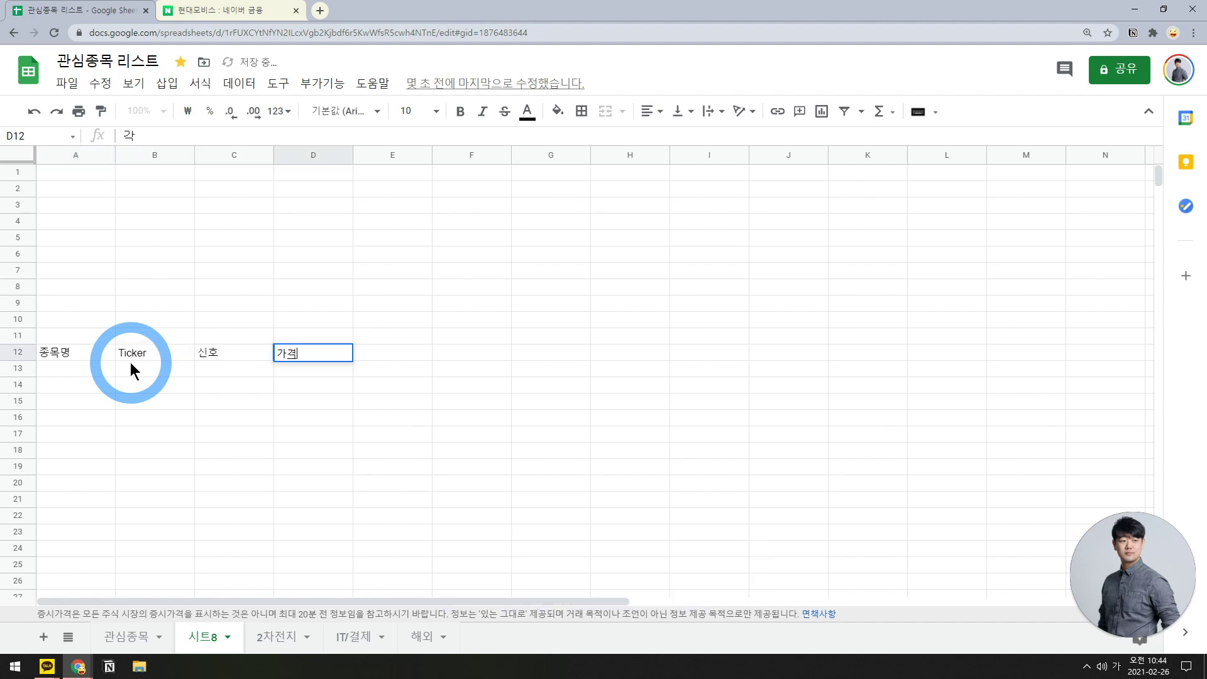
{"action": "key", "text": "Tab"}
- Enter the headers 전일대비, 오늘 거래량 and 일일평균 거래량 in E12 through G12
{"action": "type", "text": "전일댑비"}
{"action": "key", "text": "Tab"}
{"action": "type", "text": "오늘 거래량"}
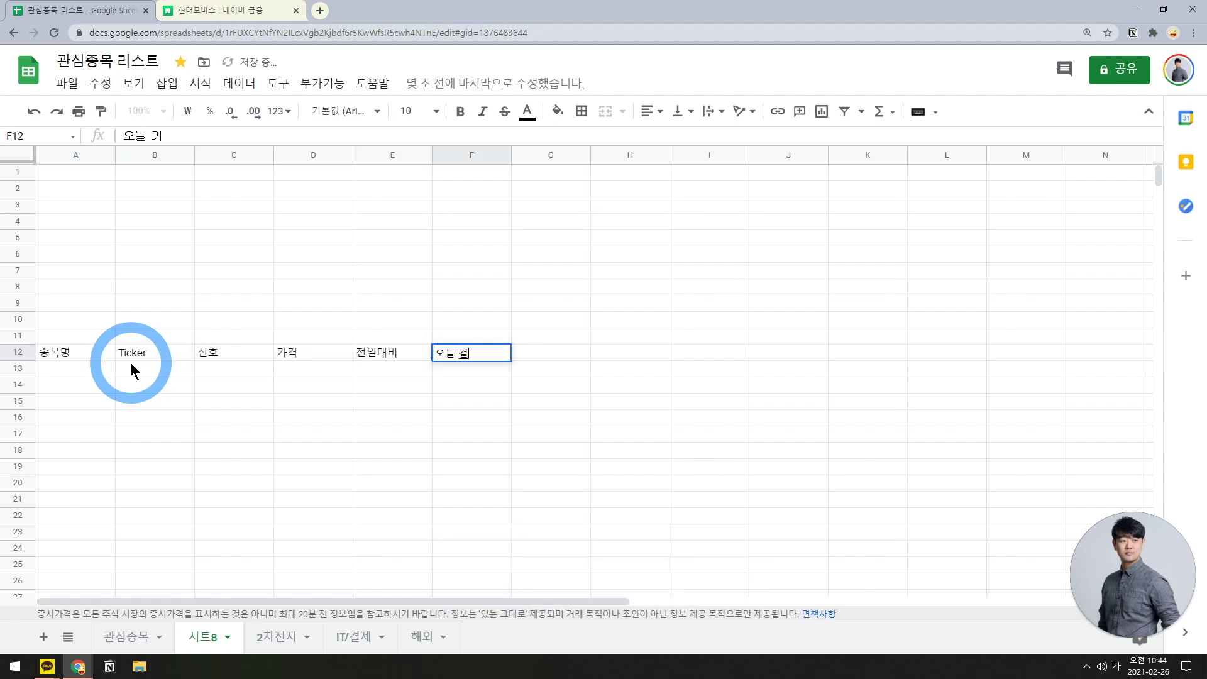
{"action": "key", "text": "Tab"}
{"action": "type", "text": "일일평균 거래량"}
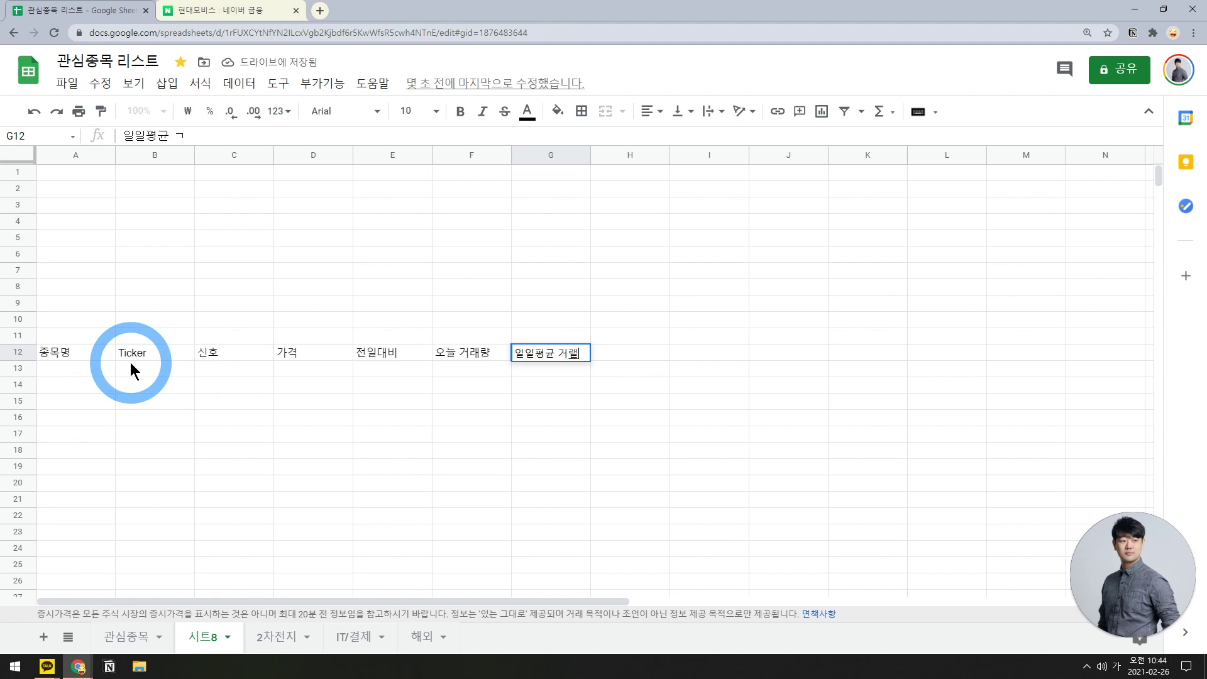
{"action": "key", "text": "Tab"}
- Complete the header row with 52주 저, 52주 고, 매수가격 and 매도가격 in H12 through K12
{"action": "type", "text": "52주 저"}
{"action": "key", "text": "Tab"}
{"action": "type", "text": "52주 고"}
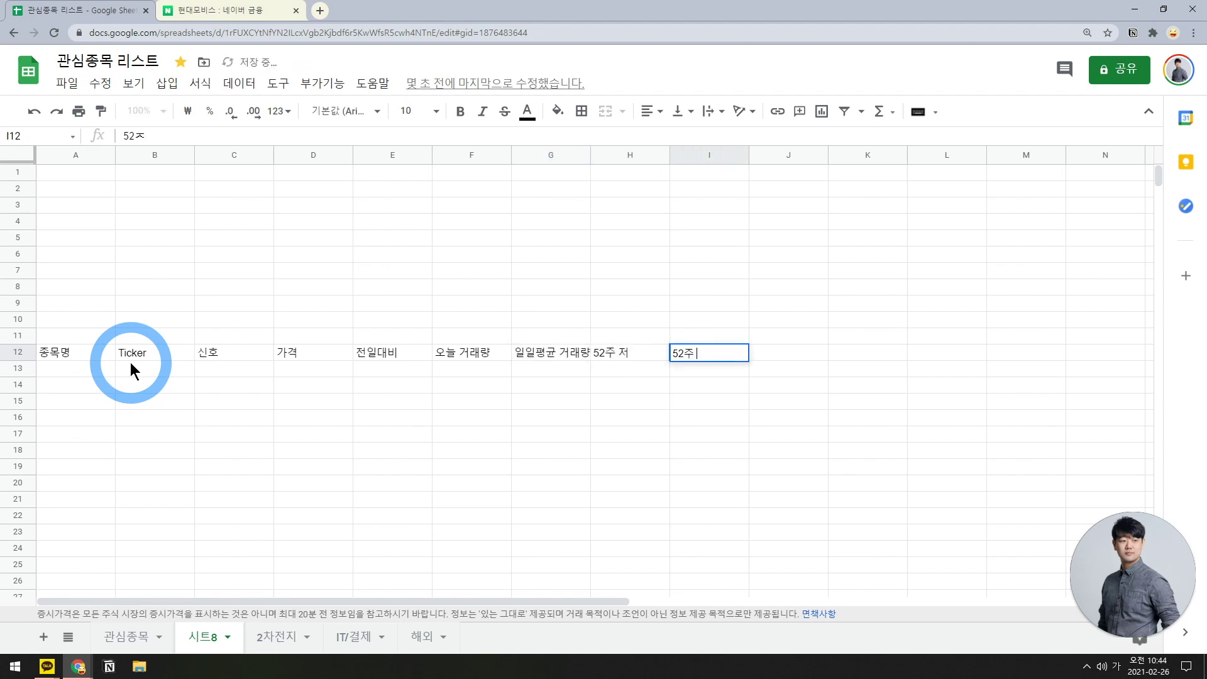
{"action": "key", "text": "Tab"}
{"action": "type", "text": "매수개격"}
{"action": "key", "text": "Tab"}
{"action": "type", "text": "매도가격"}
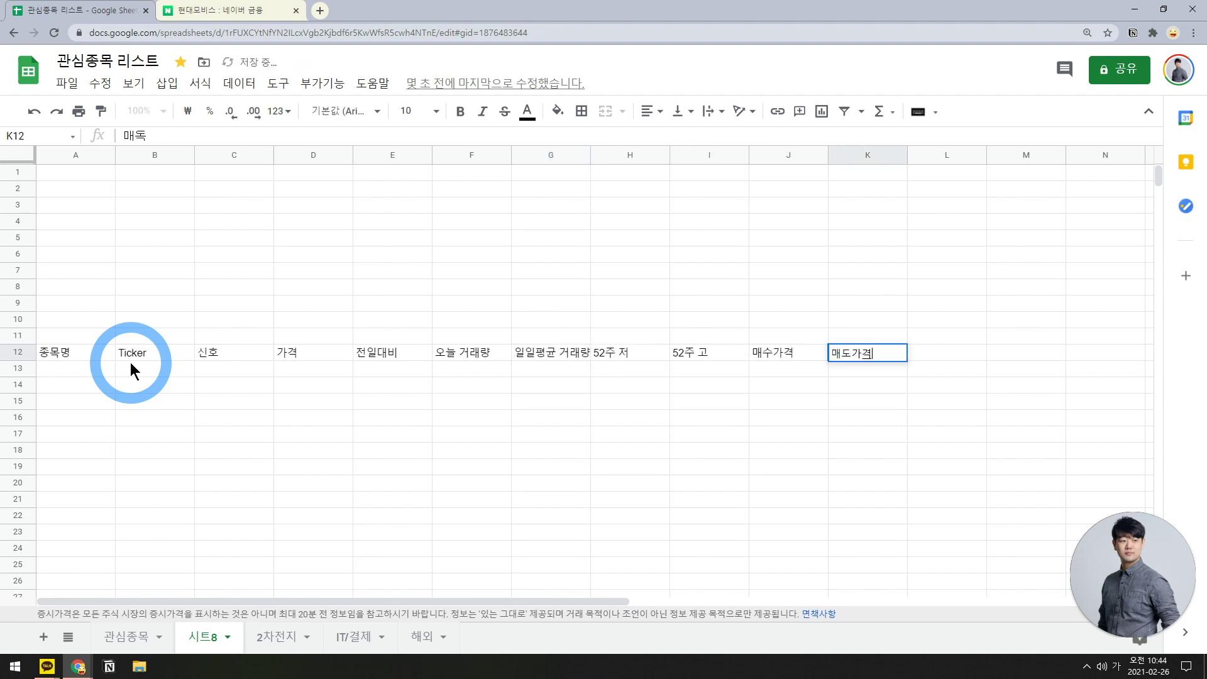
{"action": "key", "text": "Return"}
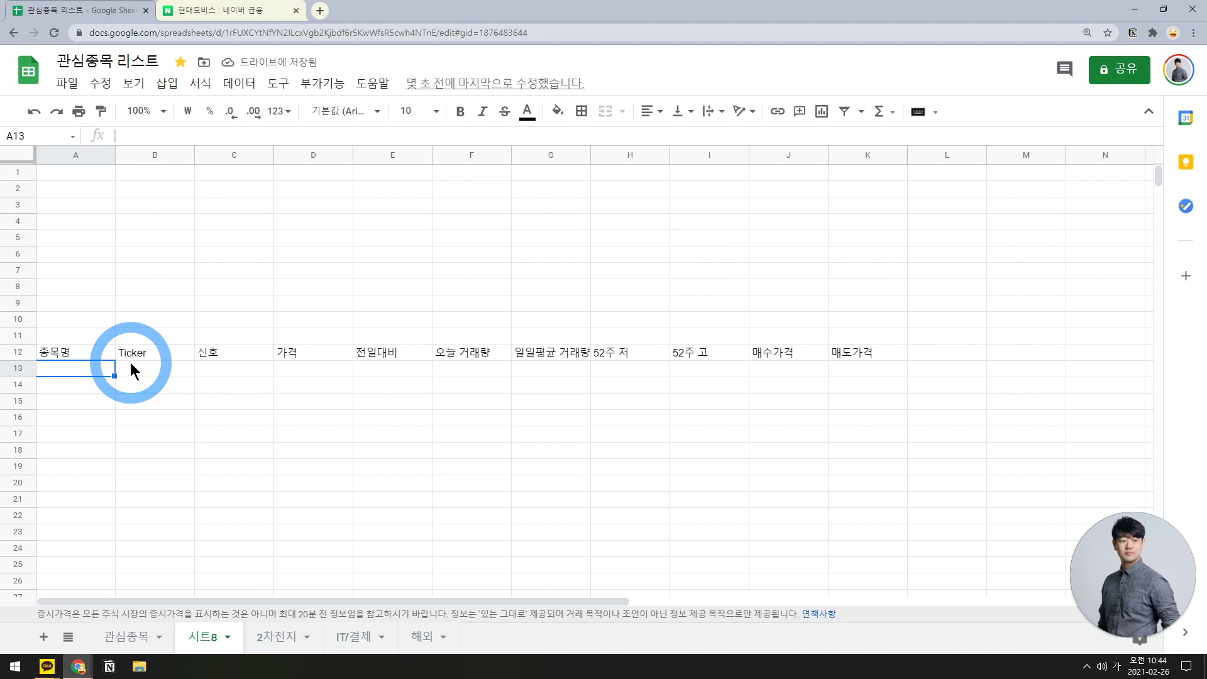
- Look up the stock on its Naver Finance page and enter 현대모비스 as the stock name in A13
{"action": "left_click", "coordinate": [220, 10]}
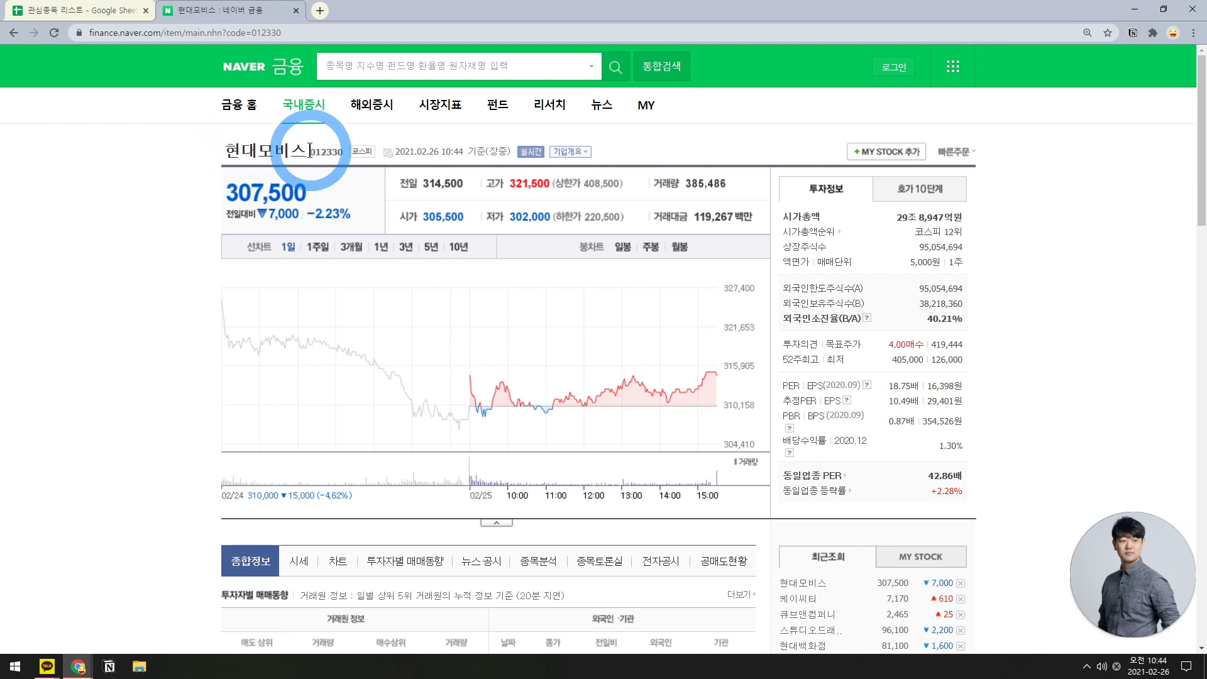
{"action": "left_click", "coordinate": [110, 10]}
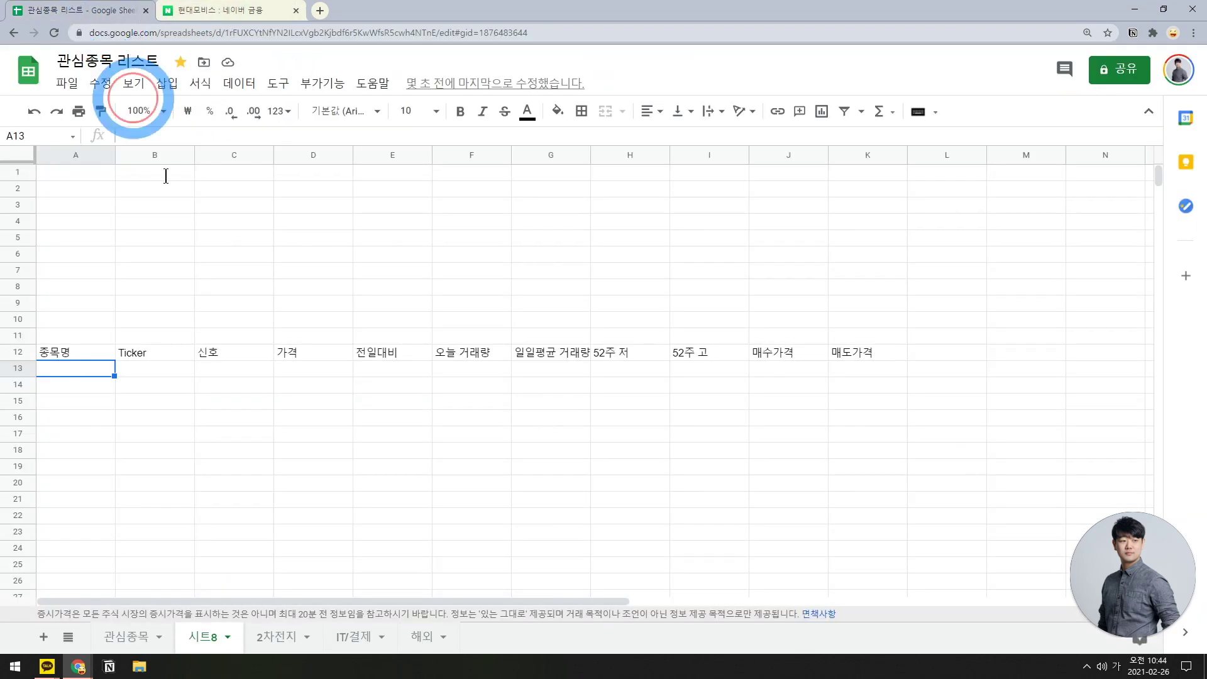
{"action": "left_click", "coordinate": [80, 366]}
{"action": "type", "text": "ㅇ"}
{"action": "key", "text": "BackSpace"}
{"action": "type", "text": "현대모비스"}
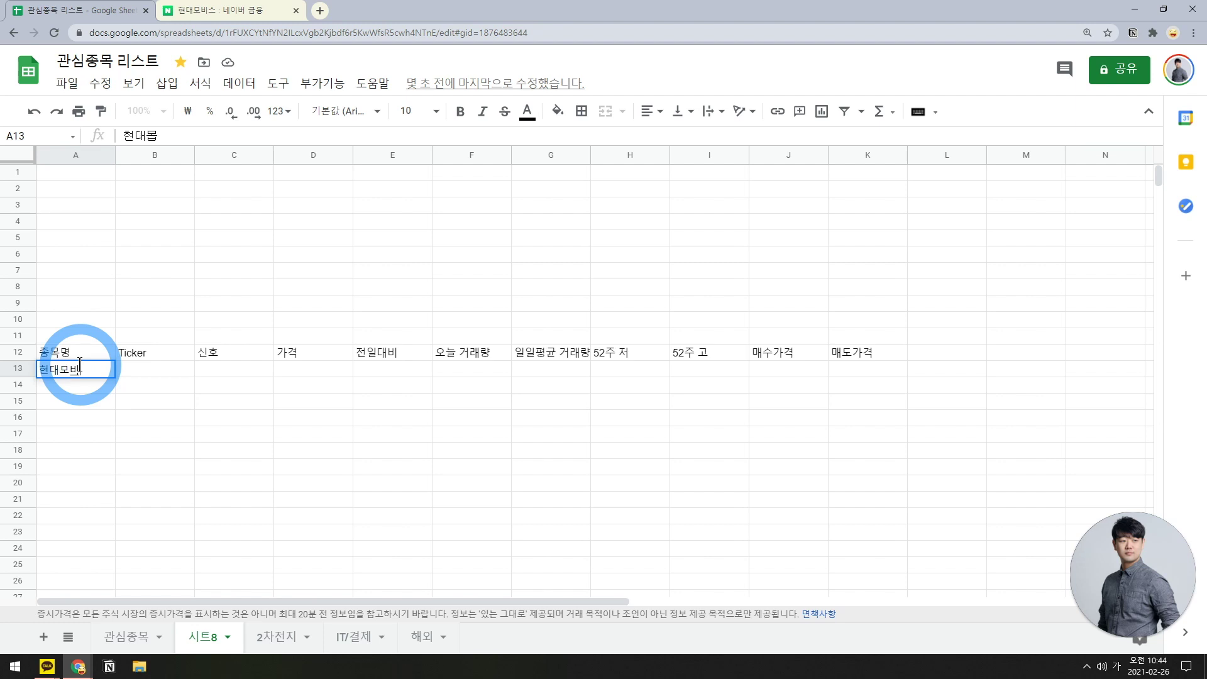
{"action": "key", "text": "Tab"}
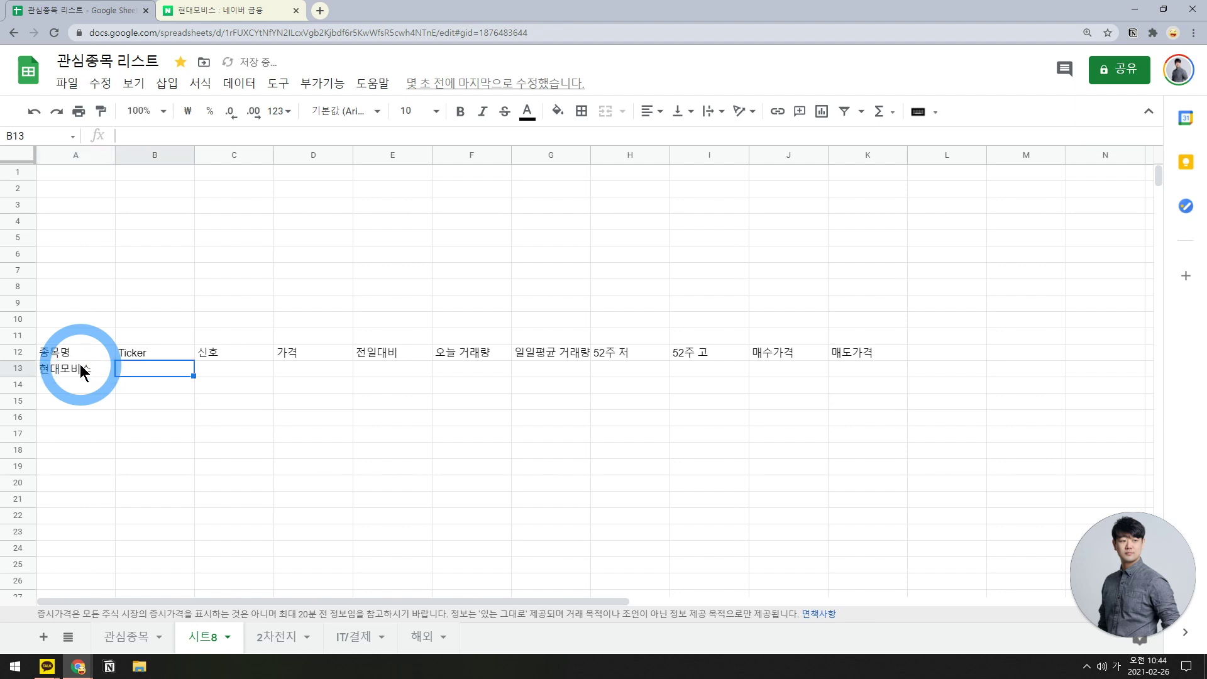
- Replace the Ticker header in B12 with 종목코드
{"action": "key", "text": "Up"}
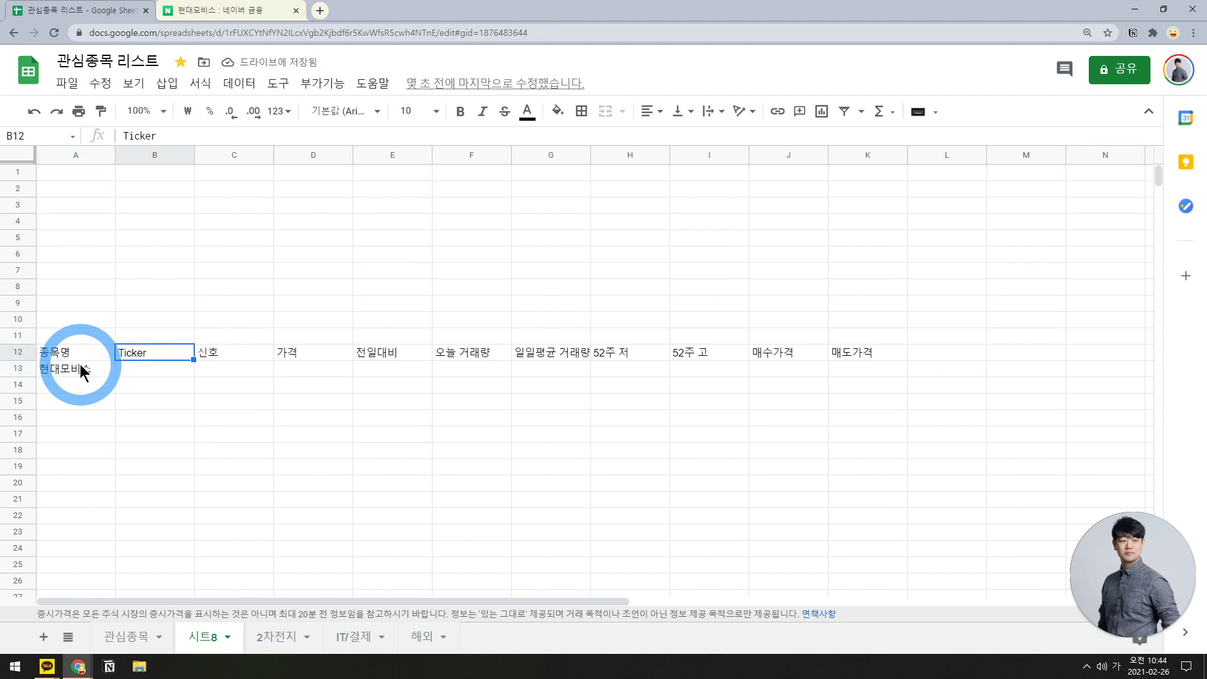
{"action": "type", "text": "종목코드"}
{"action": "key", "text": "Return"}
- Above the header row, enter KOSPI in B10 with its exchange code KRX in C10
{"action": "key", "text": "Up"}
{"action": "key", "text": "Up"}
{"action": "key", "text": "Up"}
{"action": "type", "text": "KOSPI"}
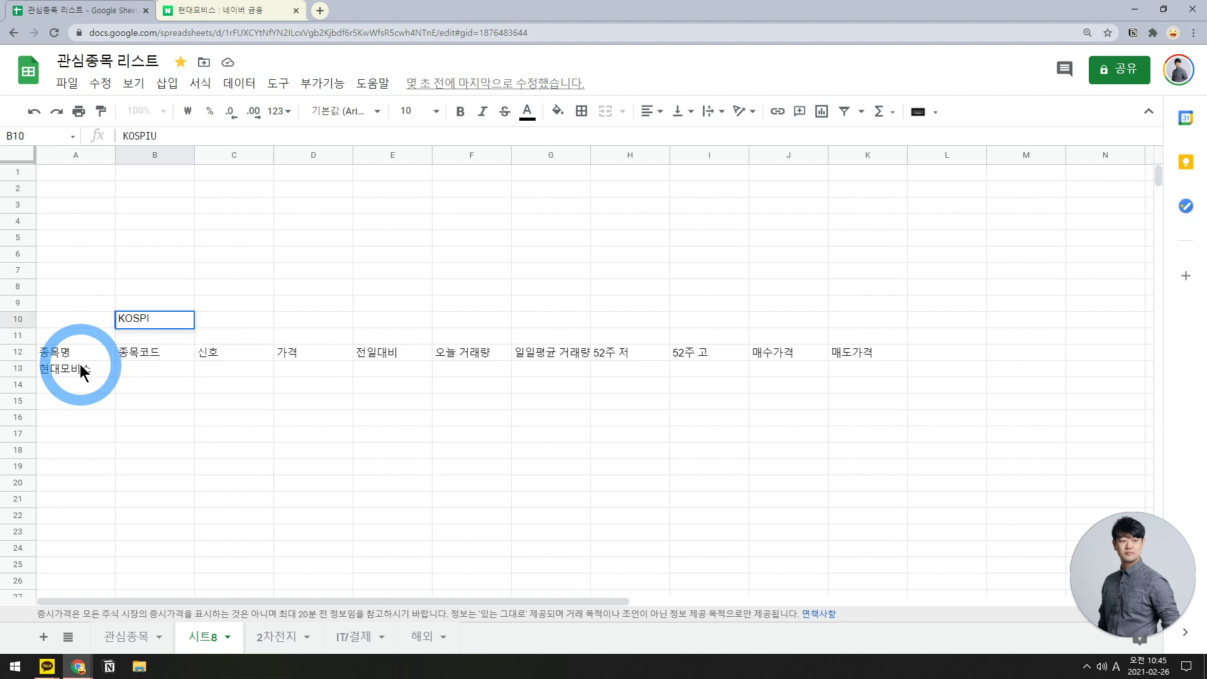
{"action": "key", "text": "Tab"}
{"action": "type", "text": "KRS"}
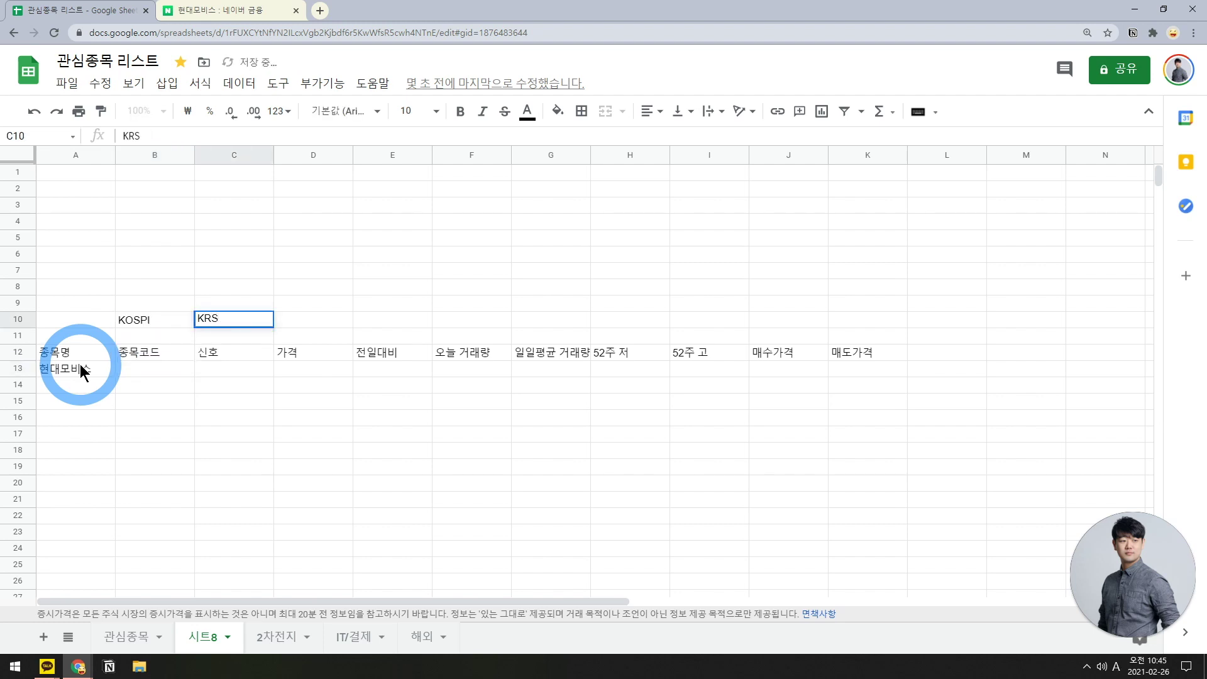
{"action": "key", "text": "BackSpace"}
{"action": "type", "text": "X"}
{"action": "key", "text": "Return"}
- Enter KOSDAQ in B11 with its exchange code KOSDAQ in C11
{"action": "type", "text": "KOSDATQ"}
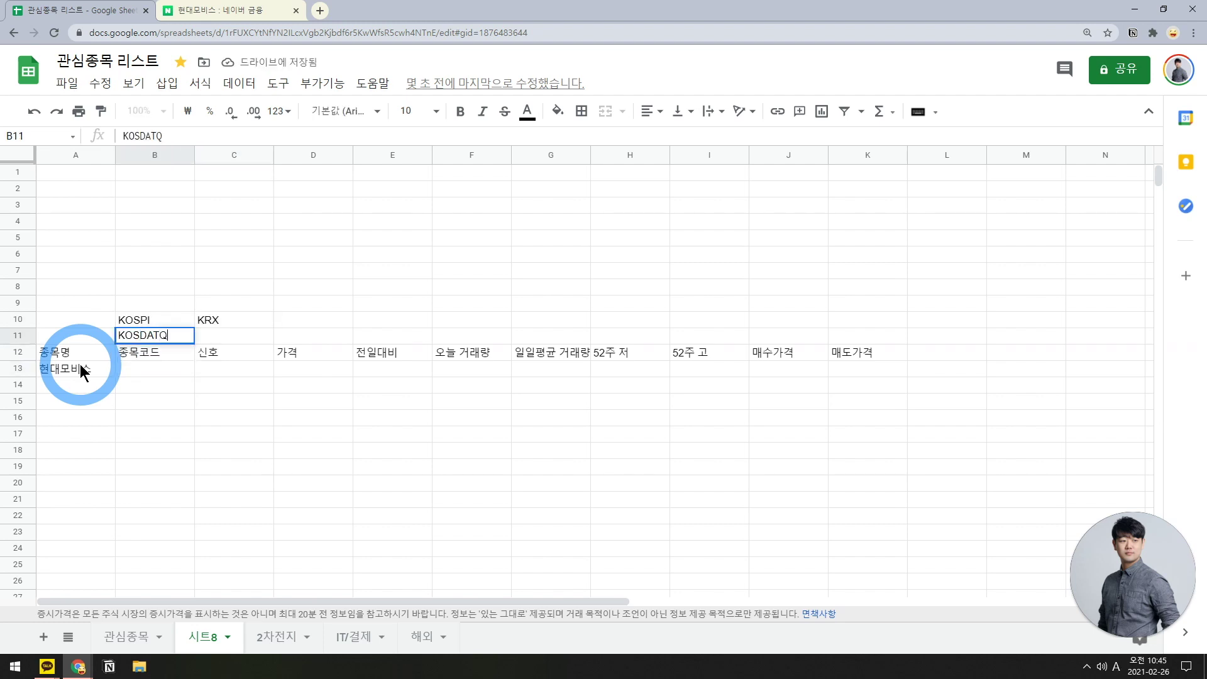
{"action": "key", "text": "Tab"}
{"action": "type", "text": "KOSDAQ"}
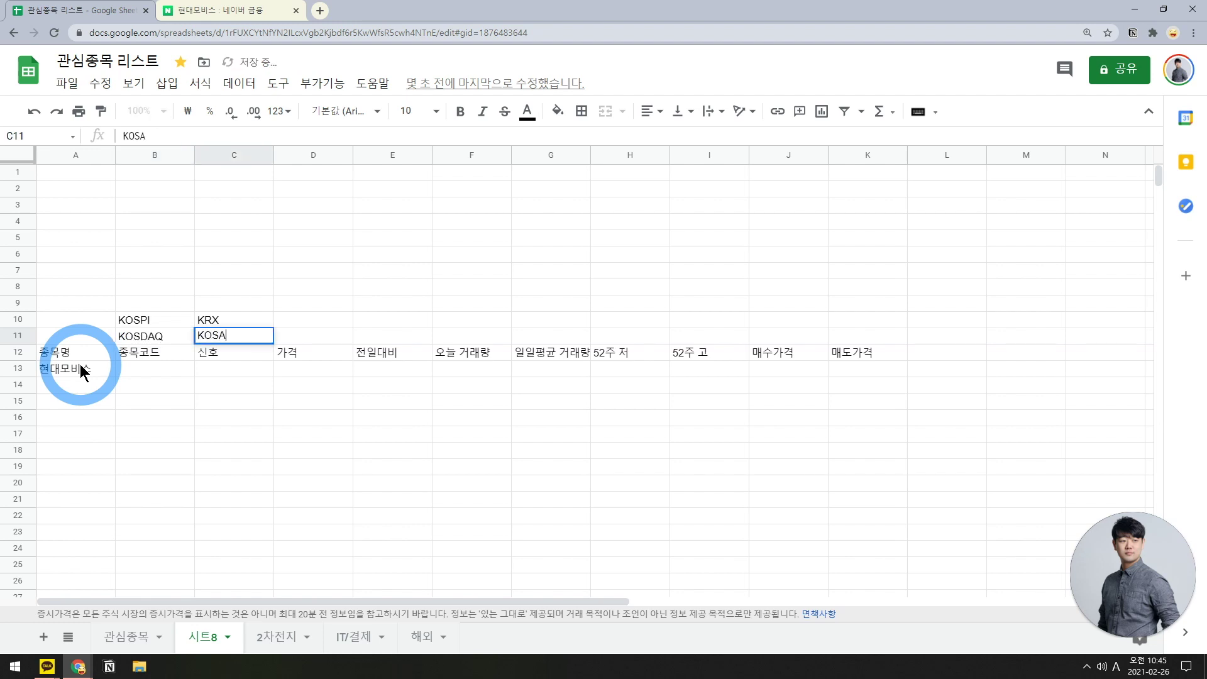
{"action": "key", "text": "Return"}
- Select the stock code cell B13 for 현대모비스 and copy the code 012330 from its Naver Finance page
{"action": "key", "text": "Up"}
{"action": "key", "text": "Right"}
{"action": "key", "text": "Up"}
{"action": "key", "text": "Left"}
{"action": "key", "text": "Down"}
{"action": "key", "text": "Down"}
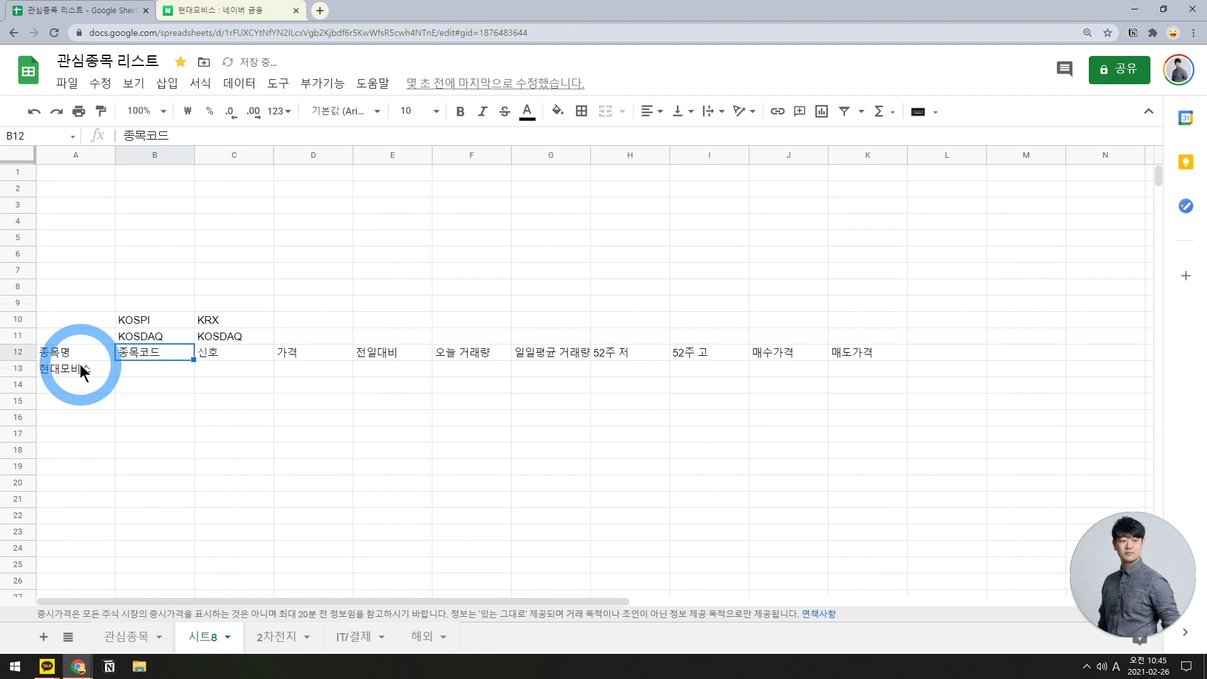
{"action": "key", "text": "Down"}
{"action": "key", "text": "ctrl+Tab"}
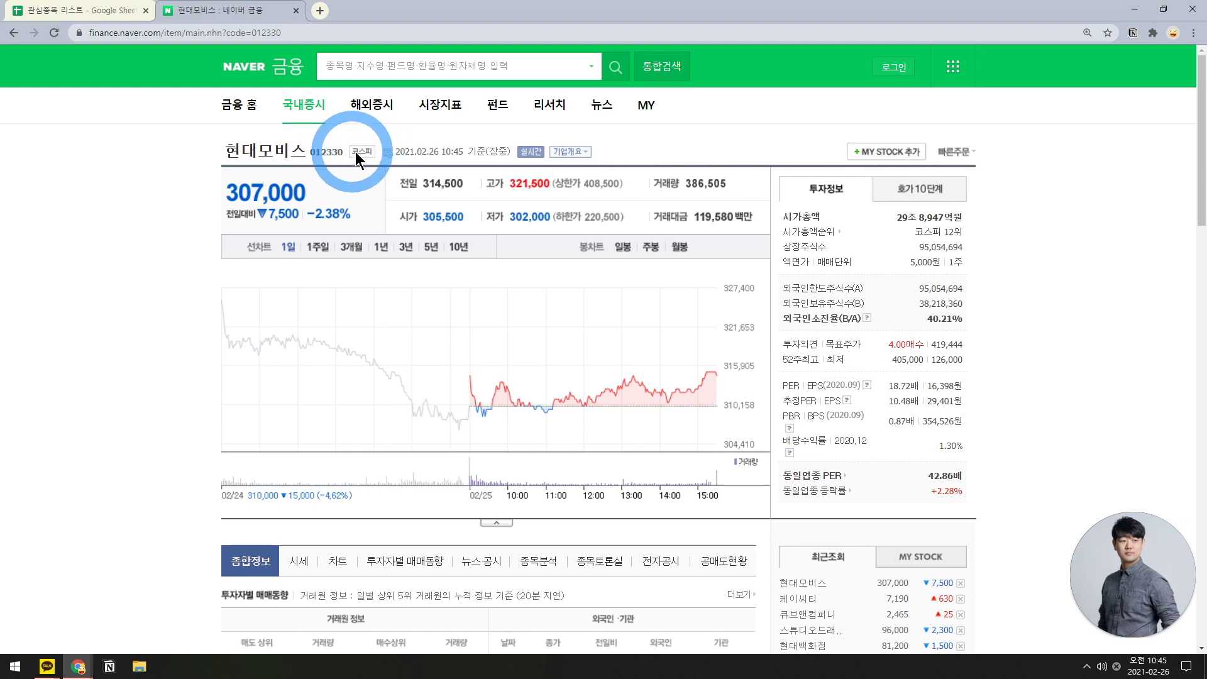
{"action": "double_click", "coordinate": [342, 151]}
{"action": "key", "text": "ctrl+c"}
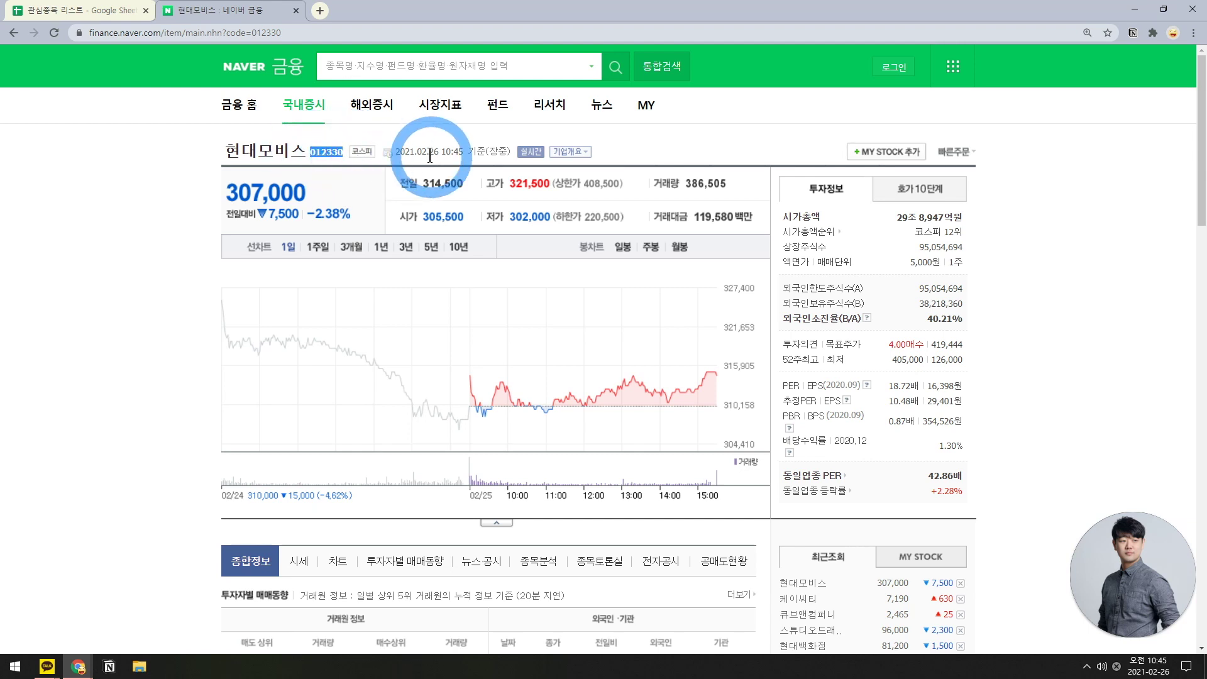
- Return to the watchlist spreadsheet and enter KRX:012330 as the 현대모비스 stock code in B13
{"action": "left_click", "coordinate": [88, 10]}
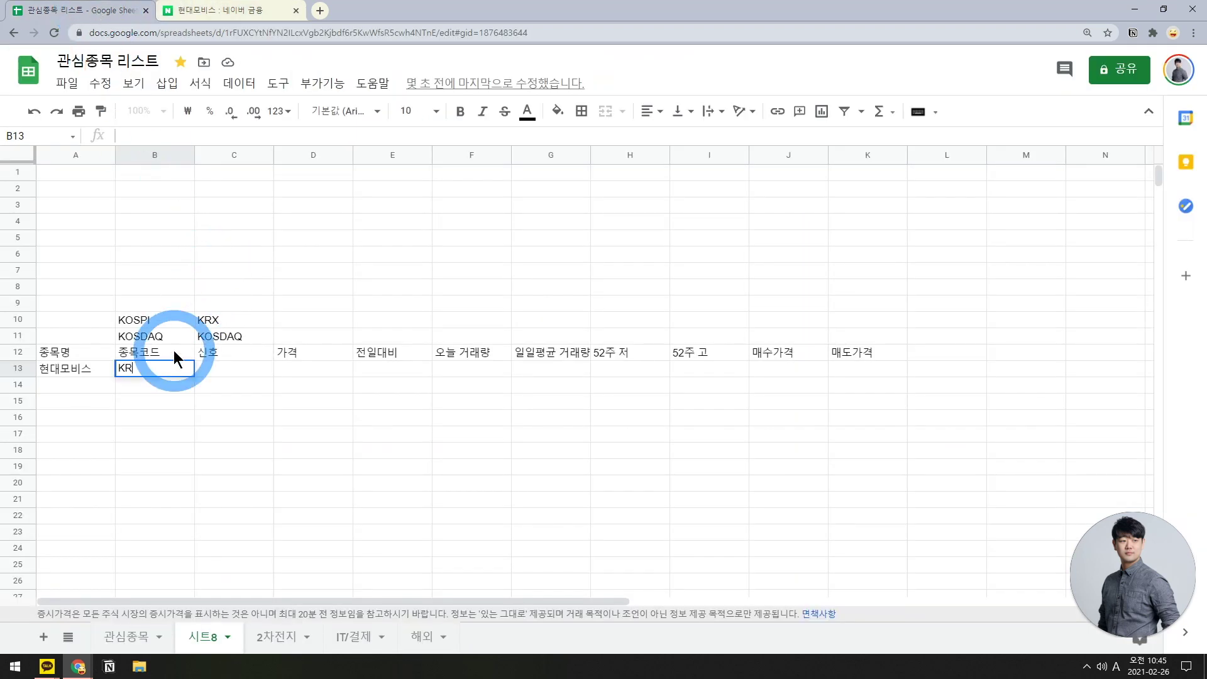
{"action": "type", "text": "KRX:"}
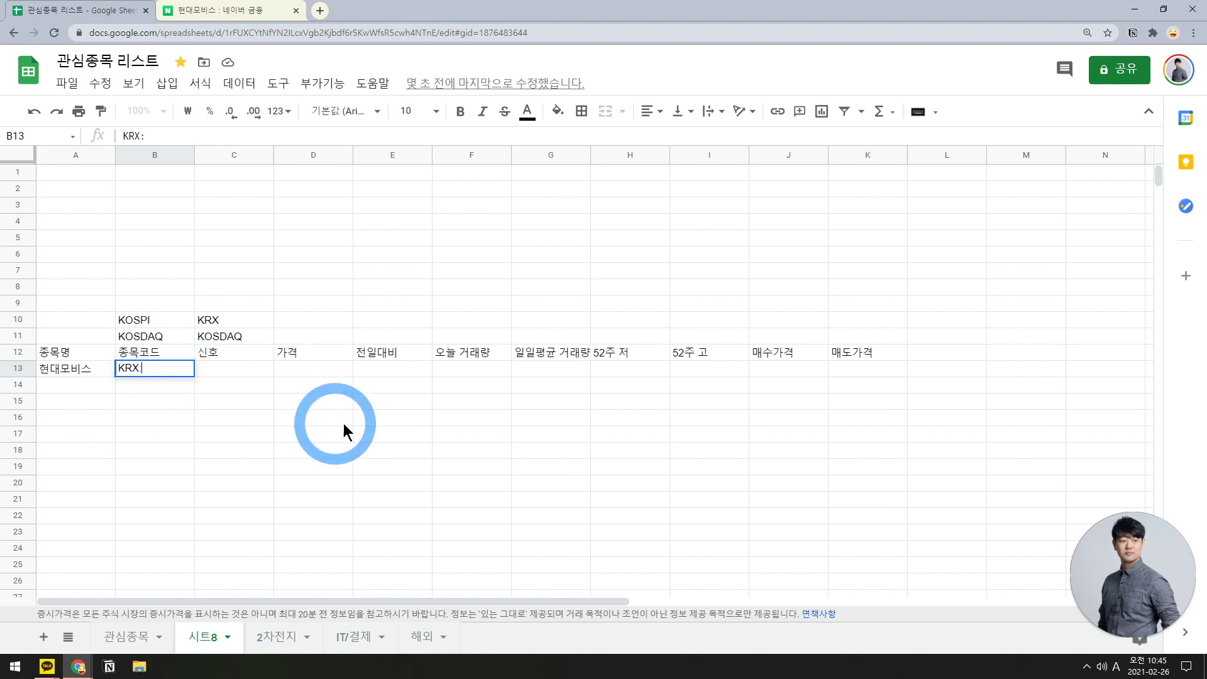
{"action": "key", "text": "ctrl+v"}
{"action": "key", "text": "Return"}
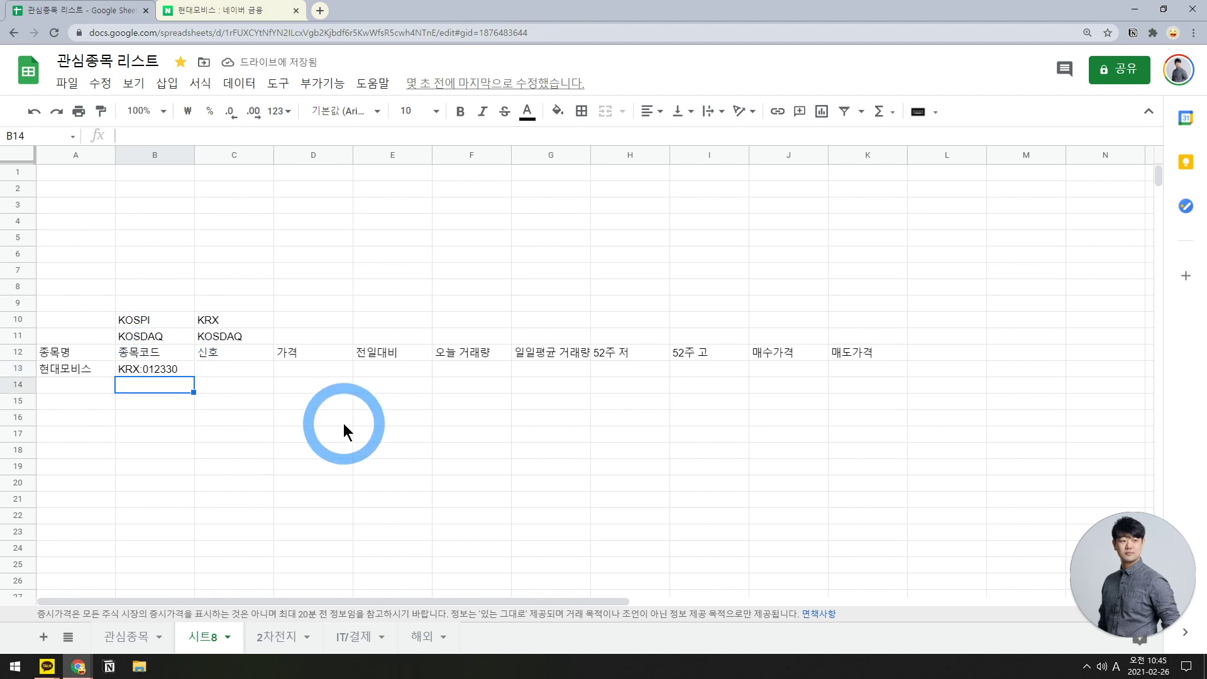
- Start the 신호 formula in C13 with a blank check that returns empty text: =if(isblank(a13),"",
{"action": "left_click", "coordinate": [237, 366]}
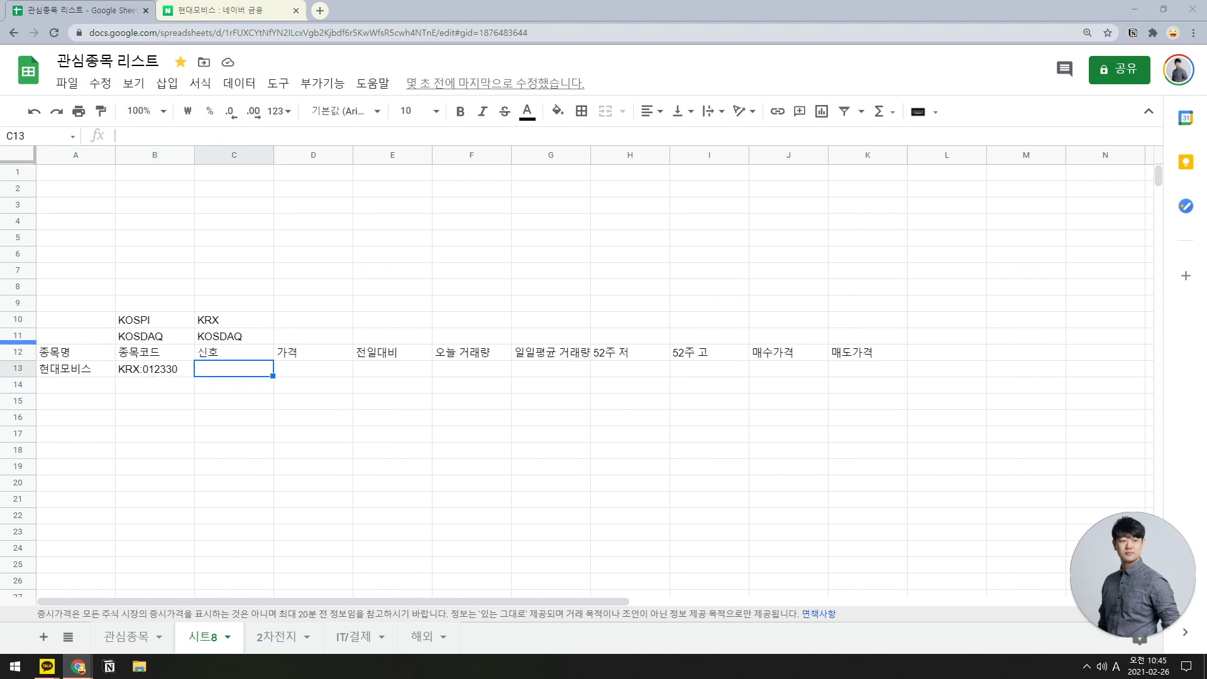
{"action": "type", "text": "="}
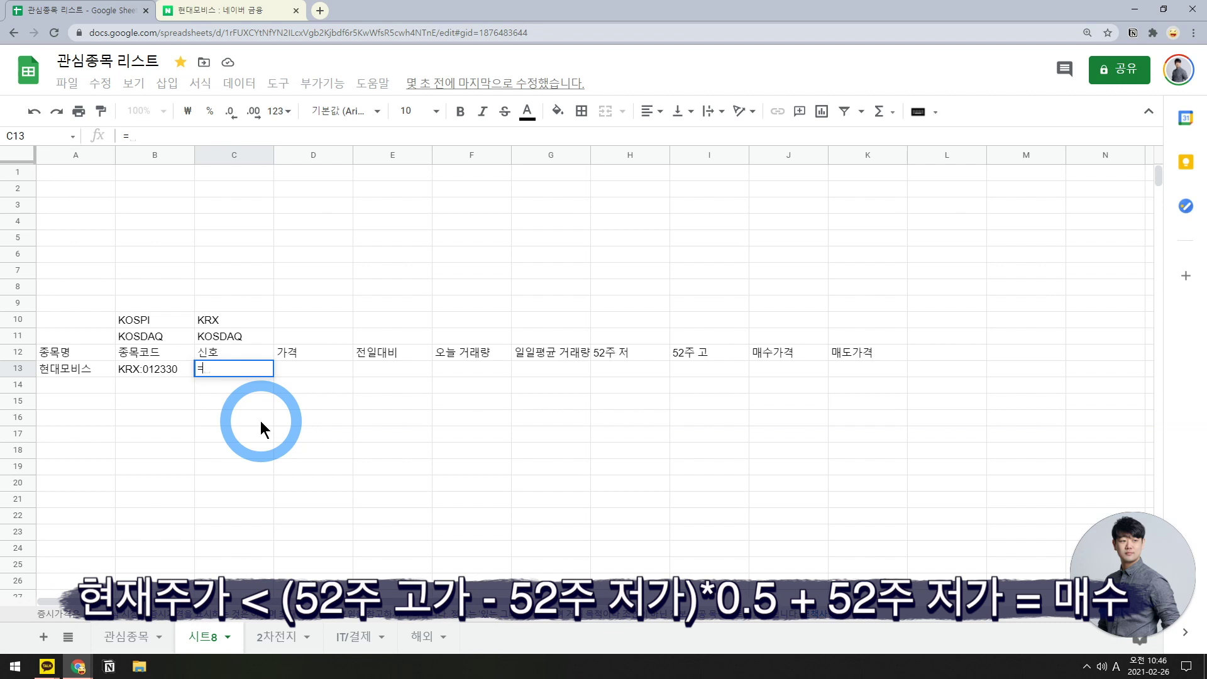
{"action": "key", "text": "BackSpace"}
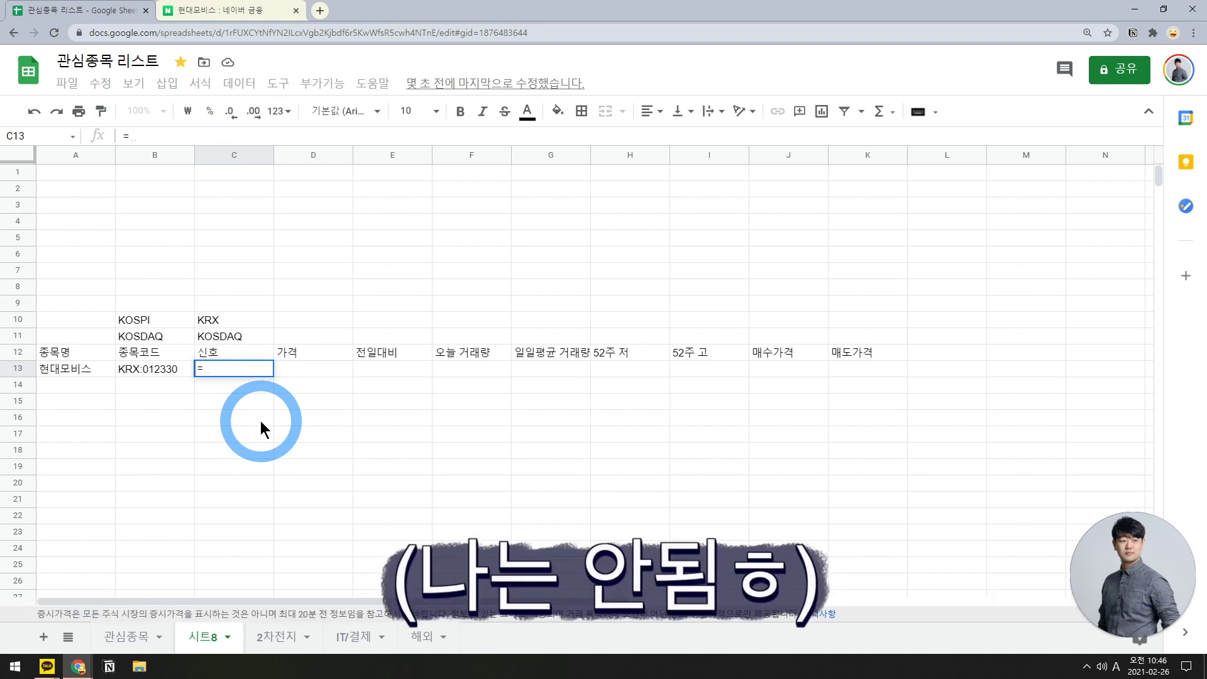
{"action": "key", "text": "BackSpace"}
{"action": "type", "text": "if(isblank"}
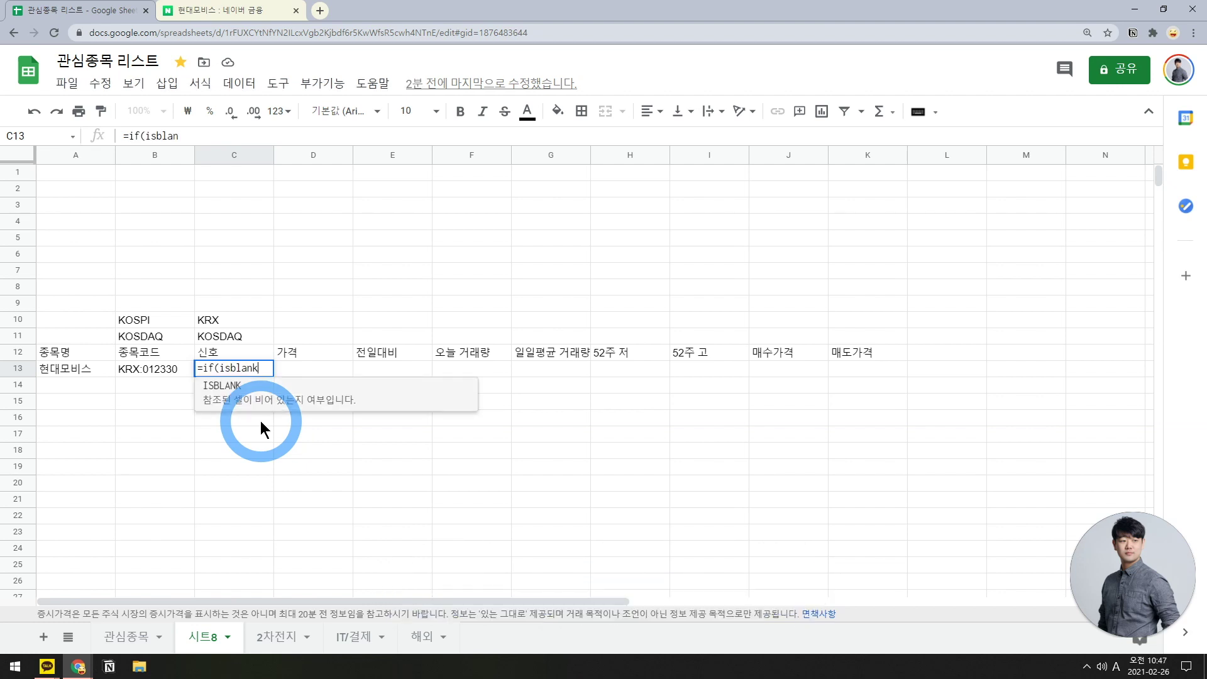
{"action": "type", "text": "(a13)"}
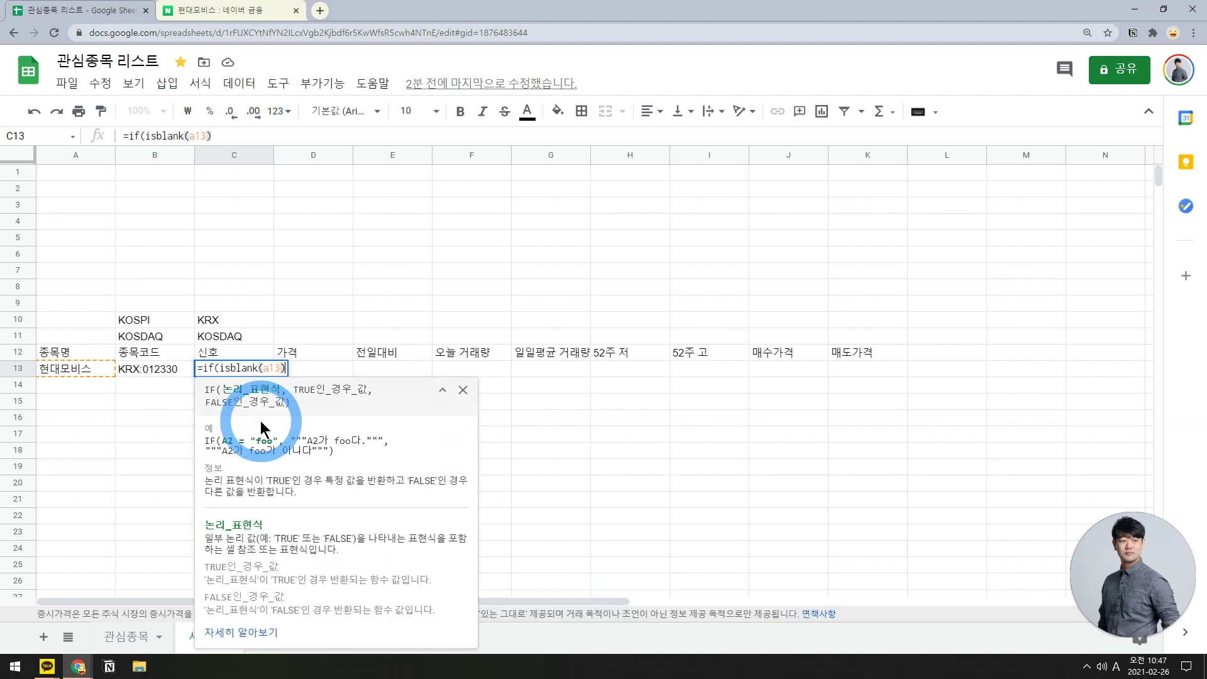
{"action": "key", "text": "Left"}
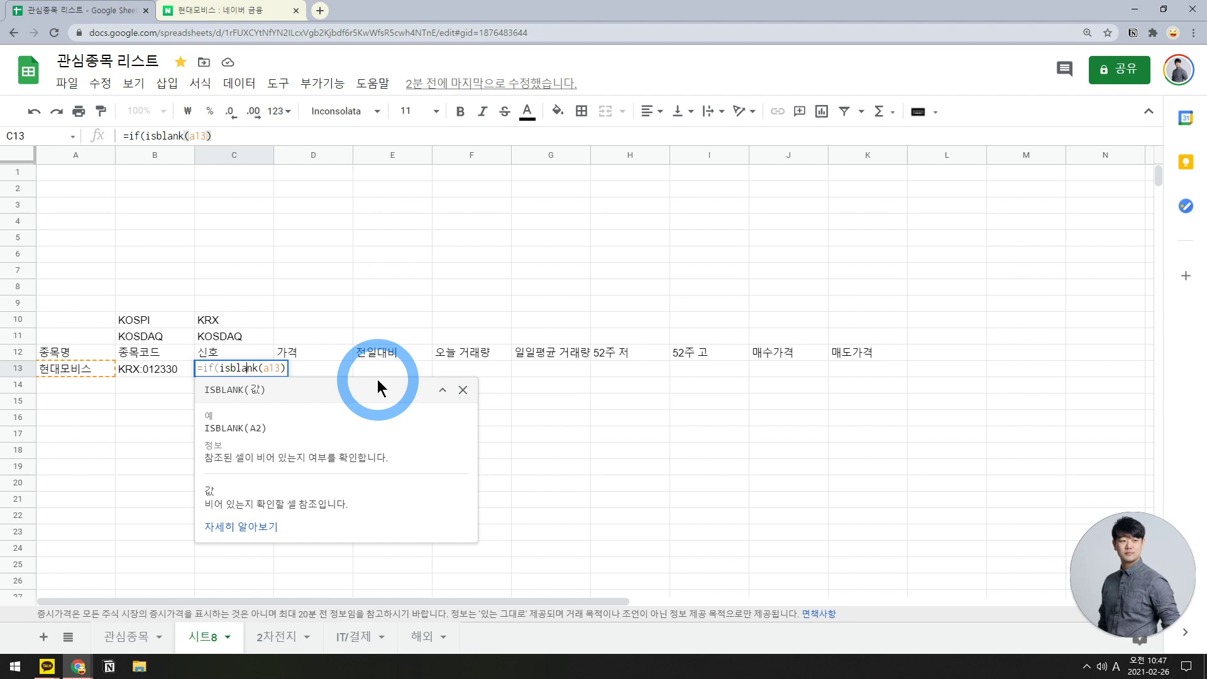
{"action": "key", "text": "End"}
{"action": "type", "text": ",\"\","}
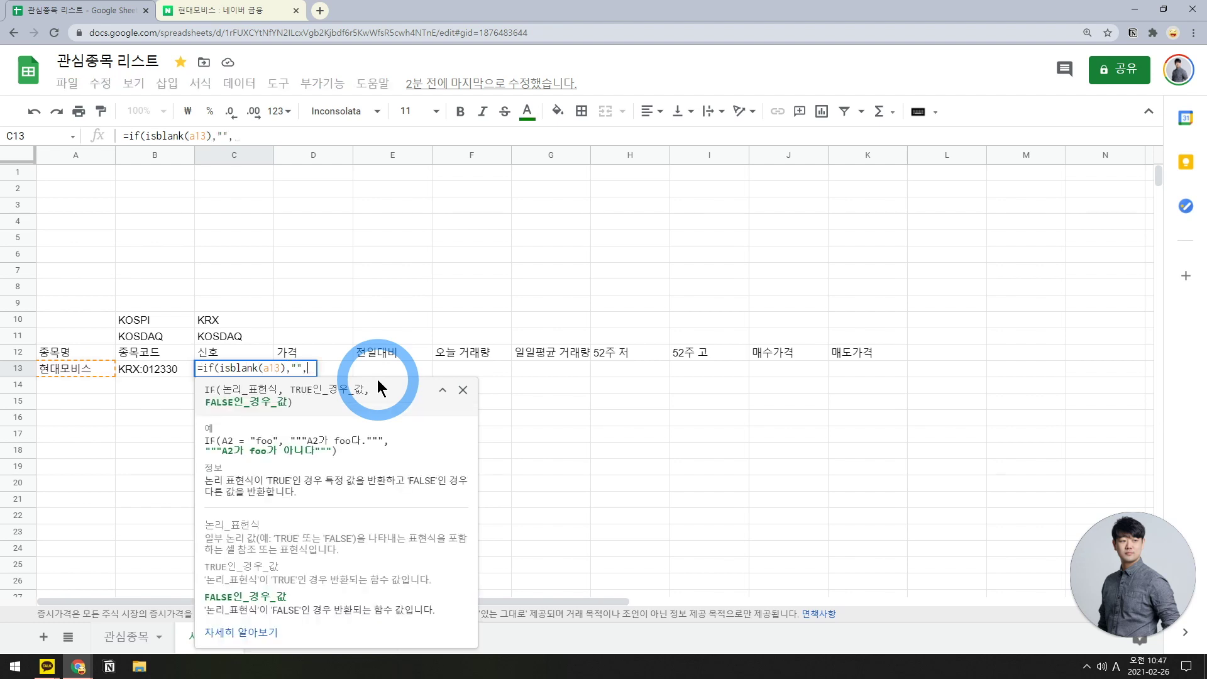
- Continue the C13 formula with the sell condition if(d13>((i13-h13)*0.85)+h13),"매도",
{"action": "type", "text": "if(d13"}
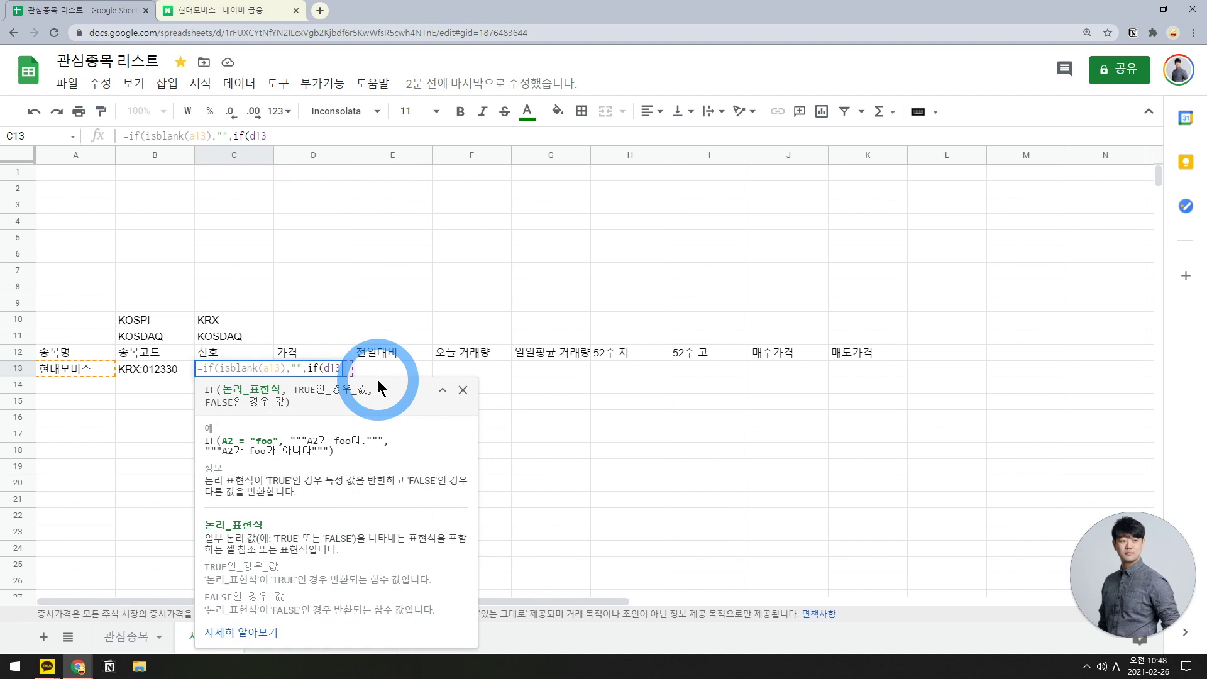
{"action": "type", "text": ">((i"}
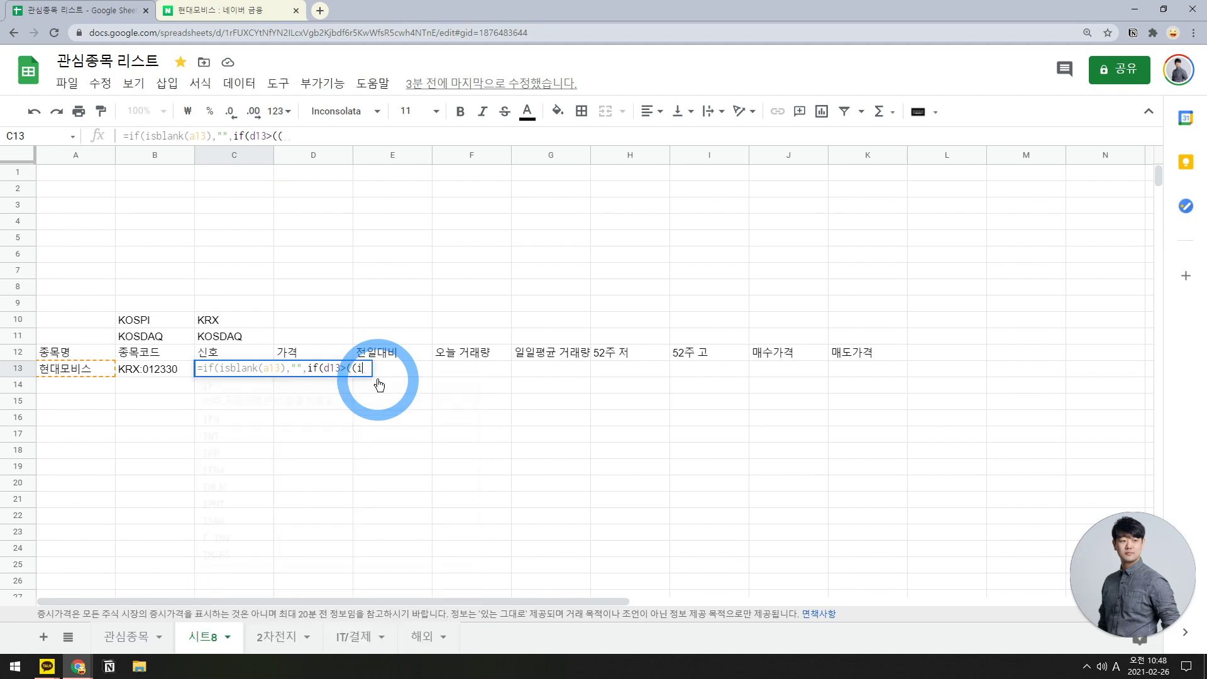
{"action": "type", "text": "13-"}
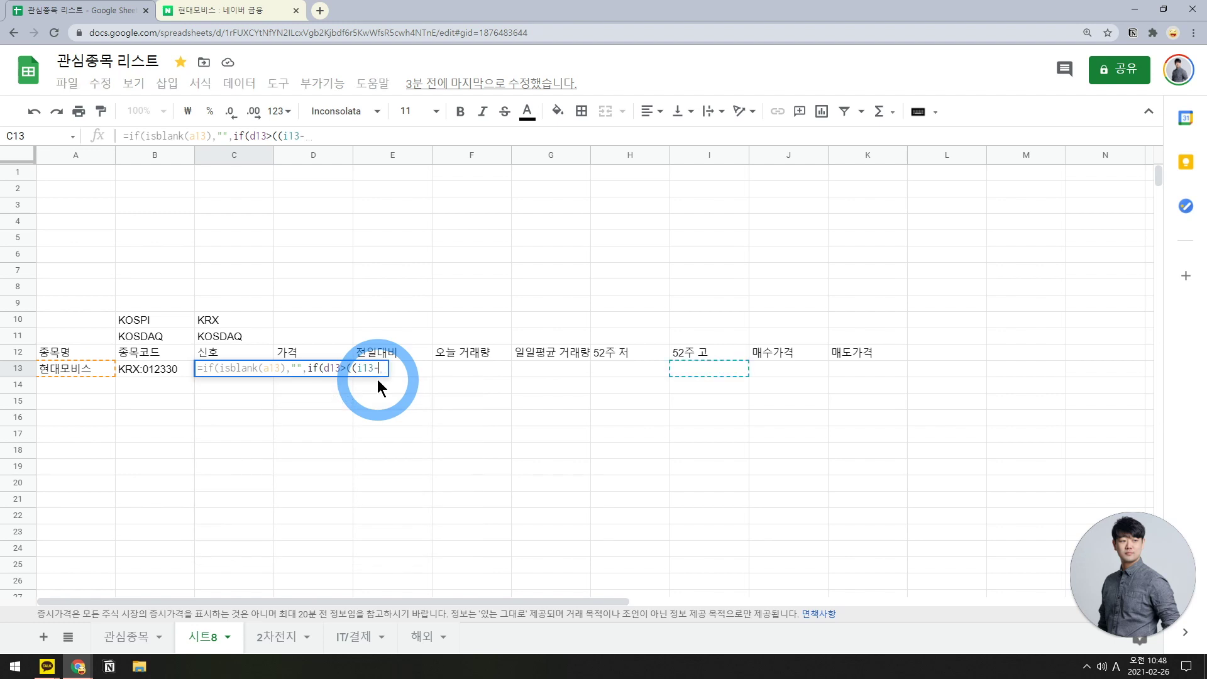
{"action": "type", "text": "h13)"}
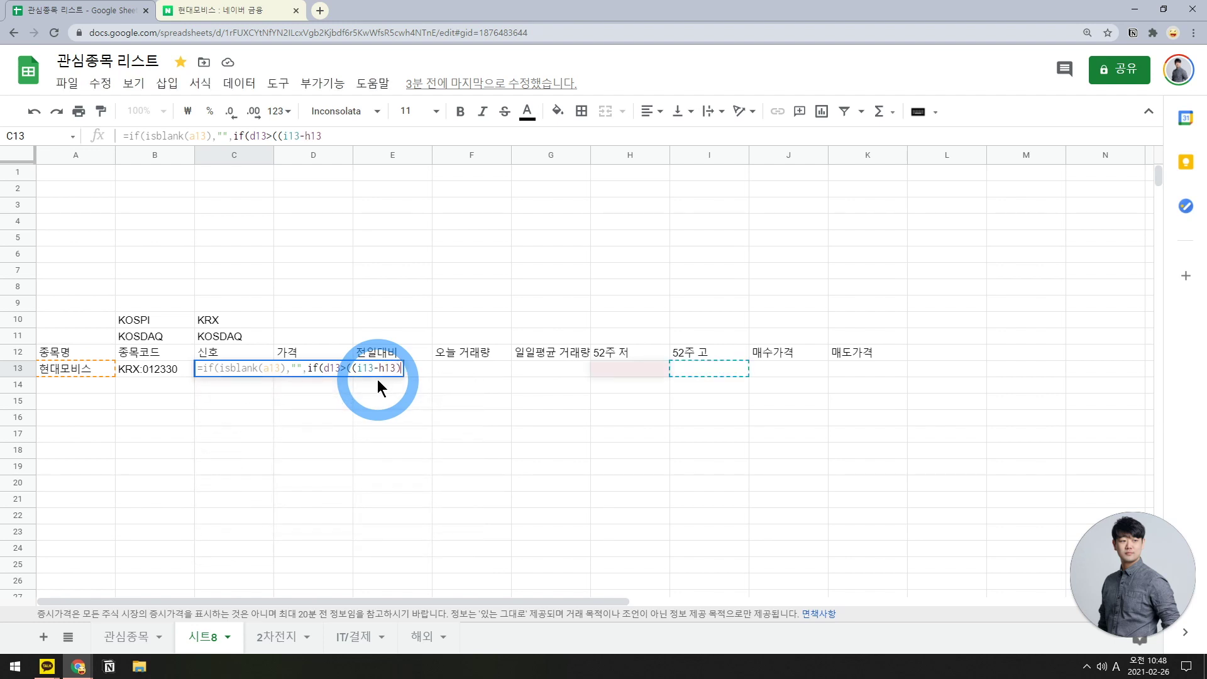
{"action": "type", "text": "*"}
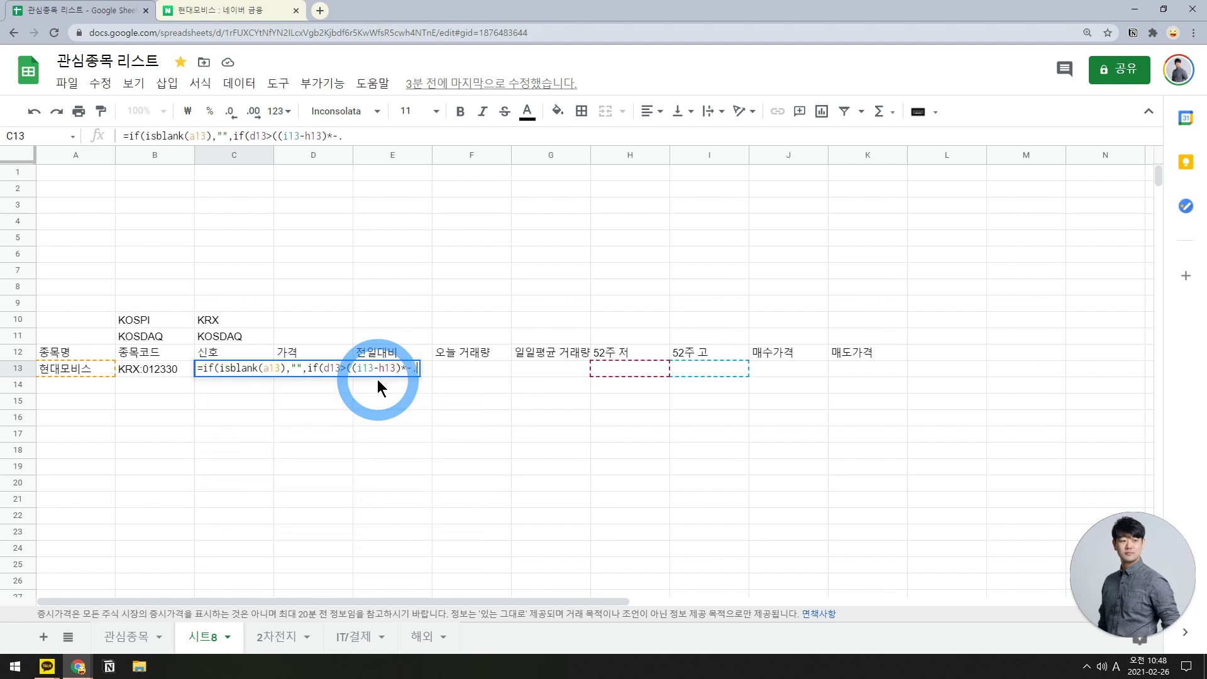
{"action": "type", "text": "0.85)"}
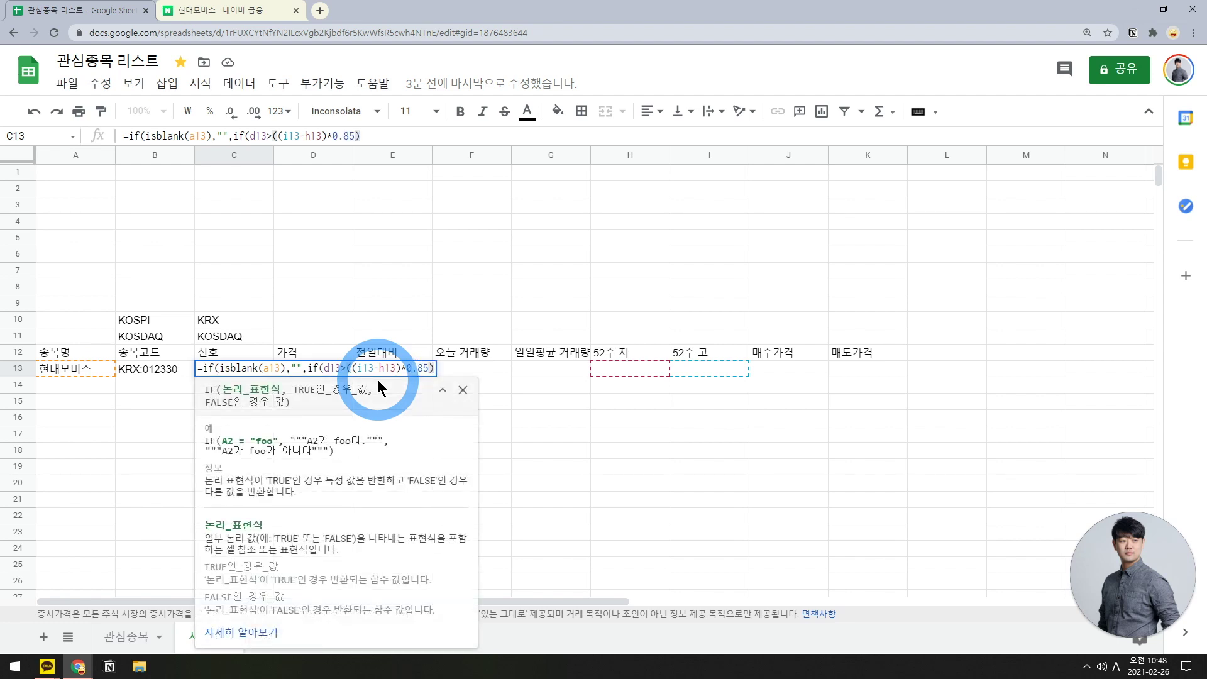
{"action": "type", "text": "+"}
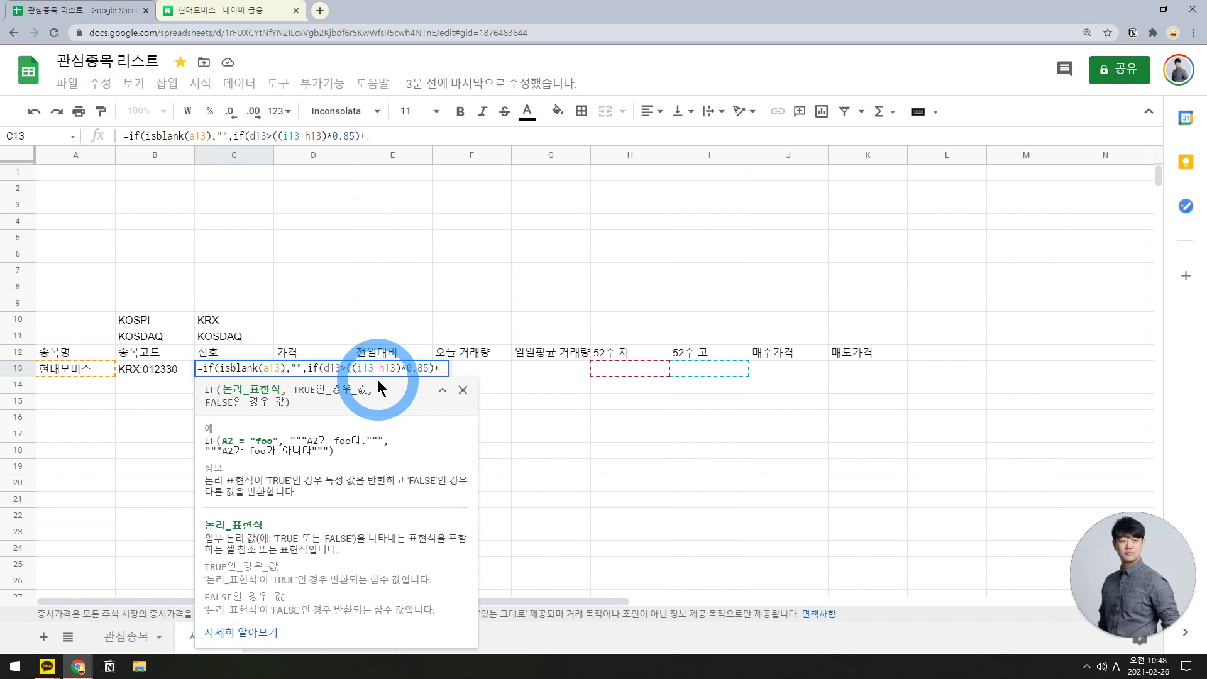
{"action": "type", "text": "h13"}
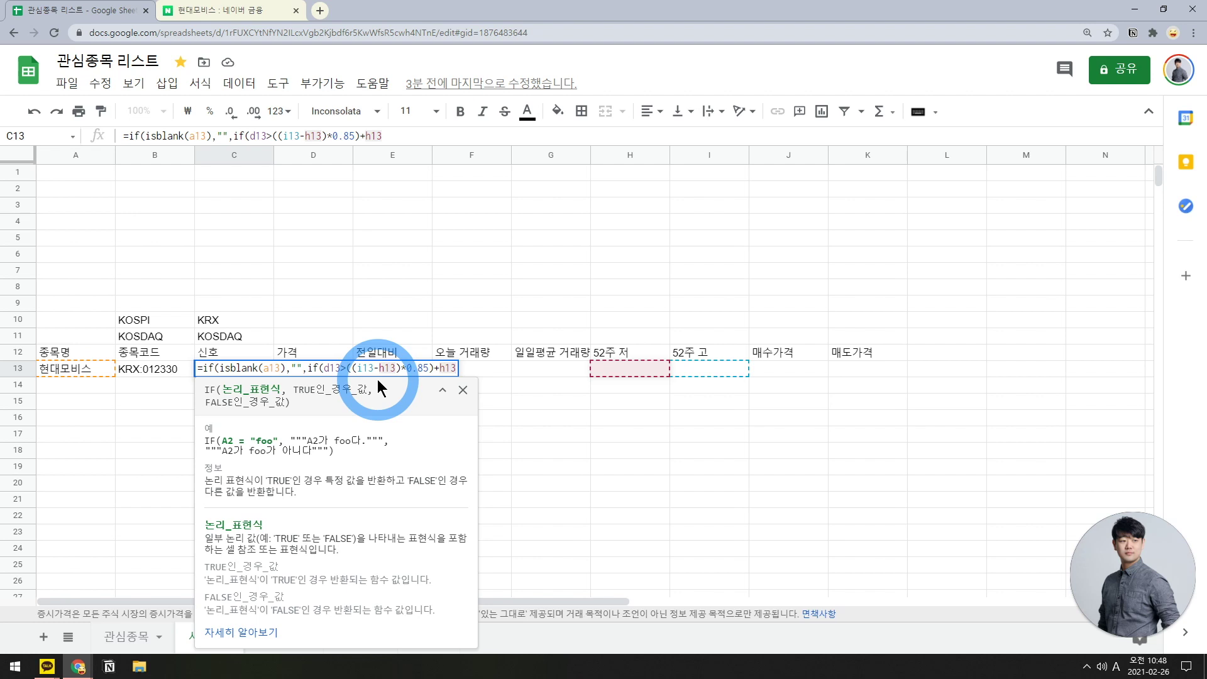
{"action": "type", "text": "),\"매도\","}
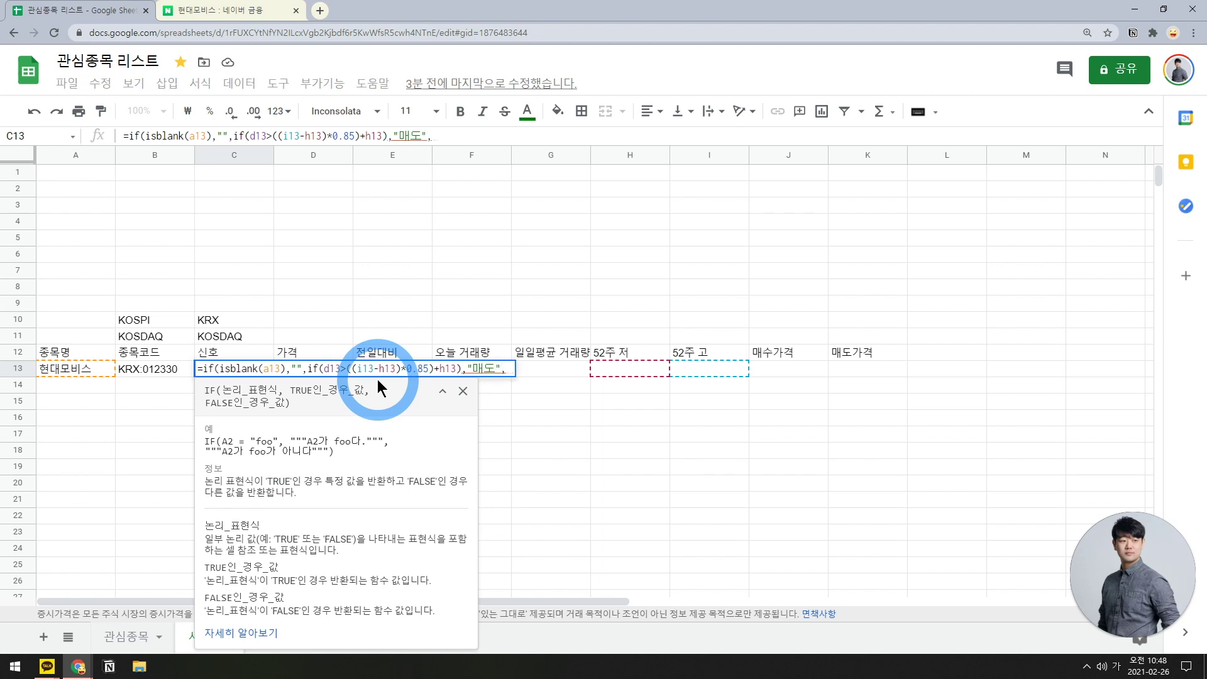
- Complete the C13 formula with the buy condition if(d13<((i13-h13)*0.5)+h13, returning 매수, or 대기 otherwise, and commit it
{"action": "key", "text": "Hangul"}
{"action": "type", "text": "if(h"}
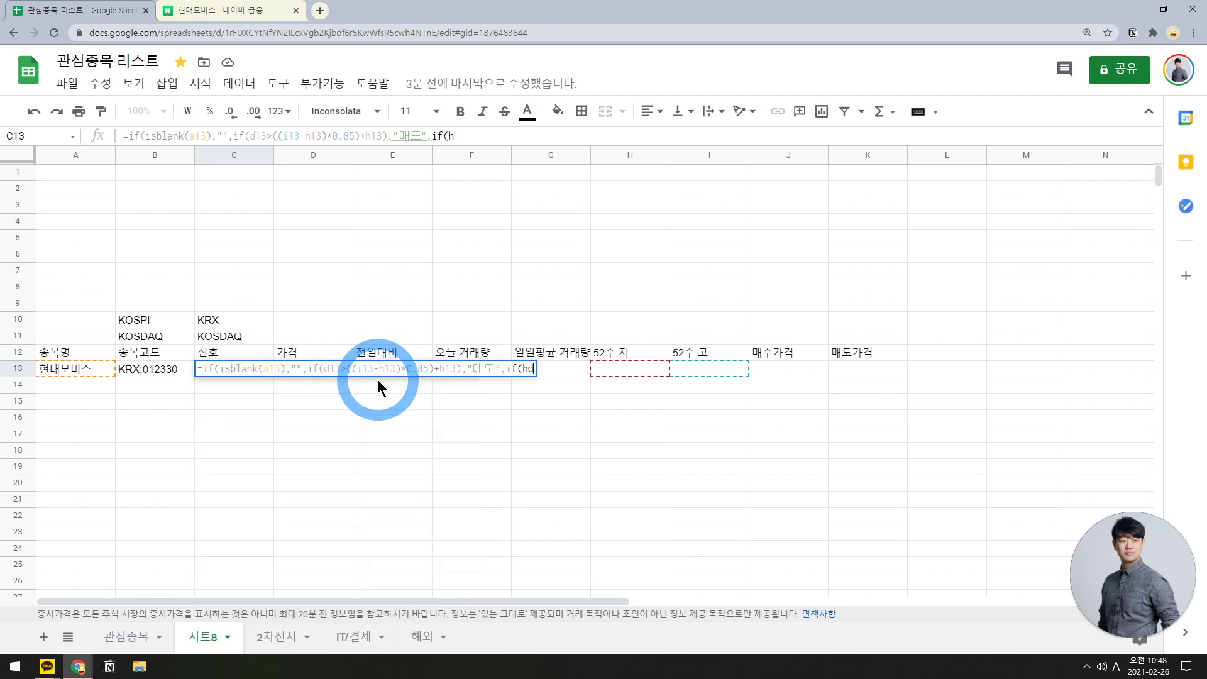
{"action": "key", "text": "BackSpace"}
{"action": "type", "text": "d13"}
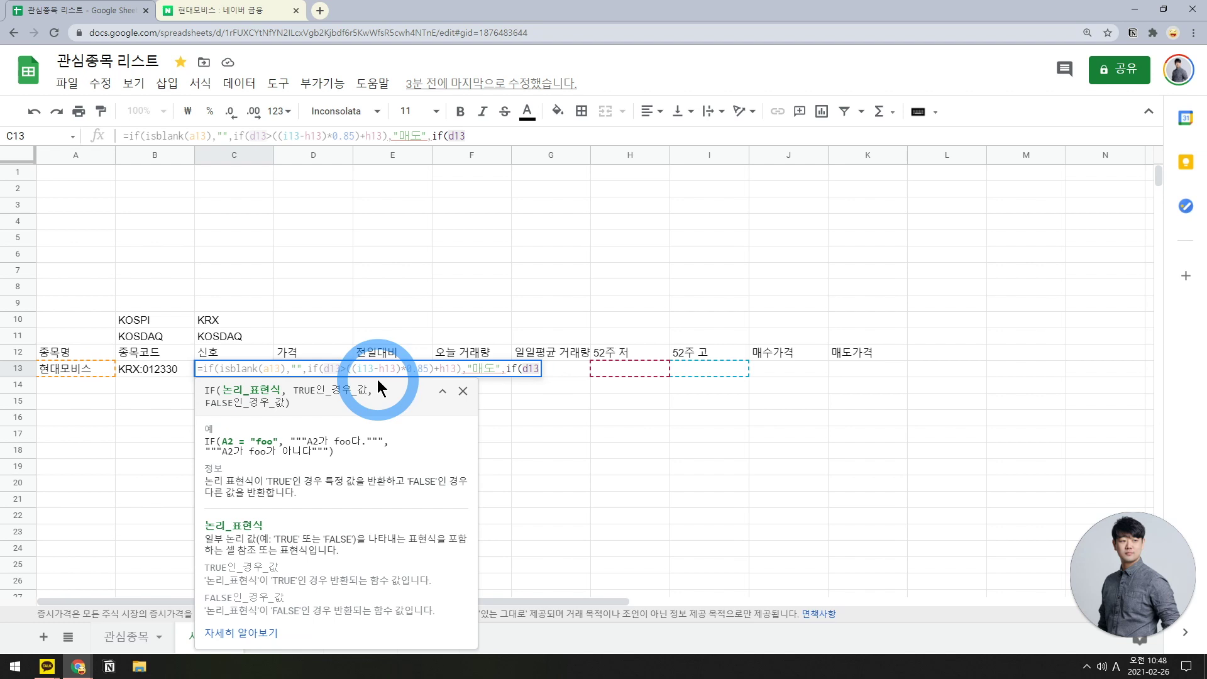
{"action": "type", "text": "<(("}
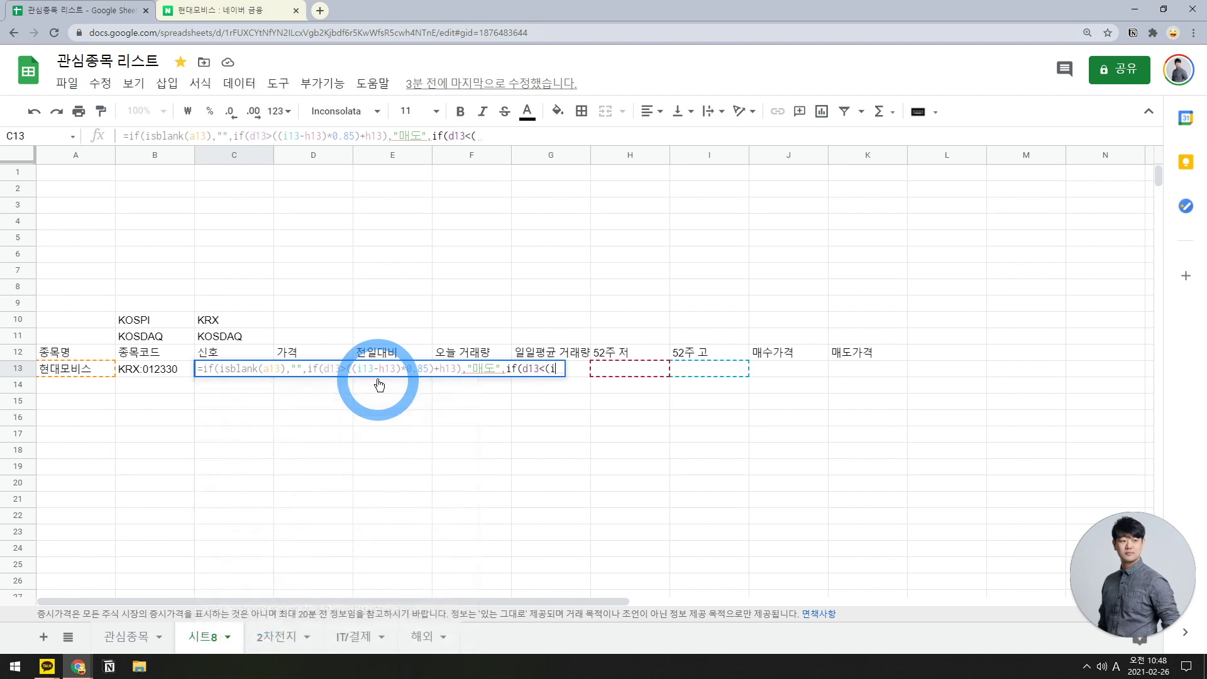
{"action": "type", "text": "i13-h13)"}
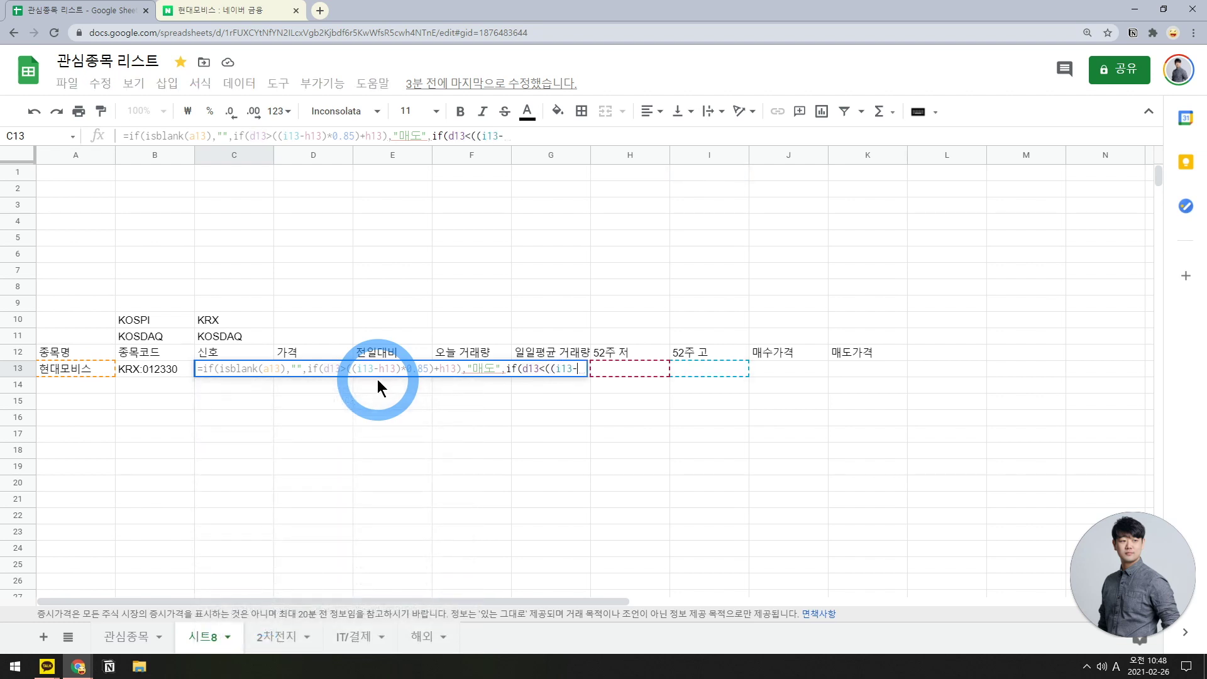
{"action": "type", "text": "*-"}
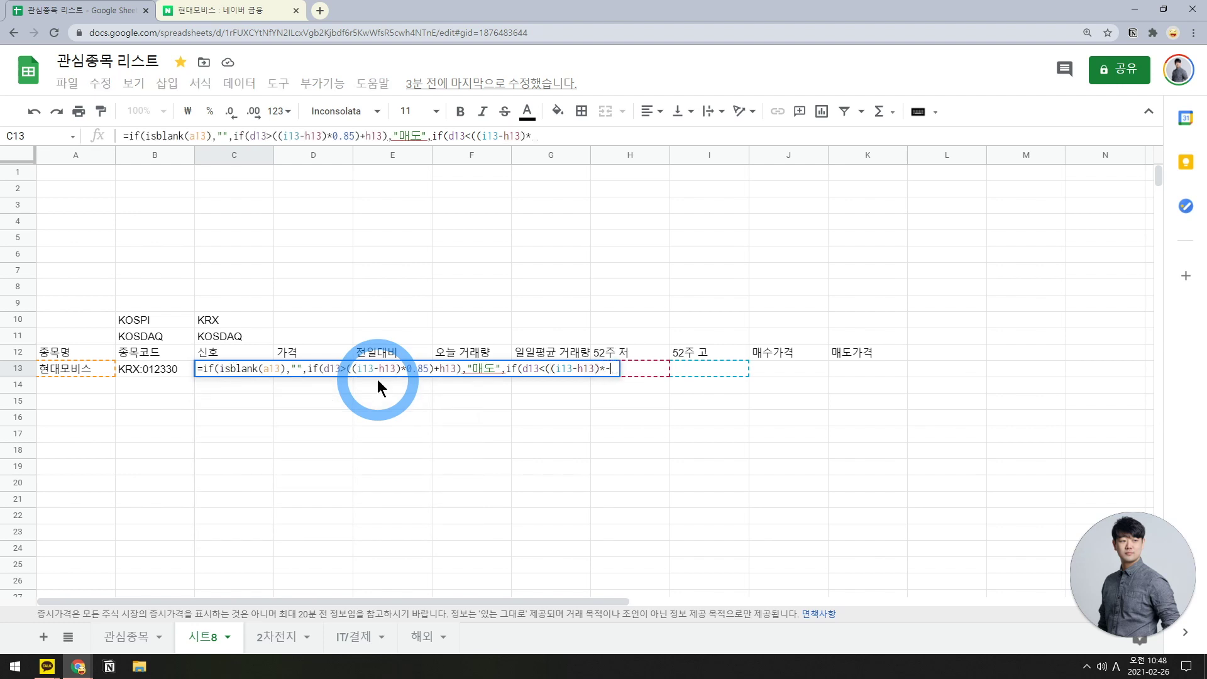
{"action": "key", "text": "BackSpace"}
{"action": "type", "text": "0.5)+"}
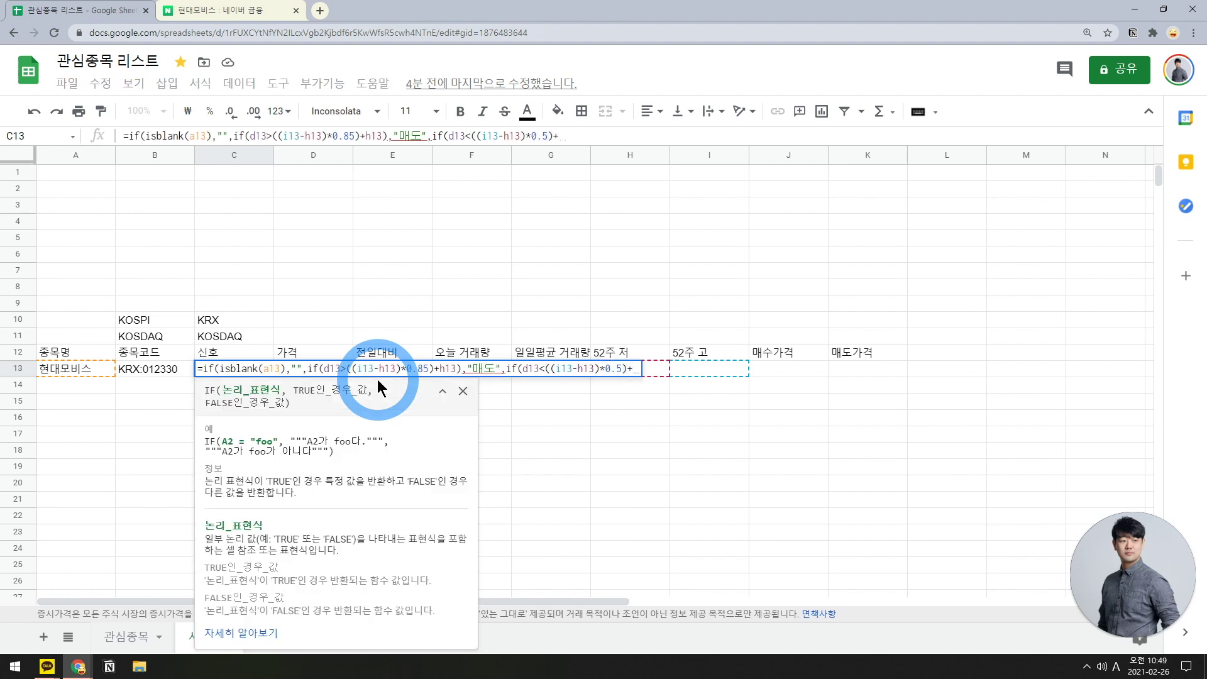
{"action": "type", "text": "h13"}
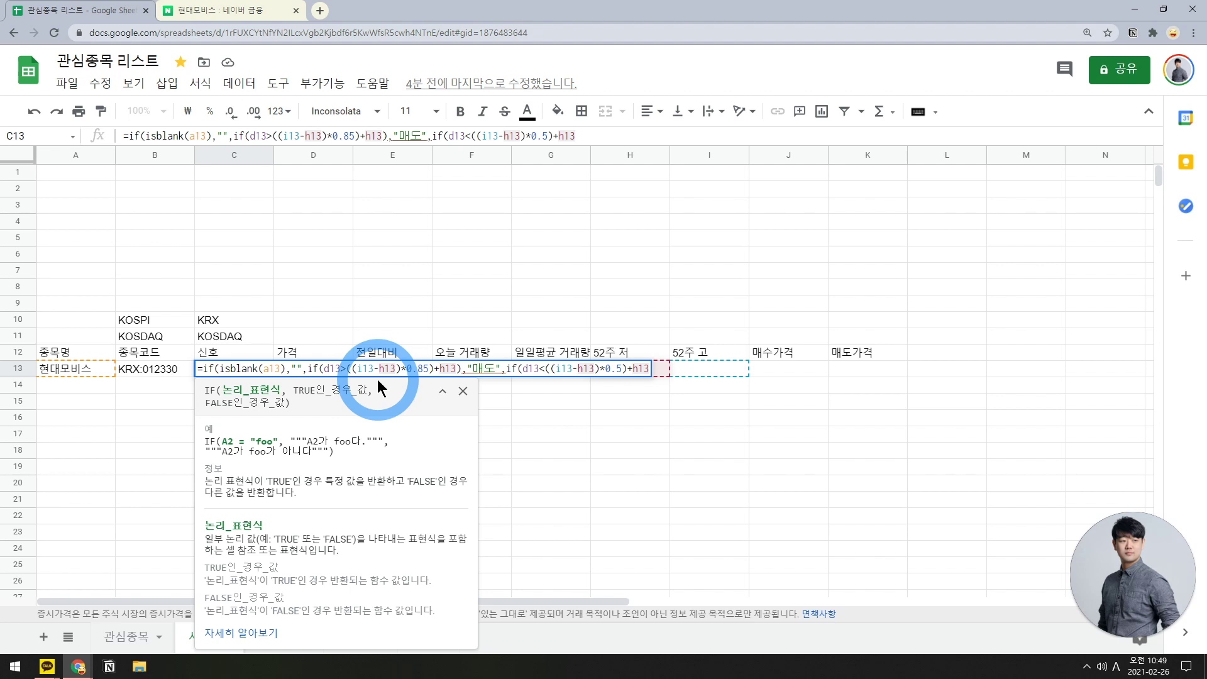
{"action": "type", "text": ",\"매"}
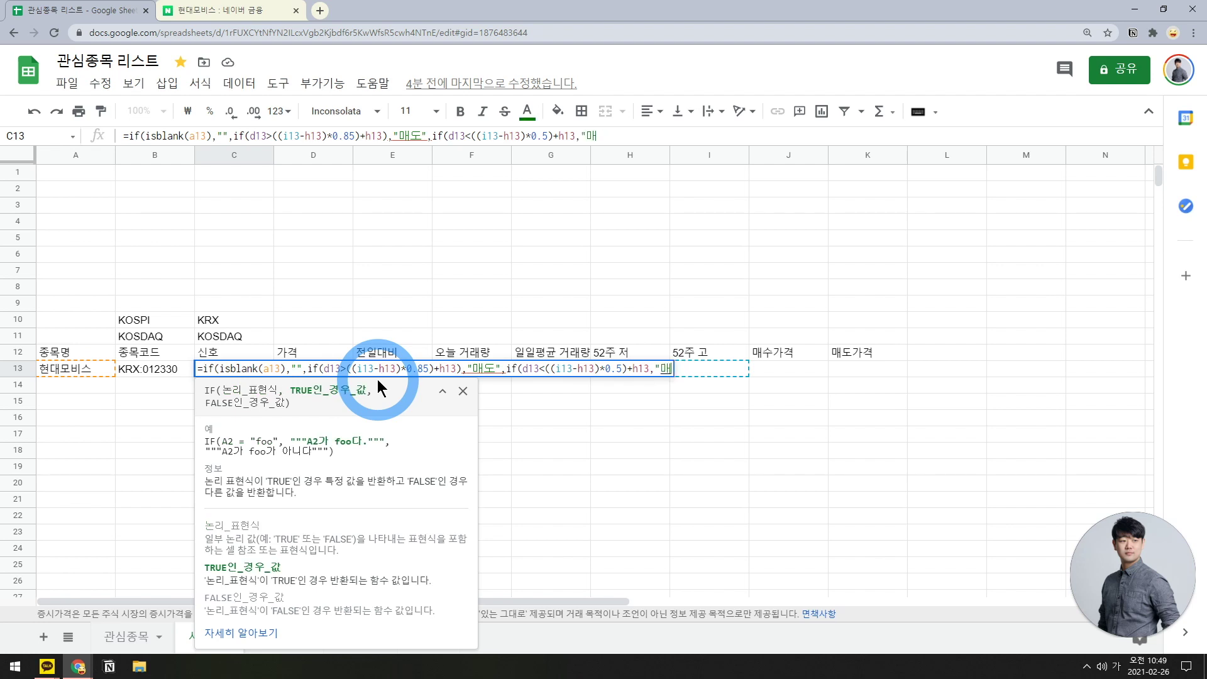
{"action": "type", "text": "수\",\"대기\")"}
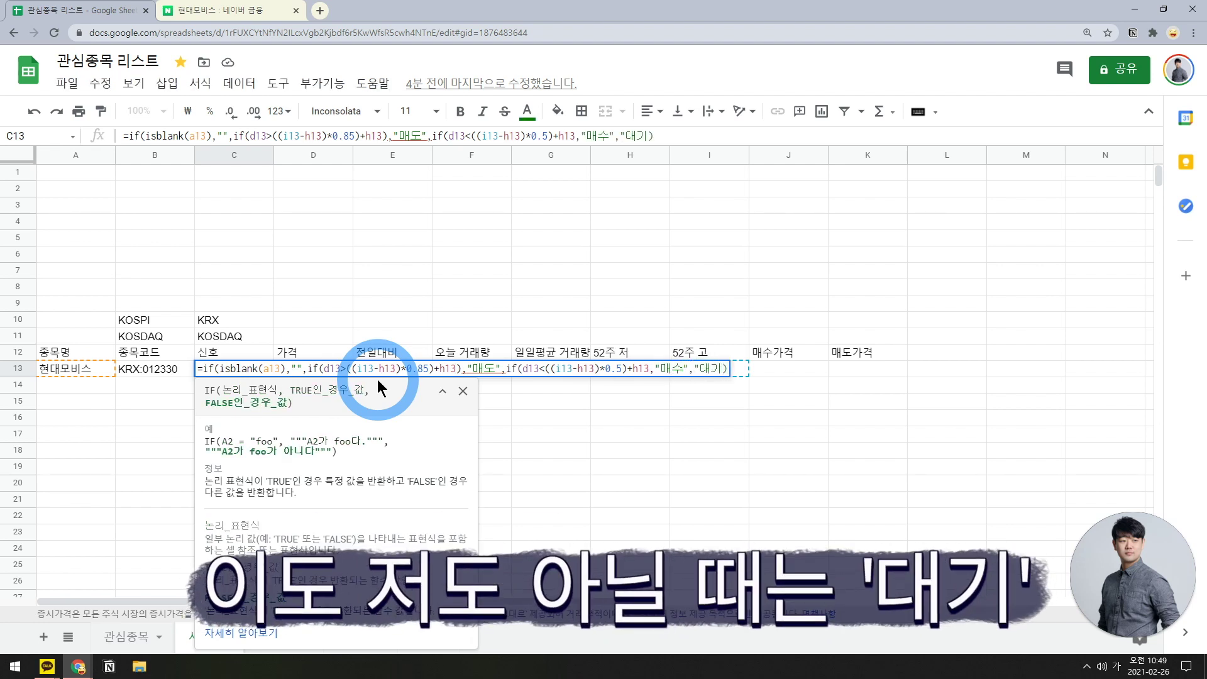
{"action": "key", "text": "Return"}
{"action": "key", "text": "Up"}
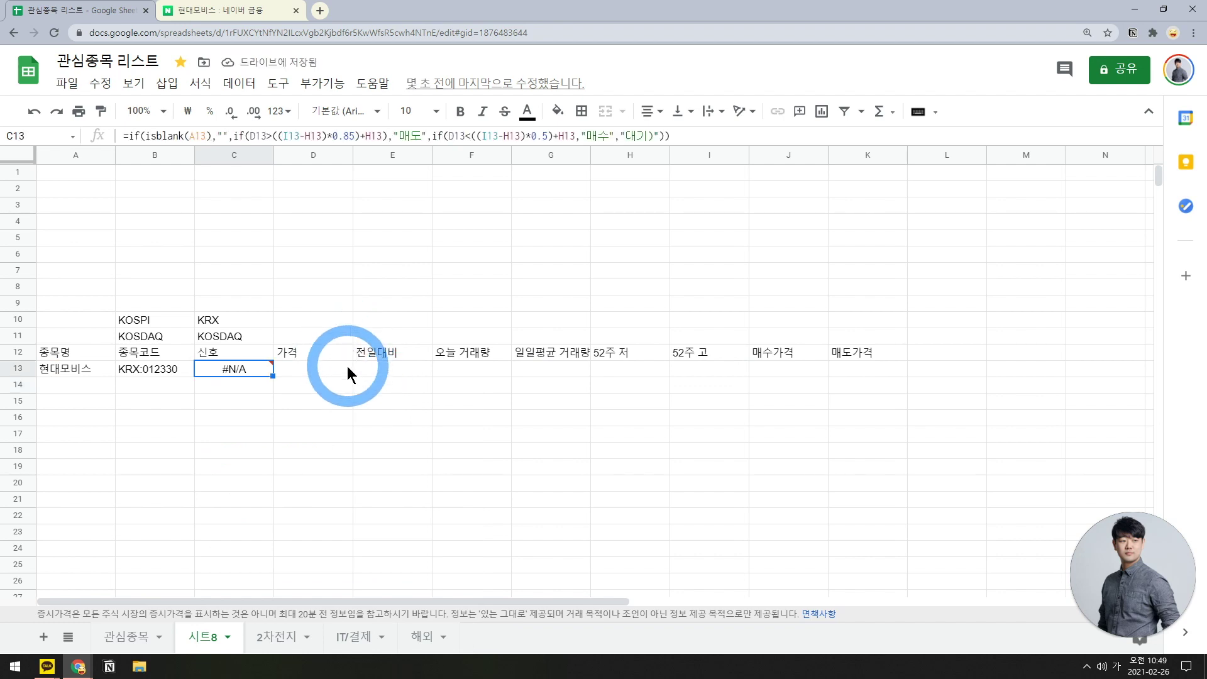
- Start the 가격 formula in D13 with a blank check on the stock code that returns empty text: =if(ISBLANK(b13),"",
{"action": "left_click_drag", "start_coordinate": [347, 369], "coordinate": [835, 372]}
{"action": "left_click", "coordinate": [324, 367]}
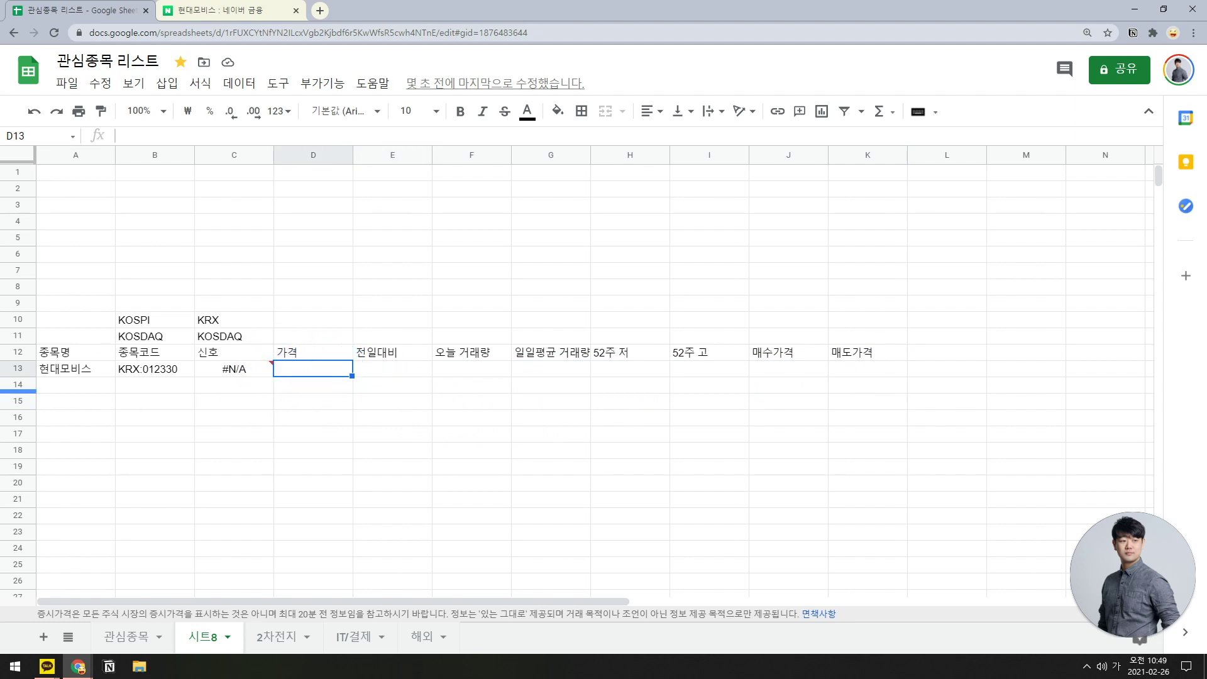
{"action": "left_click", "coordinate": [338, 373]}
{"action": "key", "text": "Hangul"}
{"action": "type", "text": "=if("}
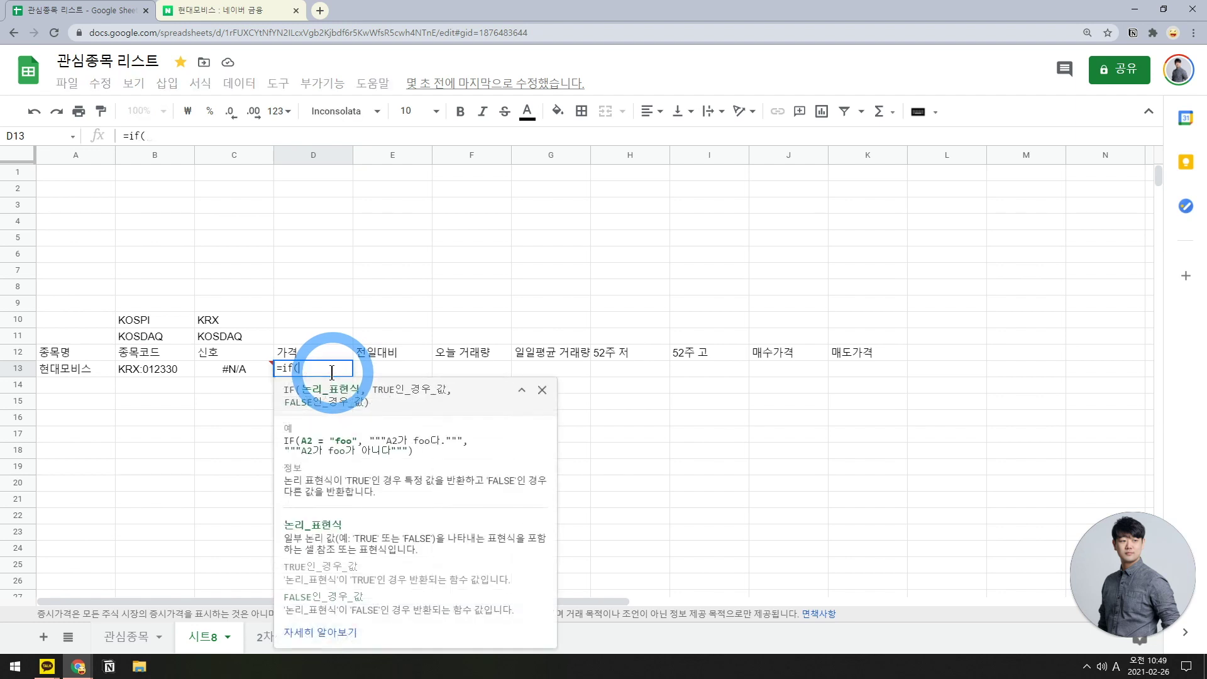
{"action": "type", "text": "ISBLANK(a13)"}
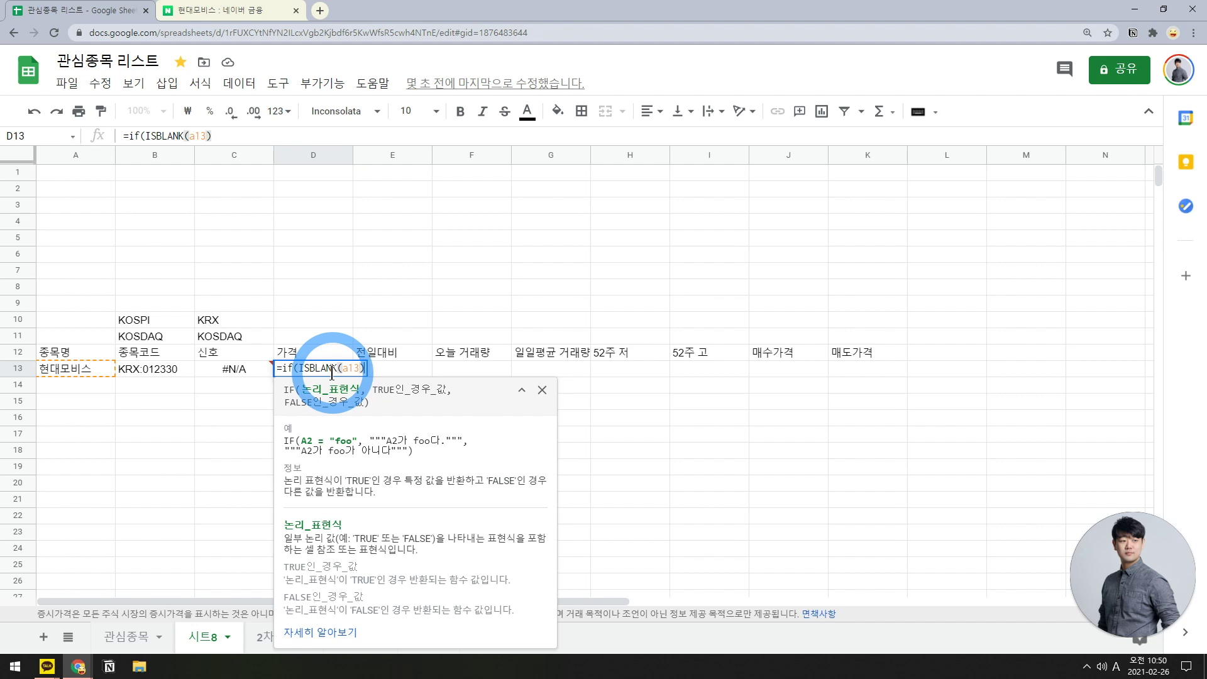
{"action": "key", "text": "Right"}
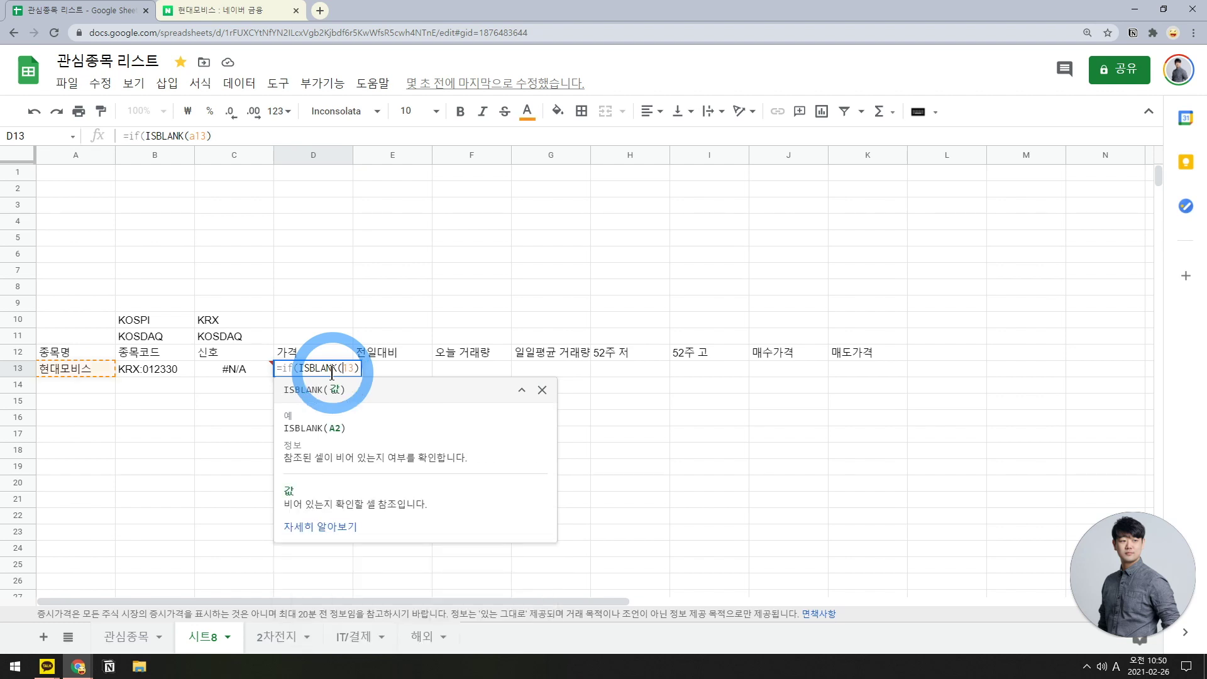
{"action": "type", "text": ",\"\","}
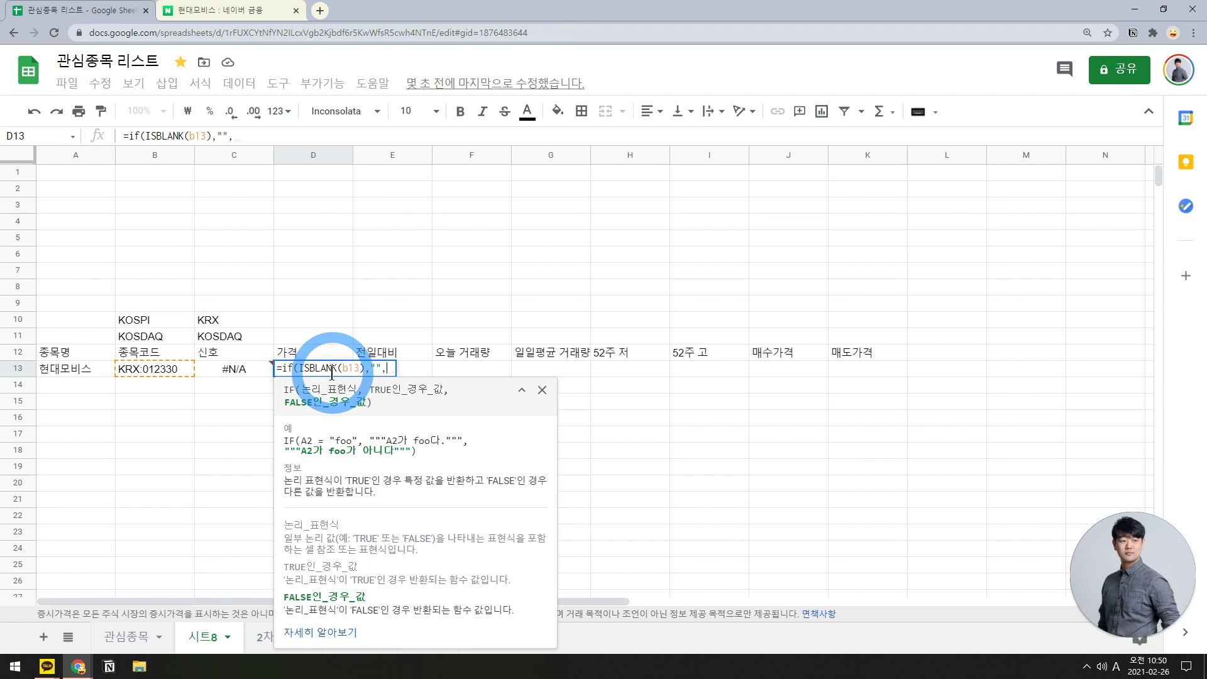
- Complete the D13 formula with GOOGLEFINANCE(b13,"price") as the non-blank result and commit it
{"action": "type", "text": "googlefin"}
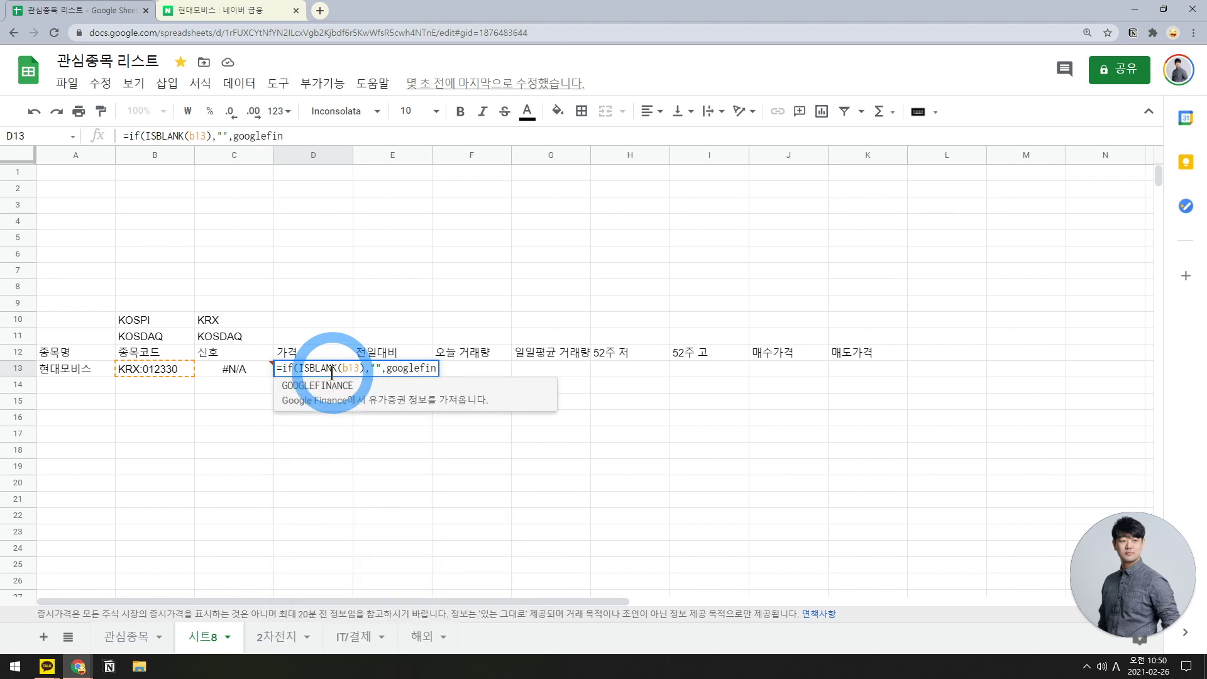
{"action": "key", "text": "Tab"}
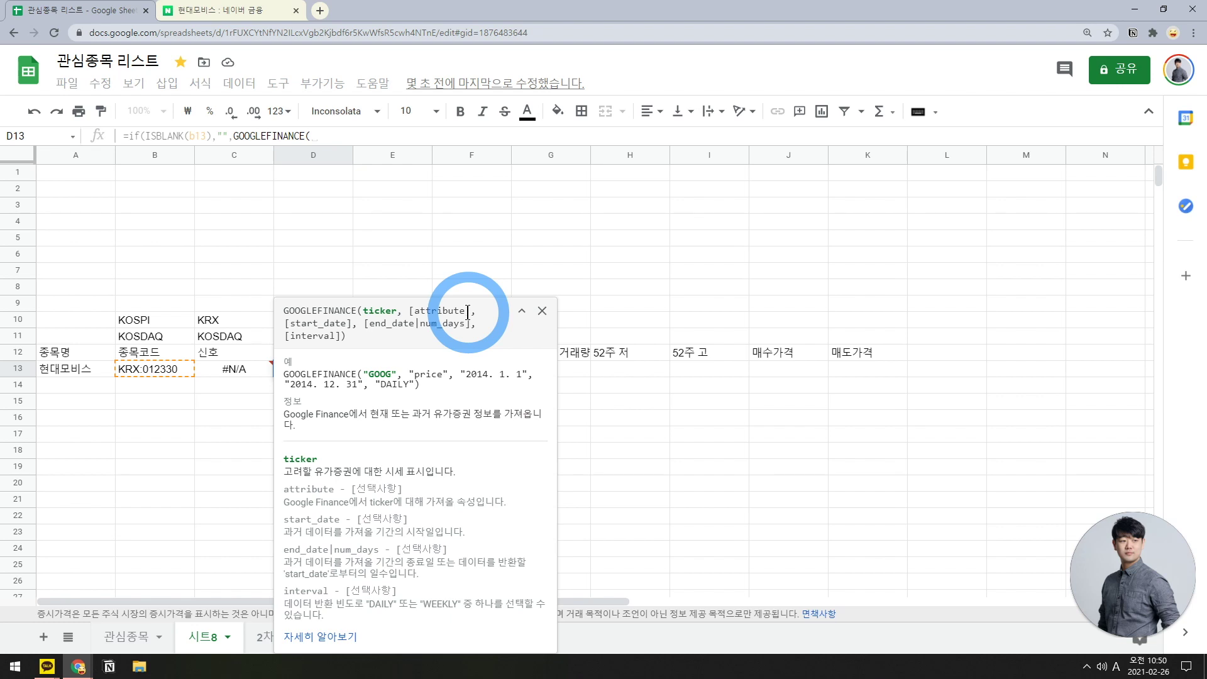
{"action": "type", "text": "b13"}
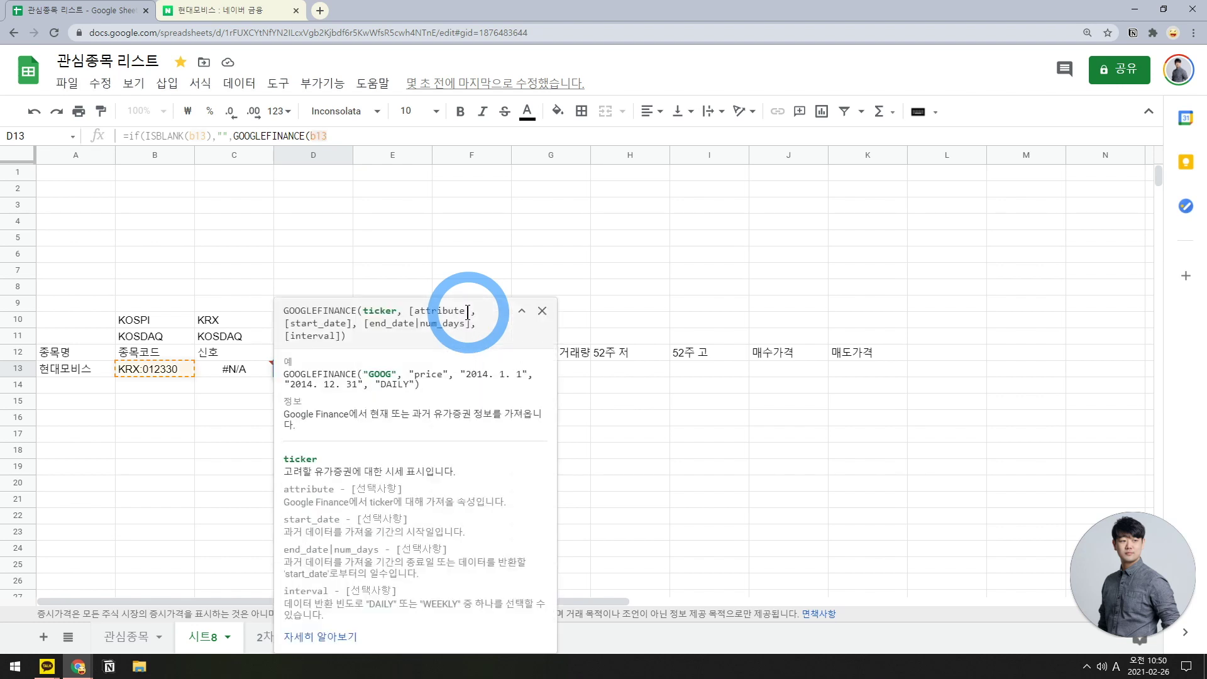
{"action": "type", "text": ","}
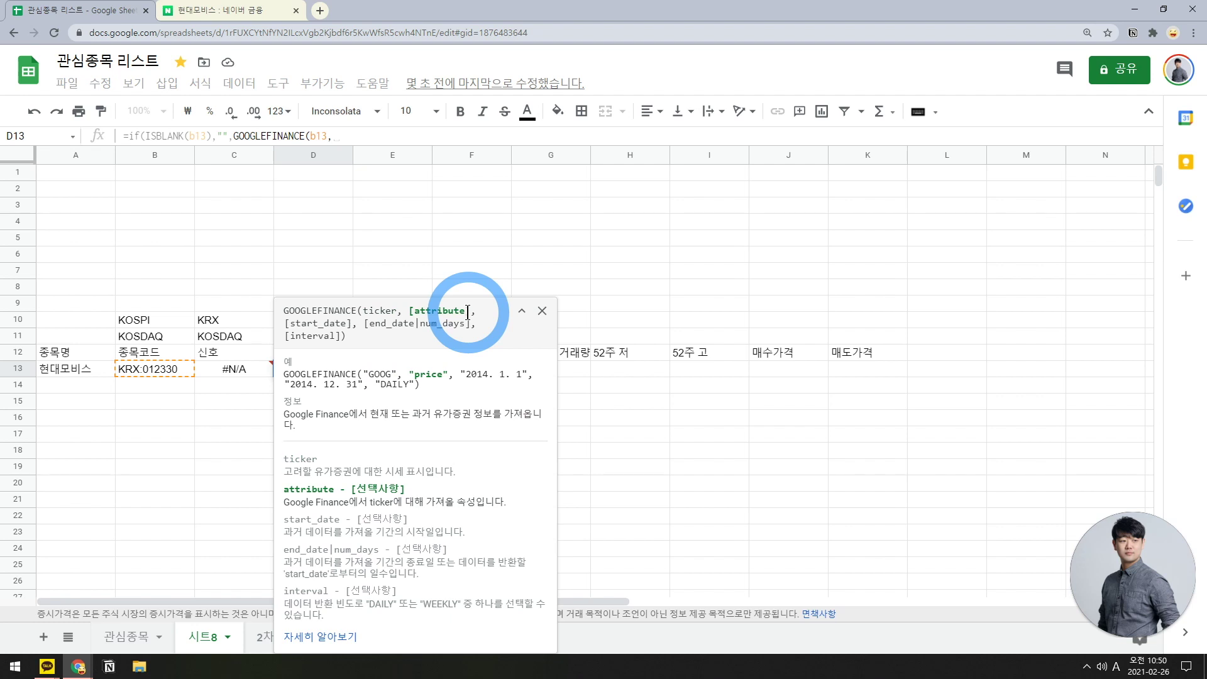
{"action": "type", "text": "price"}
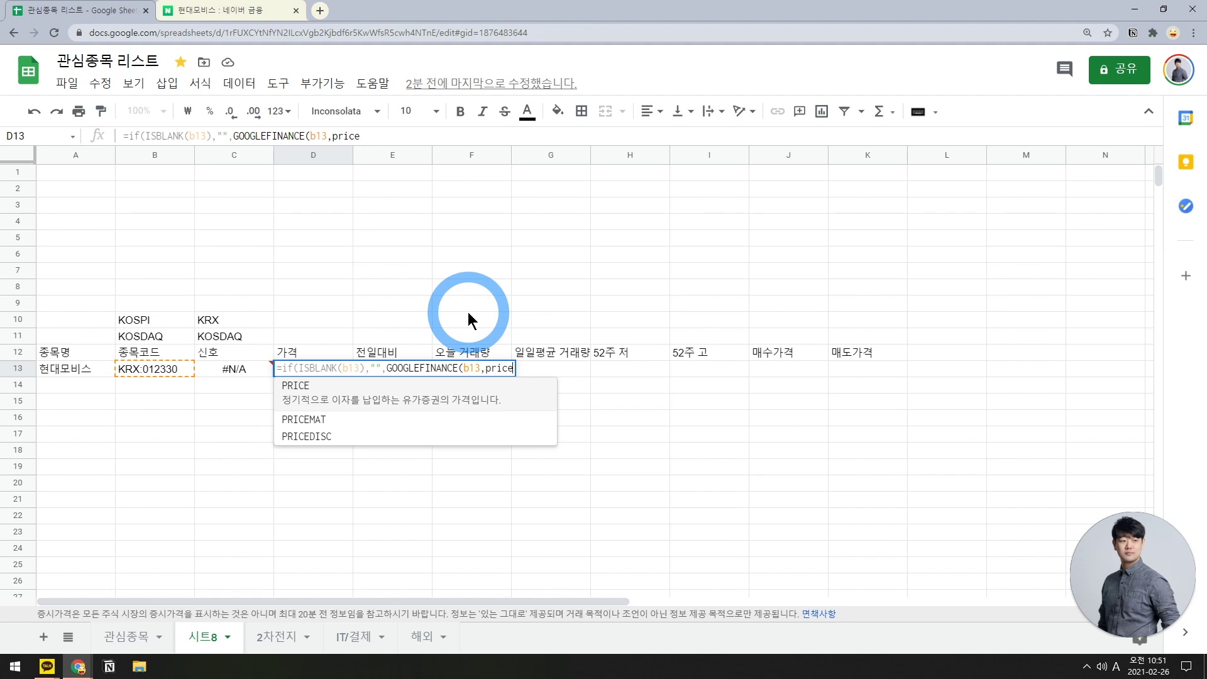
{"action": "key", "text": "BackSpace"}
{"action": "key", "text": "BackSpace"}
{"action": "key", "text": "BackSpace"}
{"action": "key", "text": "BackSpace"}
{"action": "key", "text": "BackSpace"}
{"action": "type", "text": "\"price\""}
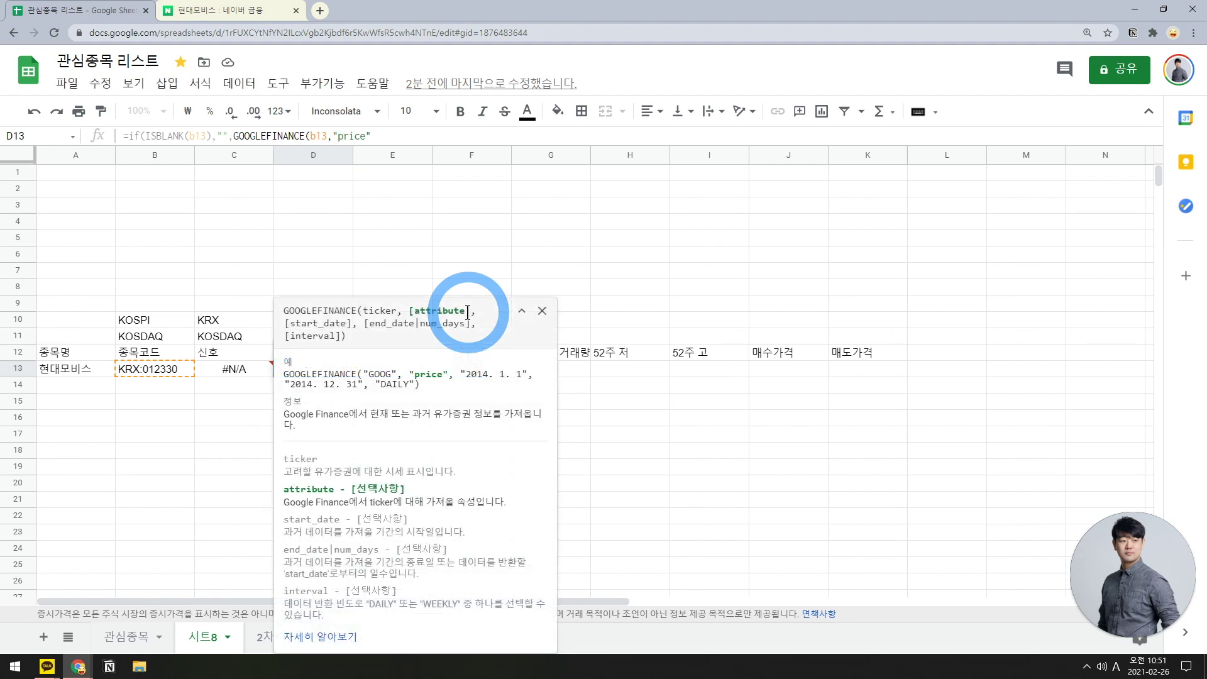
{"action": "type", "text": ")"}
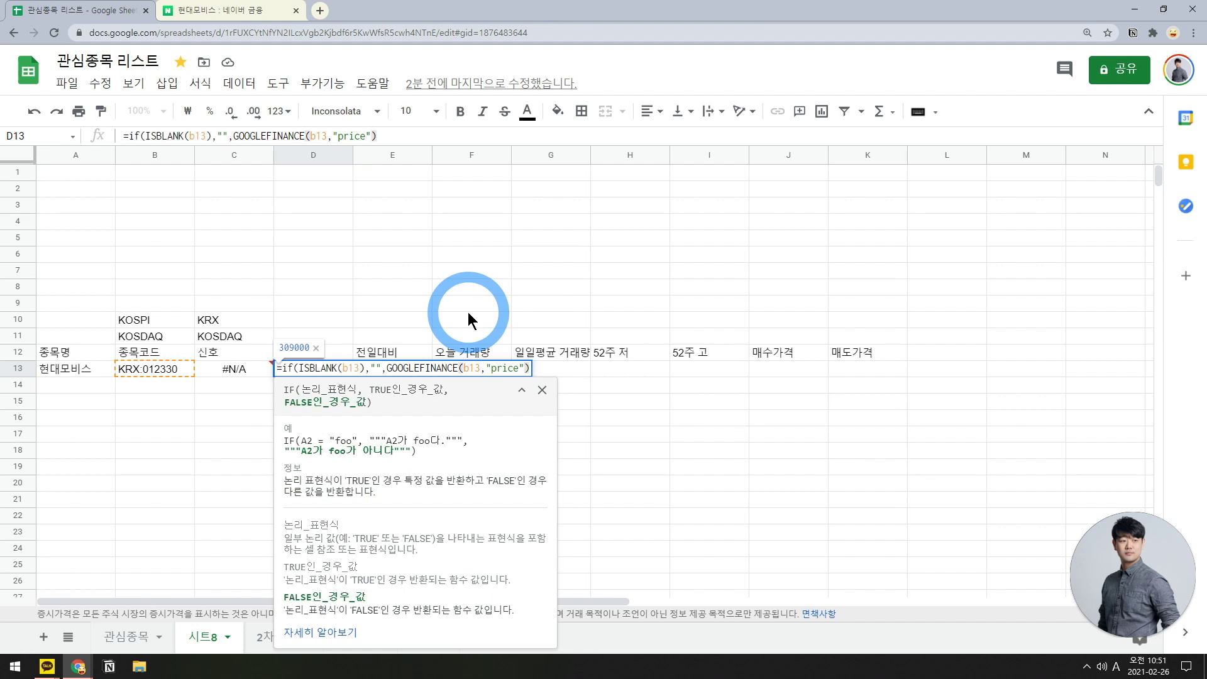
{"action": "key", "text": "Return"}
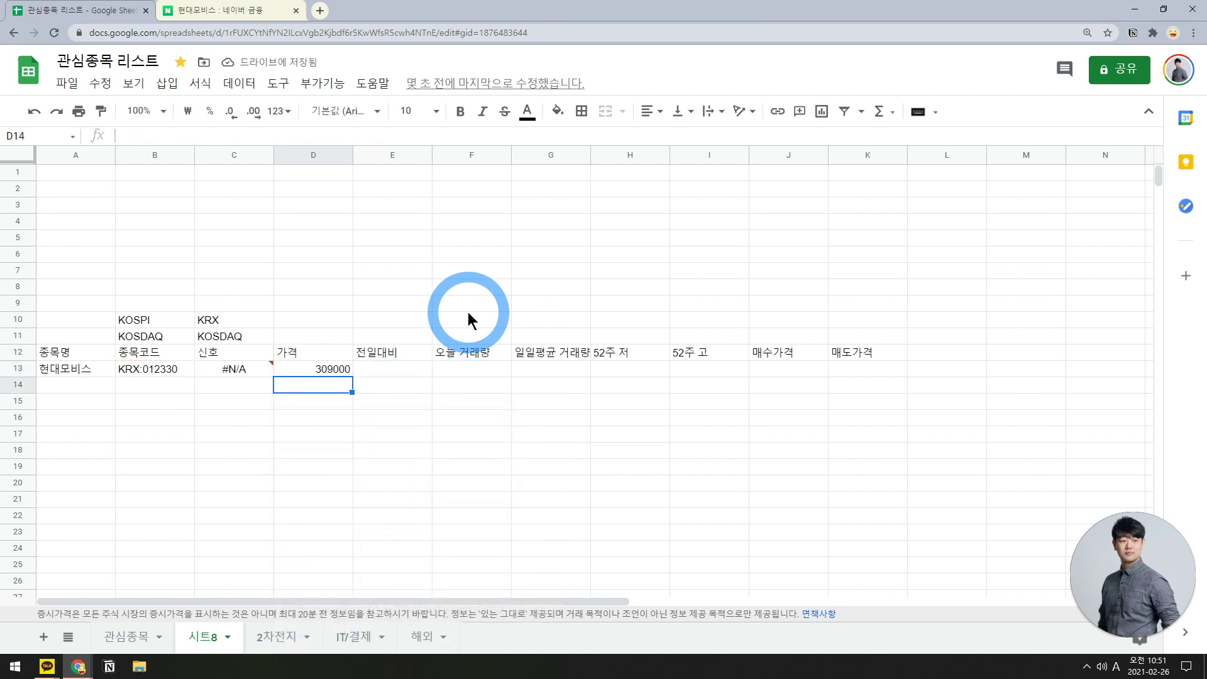
- Format the whole 가격 column D as numbers with thousands separators and no decimal places
{"action": "left_click", "coordinate": [339, 368]}
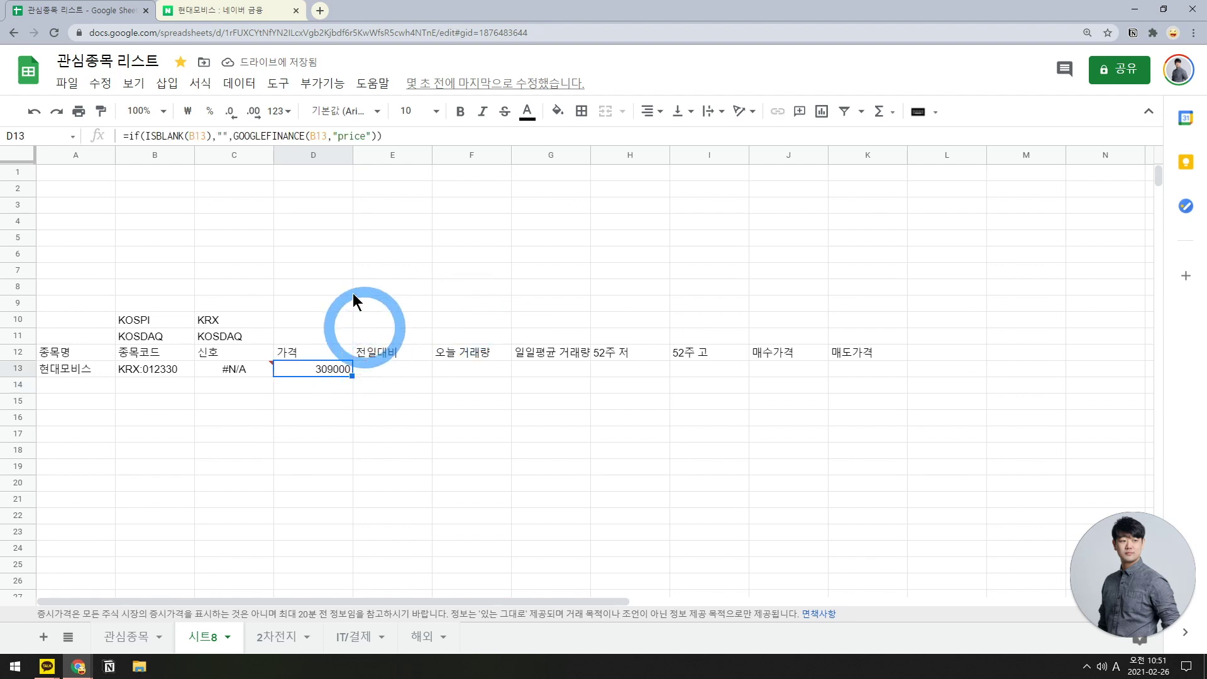
{"action": "left_click", "coordinate": [318, 156]}
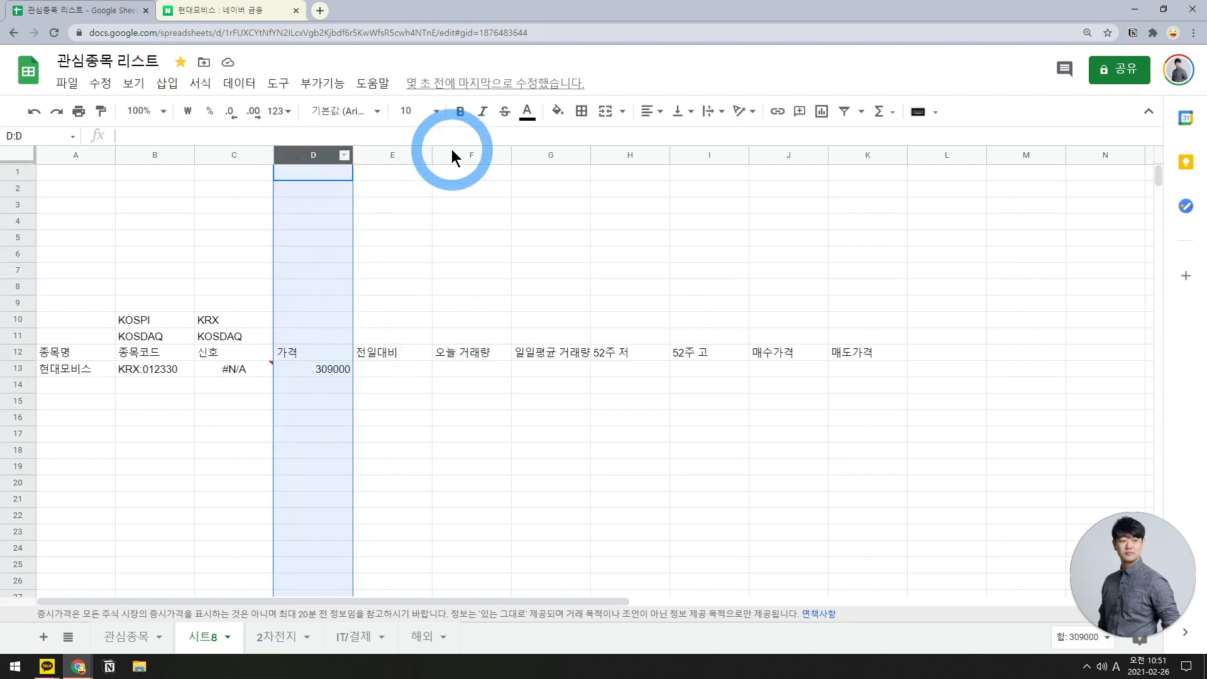
{"action": "left_click", "coordinate": [291, 114]}
{"action": "left_click", "coordinate": [348, 129]}
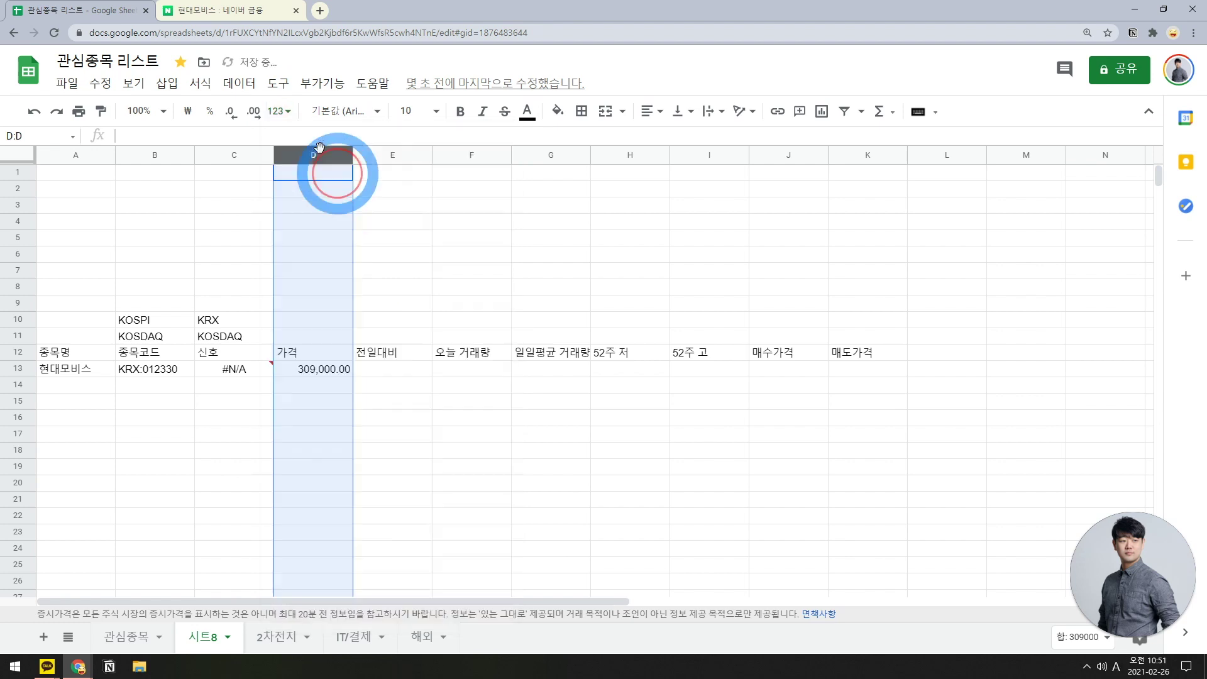
{"action": "left_click", "coordinate": [231, 115]}
{"action": "left_click", "coordinate": [231, 114]}
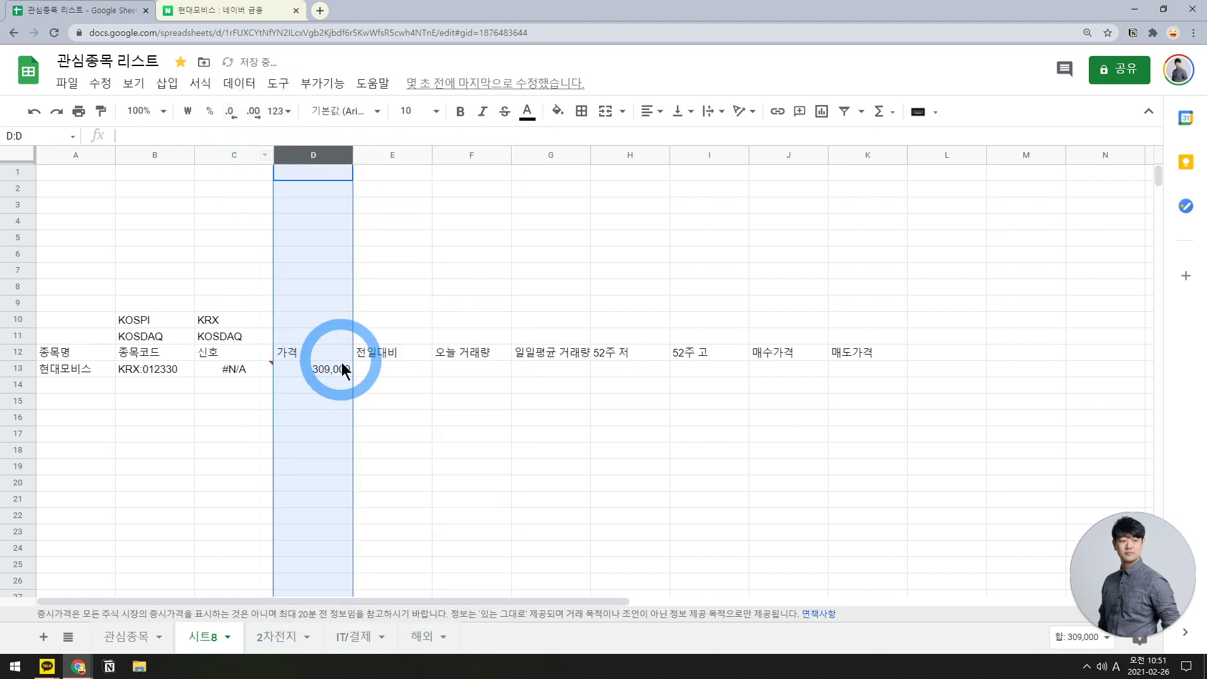
- Compare the D13 price with the 현대모비스 quote on the Naver Finance page and return to the spreadsheet
{"action": "left_click", "coordinate": [351, 375]}
{"action": "left_click", "coordinate": [245, 10]}
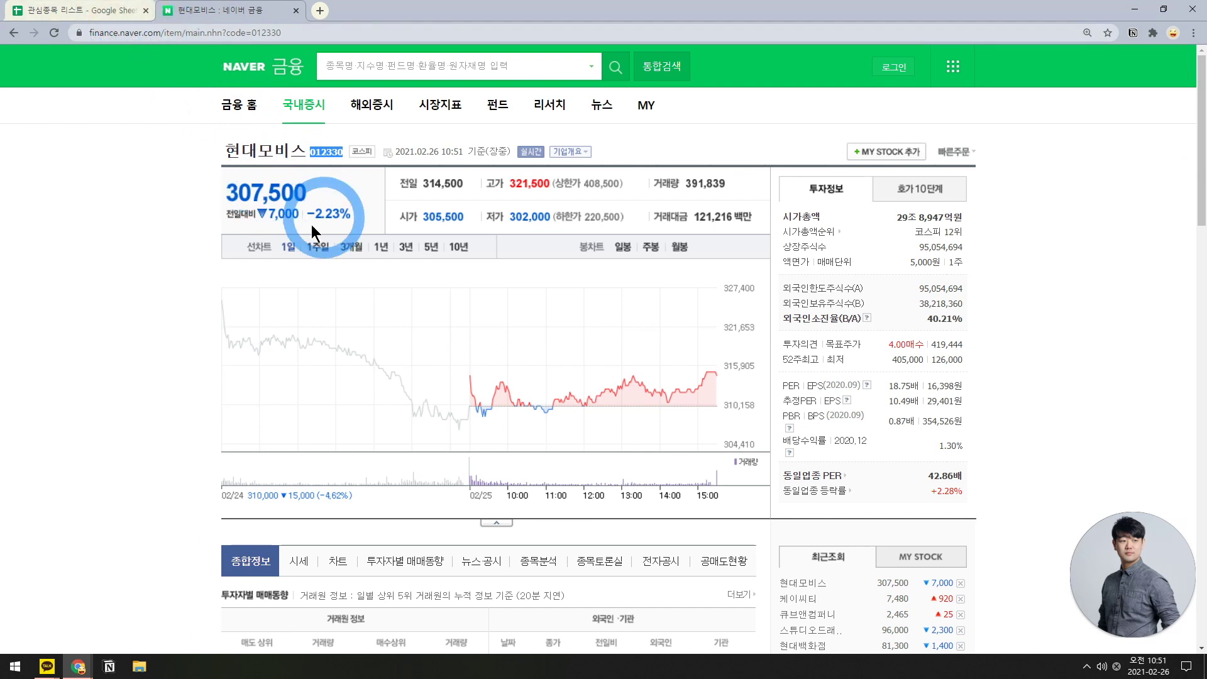
{"action": "left_click", "coordinate": [129, 10]}
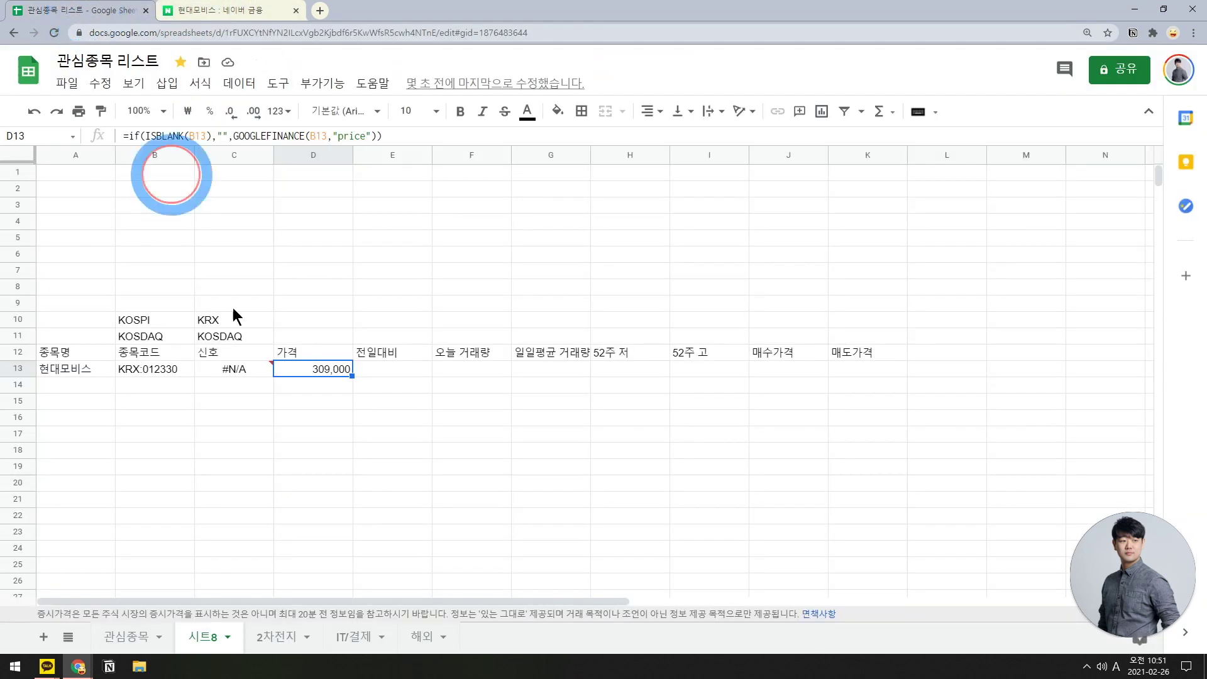
- Enter the 전일대비 formula in E13: =if(ISBLANK(b13),"",GOOGLEFINANCE(b13,"changepct"))
{"action": "left_click", "coordinate": [403, 368]}
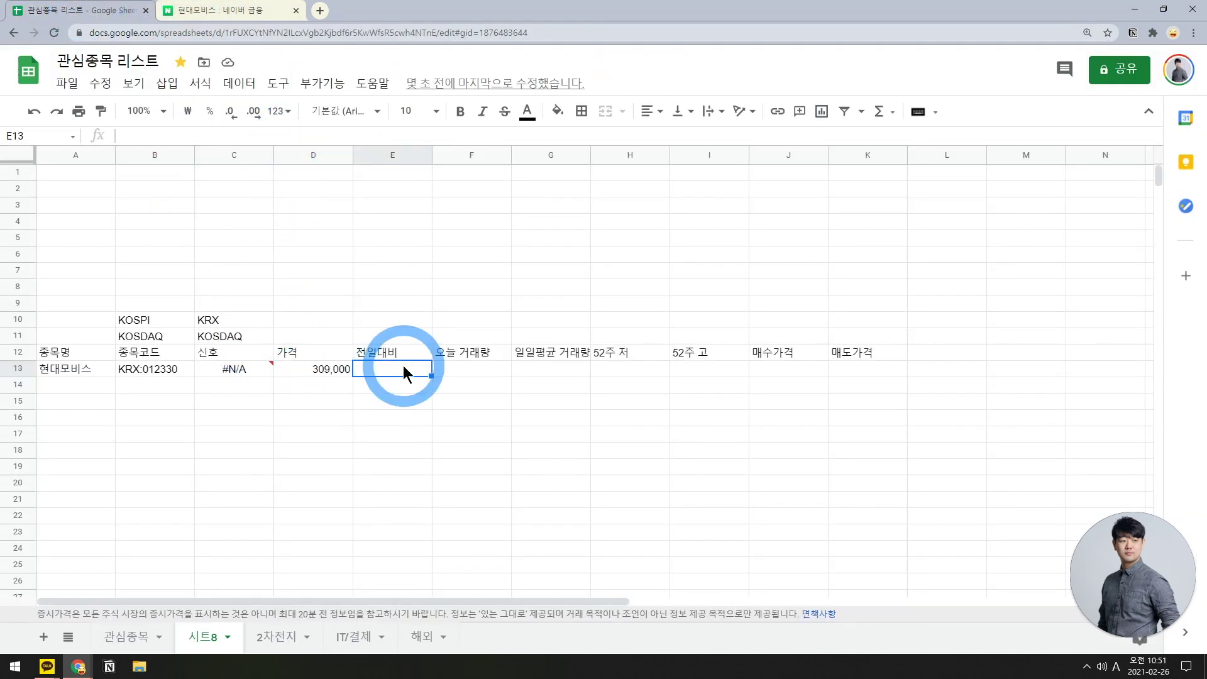
{"action": "left_click", "coordinate": [409, 369]}
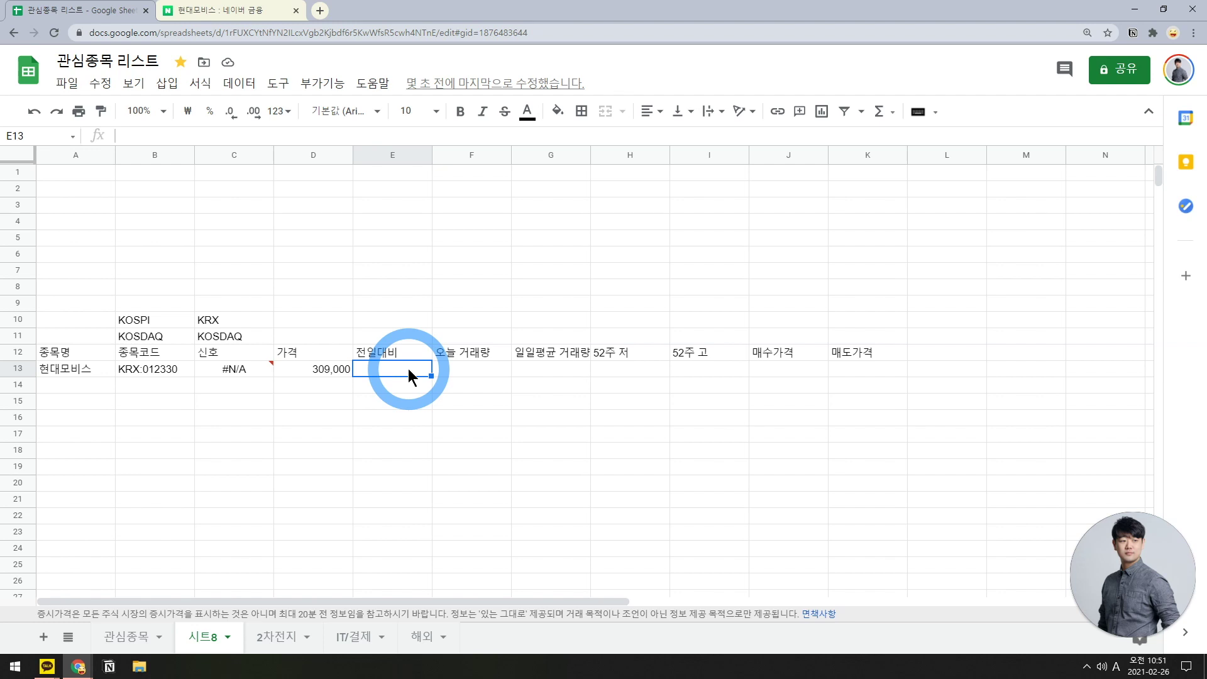
{"action": "type", "text": "=if(isbla"}
{"action": "key", "text": "Tab"}
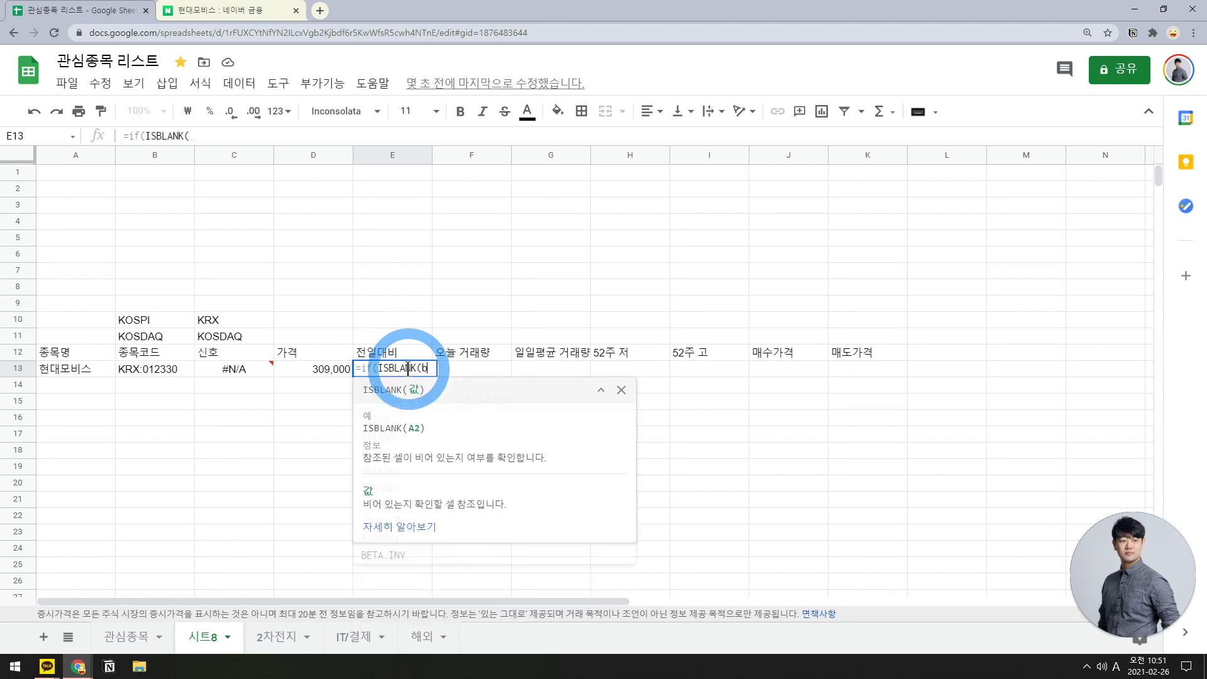
{"action": "type", "text": "b13),\"\",go"}
{"action": "key", "text": "Tab"}
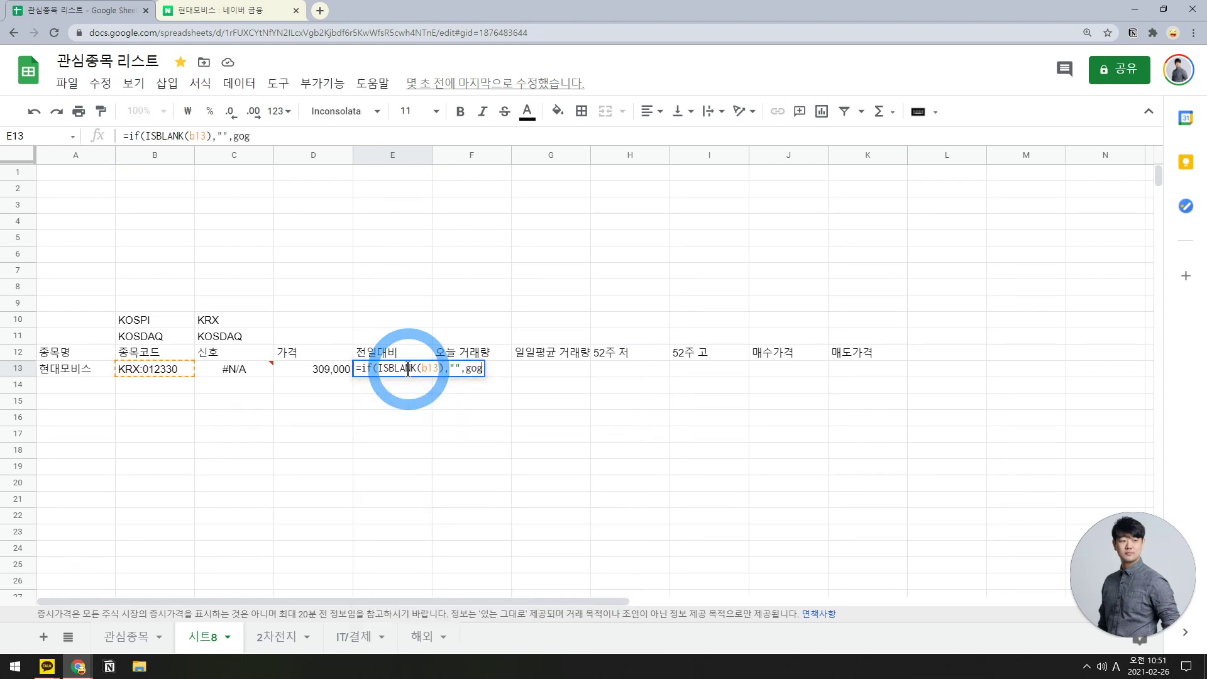
{"action": "type", "text": "b13,"}
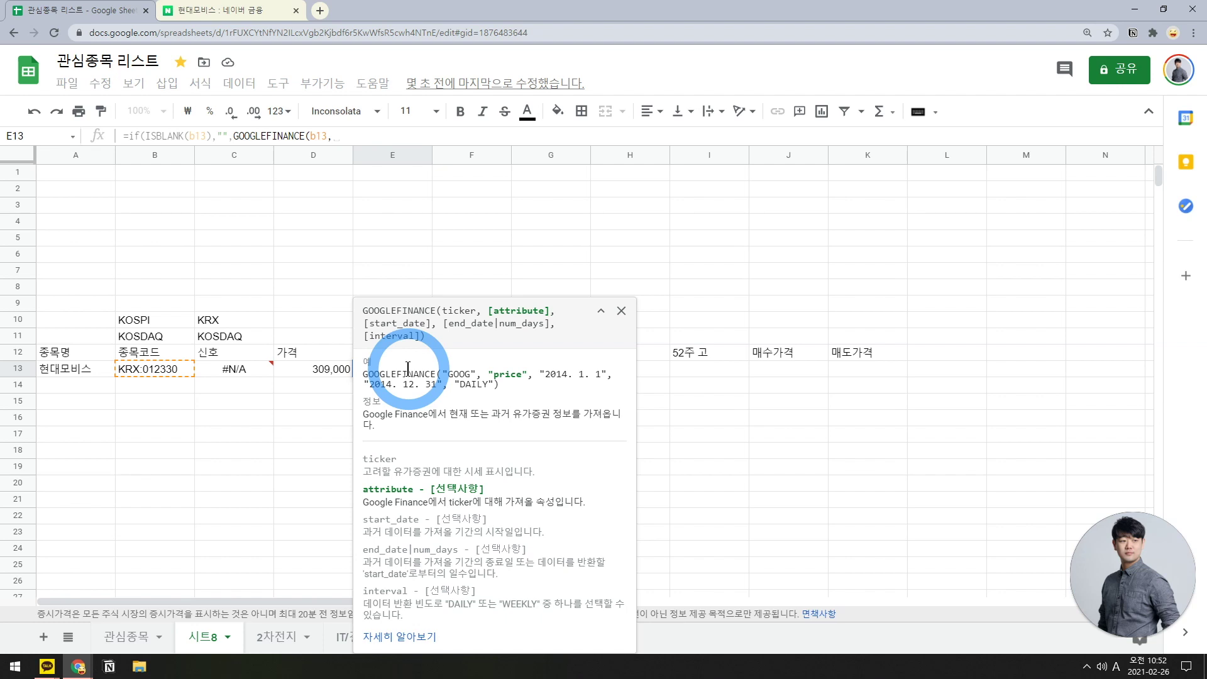
{"action": "type", "text": "\"changep"}
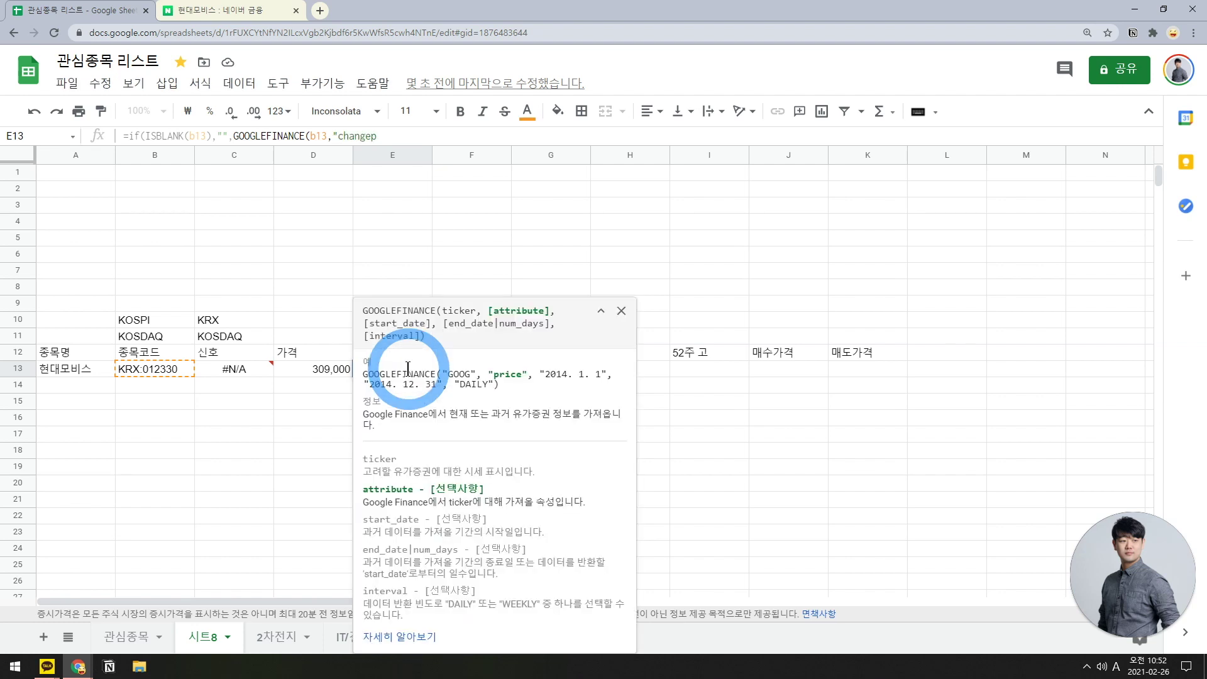
{"action": "type", "text": "ct\")"}
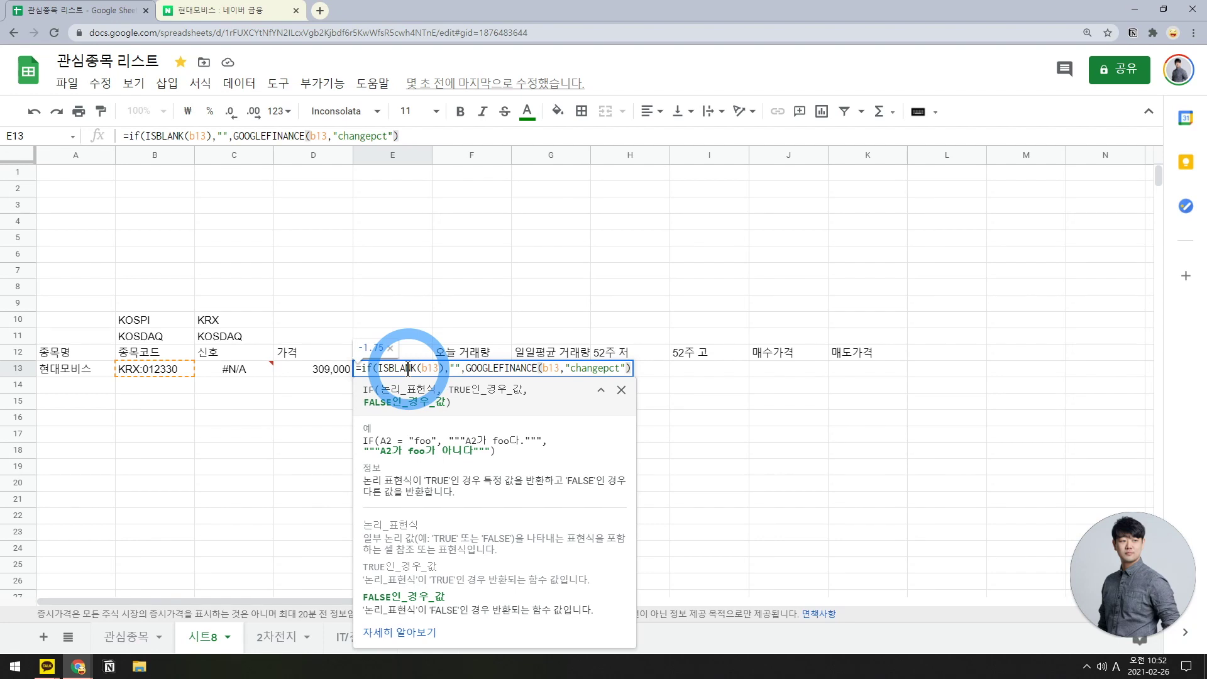
{"action": "key", "text": "Return"}
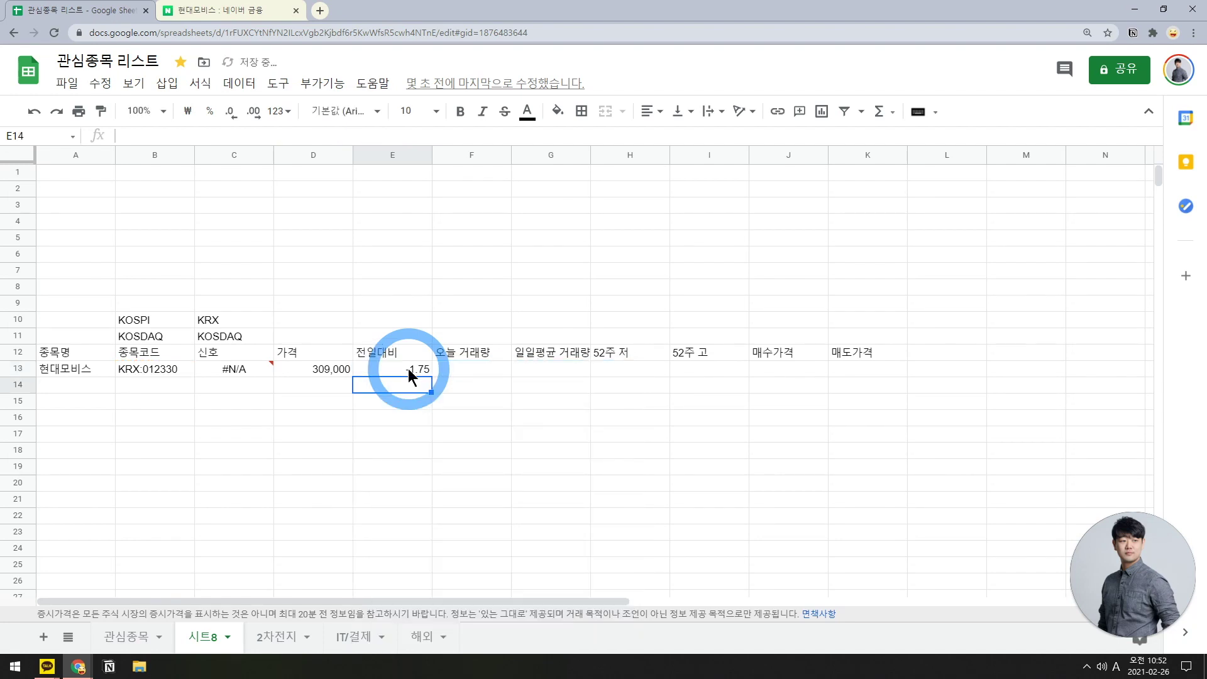
- Format E13 as a percentage and divide its result by 100: =if(ISBLANK(B13),"",(GOOGLEFINANCE(B13,"changepct"))/100)
{"action": "left_click", "coordinate": [408, 369]}
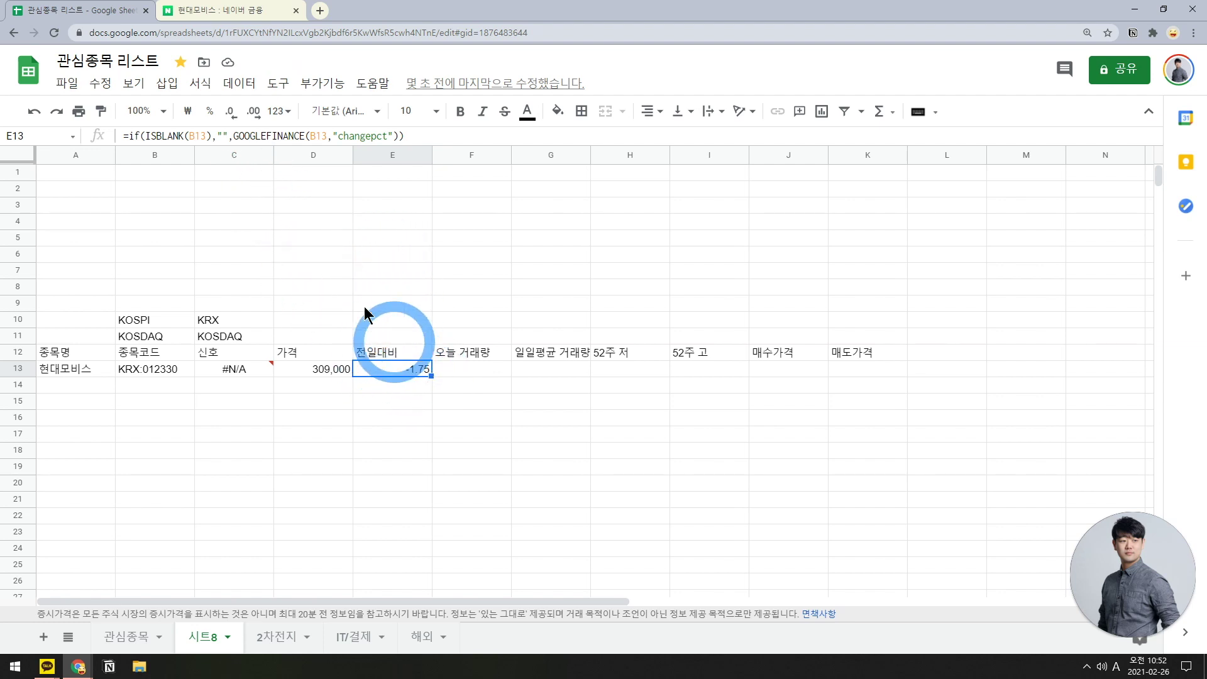
{"action": "left_click", "coordinate": [209, 111]}
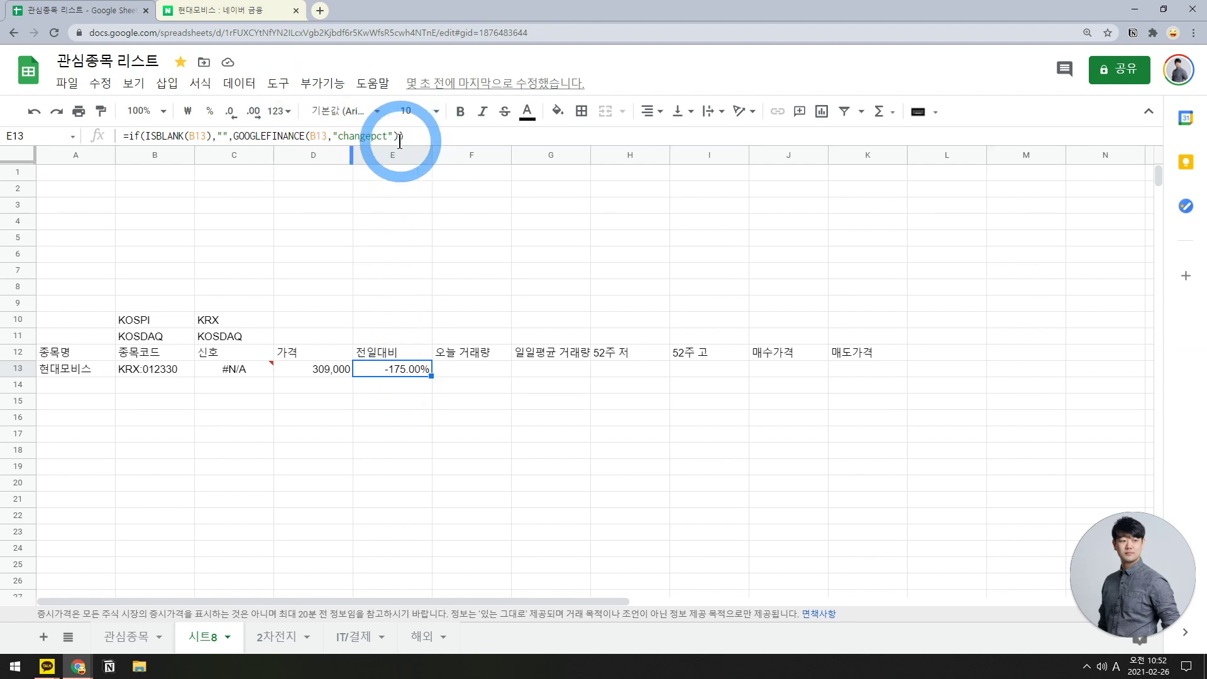
{"action": "left_click", "coordinate": [421, 137]}
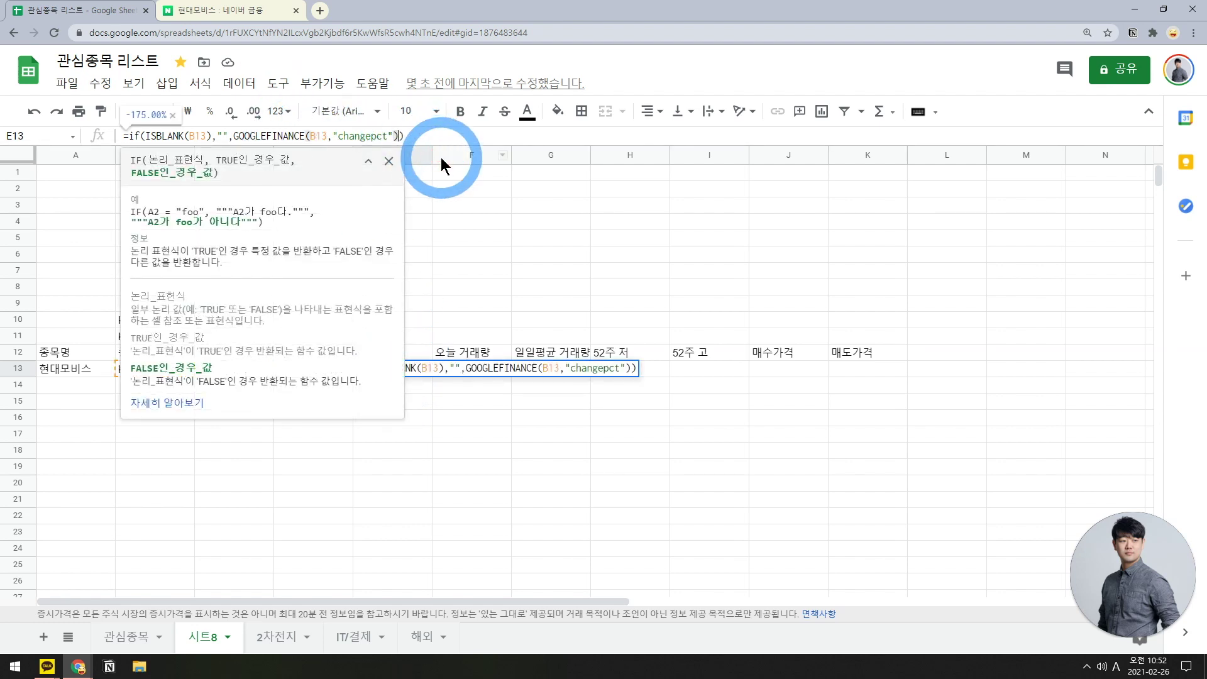
{"action": "key", "text": "Left"}
{"action": "key", "text": "Left"}
{"action": "key", "text": "Left"}
{"action": "key", "text": "Left"}
{"action": "key", "text": "Left"}
{"action": "key", "text": "Left"}
{"action": "key", "text": "Left"}
{"action": "key", "text": "Left"}
{"action": "key", "text": "Left"}
{"action": "key", "text": "Left"}
{"action": "key", "text": "Left"}
{"action": "key", "text": "Left"}
{"action": "key", "text": "Left"}
{"action": "key", "text": "Left"}
{"action": "key", "text": "Left"}
{"action": "key", "text": "Left"}
{"action": "key", "text": "Left"}
{"action": "key", "text": "Left"}
{"action": "key", "text": "Left"}
{"action": "key", "text": "Left"}
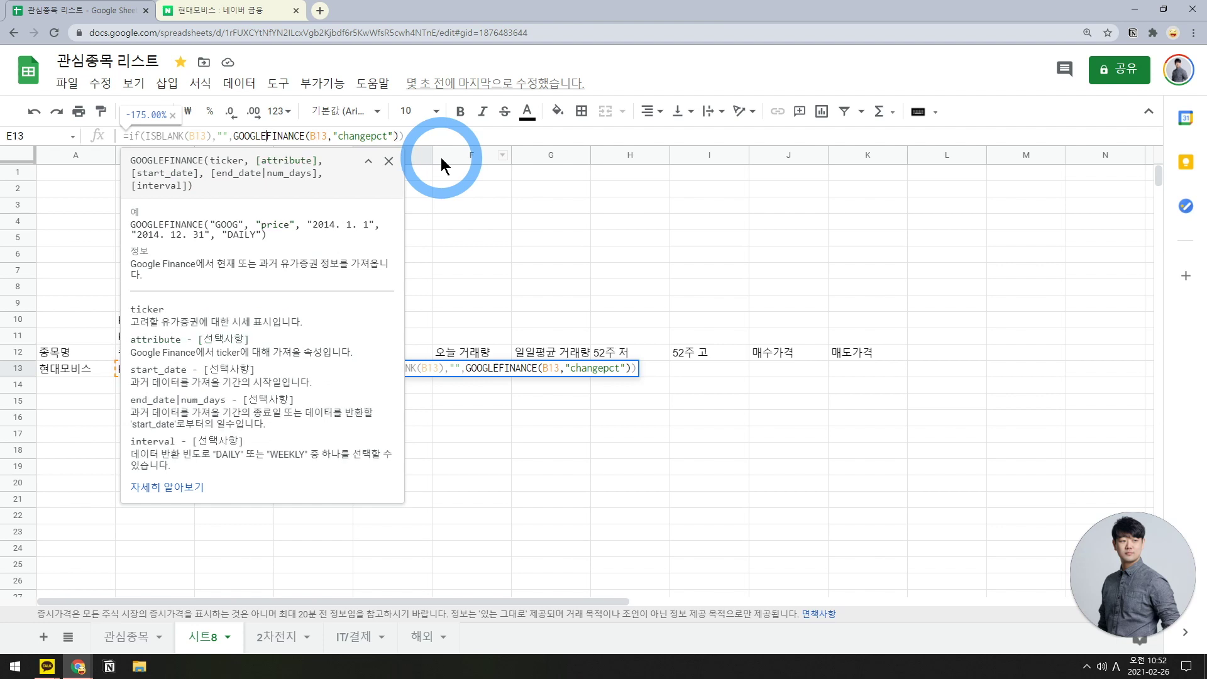
{"action": "key", "text": "Left"}
{"action": "key", "text": "Left"}
{"action": "type", "text": "("}
{"action": "key", "text": "Right"}
{"action": "key", "text": "Right"}
{"action": "key", "text": "Right"}
{"action": "key", "text": "Right"}
{"action": "key", "text": "Right"}
{"action": "key", "text": "Right"}
{"action": "key", "text": "Right"}
{"action": "key", "text": "Right"}
{"action": "key", "text": "Right"}
{"action": "key", "text": "Right"}
{"action": "key", "text": "Right"}
{"action": "key", "text": "Right"}
{"action": "key", "text": "Right"}
{"action": "key", "text": "Right"}
{"action": "key", "text": "Right"}
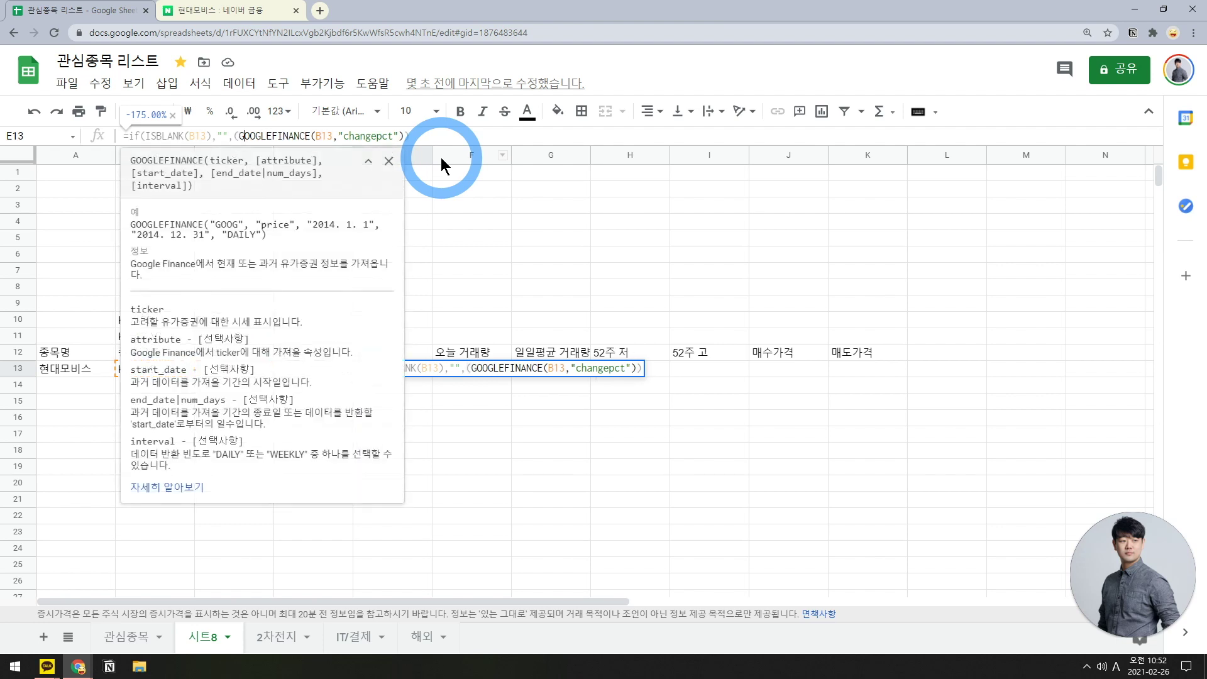
{"action": "key", "text": "Right"}
{"action": "key", "text": "Right"}
{"action": "key", "text": "Right"}
{"action": "key", "text": "Right"}
{"action": "key", "text": "Right"}
{"action": "key", "text": "Right"}
{"action": "key", "text": "Right"}
{"action": "key", "text": "Right"}
{"action": "key", "text": "Right"}
{"action": "key", "text": "Right"}
{"action": "key", "text": "Right"}
{"action": "key", "text": "Right"}
{"action": "key", "text": "Right"}
{"action": "key", "text": "Right"}
{"action": "key", "text": "Right"}
{"action": "type", "text": ")/10"}
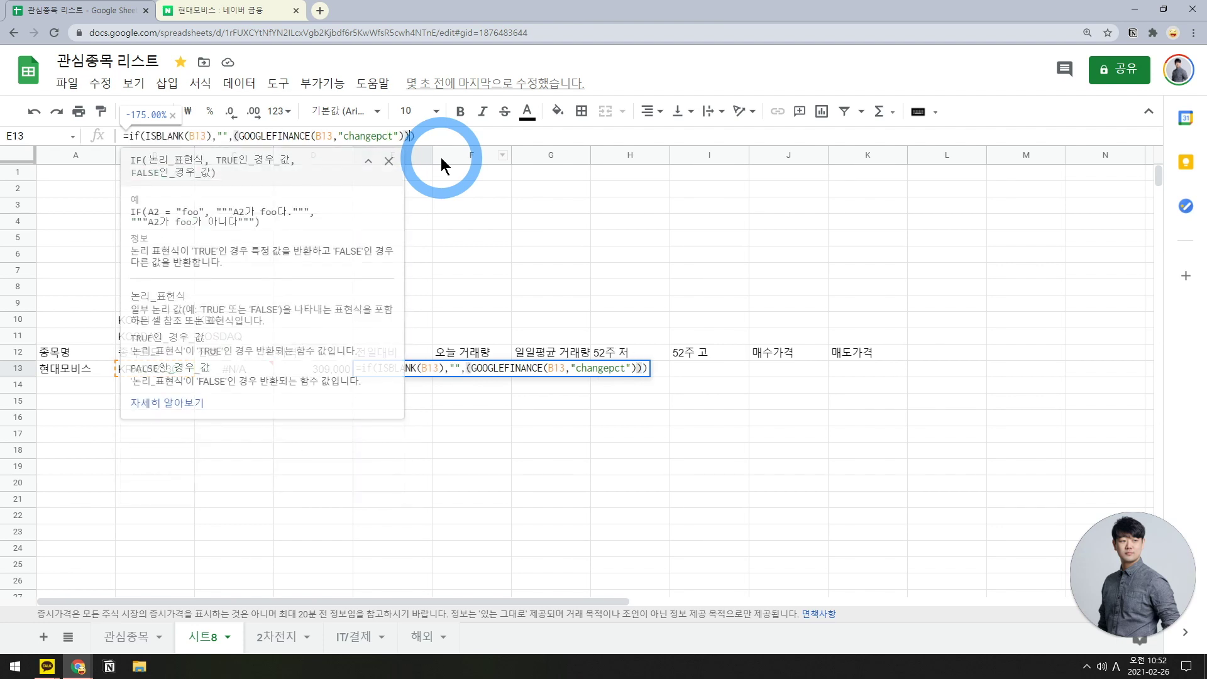
{"action": "type", "text": "0"}
{"action": "key", "text": "Return"}
{"action": "key", "text": "Up"}
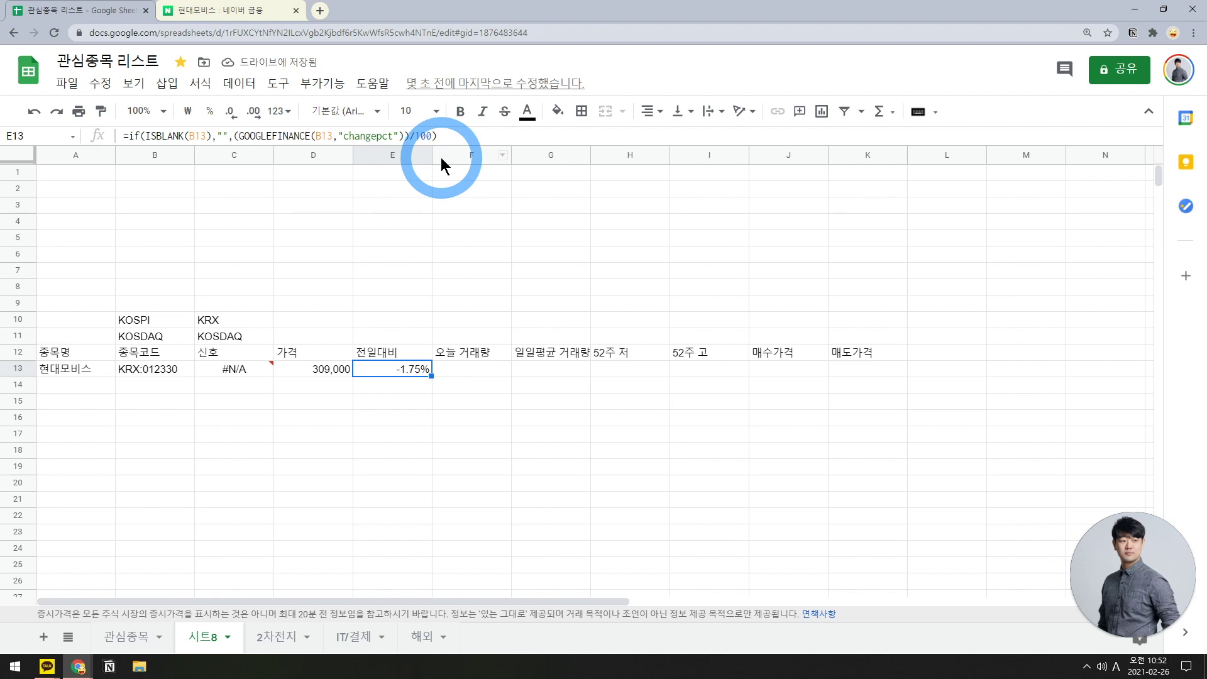
{"action": "key", "text": "Right"}
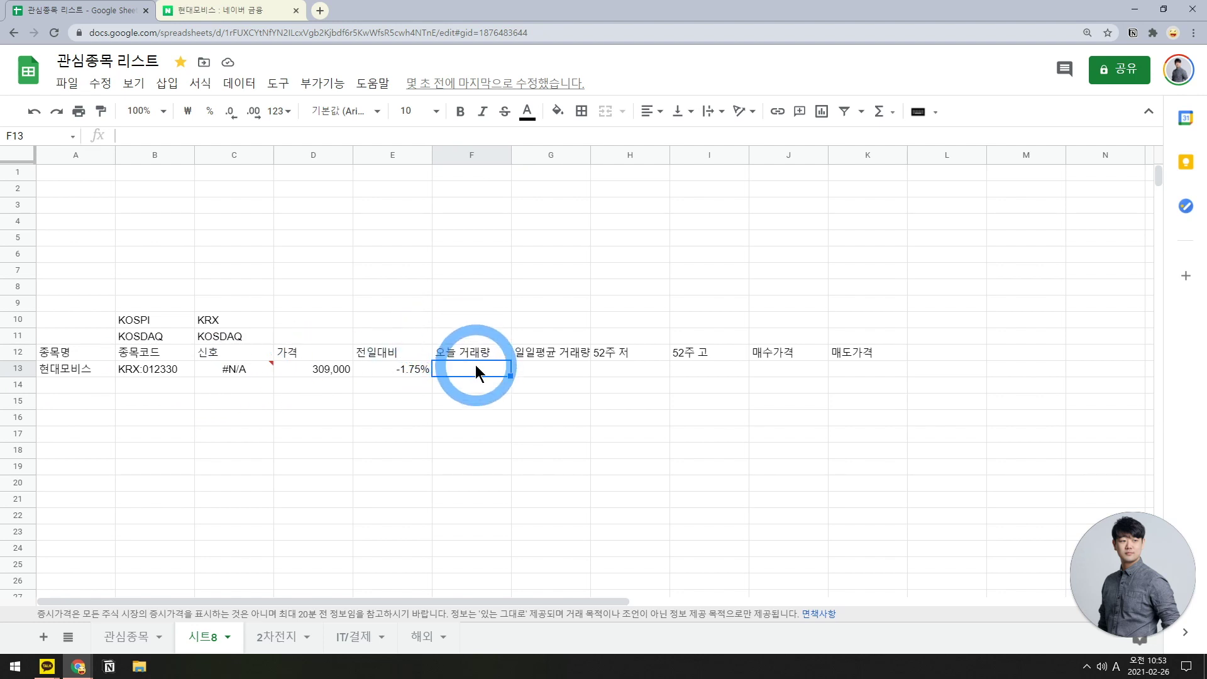
- Enter the 오늘 거래량 formula in F13: =if(ISBLANK(b13,"",GOOGLEFINANCE(b13,"volume")))
{"action": "type", "text": "=if(ISBLANK("}
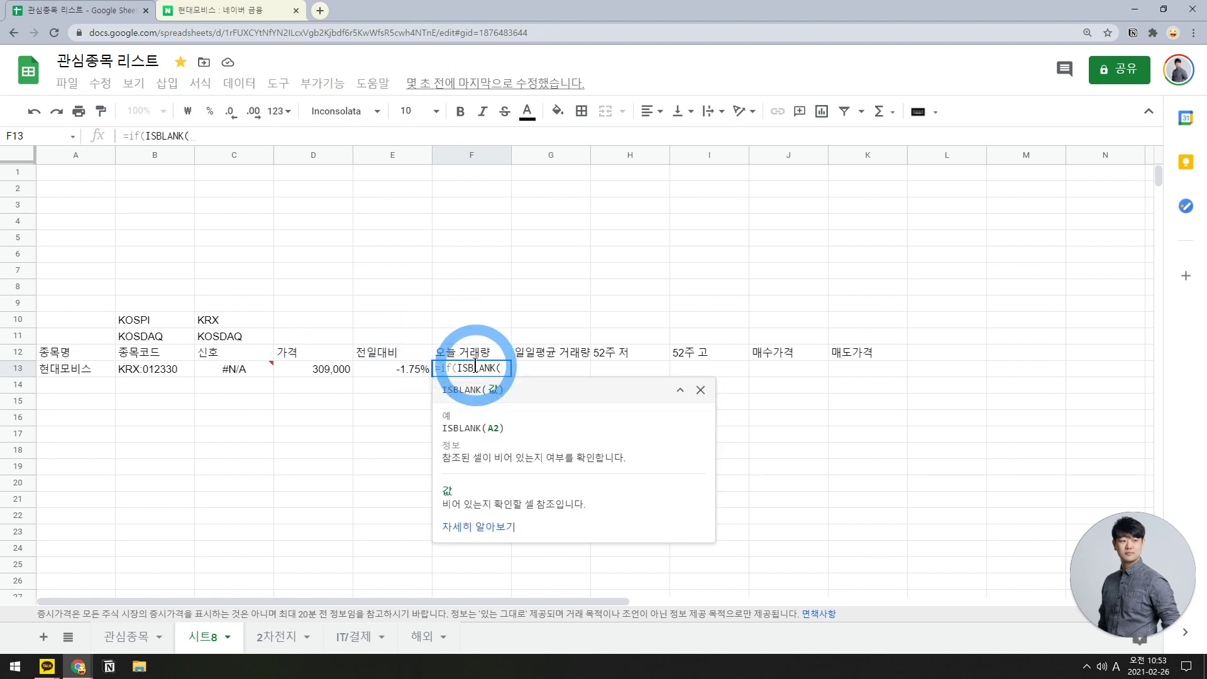
{"action": "type", "text": "b13,\"\","}
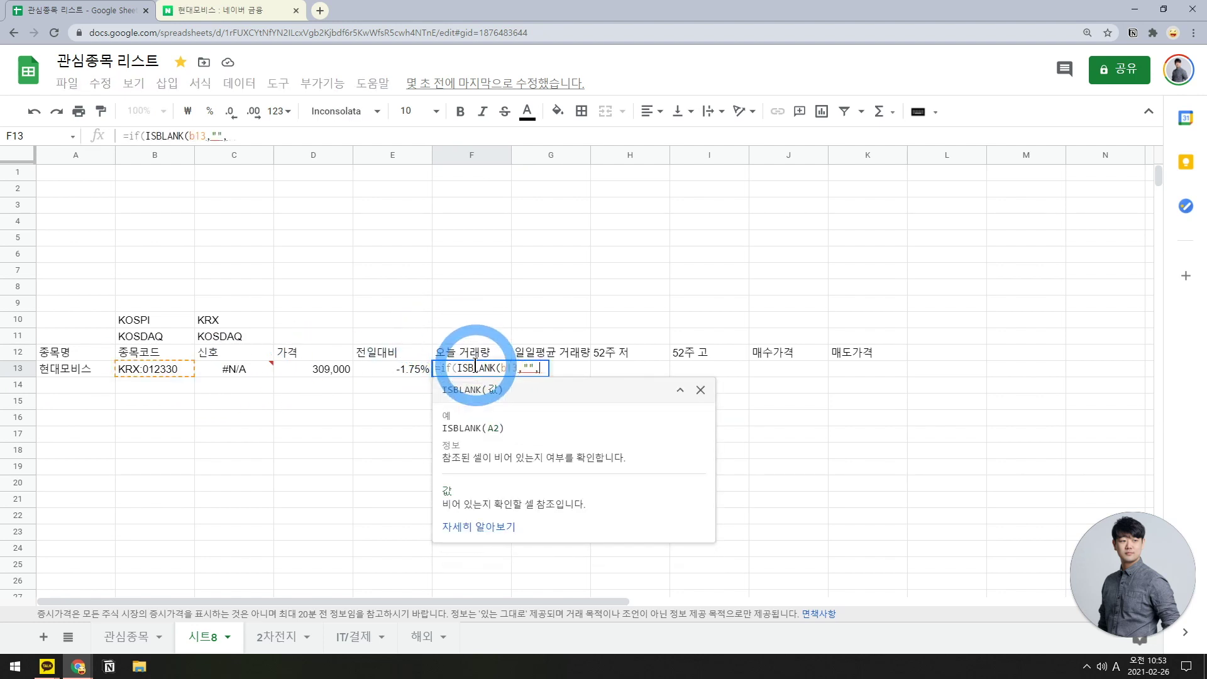
{"action": "type", "text": "google"}
{"action": "key", "text": "Tab"}
{"action": "type", "text": "b13,\""}
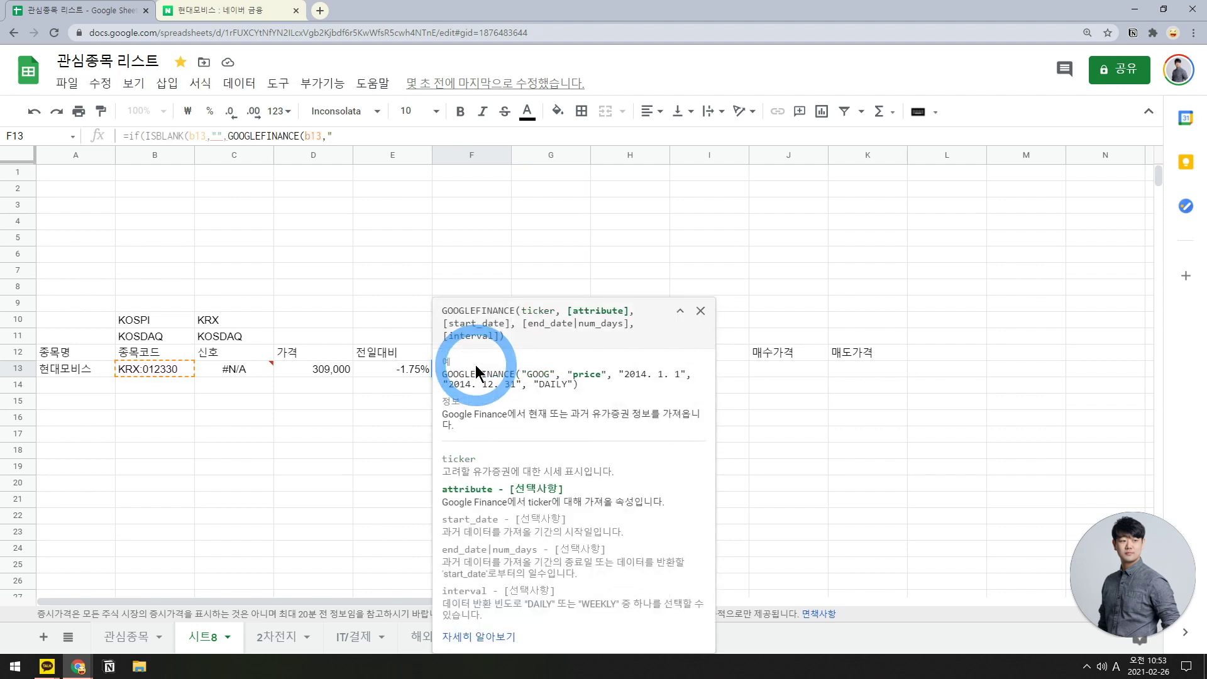
{"action": "type", "text": "volume\")))"}
{"action": "key", "text": "Return"}
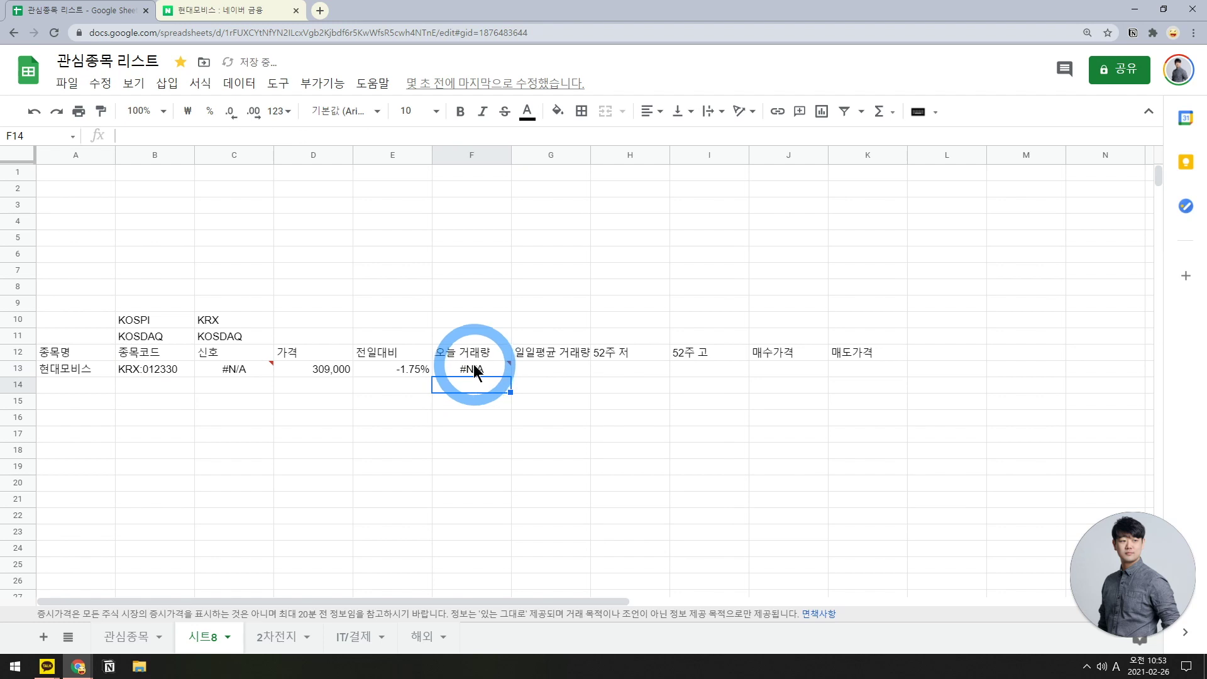
- Correct the parentheses in the F13 formula to =if(ISBLANK(B13),"",GOOGLEFINANCE(B13,"volume"))
{"action": "left_click", "coordinate": [468, 368]}
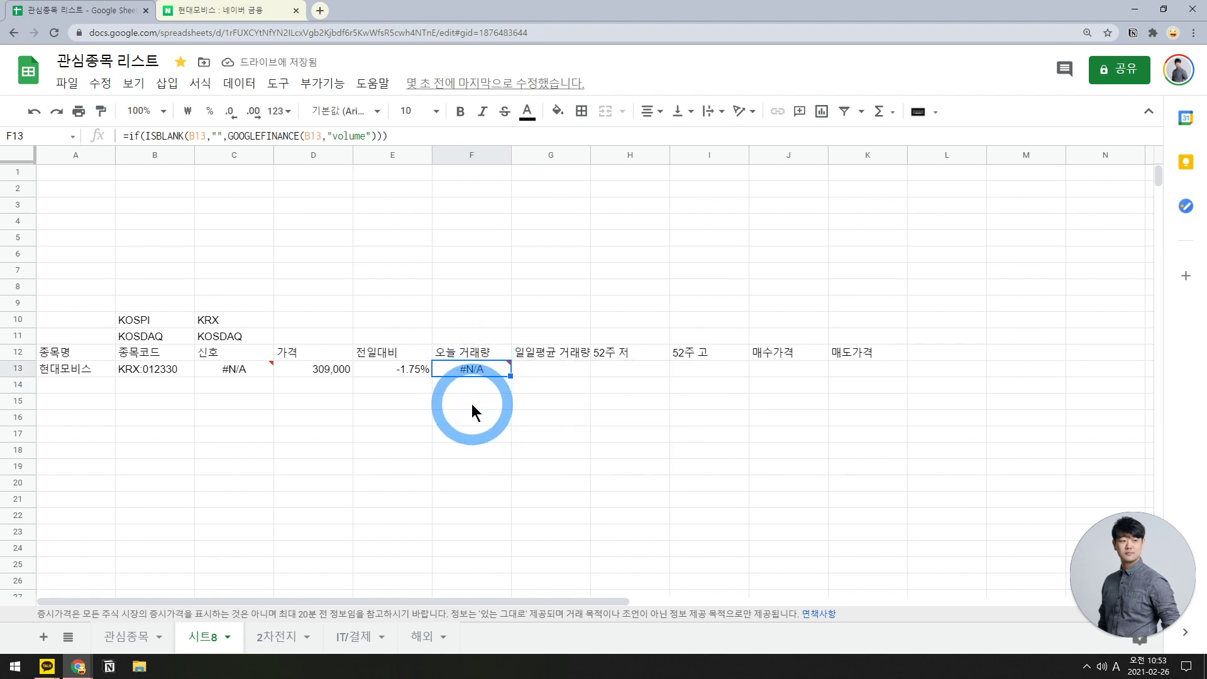
{"action": "double_click", "coordinate": [495, 374]}
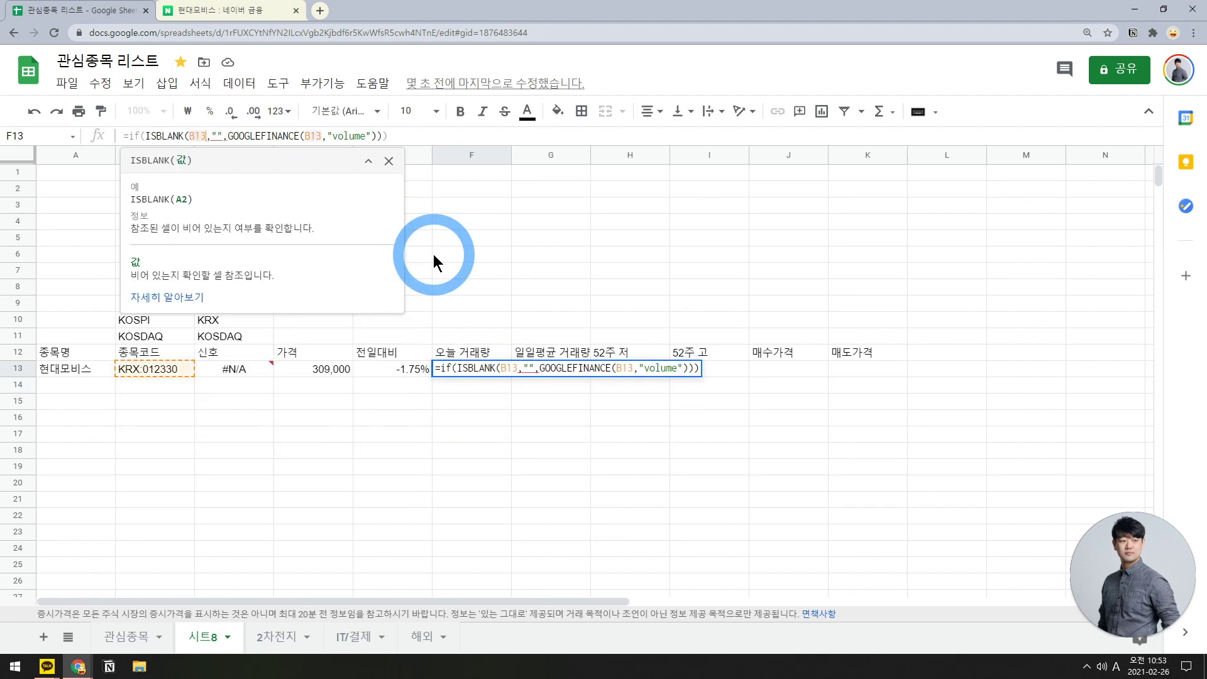
{"action": "type", "text": ")"}
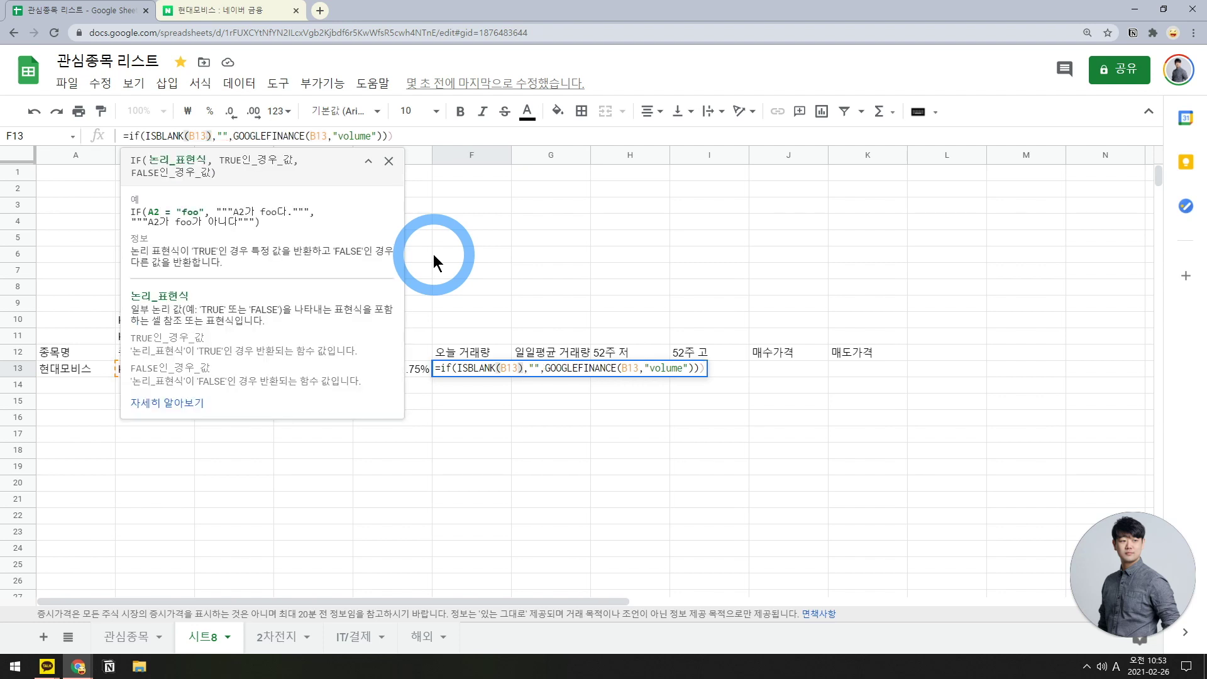
{"action": "key", "text": "Return"}
{"action": "left_click", "coordinate": [466, 364]}
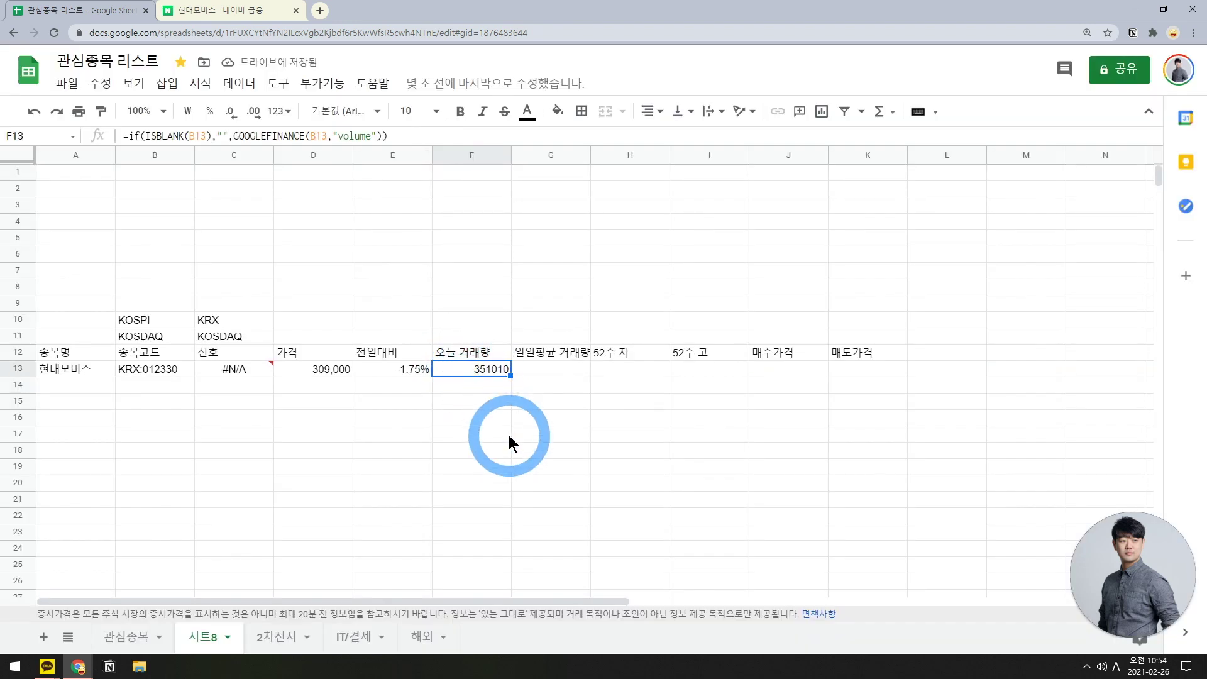
- Make both B13 references in the F13 formula absolute ($B$13) and fill the formula across G13:K13
{"action": "key", "text": "Right"}
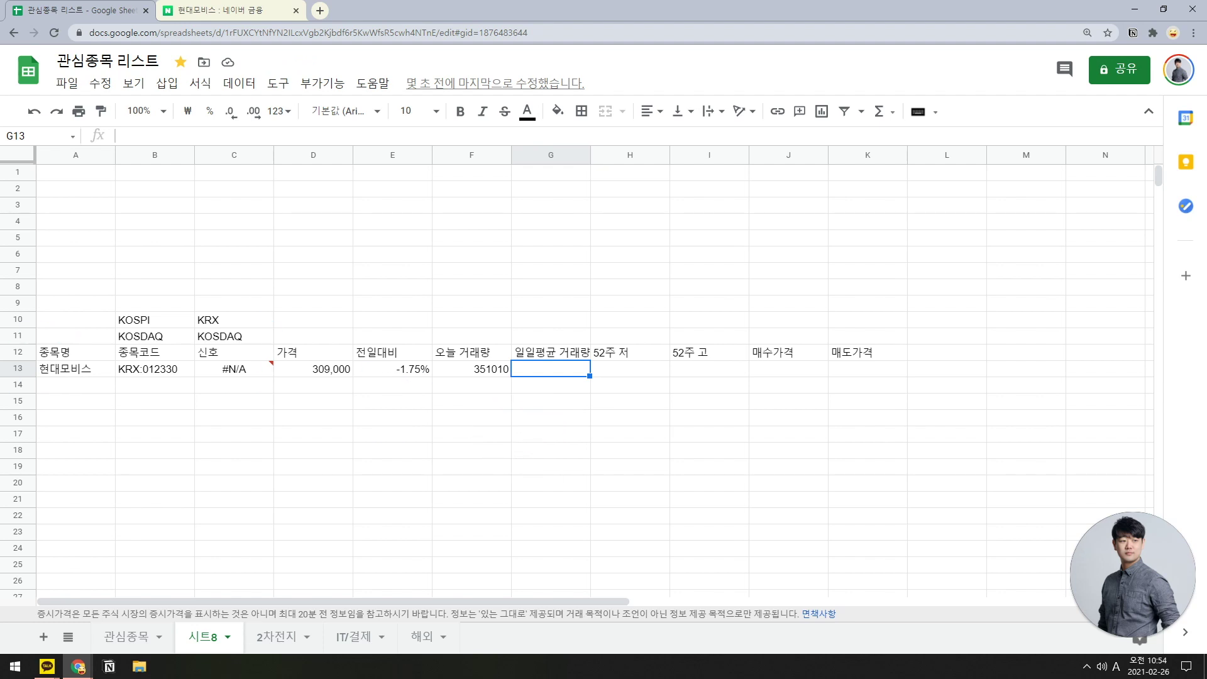
{"action": "left_click", "coordinate": [500, 370]}
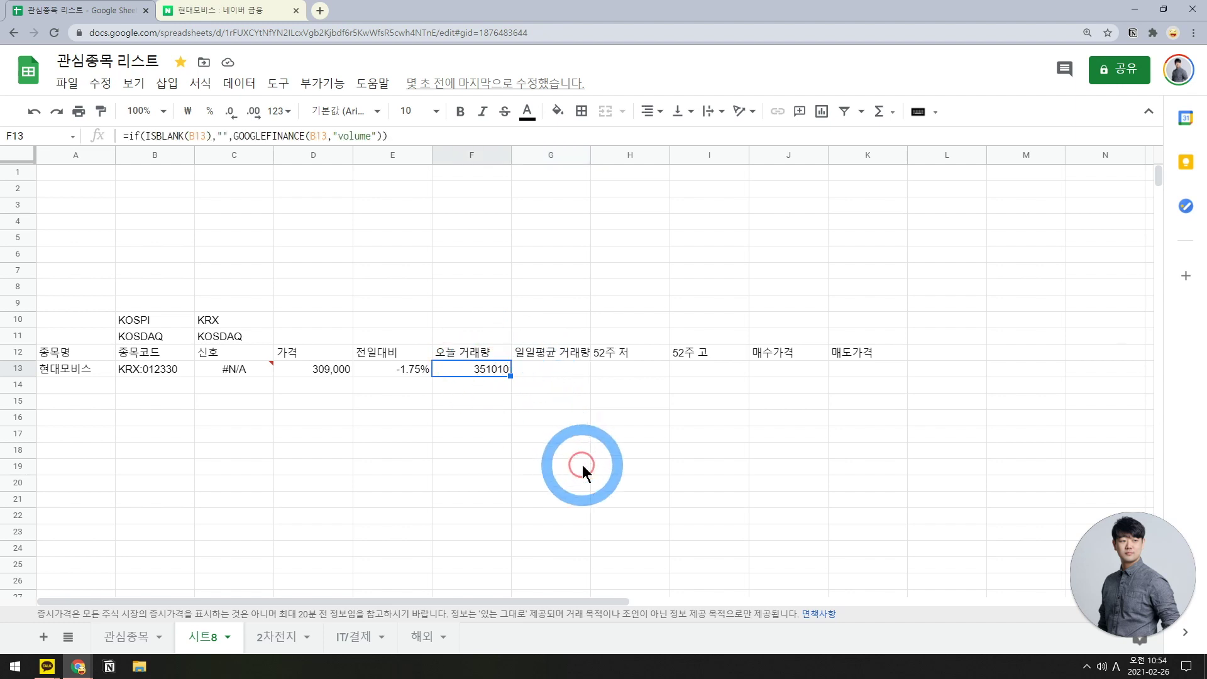
{"action": "left_click_drag", "start_coordinate": [556, 367], "coordinate": [854, 372]}
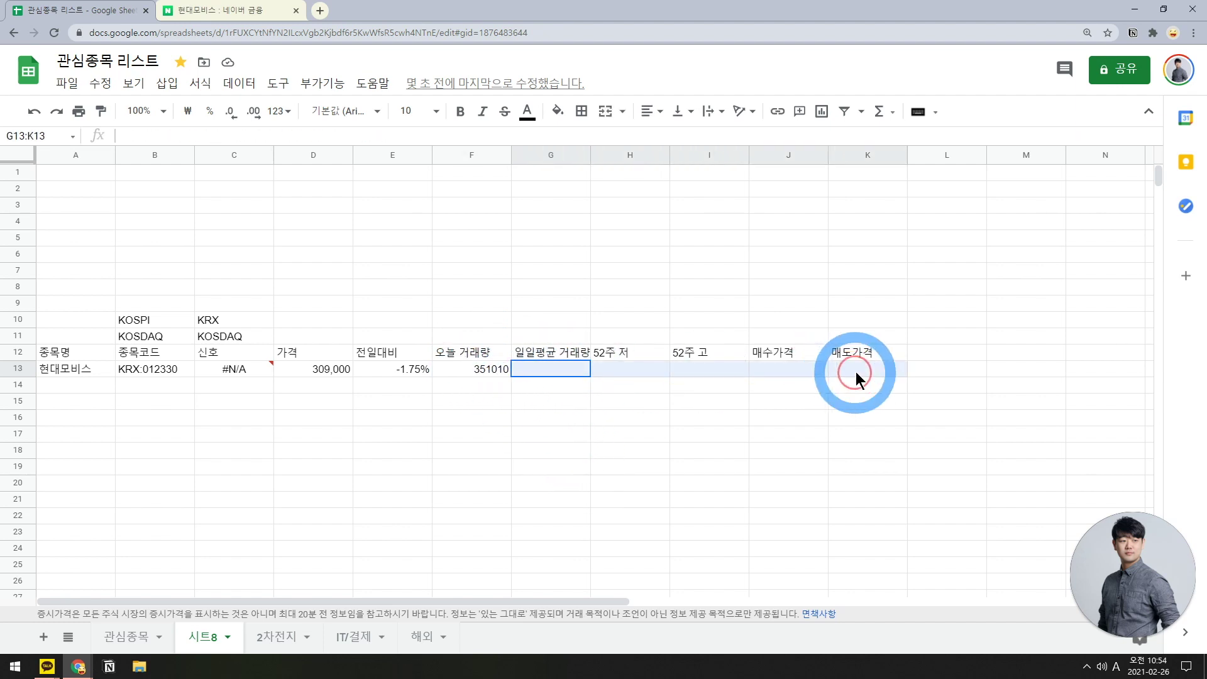
{"action": "left_click", "coordinate": [545, 407]}
{"action": "left_click", "coordinate": [464, 371]}
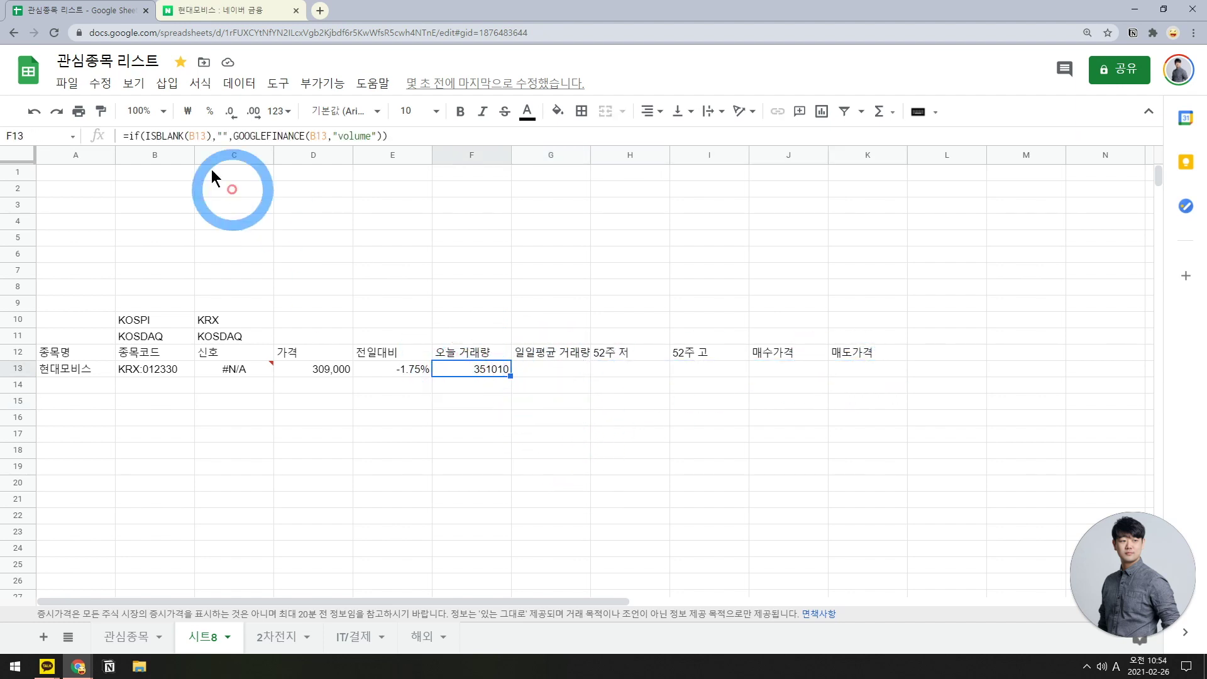
{"action": "left_click", "coordinate": [198, 136]}
{"action": "key", "text": "F4"}
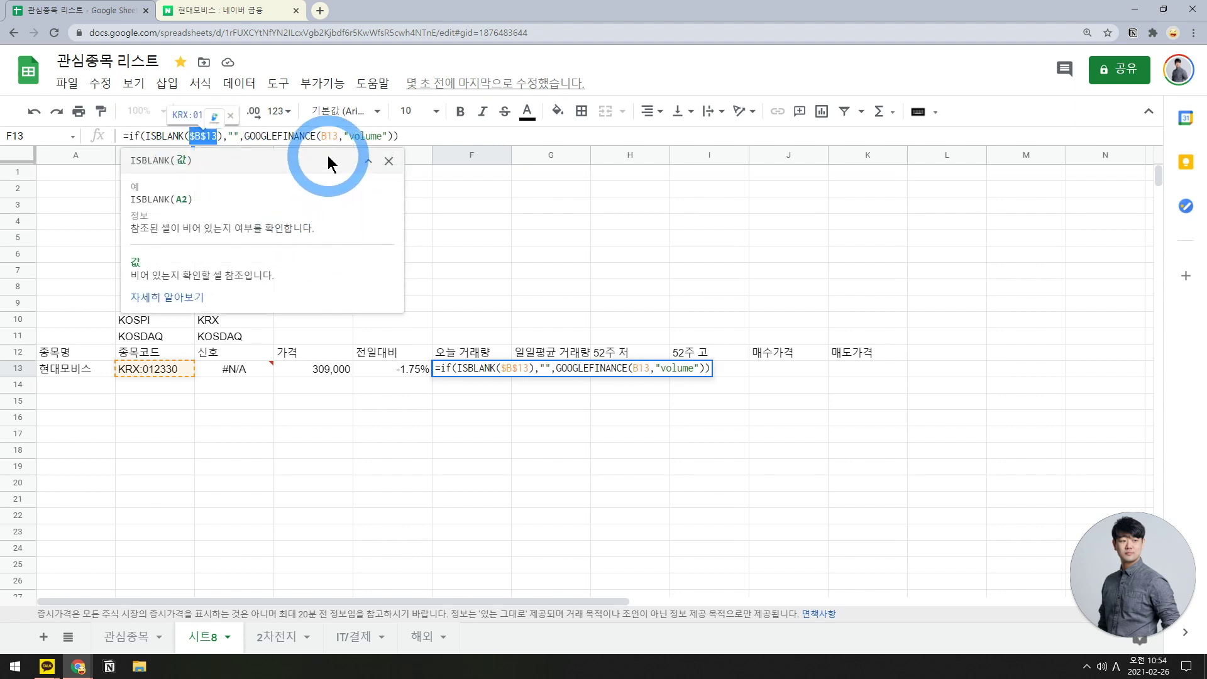
{"action": "left_click_drag", "start_coordinate": [336, 136], "coordinate": [318, 136]}
{"action": "key", "text": "F4"}
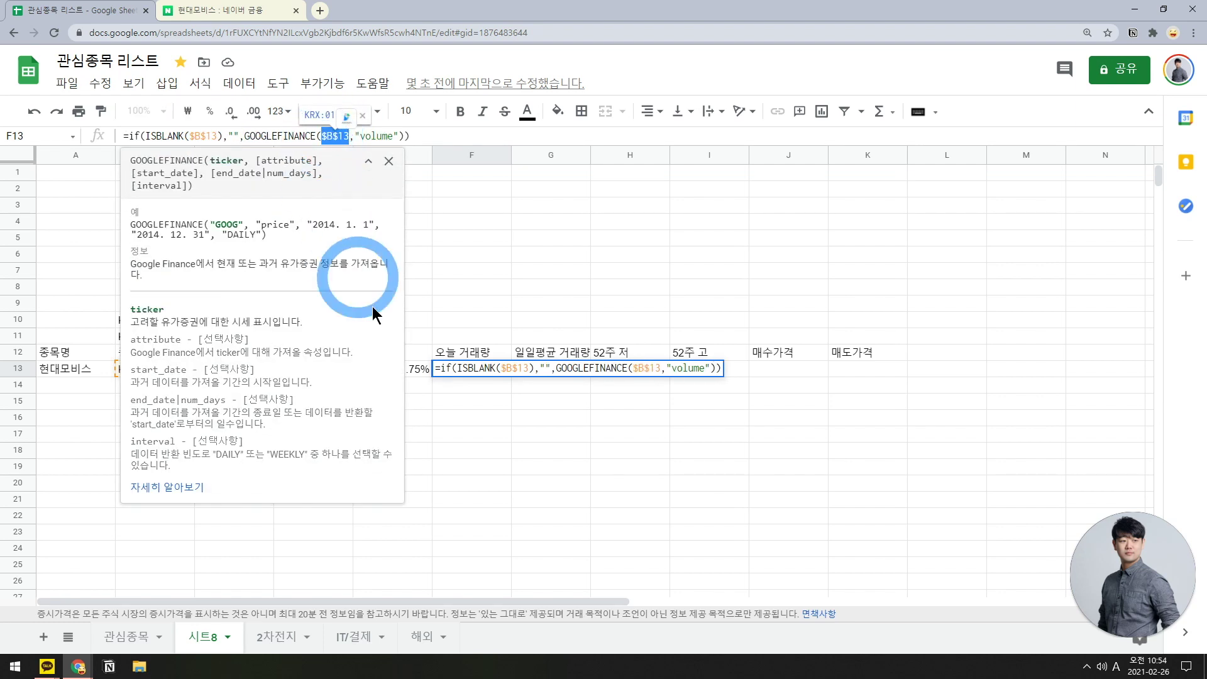
{"action": "left_click", "coordinate": [515, 429]}
{"action": "left_click", "coordinate": [490, 371]}
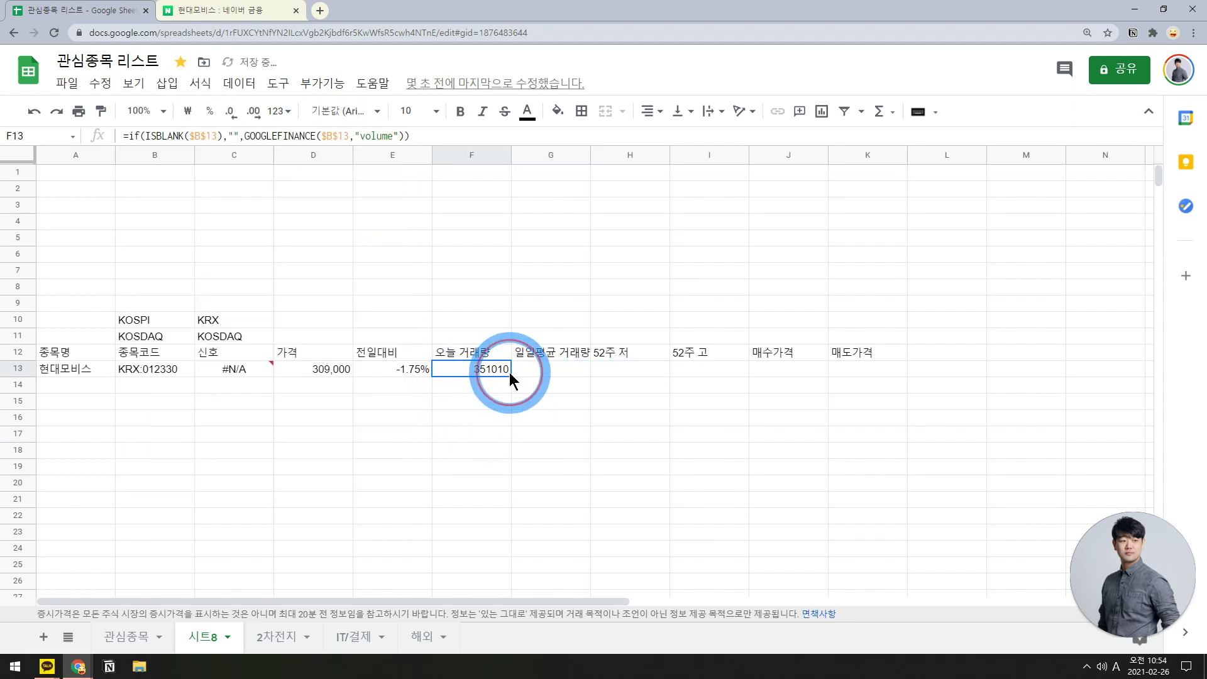
{"action": "left_click_drag", "start_coordinate": [510, 375], "coordinate": [888, 385]}
- Change the GOOGLEFINANCE attribute in the 일일평균 거래량 cell G13 to "volumeavg"
{"action": "left_click", "coordinate": [578, 374]}
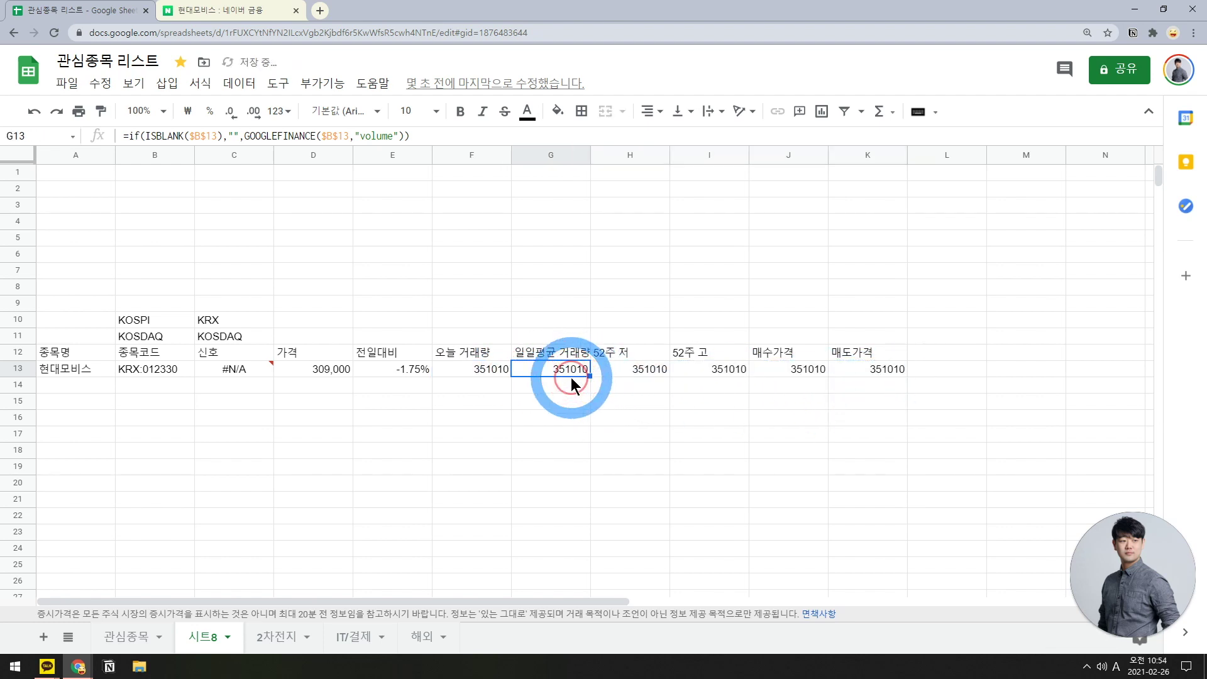
{"action": "left_click", "coordinate": [395, 135]}
{"action": "type", "text": "avg"}
{"action": "key", "text": "Return"}
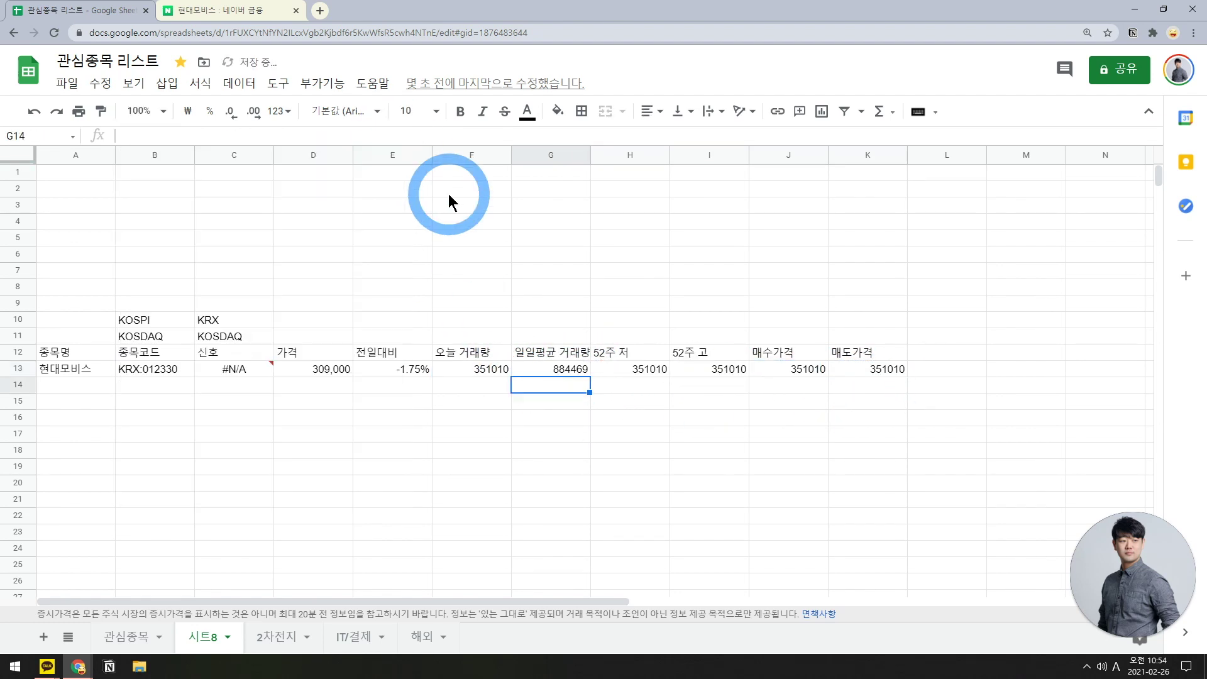
- Change the GOOGLEFINANCE attribute in the 52주 저 cell H13 to "low52"
{"action": "left_click", "coordinate": [631, 369]}
{"action": "left_click", "coordinate": [392, 135]}
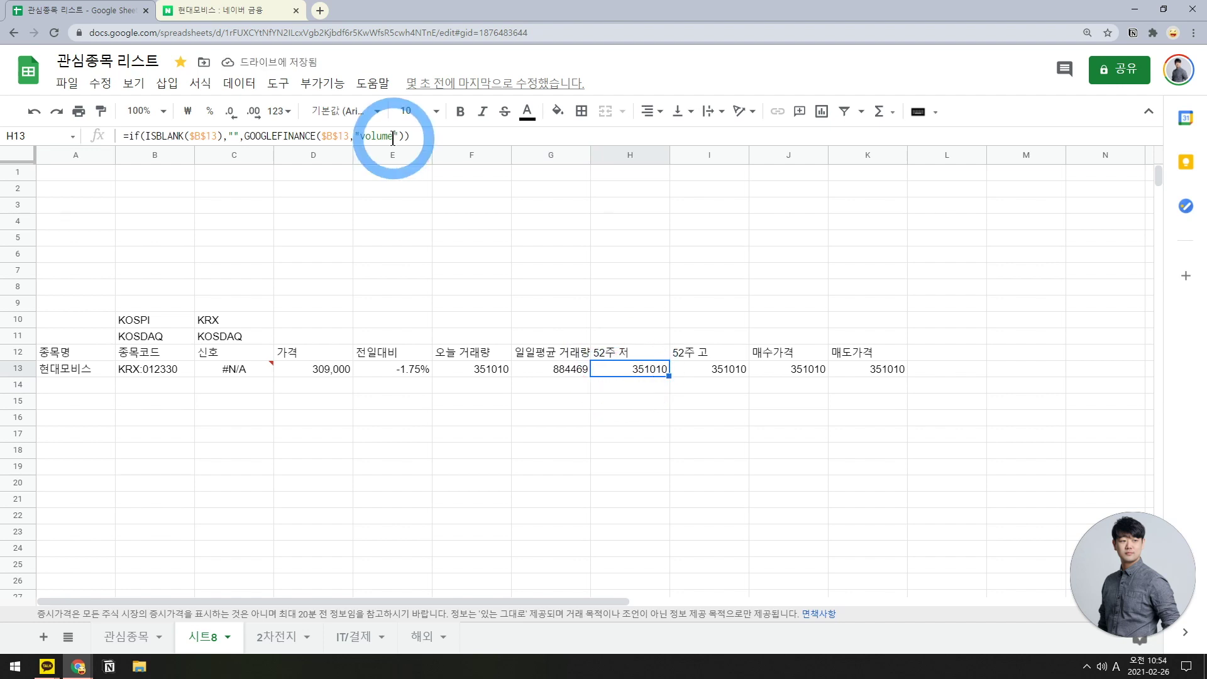
{"action": "key", "text": "BackSpace"}
{"action": "key", "text": "BackSpace"}
{"action": "key", "text": "BackSpace"}
{"action": "key", "text": "BackSpace"}
{"action": "key", "text": "BackSpace"}
{"action": "key", "text": "BackSpace"}
{"action": "type", "text": "loew"}
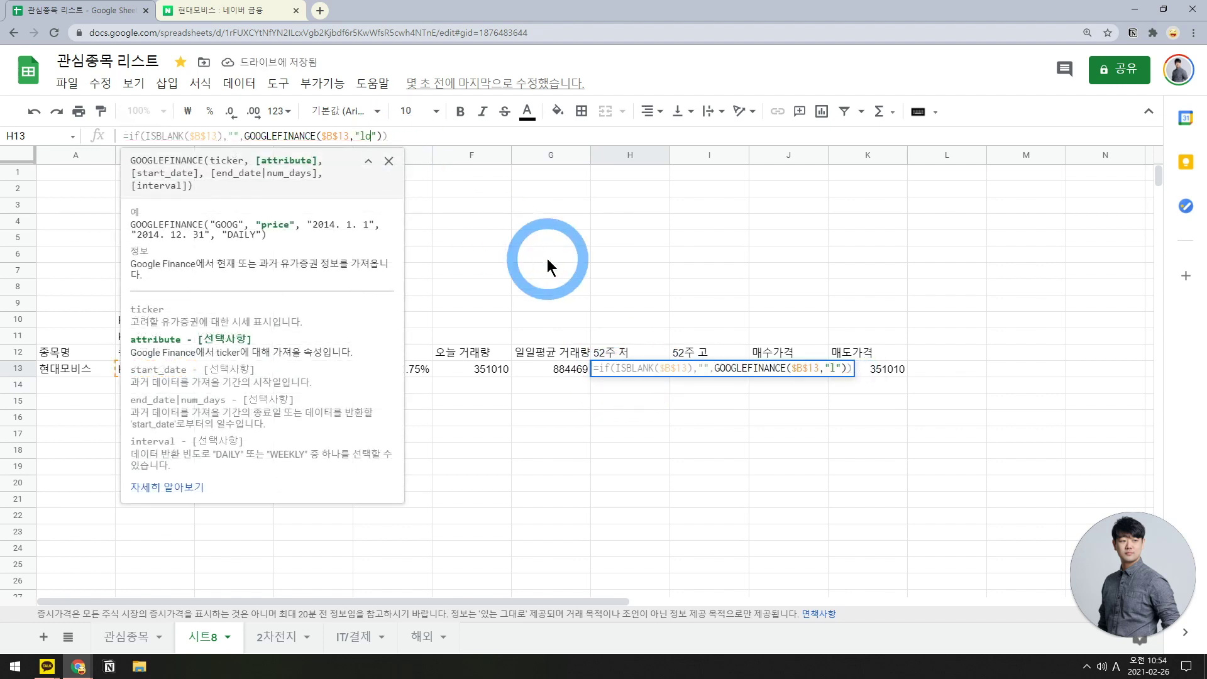
{"action": "key", "text": "Tab"}
- Replace "volume" in the 52주 고 cell I13's GOOGLEFINANCE formula with the 52-week high attribute
{"action": "key", "text": "Return"}
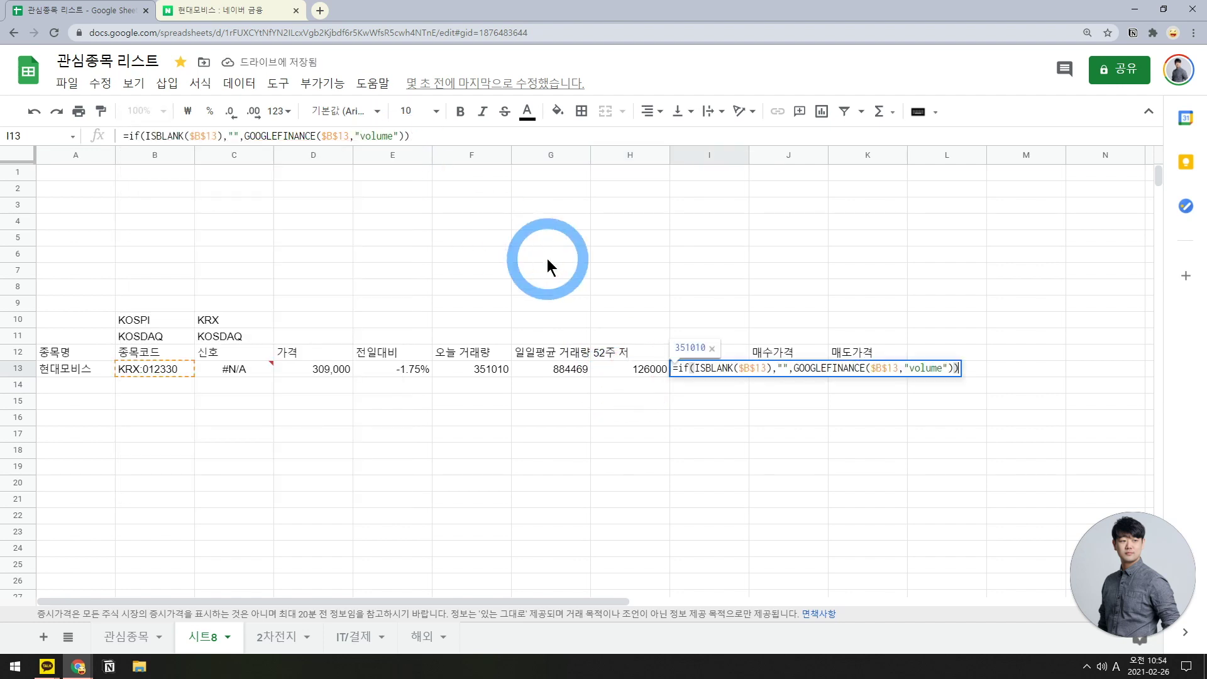
{"action": "key", "text": "Left"}
{"action": "key", "text": "Left"}
{"action": "key", "text": "BackSpace"}
{"action": "key", "text": "BackSpace"}
{"action": "key", "text": "BackSpace"}
{"action": "key", "text": "BackSpace"}
{"action": "key", "text": "BackSpace"}
{"action": "key", "text": "BackSpace"}
{"action": "type", "text": "HI"}
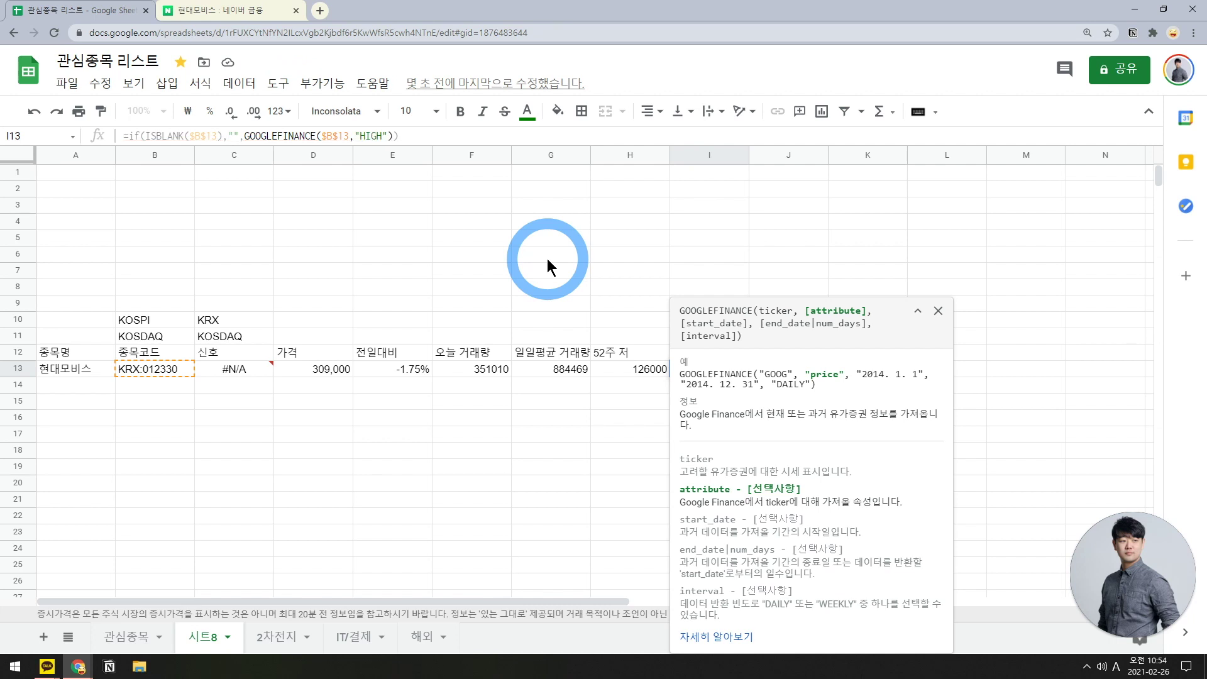
{"action": "type", "text": "GH"}
{"action": "key", "text": "Tab"}
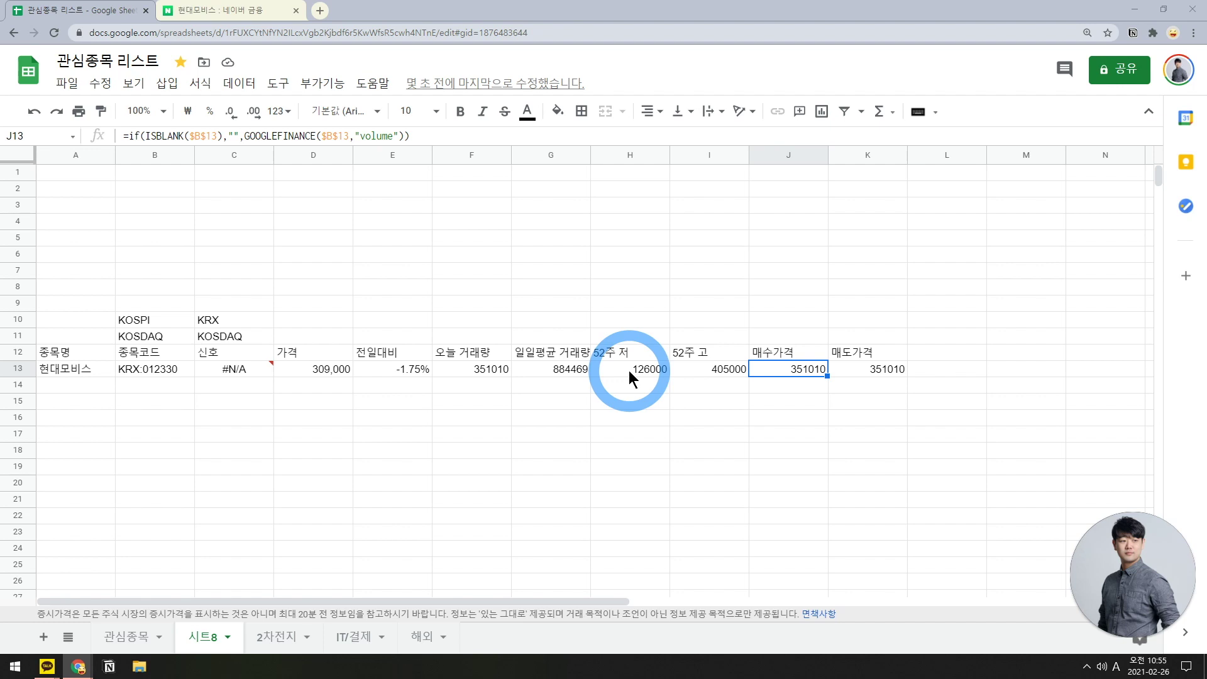
- Rewrite the 매수가격 formula in J13 as =if(ISBLANK($B$13),"",((I13-H13)*0.5)+H13)
{"action": "key", "text": "F2"}
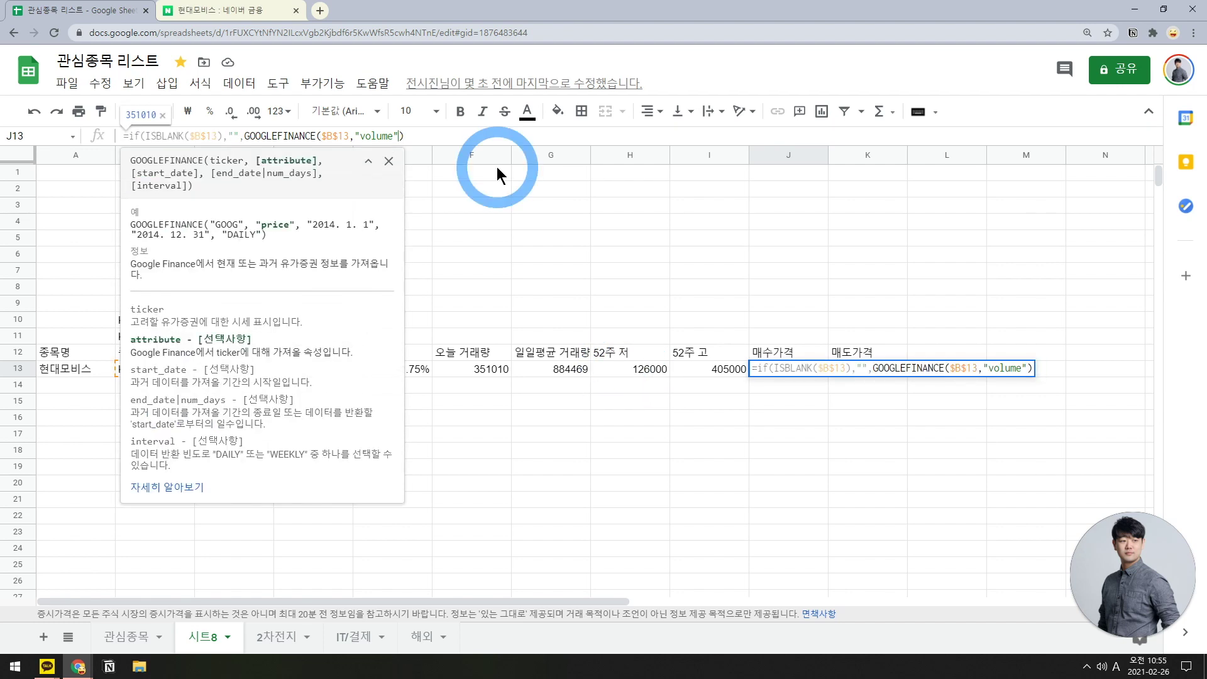
{"action": "key", "text": "BackSpace"}
{"action": "key", "text": "BackSpace"}
{"action": "key", "text": "BackSpace"}
{"action": "key", "text": "BackSpace"}
{"action": "key", "text": "BackSpace"}
{"action": "key", "text": "BackSpace"}
{"action": "key", "text": "BackSpace"}
{"action": "key", "text": "BackSpace"}
{"action": "key", "text": "BackSpace"}
{"action": "key", "text": "BackSpace"}
{"action": "key", "text": "BackSpace"}
{"action": "key", "text": "BackSpace"}
{"action": "key", "text": "BackSpace"}
{"action": "key", "text": "BackSpace"}
{"action": "key", "text": "BackSpace"}
{"action": "key", "text": "BackSpace"}
{"action": "key", "text": "BackSpace"}
{"action": "key", "text": "BackSpace"}
{"action": "key", "text": "BackSpace"}
{"action": "key", "text": "BackSpace"}
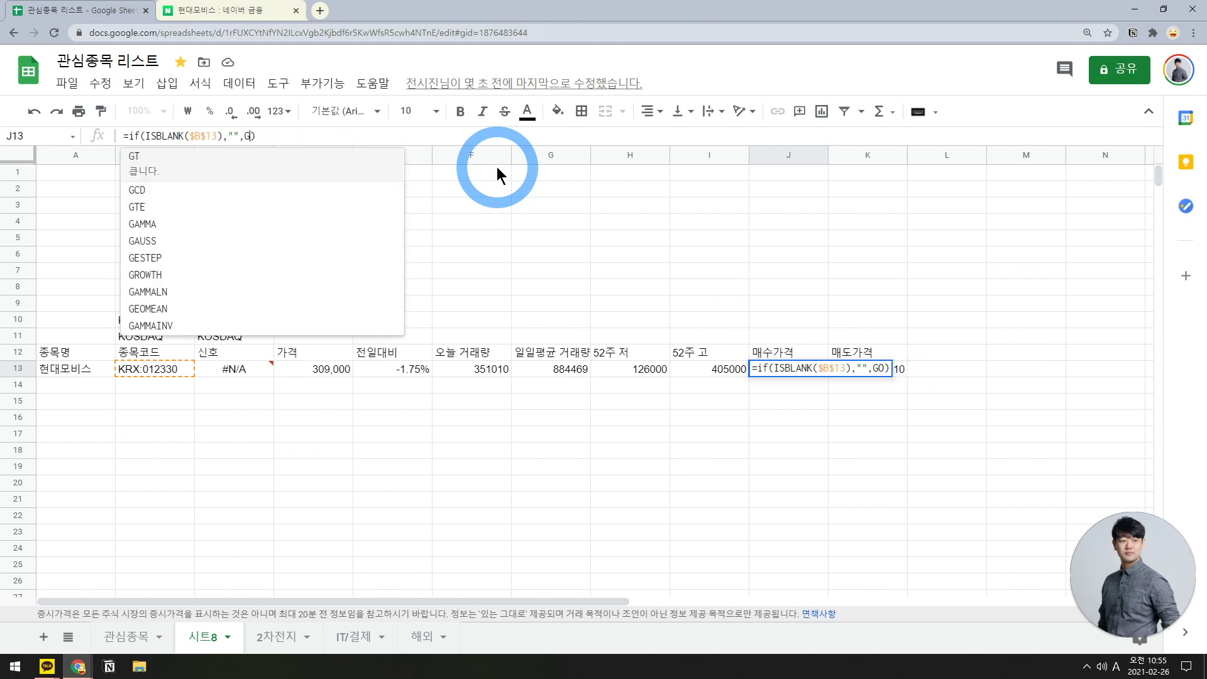
{"action": "key", "text": "BackSpace"}
{"action": "type", "text": "((i13"}
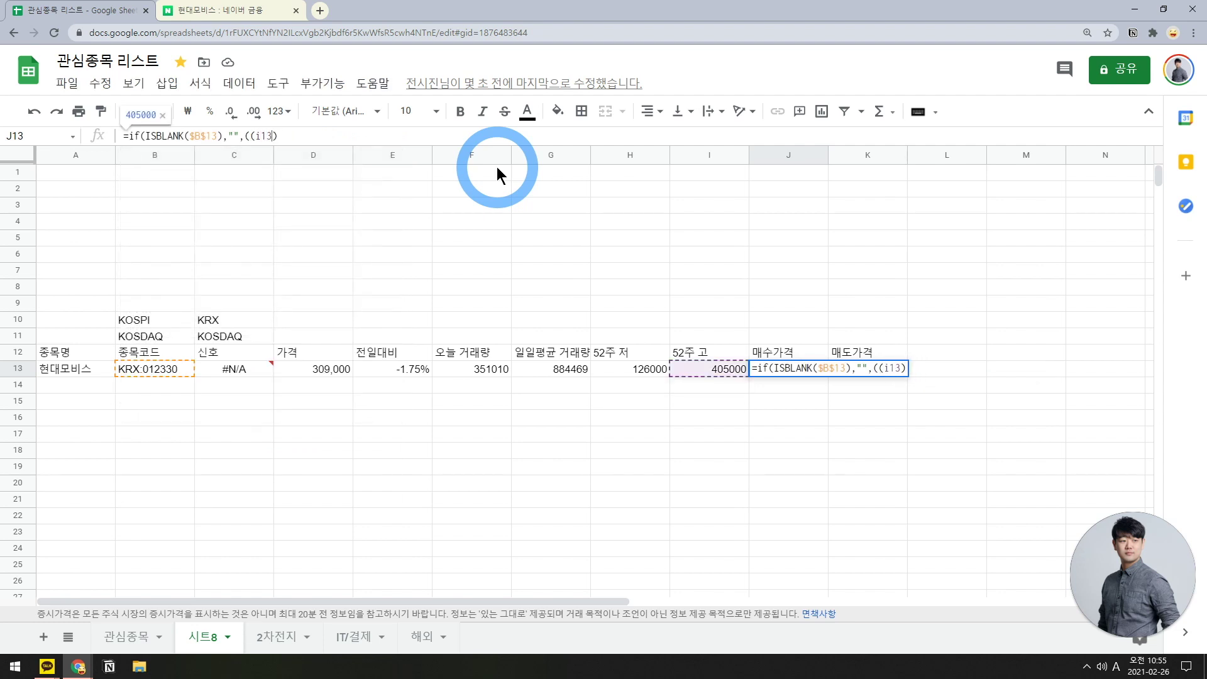
{"action": "type", "text": "-h13)"}
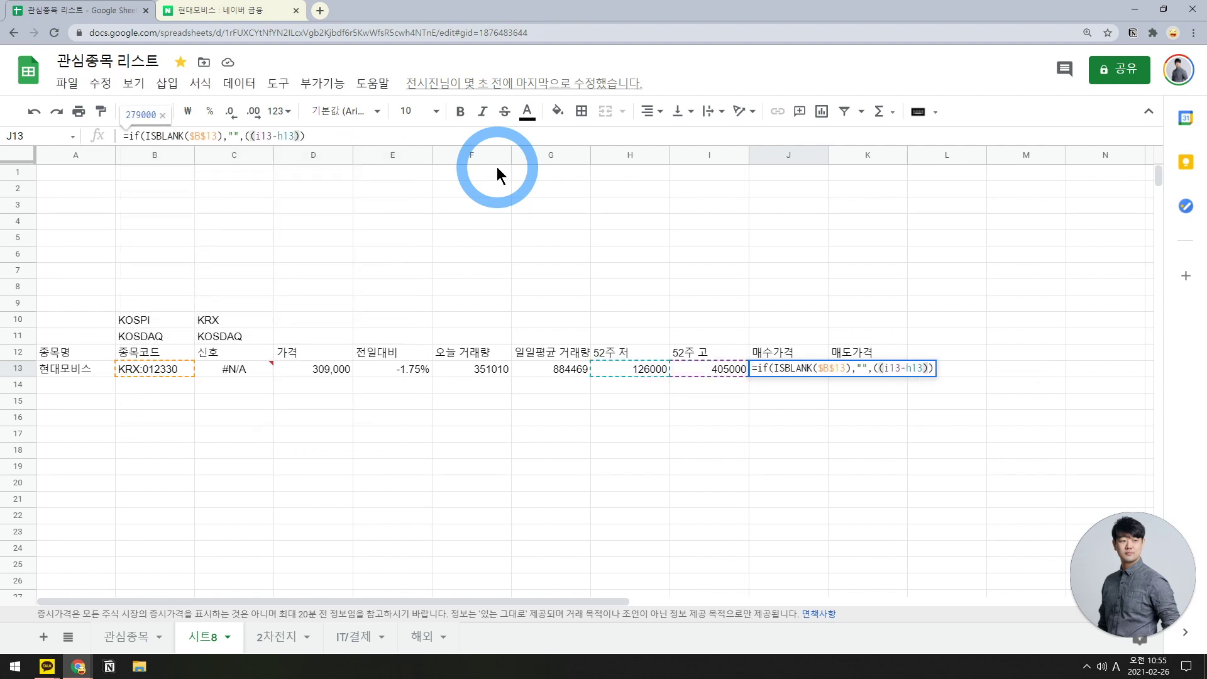
{"action": "type", "text": "*0.5)+h13"}
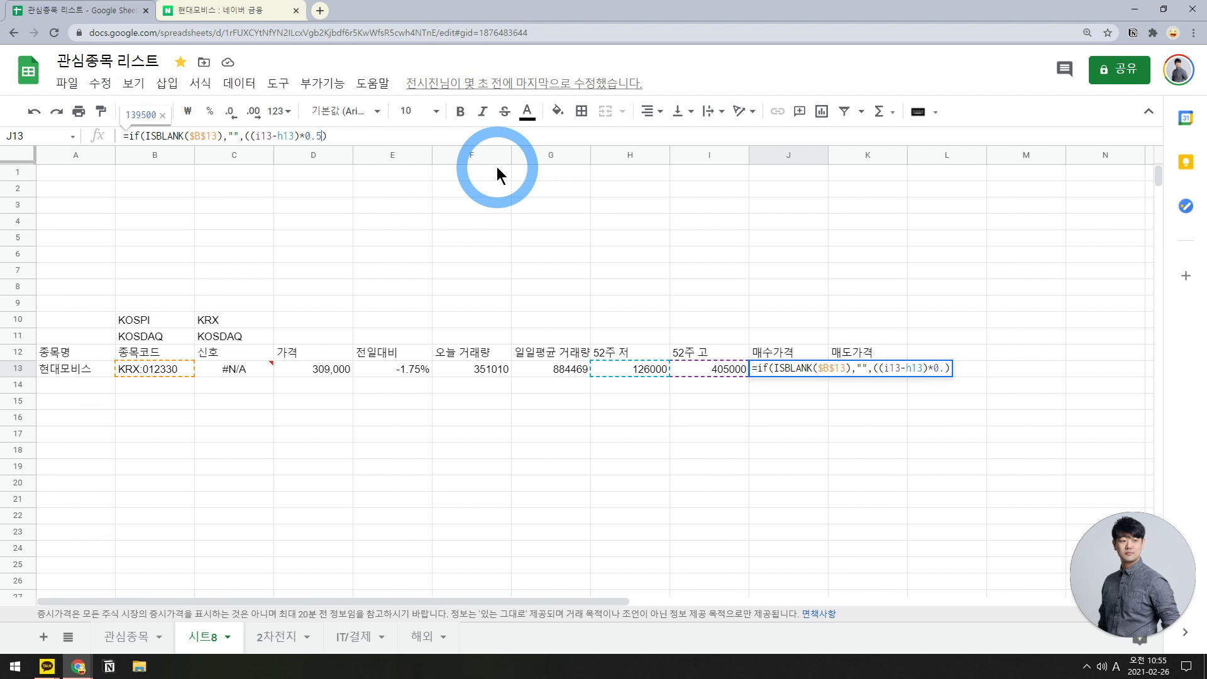
{"action": "key", "text": "Return"}
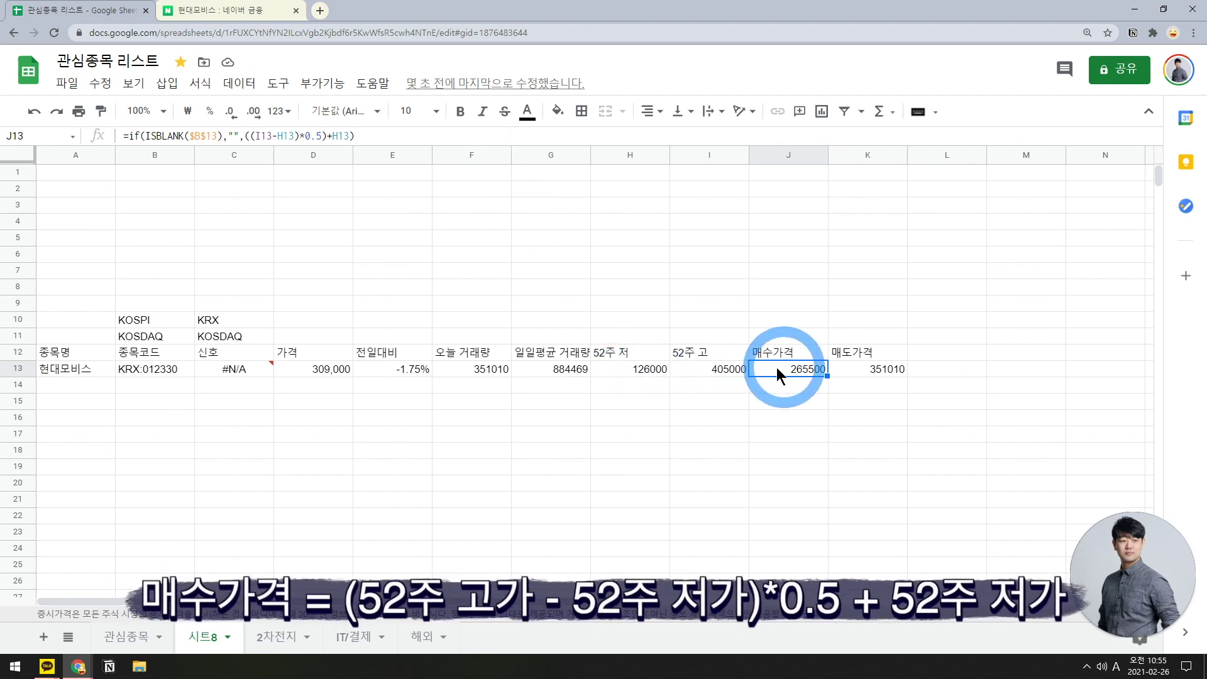
{"action": "left_click", "coordinate": [627, 365]}
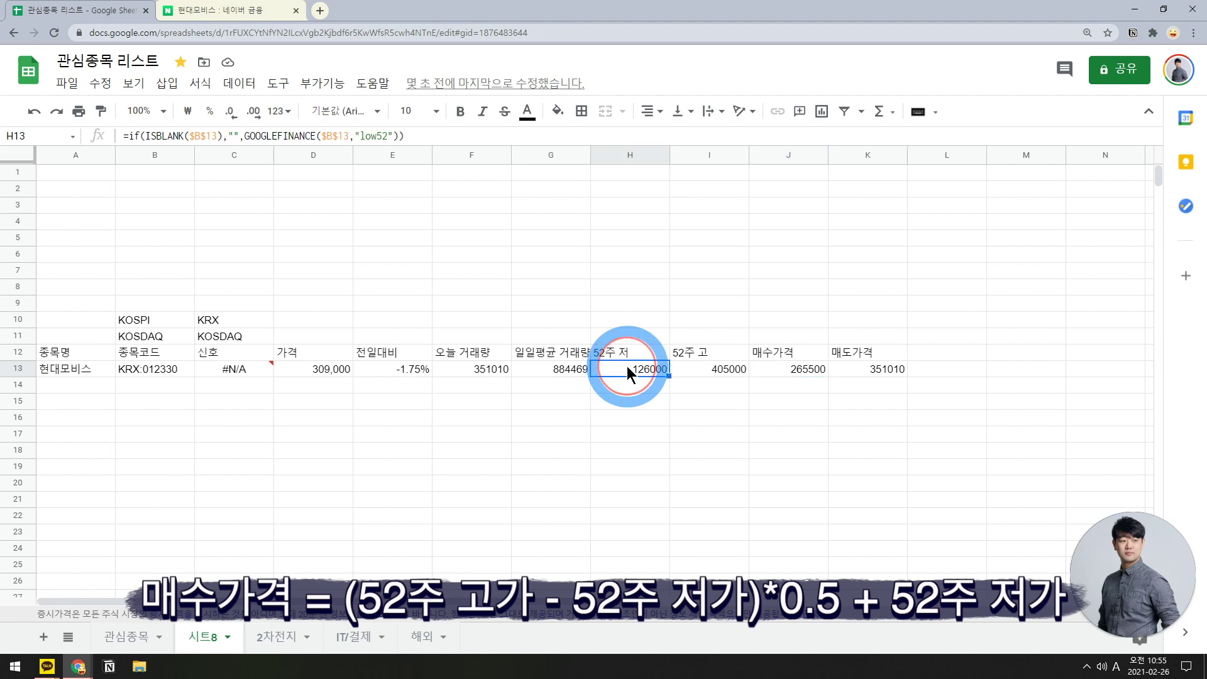
{"action": "left_click", "coordinate": [794, 368]}
- Rewrite the 매도가격 formula in K13 as =if(ISBLANK($B$13),"",((I13-H13)*0.85+H13))
{"action": "left_click", "coordinate": [880, 375]}
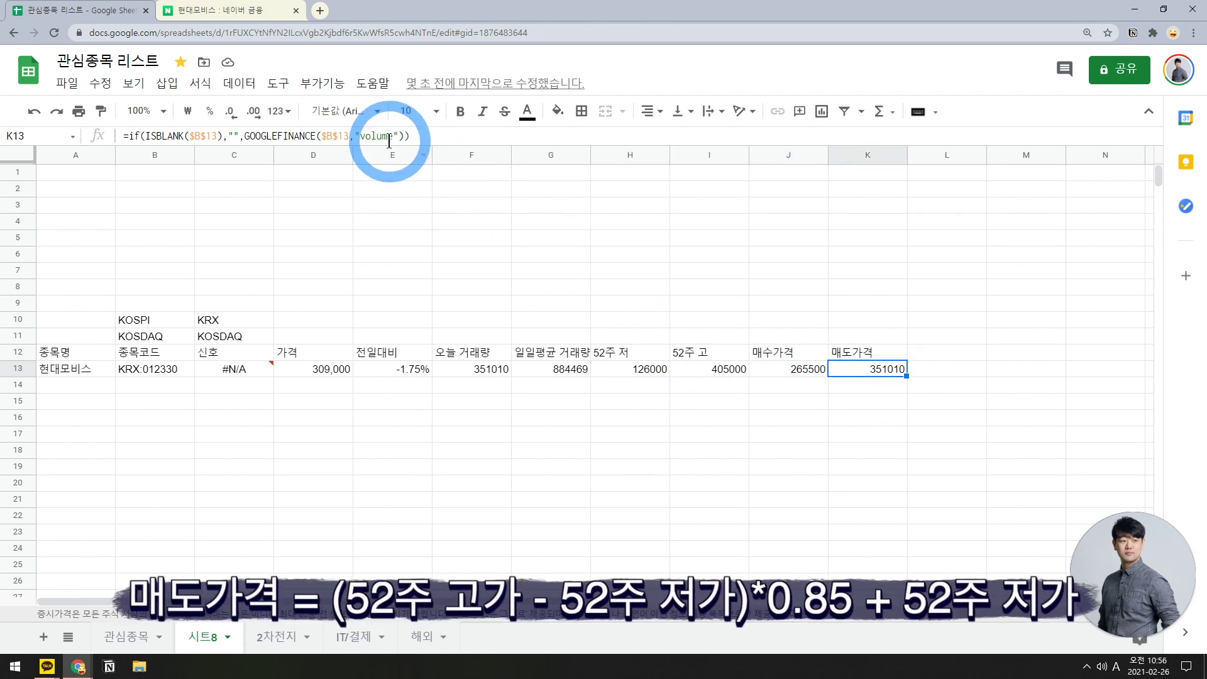
{"action": "left_click_drag", "start_coordinate": [403, 136], "coordinate": [250, 131]}
{"action": "type", "text": "(i"}
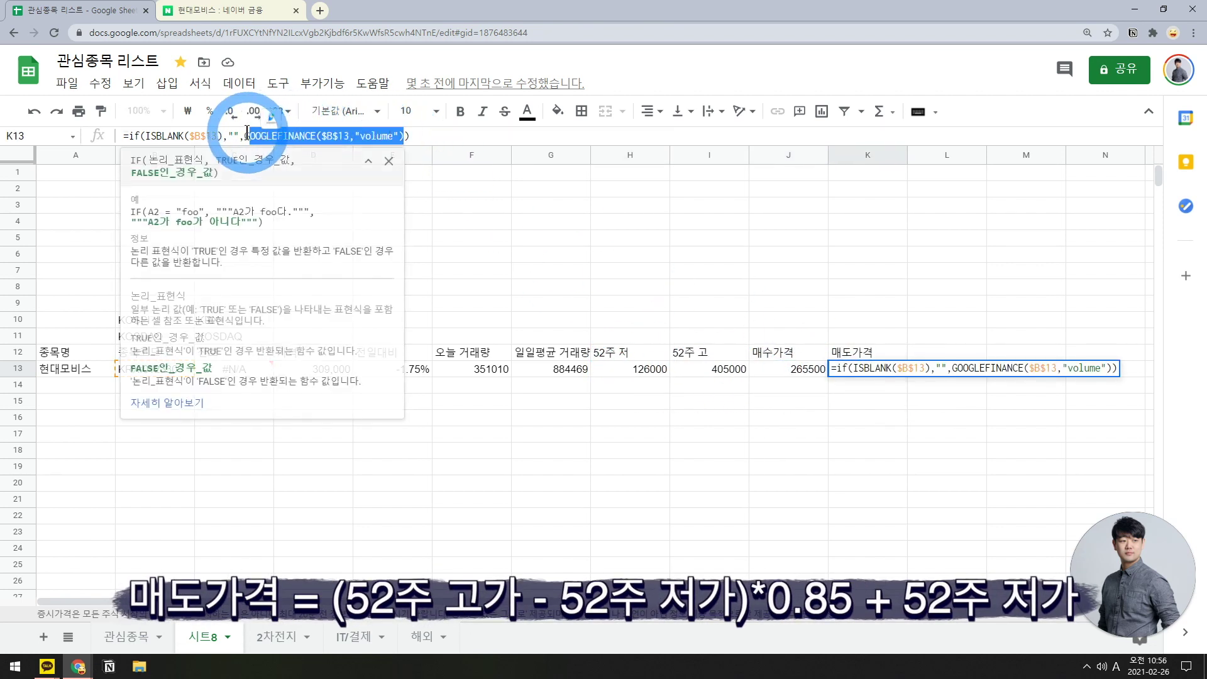
{"action": "type", "text": "13-H"}
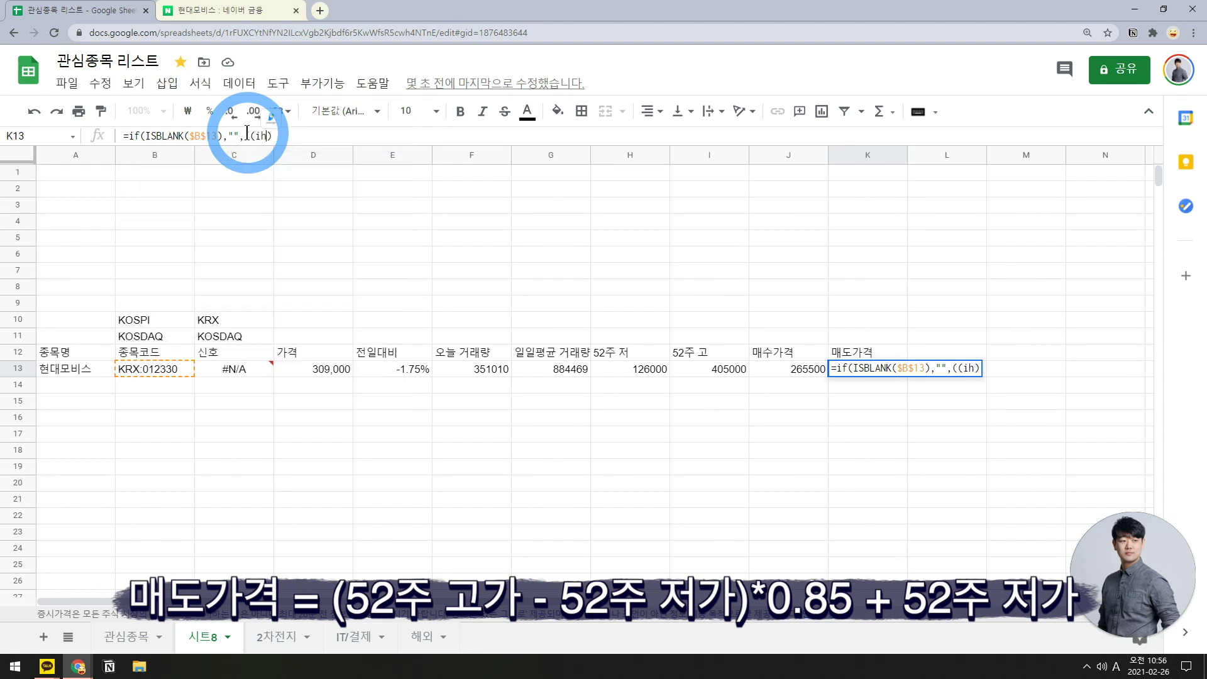
{"action": "type", "text": "13"}
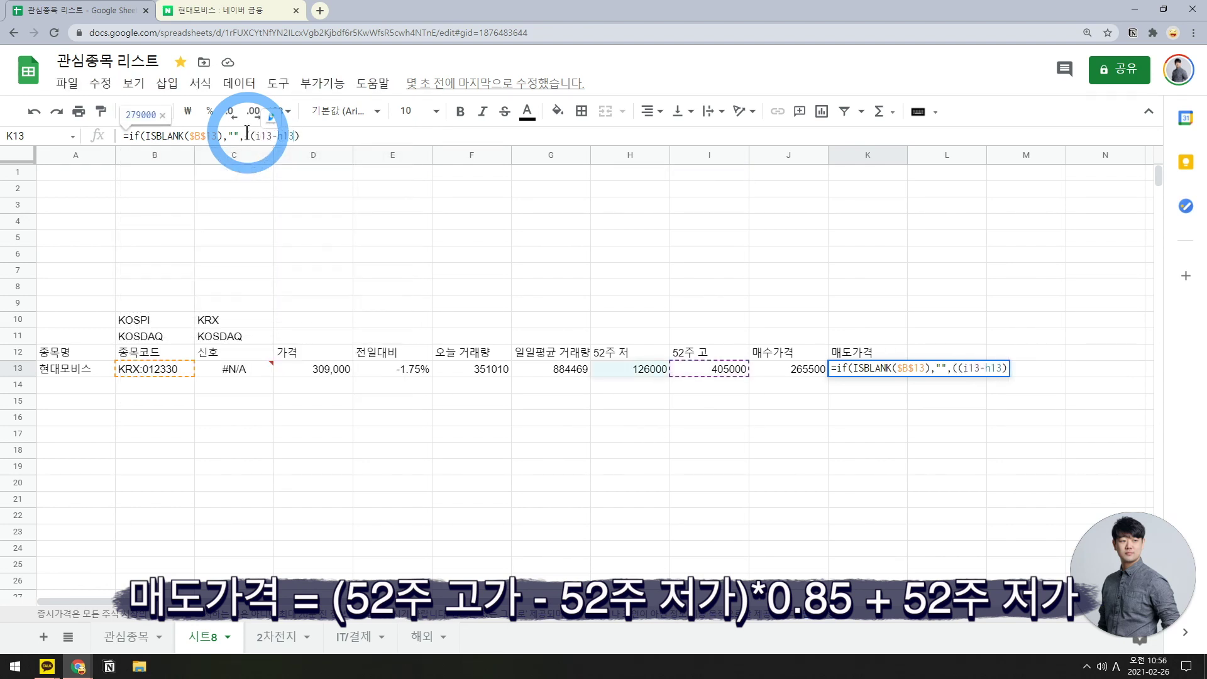
{"action": "type", "text": "("}
{"action": "key", "text": "BackSpace"}
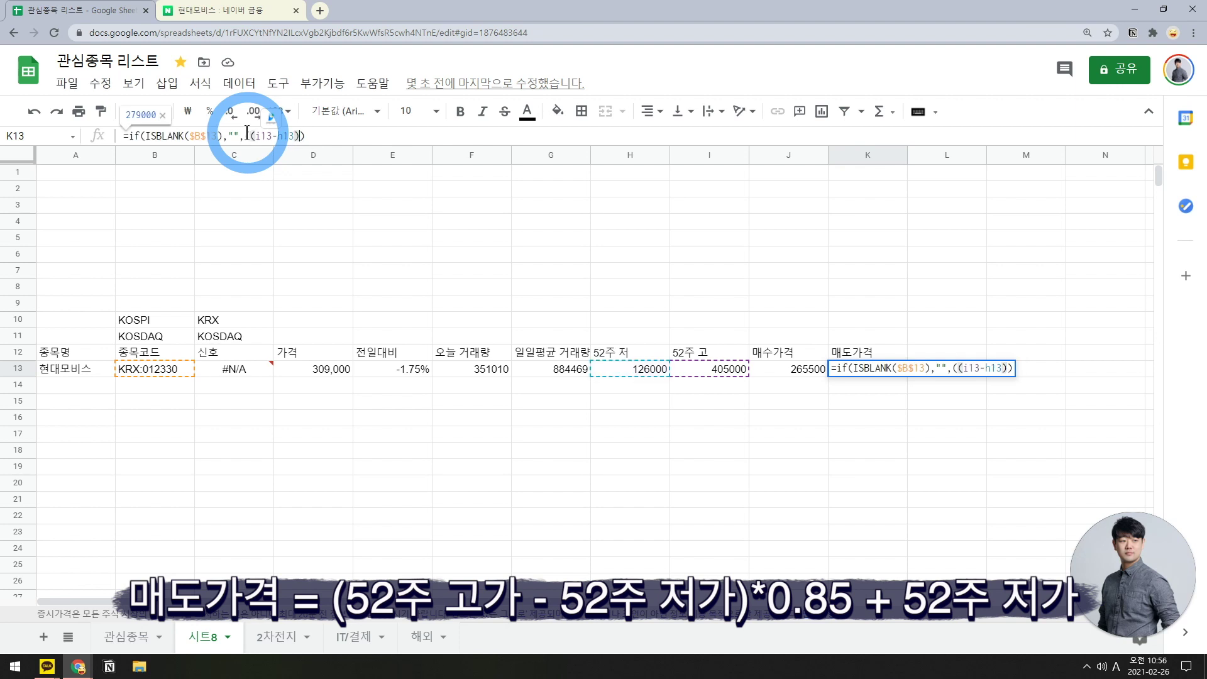
{"action": "type", "text": ")*0.85+"}
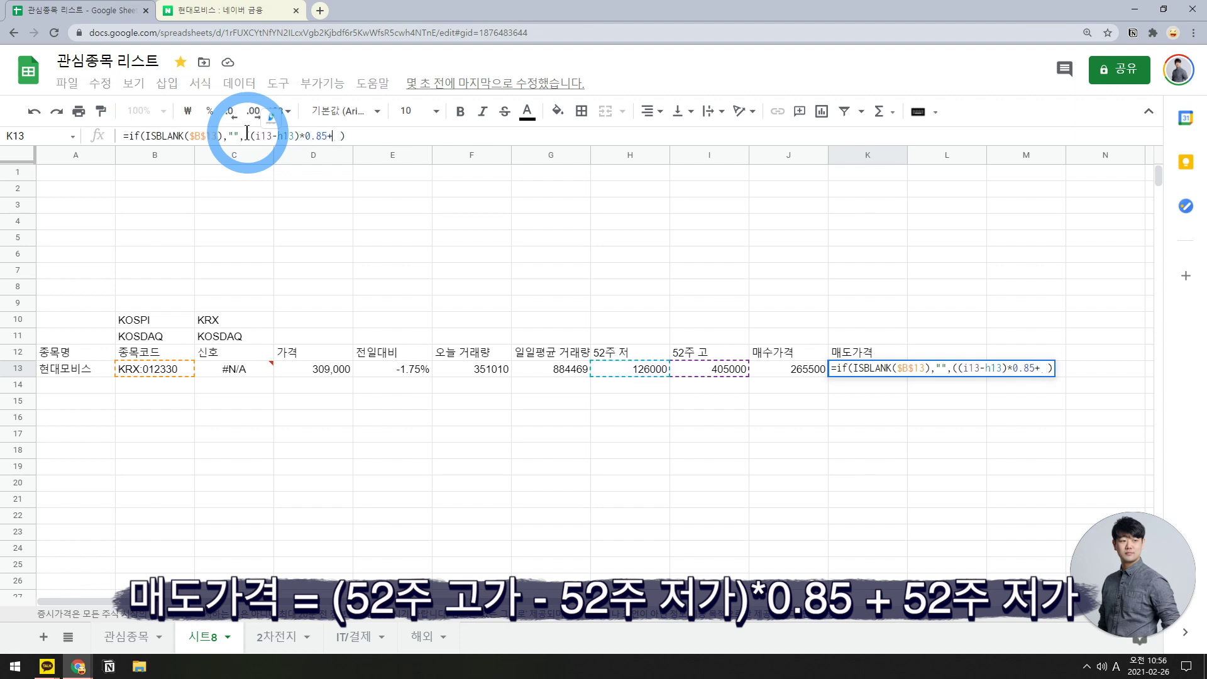
{"action": "type", "text": "h13"}
{"action": "key", "text": "Return"}
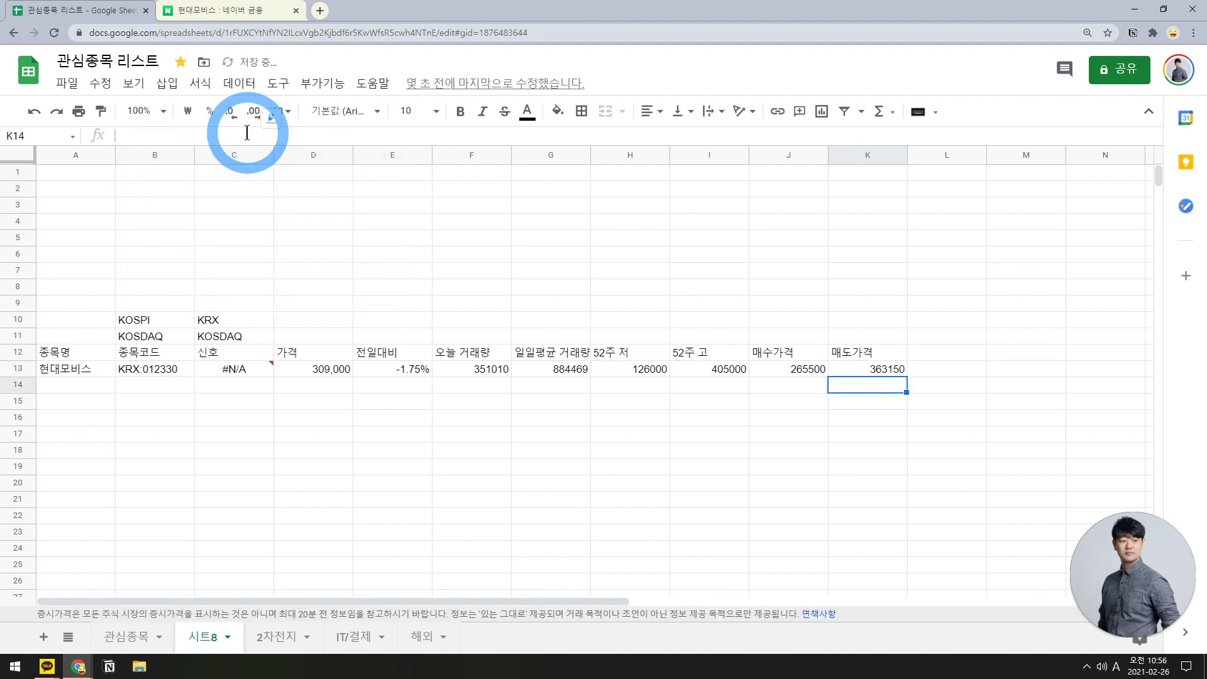
- Review the 매수가격 and 매도가격 formulas in J13 and K13 against the 52주 저 and 52주 고 cells
{"action": "left_click", "coordinate": [805, 372]}
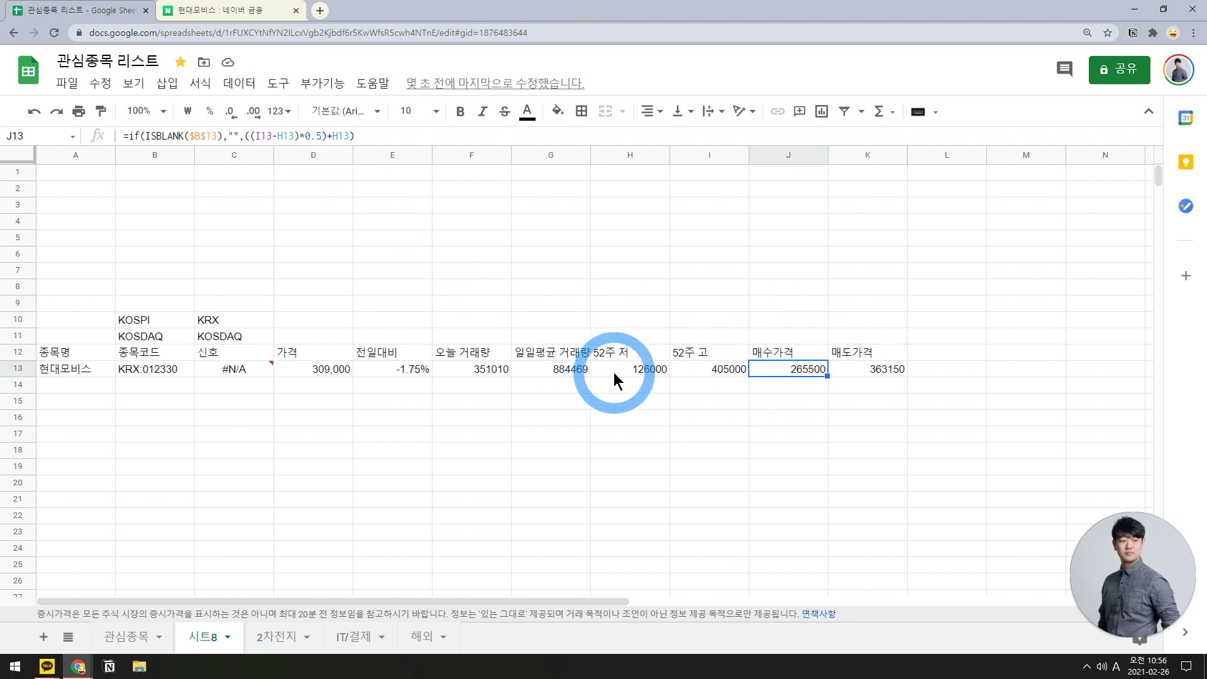
{"action": "left_click", "coordinate": [629, 369]}
{"action": "left_click", "coordinate": [802, 368]}
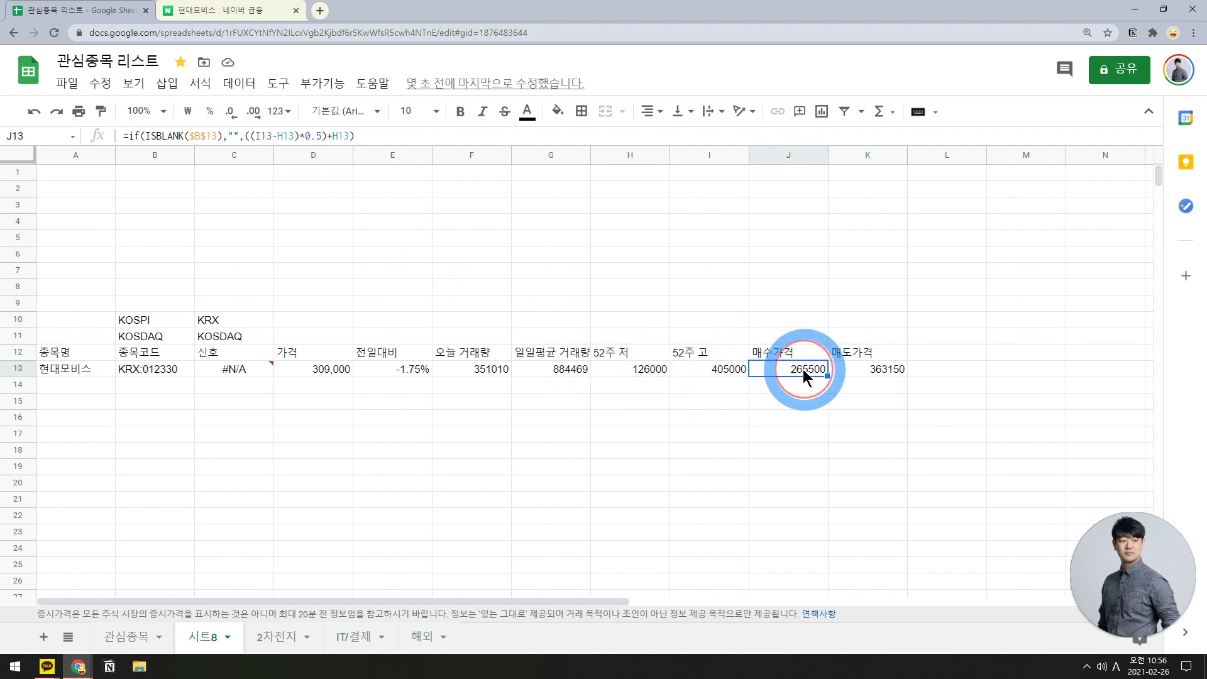
{"action": "left_click", "coordinate": [704, 371]}
{"action": "left_click", "coordinate": [896, 370]}
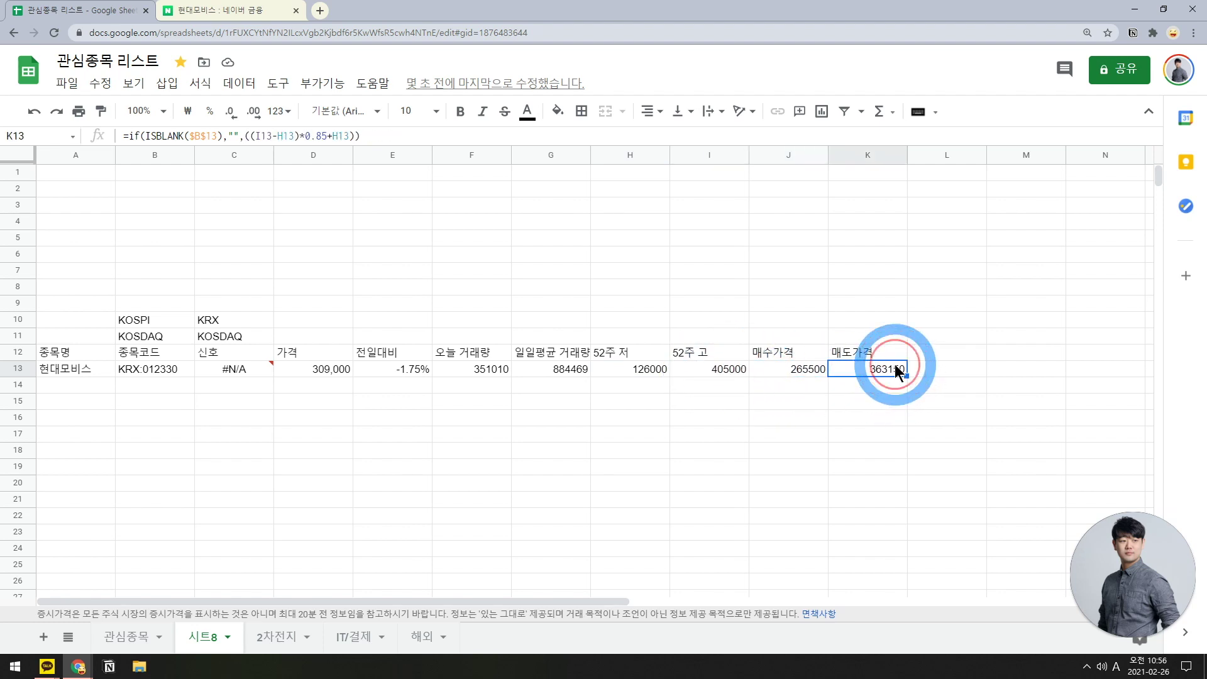
- Try to fill the 오늘 거래량 formula from F13 down through F18
{"action": "left_click", "coordinate": [476, 367]}
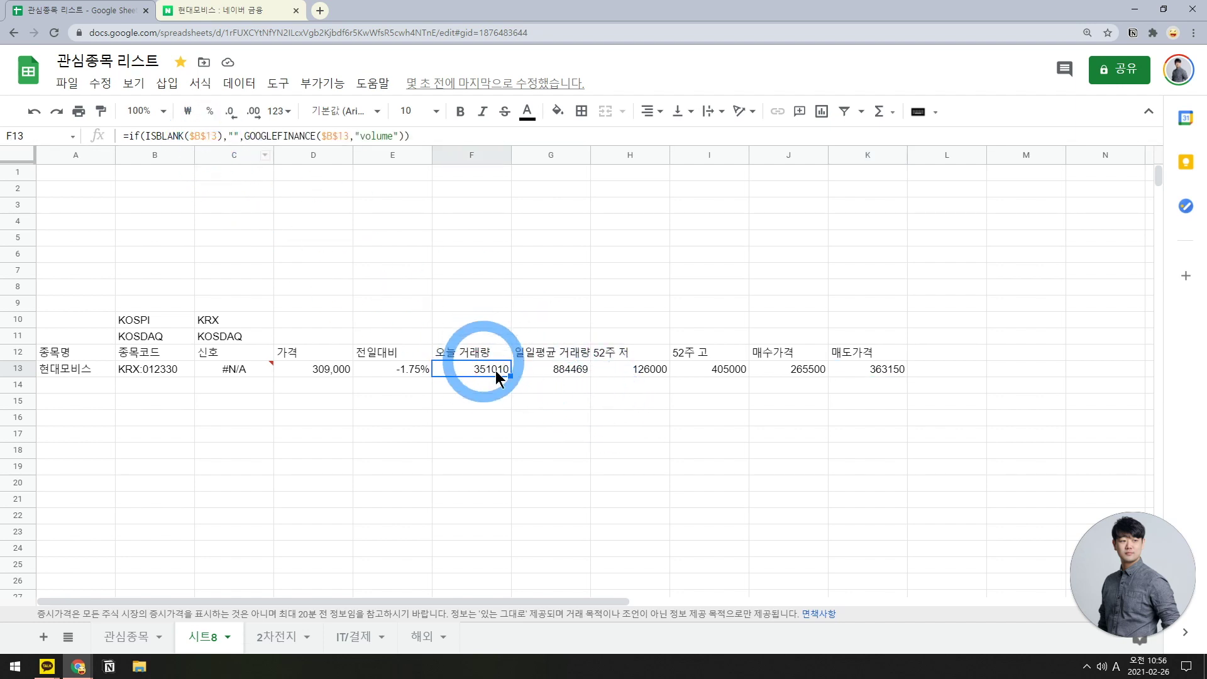
{"action": "left_click_drag", "start_coordinate": [510, 376], "coordinate": [512, 451]}
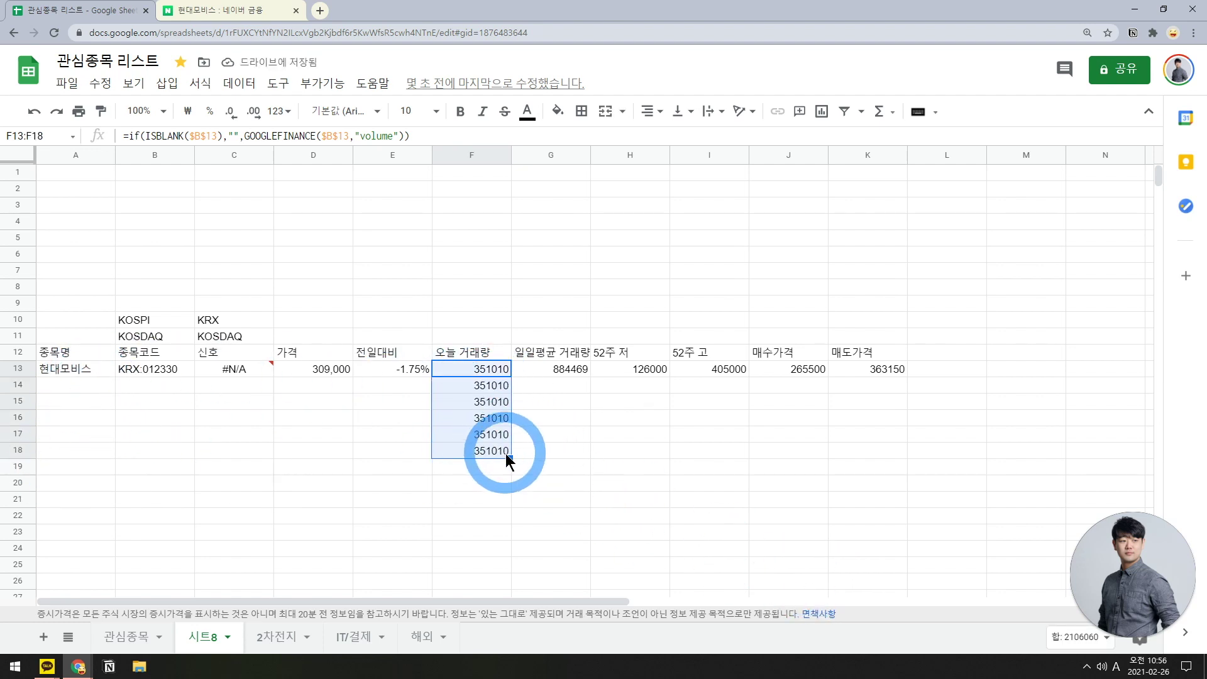
{"action": "key", "text": "ctrl+z"}
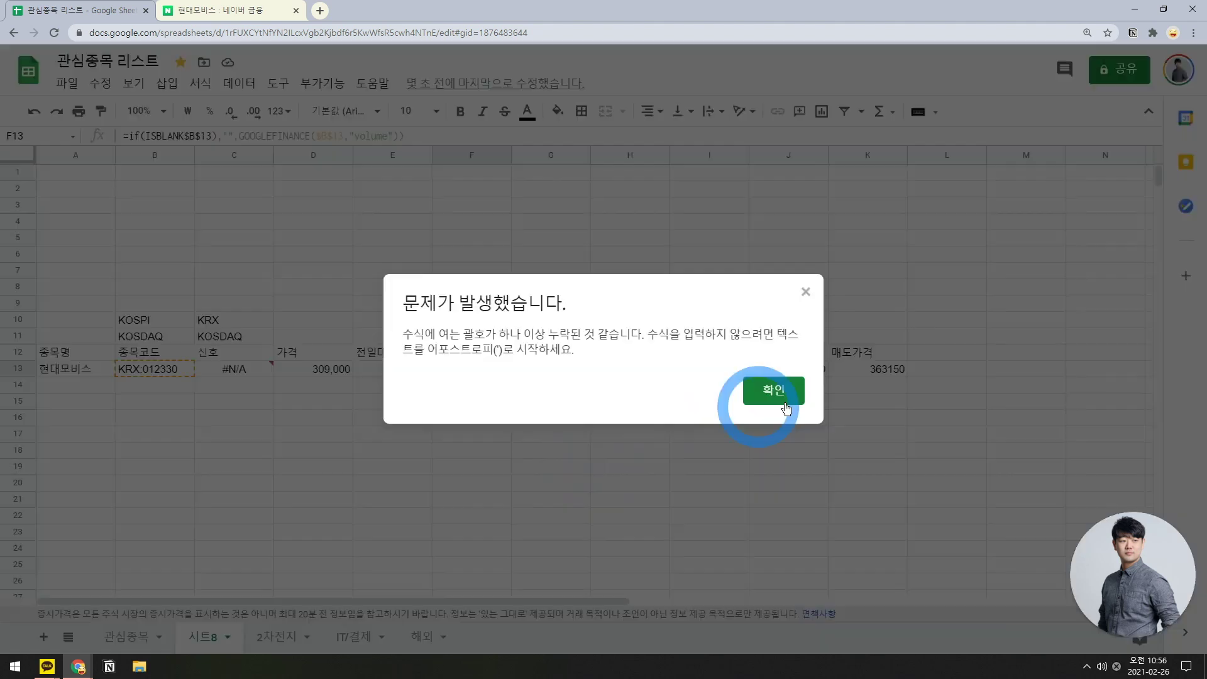
- Replace the absolute $B$13 references in row 13's GOOGLEFINANCE formulas with relative B13 references
{"action": "left_click", "coordinate": [768, 399]}
{"action": "key", "text": "Right"}
{"action": "key", "text": "Right"}
{"action": "key", "text": "Right"}
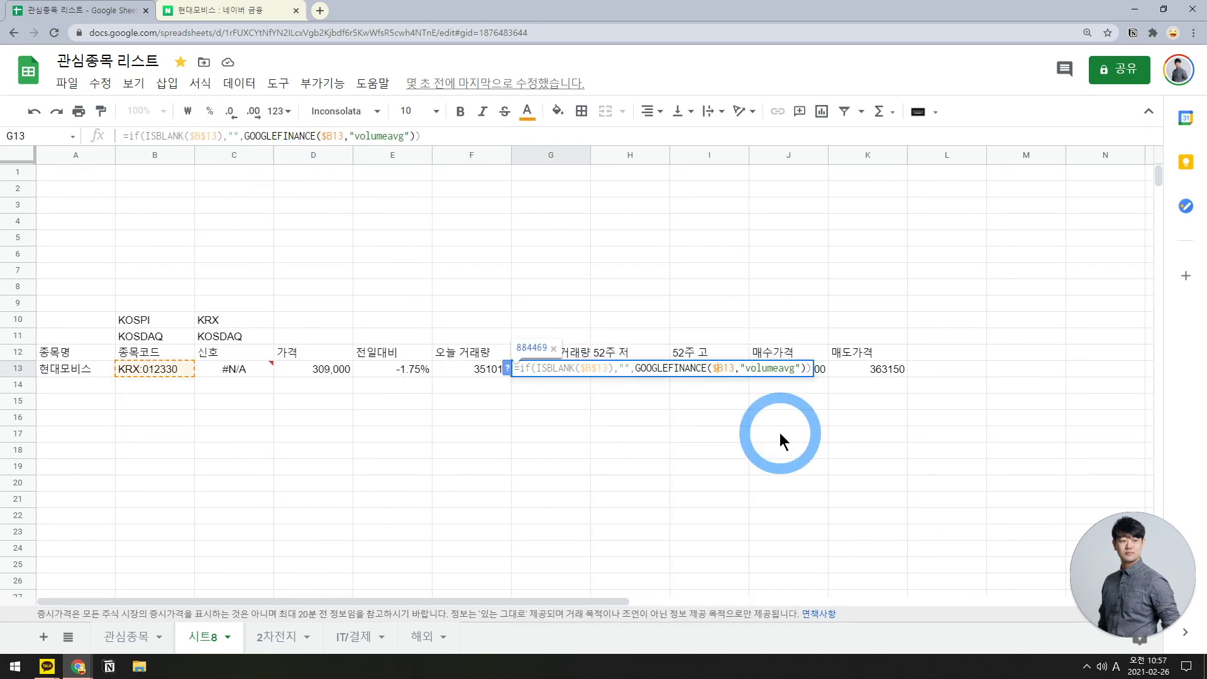
{"action": "key", "text": "ctrl+z"}
{"action": "key", "text": "ctrl+z"}
{"action": "key", "text": "ctrl+z"}
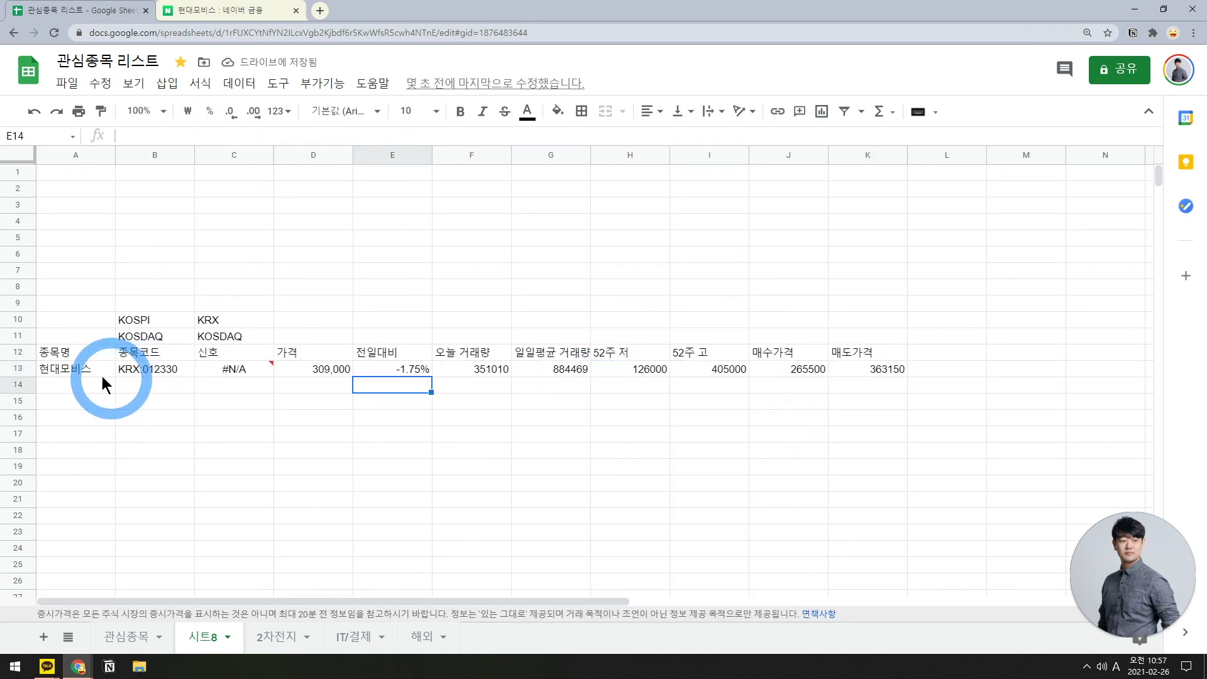
- Examine the 현대모비스 row, checking the 신호 formula in C13 and the price and volume cells across to K13
{"action": "left_click", "coordinate": [99, 370]}
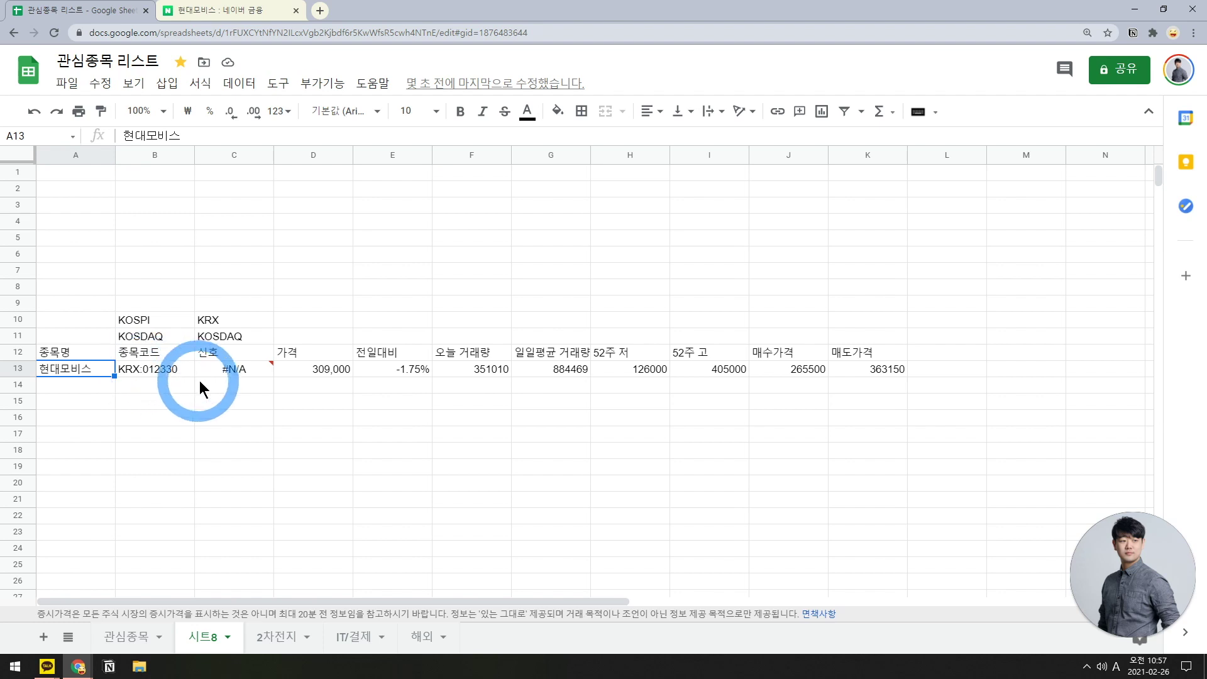
{"action": "left_click", "coordinate": [247, 365]}
{"action": "left_click", "coordinate": [280, 371]}
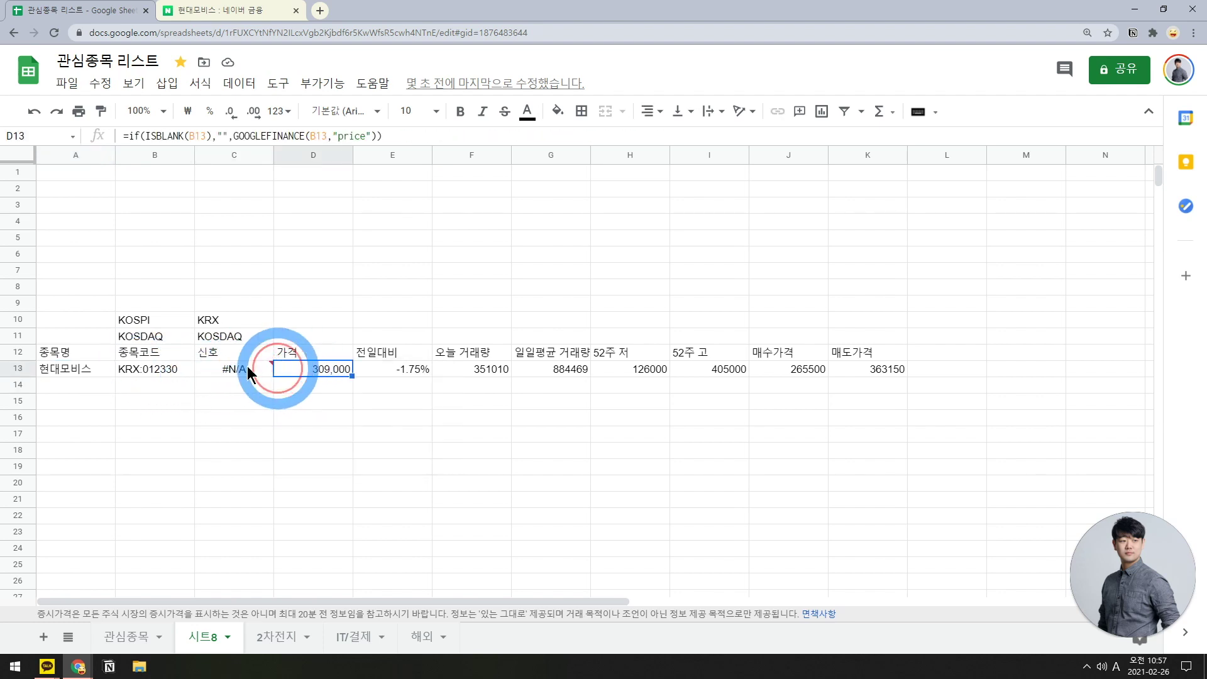
{"action": "left_click", "coordinate": [239, 371]}
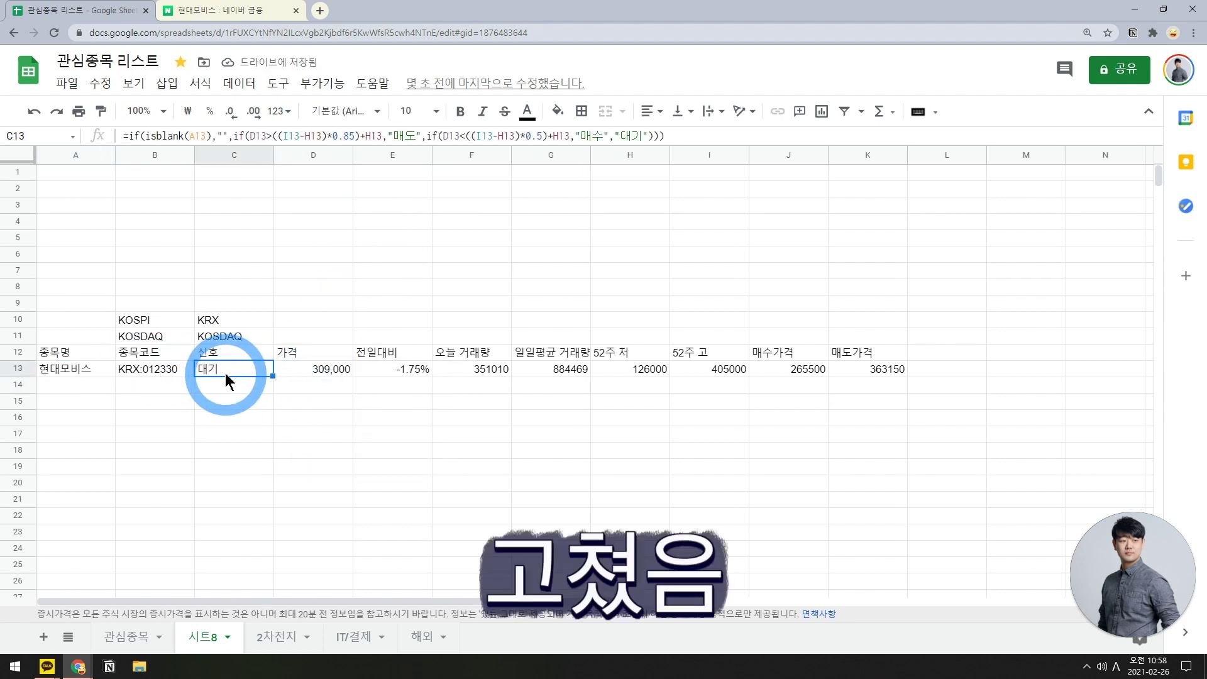
{"action": "left_click_drag", "start_coordinate": [57, 370], "coordinate": [912, 367]}
{"action": "left_click", "coordinate": [496, 401]}
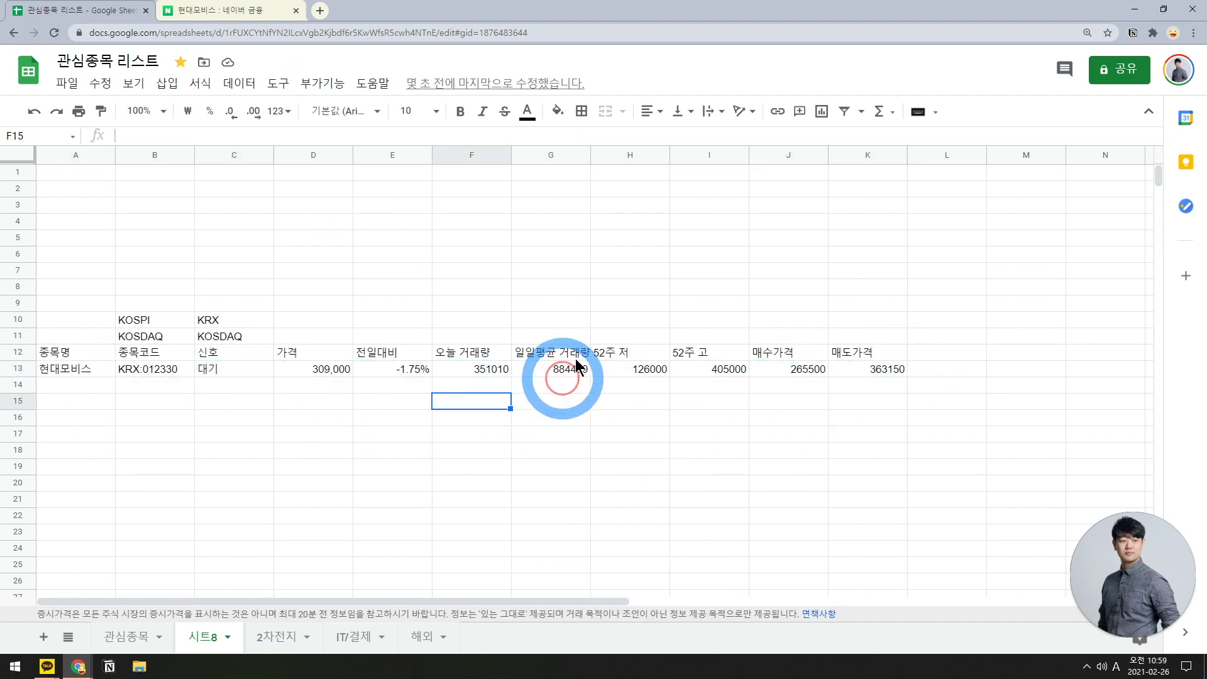
{"action": "left_click", "coordinate": [523, 372]}
{"action": "left_click", "coordinate": [630, 416]}
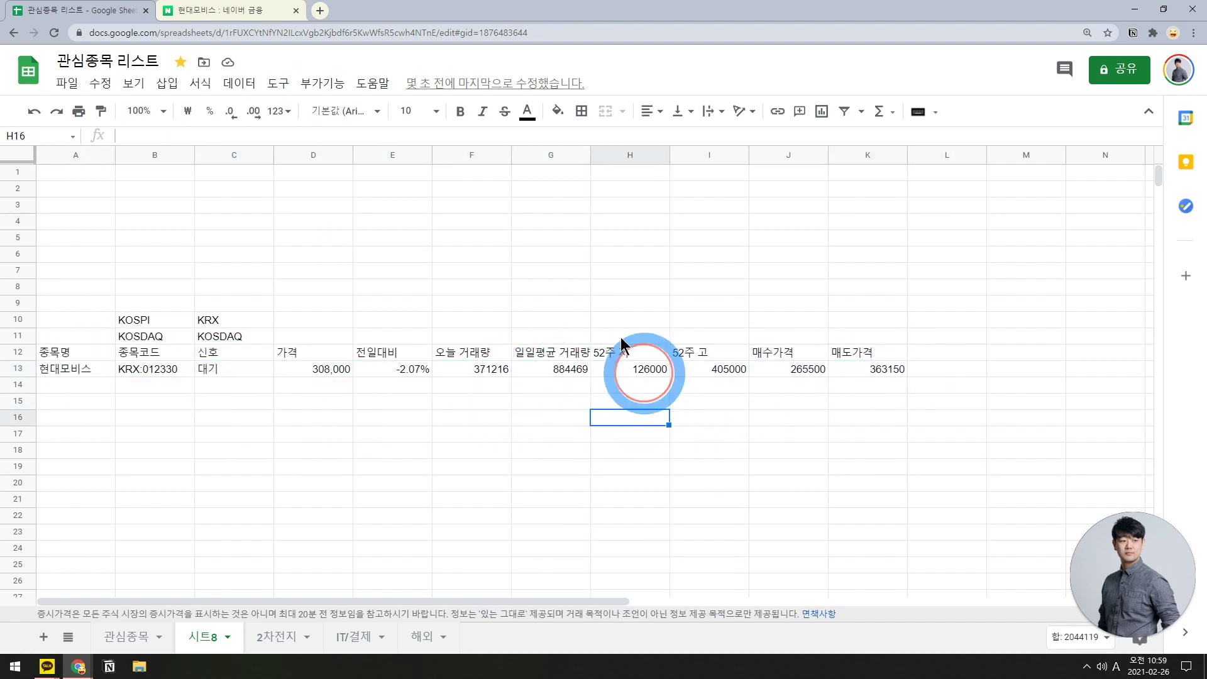
- Format columns F through K as numbers with thousands separators and no decimal places
{"action": "left_click_drag", "start_coordinate": [471, 163], "coordinate": [868, 156]}
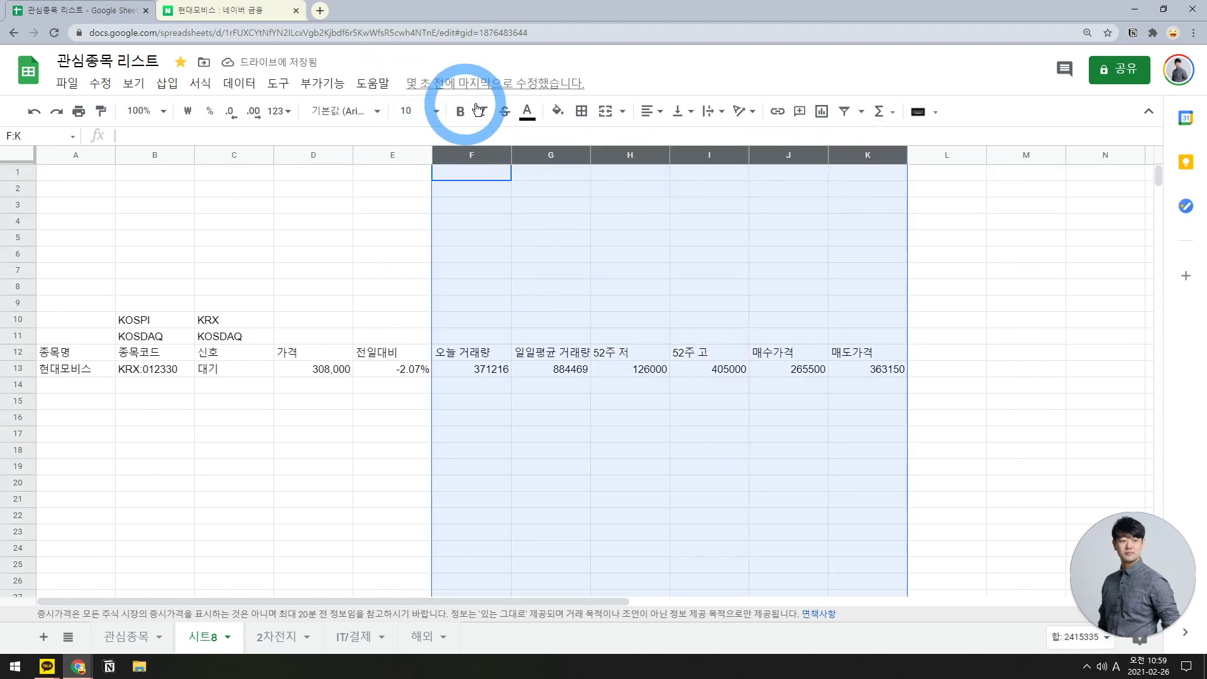
{"action": "left_click", "coordinate": [255, 111]}
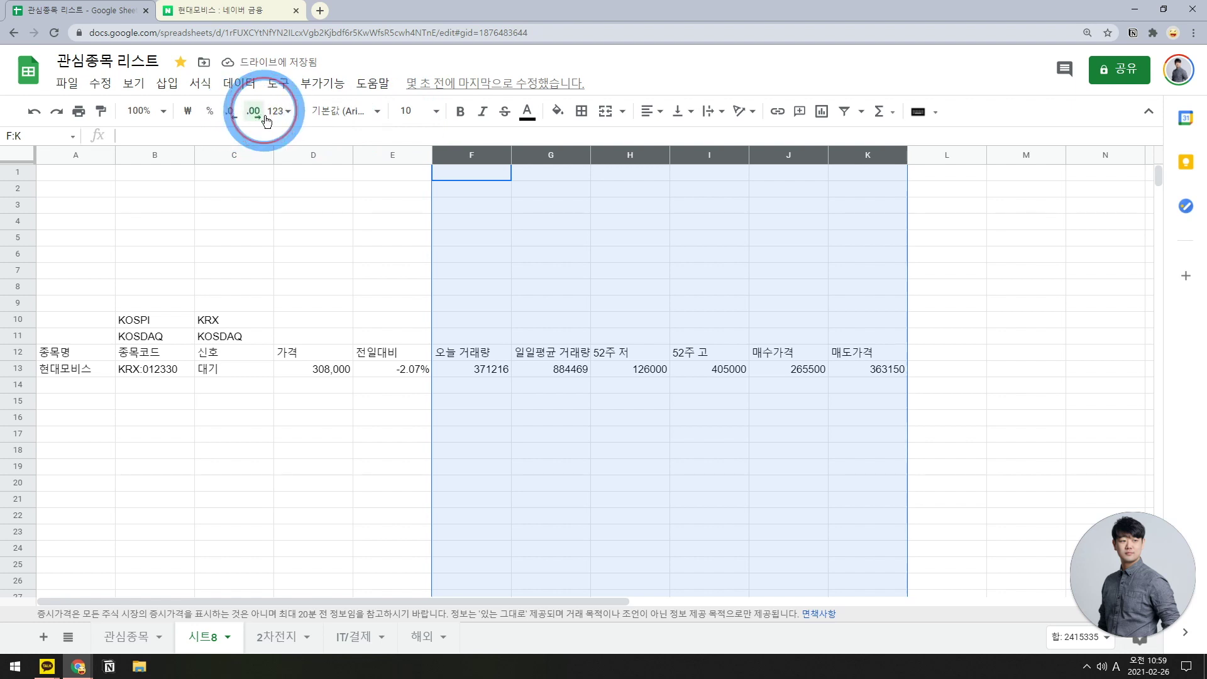
{"action": "left_click", "coordinate": [283, 112]}
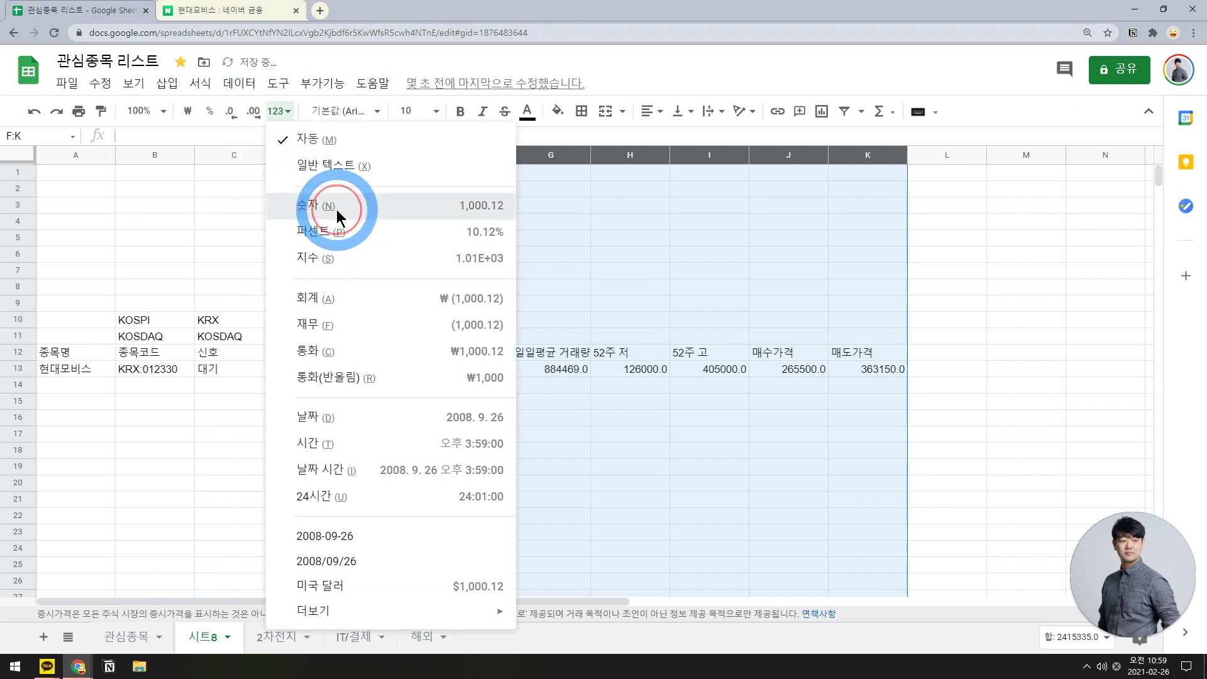
{"action": "left_click", "coordinate": [337, 209]}
{"action": "left_click", "coordinate": [230, 112]}
{"action": "left_click", "coordinate": [230, 111]}
{"action": "left_click", "coordinate": [382, 417]}
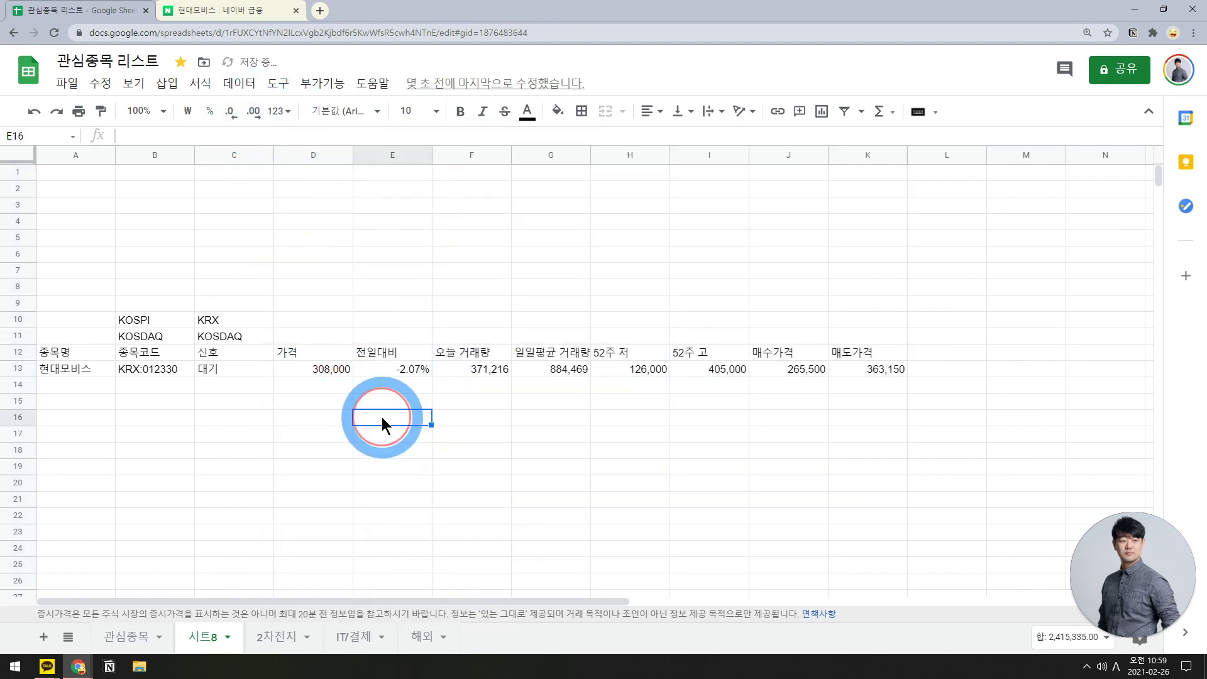
{"action": "left_click_drag", "start_coordinate": [498, 374], "coordinate": [866, 364]}
{"action": "left_click", "coordinate": [478, 384]}
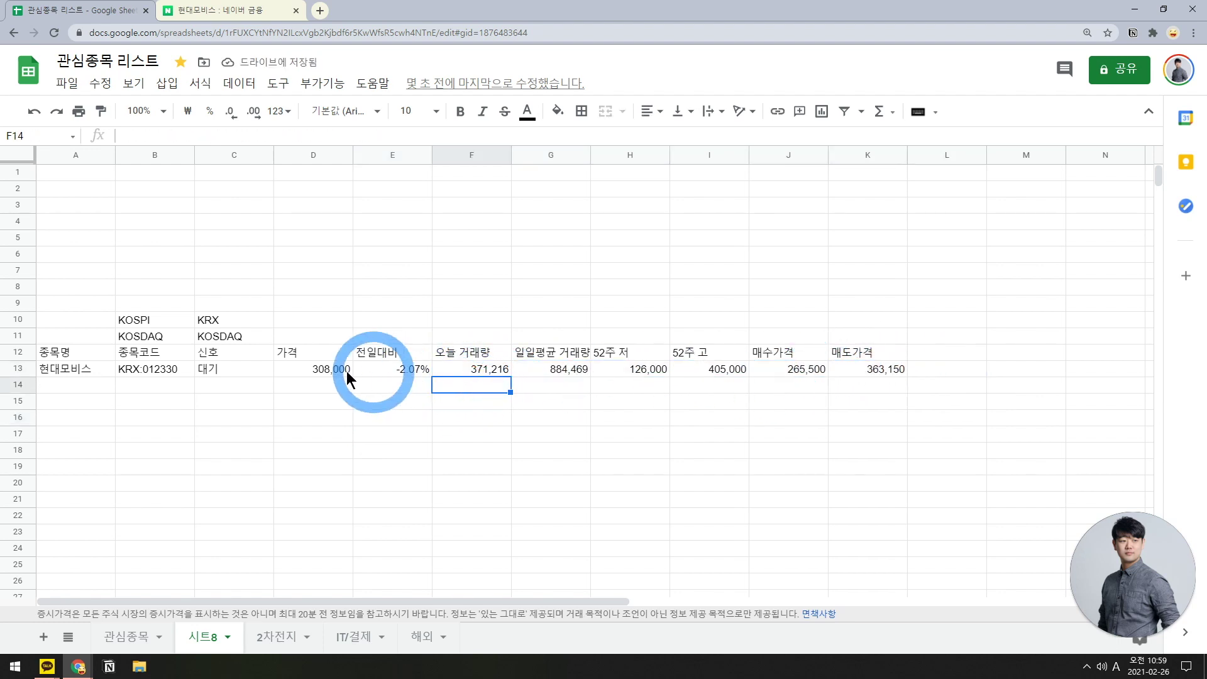
- Switch to Naver Finance, find the SK하이닉스 stock page and show its daily candlestick chart
{"action": "left_click", "coordinate": [220, 10]}
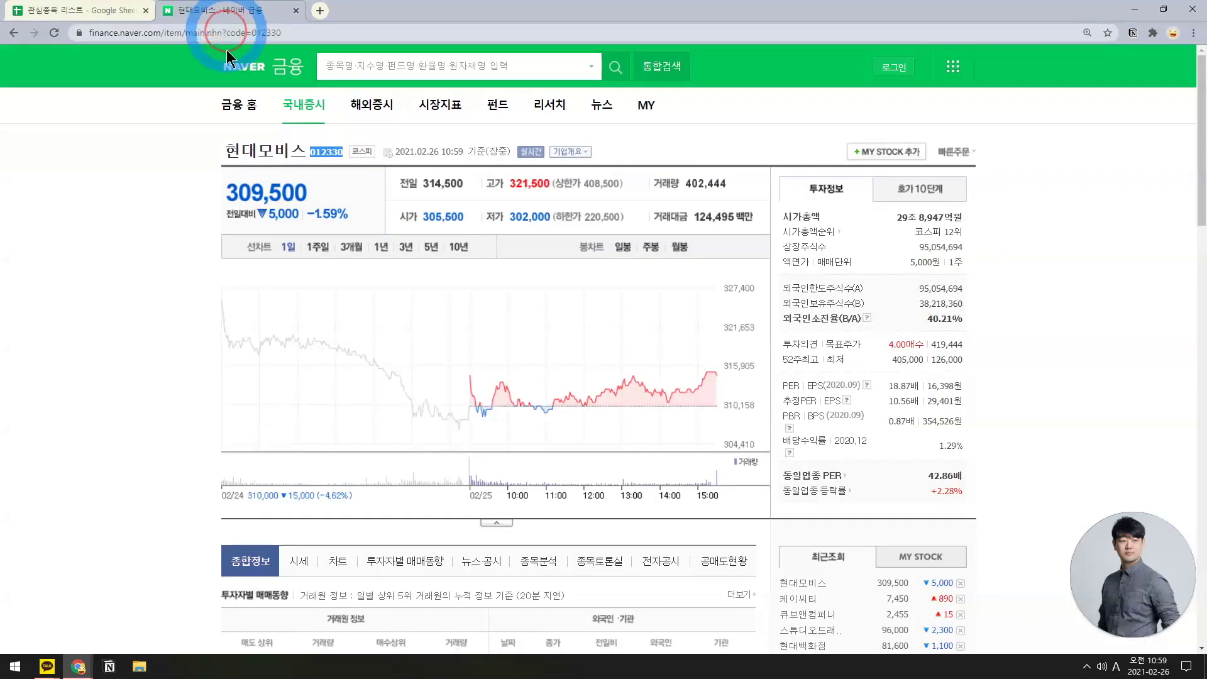
{"action": "left_click", "coordinate": [383, 80]}
{"action": "type", "text": "s"}
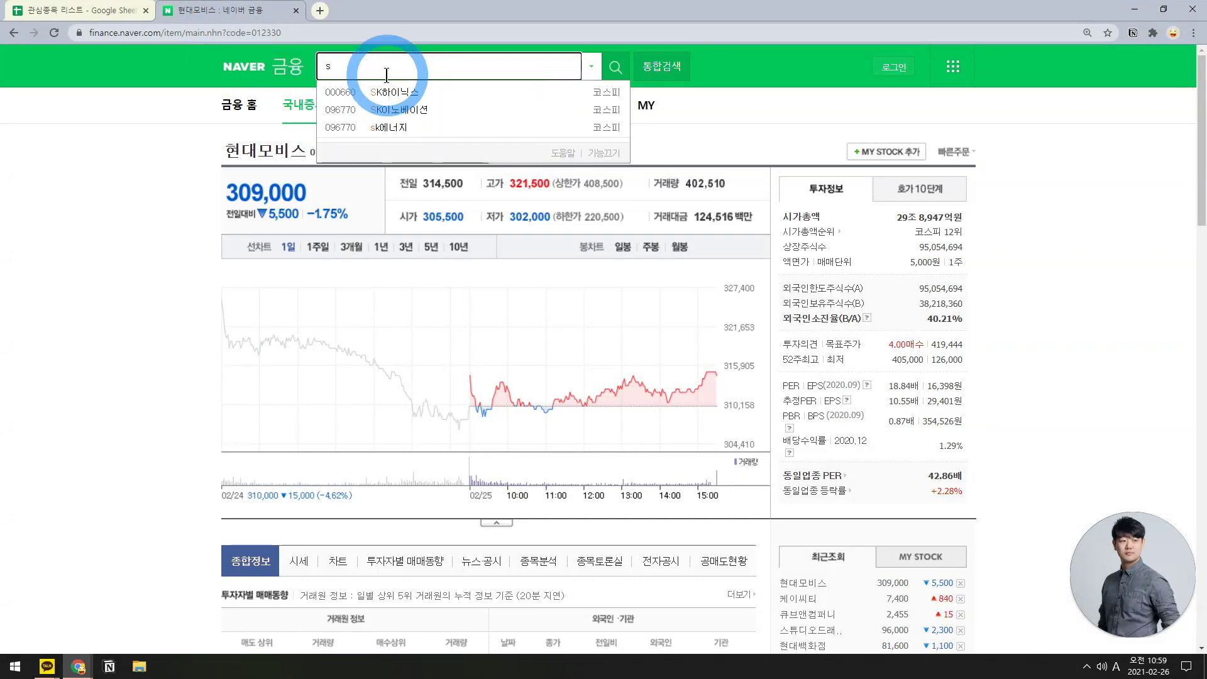
{"action": "left_click", "coordinate": [394, 92]}
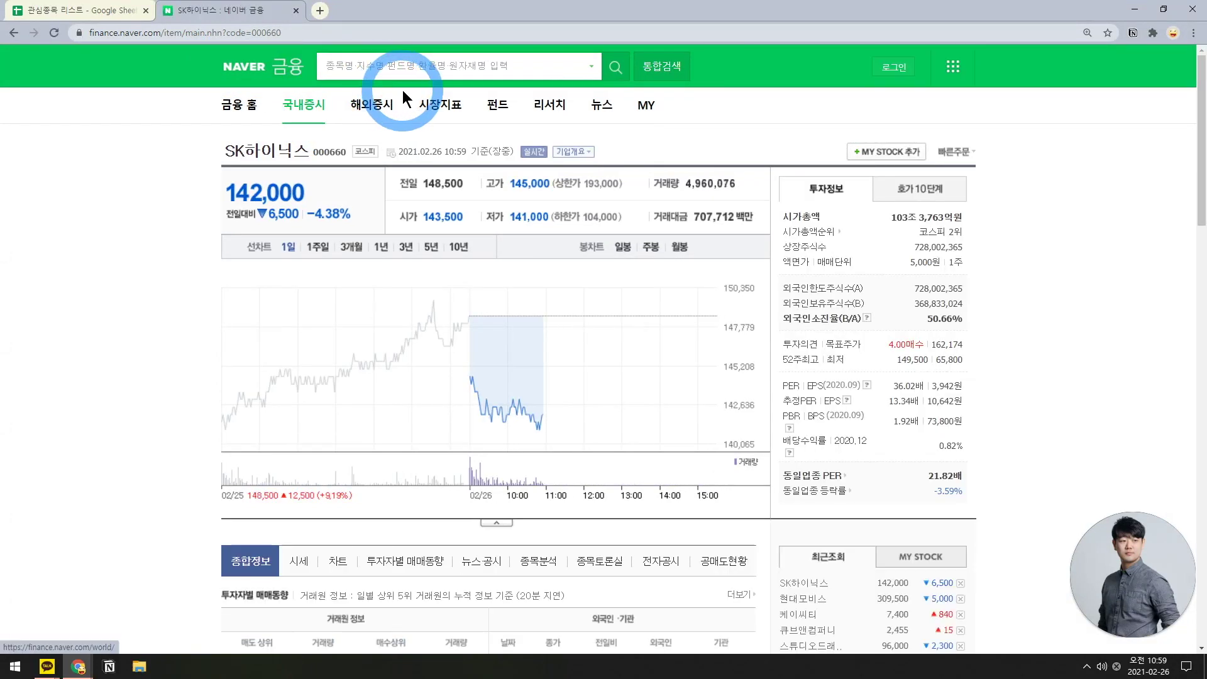
{"action": "left_click", "coordinate": [623, 246]}
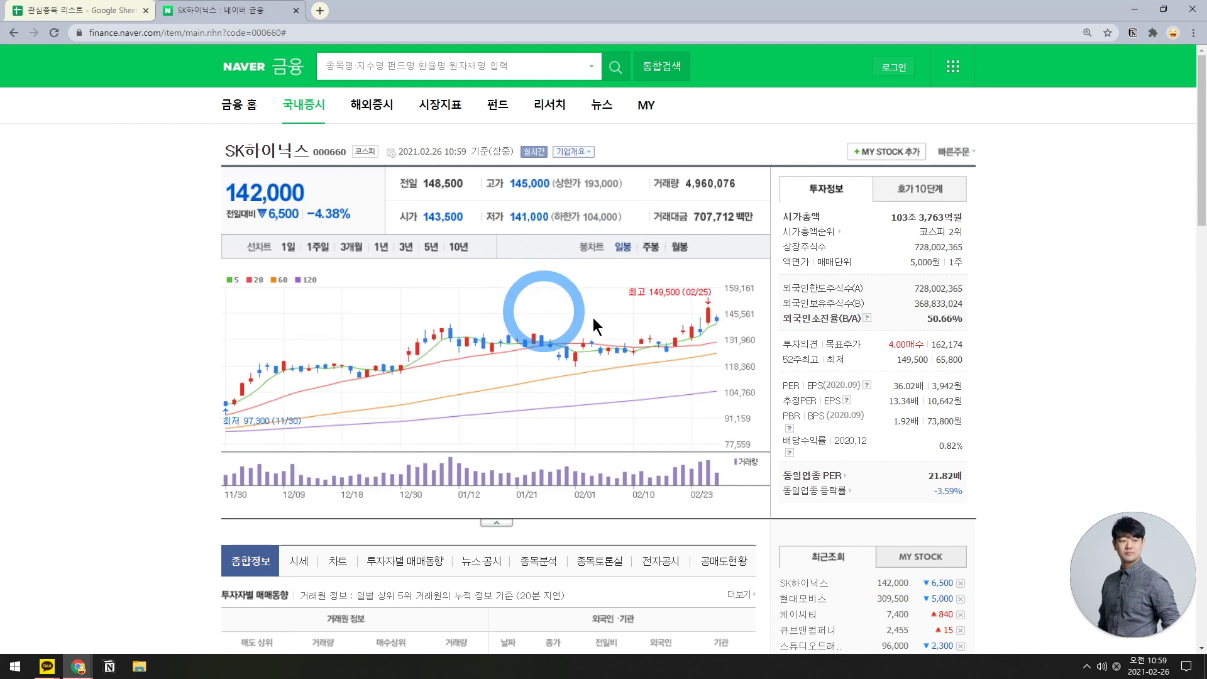
- Back in the Google Sheets watchlist, copy the formulas in C13:K13 into the rows below, from row 14 through row 27
{"action": "key", "text": "ctrl+shift+Tab"}
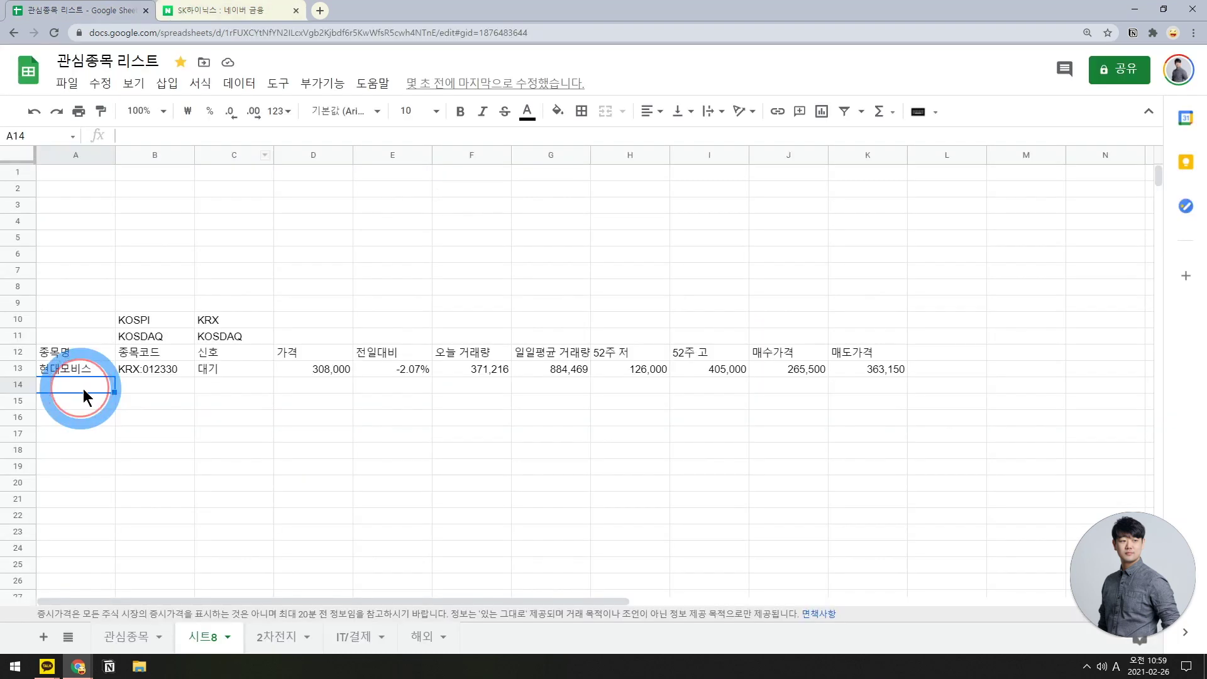
{"action": "double_click", "coordinate": [82, 386]}
{"action": "left_click_drag", "start_coordinate": [254, 365], "coordinate": [904, 374]}
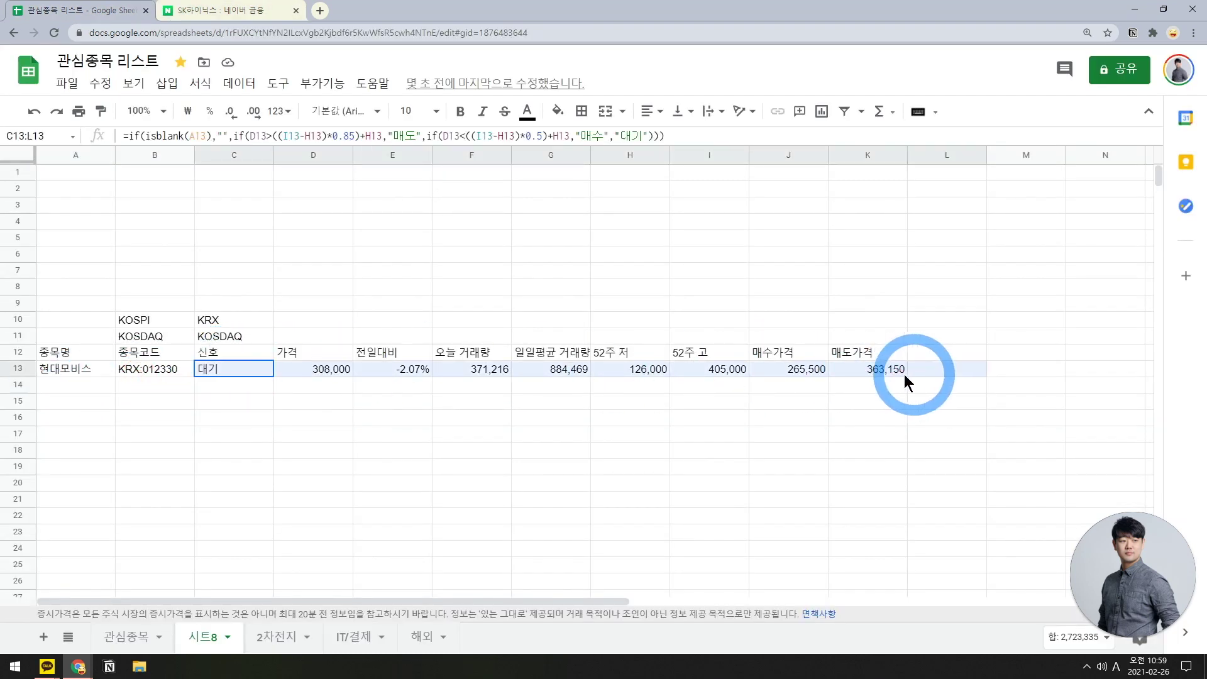
{"action": "key", "text": "ctrl+c"}
{"action": "left_click_drag", "start_coordinate": [261, 390], "coordinate": [264, 592]}
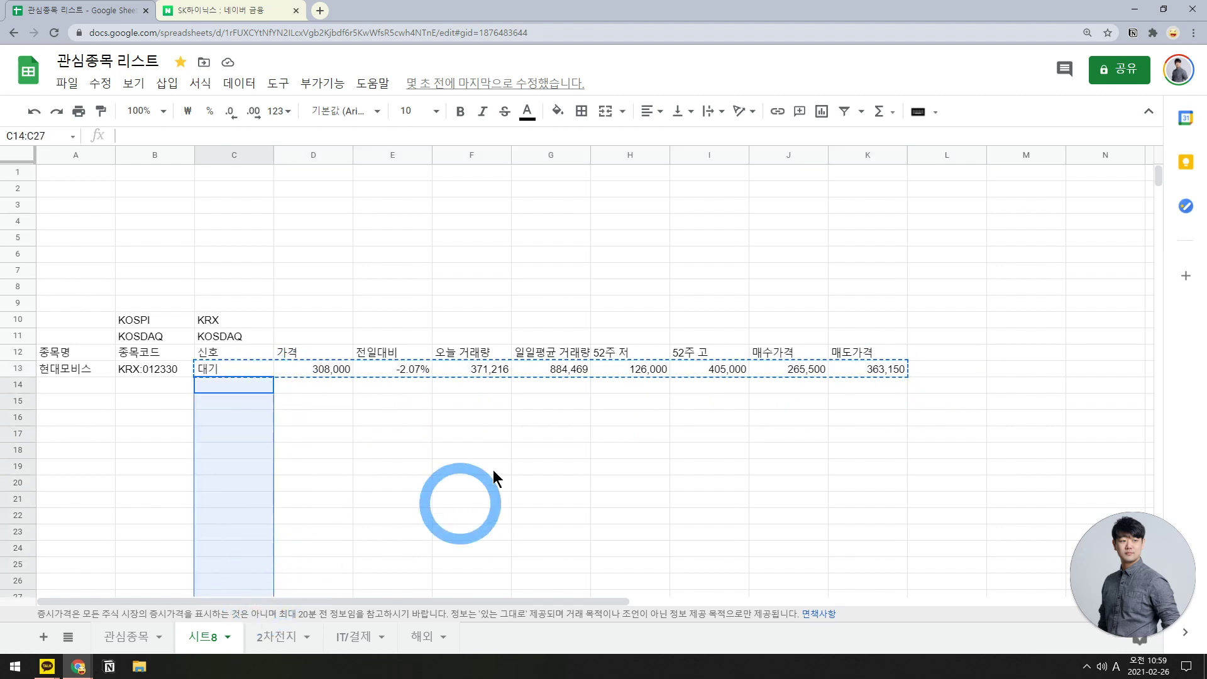
{"action": "key", "text": "ctrl+v"}
{"action": "left_click", "coordinate": [163, 405]}
{"action": "left_click", "coordinate": [236, 384]}
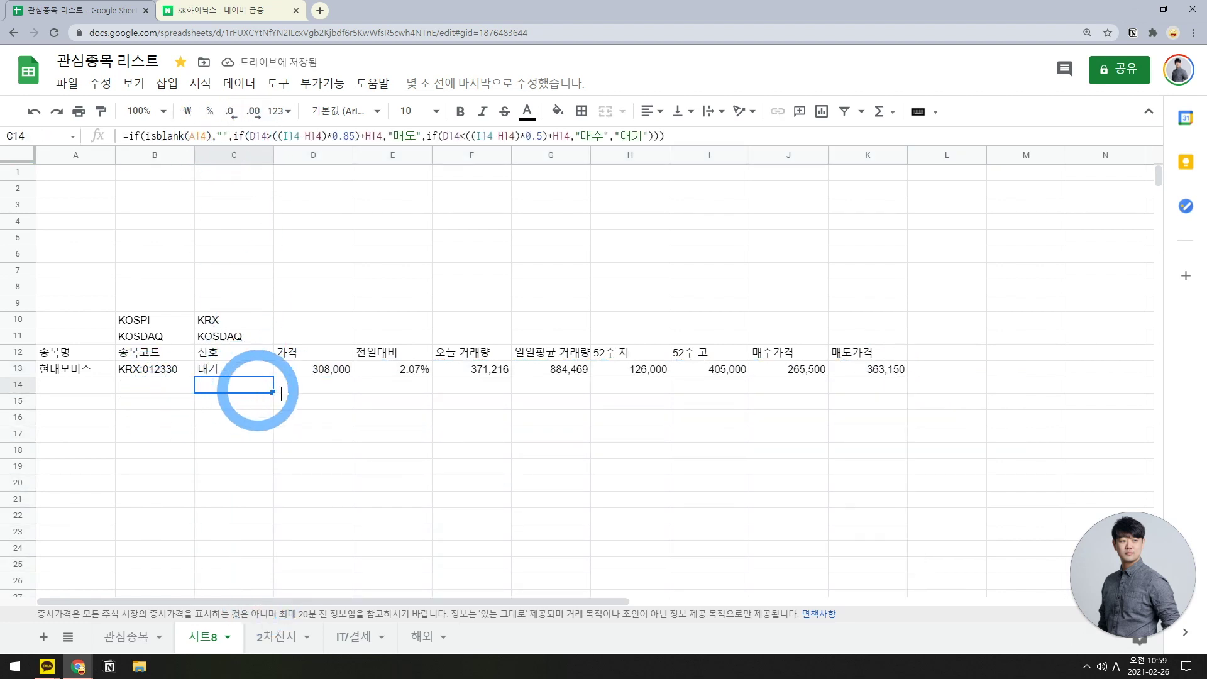
- Enter SK하이닉스 as the 종목명 in A14 and switch to its Naver Finance page for the stock code
{"action": "left_click", "coordinate": [107, 390]}
{"action": "type", "text": "SK하이닉스"}
{"action": "key", "text": "Tab"}
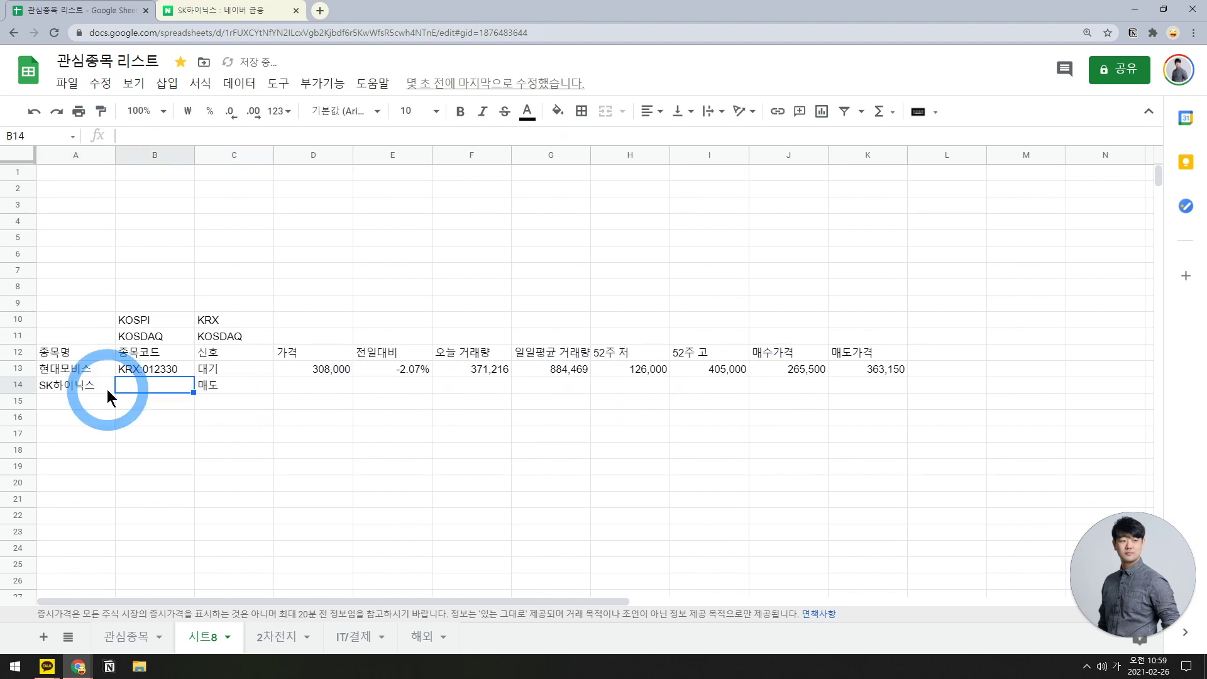
{"action": "key", "text": "ctrl+Tab"}
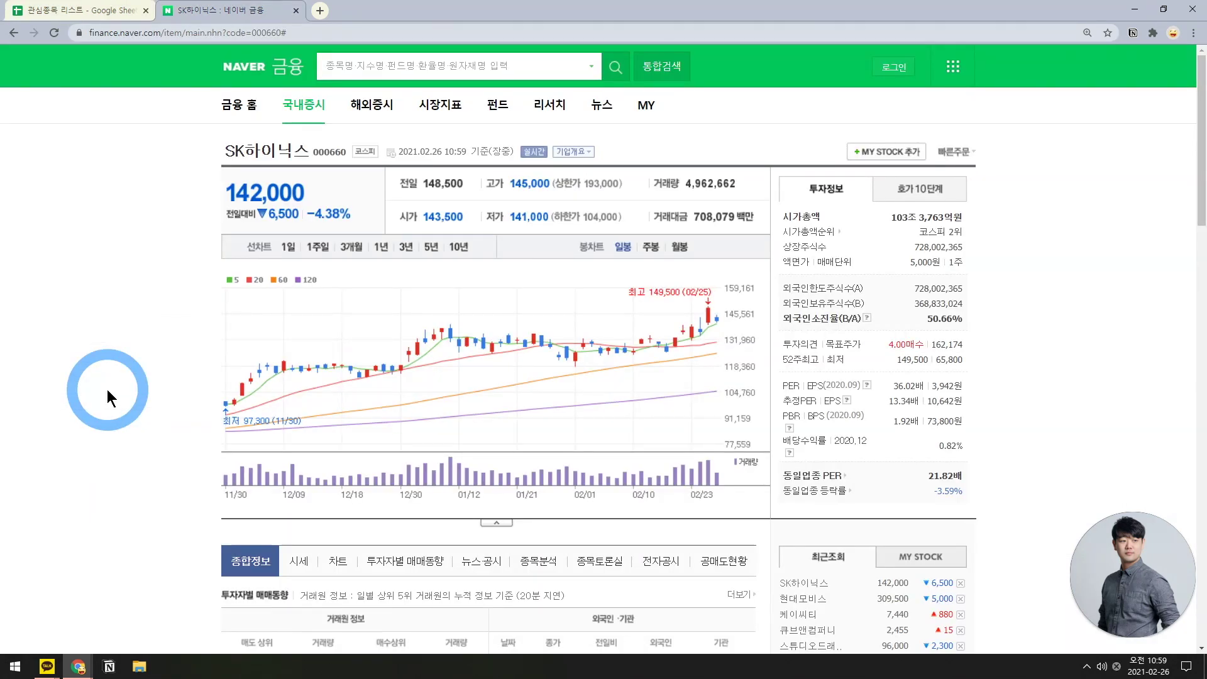
- Back in the watchlist sheet, enter KRX:000660 as the 종목코드 for SK하이닉스 in B14
{"action": "key", "text": "ctrl+Tab"}
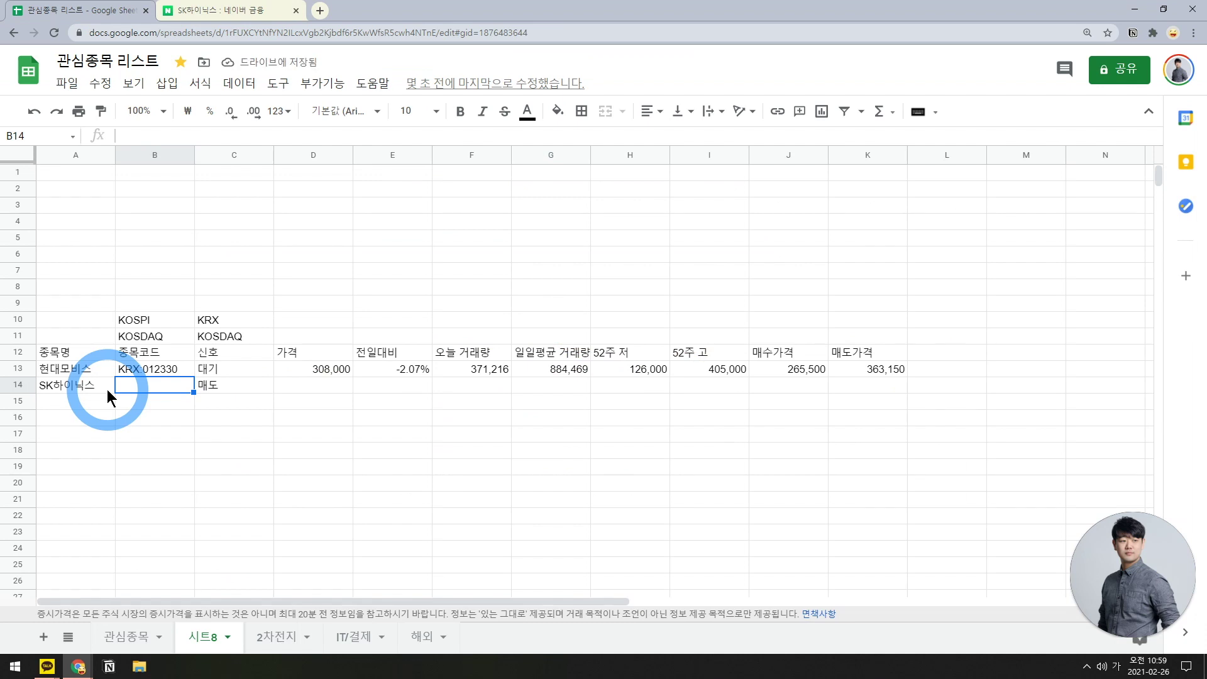
{"action": "type", "text": "KRX"}
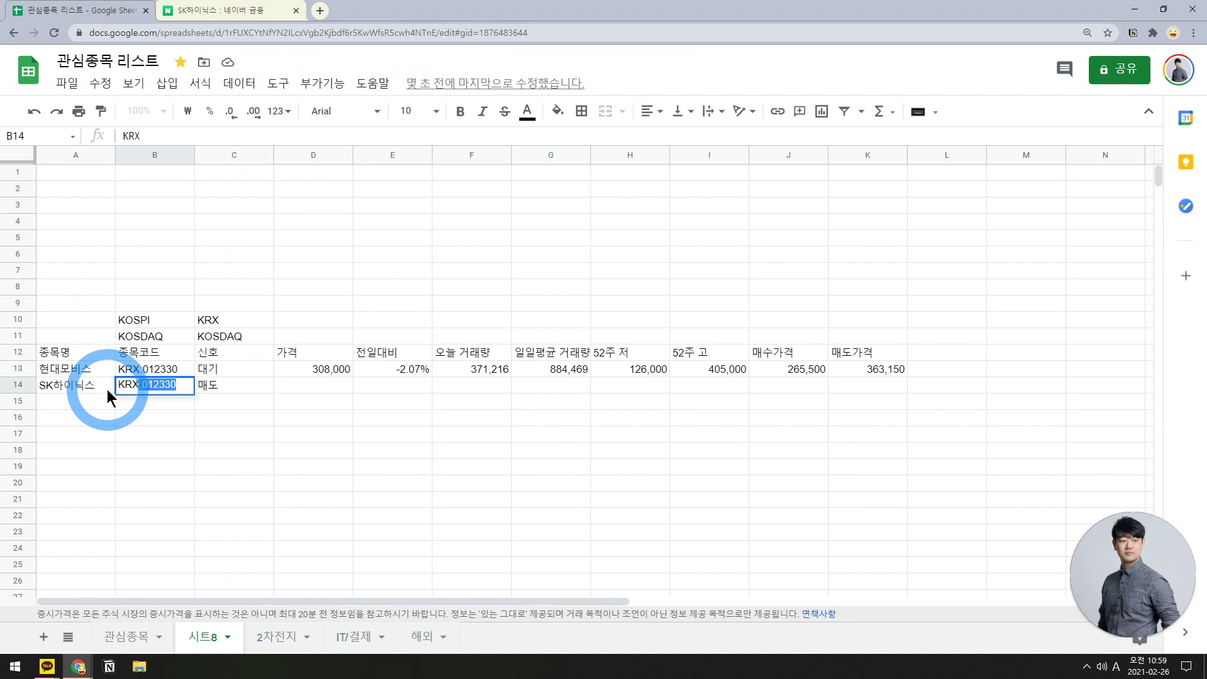
{"action": "type", "text": ":000660"}
{"action": "key", "text": "Return"}
{"action": "key", "text": "Right"}
{"action": "key", "text": "Right"}
{"action": "key", "text": "Right"}
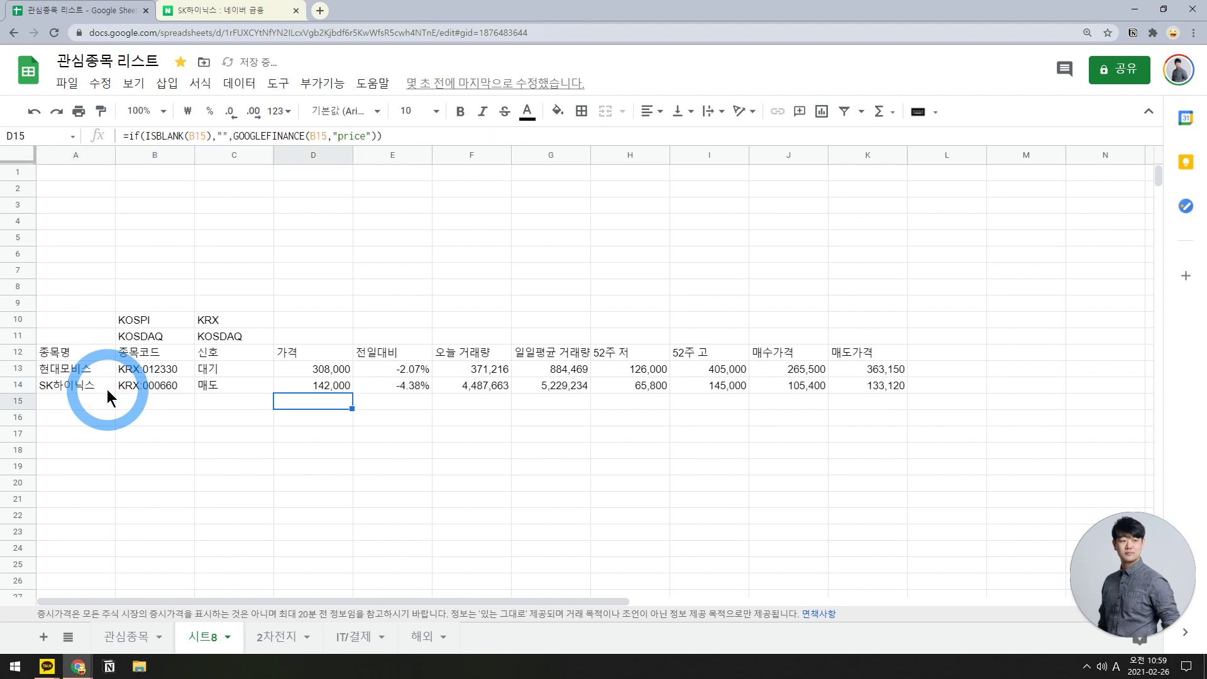
- Check the calculated SK하이닉스 figures across row 14, from 주가 data in D14 to the 매도가격 formula in K14
{"action": "key", "text": "Up"}
{"action": "key", "text": "Right"}
{"action": "key", "text": "Right"}
{"action": "key", "text": "Right"}
{"action": "key", "text": "Right"}
{"action": "key", "text": "Right"}
{"action": "key", "text": "Right"}
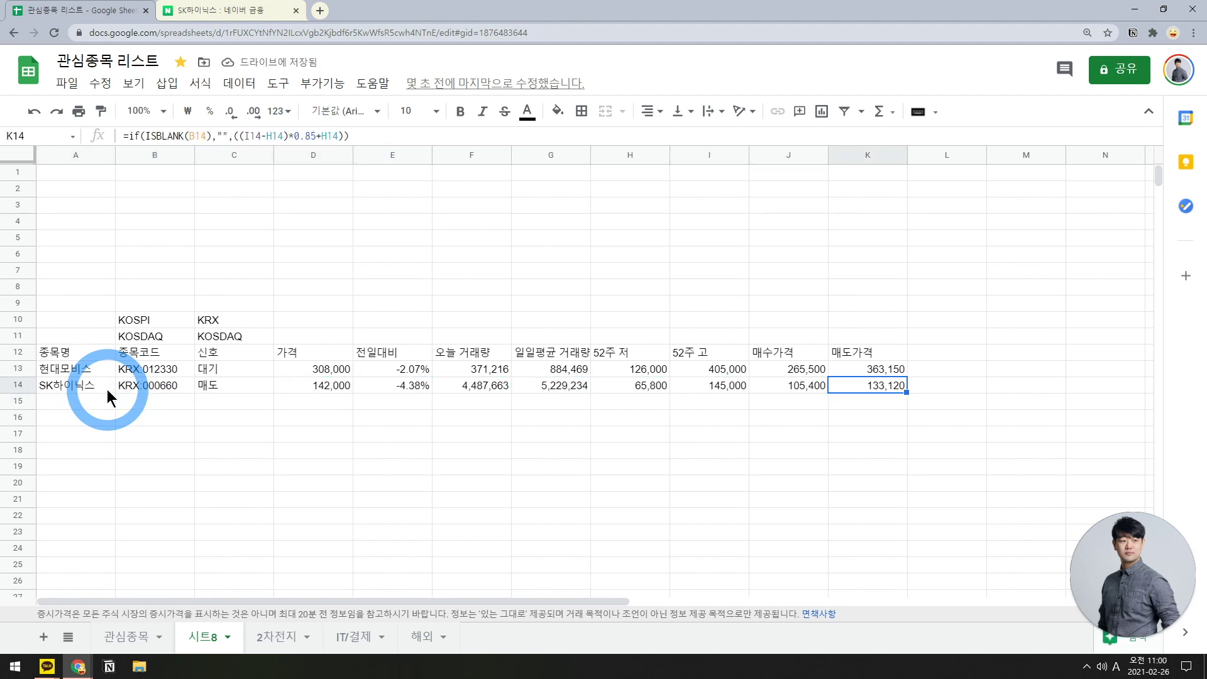
- Clear the KOSPI and KOSDAQ exchange code notes in B10:C11
{"action": "key", "text": "Up"}
{"action": "key", "text": "Up"}
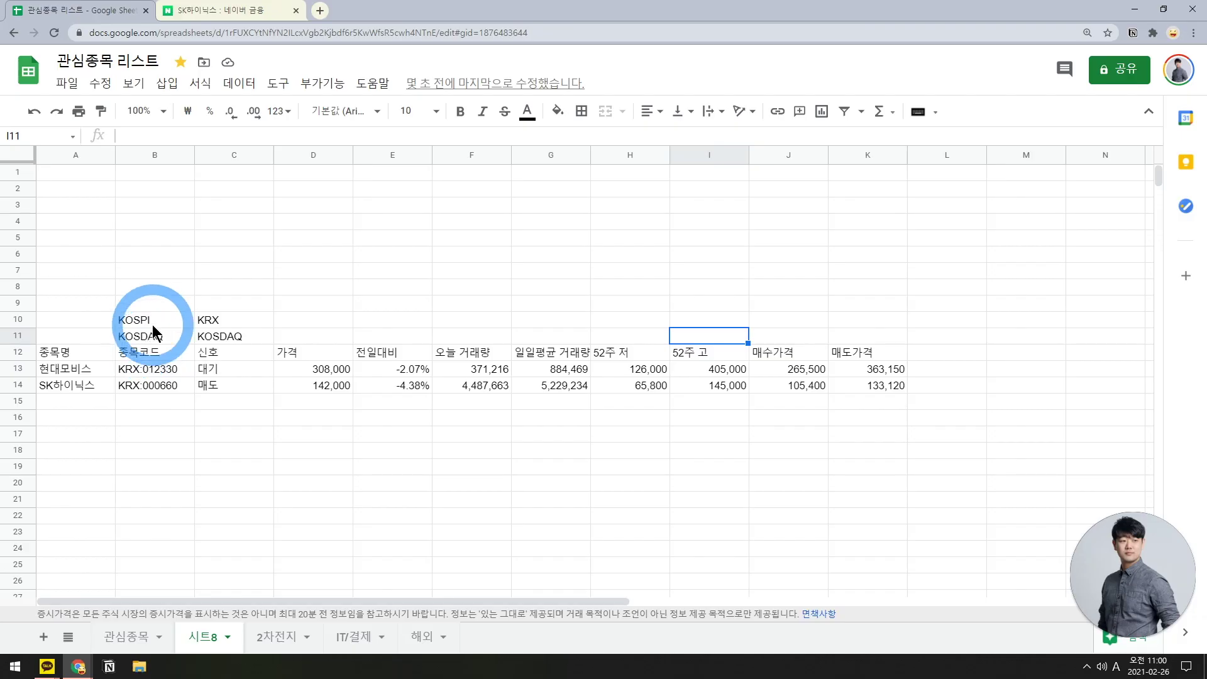
{"action": "left_click_drag", "start_coordinate": [152, 324], "coordinate": [214, 342]}
{"action": "key", "text": "Delete"}
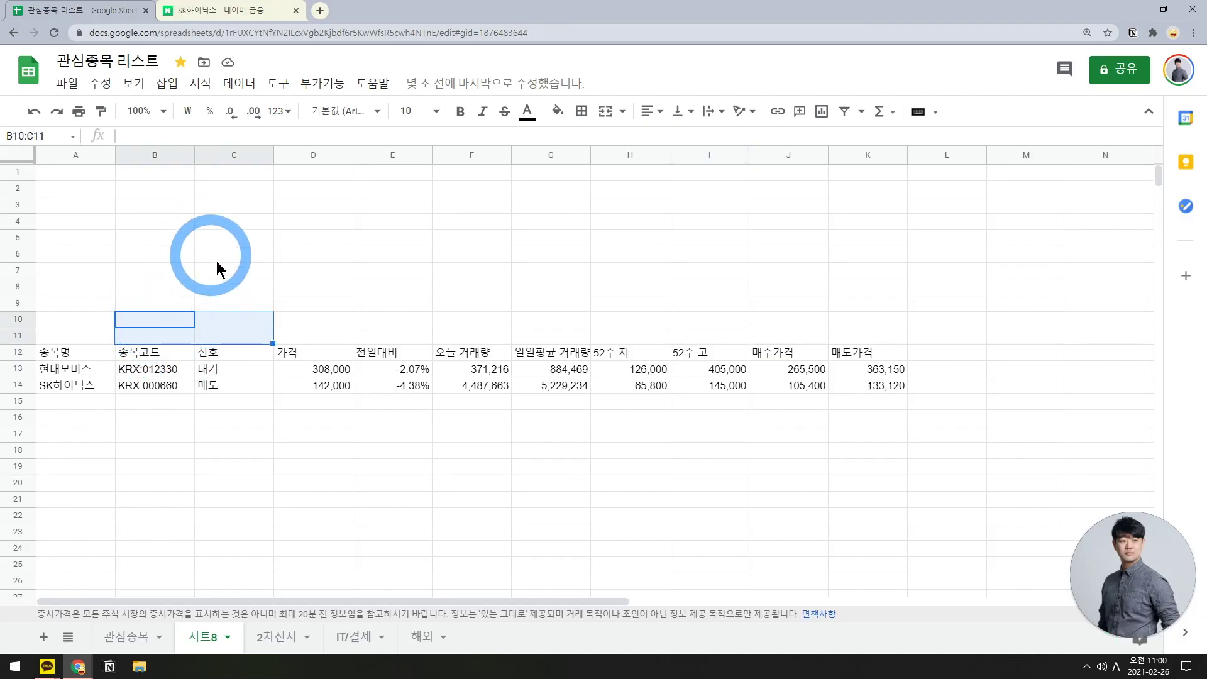
- Consult the summary block on the 관심종목 sheet, and enter 종목명, 종목코드 and 주가 in A2:A4 of 시트8
{"action": "left_click", "coordinate": [127, 636]}
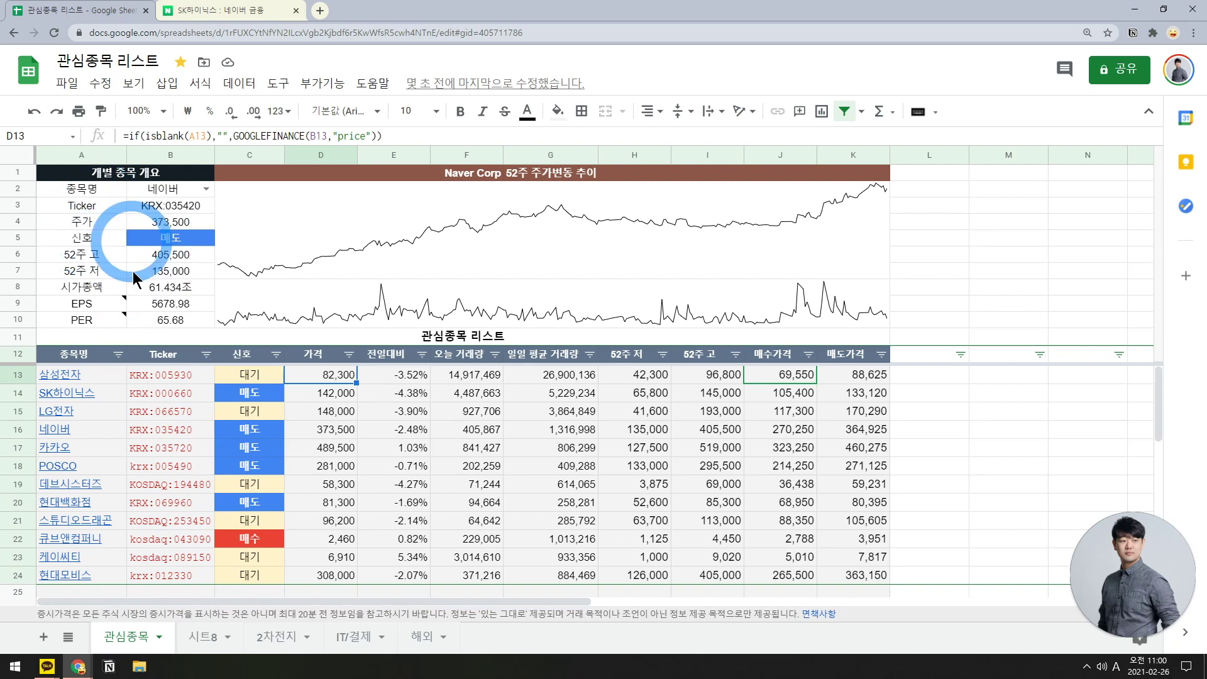
{"action": "key", "text": "ctrl+shift+Page_Down"}
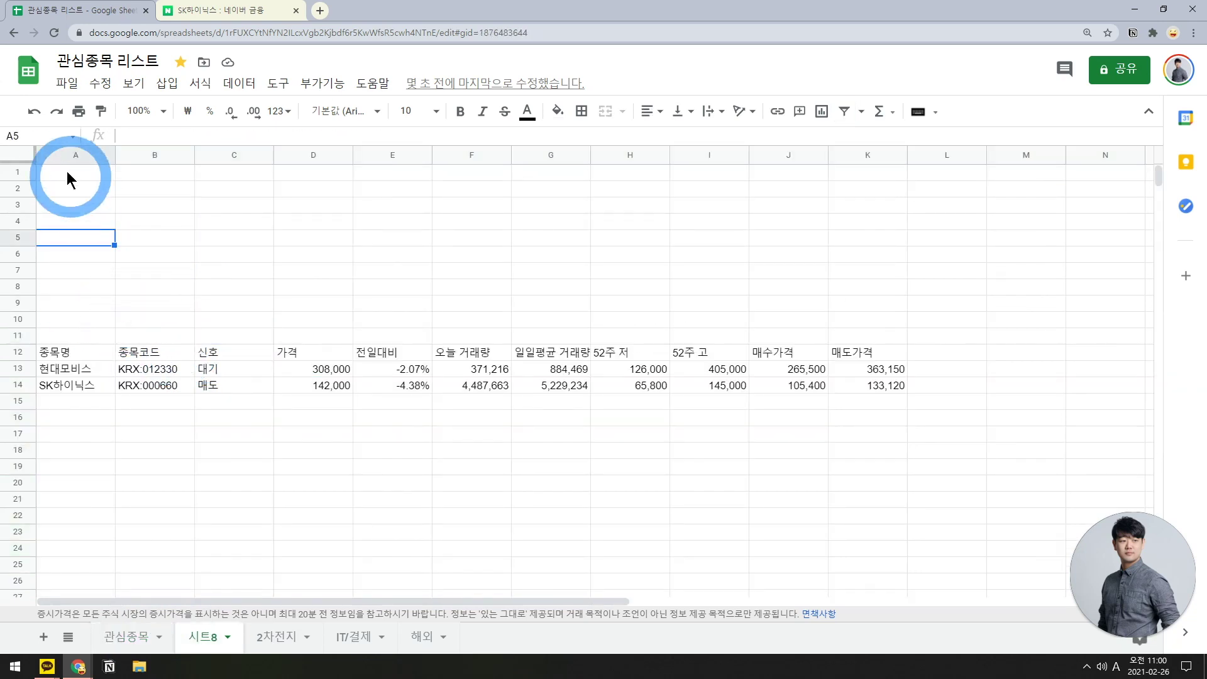
{"action": "left_click", "coordinate": [81, 189]}
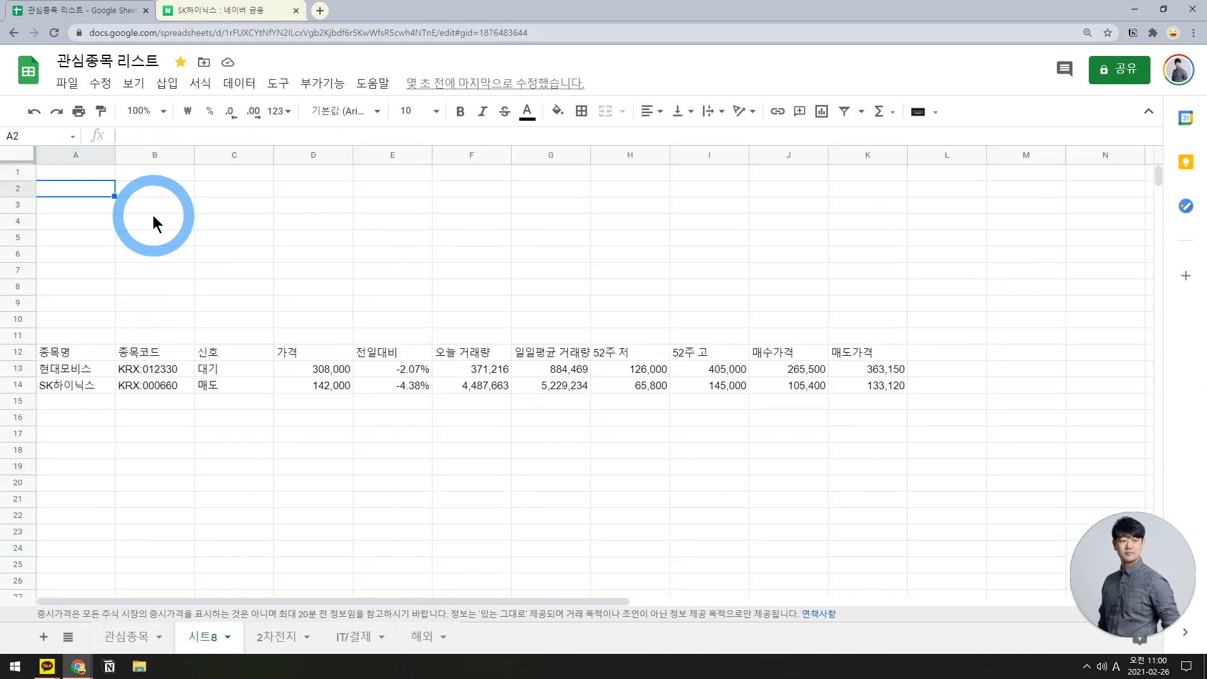
{"action": "type", "text": "종목명"}
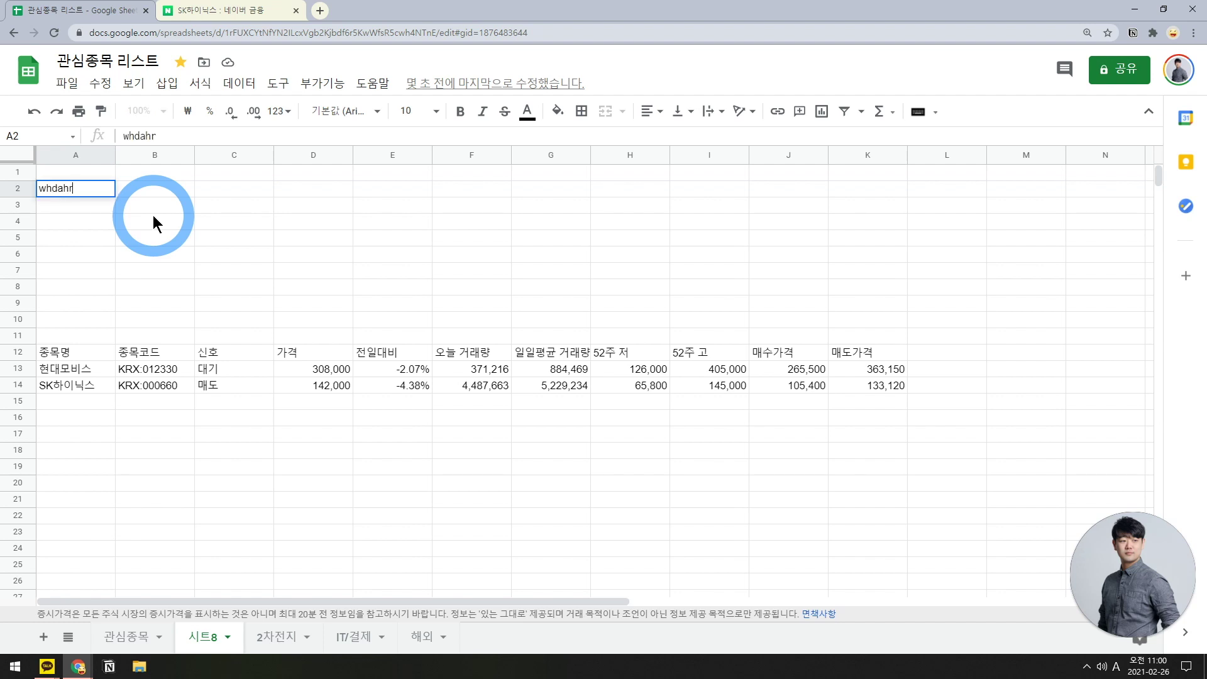
{"action": "key", "text": "Return"}
{"action": "type", "text": "종목코드"}
{"action": "key", "text": "Return"}
{"action": "type", "text": "주가"}
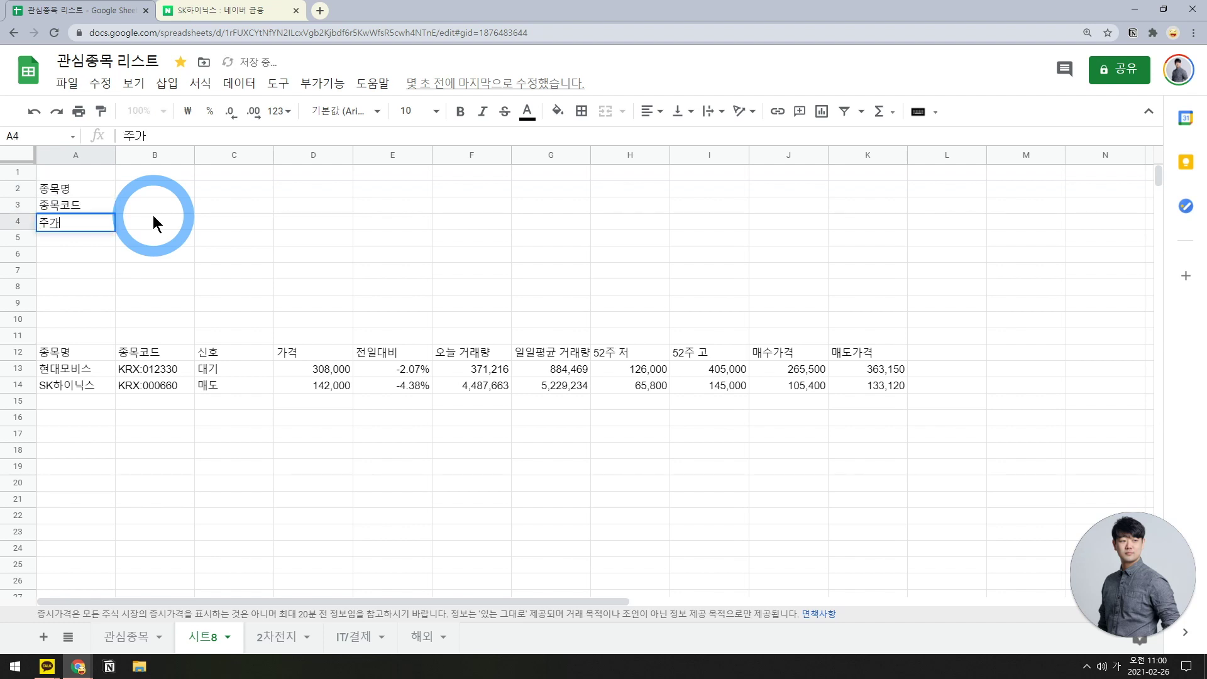
{"action": "key", "text": "Return"}
- Rename the column header in D12 as 주가
{"action": "key", "text": "Down"}
{"action": "key", "text": "Down"}
{"action": "key", "text": "Right"}
{"action": "key", "text": "Right"}
{"action": "key", "text": "Right"}
{"action": "key", "text": "Left"}
{"action": "key", "text": "Left"}
{"action": "key", "text": "Left"}
{"action": "key", "text": "Up"}
{"action": "key", "text": "Up"}
- Enter the summary labels 신호, 52주 고, 52주 저, 시가총액, EPS and PER in A5:A10
{"action": "type", "text": "신호"}
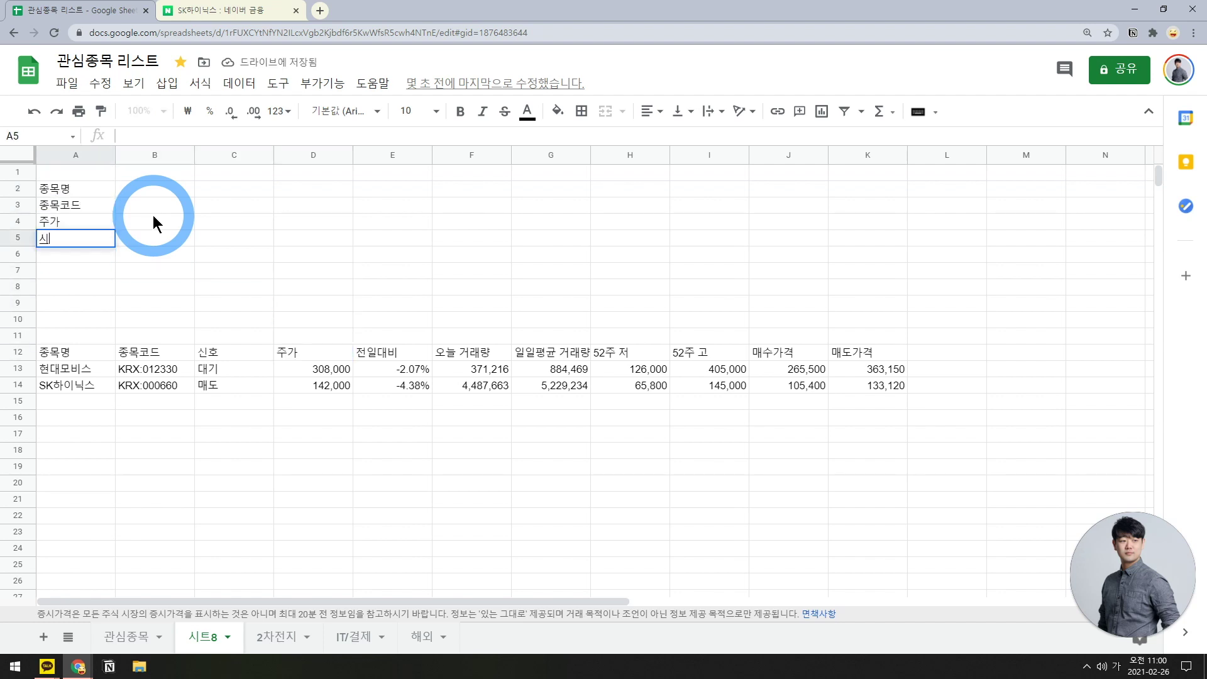
{"action": "key", "text": "Return"}
{"action": "type", "text": "52주 고"}
{"action": "key", "text": "Return"}
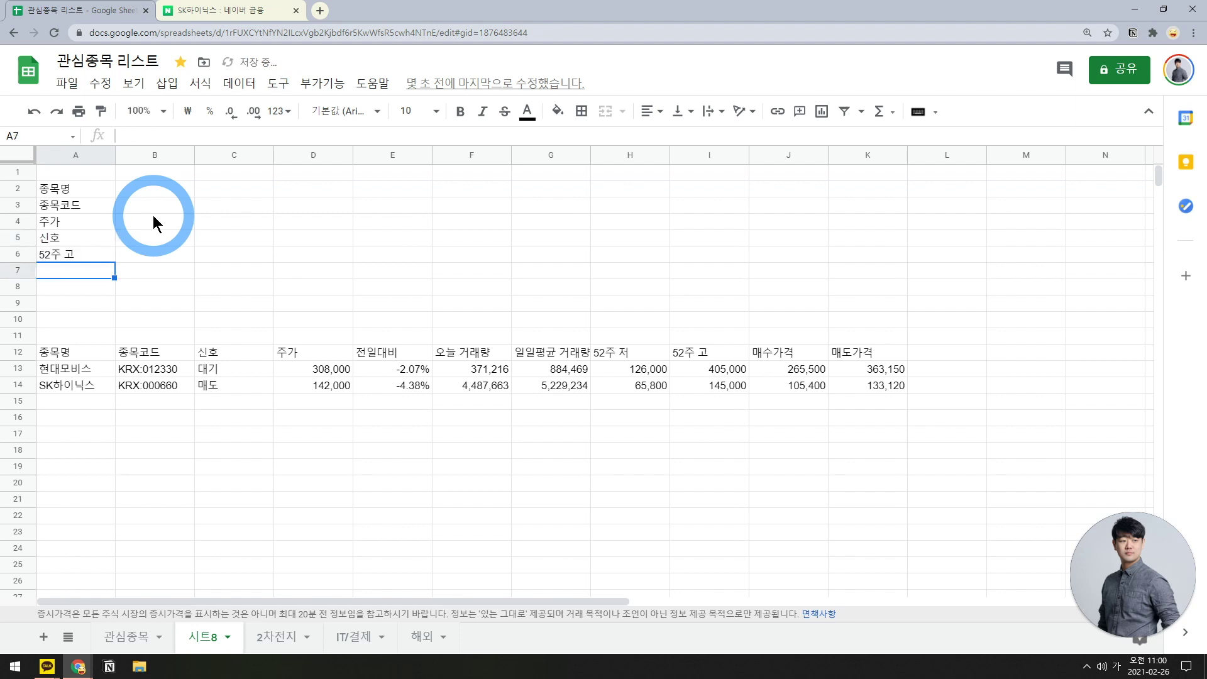
{"action": "type", "text": "52주 저"}
{"action": "key", "text": "Return"}
{"action": "type", "text": "시가총액"}
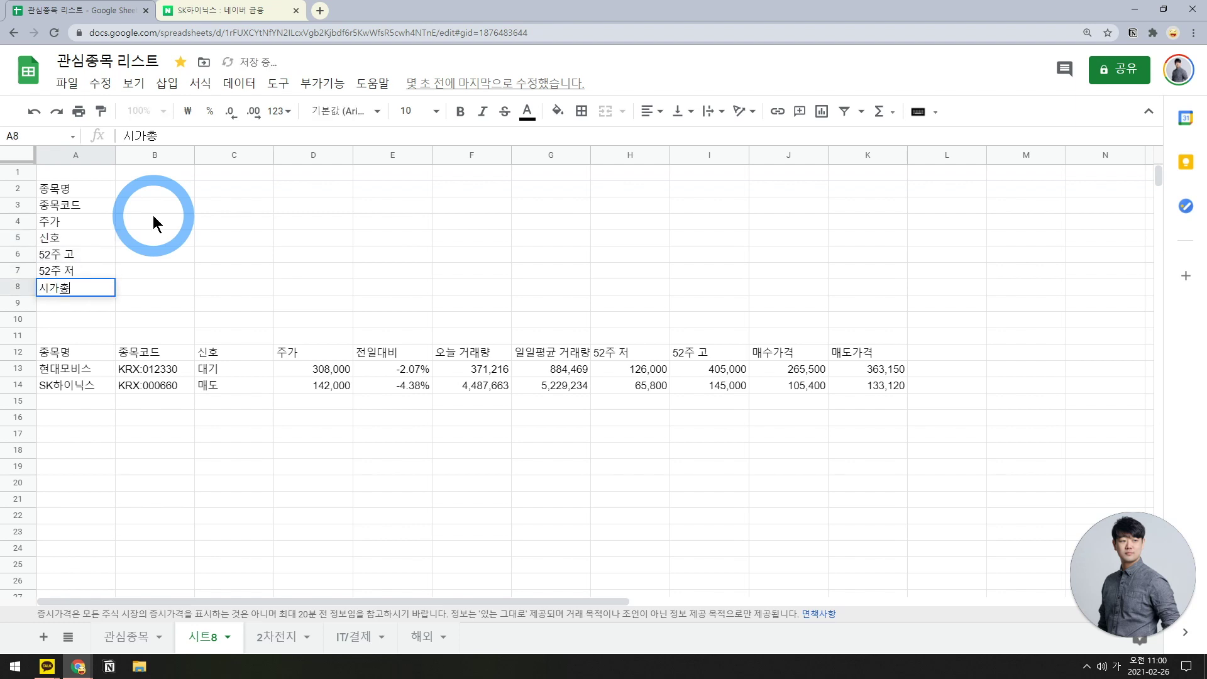
{"action": "key", "text": "Return"}
{"action": "type", "text": "EPS"}
{"action": "key", "text": "Return"}
{"action": "type", "text": "PER"}
{"action": "key", "text": "Return"}
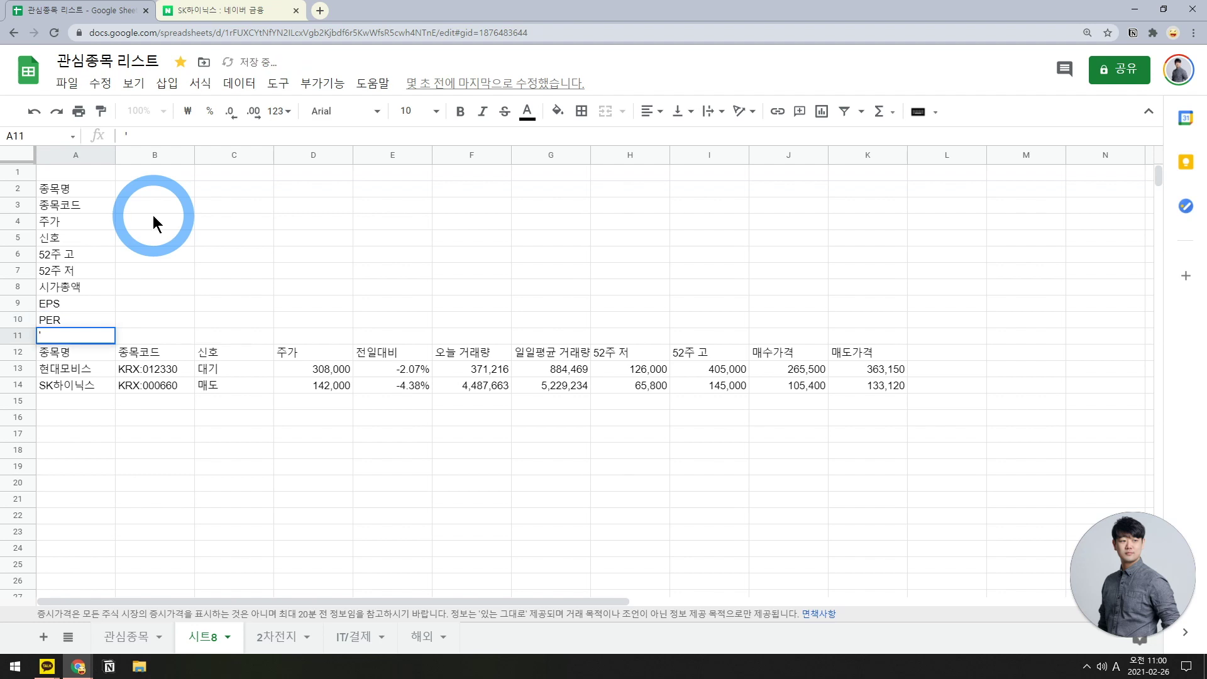
- Add data validation to B2 with a dropdown list sourced from the stock names in A13:A50
{"action": "key", "text": "Right"}
{"action": "key", "text": "Up"}
{"action": "key", "text": "Up"}
{"action": "key", "text": "Up"}
{"action": "key", "text": "Up"}
{"action": "key", "text": "Up"}
{"action": "key", "text": "Up"}
{"action": "key", "text": "Up"}
{"action": "key", "text": "Up"}
{"action": "key", "text": "Up"}
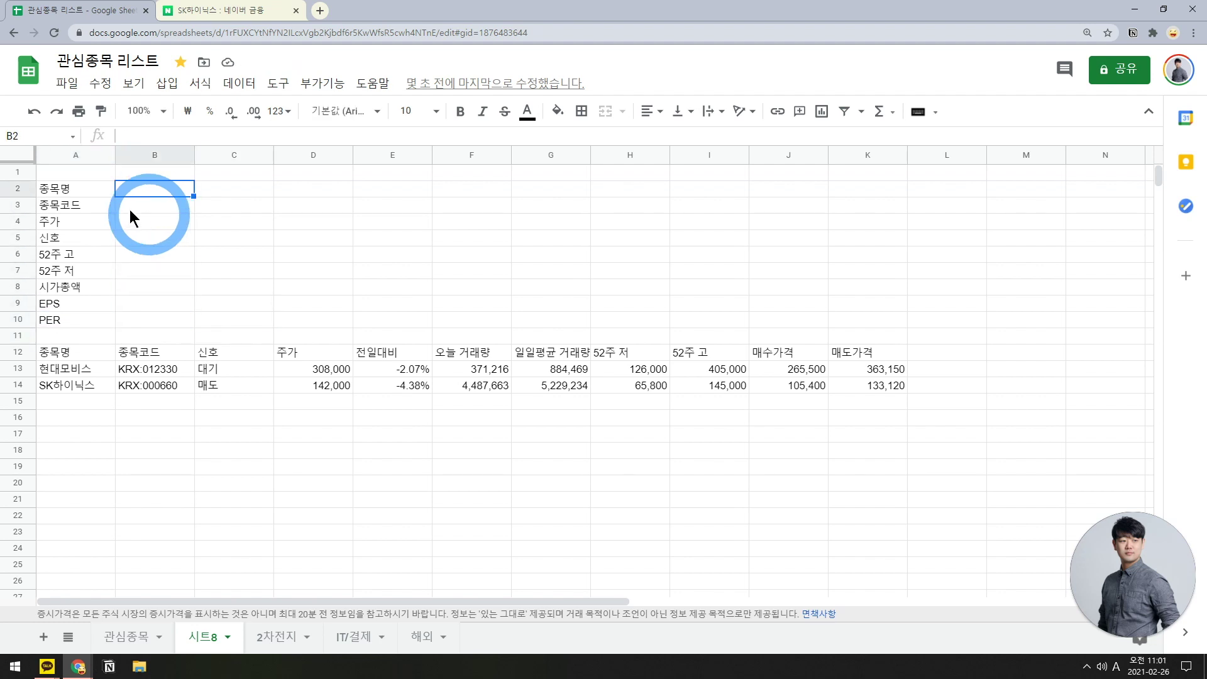
{"action": "left_click_drag", "start_coordinate": [75, 369], "coordinate": [96, 591]}
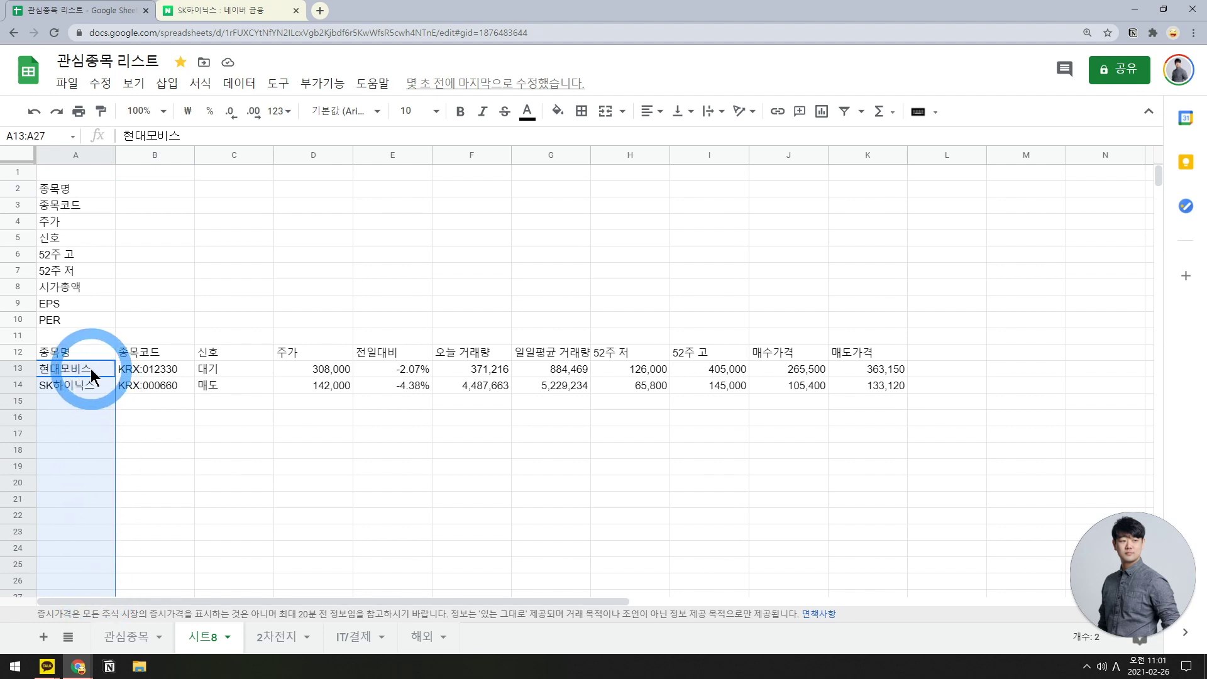
{"action": "left_click", "coordinate": [164, 188]}
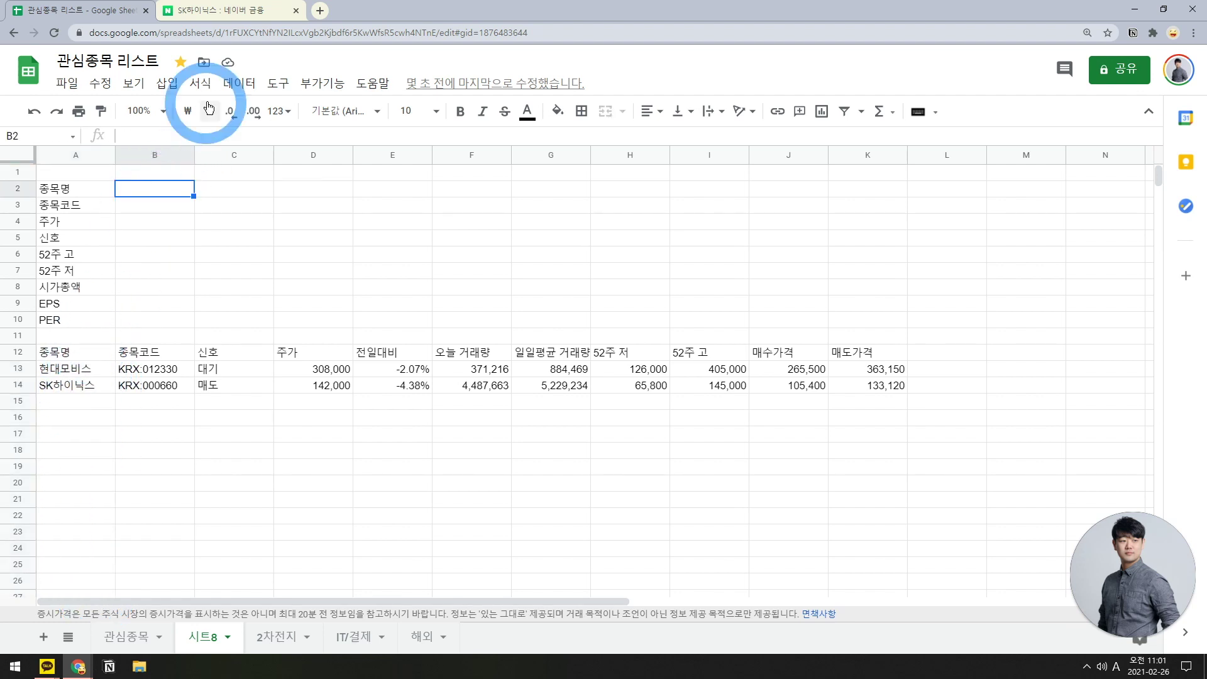
{"action": "left_click", "coordinate": [239, 83]}
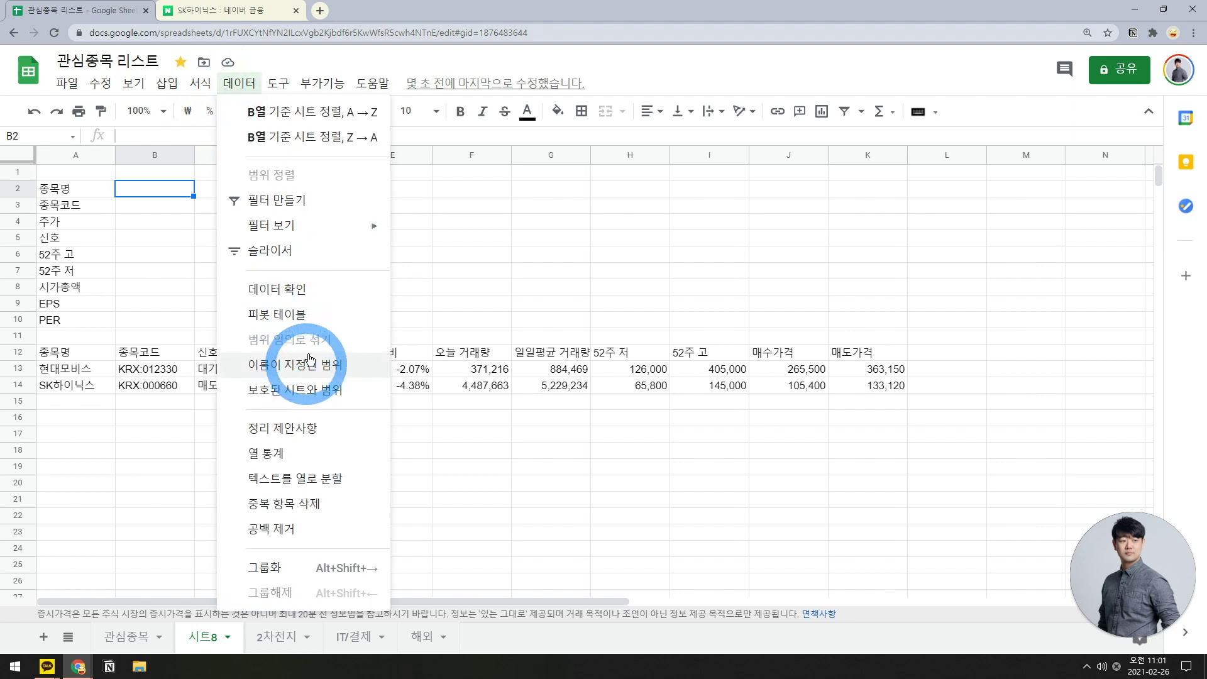
{"action": "left_click", "coordinate": [304, 289]}
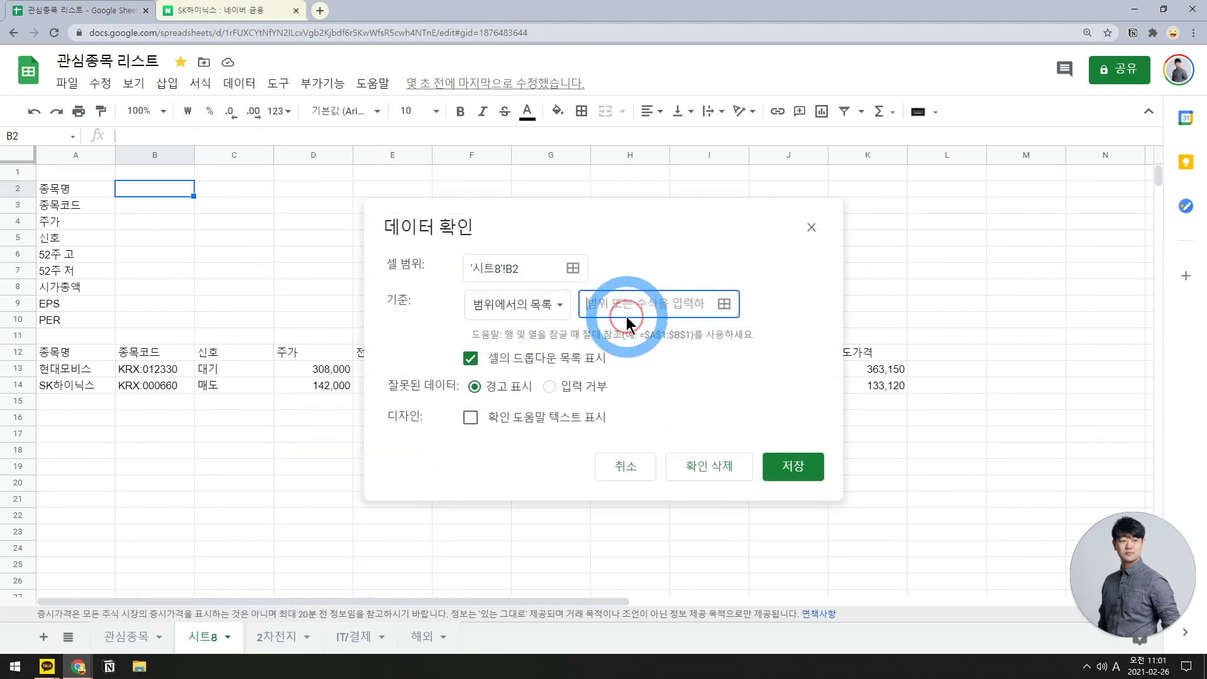
{"action": "left_click_drag", "start_coordinate": [75, 369], "coordinate": [96, 518]}
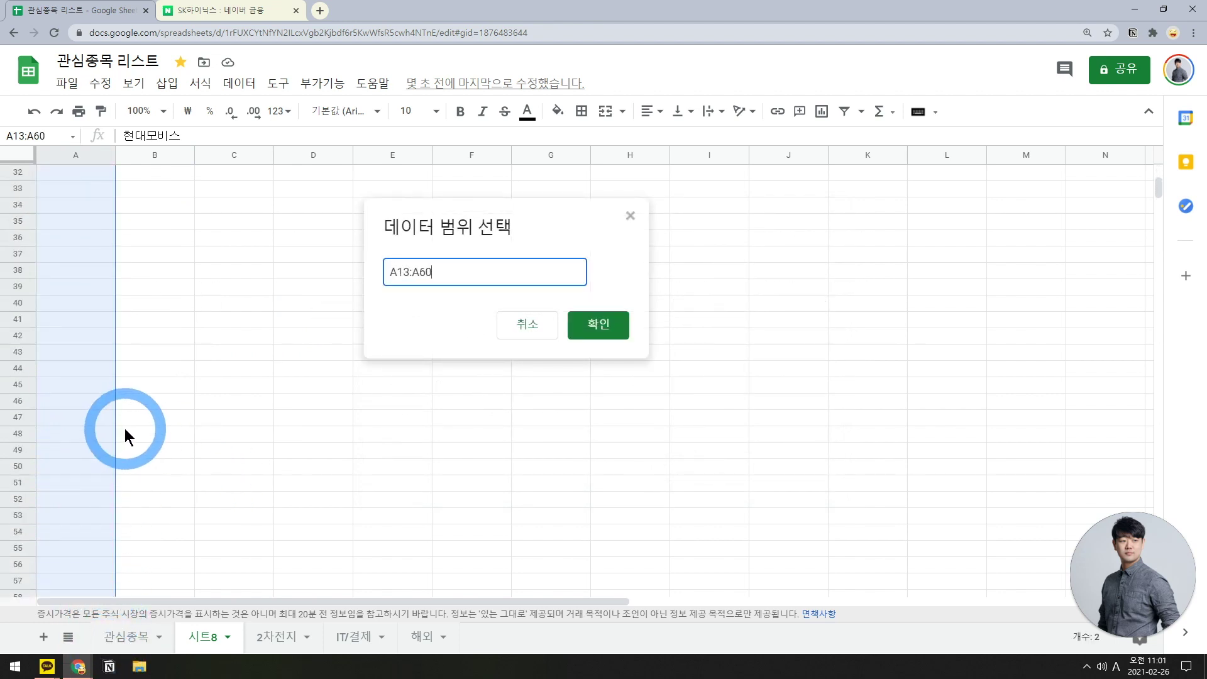
{"action": "key", "text": "BackSpace"}
{"action": "key", "text": "BackSpace"}
{"action": "type", "text": "50"}
{"action": "left_click", "coordinate": [612, 329]}
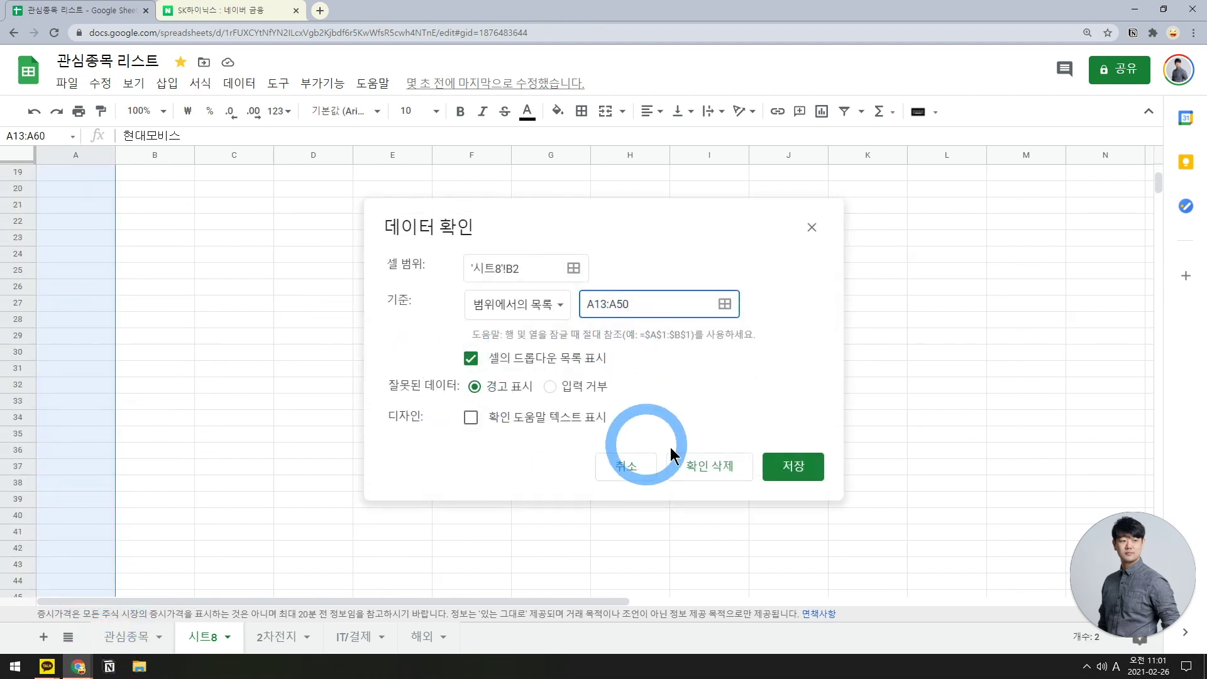
{"action": "left_click", "coordinate": [791, 465]}
{"action": "scroll", "coordinate": [188, 390], "scroll_direction": "up", "scroll_amount": 6}
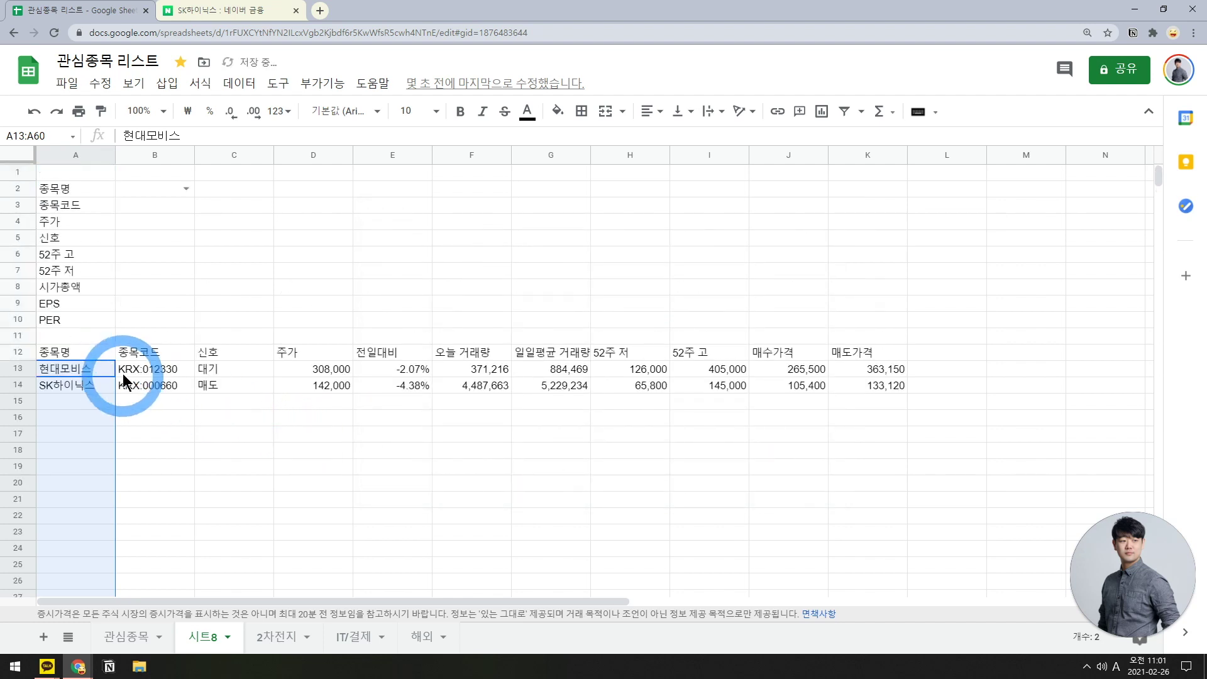
- Test the dropdown in B2 by choosing 현대모비스, and set it to SK하이닉스
{"action": "left_click", "coordinate": [180, 189]}
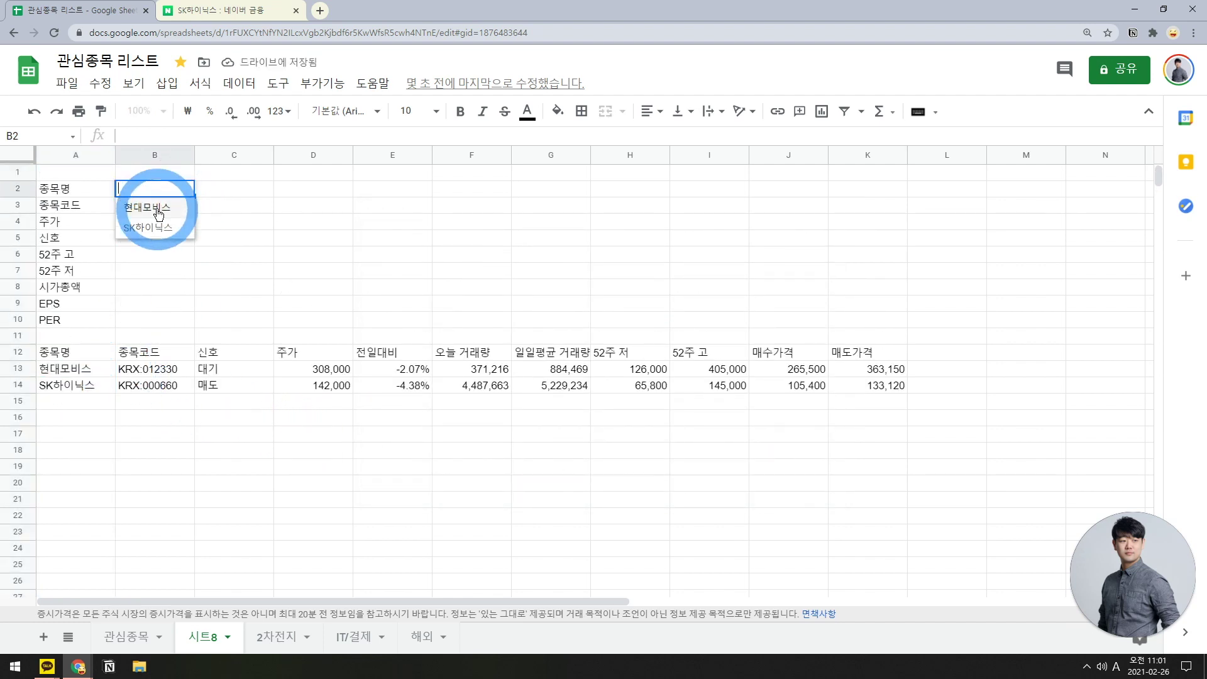
{"action": "left_click", "coordinate": [157, 208]}
{"action": "double_click", "coordinate": [189, 186]}
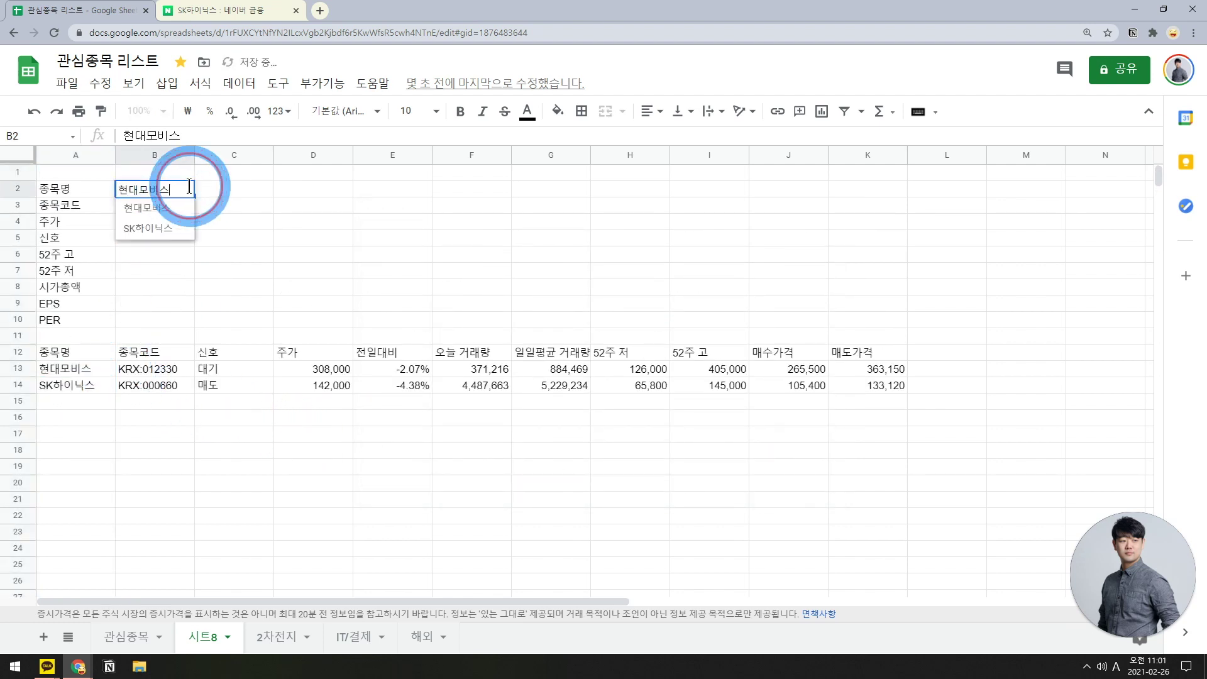
{"action": "left_click", "coordinate": [159, 227]}
{"action": "left_click", "coordinate": [207, 221]}
{"action": "left_click", "coordinate": [76, 371]}
{"action": "left_click_drag", "start_coordinate": [82, 385], "coordinate": [219, 413]}
{"action": "left_click", "coordinate": [218, 413]}
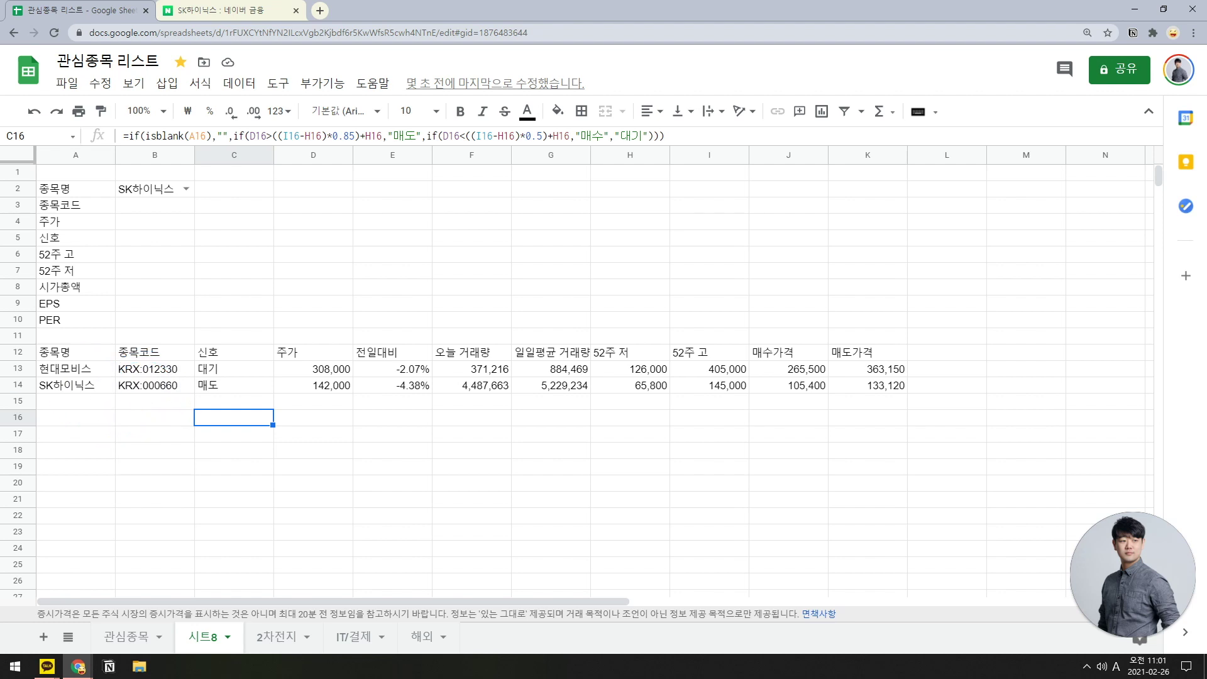
- Enter a VLOOKUP formula in B3 that looks up B2 in range A13:B, returning column 2 with an exact match (0)
{"action": "left_click", "coordinate": [173, 206]}
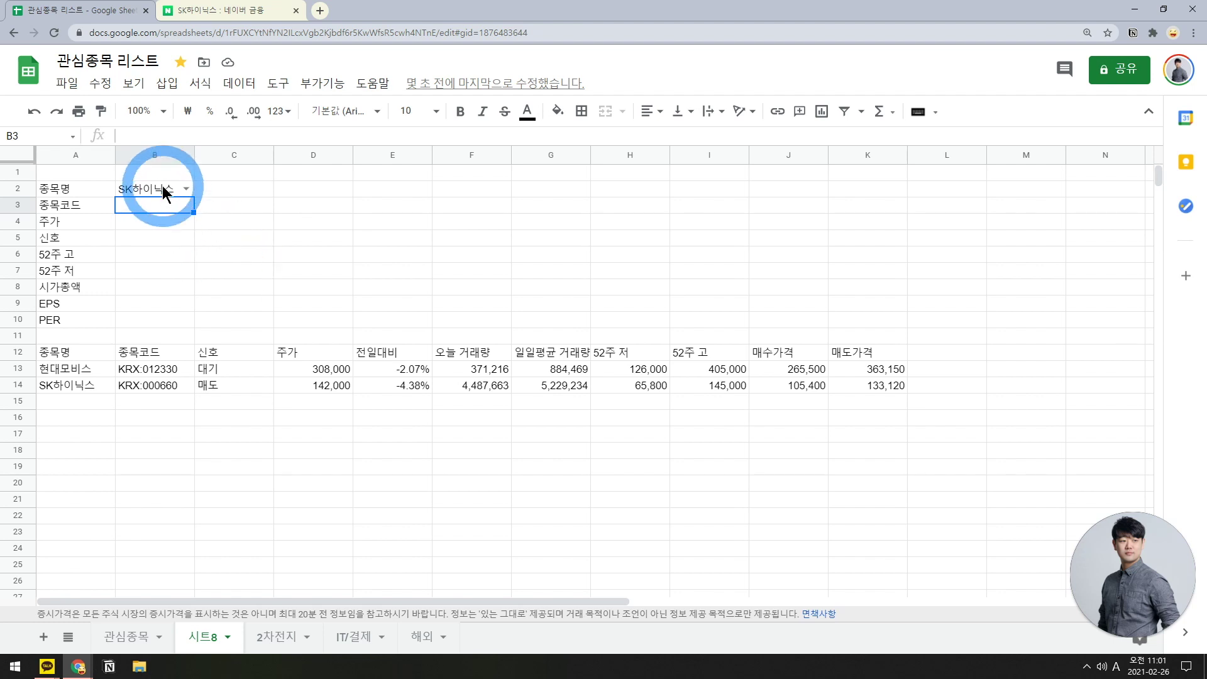
{"action": "left_click", "coordinate": [149, 385]}
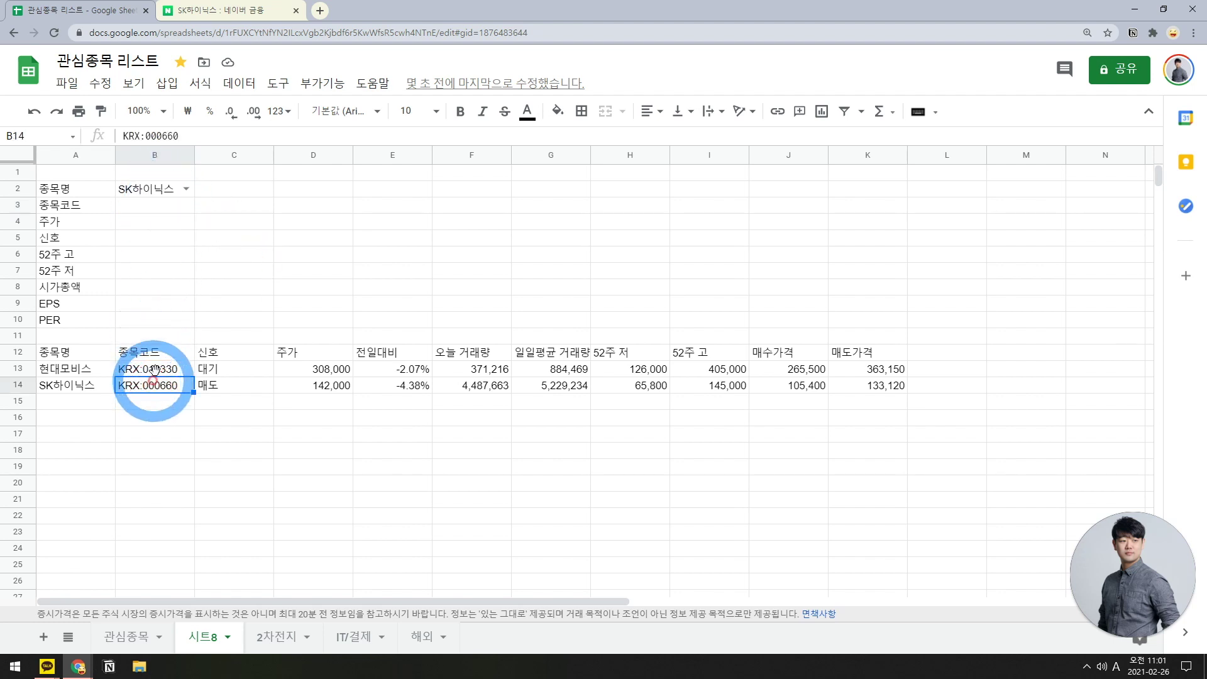
{"action": "left_click", "coordinate": [153, 206]}
{"action": "type", "text": "=ㅋ"}
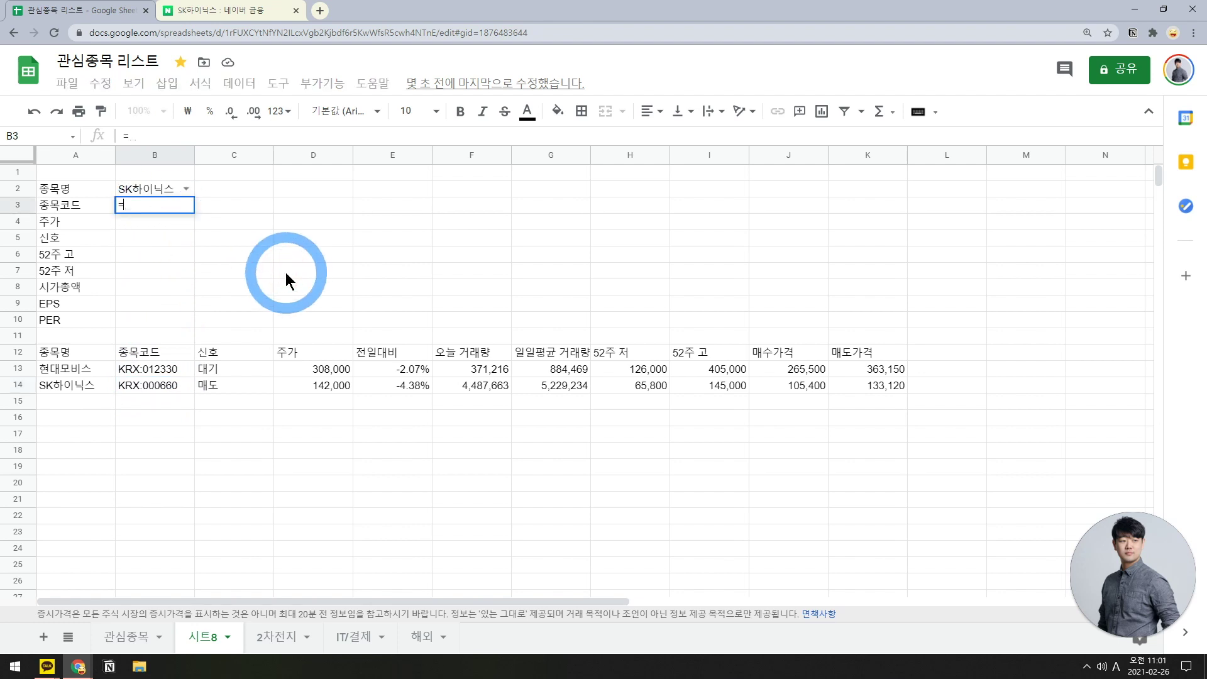
{"action": "key", "text": "BackSpace"}
{"action": "type", "text": "vlookup("}
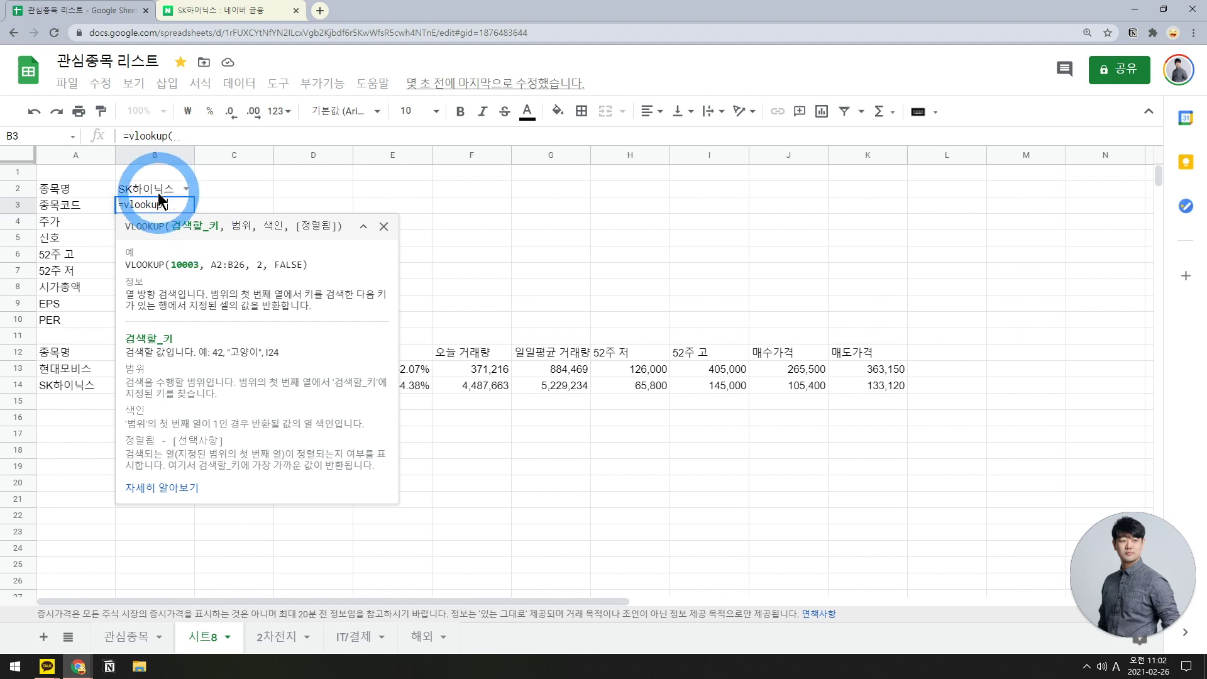
{"action": "type", "text": "b2,"}
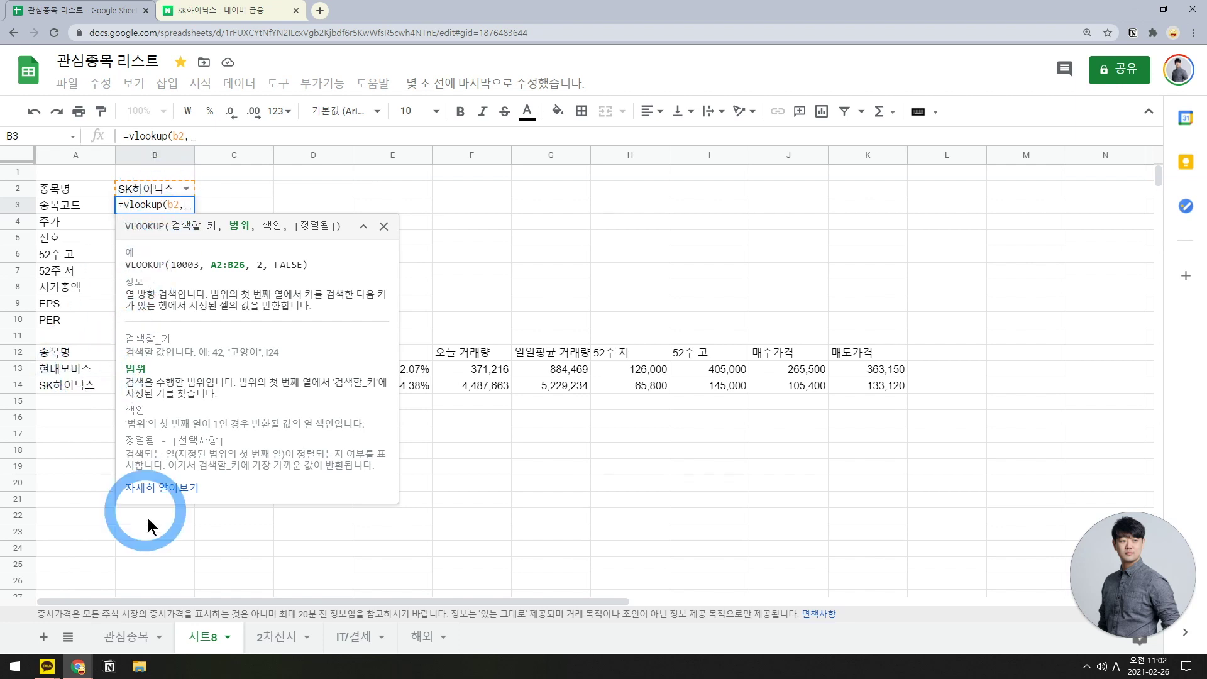
{"action": "type", "text": "a13"}
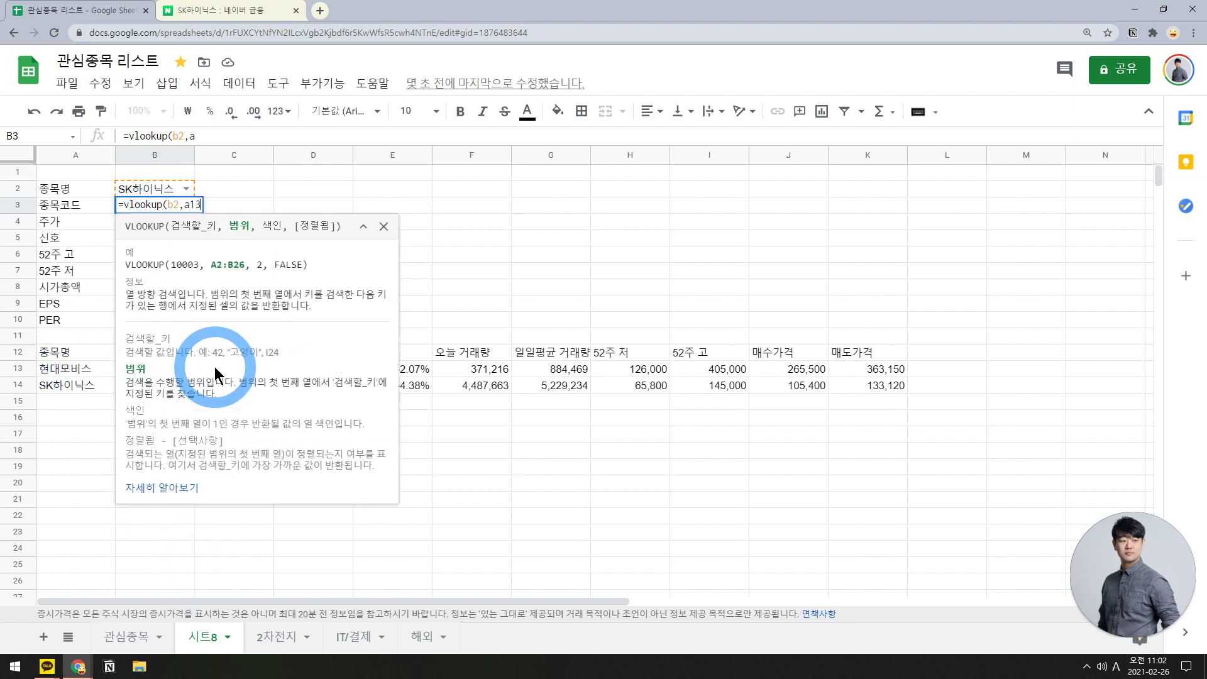
{"action": "type", "text": ":b"}
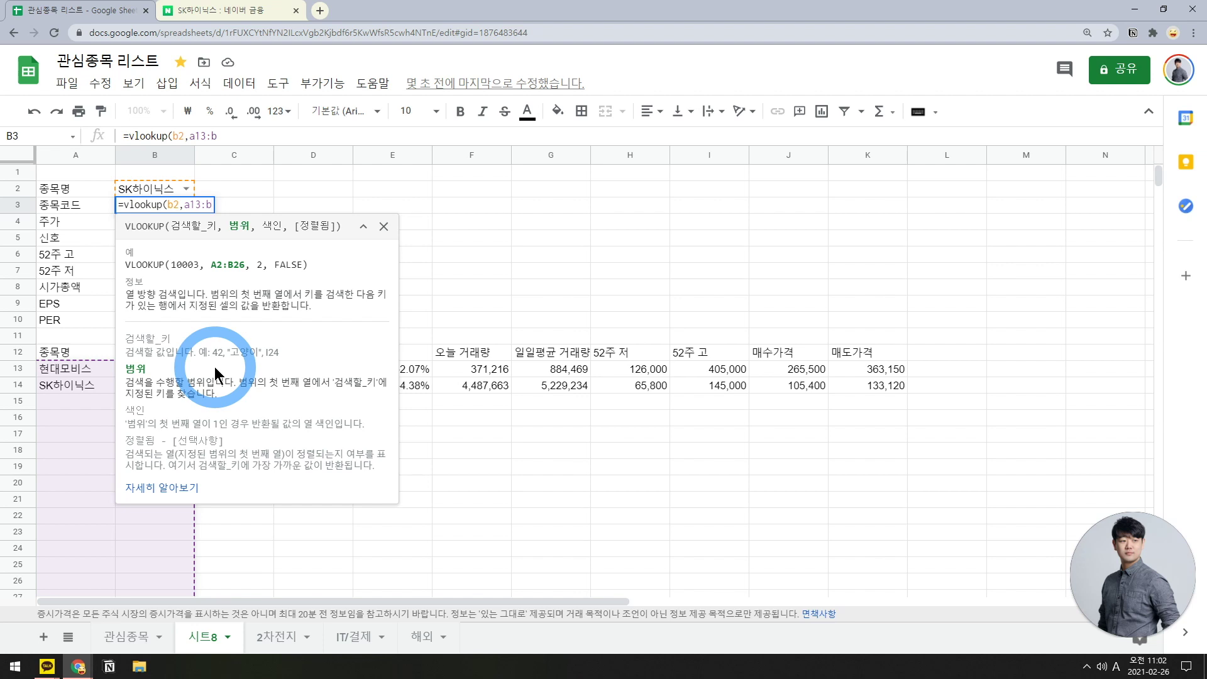
{"action": "type", "text": ","}
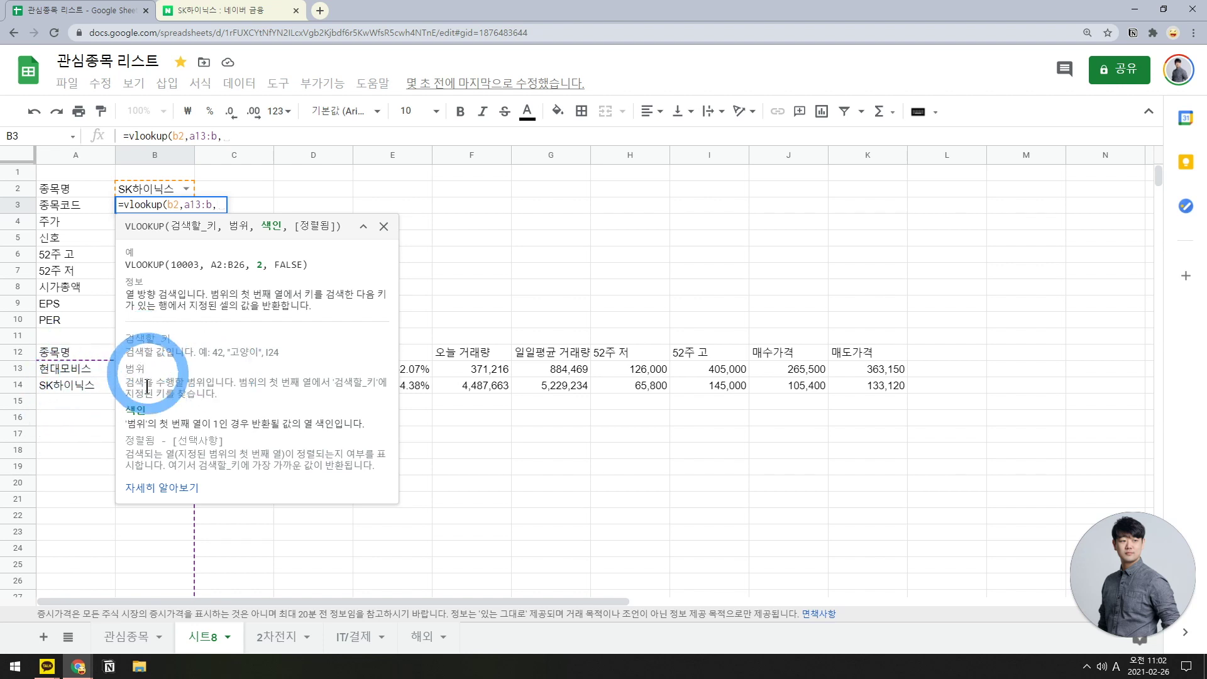
{"action": "type", "text": "2,"}
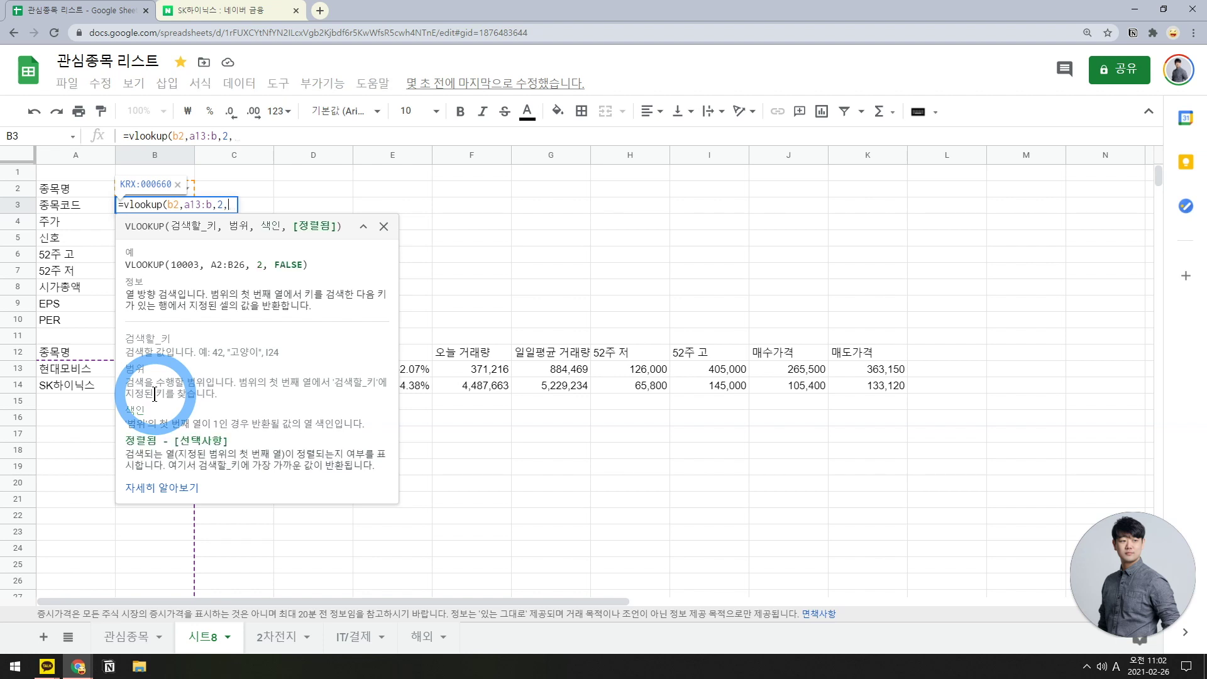
{"action": "type", "text": "0"}
{"action": "key", "text": "Return"}
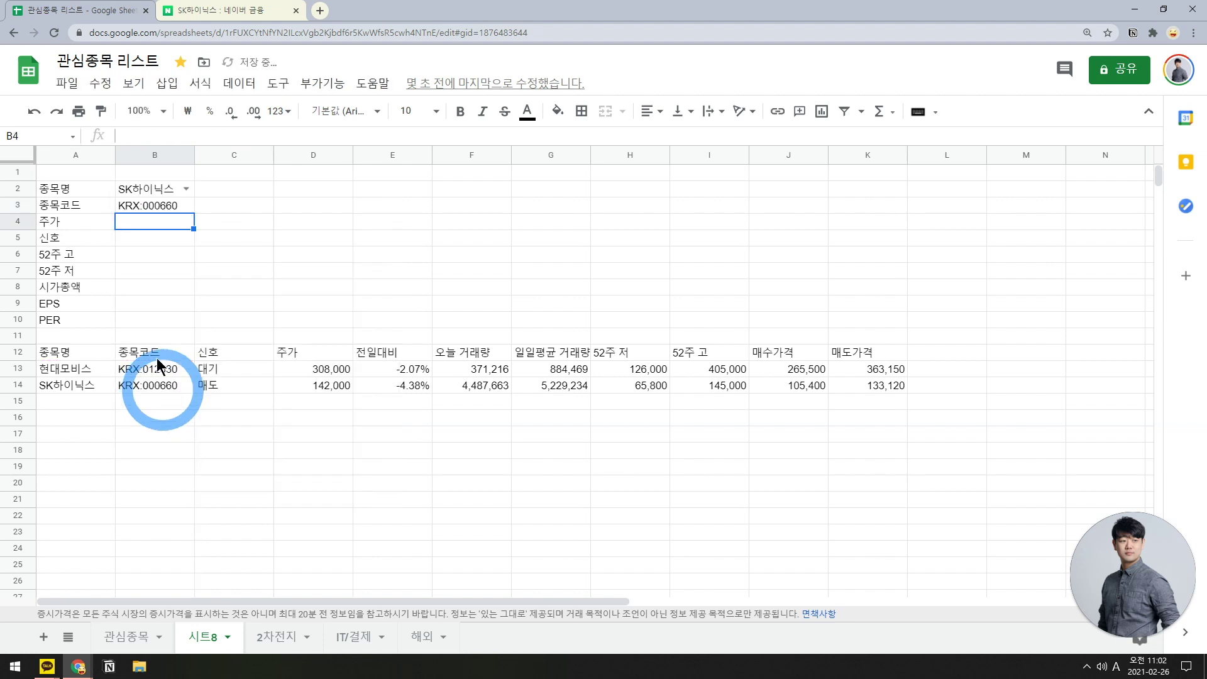
- Test the stock code lookup by choosing 현대모비스 in the B2 dropdown, and set it back to SK하이닉스
{"action": "left_click", "coordinate": [186, 188]}
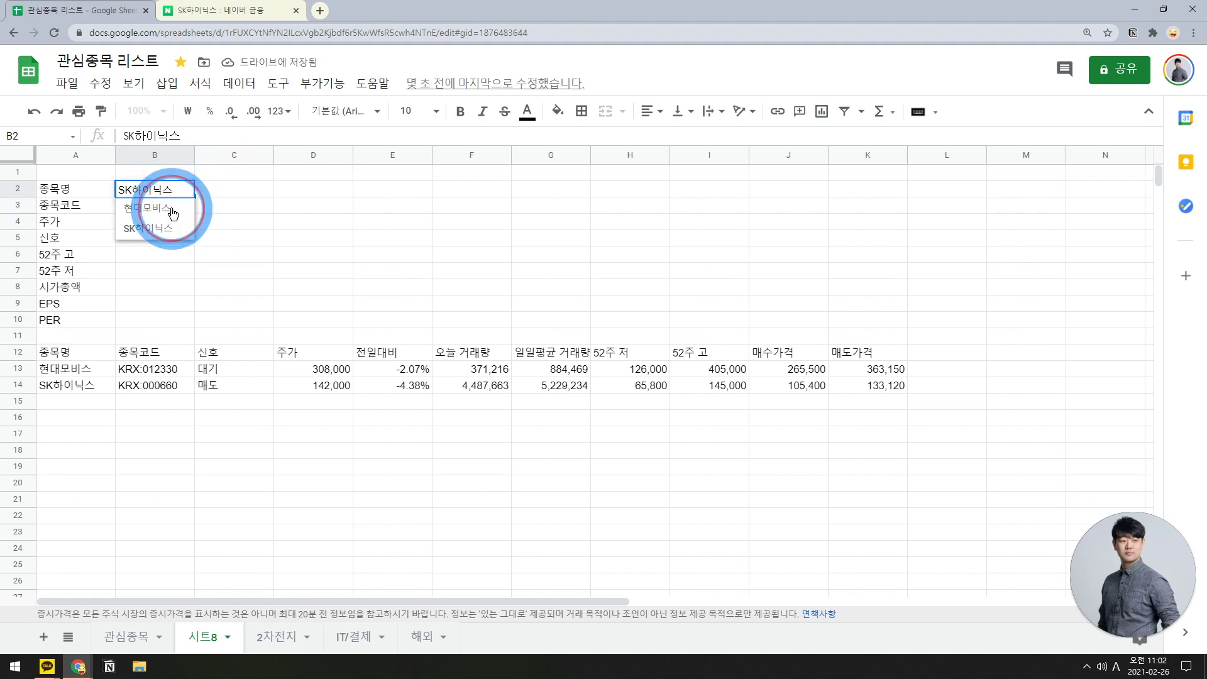
{"action": "left_click", "coordinate": [182, 208]}
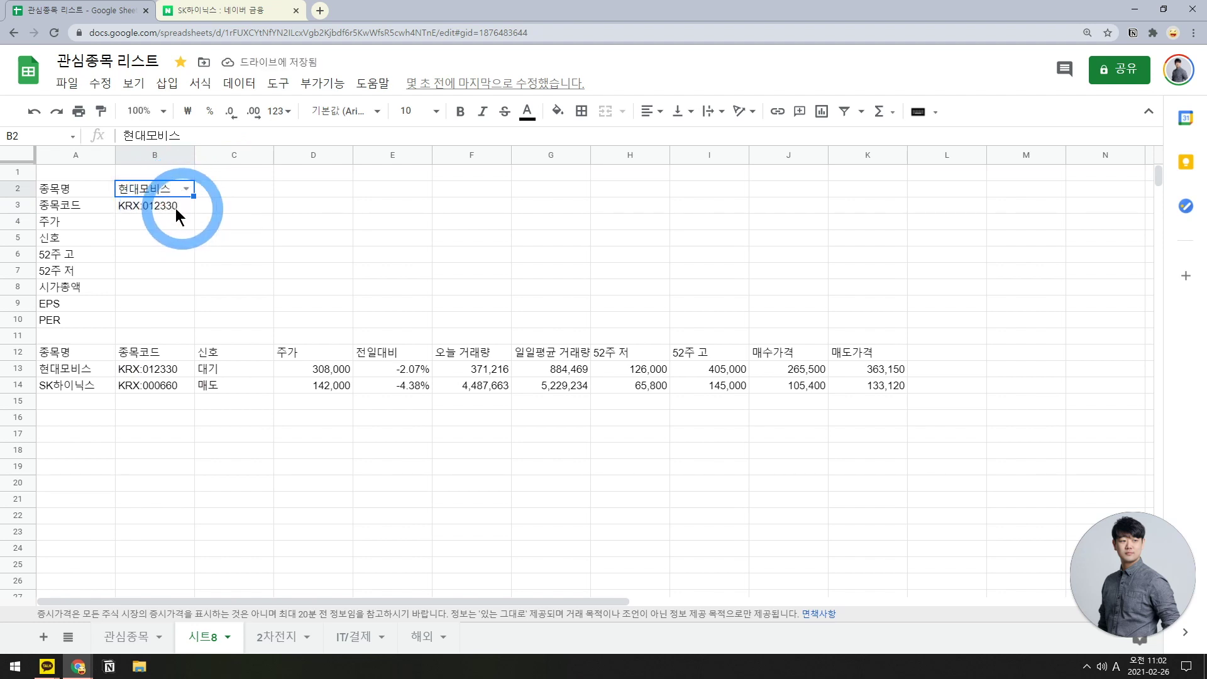
{"action": "left_click", "coordinate": [186, 190]}
{"action": "left_click", "coordinate": [176, 224]}
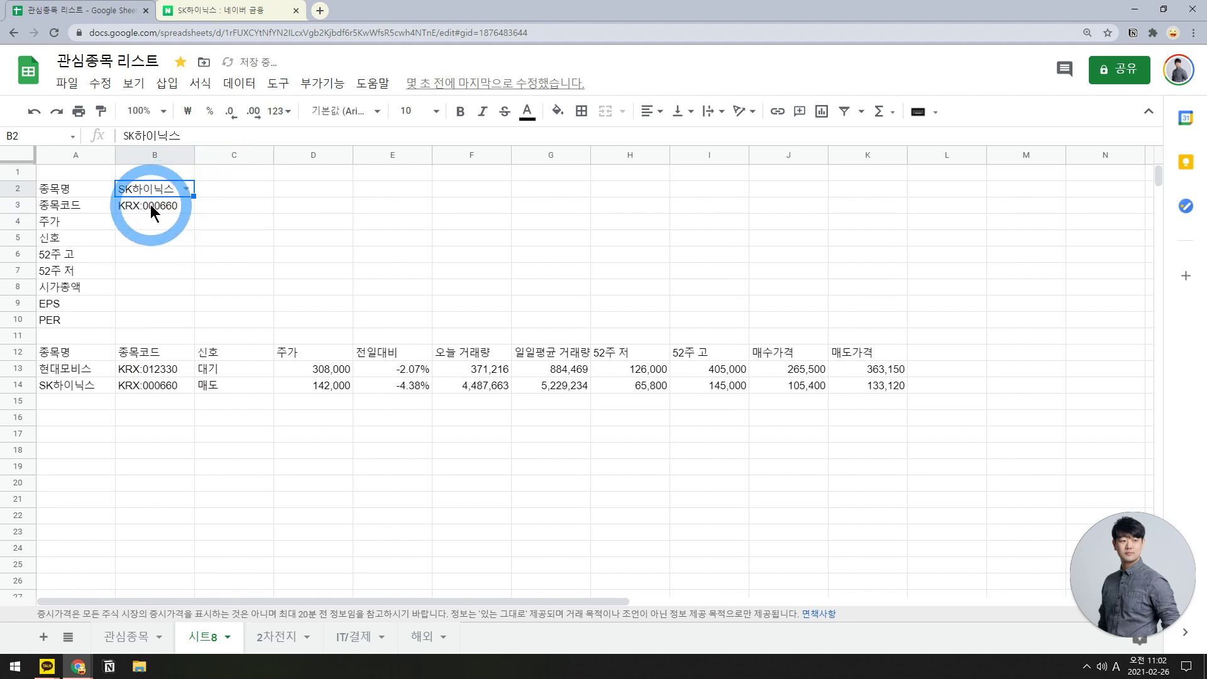
- Enter the price formula =GOOGLEFINANCE(B2,"price") in B4
{"action": "left_click", "coordinate": [151, 220]}
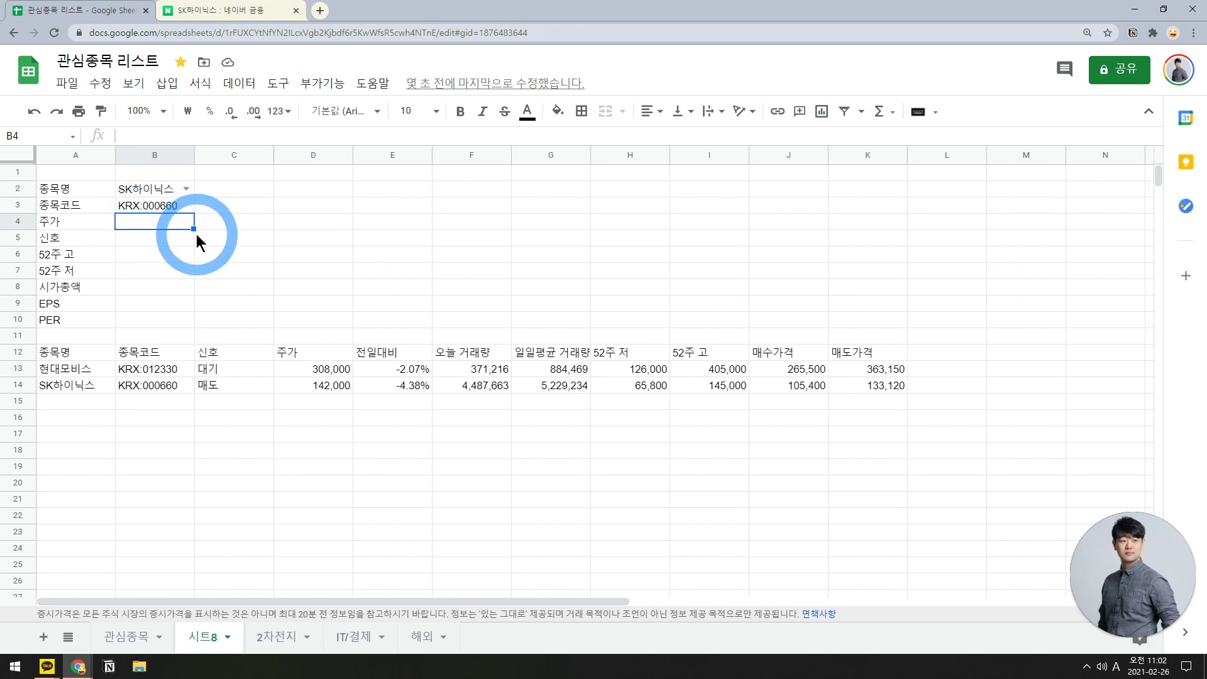
{"action": "type", "text": "=GOOGLEFINANCE("}
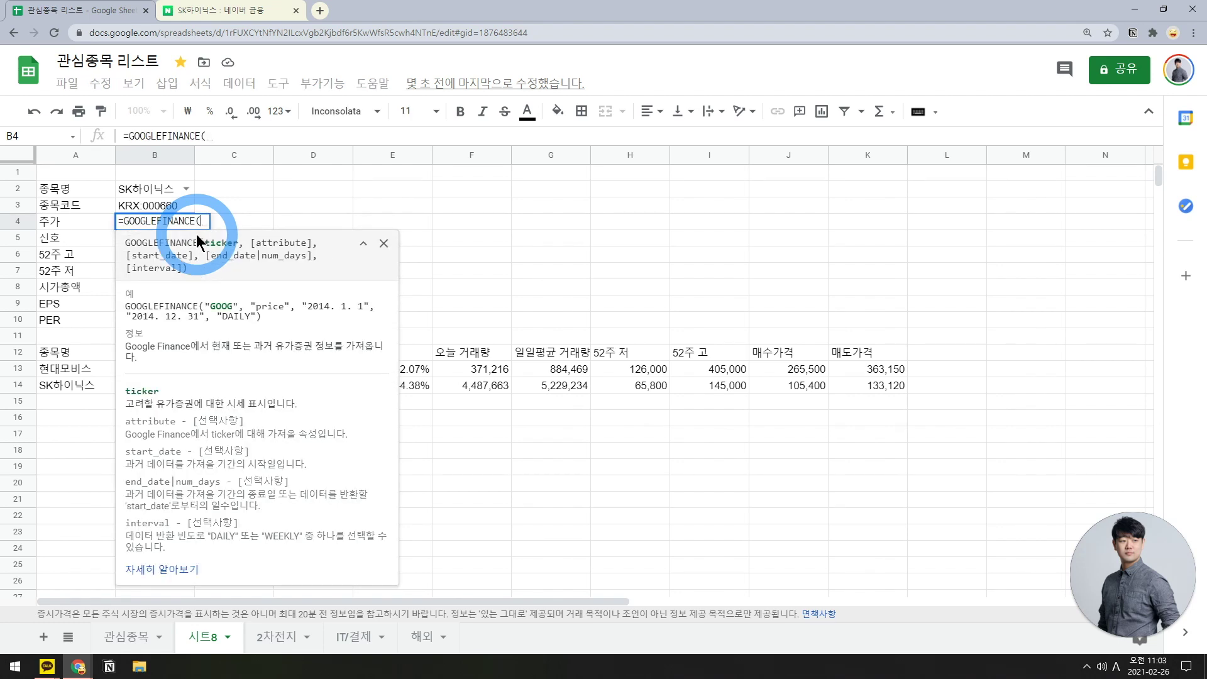
{"action": "type", "text": "b2,"}
{"action": "type", "text": "\"p"}
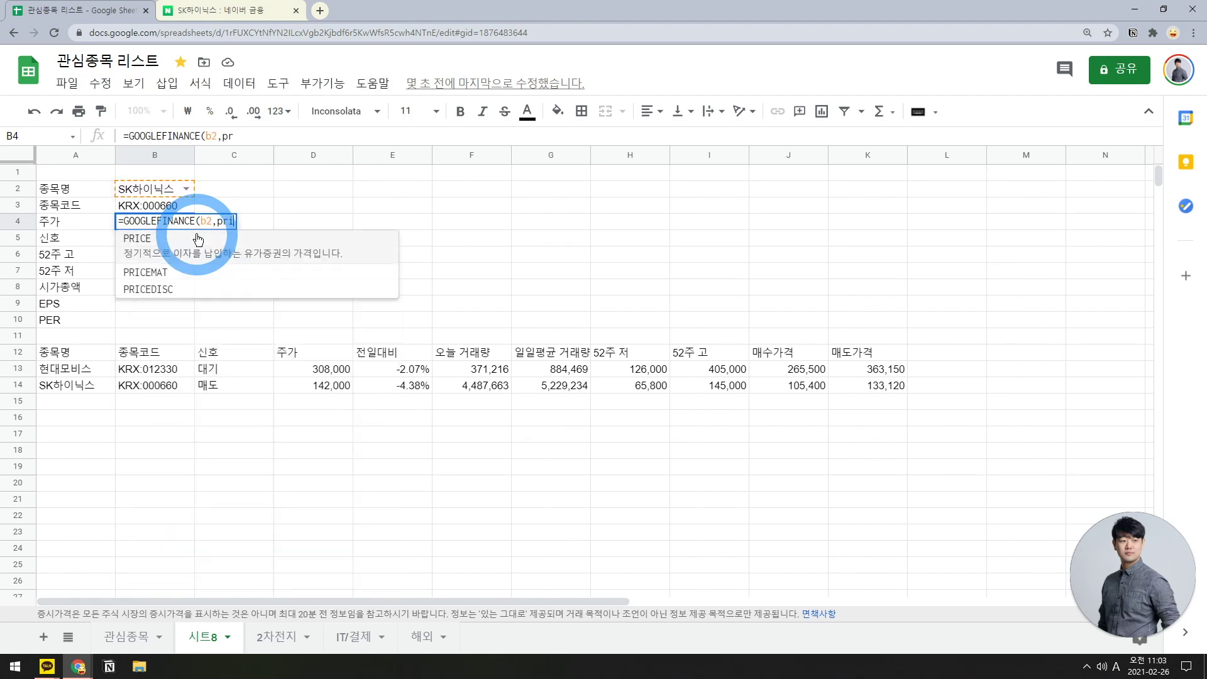
{"action": "type", "text": "rice\")"}
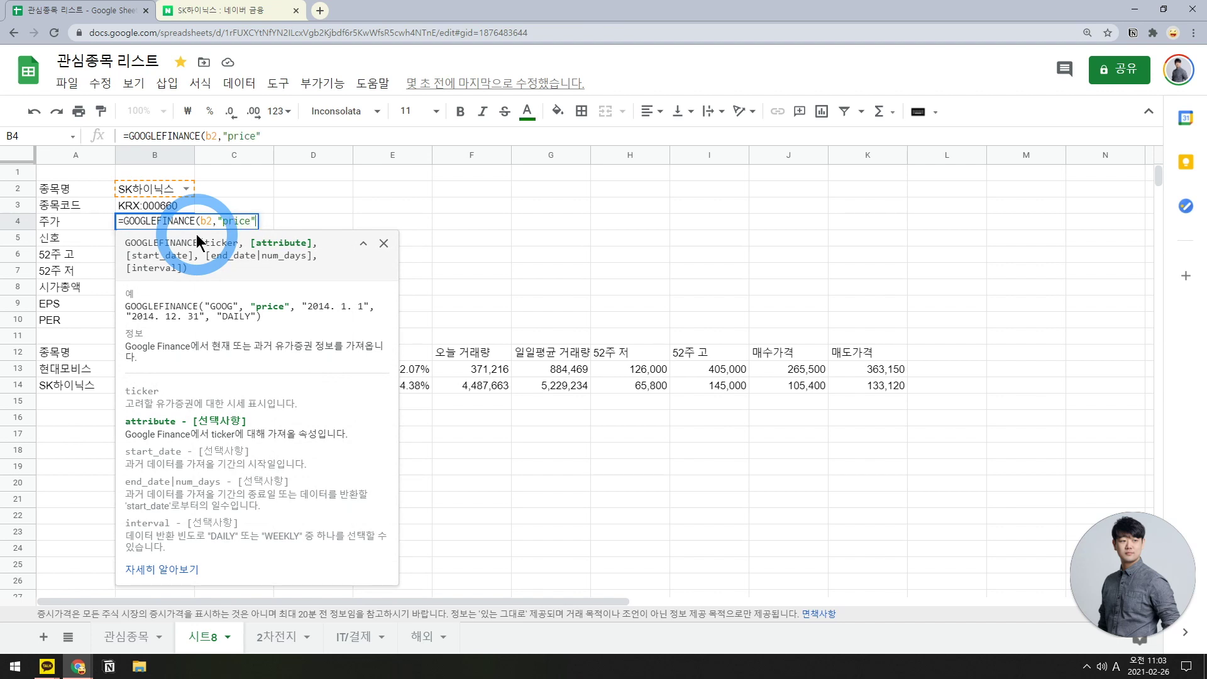
{"action": "key", "text": "Return"}
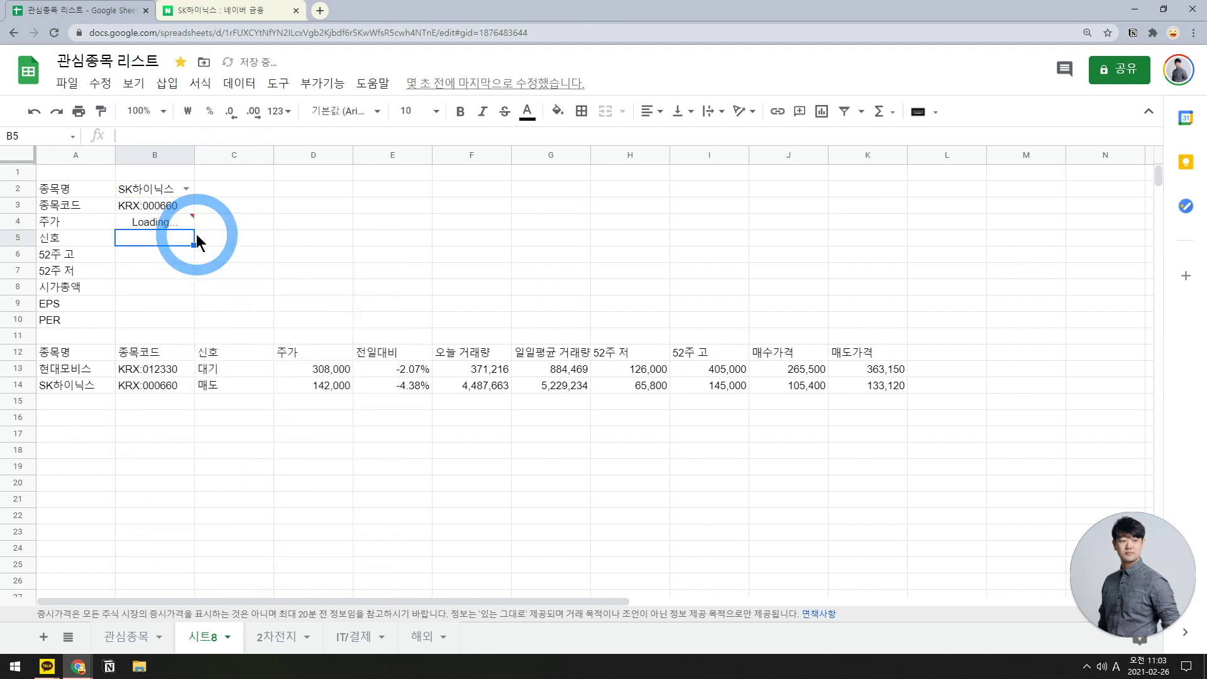
- Correct the ticker reference in B4's GOOGLEFINANCE formula to the stock code cell B3
{"action": "key", "text": "Up"}
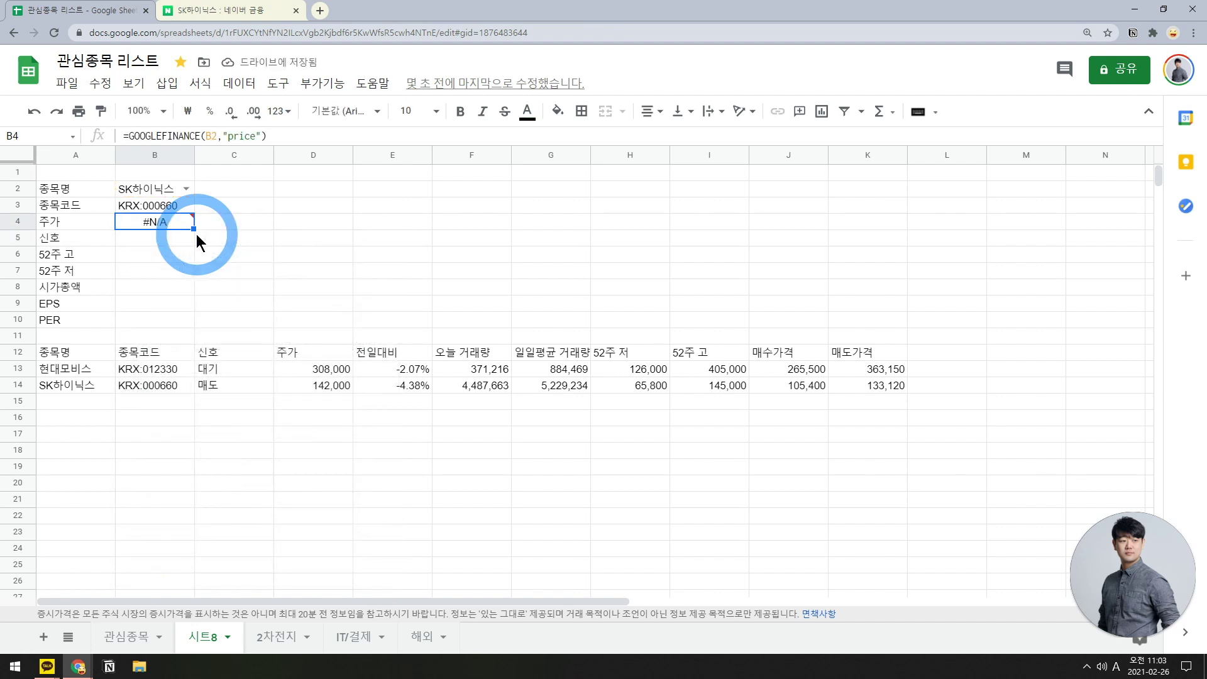
{"action": "left_click", "coordinate": [277, 136]}
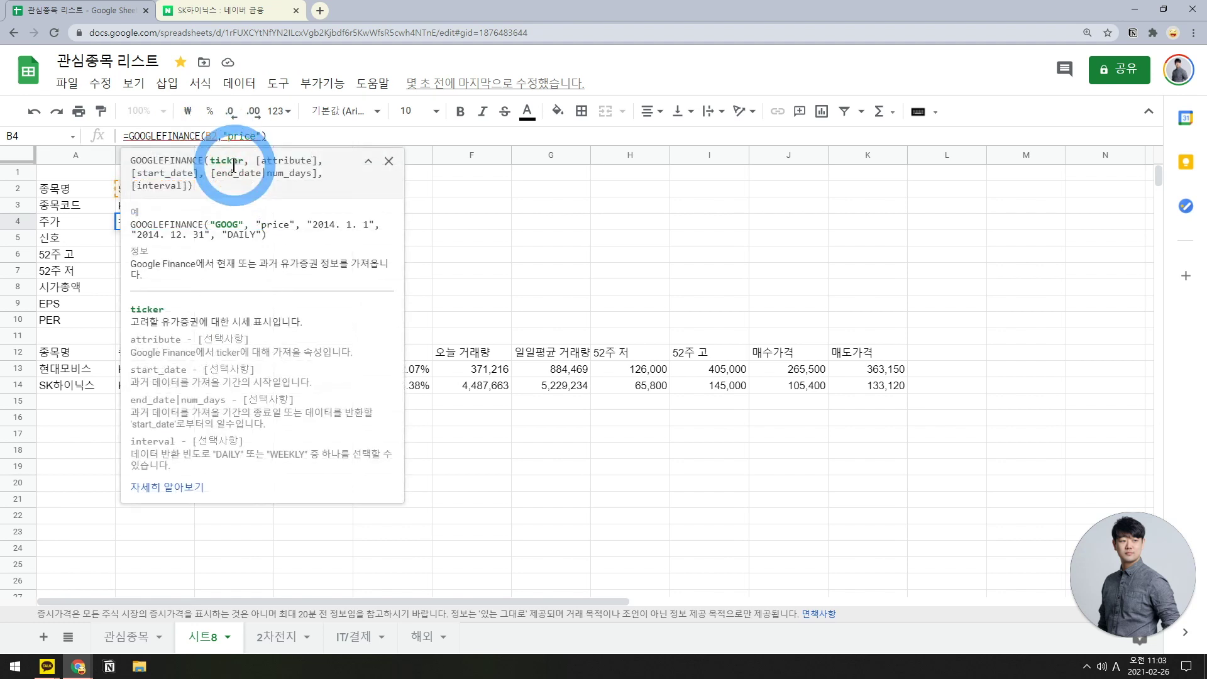
{"action": "key", "text": "Return"}
- Put the watchlist's 매도/매수/대기 IF formula into B5, with its ISBLANK check pointing to B3
{"action": "type", "text": "대기"}
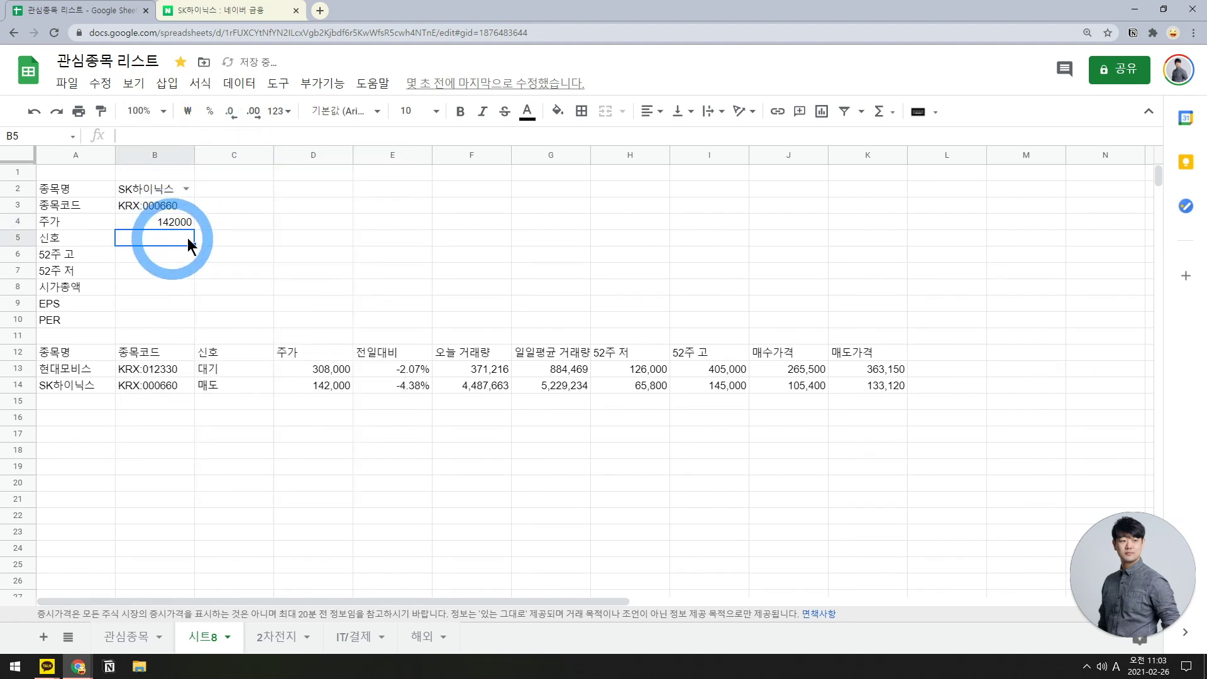
{"action": "key", "text": "Return"}
{"action": "left_click", "coordinate": [132, 241]}
{"action": "left_click", "coordinate": [298, 133]}
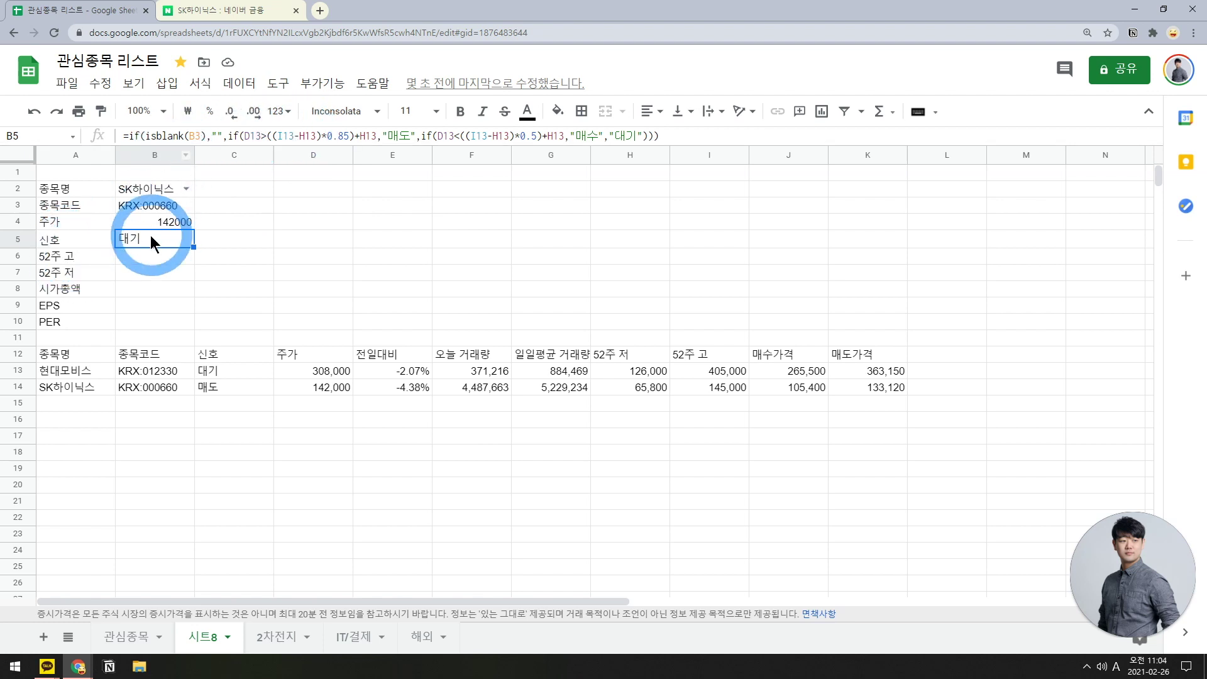
- Replace the price reference D13 in the 매도 condition of B5's formula with B4
{"action": "left_click", "coordinate": [206, 134]}
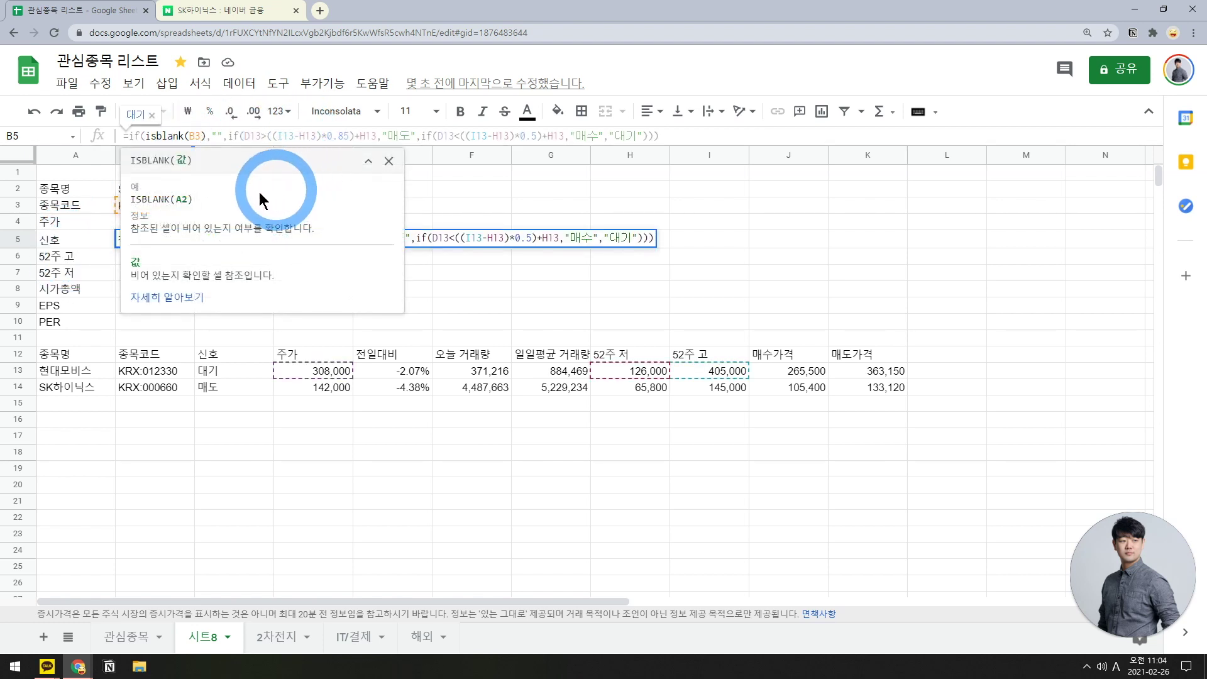
{"action": "left_click", "coordinate": [264, 136]}
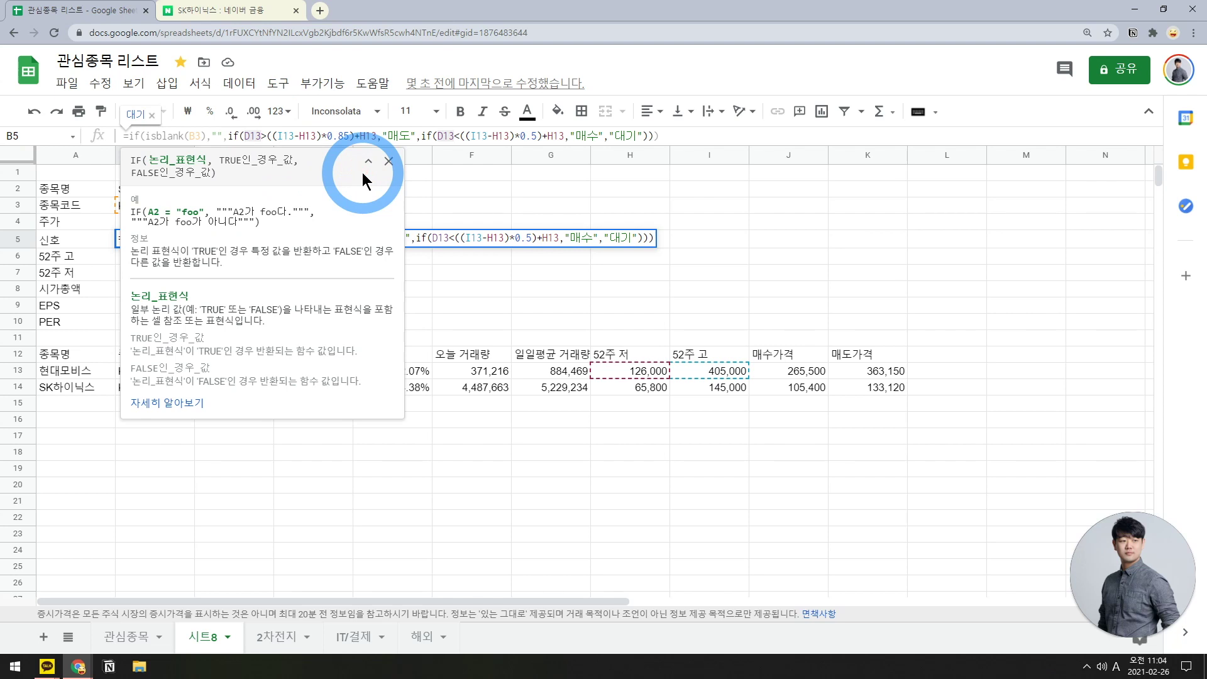
{"action": "key", "text": "BackSpace"}
{"action": "key", "text": "BackSpace"}
{"action": "key", "text": "BackSpace"}
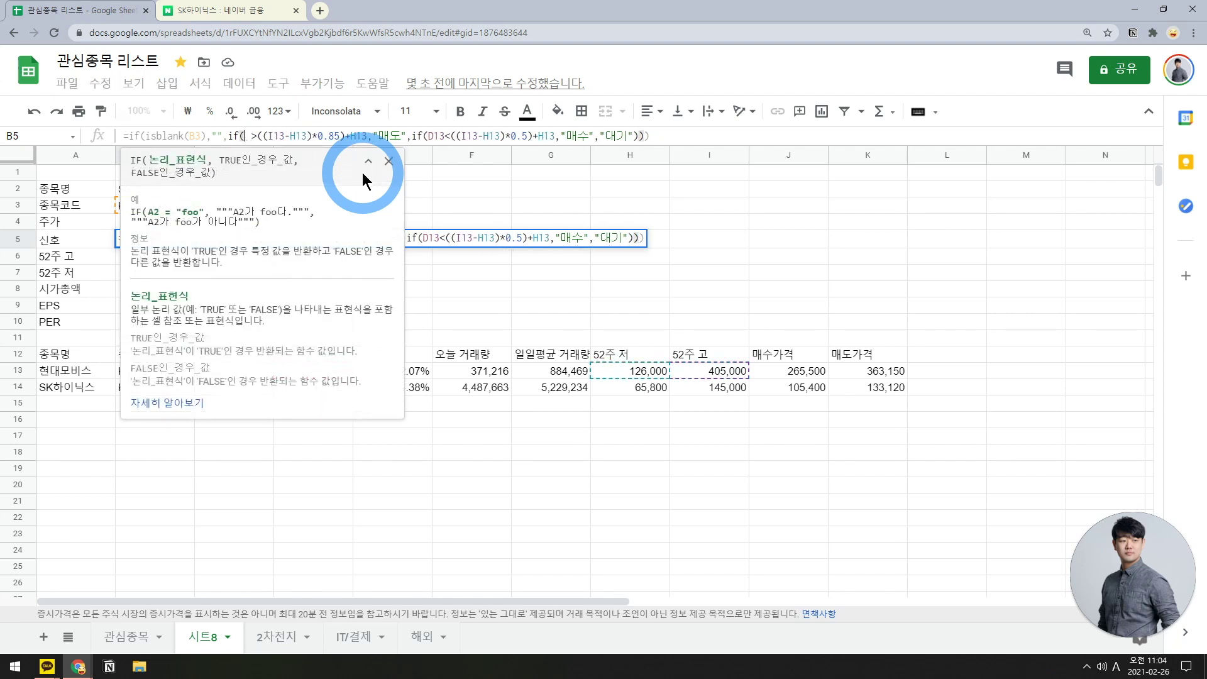
{"action": "type", "text": "b4"}
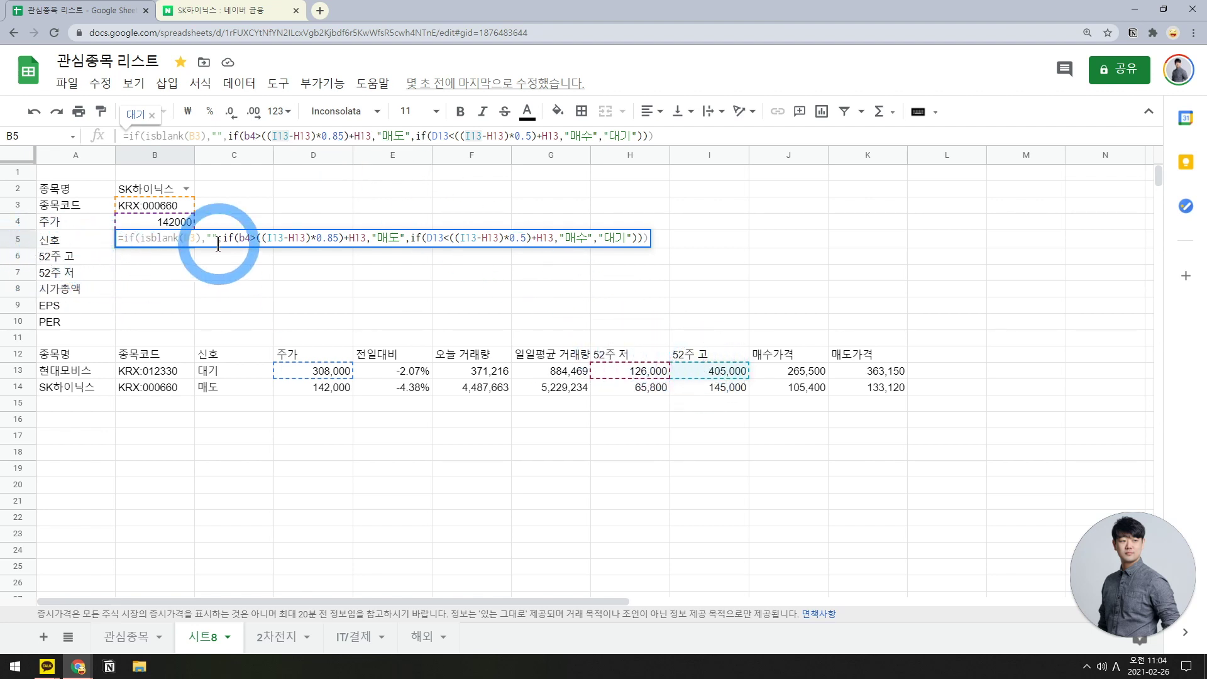
- Change the 매도 threshold in B5's formula to (B6-B7)*0.85+B7
{"action": "key", "text": "BackSpace"}
{"action": "key", "text": "BackSpace"}
{"action": "key", "text": "BackSpace"}
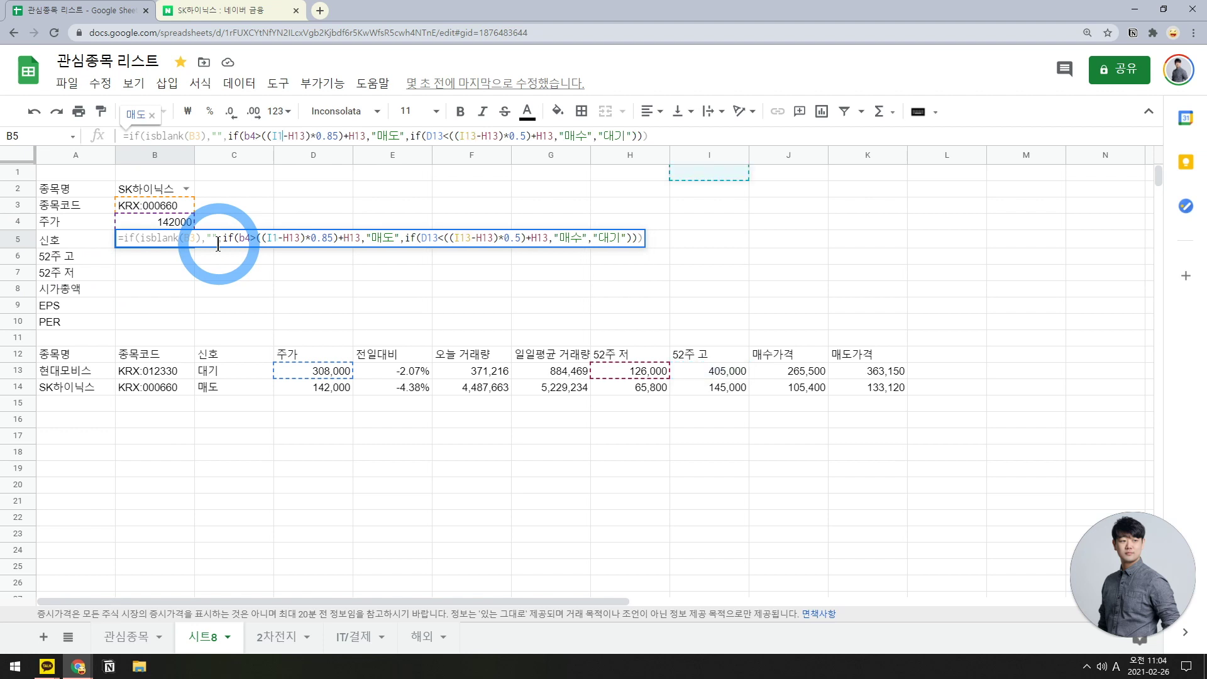
{"action": "type", "text": "b6"}
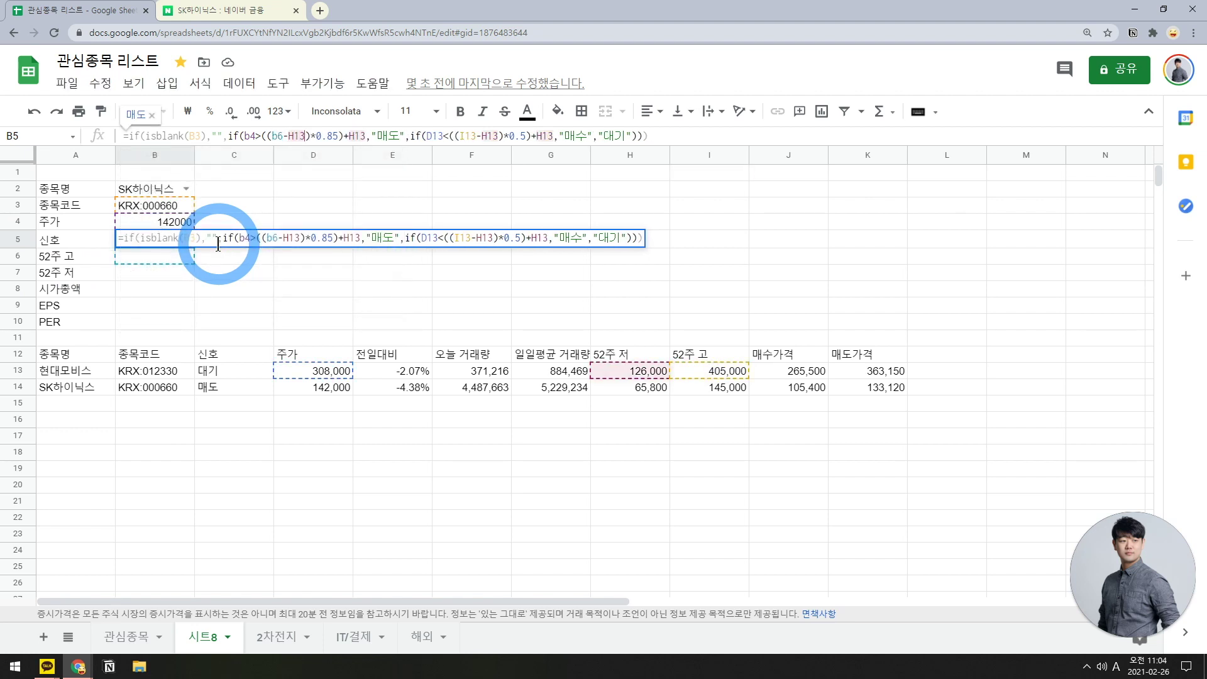
{"action": "key", "text": "BackSpace"}
{"action": "key", "text": "BackSpace"}
{"action": "key", "text": "BackSpace"}
{"action": "type", "text": "b7"}
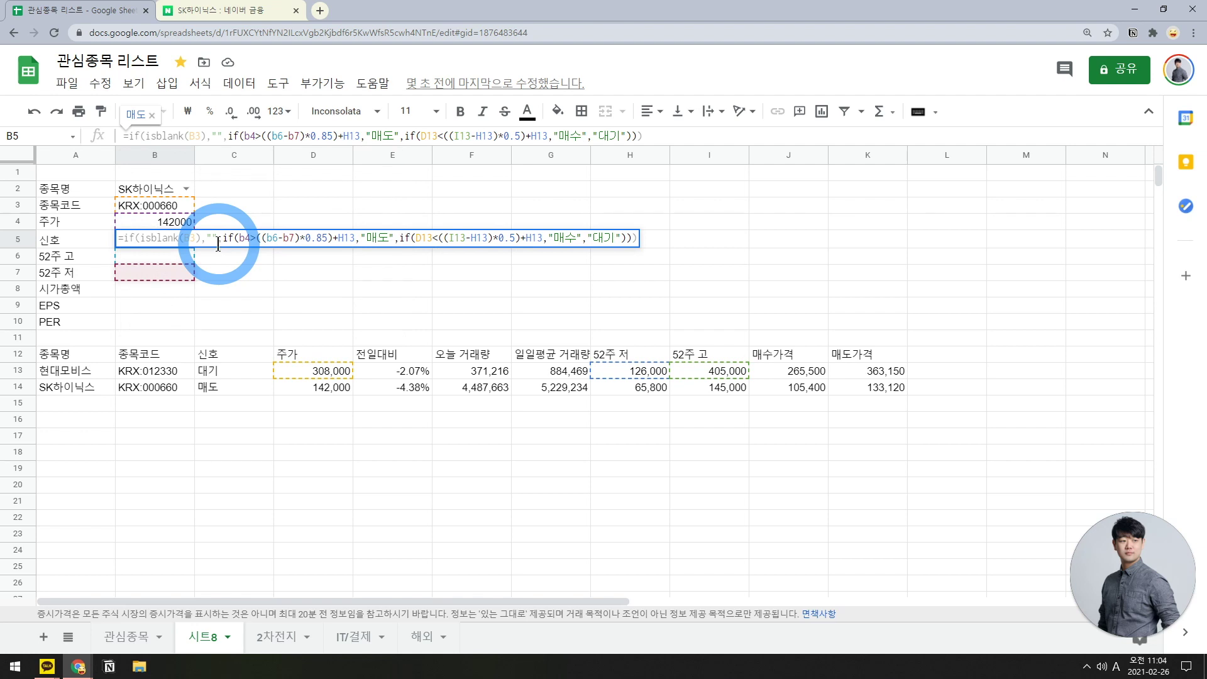
{"action": "key", "text": "BackSpace"}
{"action": "key", "text": "BackSpace"}
{"action": "key", "text": "BackSpace"}
{"action": "type", "text": "b76"}
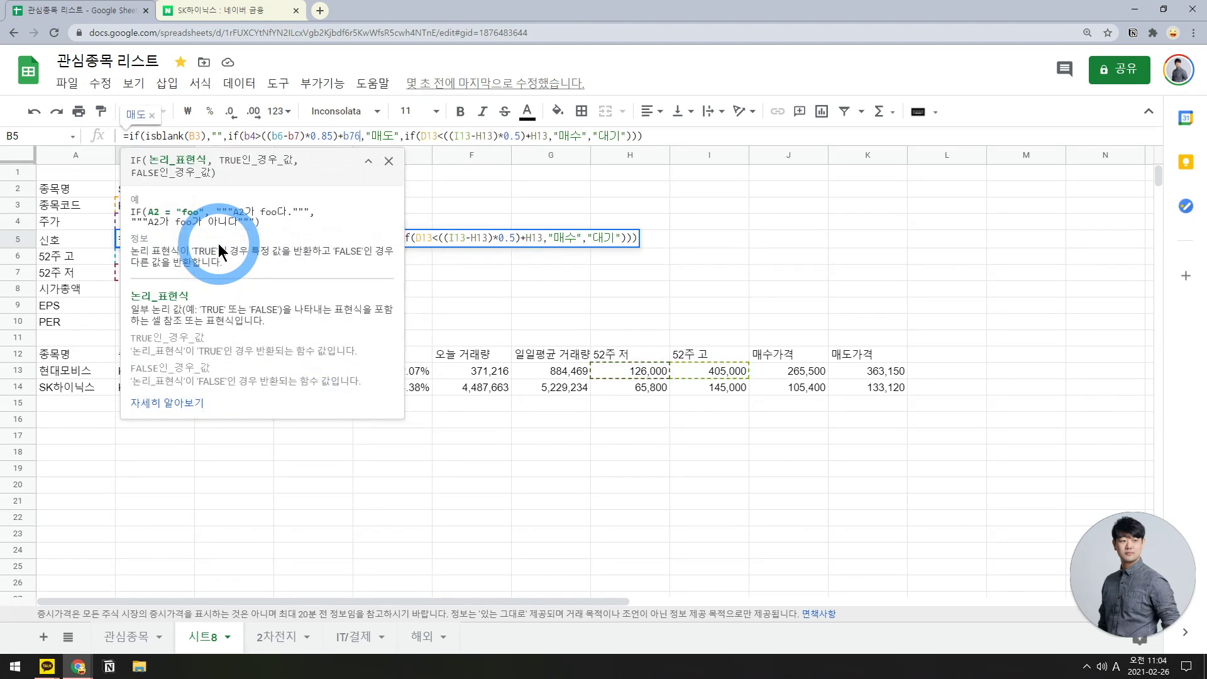
{"action": "key", "text": "BackSpace"}
- Replace the price reference D13 in the 매수 condition of B5's formula with B4
{"action": "key", "text": "Right"}
{"action": "key", "text": "Right"}
{"action": "key", "text": "Right"}
{"action": "key", "text": "Right"}
{"action": "key", "text": "Right"}
{"action": "key", "text": "Right"}
{"action": "key", "text": "Right"}
{"action": "key", "text": "Right"}
{"action": "key", "text": "Right"}
{"action": "key", "text": "Right"}
{"action": "key", "text": "Right"}
{"action": "key", "text": "Right"}
{"action": "key", "text": "BackSpace"}
{"action": "key", "text": "BackSpace"}
{"action": "key", "text": "BackSpace"}
{"action": "type", "text": "b4"}
- Change the 매수 threshold in B5's formula to (B6-B7)*0.5+B7 and commit the formula
{"action": "key", "text": "Right"}
{"action": "key", "text": "Right"}
{"action": "key", "text": "Right"}
{"action": "key", "text": "Right"}
{"action": "key", "text": "Right"}
{"action": "key", "text": "Right"}
{"action": "key", "text": "BackSpace"}
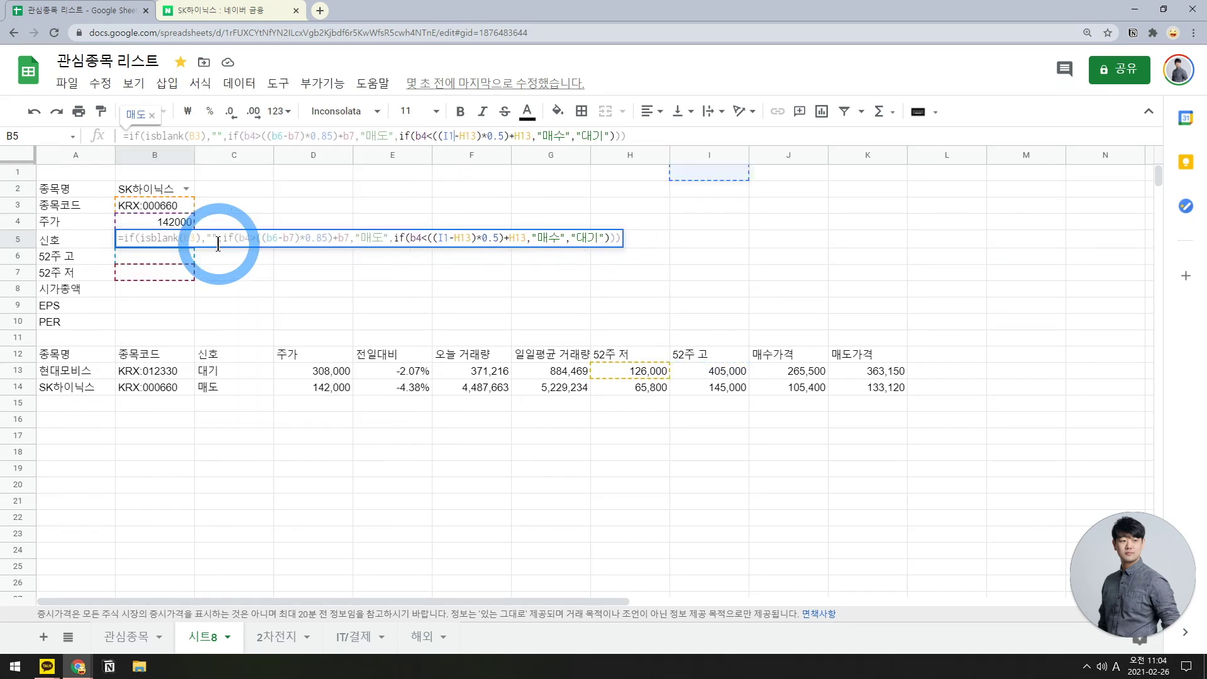
{"action": "key", "text": "BackSpace"}
{"action": "key", "text": "BackSpace"}
{"action": "type", "text": "b6"}
{"action": "key", "text": "Right"}
{"action": "key", "text": "BackSpace"}
{"action": "key", "text": "BackSpace"}
{"action": "key", "text": "BackSpace"}
{"action": "type", "text": "b7"}
{"action": "key", "text": "Right"}
{"action": "key", "text": "Right"}
{"action": "key", "text": "Right"}
{"action": "key", "text": "Right"}
{"action": "key", "text": "Right"}
{"action": "key", "text": "Right"}
{"action": "key", "text": "Right"}
{"action": "key", "text": "Right"}
{"action": "key", "text": "Right"}
{"action": "key", "text": "Right"}
{"action": "key", "text": "BackSpace"}
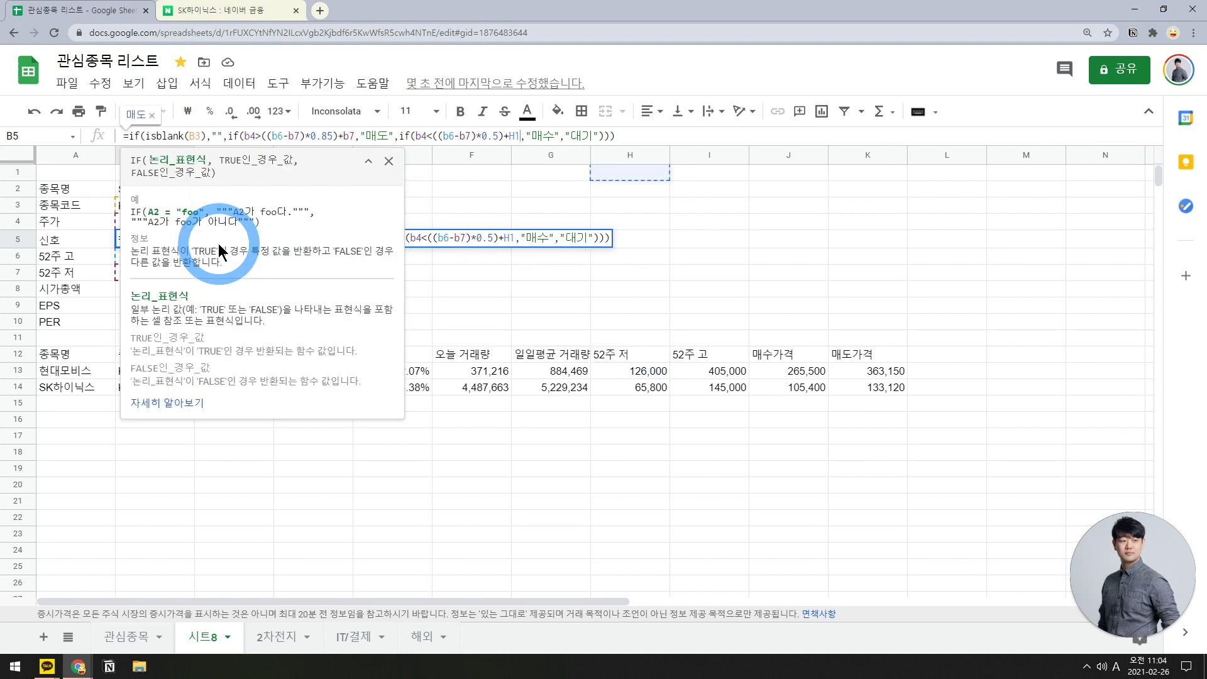
{"action": "key", "text": "BackSpace"}
{"action": "key", "text": "BackSpace"}
{"action": "type", "text": "b7"}
{"action": "key", "text": "Return"}
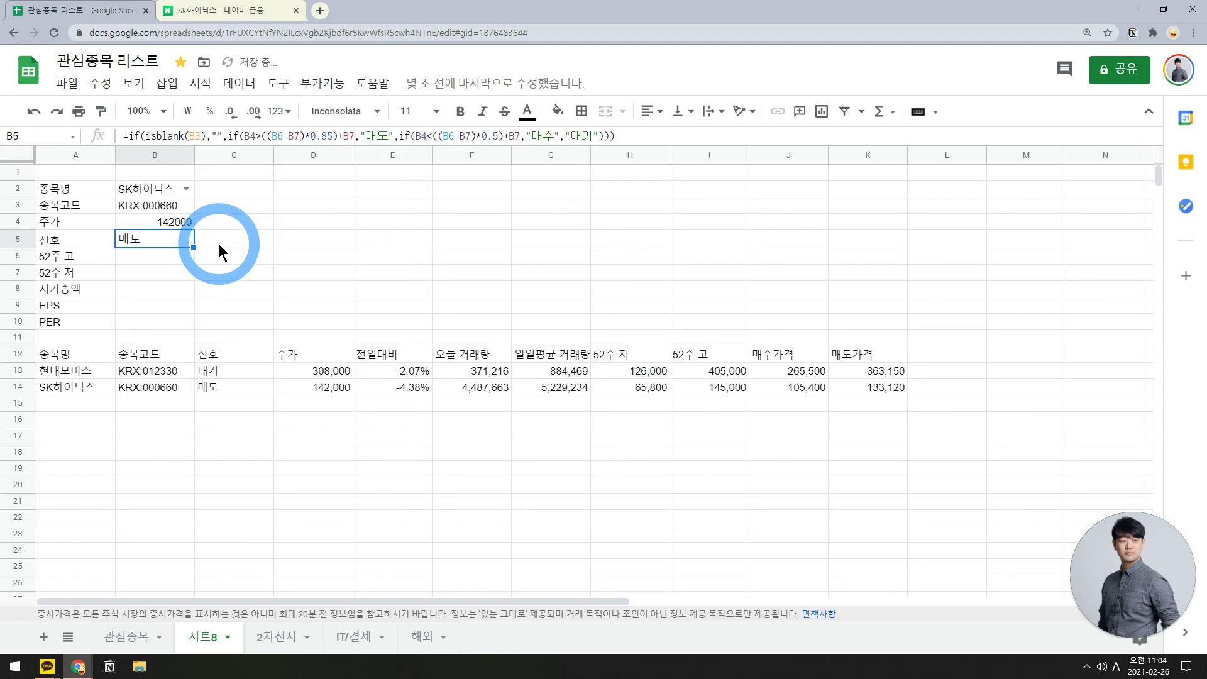
- Set the stock in the B2 dropdown to 현대모비스
{"action": "left_click", "coordinate": [186, 188]}
{"action": "left_click", "coordinate": [262, 254]}
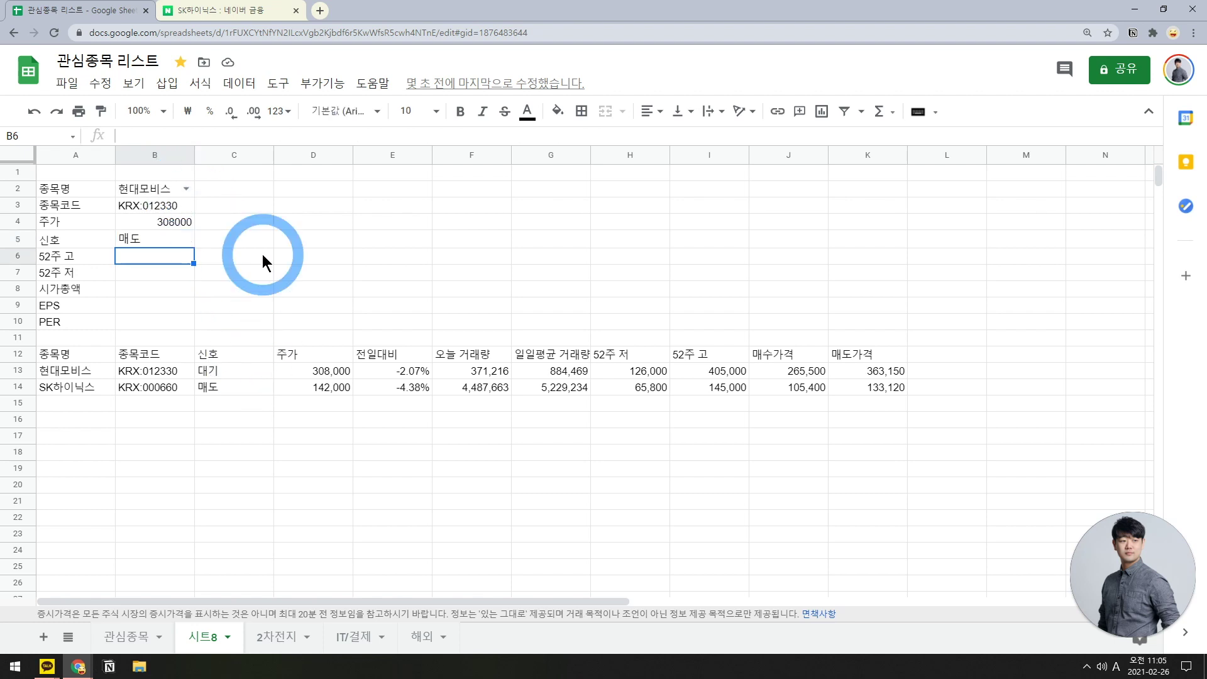
- Enter =GOOGLEFINANCE(B3,"HIGH52") in B6 to fetch the stock's 52-week high
{"action": "type", "text": "=goo"}
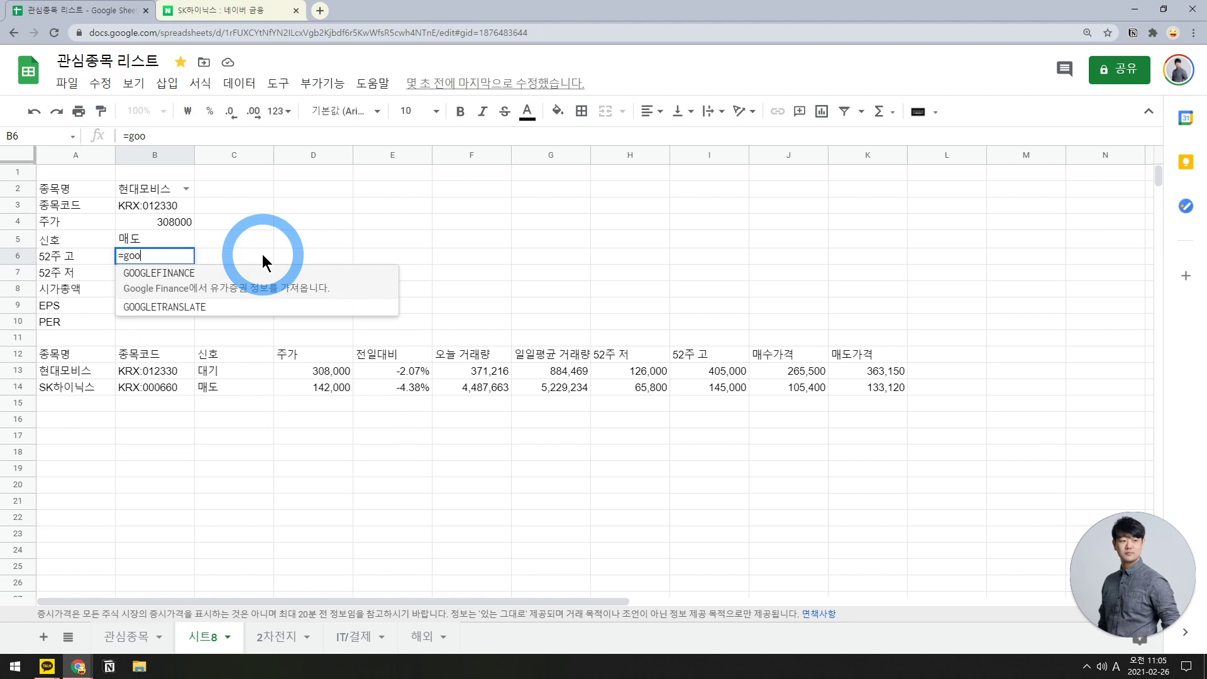
{"action": "key", "text": "Tab"}
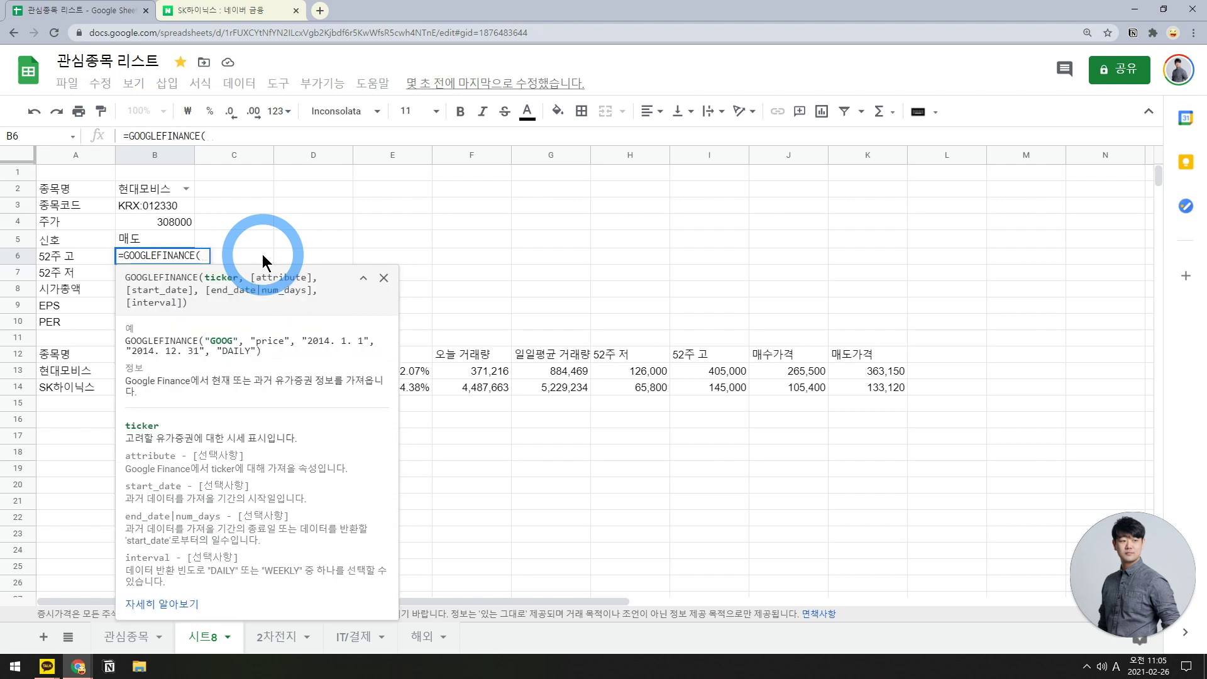
{"action": "type", "text": "b3,H"}
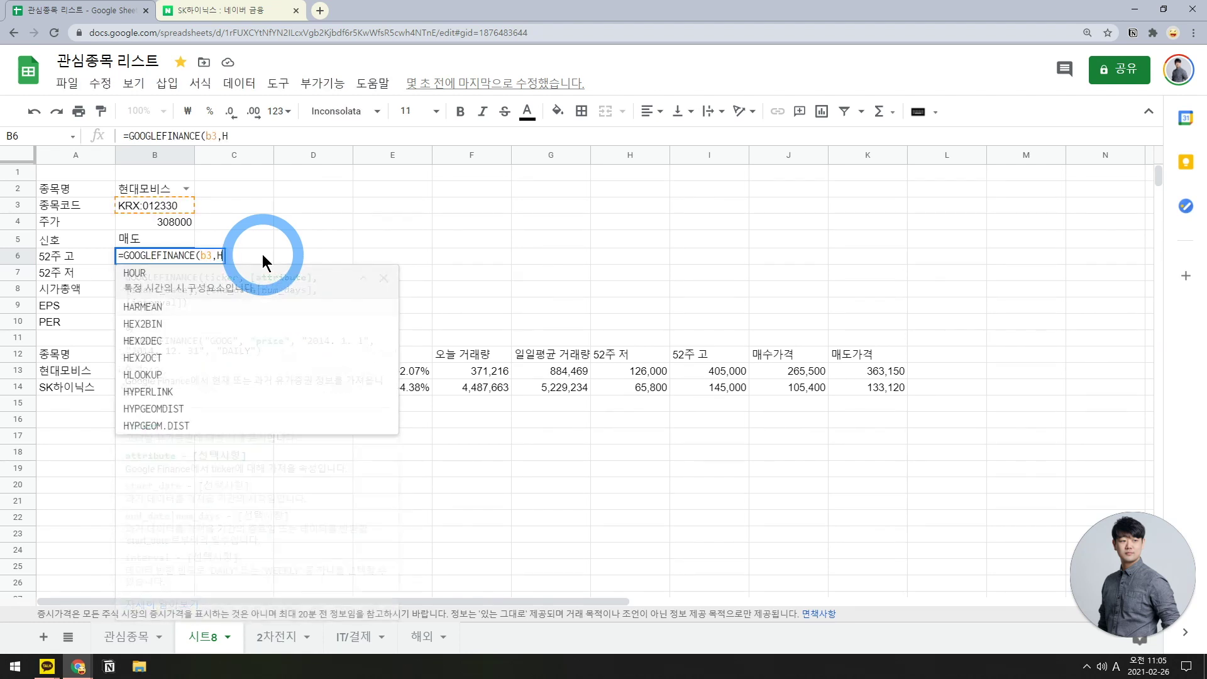
{"action": "key", "text": "BackSpace"}
{"action": "type", "text": "\"HIGH"}
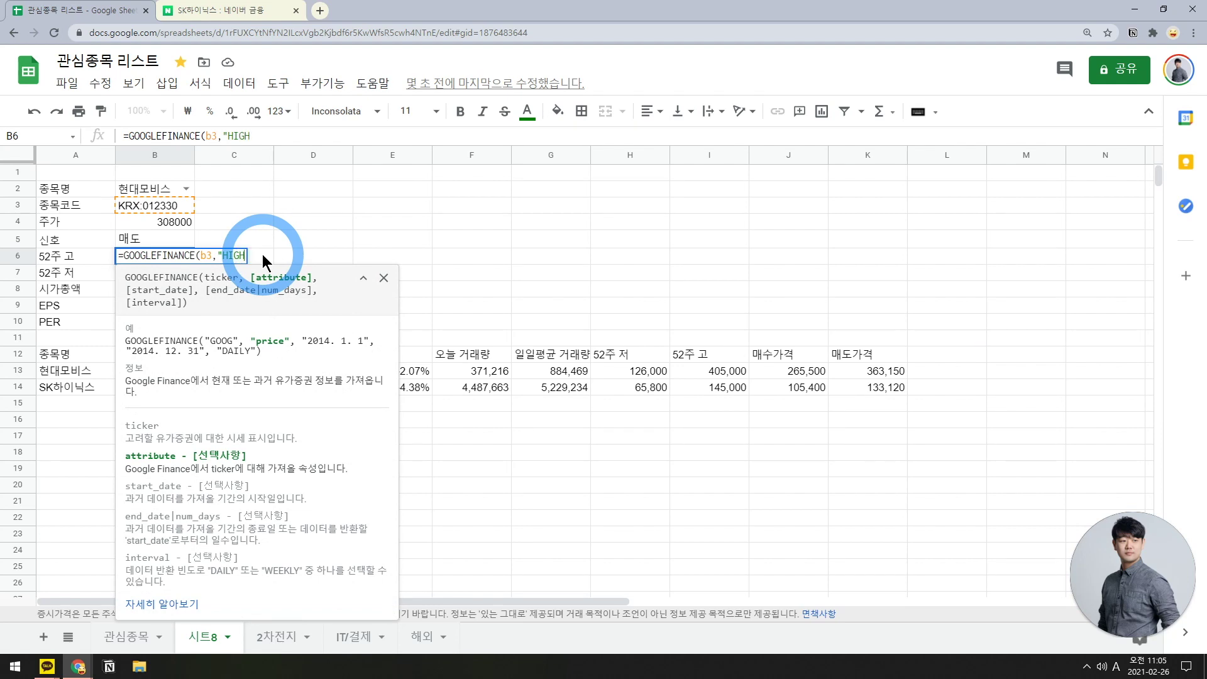
{"action": "type", "text": "52\")"}
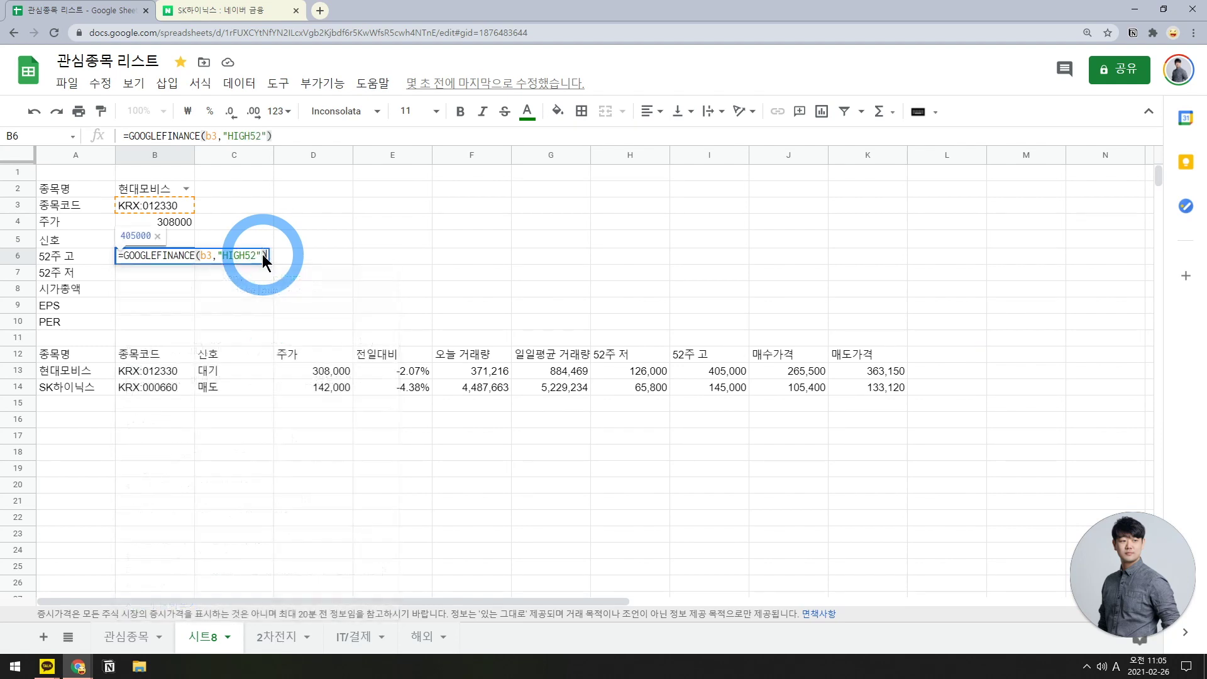
{"action": "key", "text": "Return"}
- Enter =GOOGLEFINANCE(B3,"LOW52") in B7 to fetch the stock's 52-week low
{"action": "type", "text": "="}
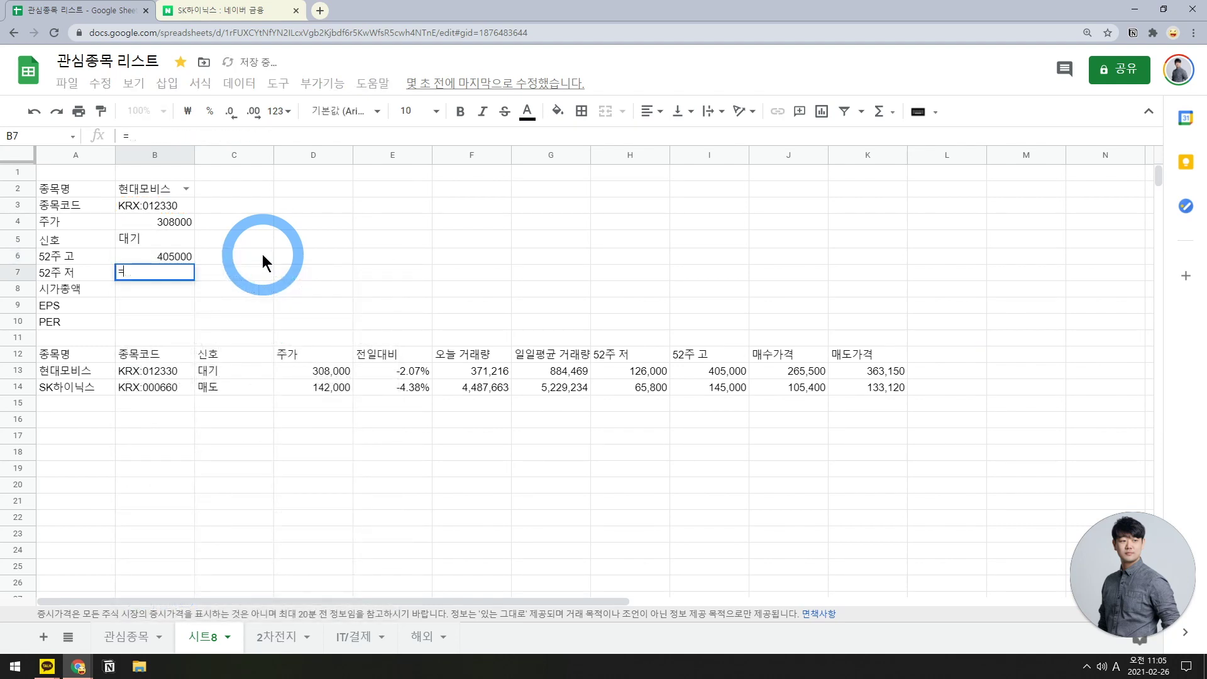
{"action": "type", "text": "googl"}
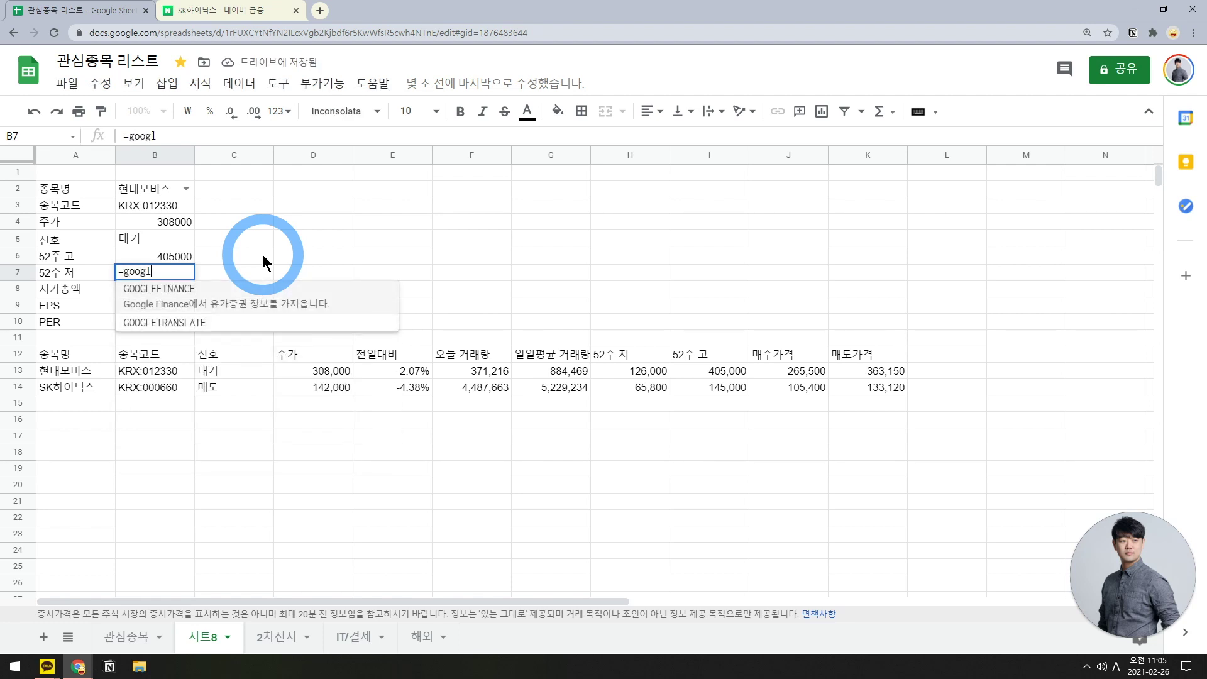
{"action": "key", "text": "Tab"}
{"action": "type", "text": "b3,\"LOW52\")"}
{"action": "key", "text": "Return"}
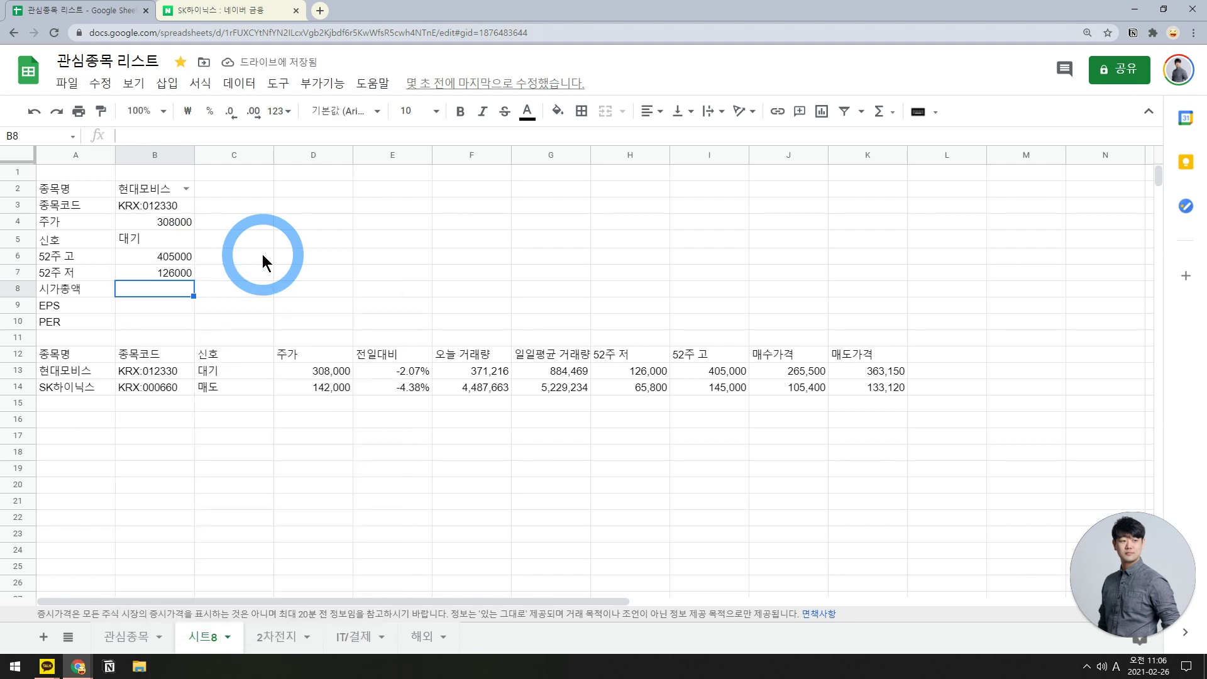
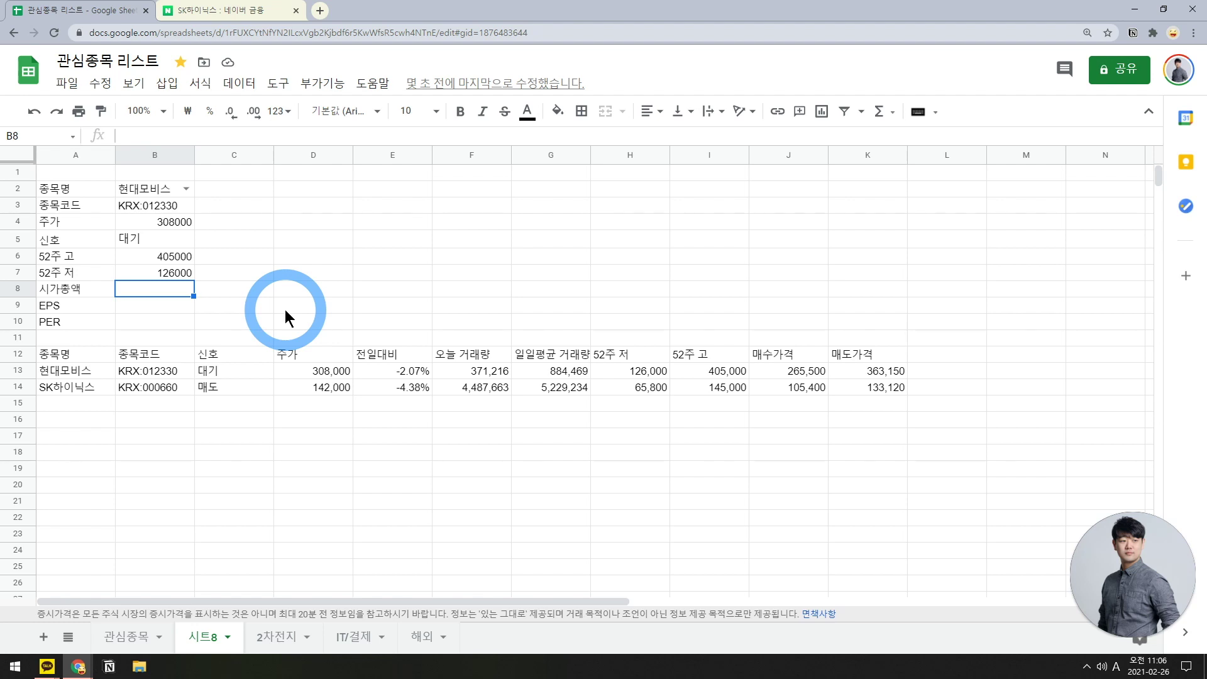
- Enter =GOOGLEFINANCE(B3,"marketcap") in B8 to fetch the stock's market capitalisation
{"action": "type", "text": "=GOOGLEFINANCE("}
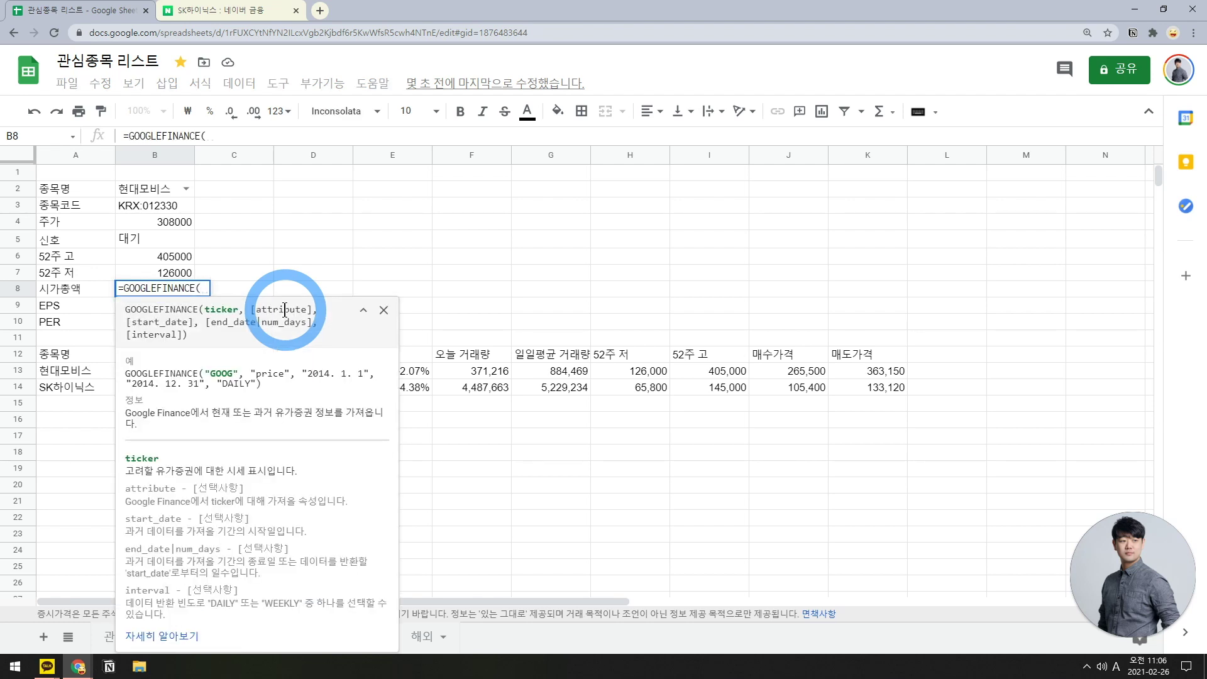
{"action": "type", "text": "b3,"}
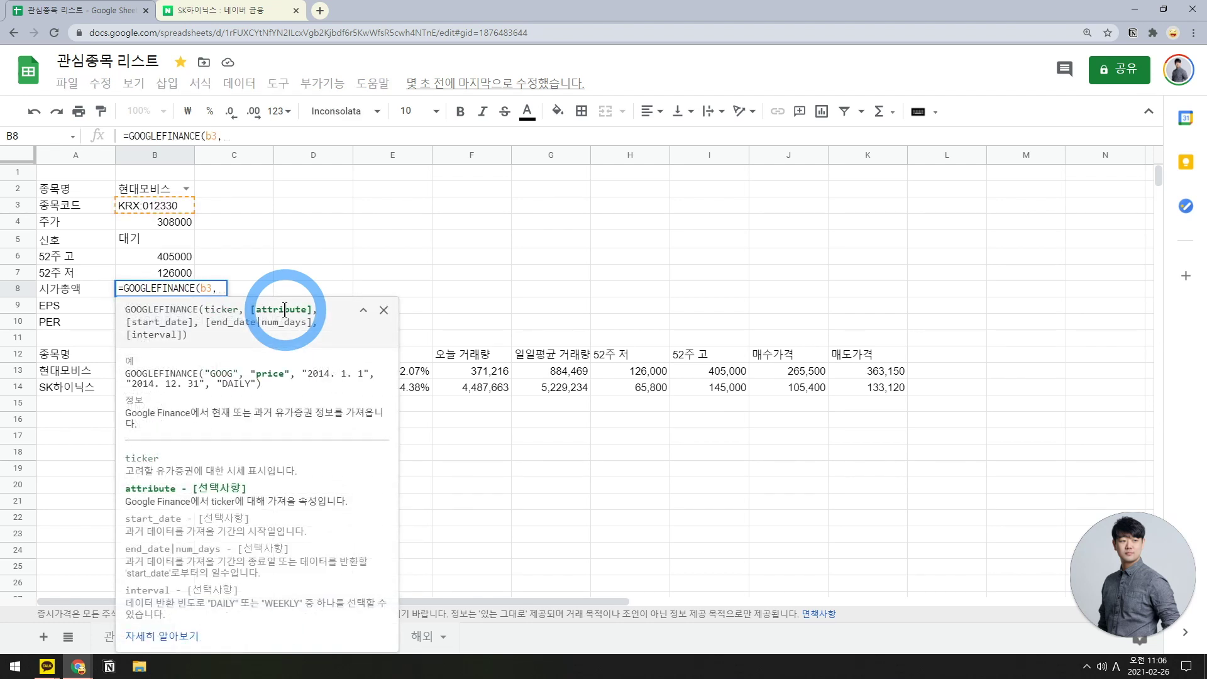
{"action": "type", "text": "\"marketcap"}
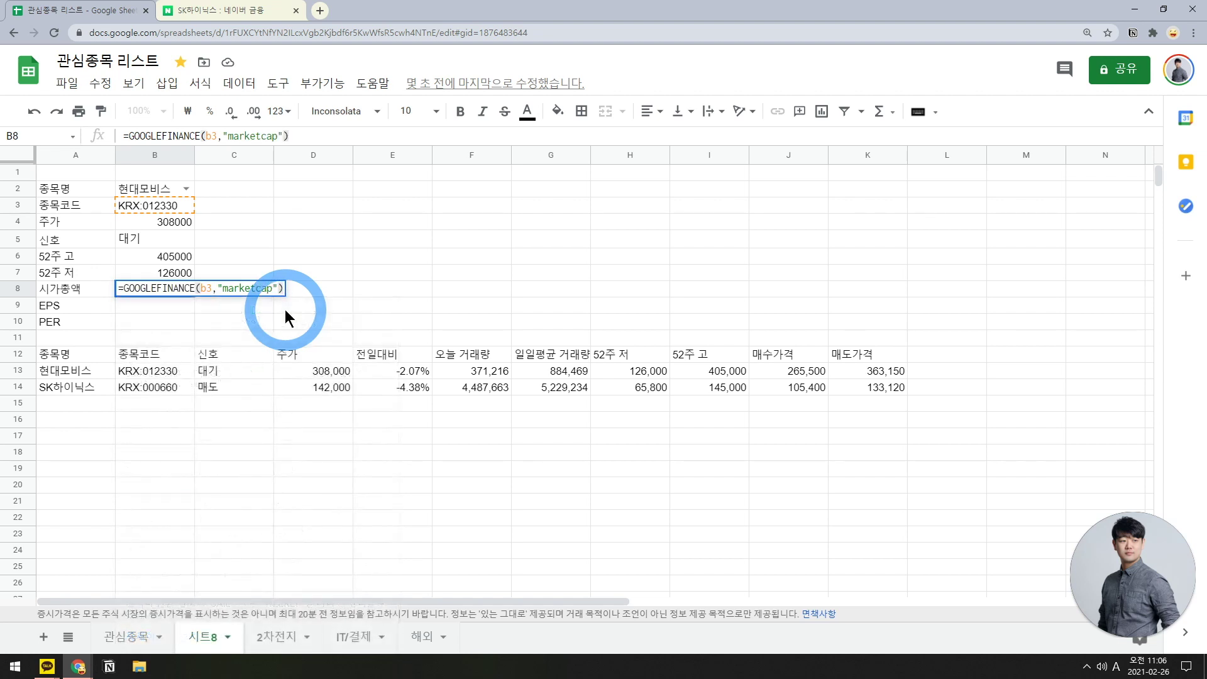
{"action": "key", "text": "Return"}
{"action": "key", "text": "Up"}
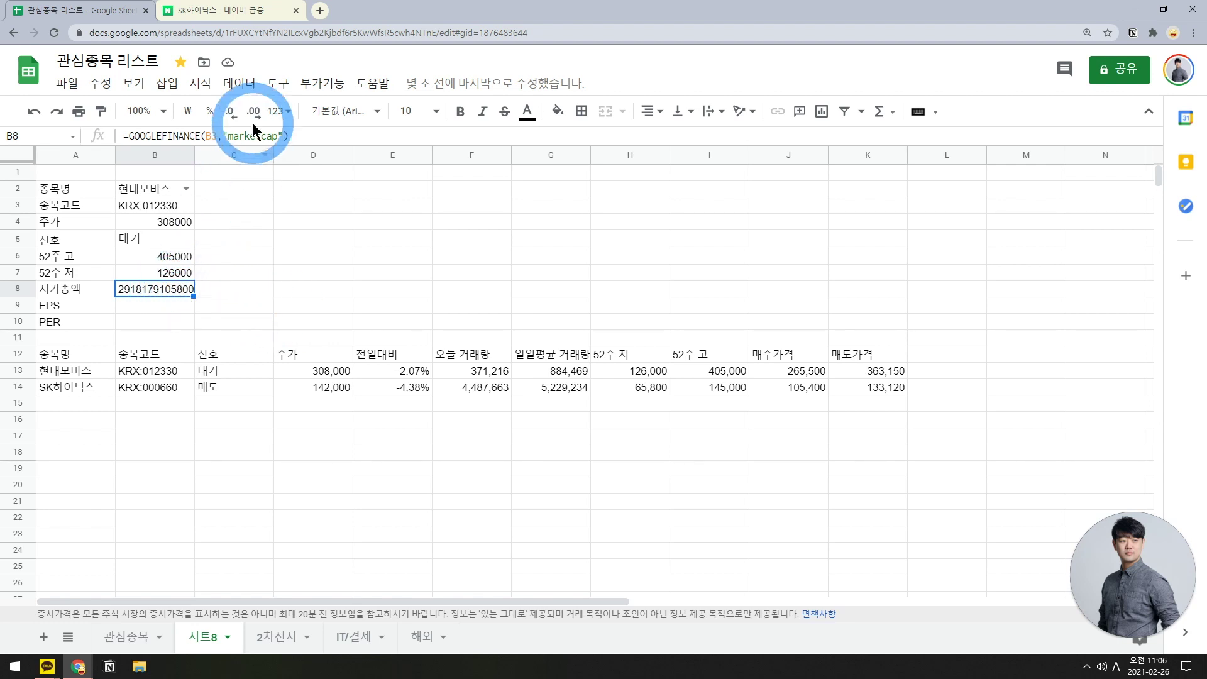
- Format the market cap in B8 with thousands separators and no decimals, and widen column B to fit the full number
{"action": "left_click", "coordinate": [279, 111]}
{"action": "left_click", "coordinate": [295, 202]}
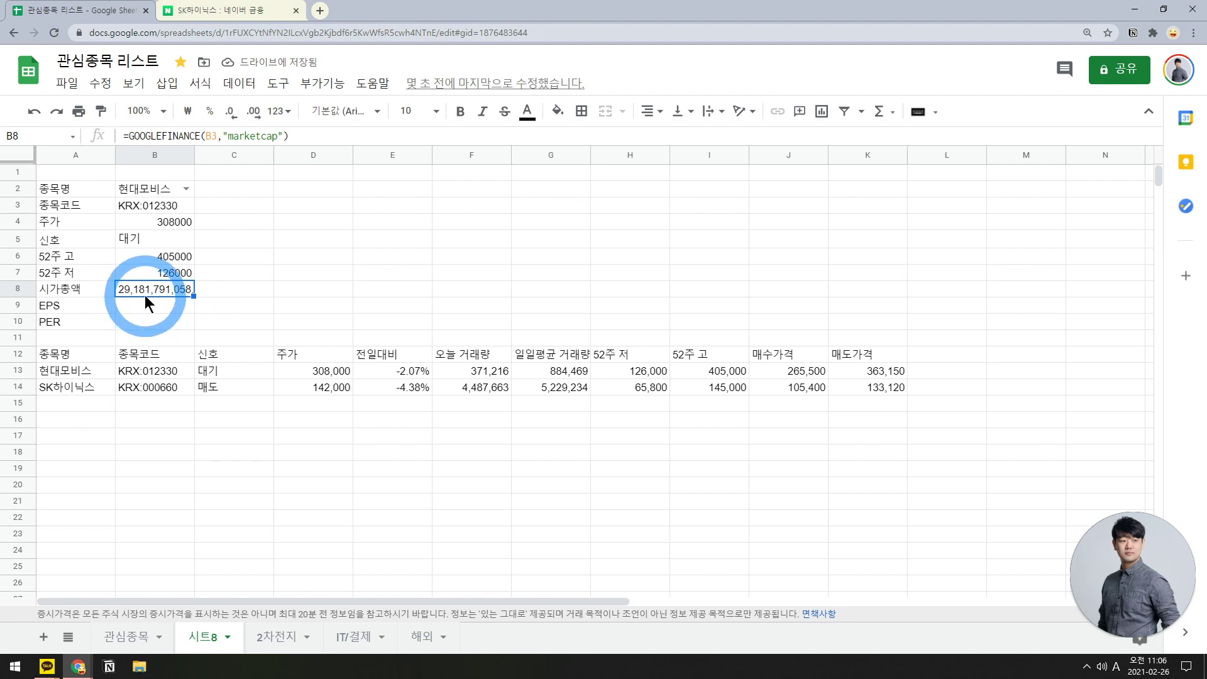
{"action": "left_click_drag", "start_coordinate": [195, 155], "coordinate": [219, 151]}
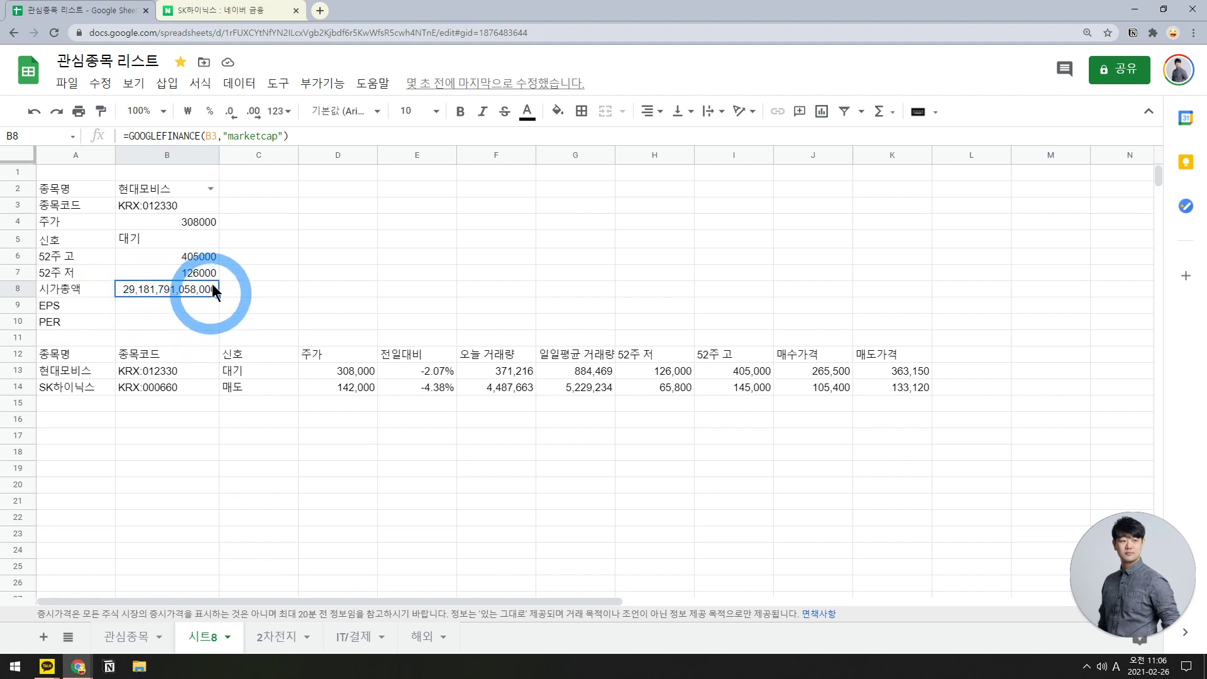
{"action": "double_click", "coordinate": [218, 157]}
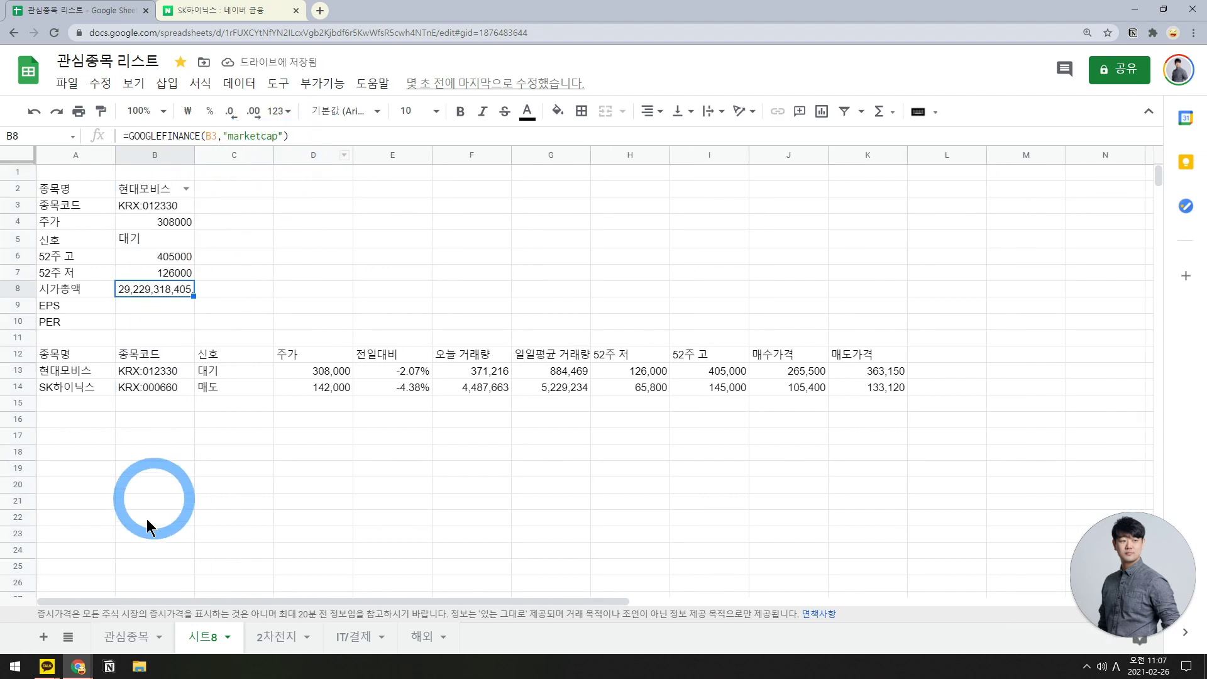
- Check the market cap display on the 관심종목 sheet and wrap B8's GOOGLEFINANCE formula on 시트8 in TRUNC
{"action": "left_click", "coordinate": [127, 636]}
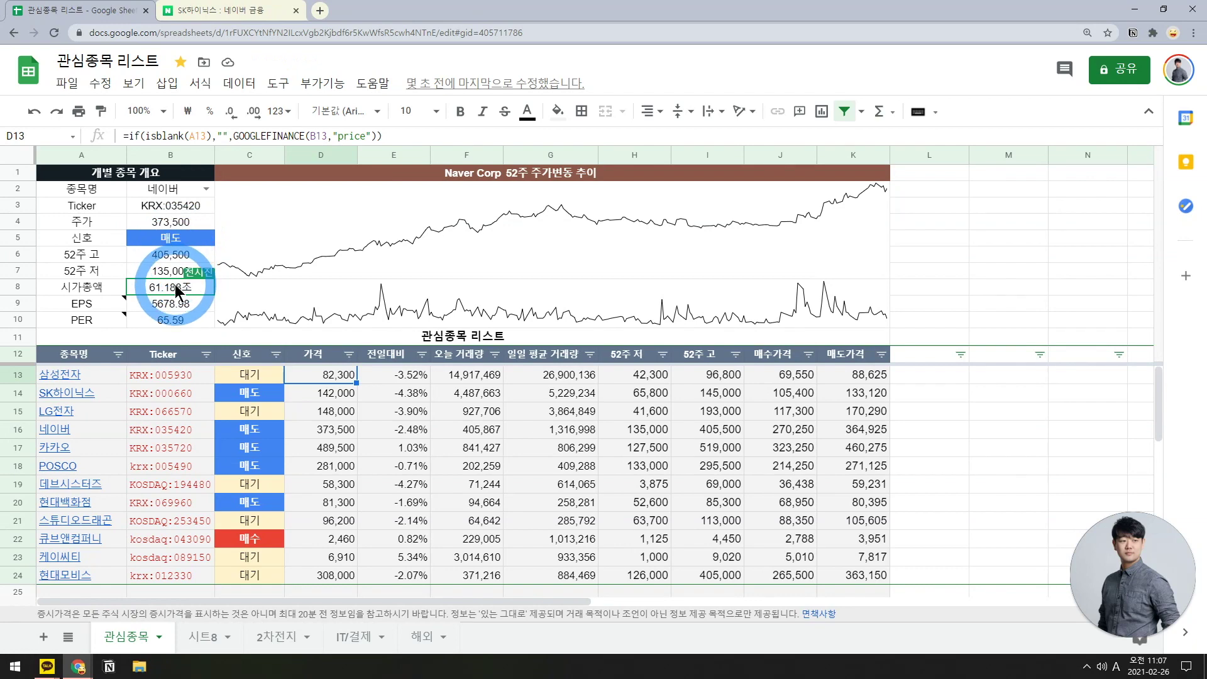
{"action": "left_click", "coordinate": [202, 635]}
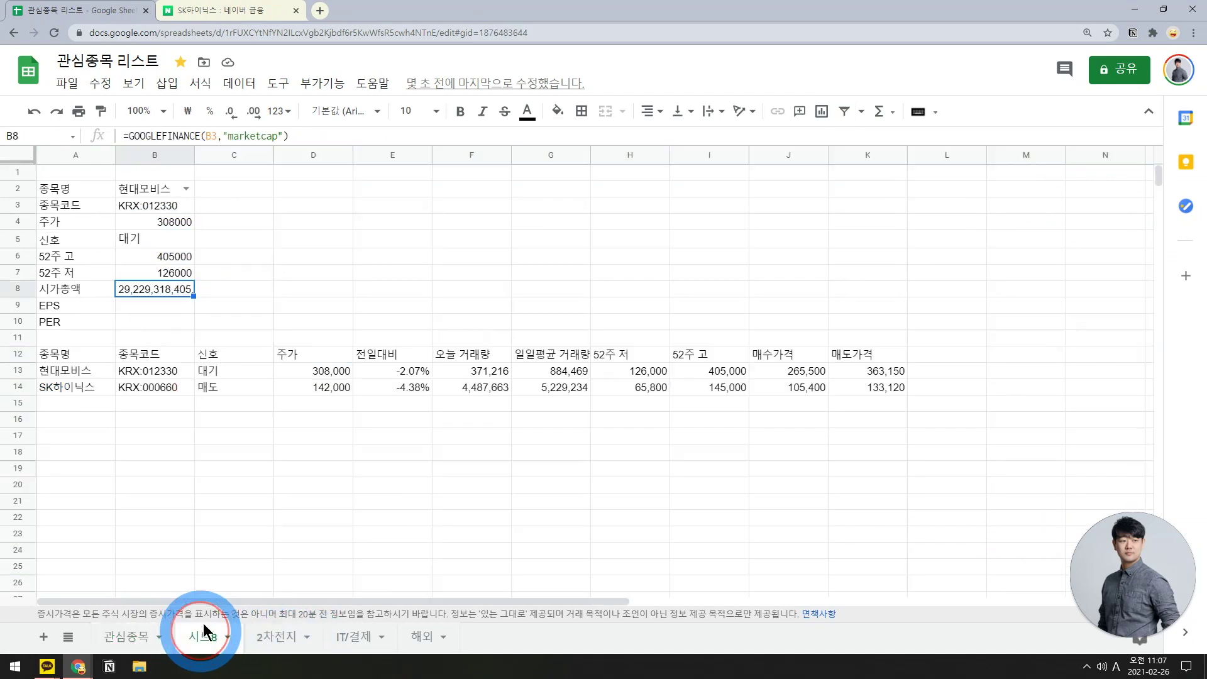
{"action": "left_click", "coordinate": [128, 136]}
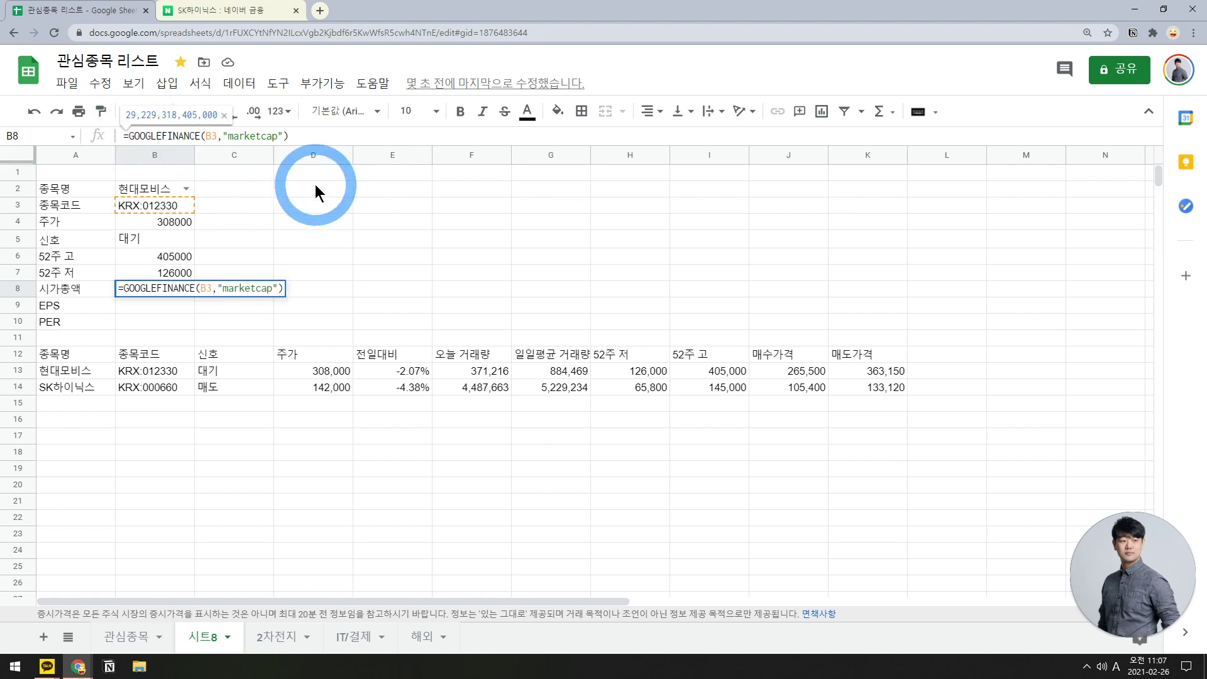
{"action": "type", "text": "TRUNC("}
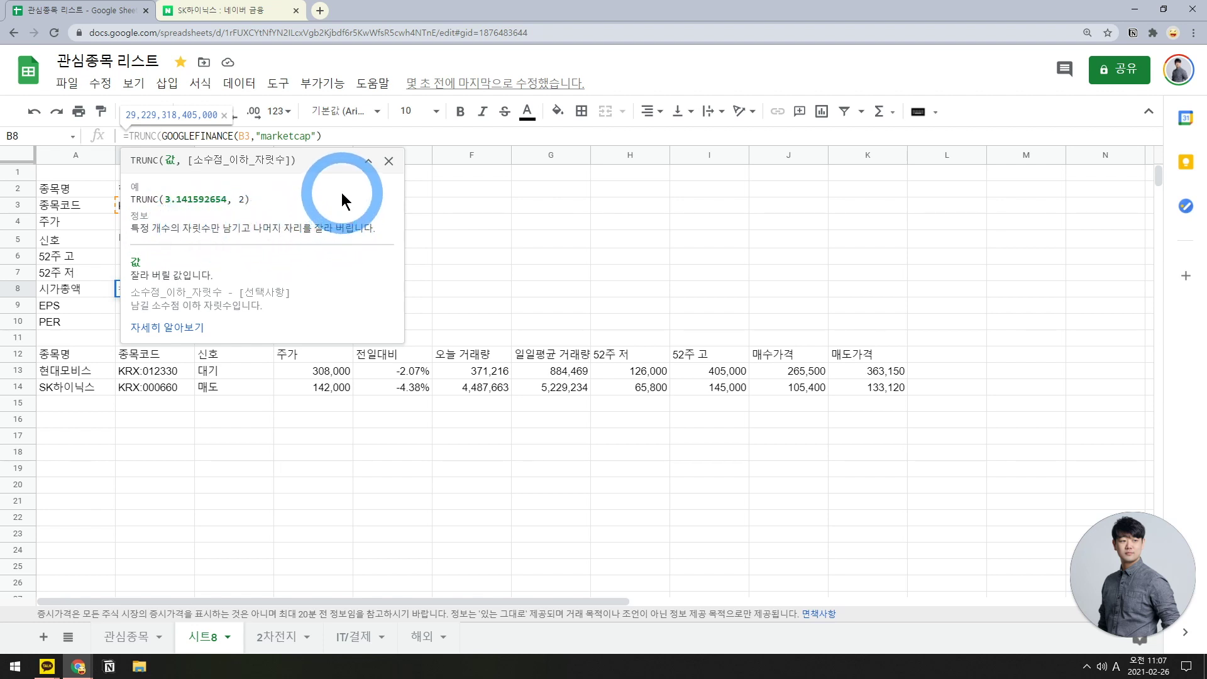
{"action": "left_click", "coordinate": [348, 139]}
{"action": "type", "text": ","}
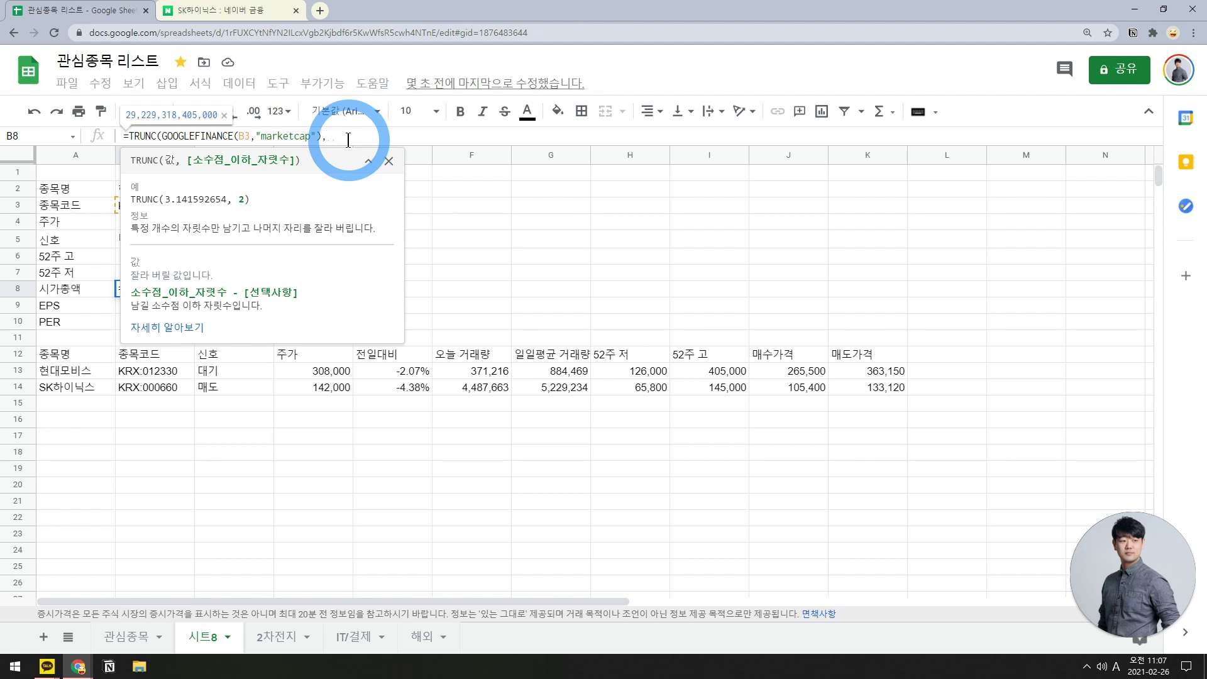
{"action": "key", "text": "Left"}
{"action": "type", "text": "/"}
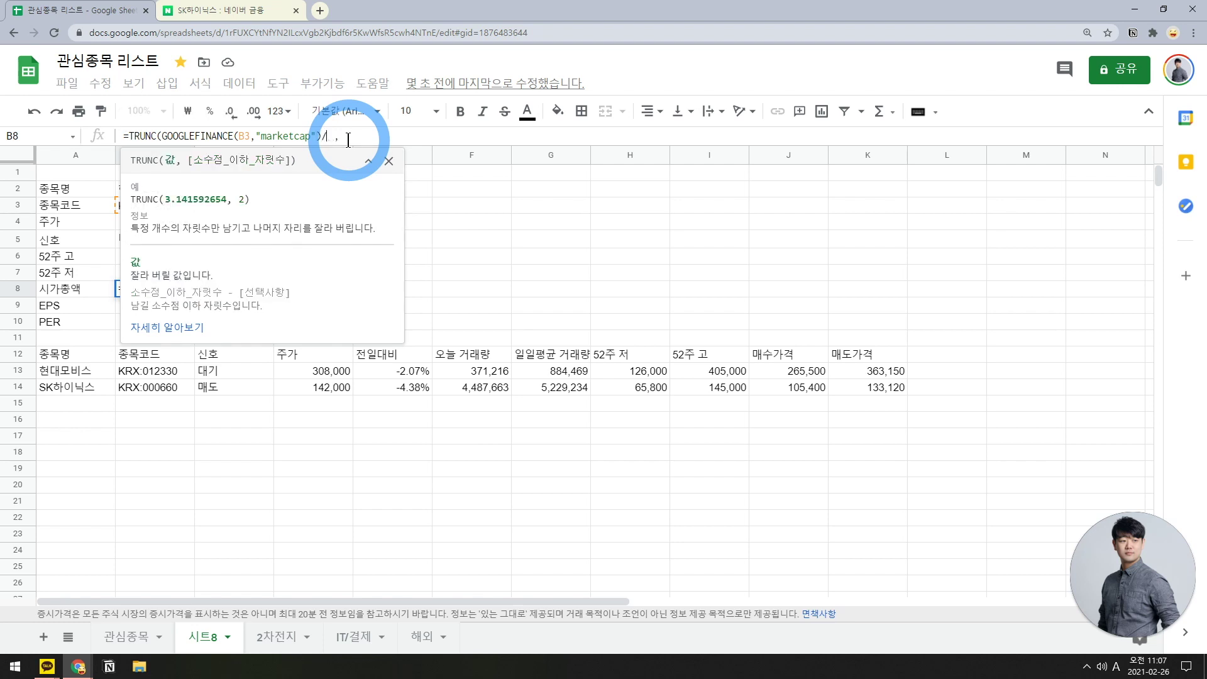
{"action": "type", "text": "1000"}
{"action": "key", "text": "Right"}
{"action": "type", "text": "3"}
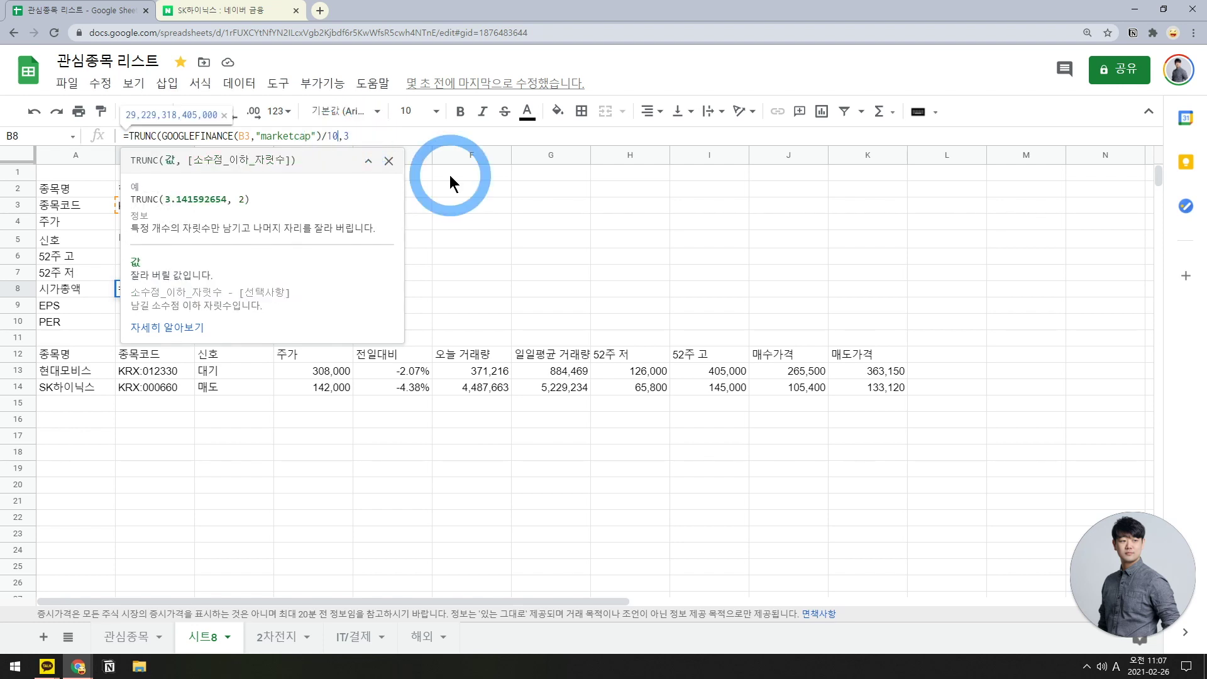
{"action": "type", "text": "00000"}
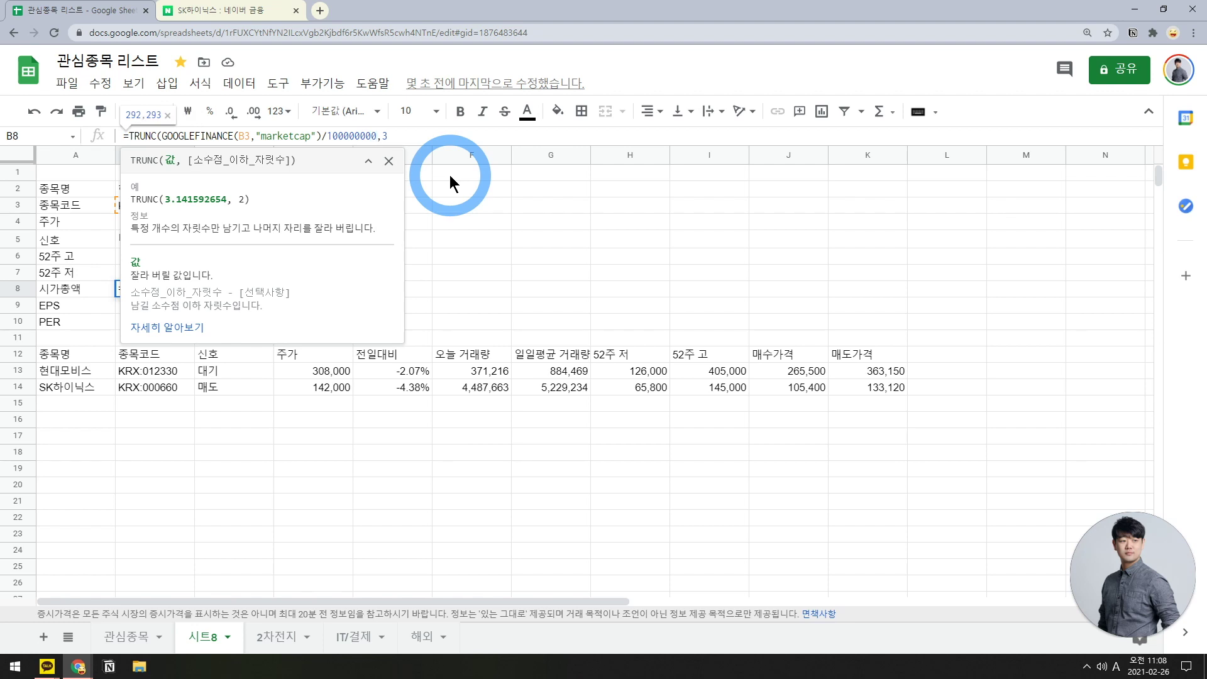
{"action": "type", "text": "00000"}
{"action": "key", "text": "Return"}
- Format the market cap in B8 as a number with two decimal places
{"action": "left_click", "coordinate": [158, 289]}
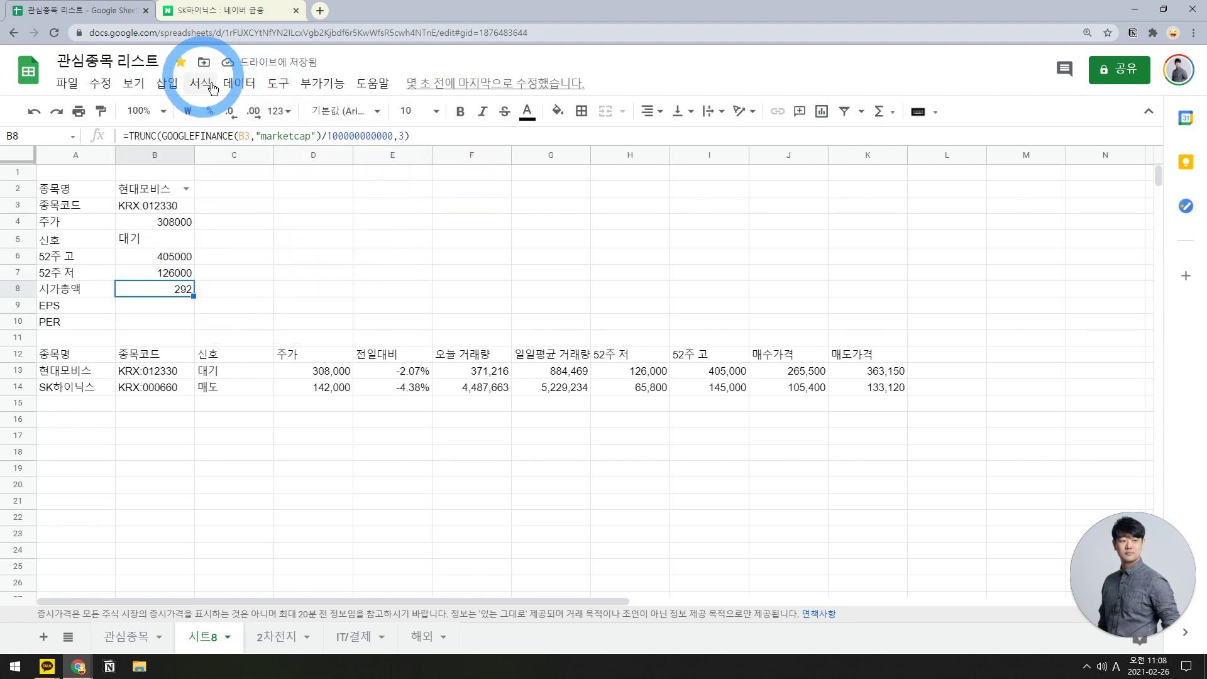
{"action": "left_click", "coordinate": [277, 112]}
{"action": "left_click", "coordinate": [301, 162]}
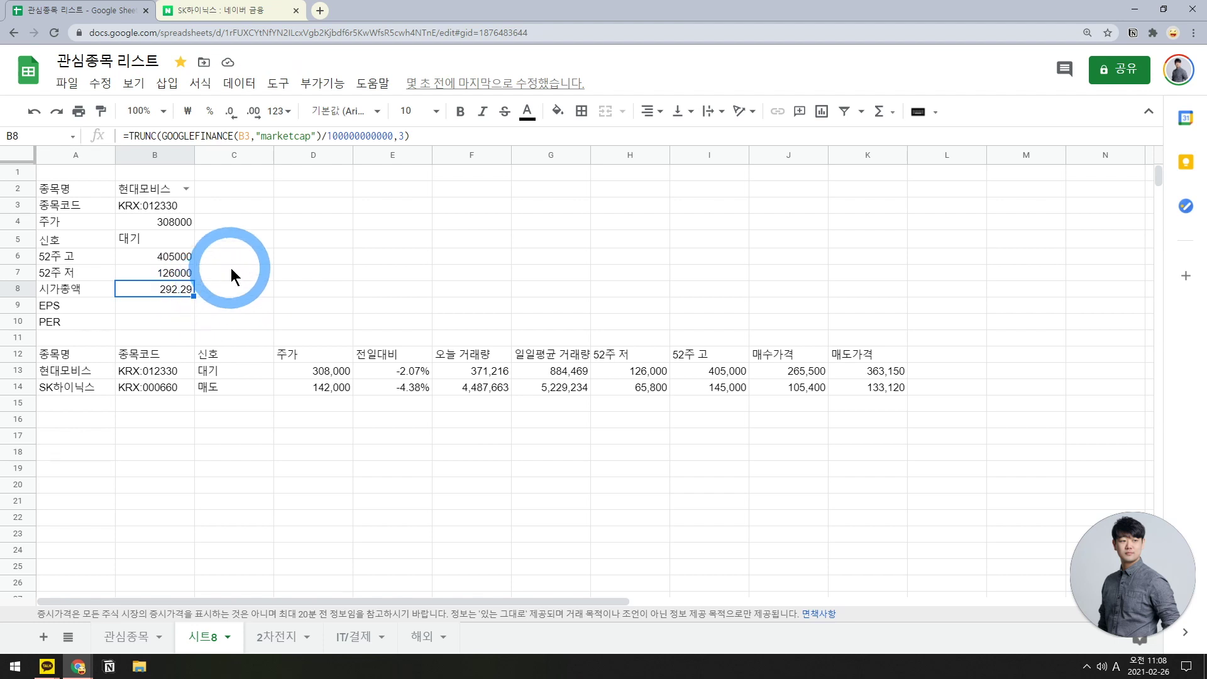
- Append &"조" to B8's TRUNC formula so the market cap carries its unit, and review the formula
{"action": "left_click", "coordinate": [412, 136]}
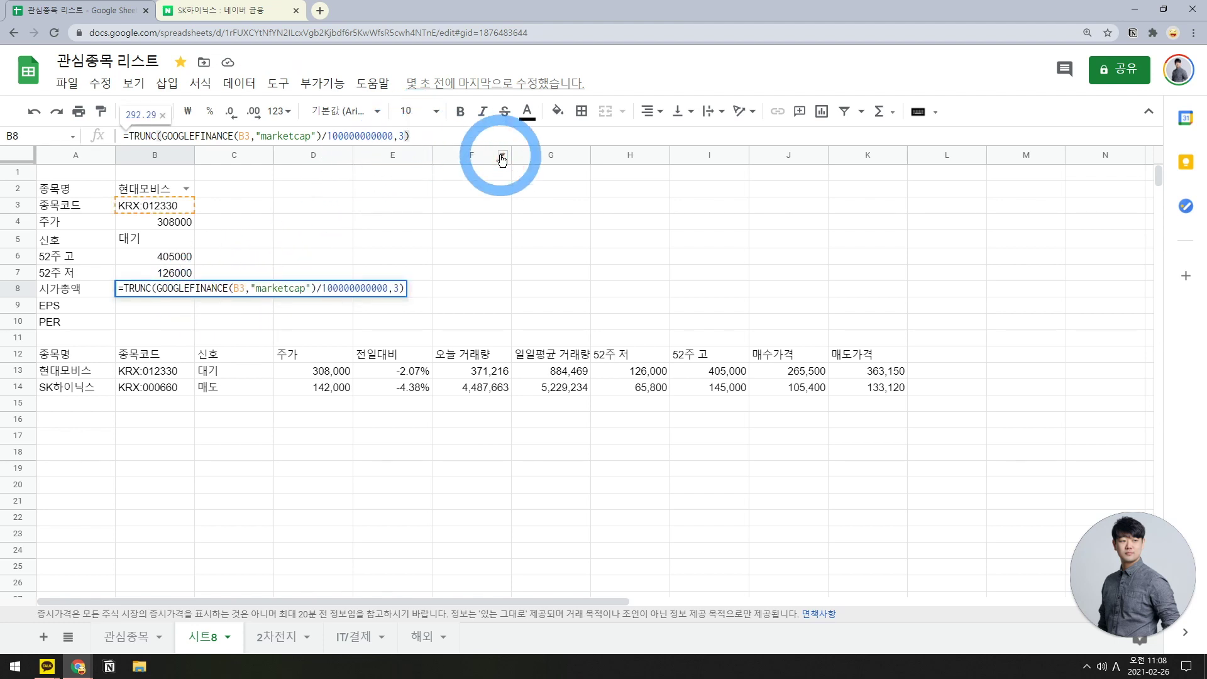
{"action": "type", "text": "&\"조\""}
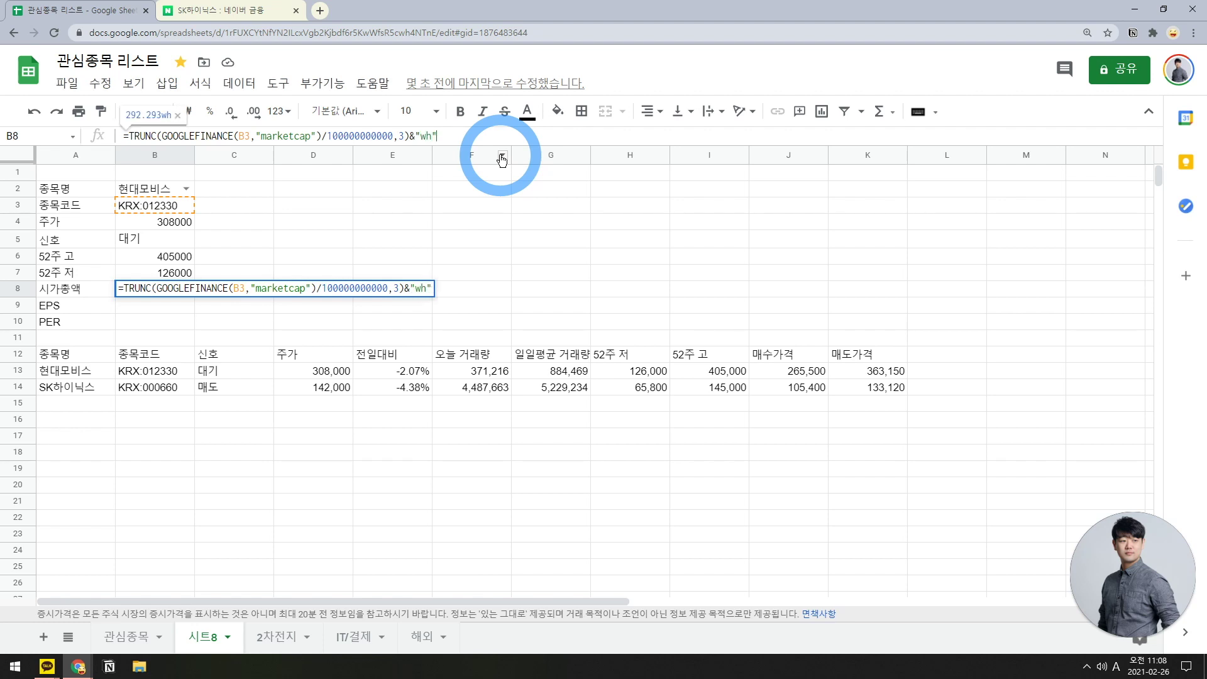
{"action": "key", "text": "Return"}
{"action": "key", "text": "Up"}
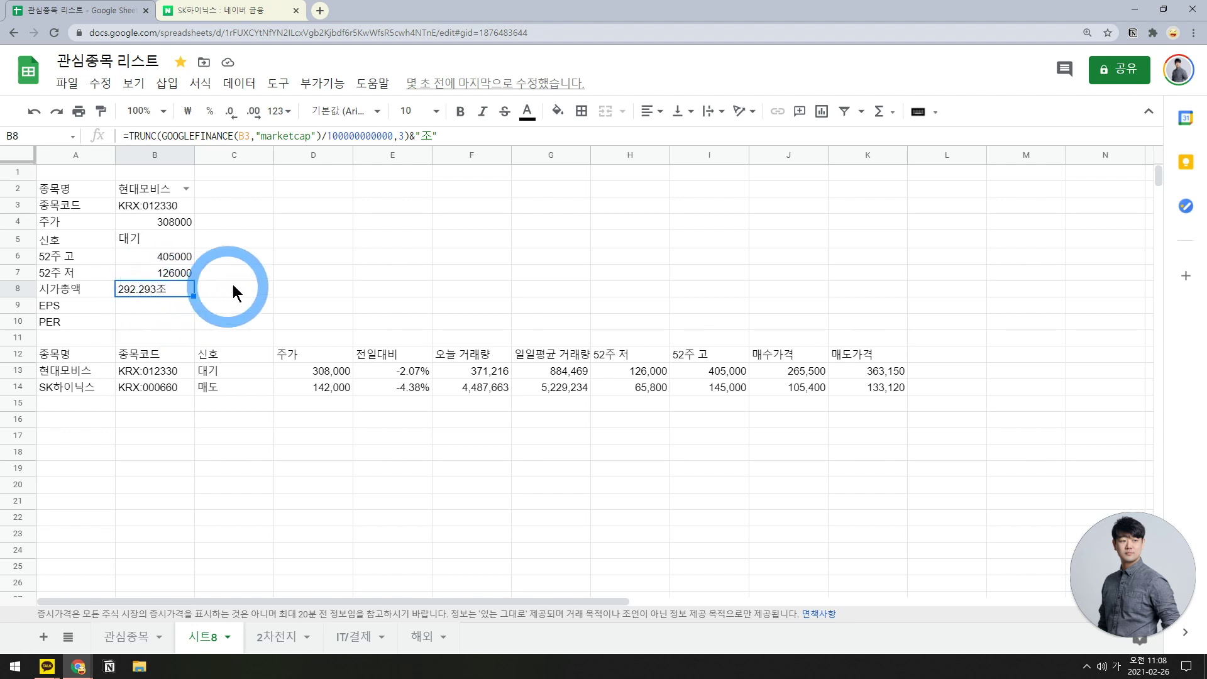
{"action": "left_click", "coordinate": [306, 135]}
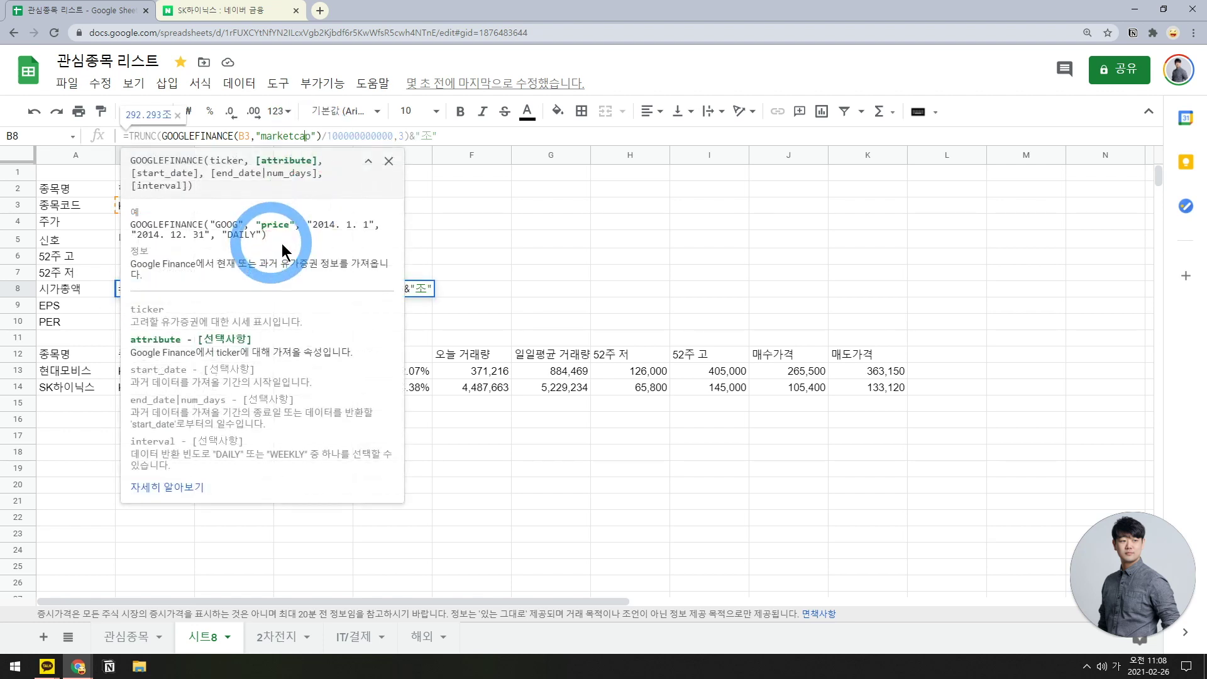
- Enter =GOOGLEFINANCE(B3,"eps") in B9 to fetch the stock's EPS
{"action": "left_click", "coordinate": [176, 306]}
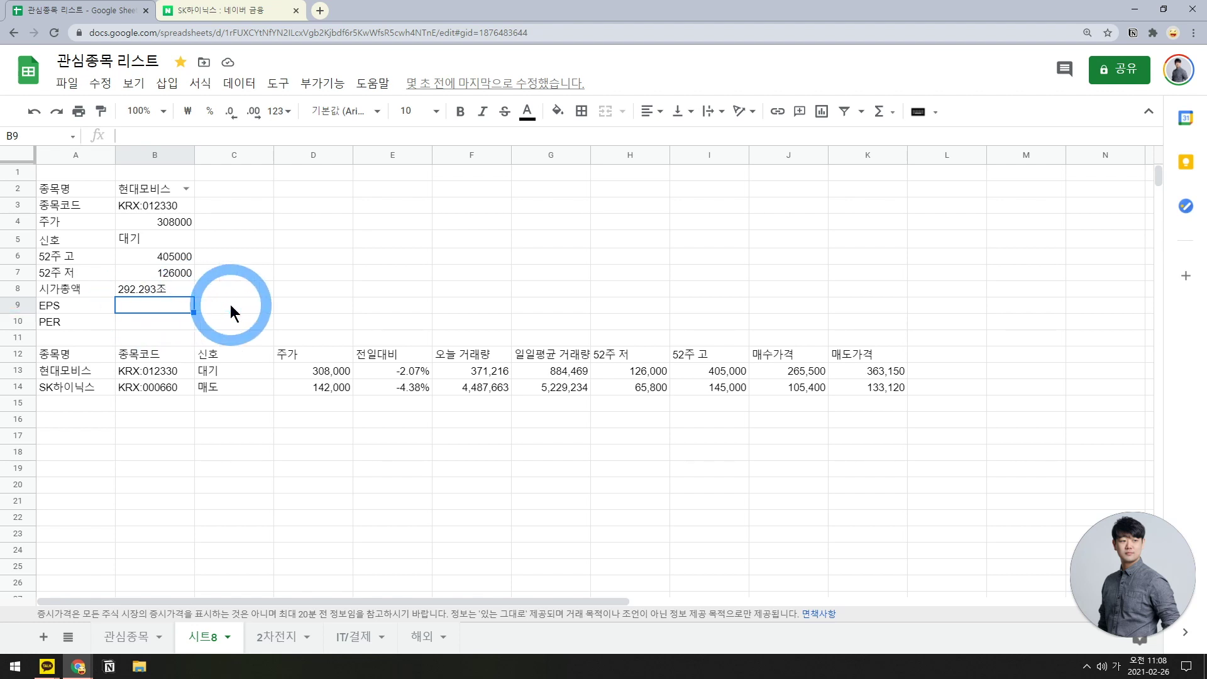
{"action": "type", "text": "=google"}
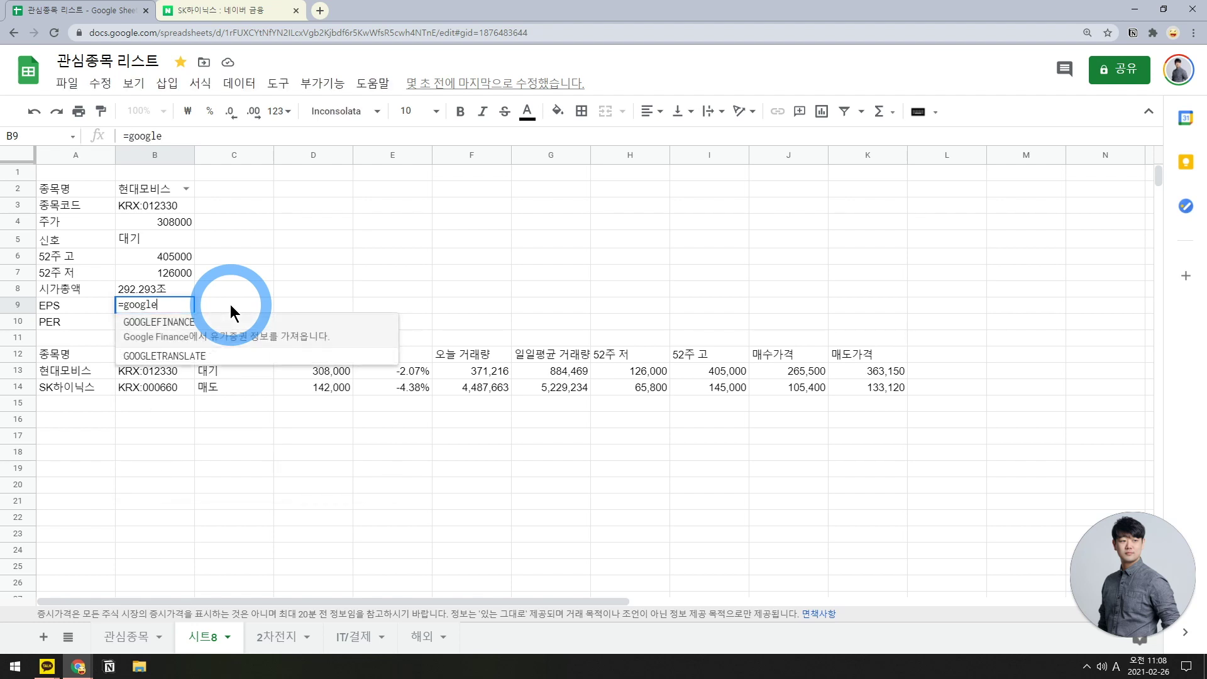
{"action": "key", "text": "Tab"}
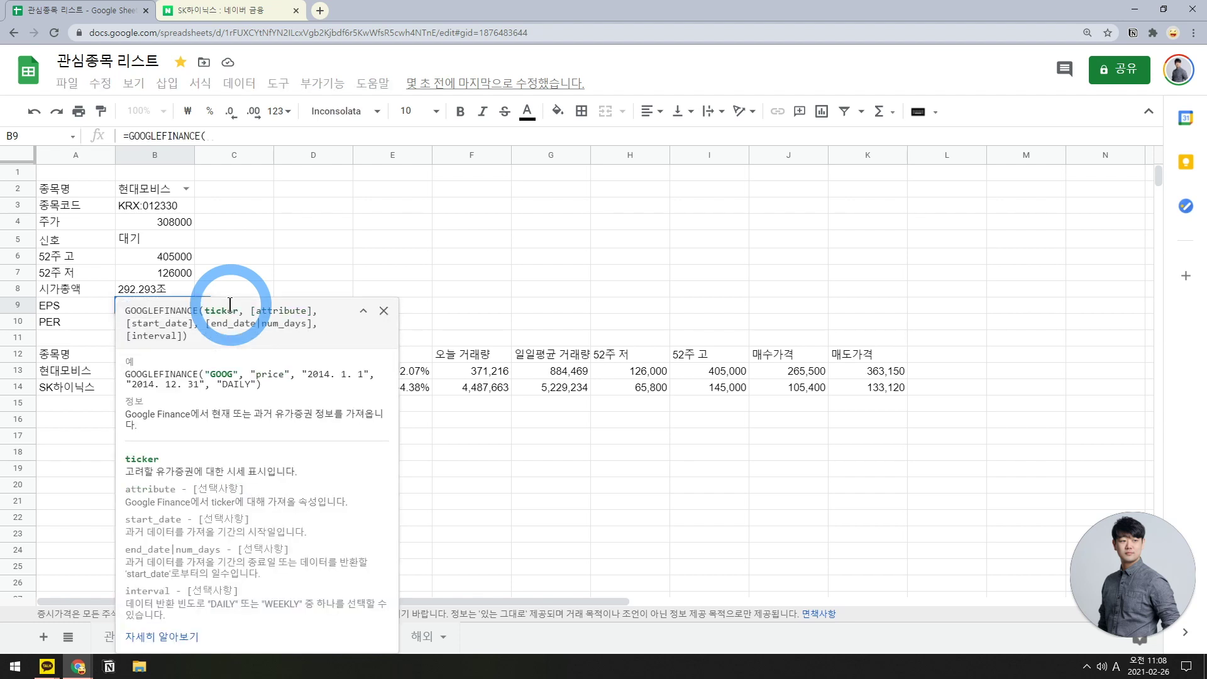
{"action": "type", "text": "b3,\"eps"}
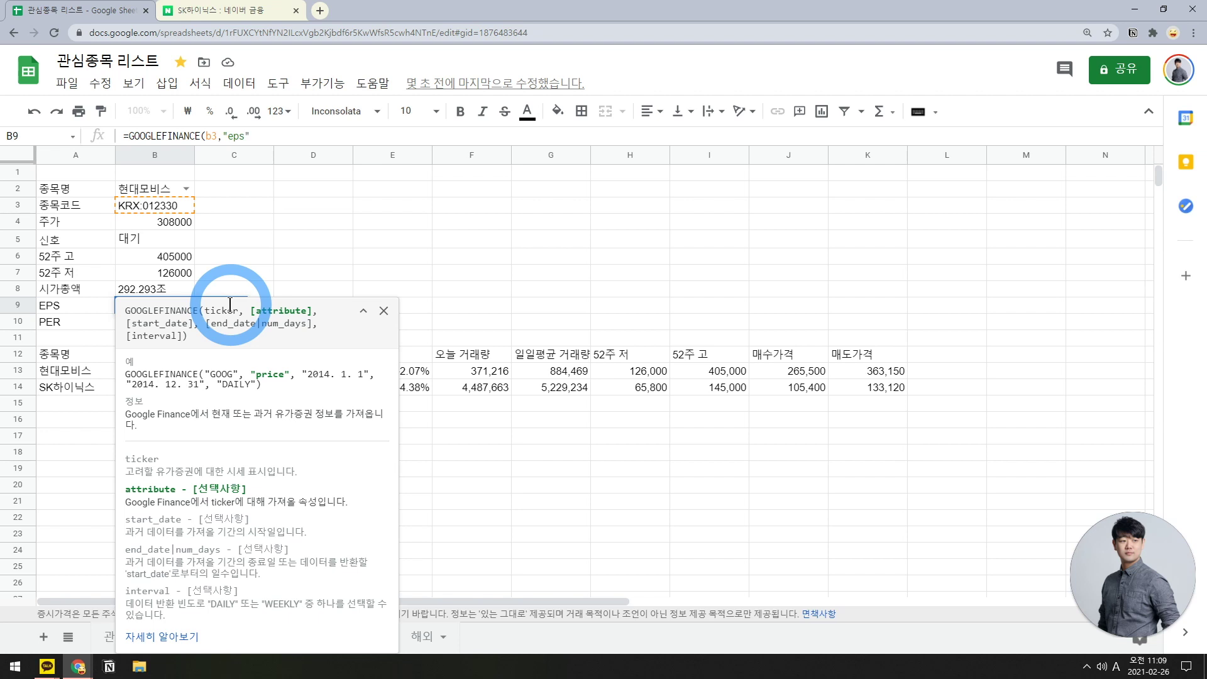
{"action": "key", "text": "Return"}
- Enter =GOOGLEFINANCE(B3,"pe") in B10 to fetch the stock's PER
{"action": "type", "text": "="}
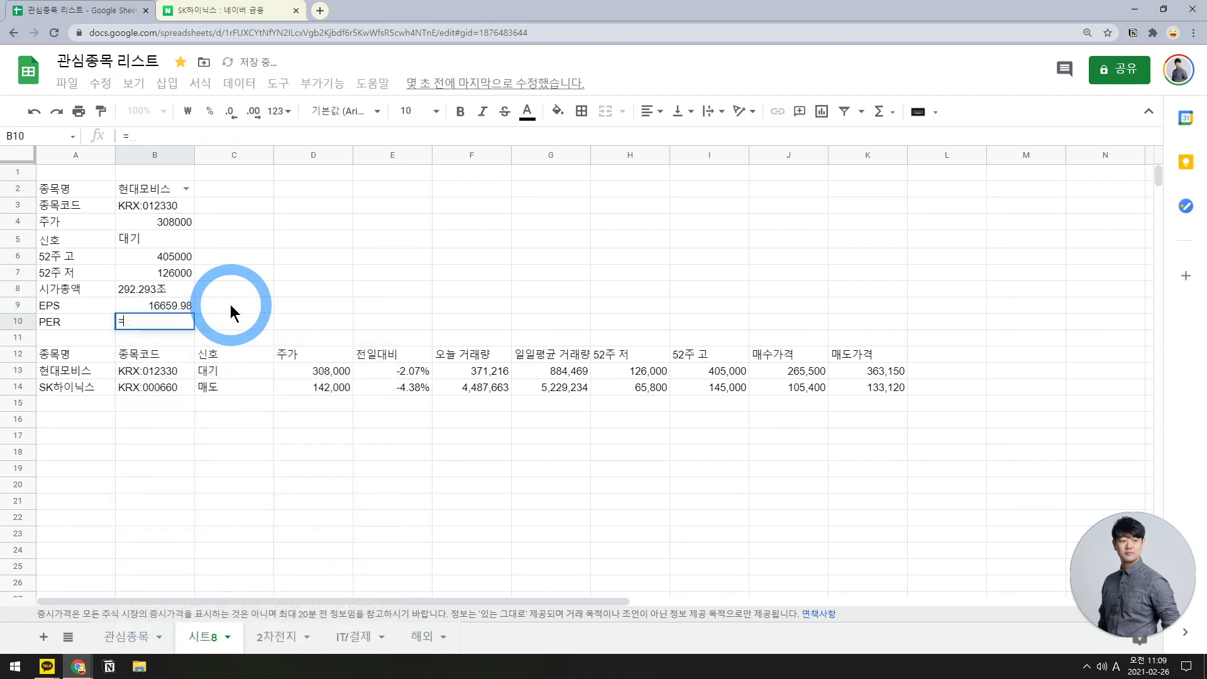
{"action": "type", "text": "google"}
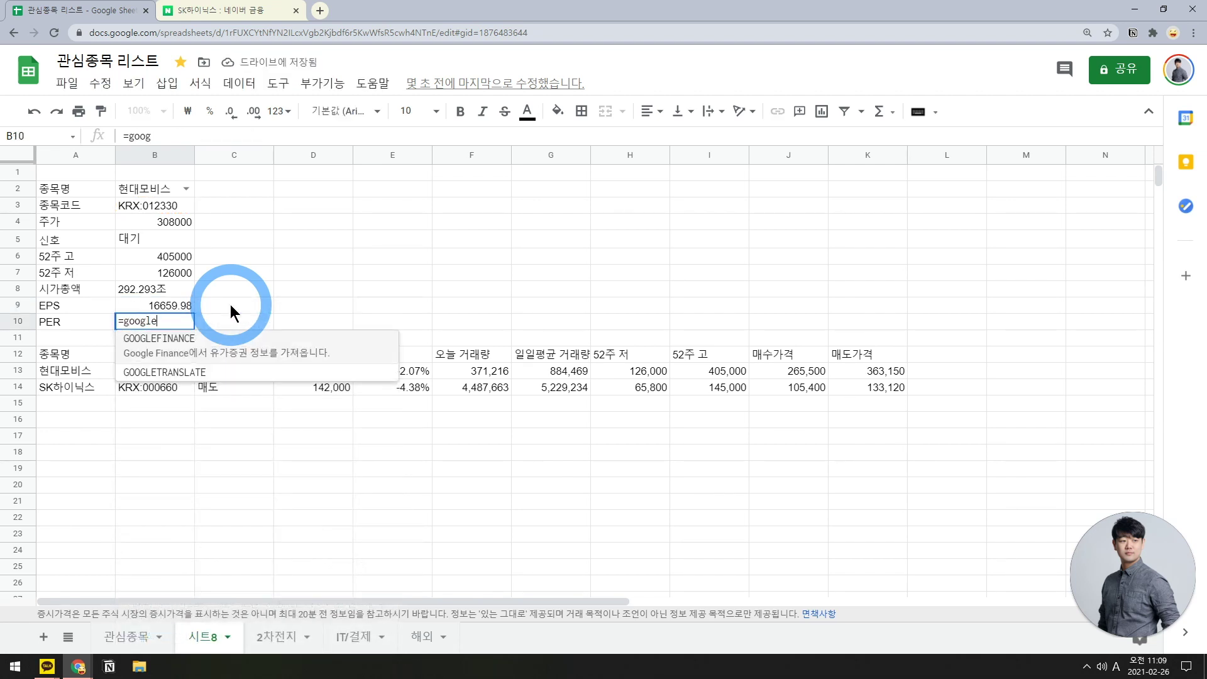
{"action": "key", "text": "Tab"}
{"action": "type", "text": "b3,"}
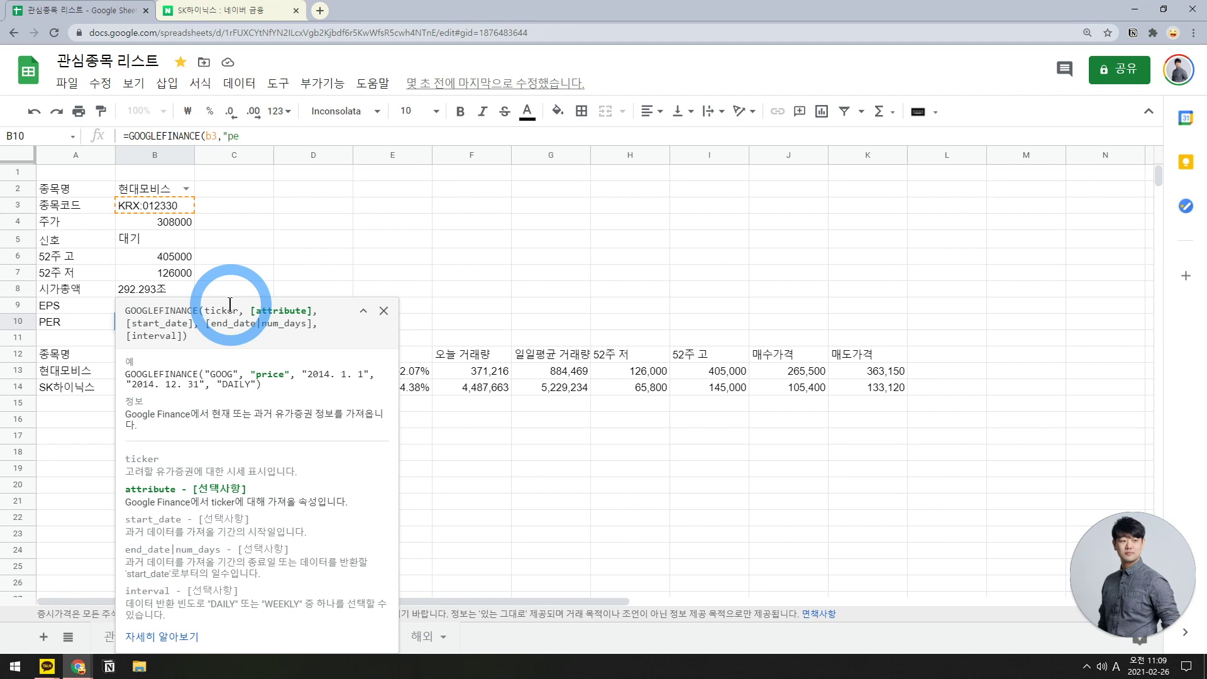
{"action": "type", "text": "\"pe\""}
{"action": "key", "text": "Return"}
- Choose SK하이닉스 in the B2 stock dropdown and compare the summary block's signal with that stock's signal in C14
{"action": "left_click_drag", "start_coordinate": [93, 192], "coordinate": [182, 323]}
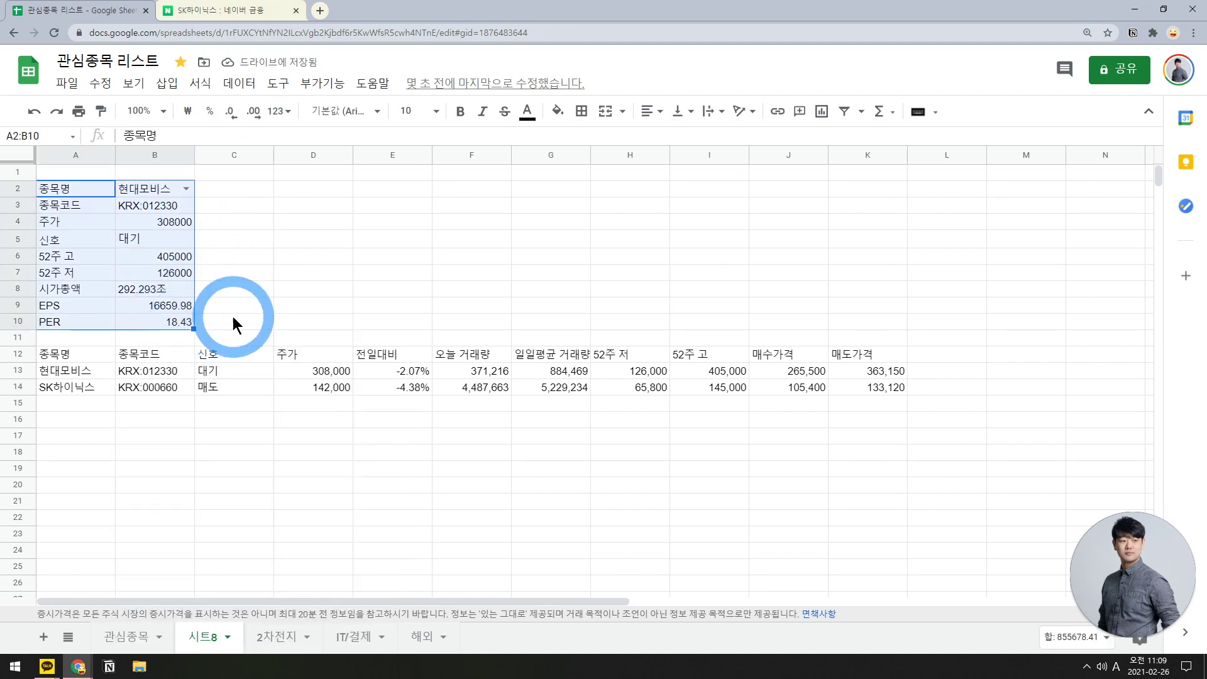
{"action": "left_click", "coordinate": [183, 322]}
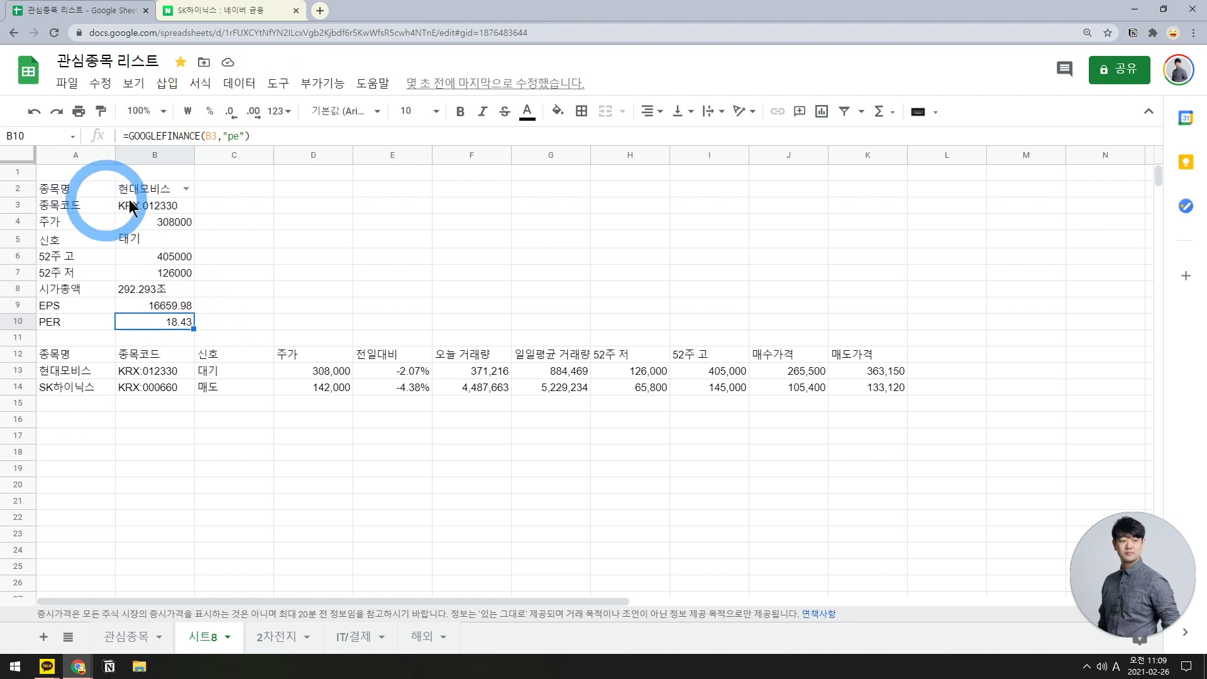
{"action": "left_click", "coordinate": [187, 188]}
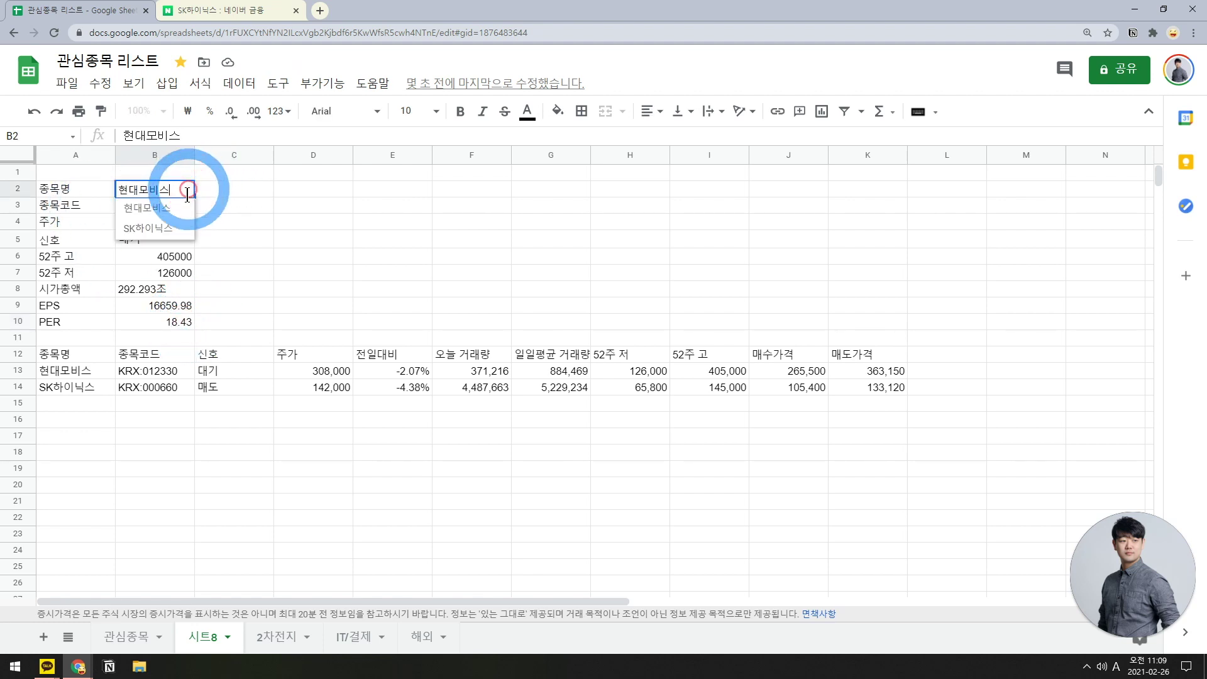
{"action": "left_click", "coordinate": [198, 226]}
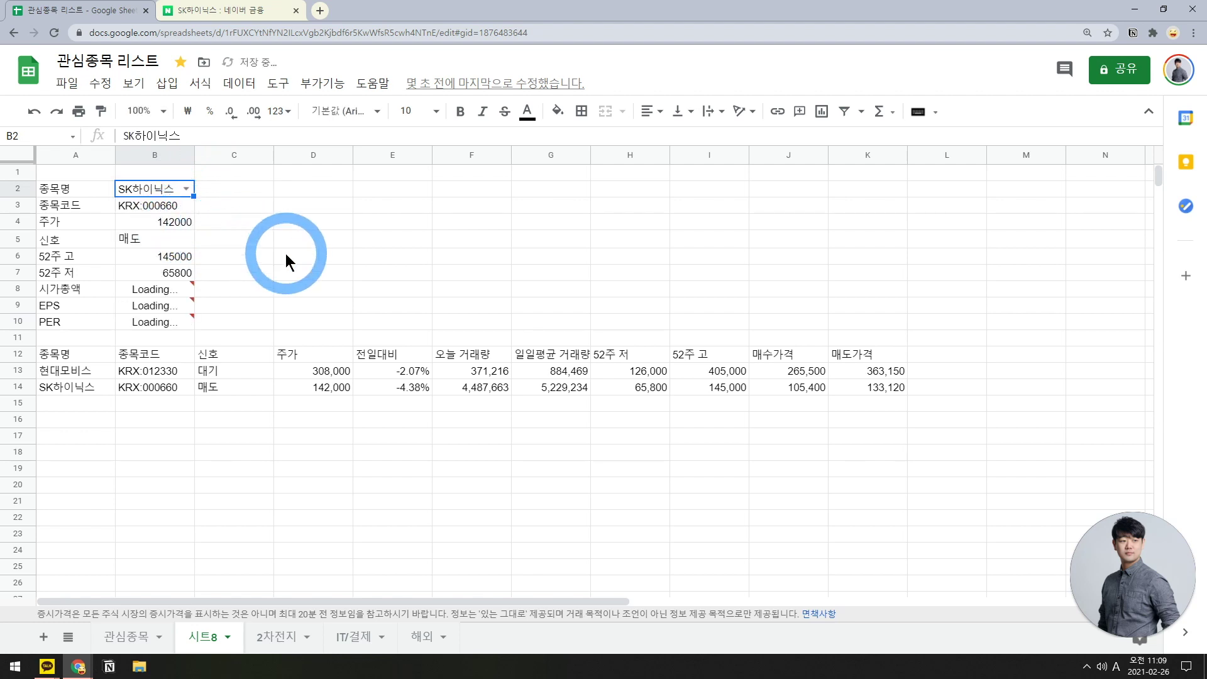
{"action": "left_click", "coordinate": [229, 307]}
{"action": "left_click", "coordinate": [215, 384]}
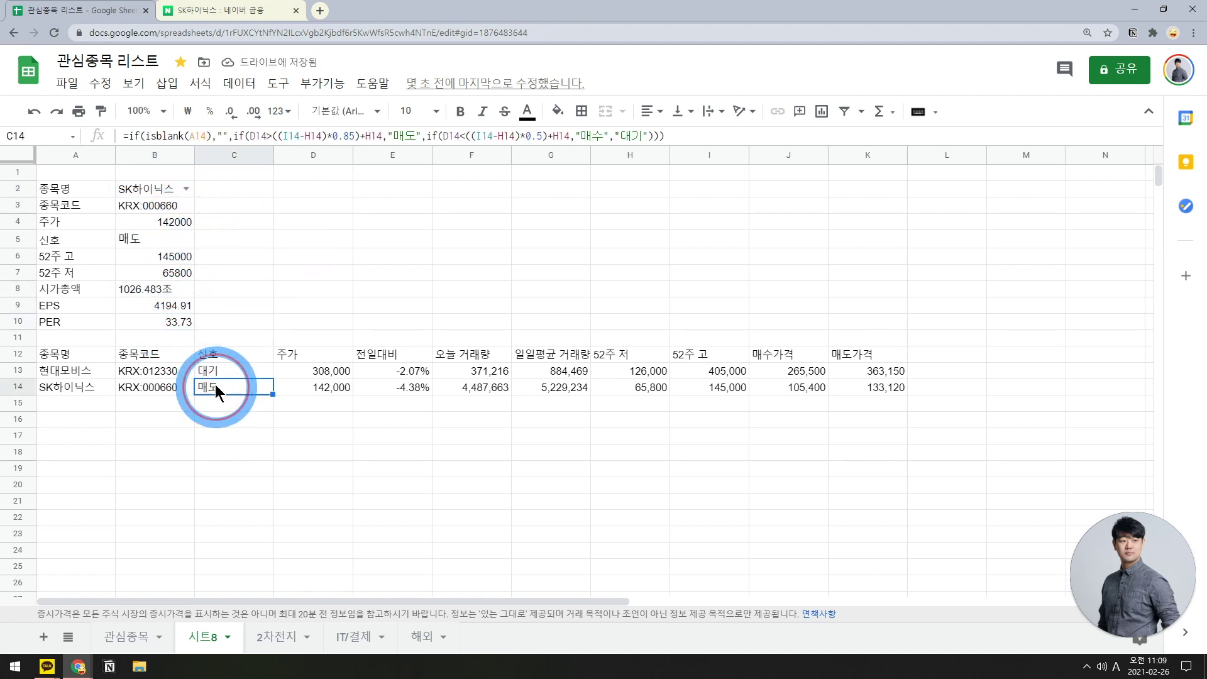
{"action": "left_click", "coordinate": [138, 236]}
{"action": "left_click", "coordinate": [225, 389]}
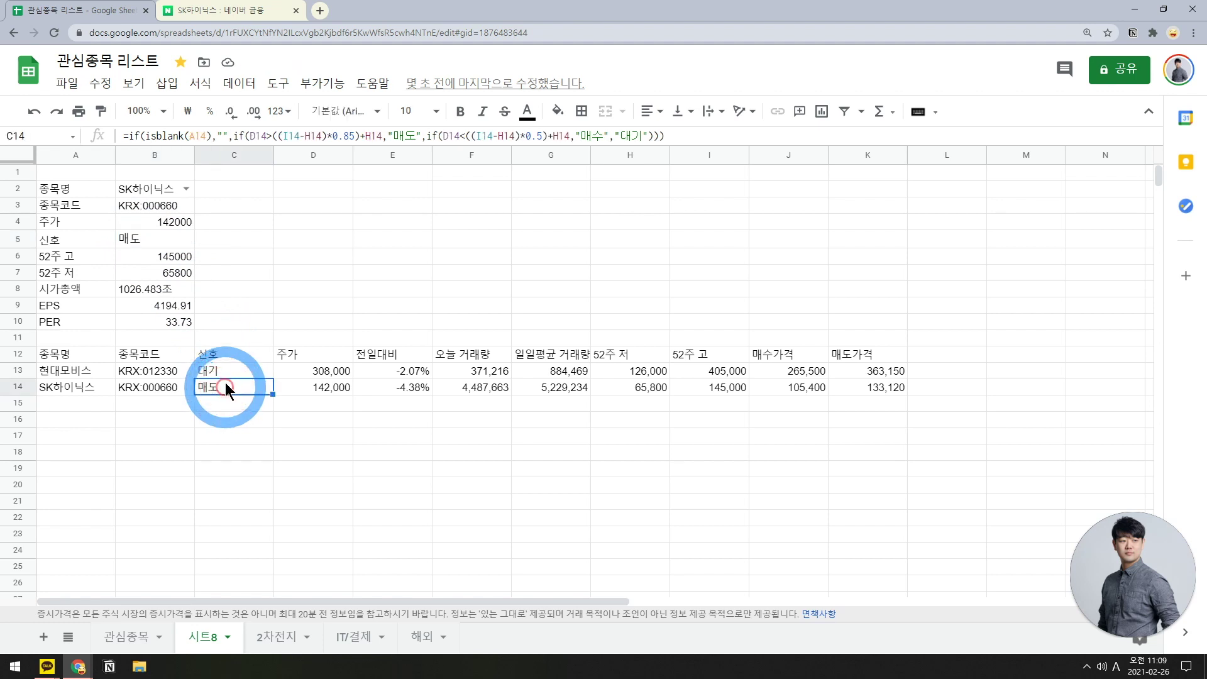
- Switch the B2 stock dropdown to 현대모비스 and check the summary block's signal against the watchlist's signal column
{"action": "left_click", "coordinate": [188, 189]}
{"action": "left_click", "coordinate": [172, 211]}
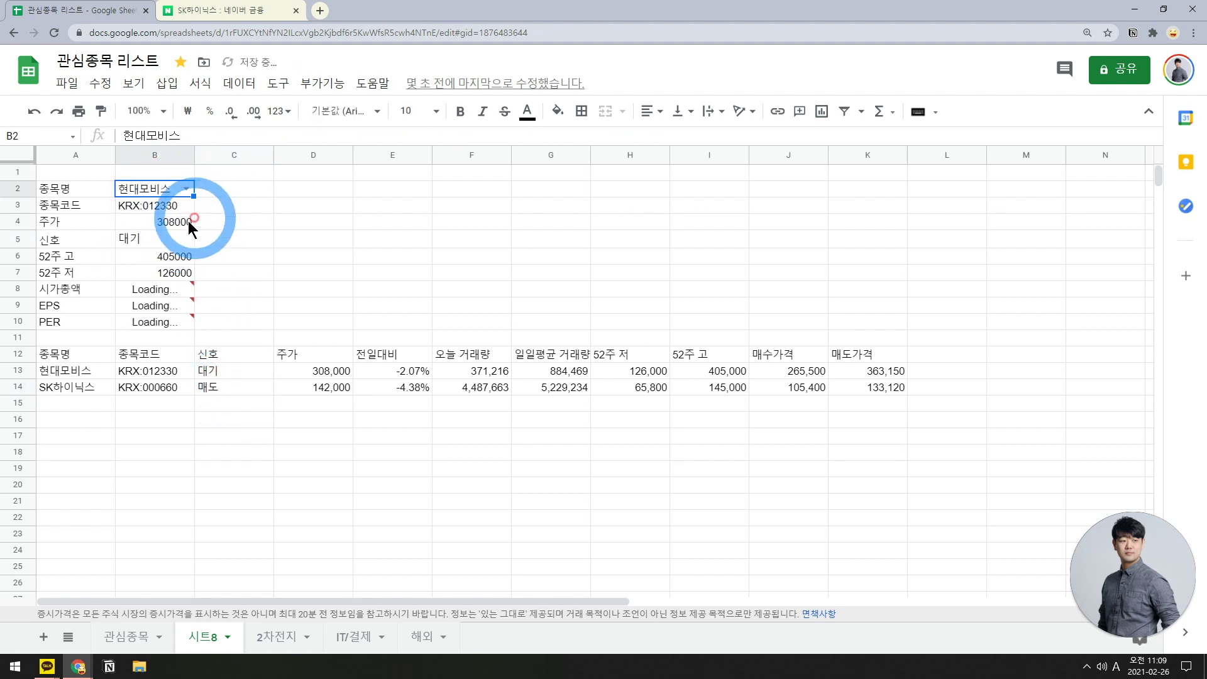
{"action": "left_click", "coordinate": [164, 234]}
{"action": "left_click", "coordinate": [235, 384]}
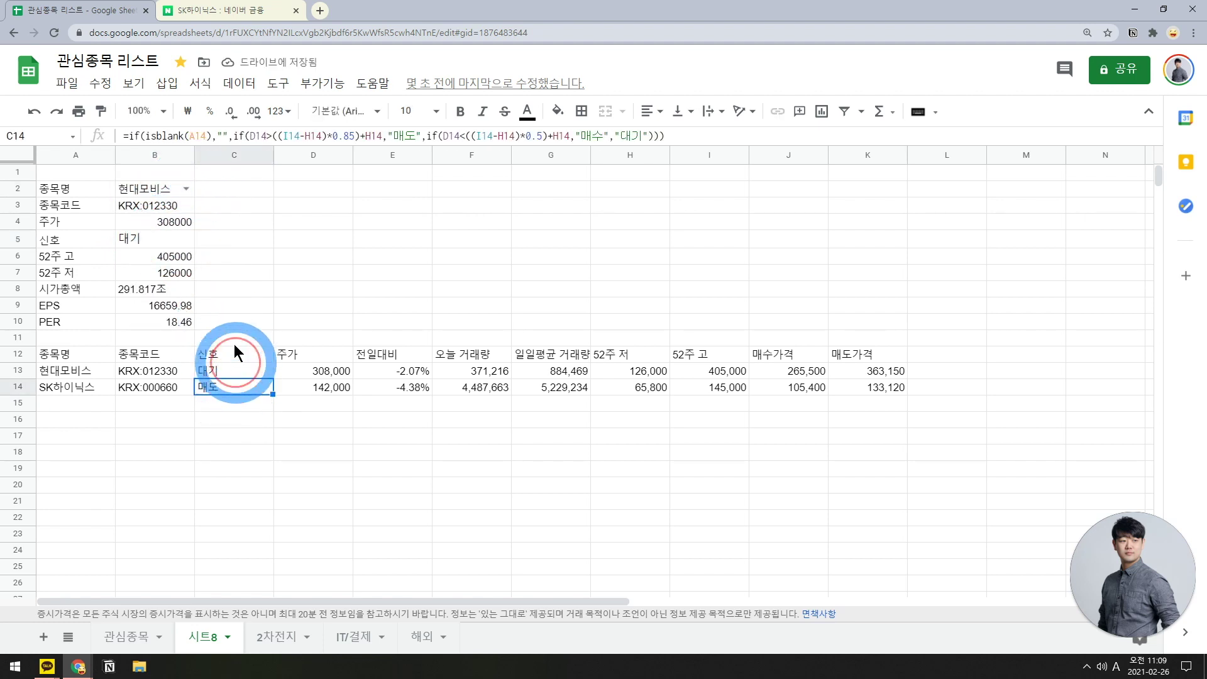
- Set the B2 dropdown to SK하이닉스, and look up "SK하이닉스 주가" on Google in a new tab to check its market cap
{"action": "left_click", "coordinate": [186, 189]}
{"action": "left_click", "coordinate": [166, 226]}
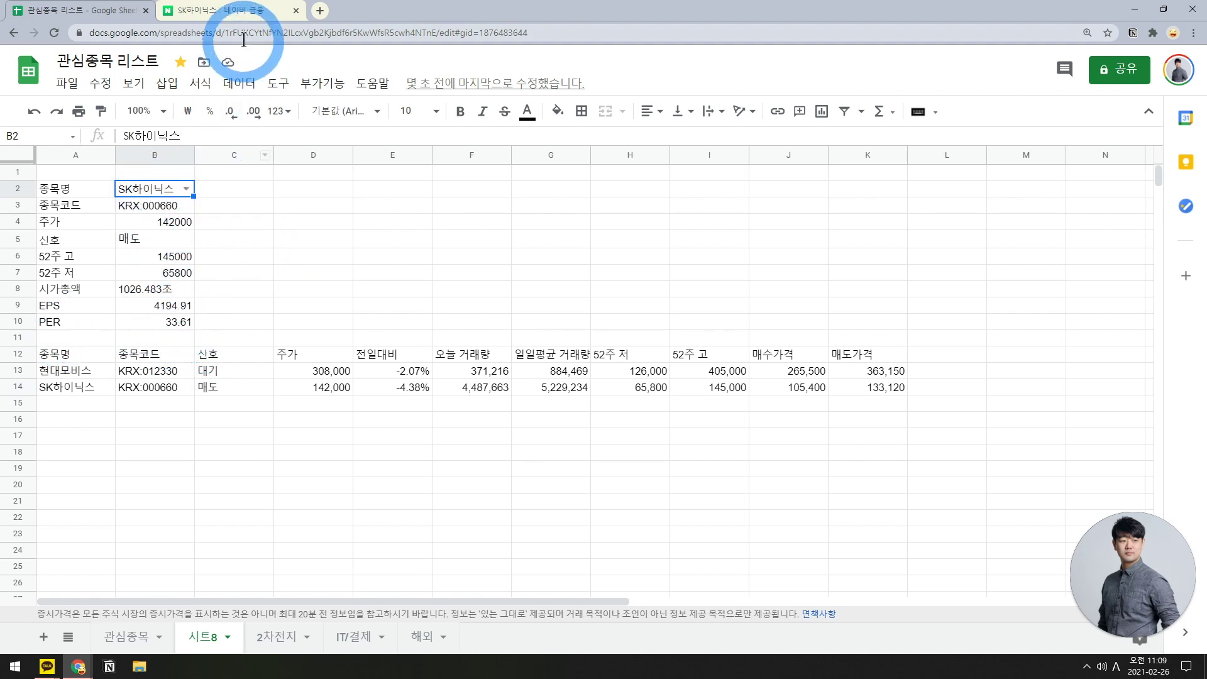
{"action": "key", "text": "ctrl+t"}
{"action": "type", "text": "SK하인닉스 주가"}
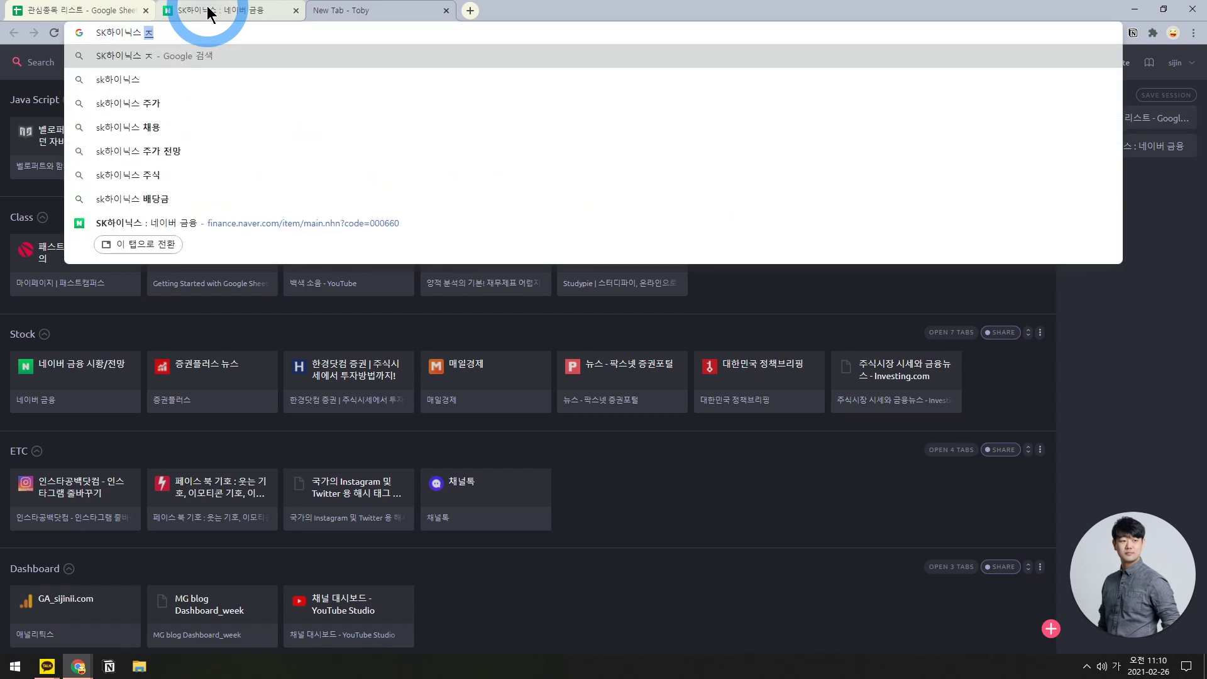
{"action": "key", "text": "Return"}
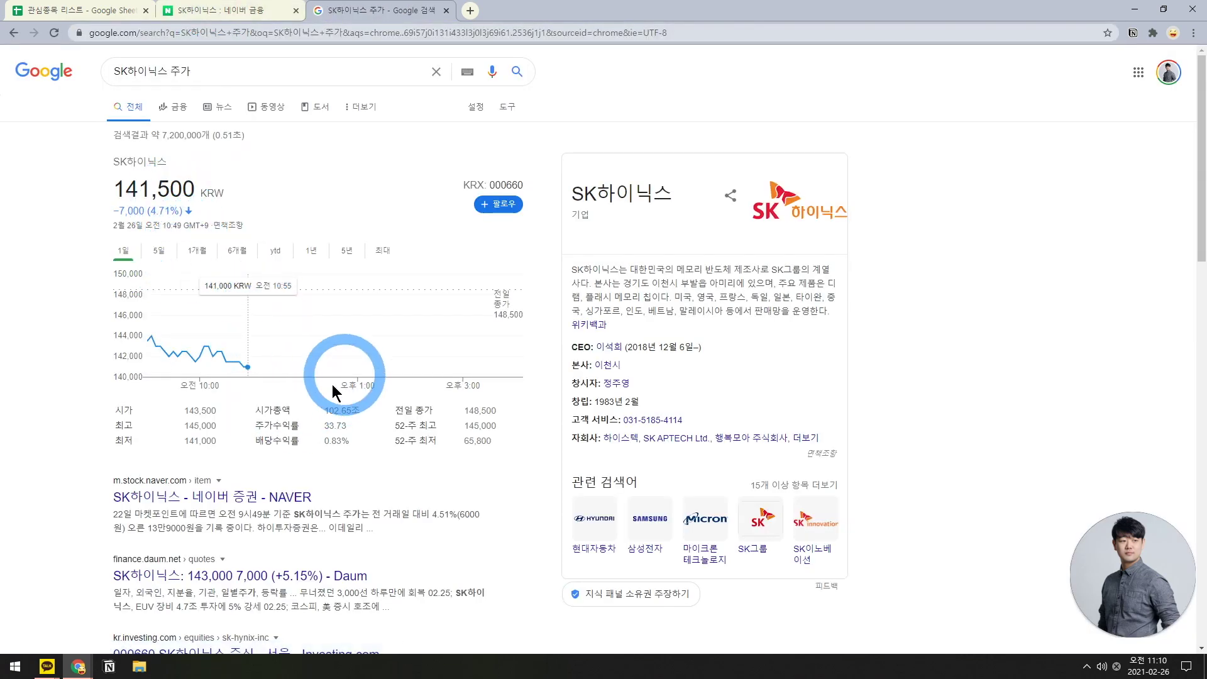
{"action": "double_click", "coordinate": [337, 410]}
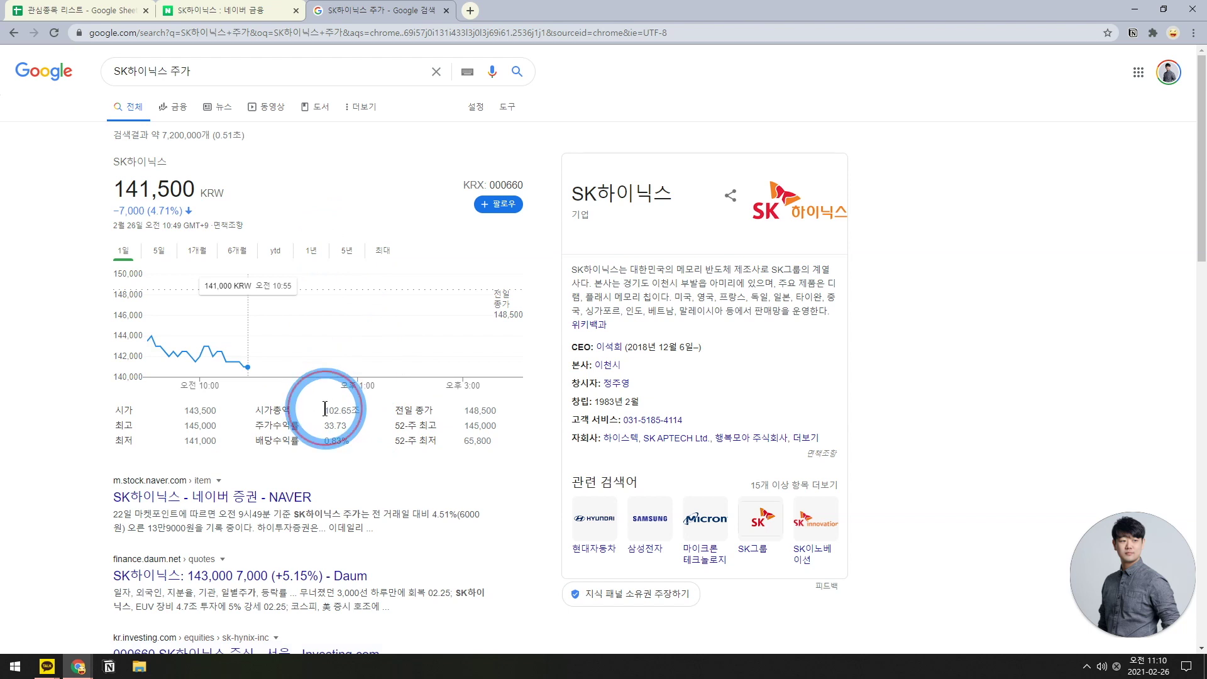
{"action": "left_click", "coordinate": [81, 10]}
{"action": "left_click", "coordinate": [472, 178]}
{"action": "key", "text": "BackSpace"}
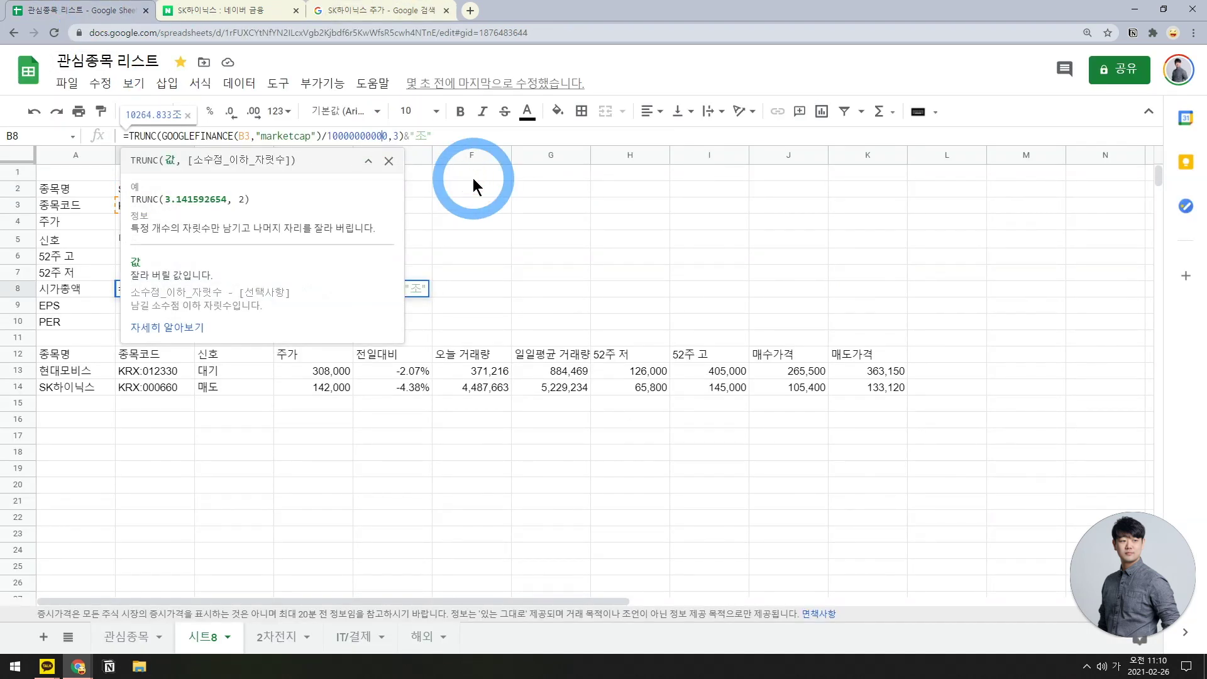
{"action": "key", "text": "Return"}
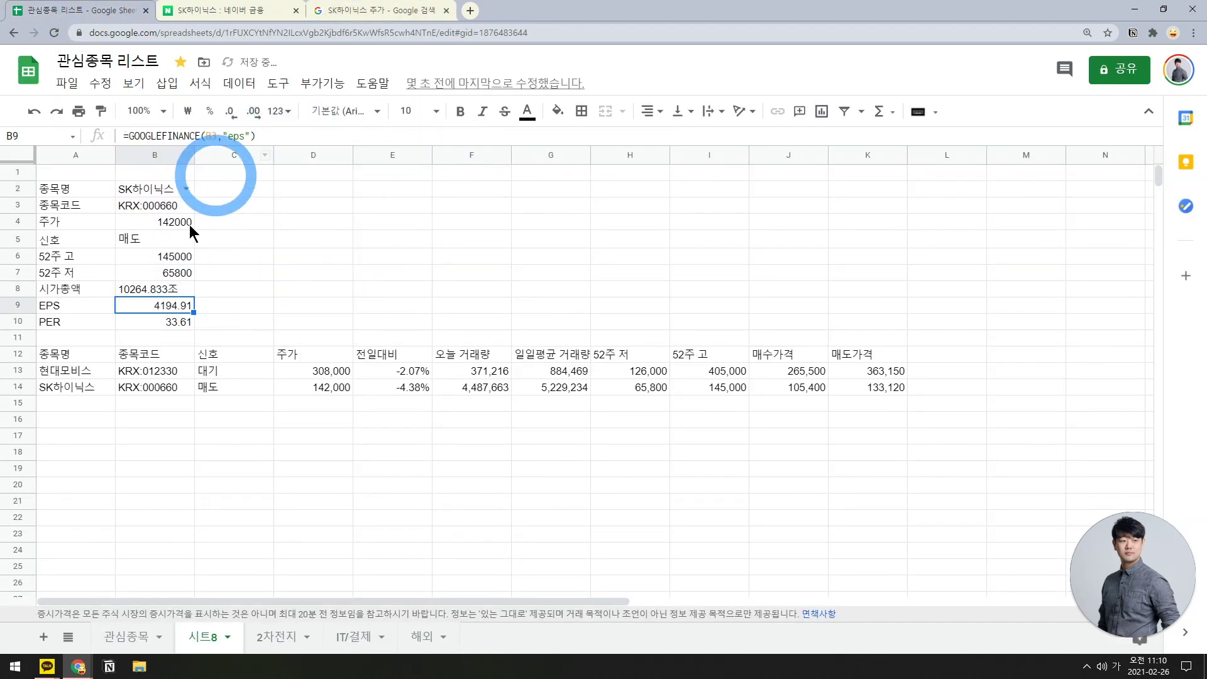
{"action": "left_click", "coordinate": [159, 288]}
{"action": "left_click", "coordinate": [373, 134]}
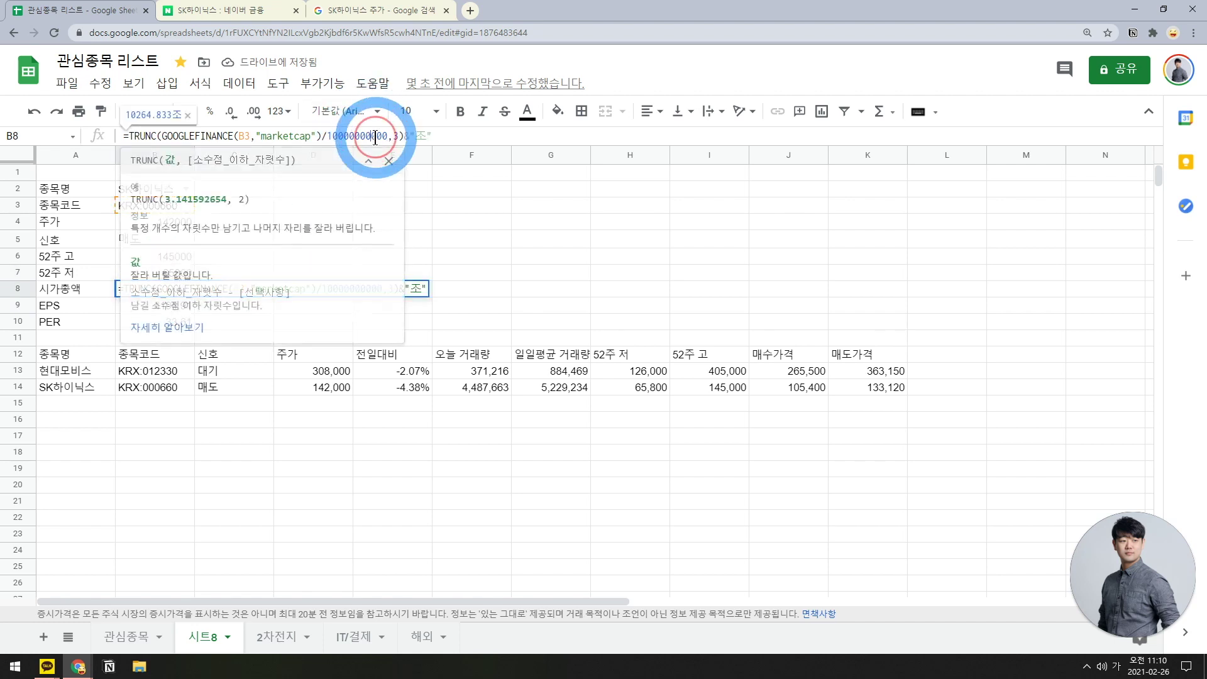
{"action": "type", "text": "00"}
{"action": "key", "text": "Return"}
{"action": "left_click", "coordinate": [164, 303]}
{"action": "left_click", "coordinate": [166, 291]}
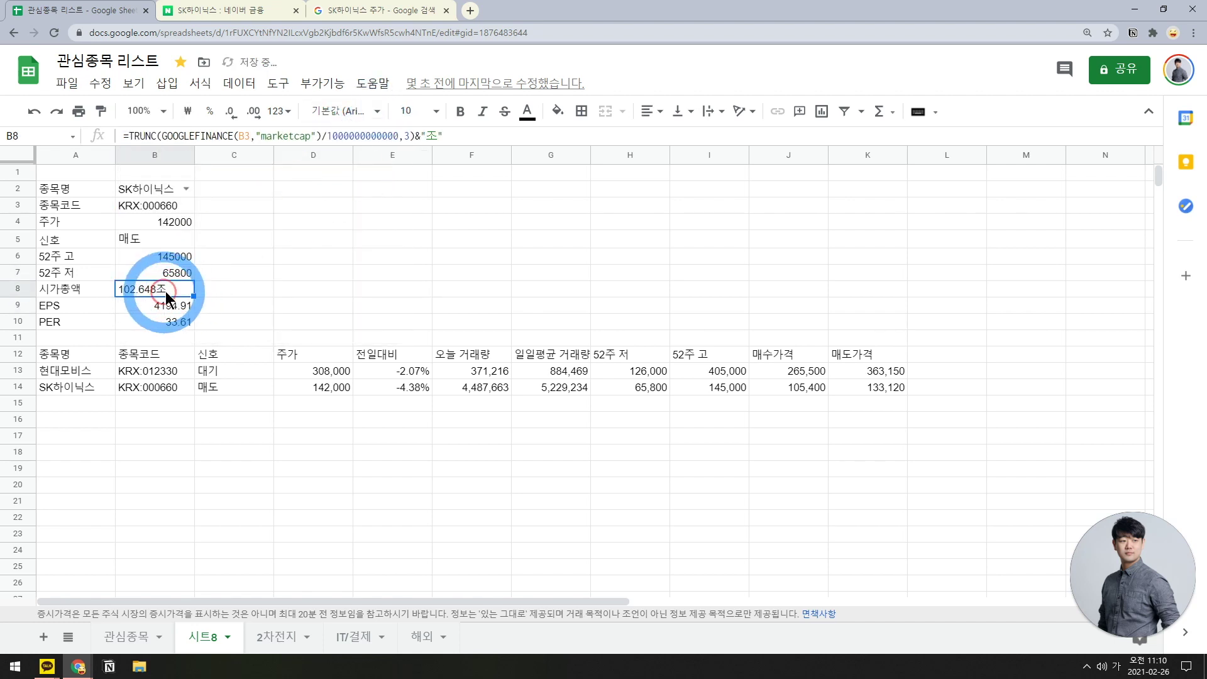
- Compare the summary block's market cap and PER with the SK하이닉스 figures in the Google search results
{"action": "left_click", "coordinate": [387, 11]}
{"action": "left_click", "coordinate": [394, 211]}
{"action": "left_click_drag", "start_coordinate": [324, 410], "coordinate": [338, 410]}
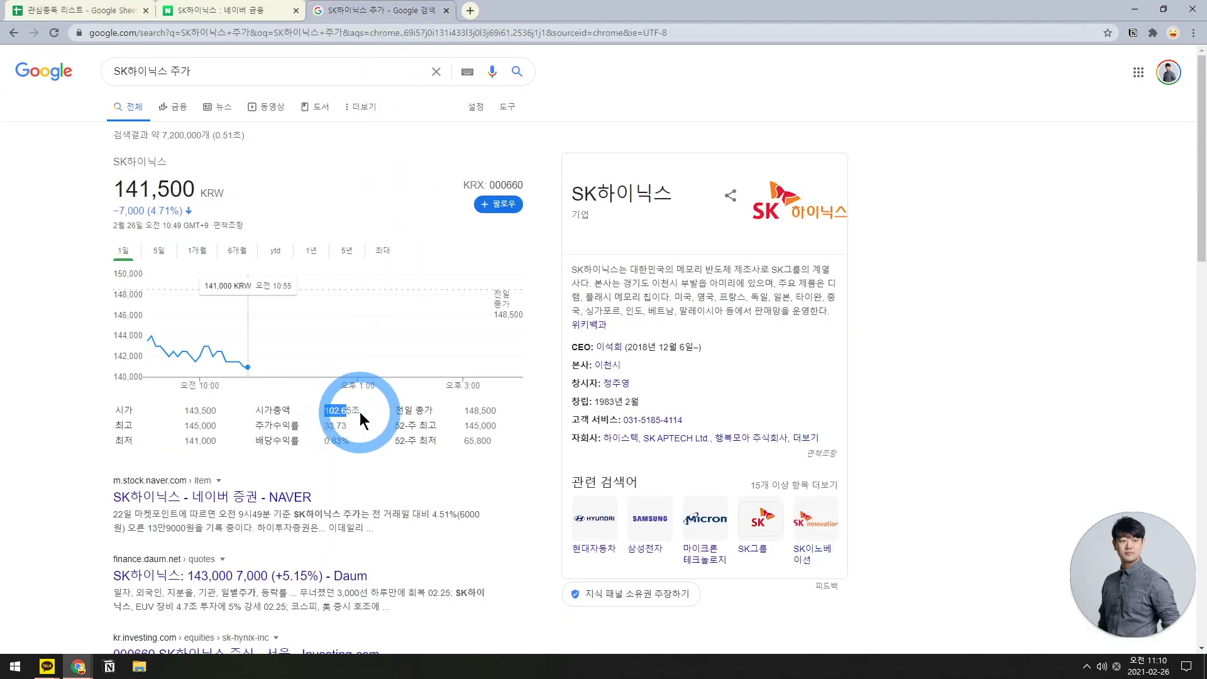
{"action": "left_click", "coordinate": [100, 10]}
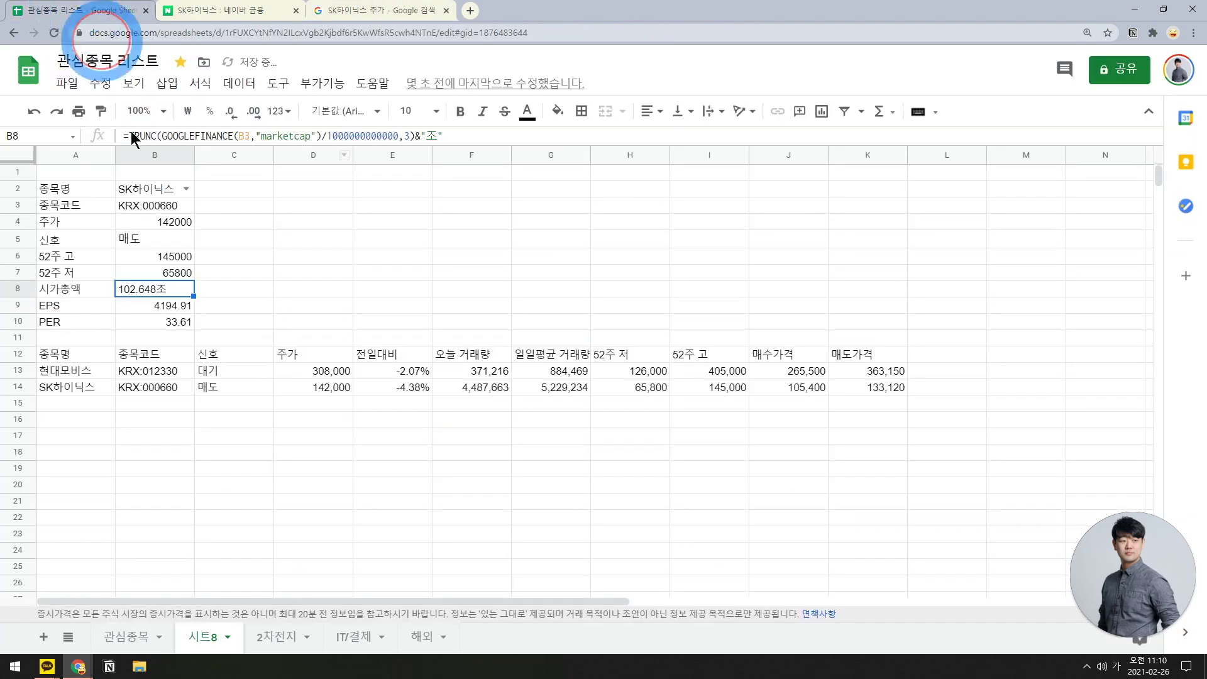
{"action": "left_click", "coordinate": [150, 292]}
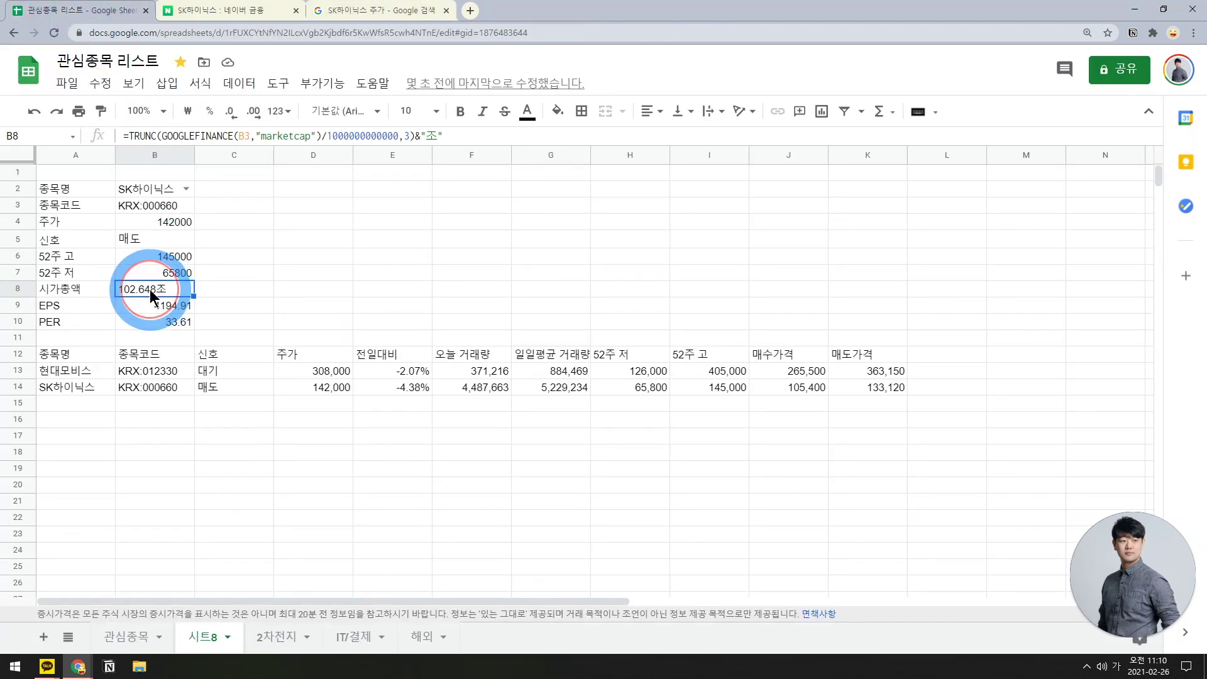
{"action": "left_click", "coordinate": [383, 10]}
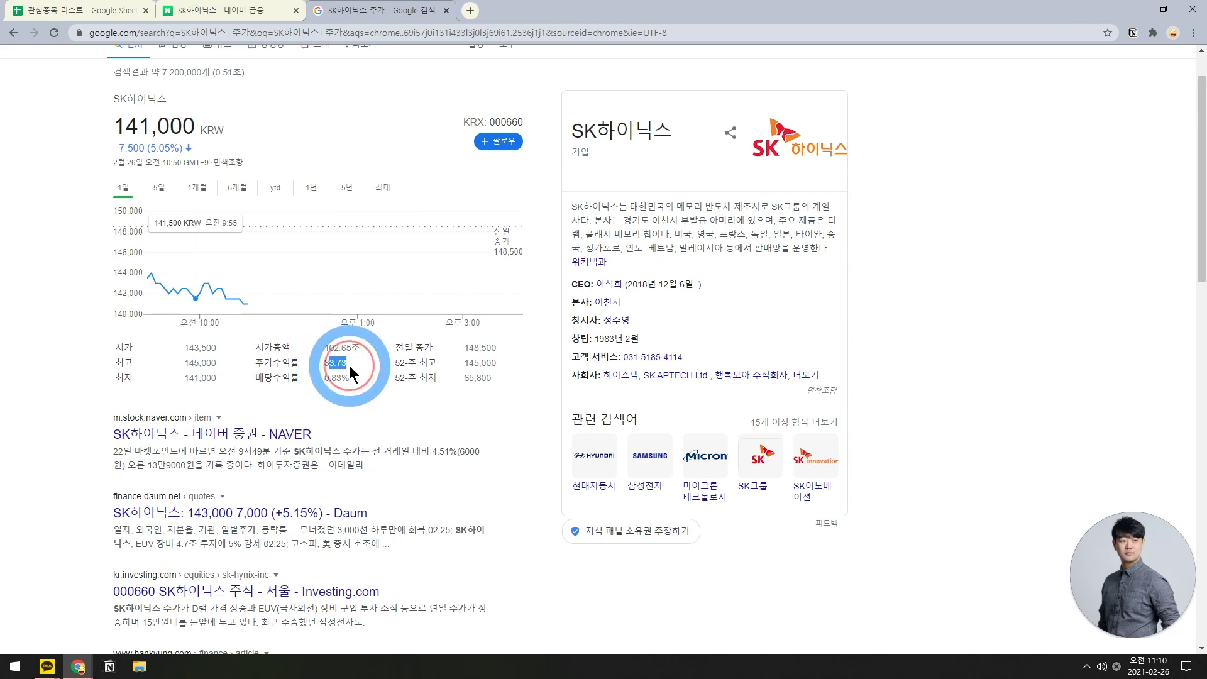
- Compare SK하이닉스's 52-week high and low in the Google search results with the values in the stock sheet
{"action": "key", "text": "ctrl+1"}
{"action": "left_click", "coordinate": [182, 324]}
{"action": "left_click", "coordinate": [352, 11]}
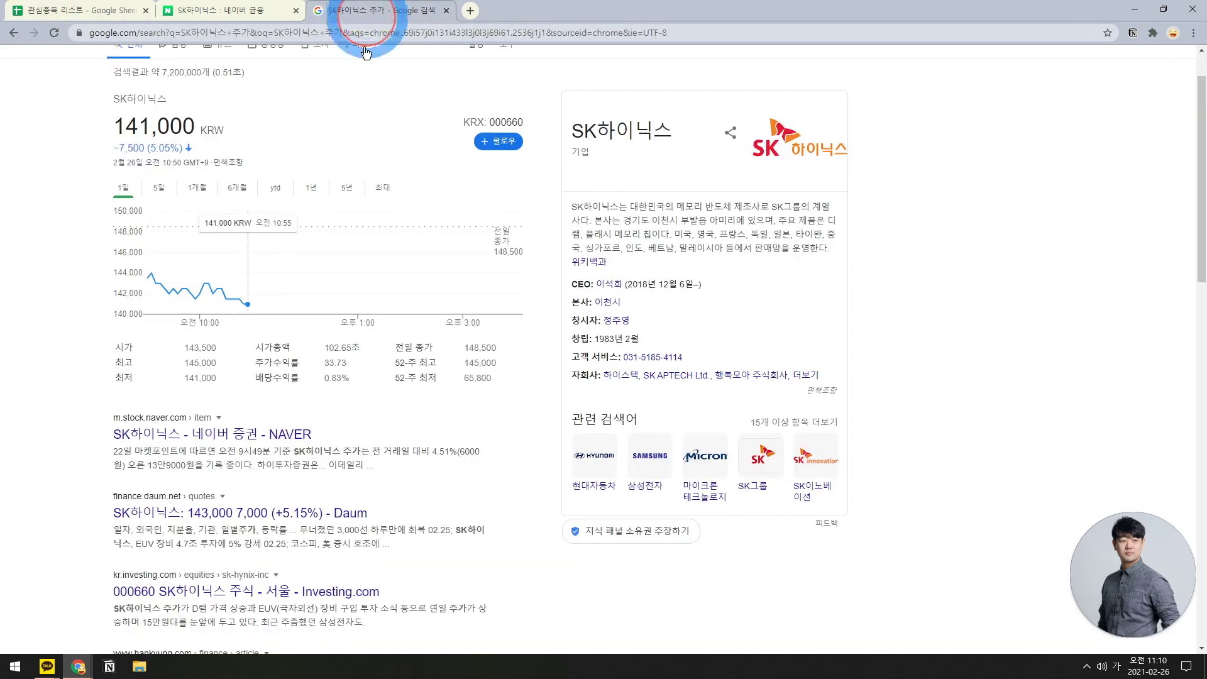
{"action": "left_click", "coordinate": [339, 359]}
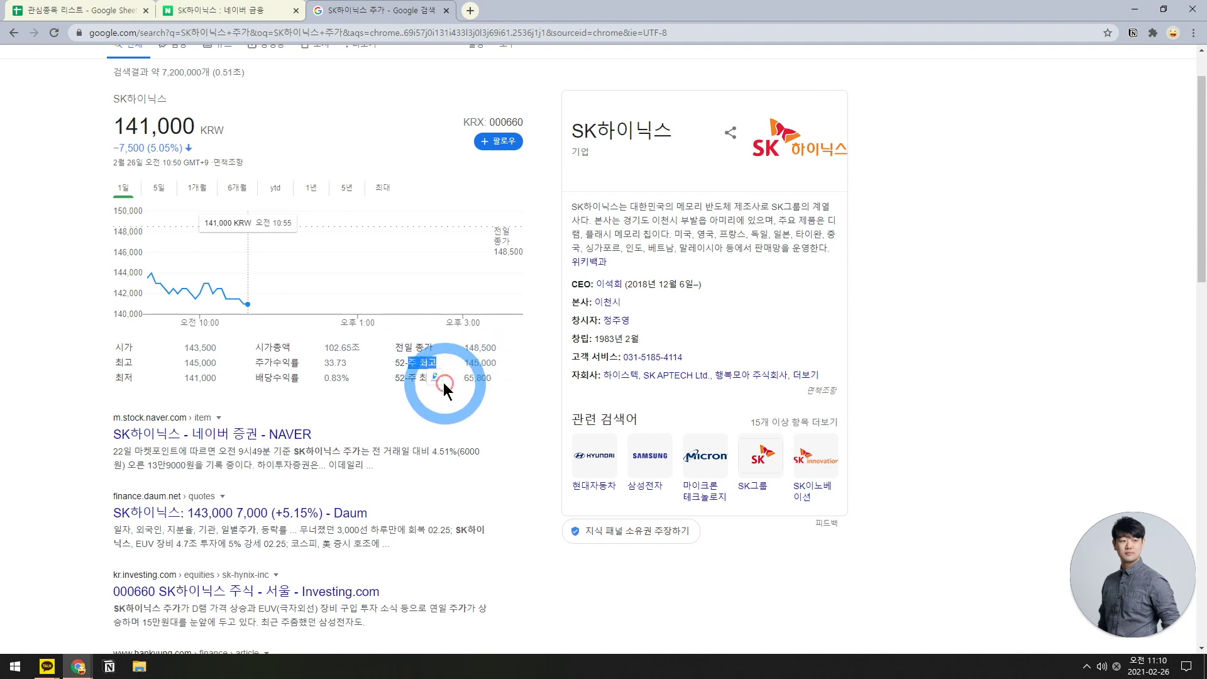
{"action": "left_click", "coordinate": [84, 11]}
{"action": "left_click", "coordinate": [189, 271]}
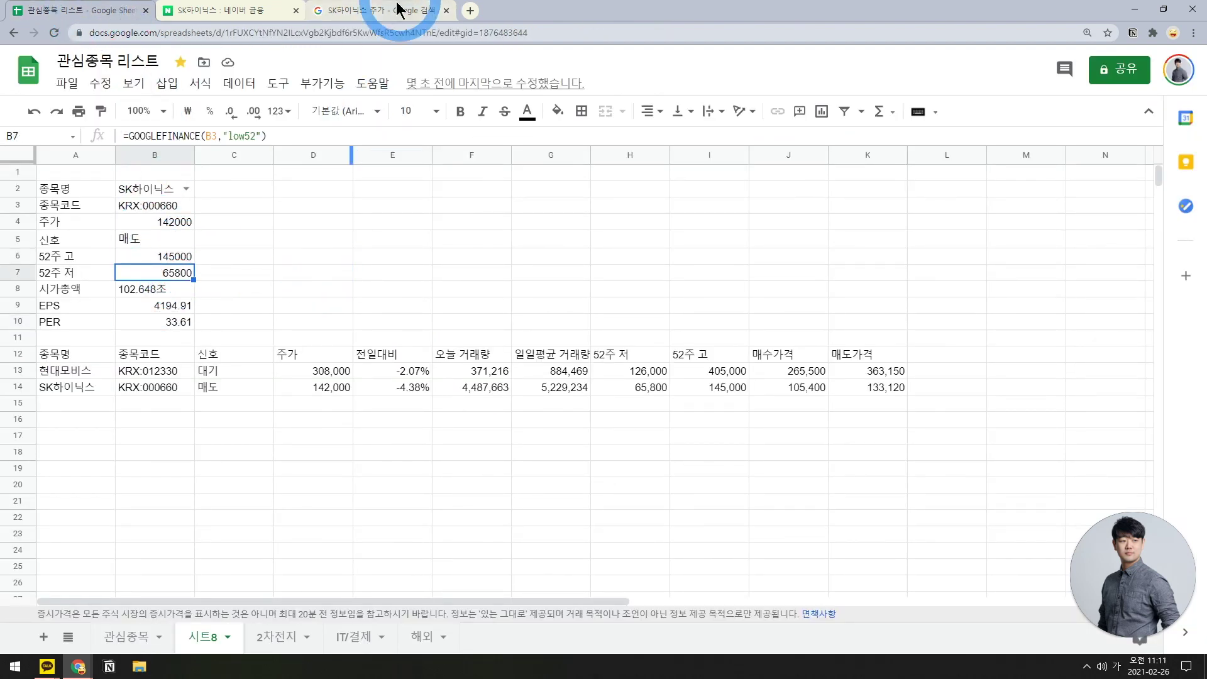
{"action": "left_click", "coordinate": [396, 11]}
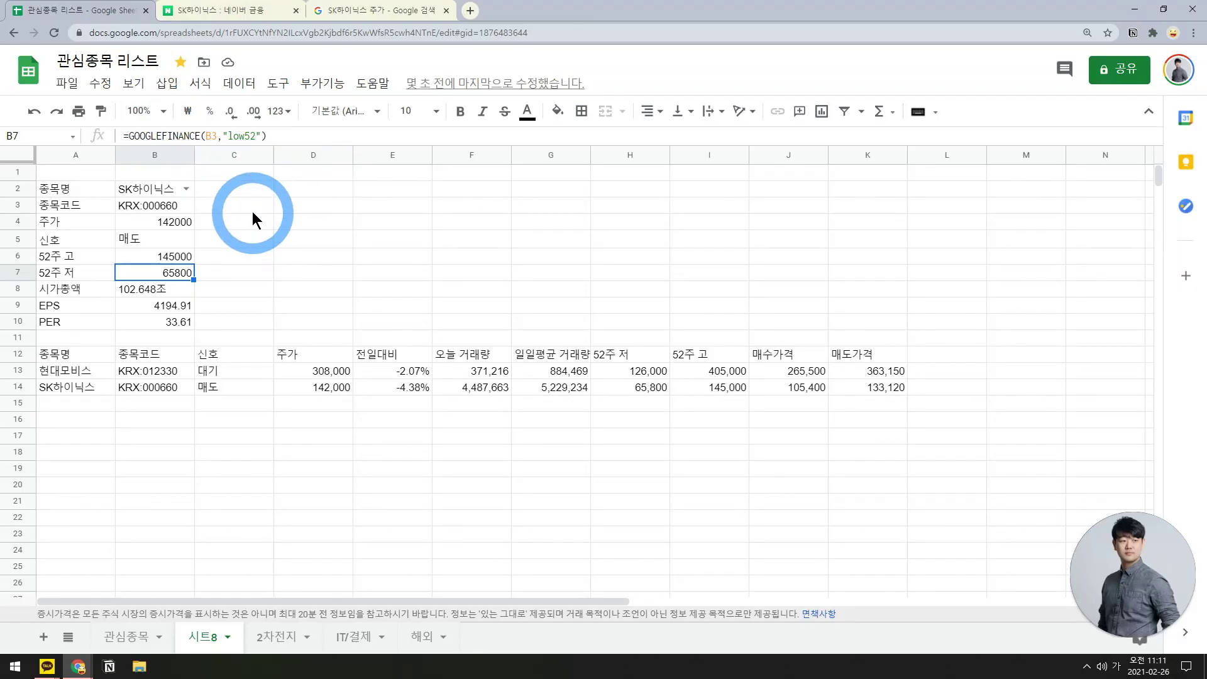
- Start a SPARKLINE formula in cell C2 with a nested GOOGLEFINANCE function as its data
{"action": "left_click", "coordinate": [253, 195]}
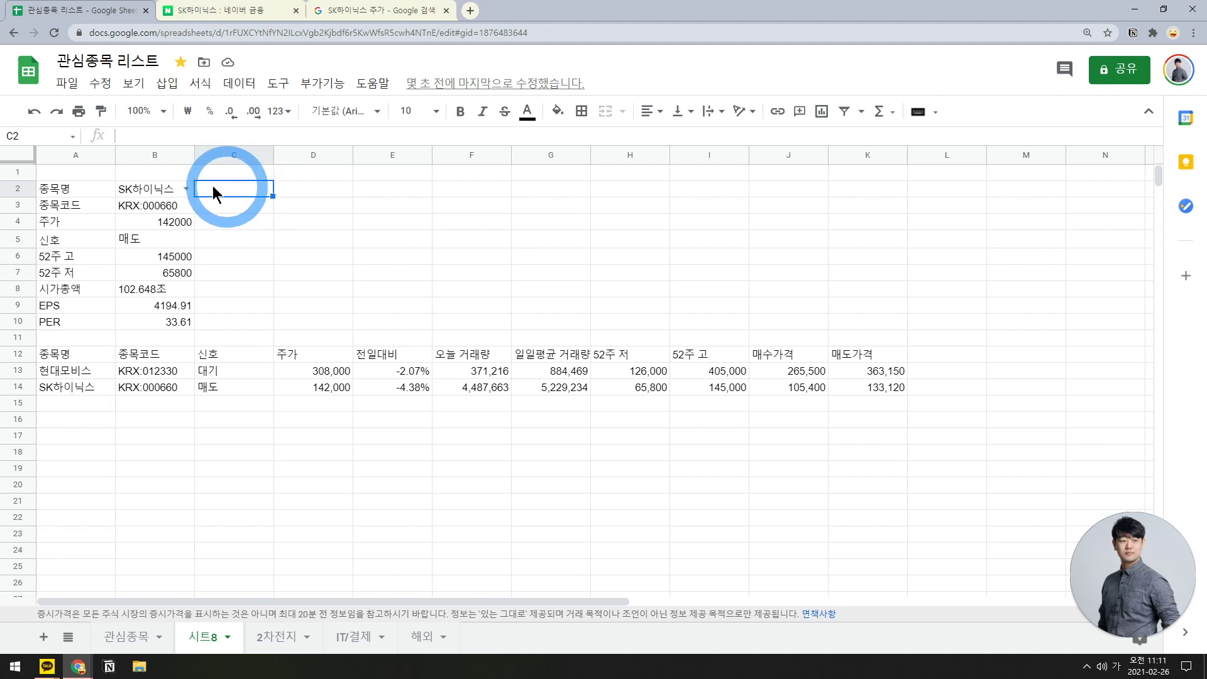
{"action": "left_click", "coordinate": [278, 186]}
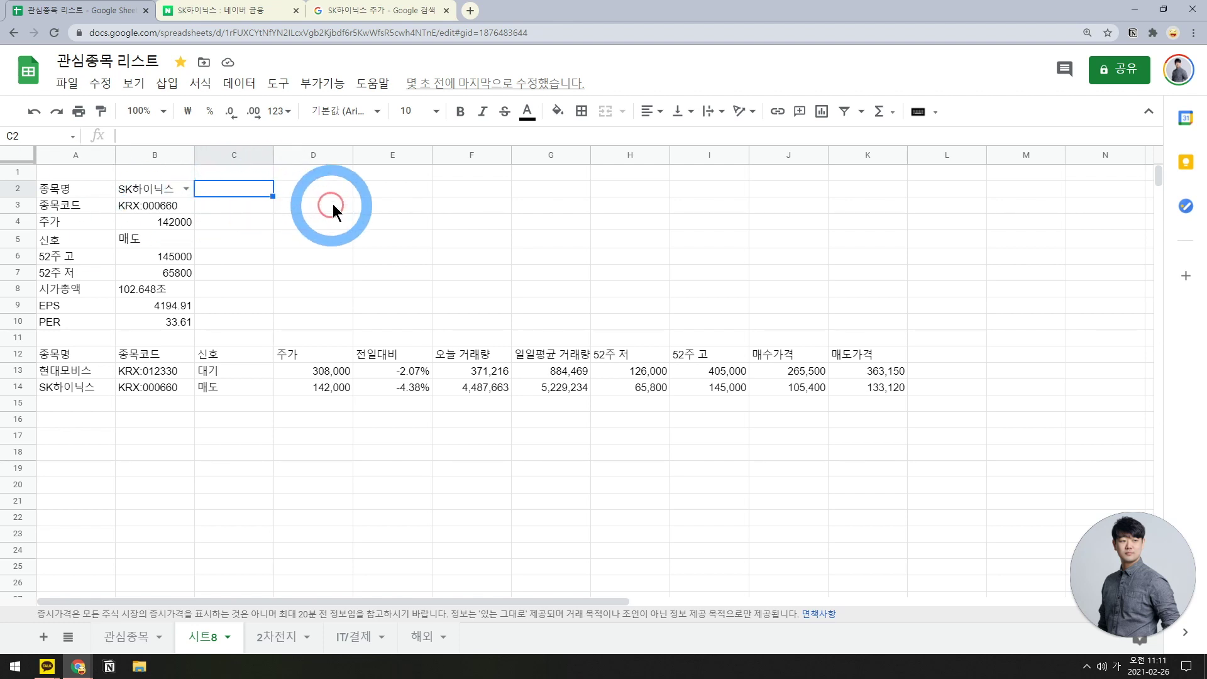
{"action": "type", "text": "=sp"}
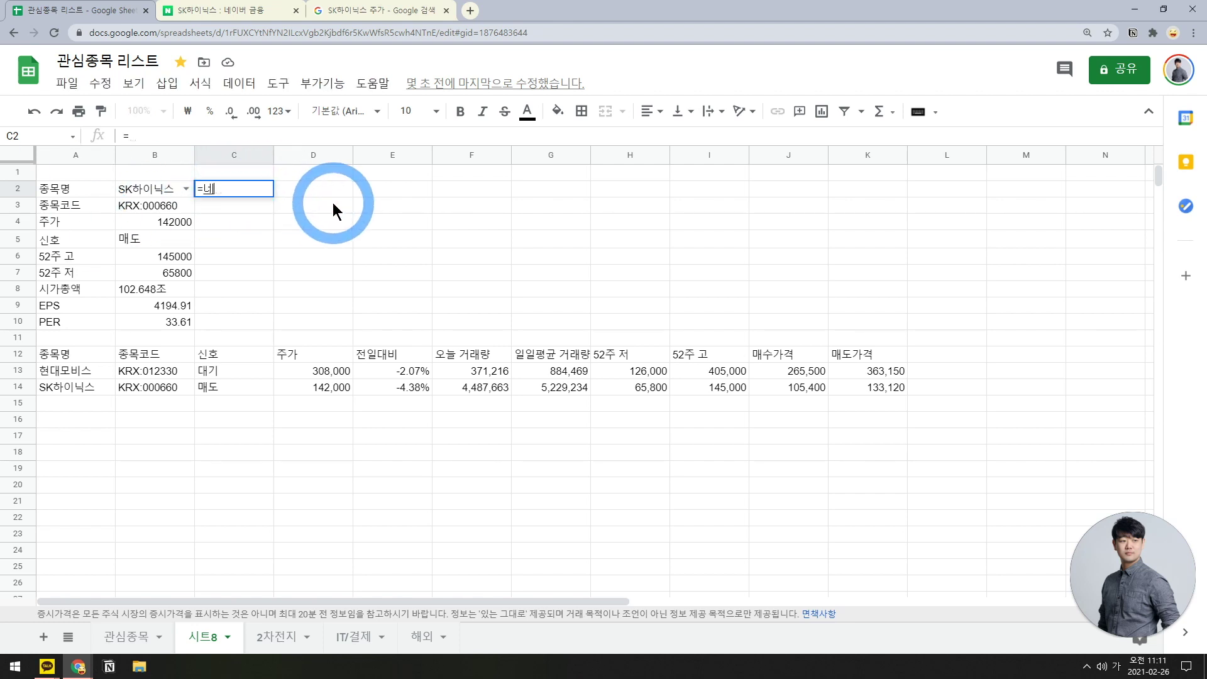
{"action": "type", "text": "ark"}
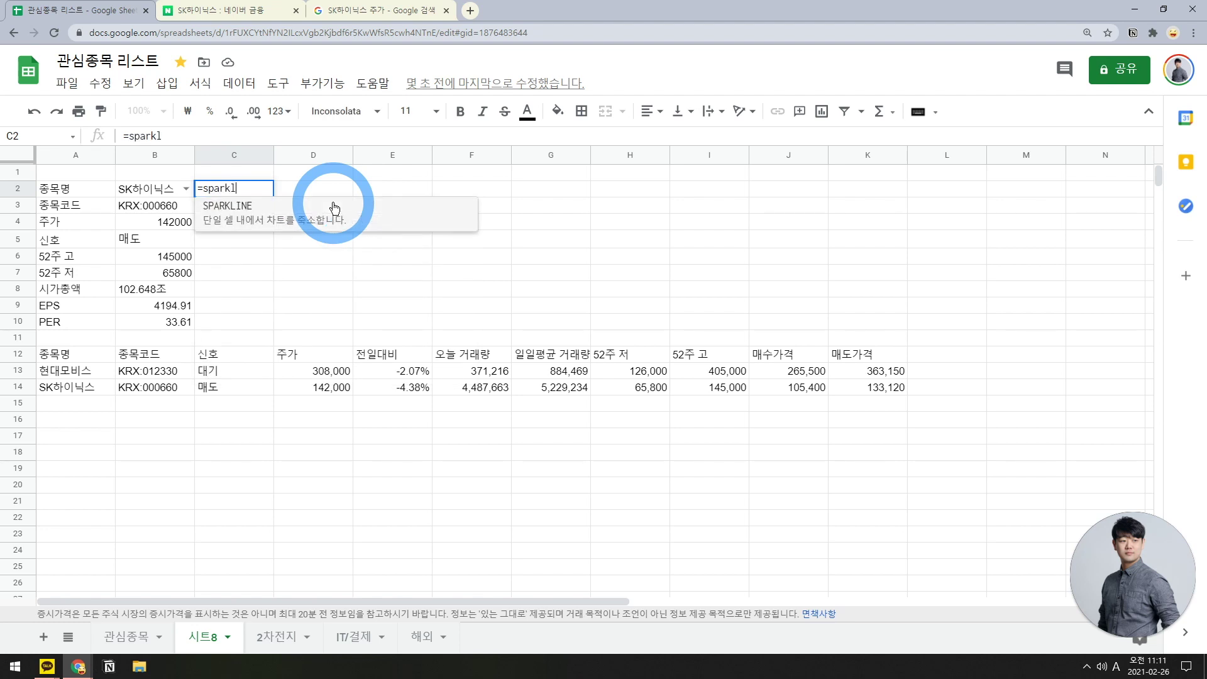
{"action": "type", "text": "l"}
{"action": "left_click", "coordinate": [334, 208]}
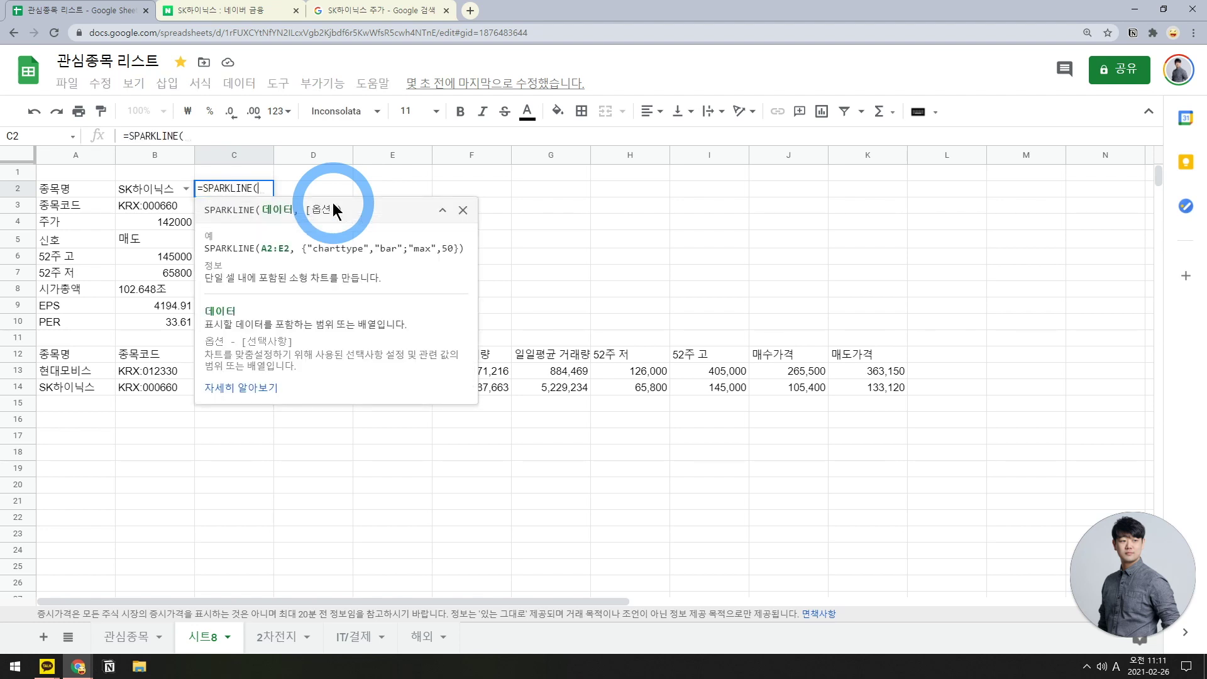
{"action": "type", "text": "google"}
{"action": "left_click", "coordinate": [333, 203]}
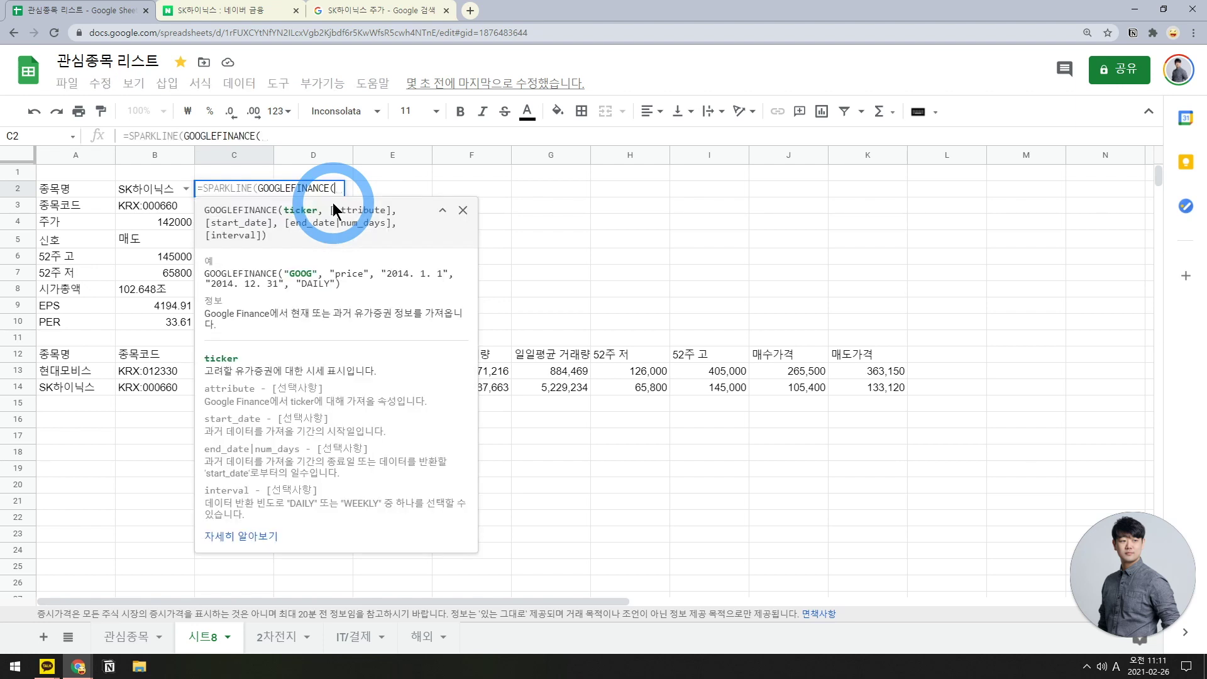
- Give the nested GOOGLEFINANCE function the ticker in B3 and the attribute "price"
{"action": "type", "text": "b3,"}
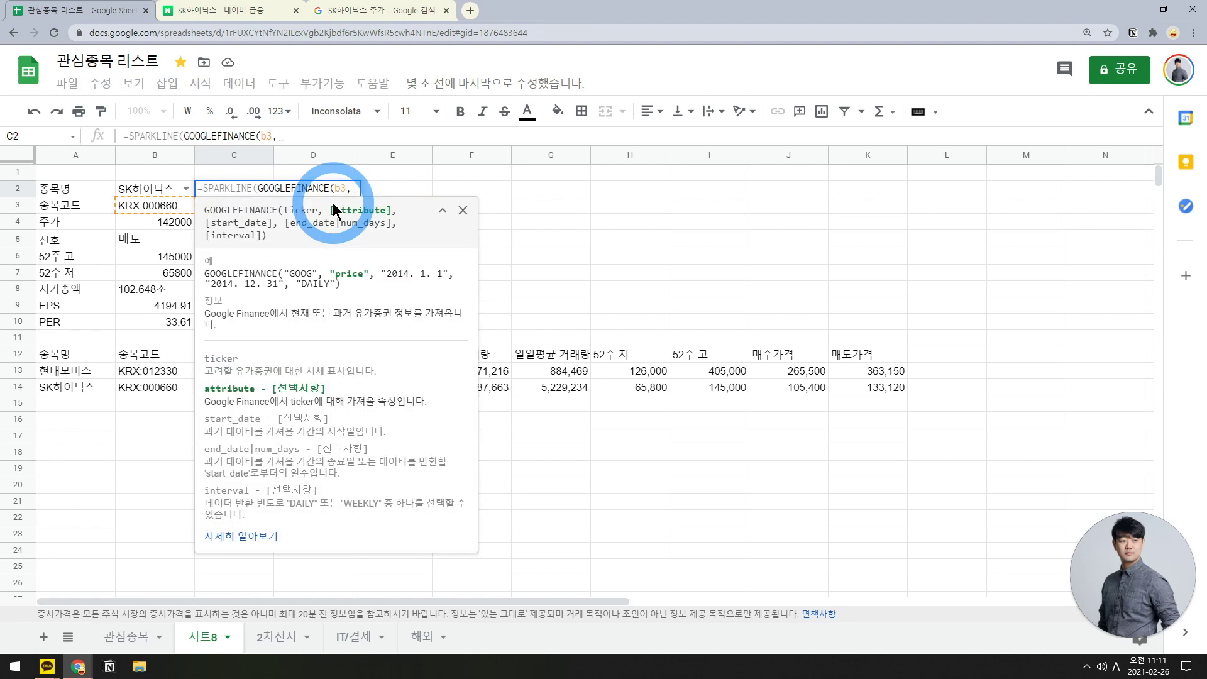
{"action": "type", "text": "\"\""}
{"action": "type", "text": "price"}
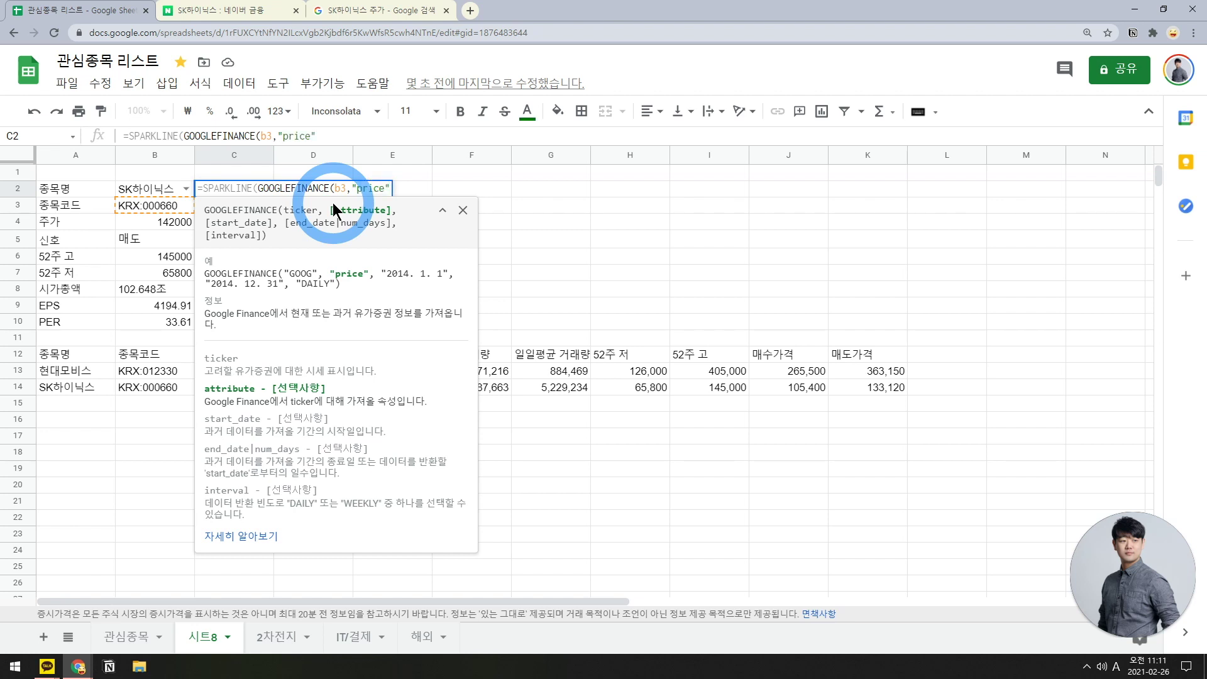
{"action": "type", "text": ","}
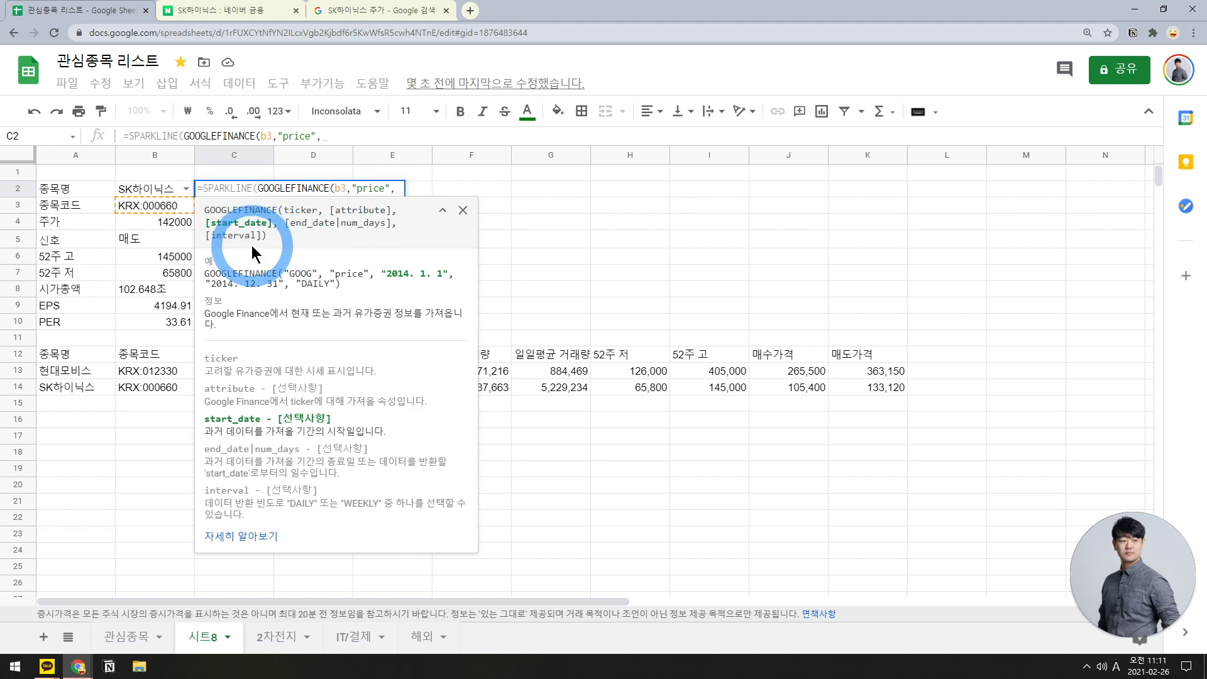
- Complete the formula with start date today()-364, end date today() and interval 1, and enter it
{"action": "type", "text": "today()-356"}
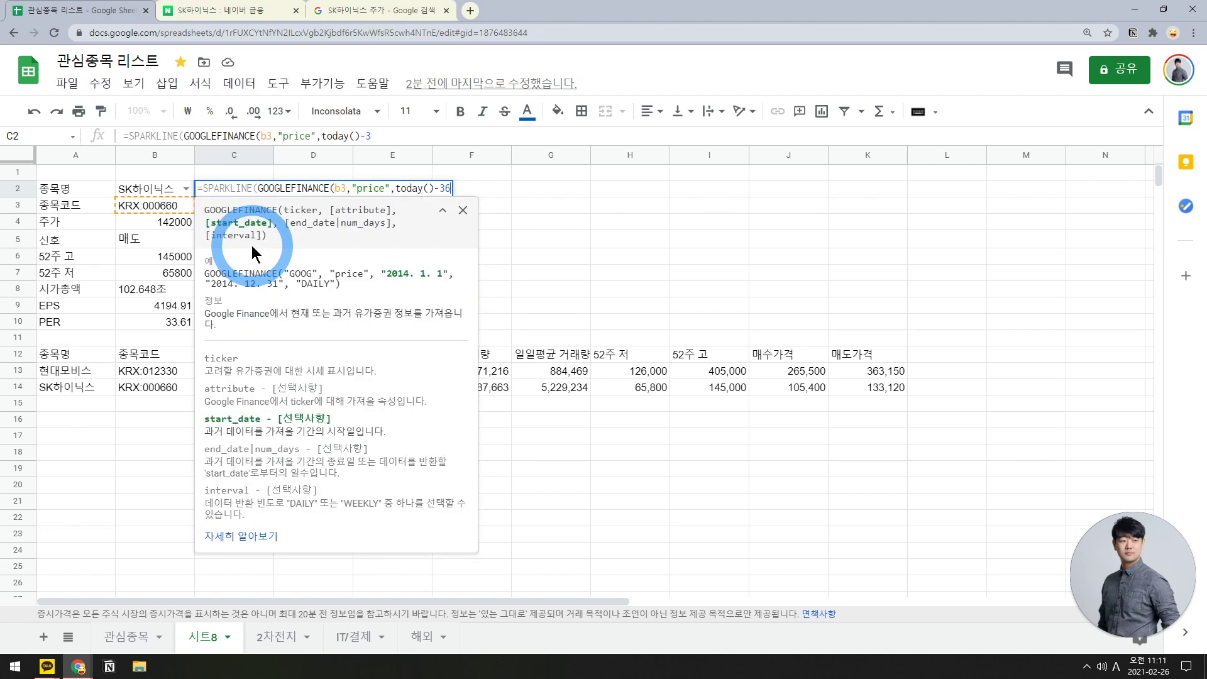
{"action": "type", "text": "45"}
{"action": "type", "text": ","}
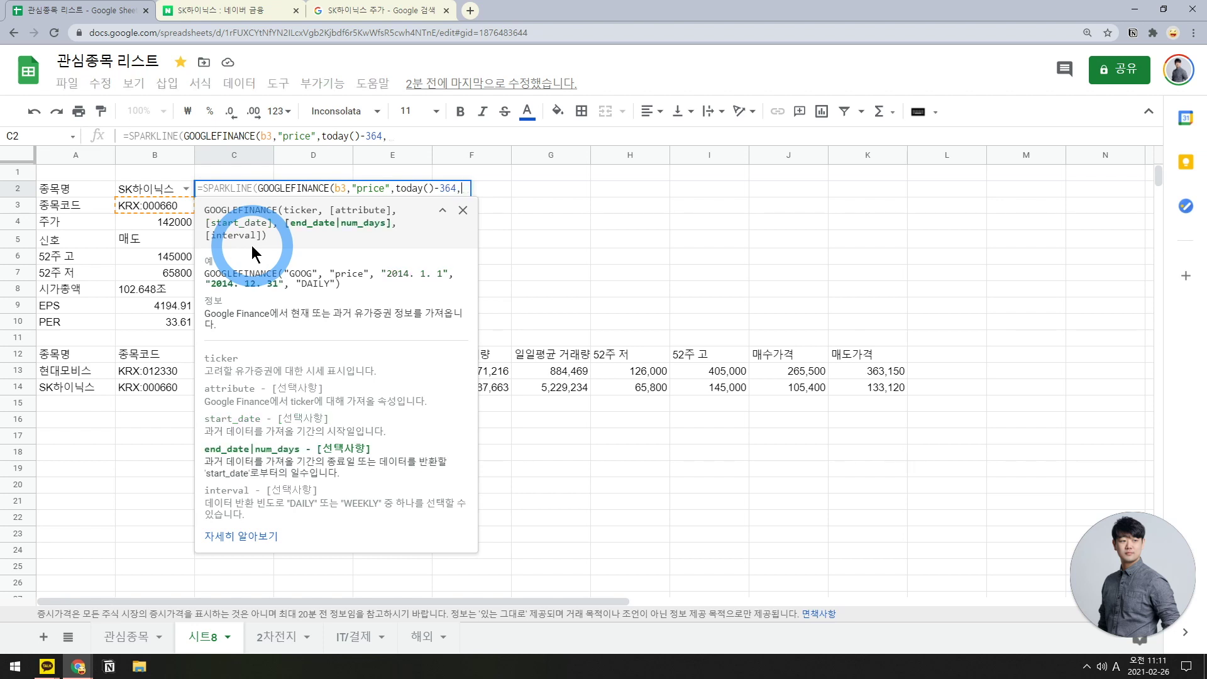
{"action": "type", "text": "today()"}
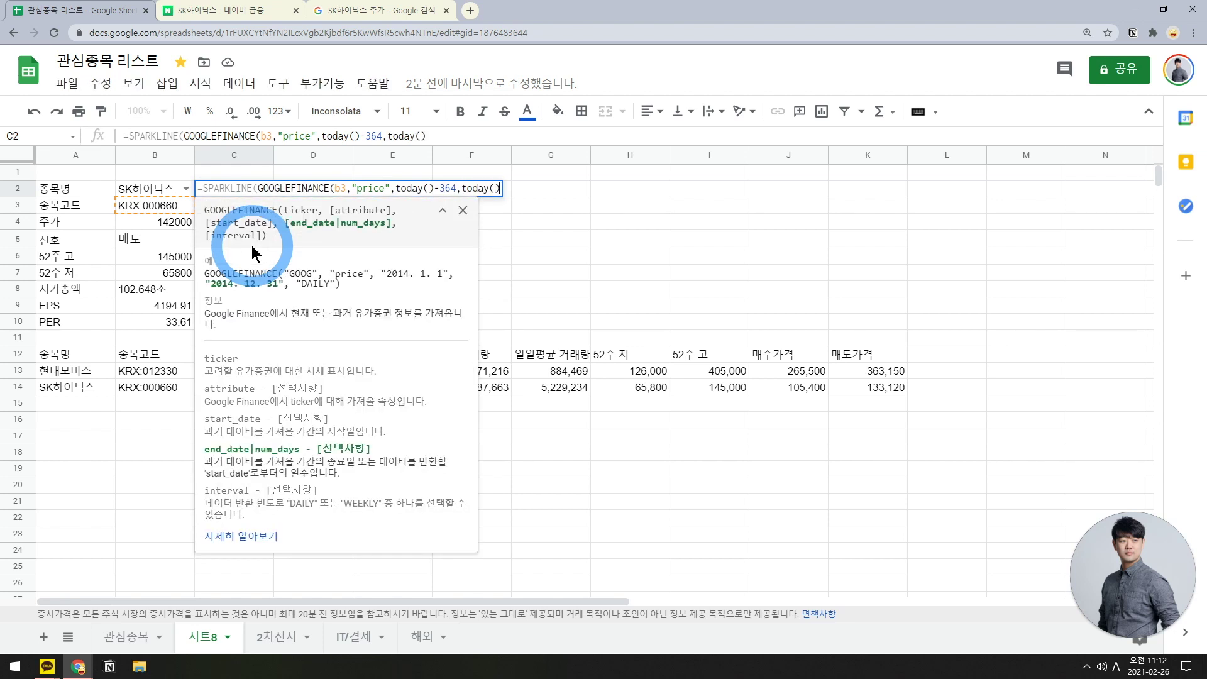
{"action": "type", "text": ","}
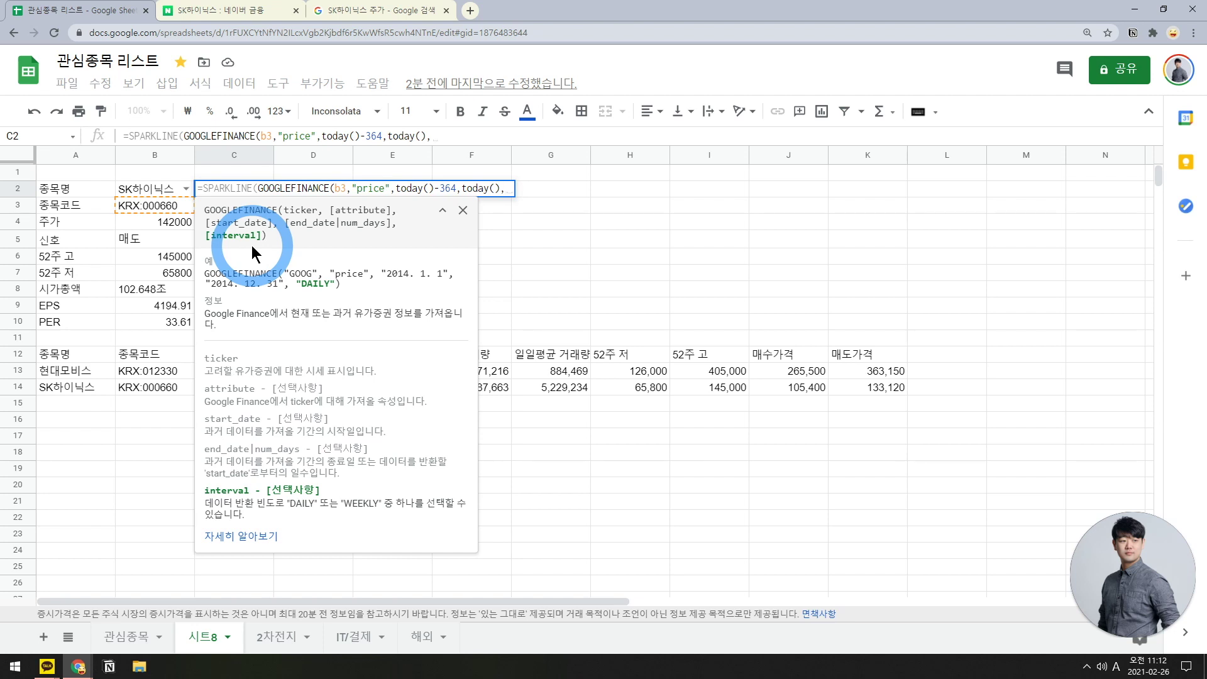
{"action": "type", "text": "1"}
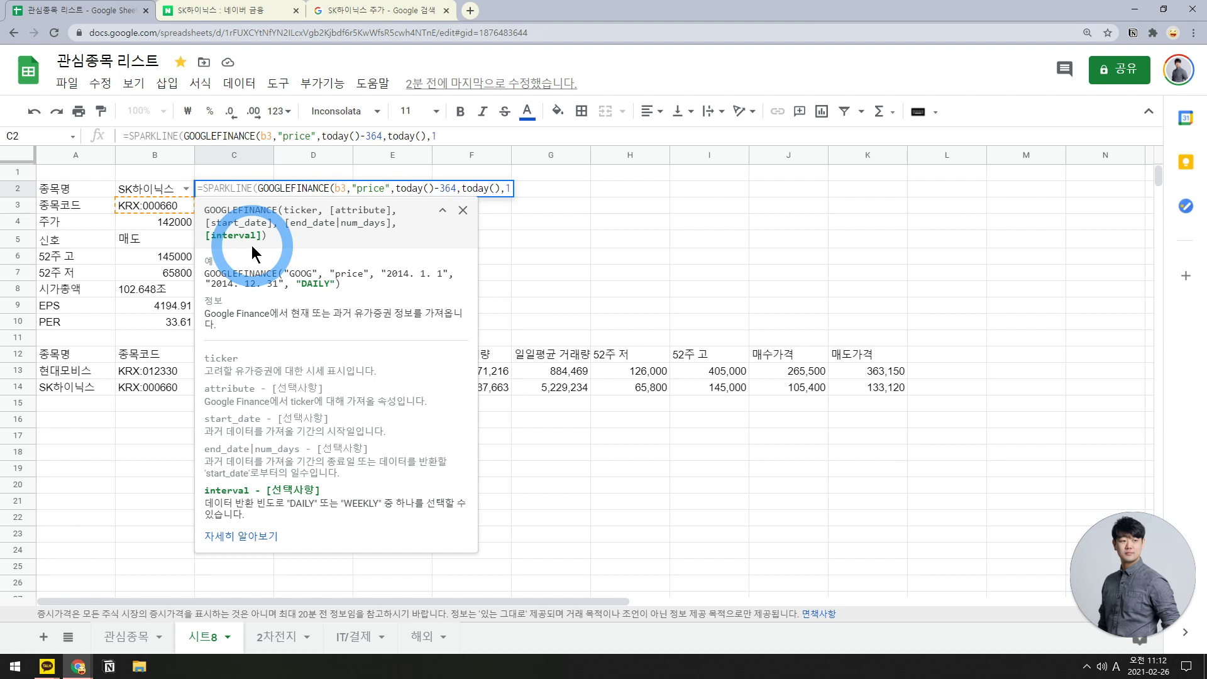
{"action": "key", "text": "Return"}
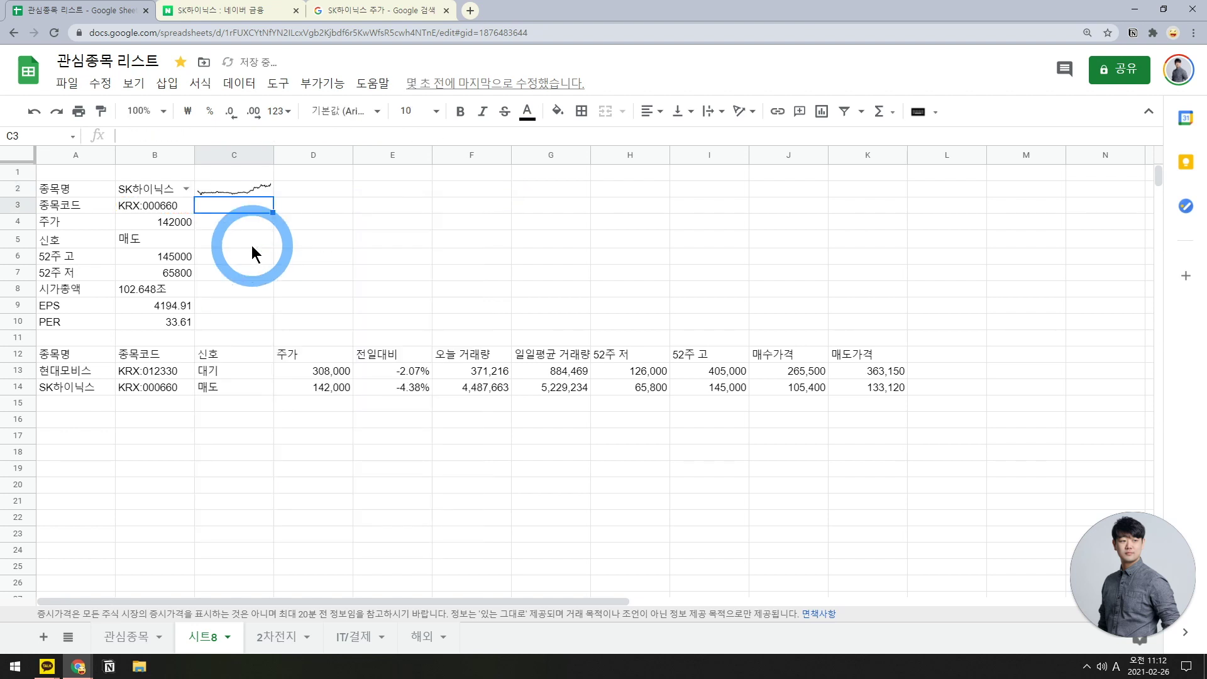
- Merge cells C2:K7 to enlarge the price sparkline
{"action": "left_click", "coordinate": [257, 192]}
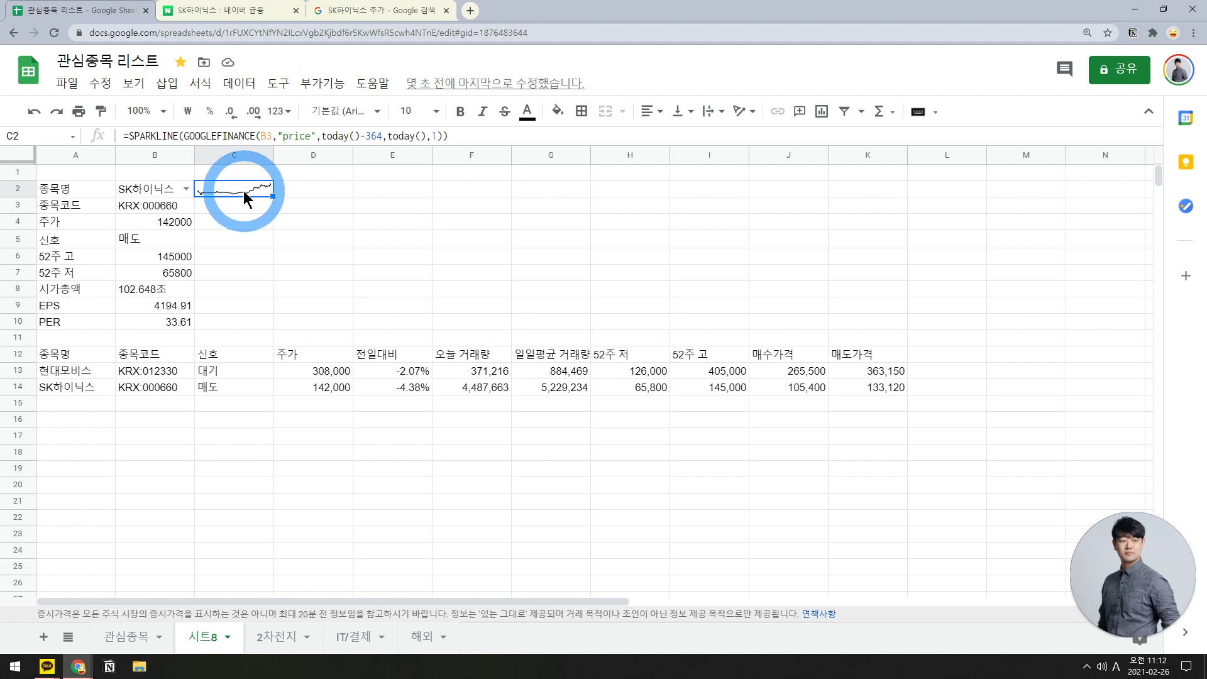
{"action": "left_click_drag", "start_coordinate": [418, 255], "coordinate": [859, 277]}
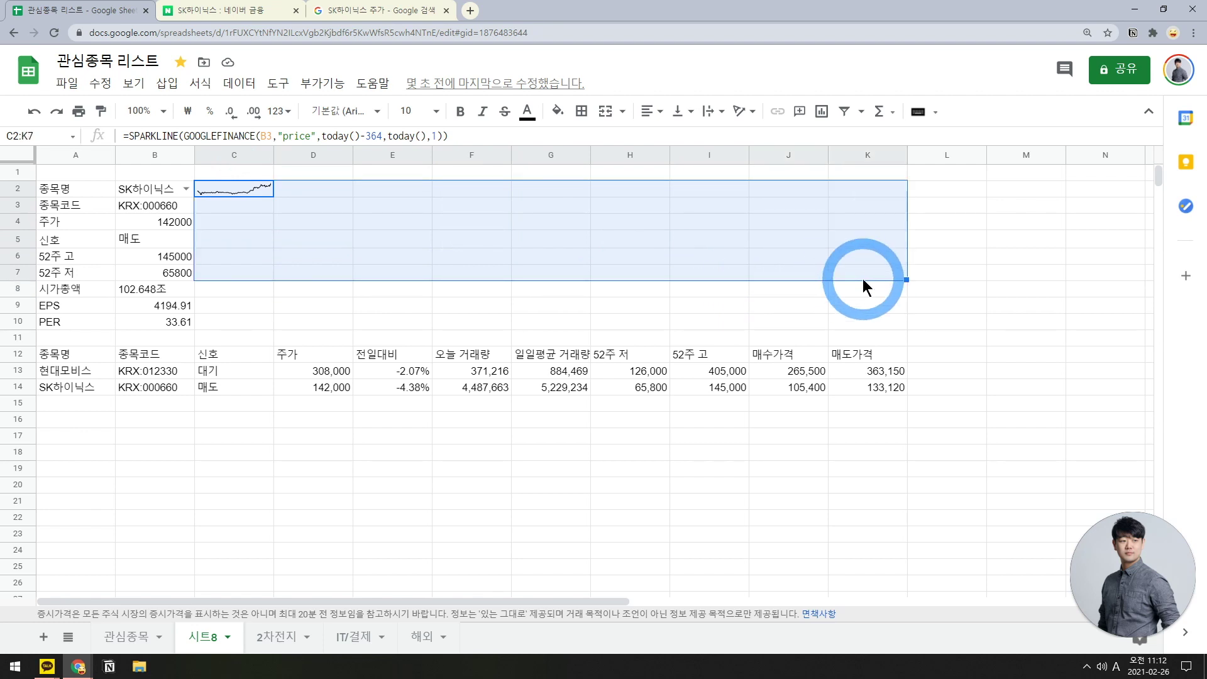
{"action": "left_click", "coordinate": [603, 111]}
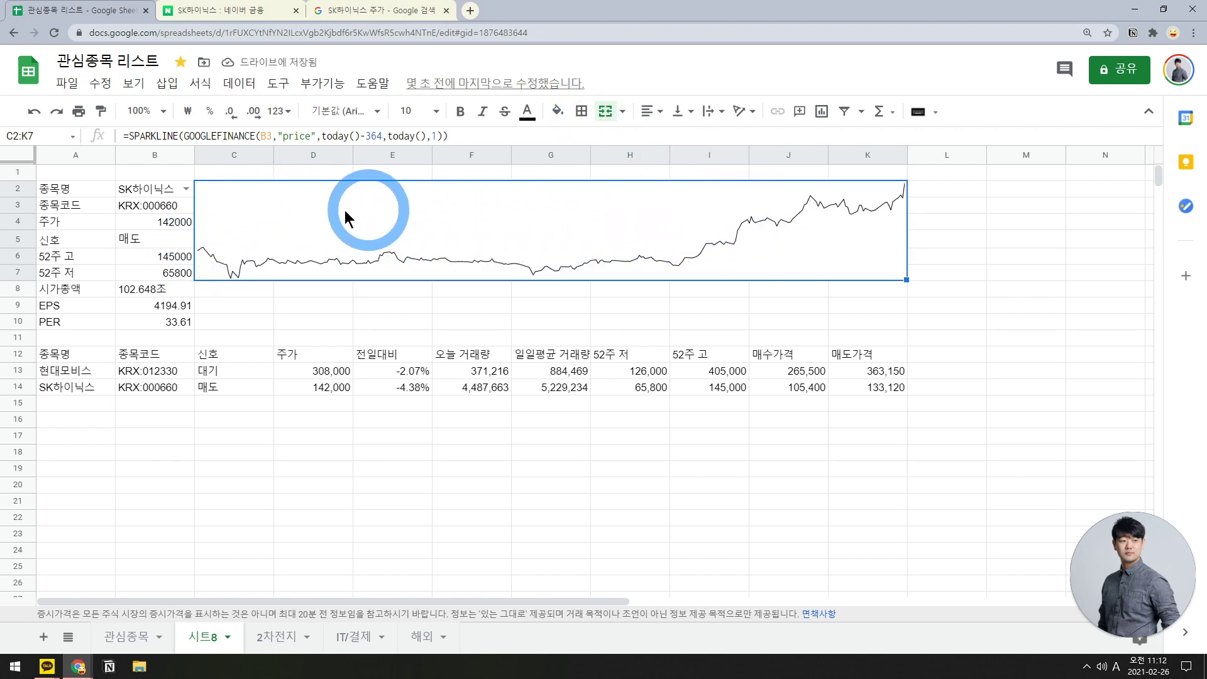
- Copy the price sparkline's formula text into cell C8, keeping its reference to B3
{"action": "left_click", "coordinate": [244, 293]}
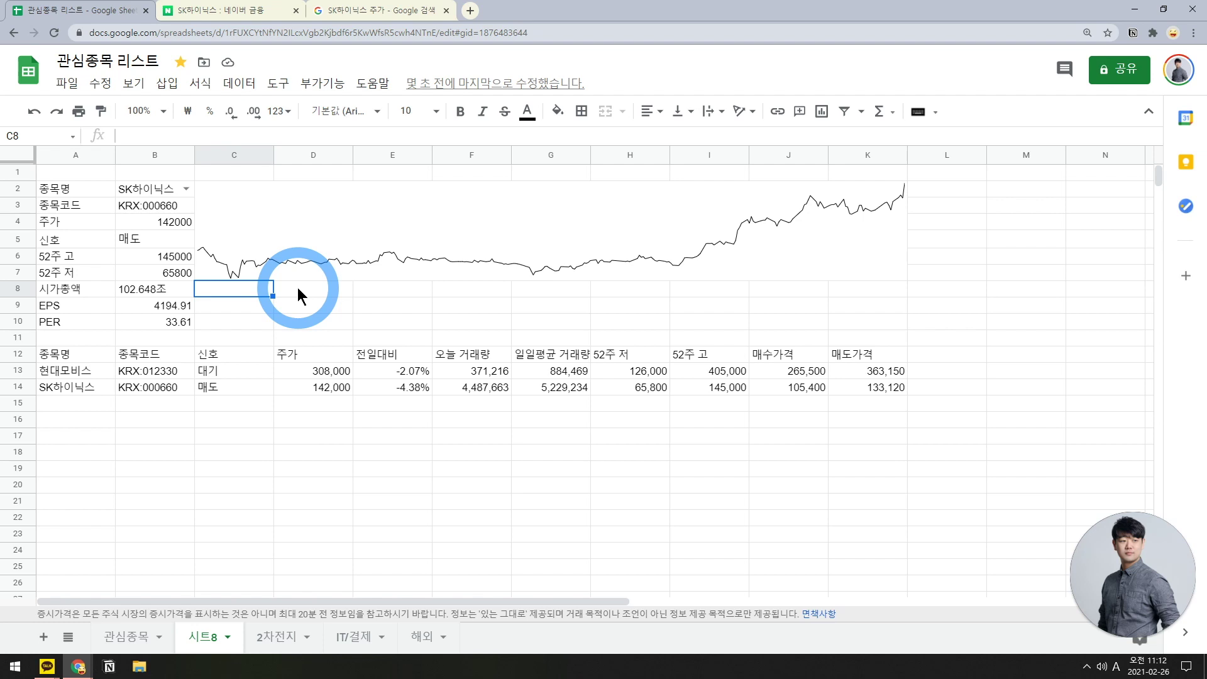
{"action": "type", "text": "=SPARKLINE(GOOGLEFINANCE(C9))"}
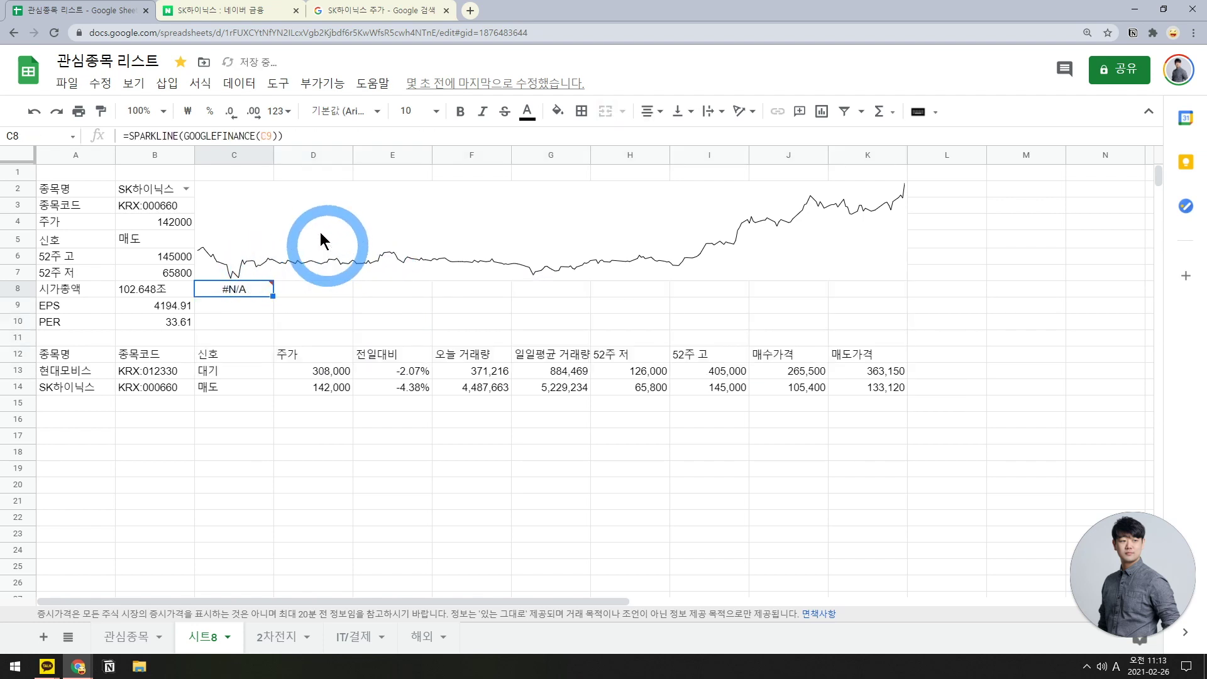
{"action": "left_click", "coordinate": [322, 220]}
{"action": "double_click", "coordinate": [304, 202]}
{"action": "left_click", "coordinate": [242, 293]}
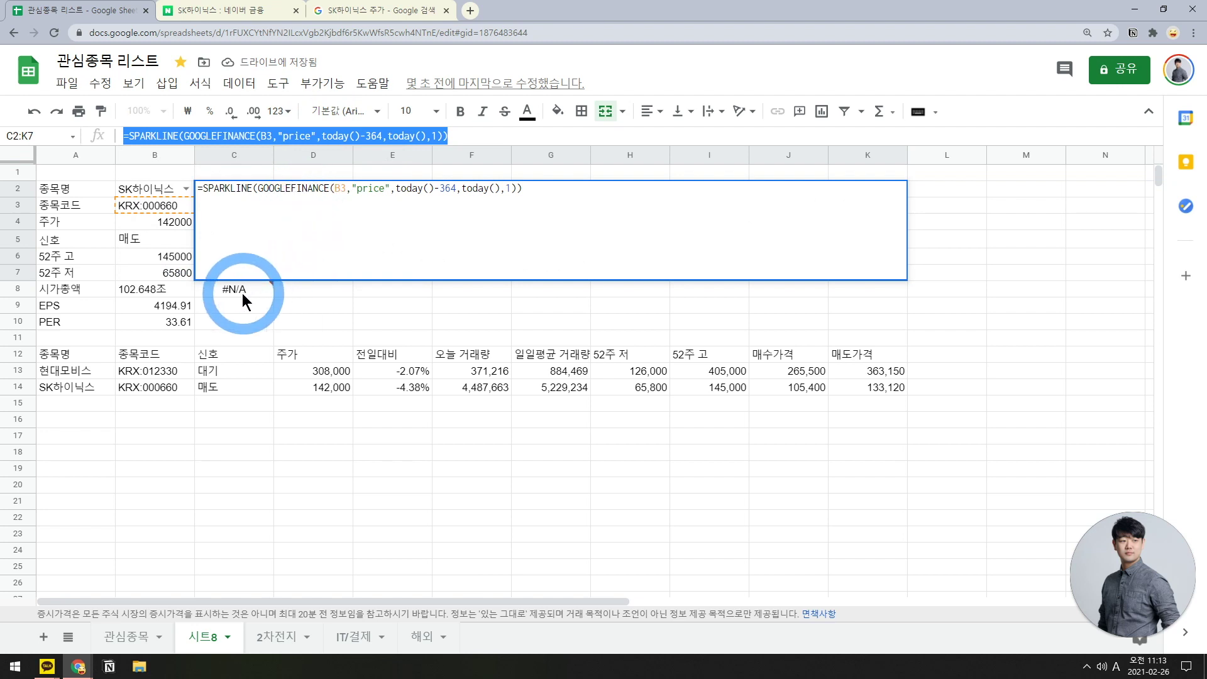
{"action": "type", "text": "=SPARKLINE(GOOGLEFINANCE(B3,\"price\",today()-364,today(),1))"}
- Replace the "price" attribute in C8's formula with "volume" and enter the formula
{"action": "left_click", "coordinate": [259, 135]}
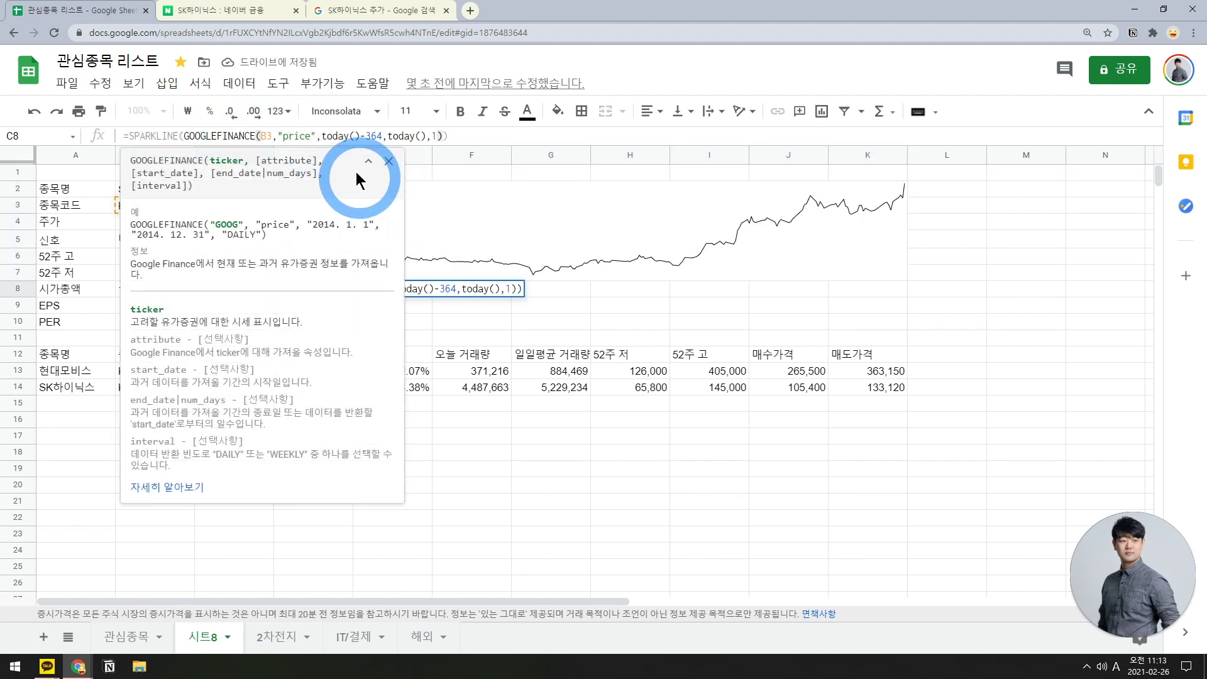
{"action": "double_click", "coordinate": [303, 136]}
{"action": "type", "text": "v"}
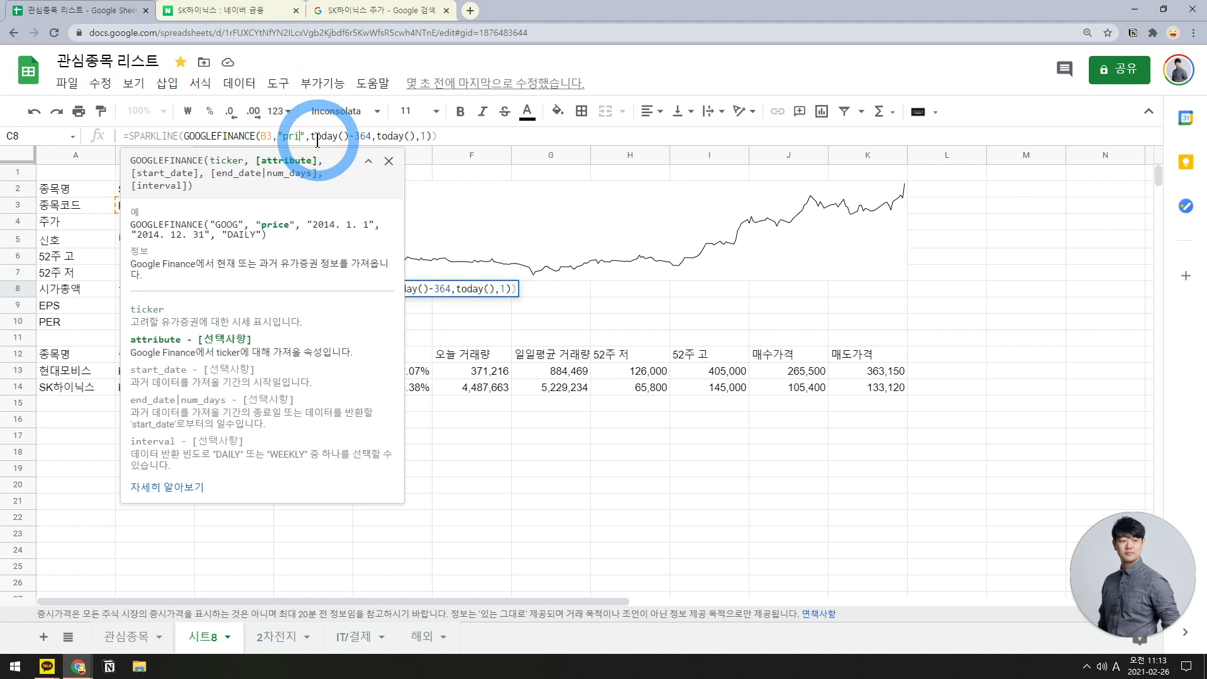
{"action": "type", "text": "olume"}
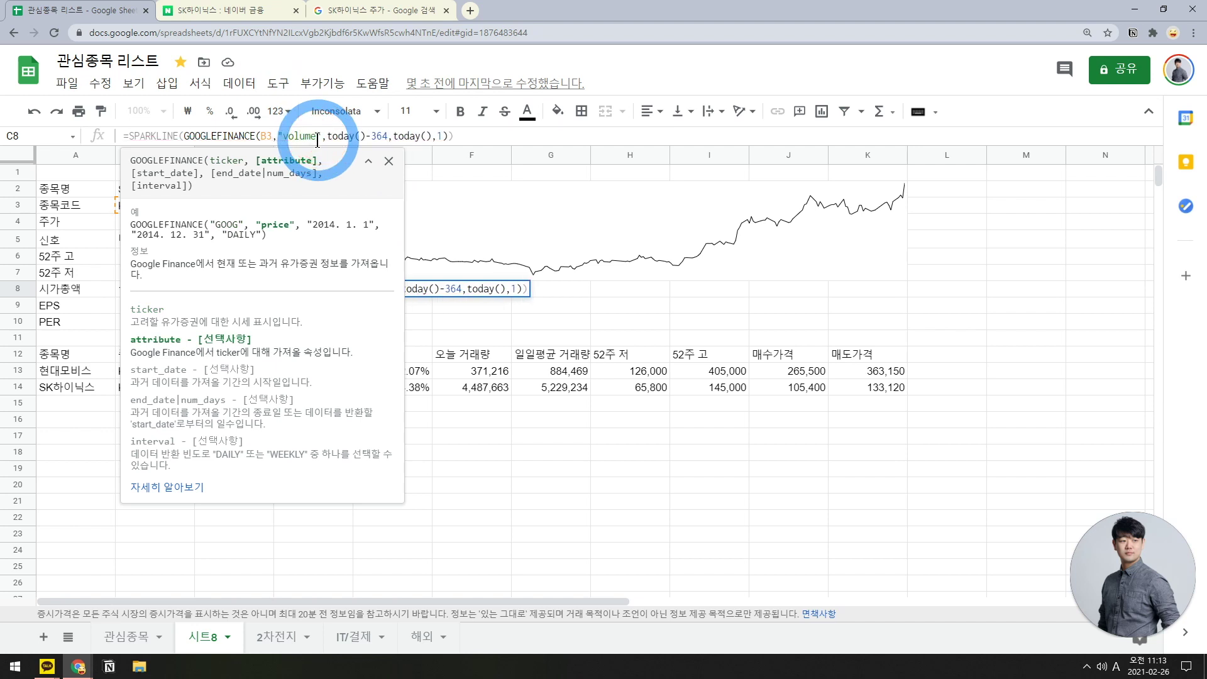
{"action": "key", "text": "Return"}
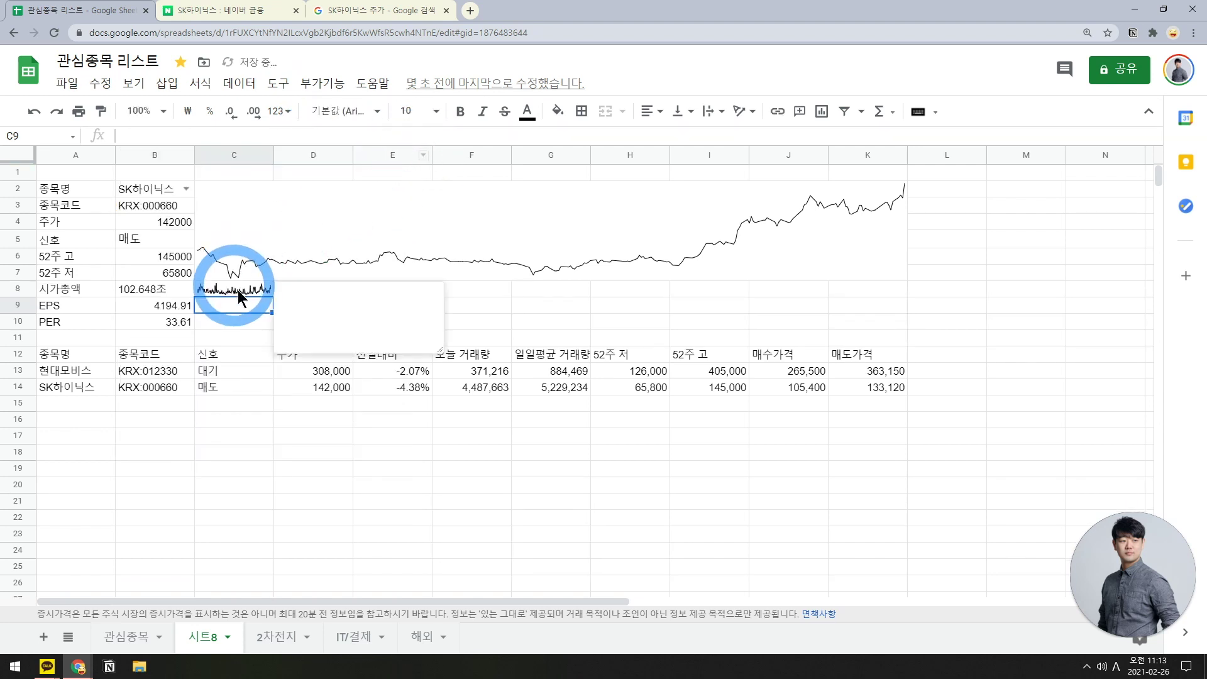
- Merge cells C8:K10 to enlarge the volume sparkline
{"action": "left_click", "coordinate": [240, 291]}
{"action": "left_click_drag", "start_coordinate": [273, 296], "coordinate": [873, 321]}
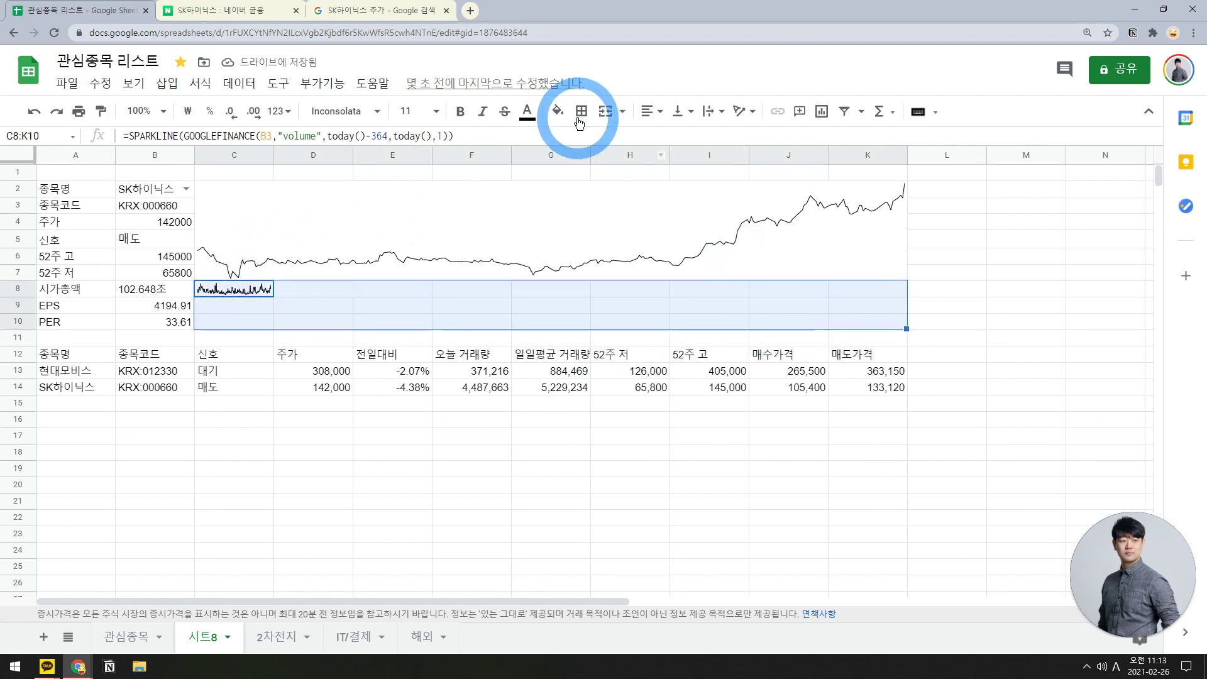
{"action": "left_click", "coordinate": [606, 111]}
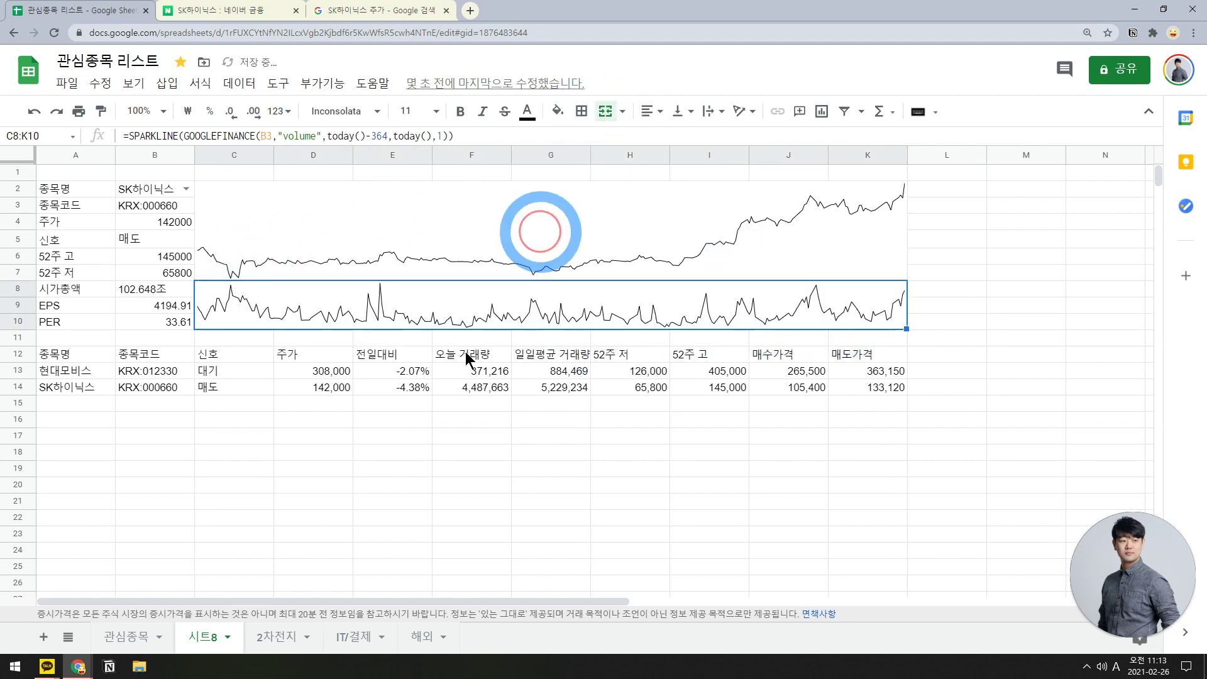
{"action": "left_click", "coordinate": [432, 419]}
- Check the price and volume sparkline formulas, and switch the stock name in B2 to 현대모비스
{"action": "left_click", "coordinate": [396, 244]}
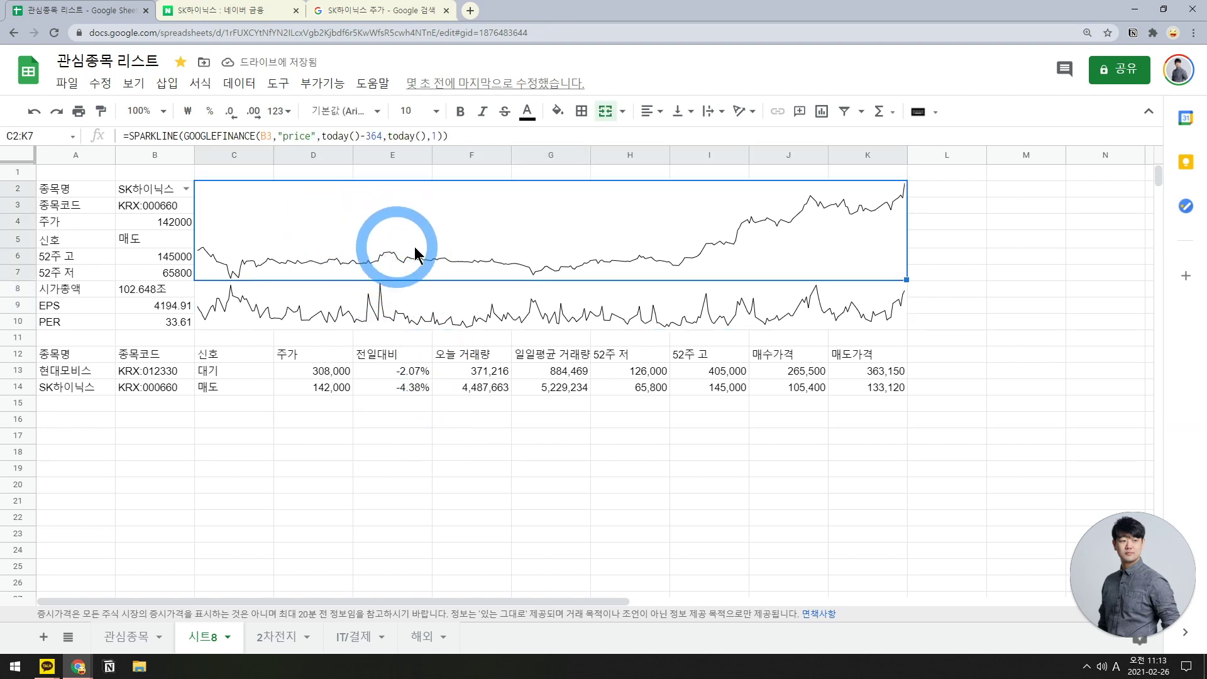
{"action": "left_click", "coordinate": [484, 308]}
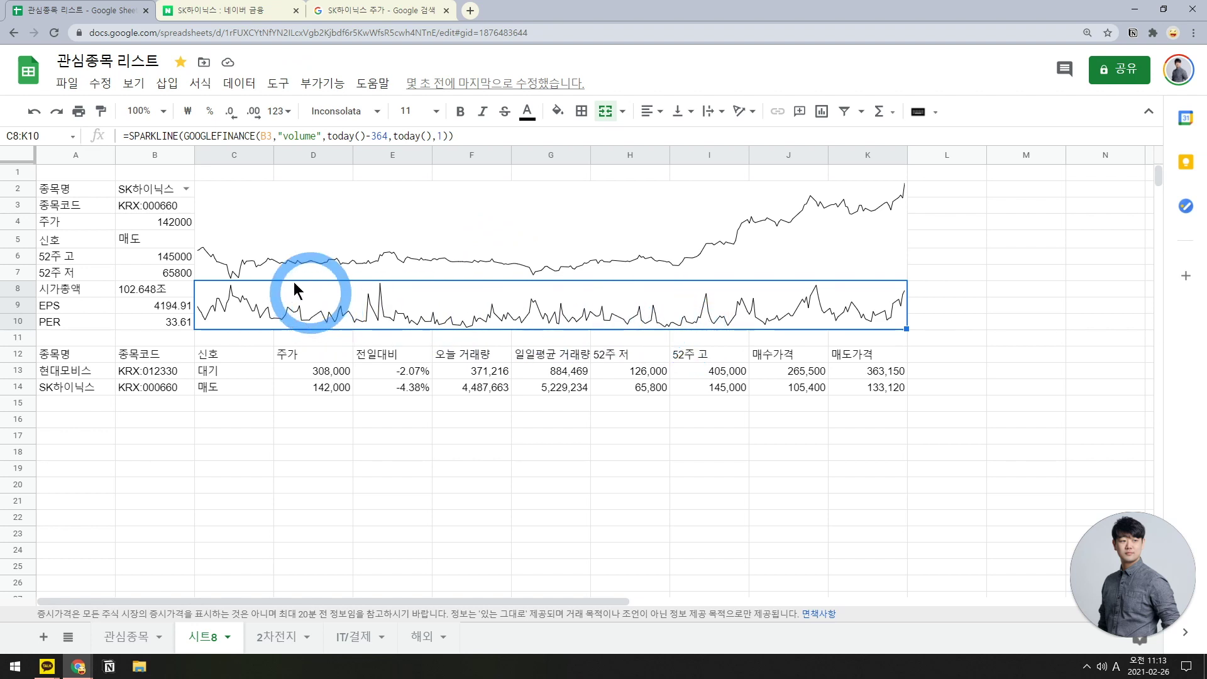
{"action": "left_click", "coordinate": [186, 189]}
{"action": "left_click", "coordinate": [169, 208]}
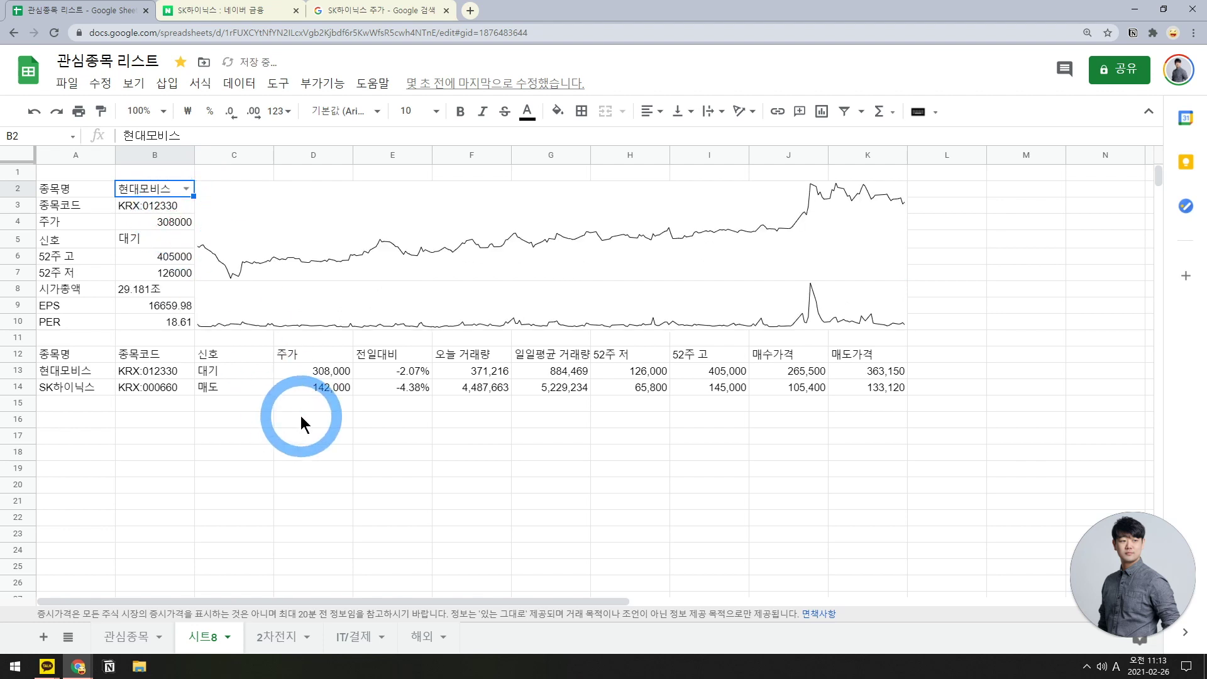
- Switch the stock name in B2 to SK하이닉스
{"action": "left_click", "coordinate": [186, 189]}
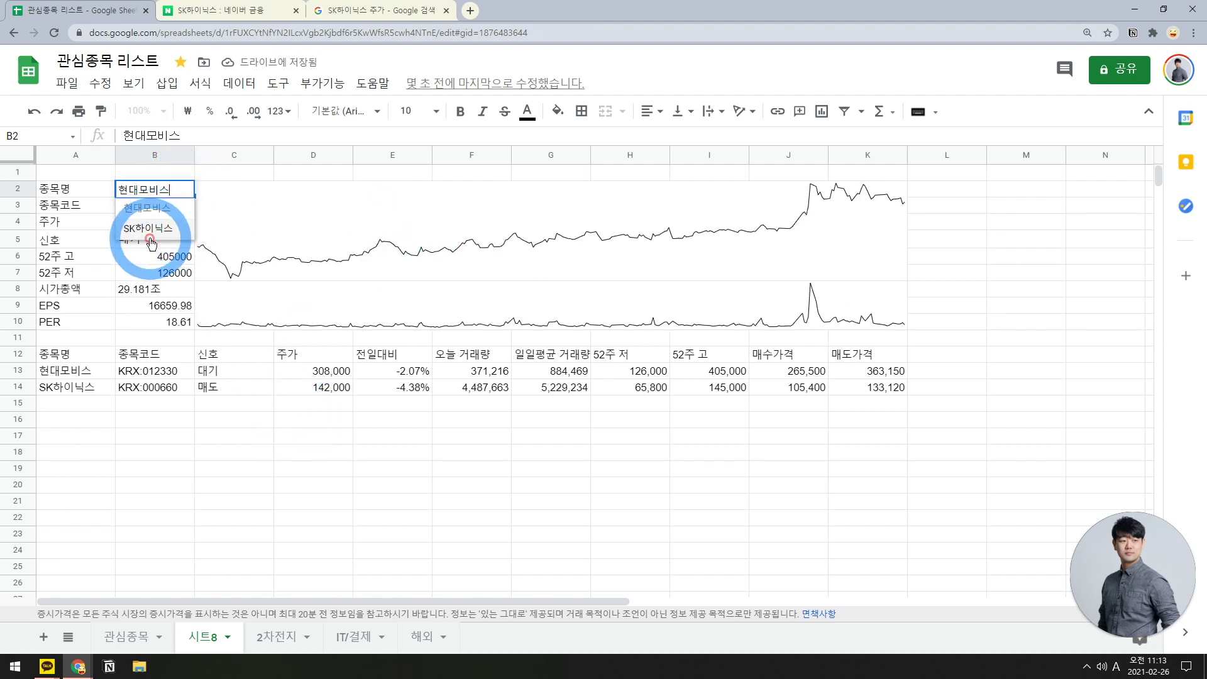
{"action": "left_click", "coordinate": [155, 232]}
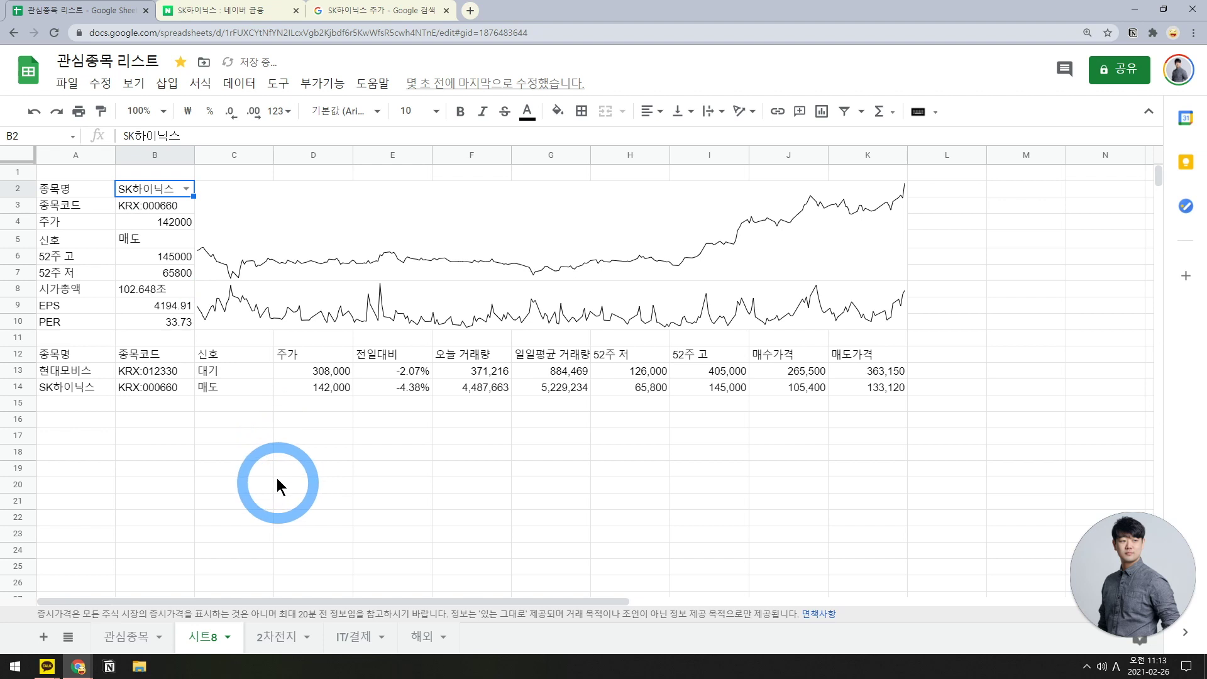
- Look up 네이버 on the Naver Finance page and copy its stock code
{"action": "left_click", "coordinate": [261, 12]}
{"action": "scroll", "coordinate": [409, 70], "scroll_direction": "up", "scroll_amount": 1}
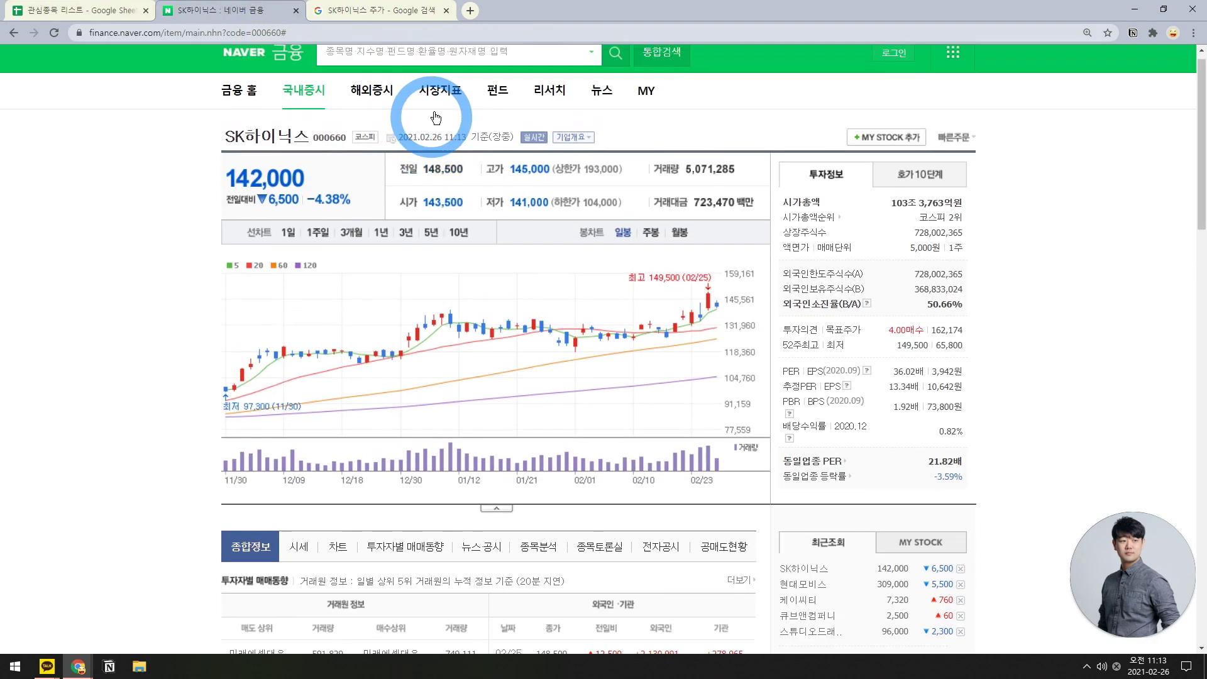
{"action": "left_click", "coordinate": [459, 70]}
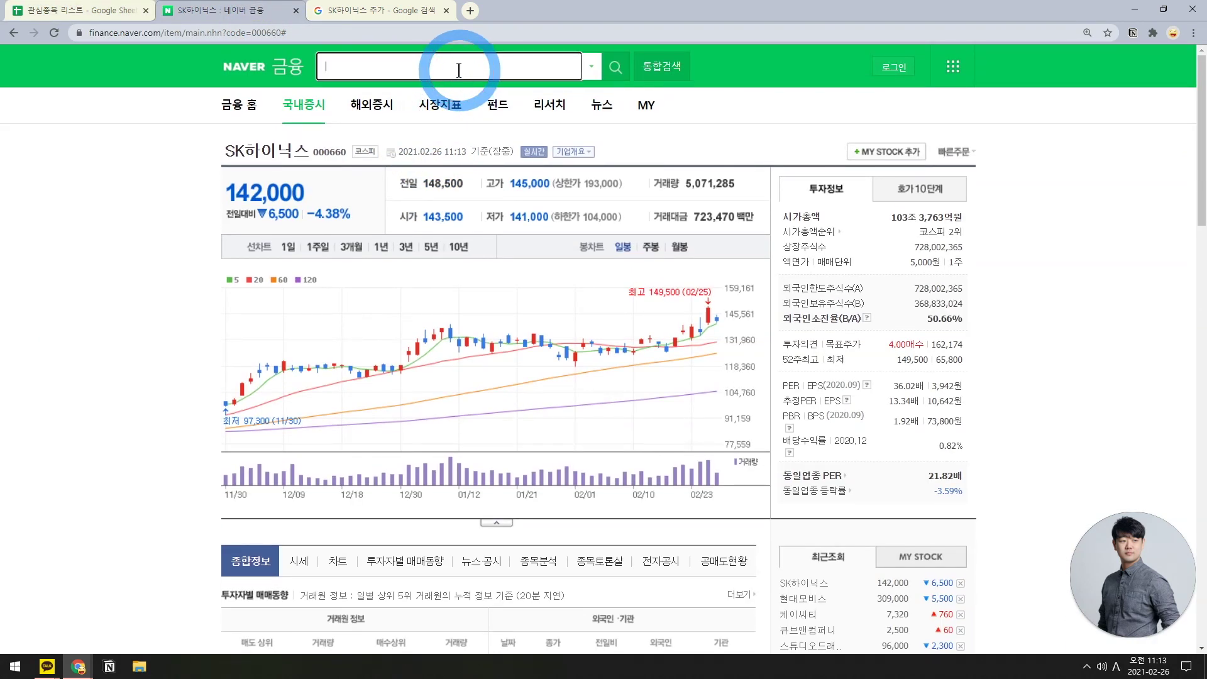
{"action": "type", "text": "네이버"}
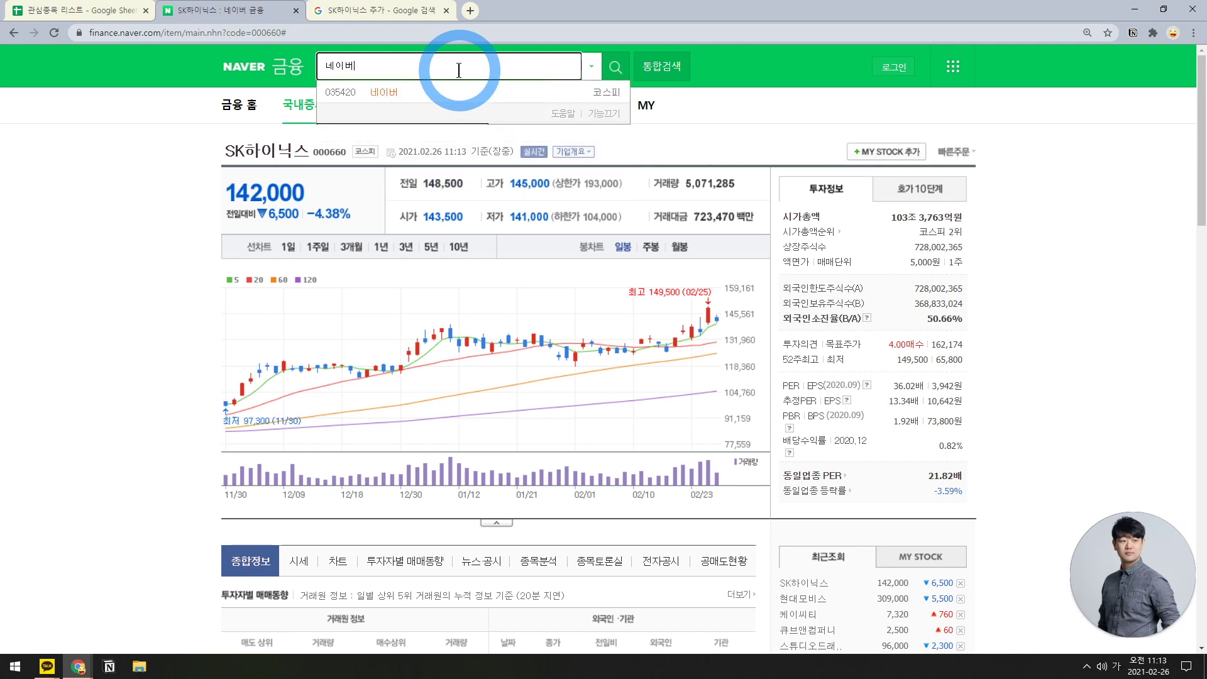
{"action": "key", "text": "Return"}
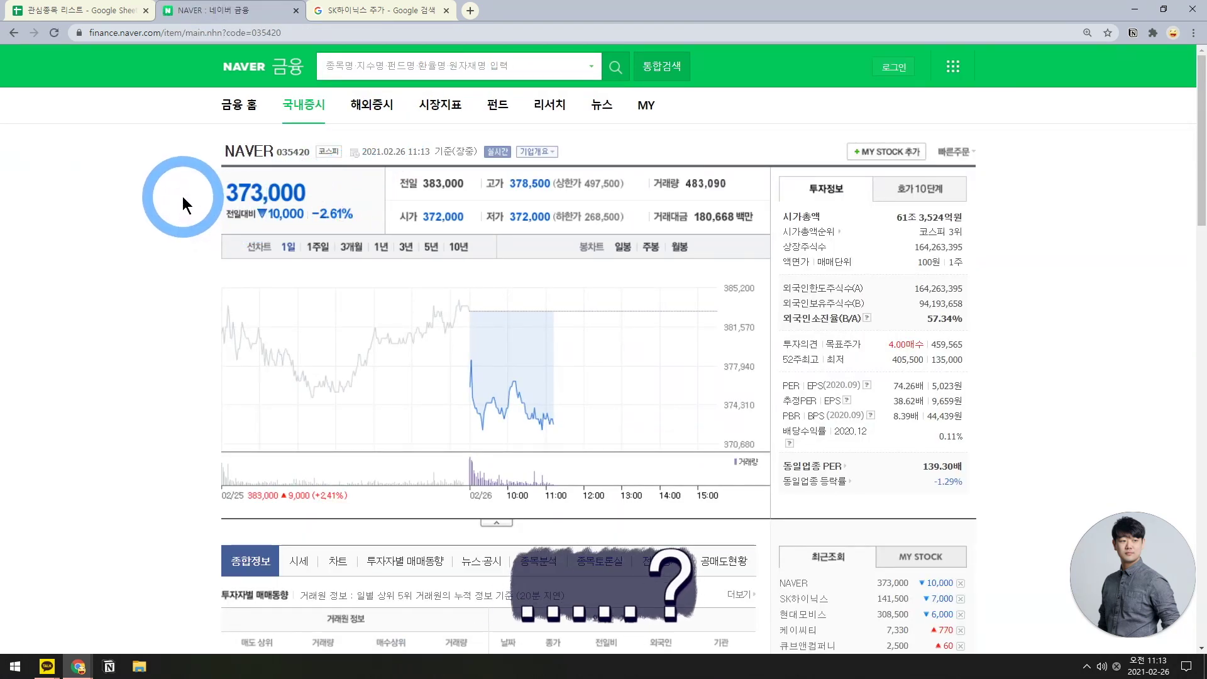
{"action": "left_click", "coordinate": [318, 251]}
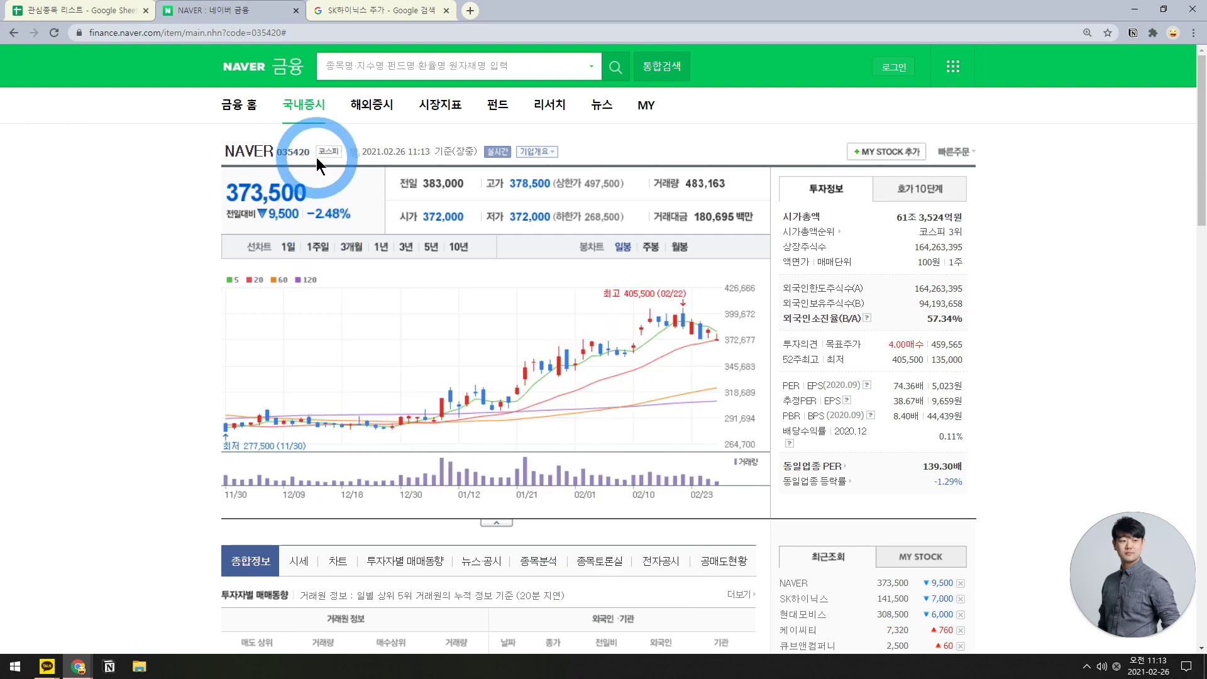
{"action": "double_click", "coordinate": [294, 151]}
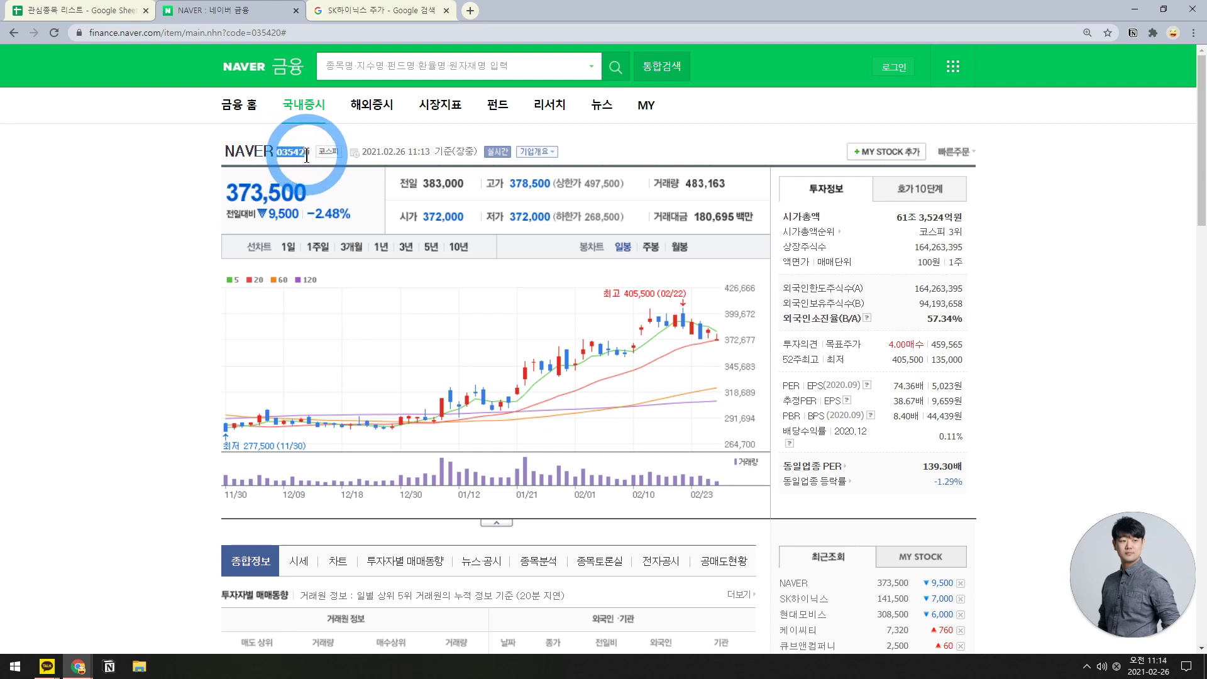
- Add 네이버 to the watchlist in A15 with the stock code KRX:035420 in B15
{"action": "left_click", "coordinate": [76, 10]}
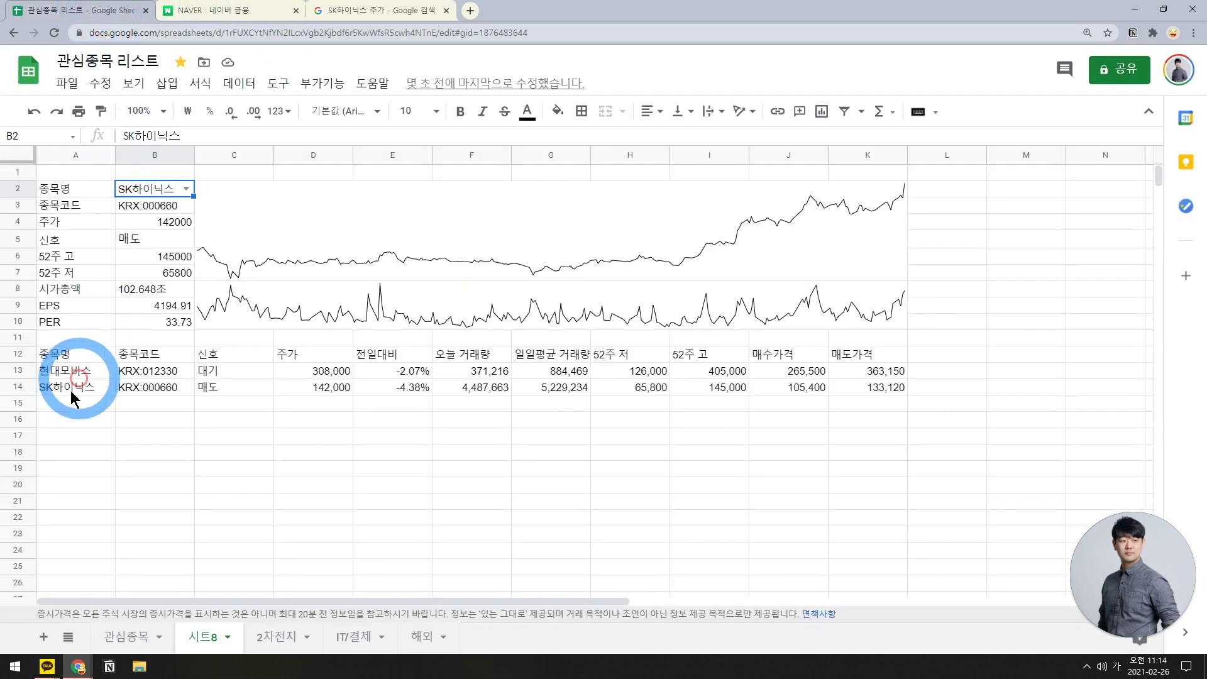
{"action": "left_click", "coordinate": [73, 402]}
{"action": "type", "text": "ㄴ에"}
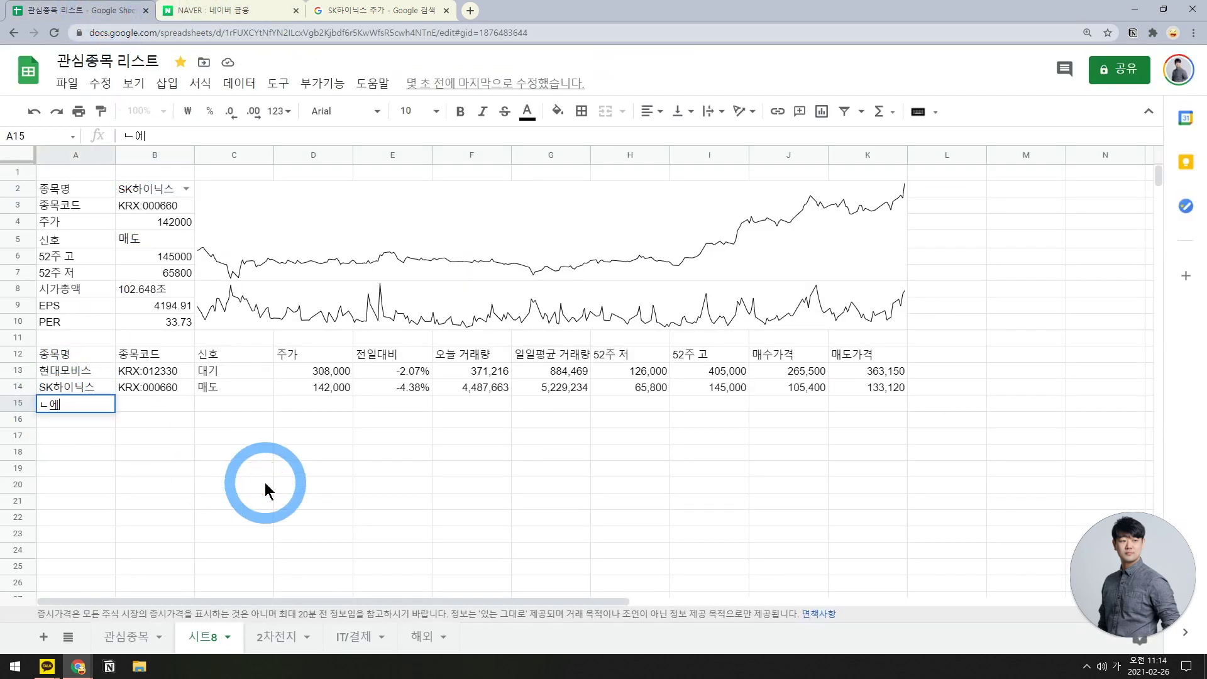
{"action": "type", "text": "이버"}
{"action": "key", "text": "Tab"}
{"action": "type", "text": "ㅏ"}
{"action": "key", "text": "BackSpace"}
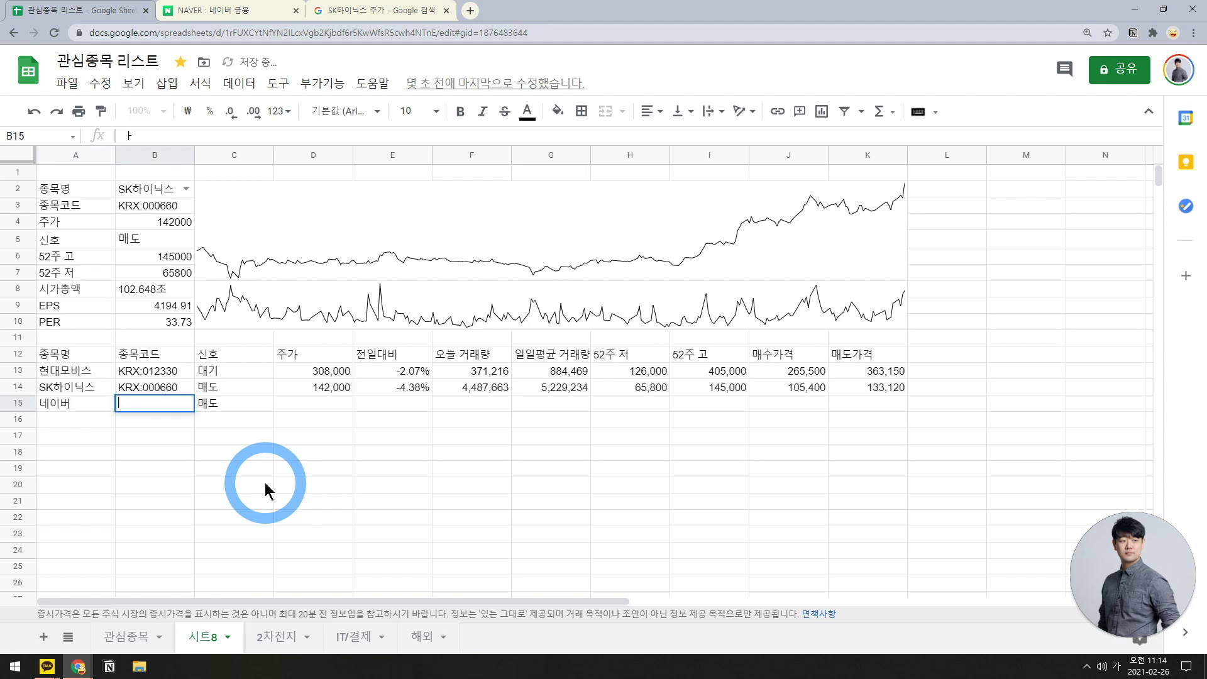
{"action": "key", "text": "Hangul"}
{"action": "type", "text": "KRX:035420"}
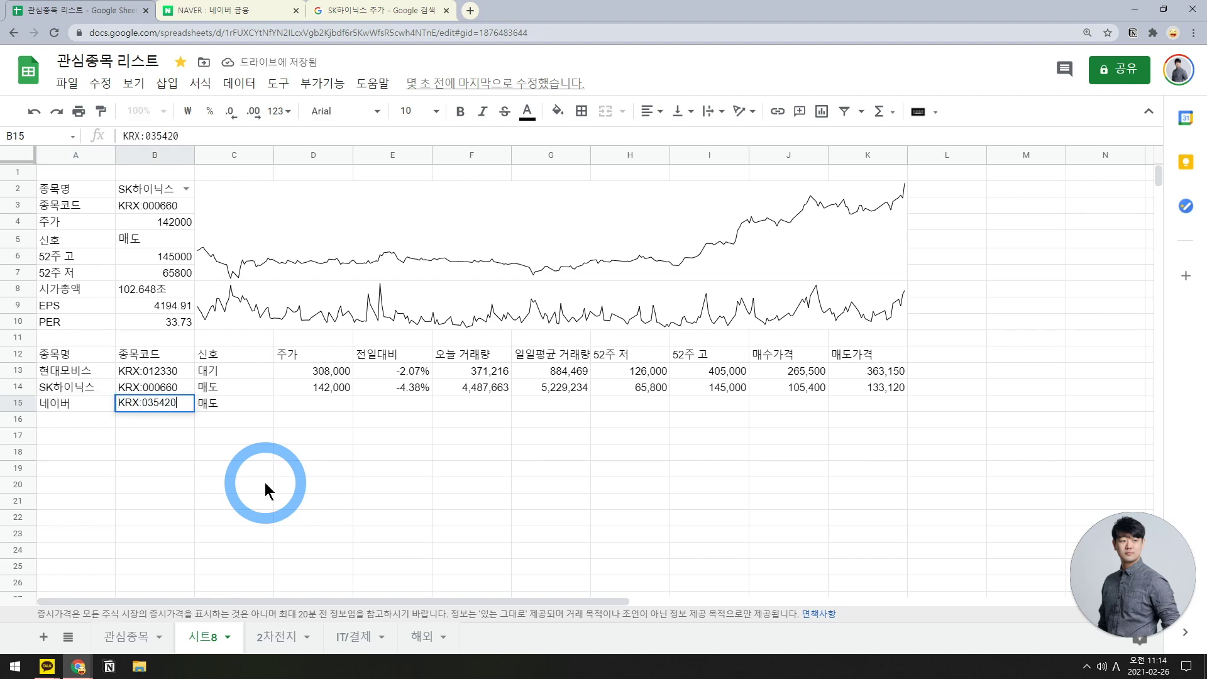
{"action": "key", "text": "Tab"}
{"action": "key", "text": "Tab"}
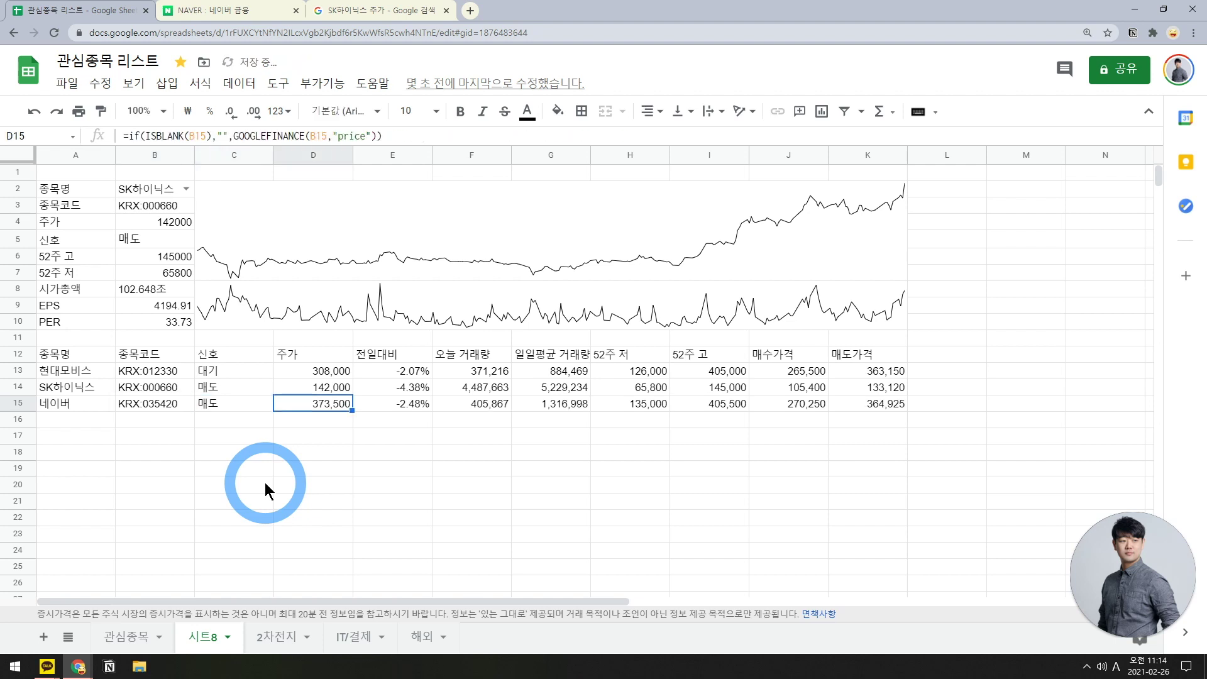
- Search Naver Finance for 카카오, open the 카카오 stock page and copy its stock code
{"action": "left_click", "coordinate": [270, 12]}
{"action": "left_click", "coordinate": [377, 68]}
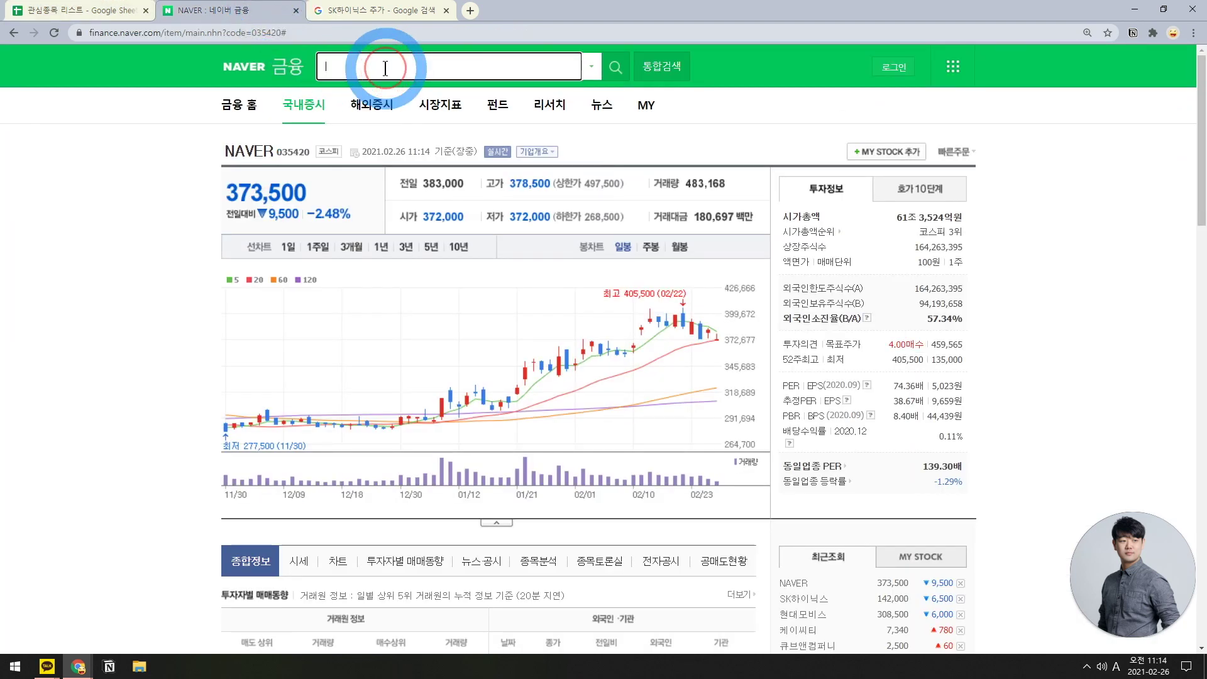
{"action": "type", "text": "z"}
{"action": "type", "text": "카카오"}
{"action": "key", "text": "Return"}
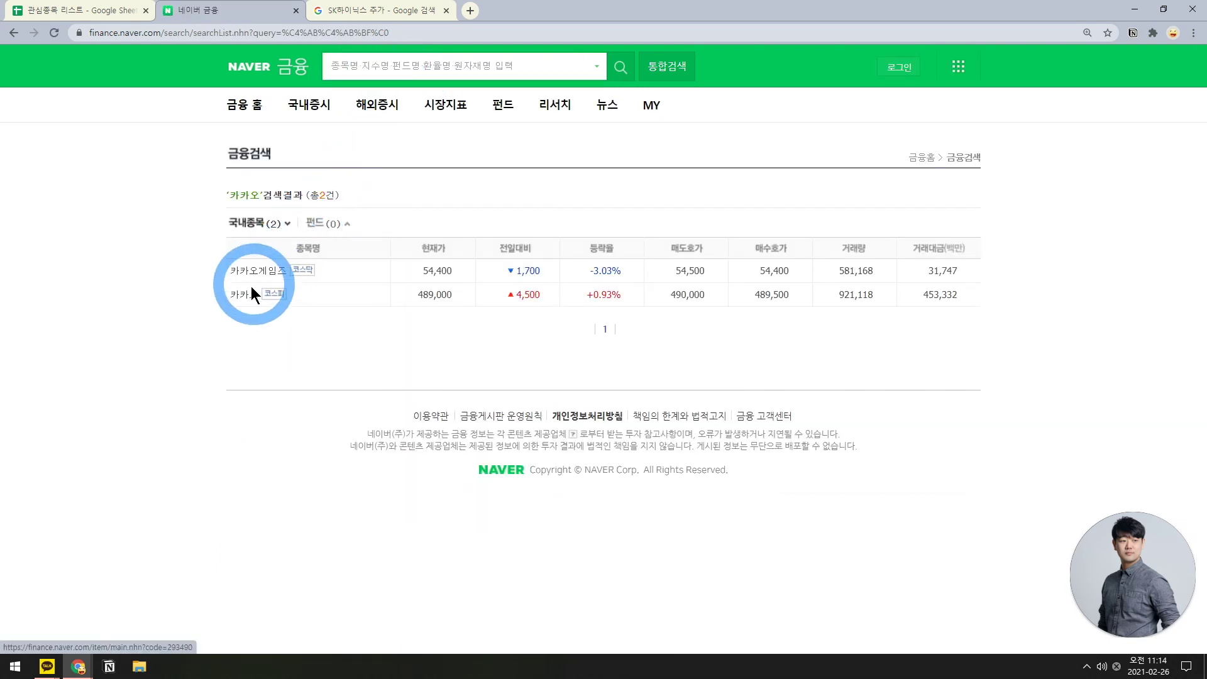
{"action": "left_click", "coordinate": [251, 290]}
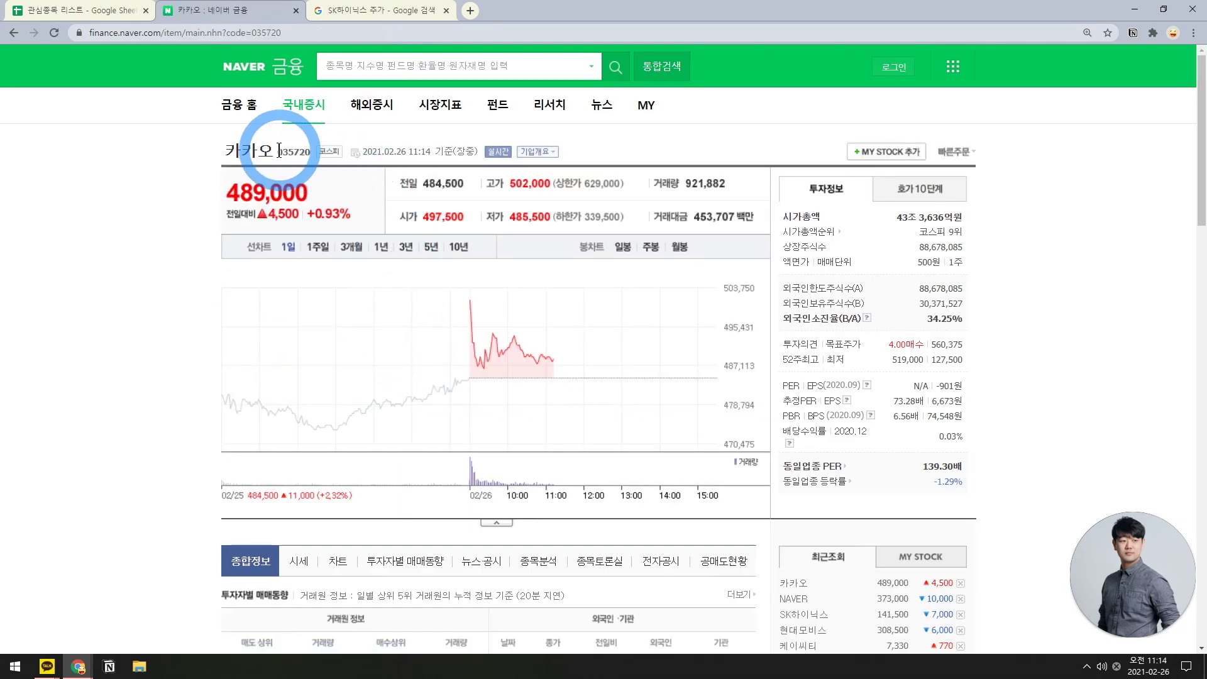
{"action": "double_click", "coordinate": [283, 152]}
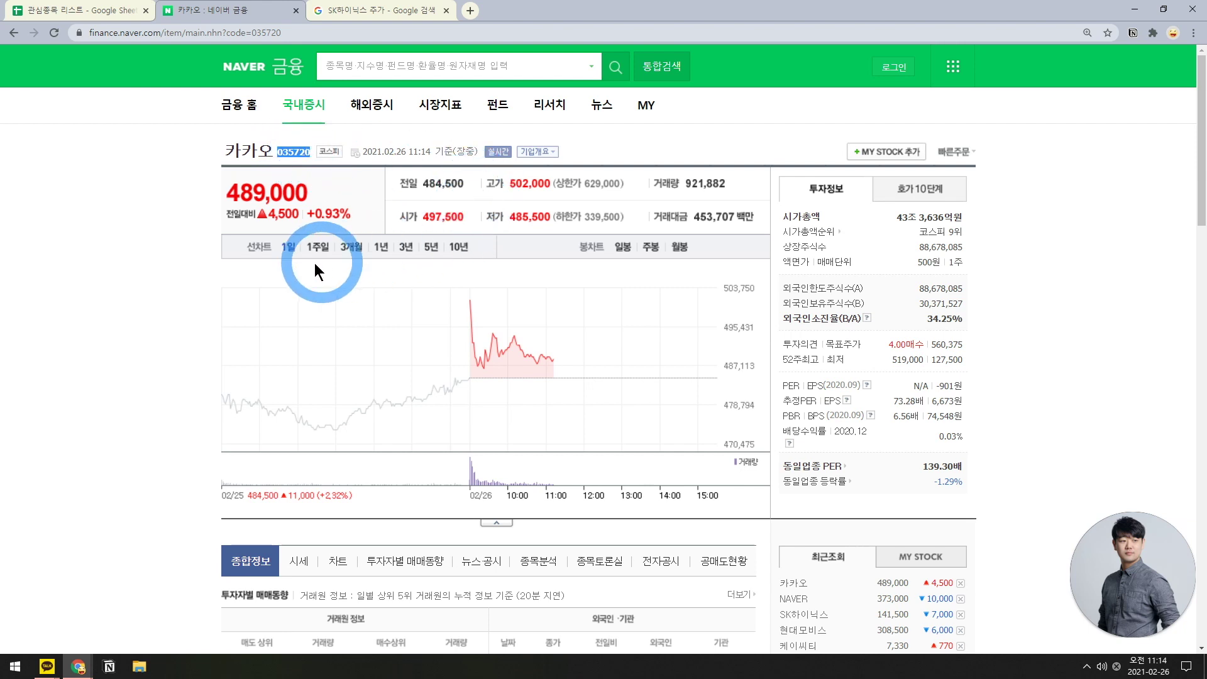
- Add 카카오 to the watchlist in A16 with the stock code KRX:035720 in B16
{"action": "left_click", "coordinate": [38, 10]}
{"action": "left_click", "coordinate": [73, 420]}
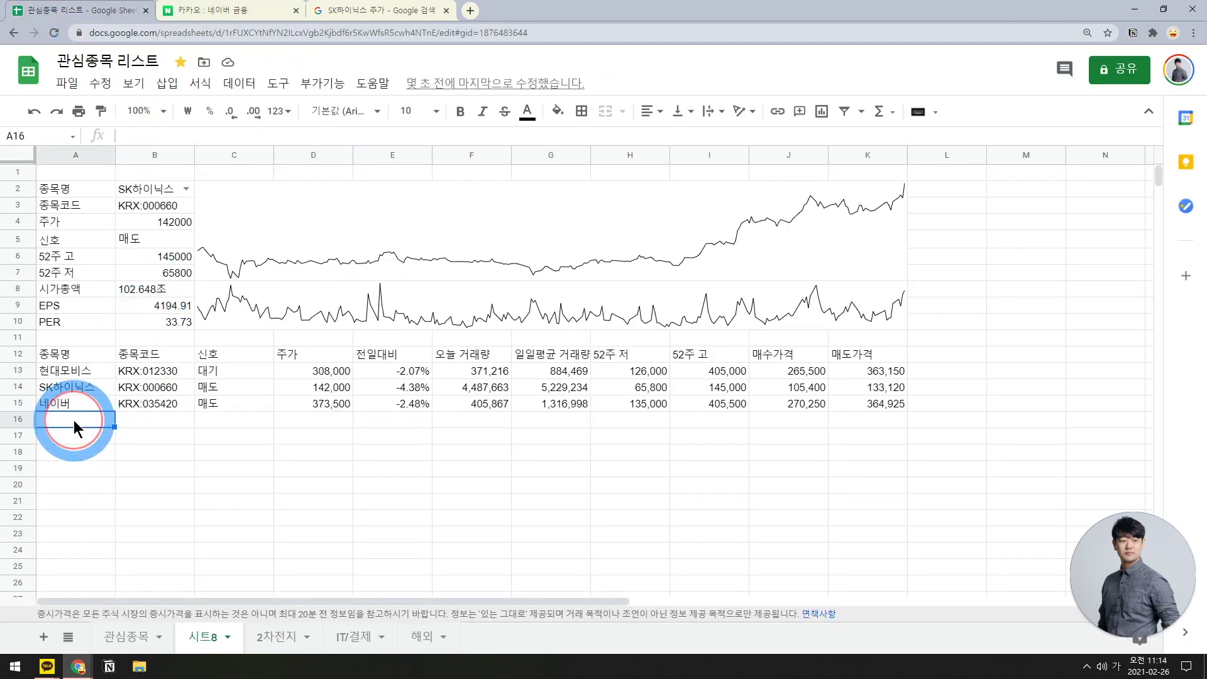
{"action": "type", "text": "카카오"}
{"action": "key", "text": "Tab"}
{"action": "type", "text": "ㅏㄲ"}
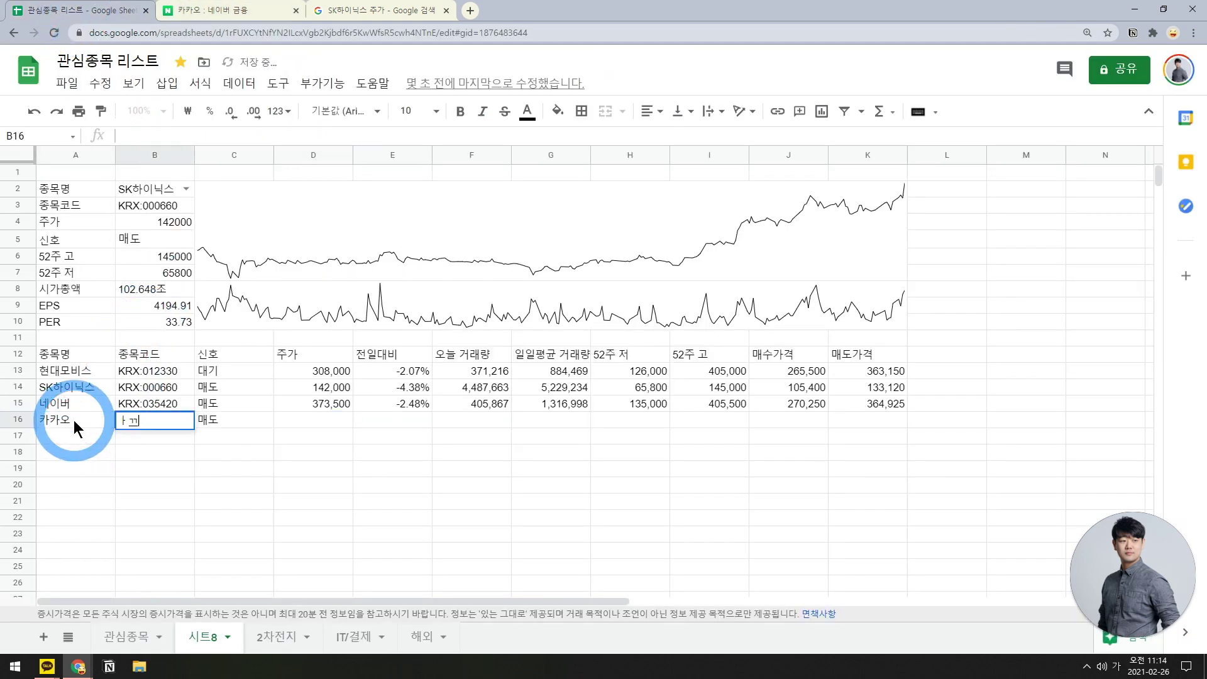
{"action": "key", "text": "BackSpace"}
{"action": "key", "text": "BackSpace"}
{"action": "key", "text": "Hangul"}
{"action": "type", "text": "KRX"}
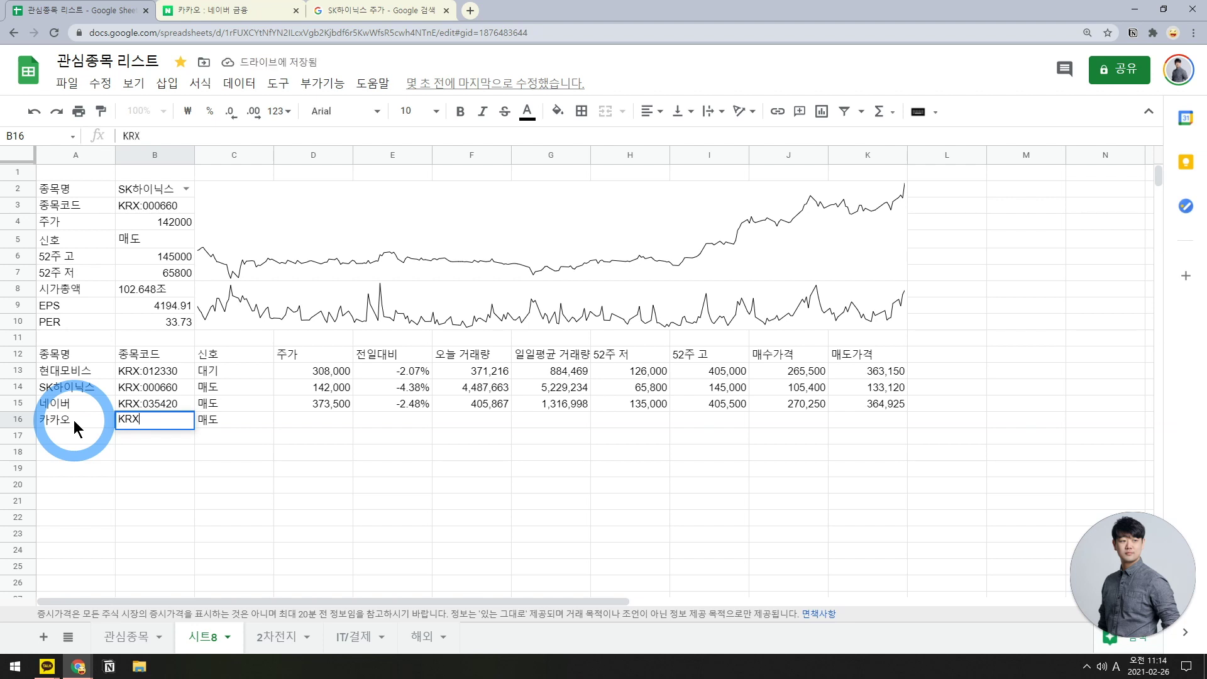
{"action": "type", "text": ":035720"}
{"action": "key", "text": "Return"}
- Check the price and daily change formulas in the 카카오 row against its Naver Finance page
{"action": "left_click", "coordinate": [308, 419]}
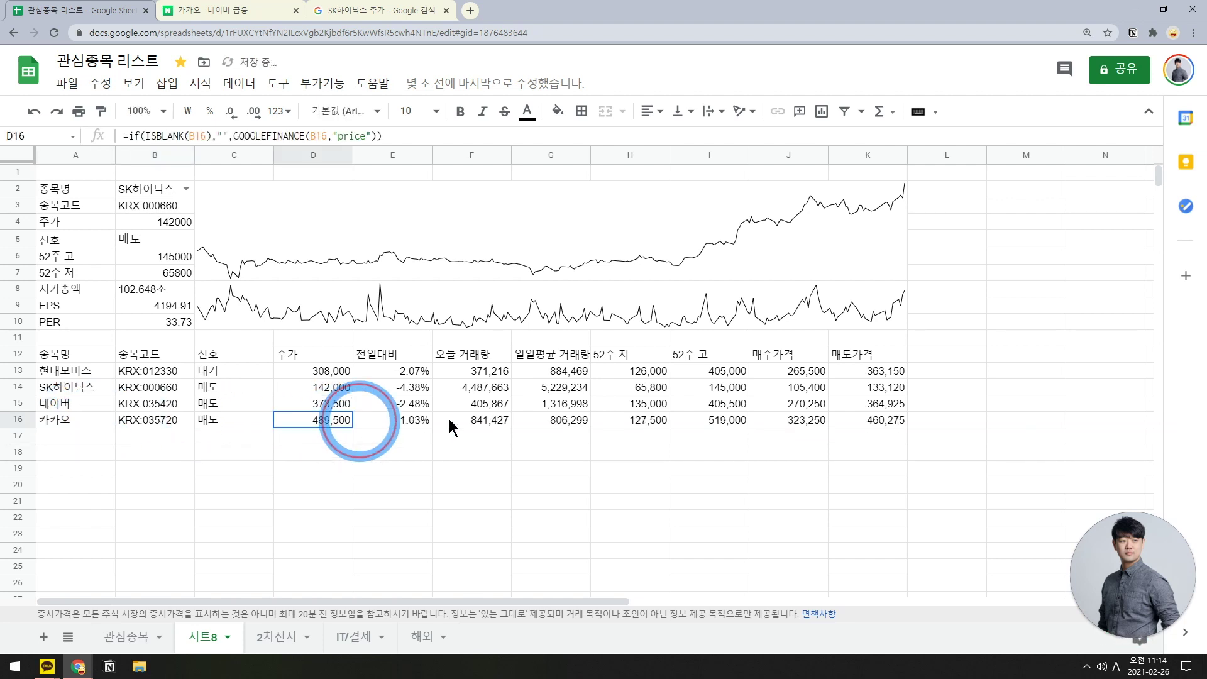
{"action": "left_click", "coordinate": [808, 424]}
{"action": "left_click", "coordinate": [751, 459]}
{"action": "left_click", "coordinate": [416, 428]}
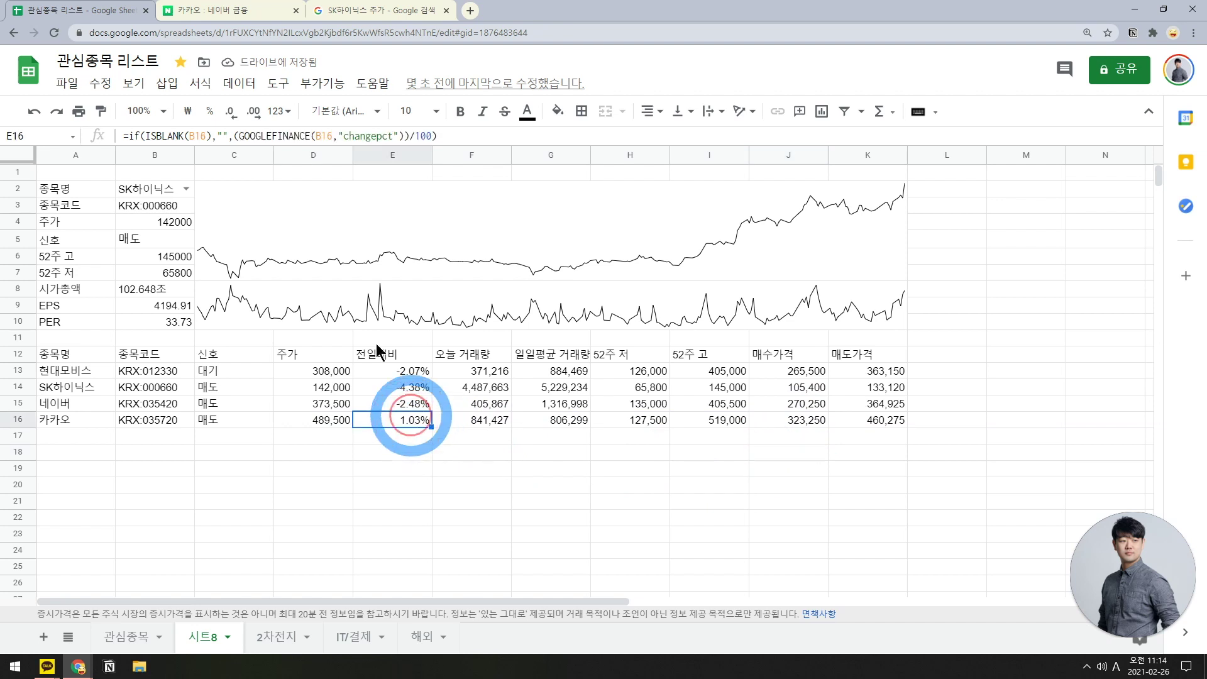
{"action": "left_click", "coordinate": [189, 11]}
{"action": "left_click", "coordinate": [136, 11]}
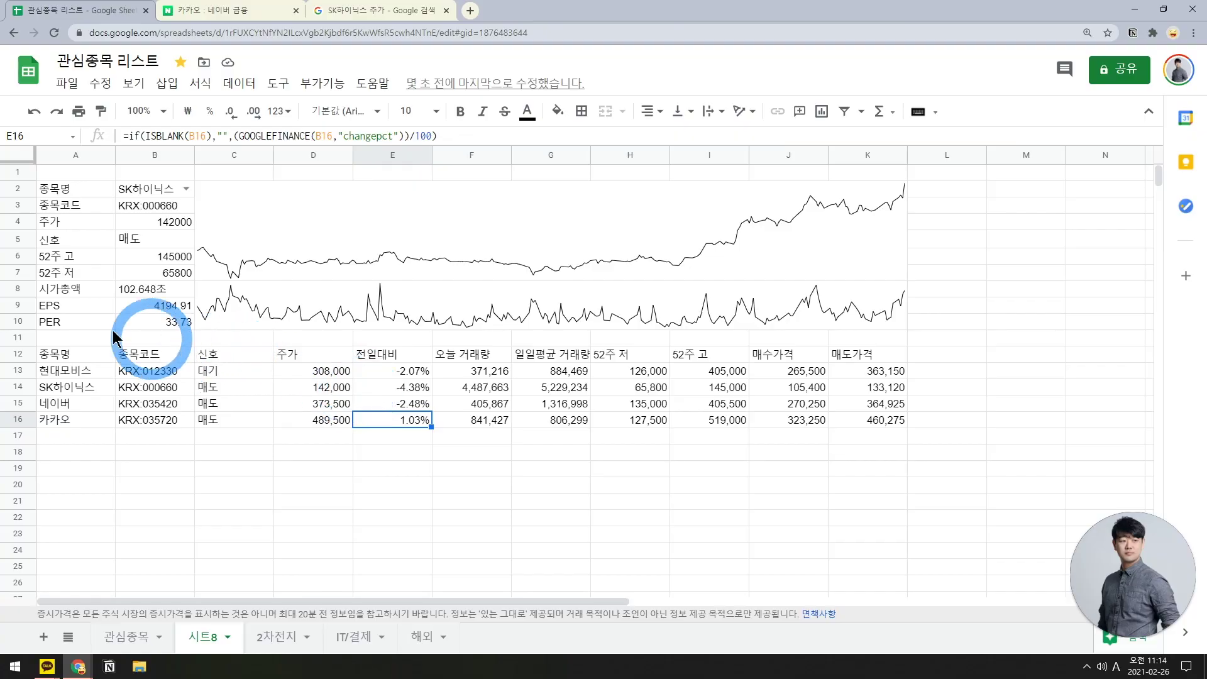
- Merge cells A1:B1 and enter the heading "개별 종목 개요" in them
{"action": "left_click_drag", "start_coordinate": [85, 171], "coordinate": [131, 176]}
{"action": "left_click", "coordinate": [600, 112]}
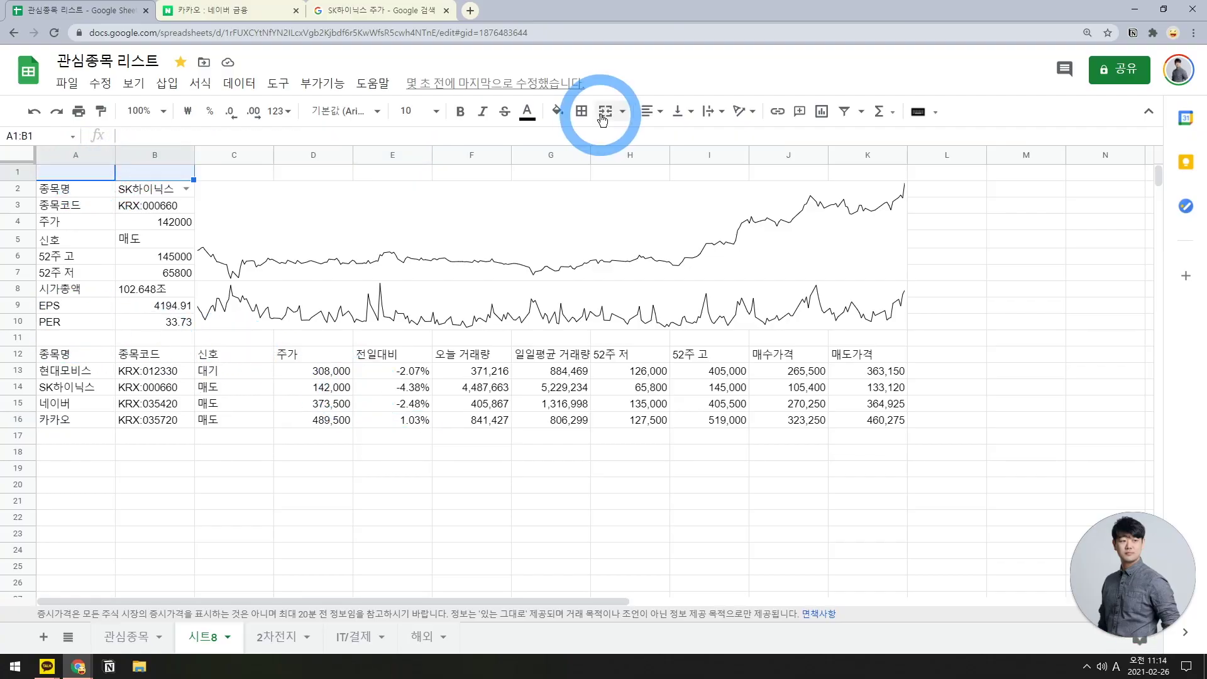
{"action": "type", "text": "roquf"}
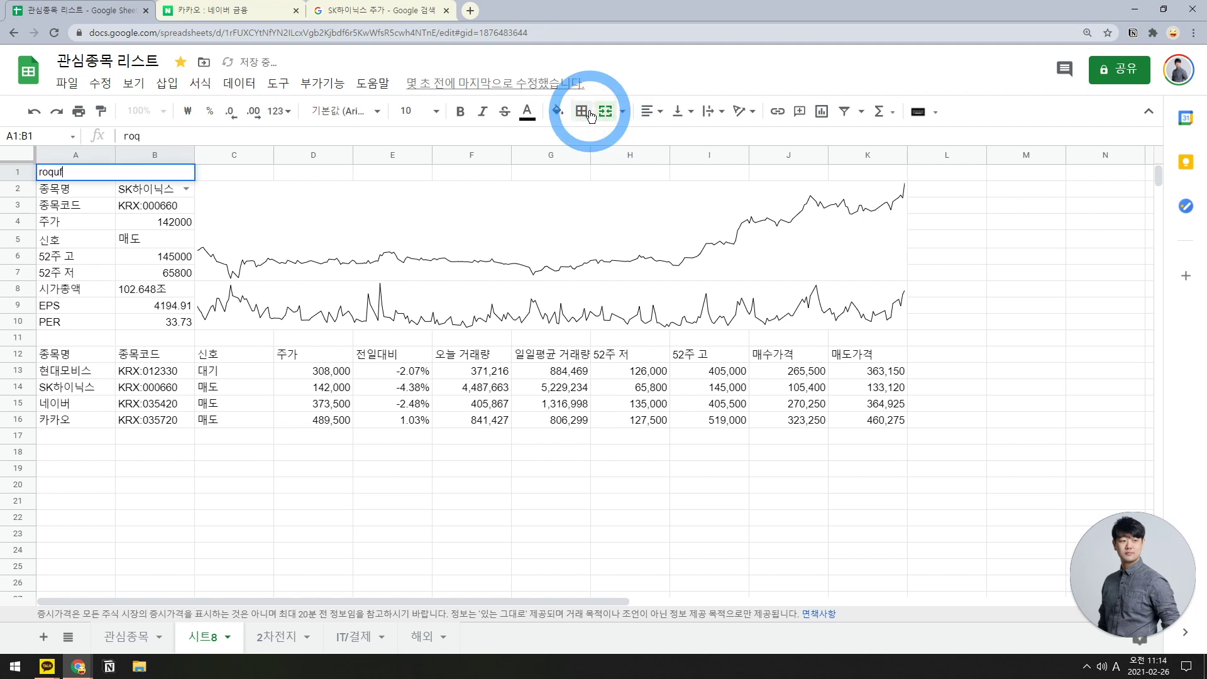
{"action": "key", "text": "BackSpace"}
{"action": "key", "text": "BackSpace"}
{"action": "key", "text": "BackSpace"}
{"action": "key", "text": "BackSpace"}
{"action": "key", "text": "Hangul"}
{"action": "type", "text": "개별 종목"}
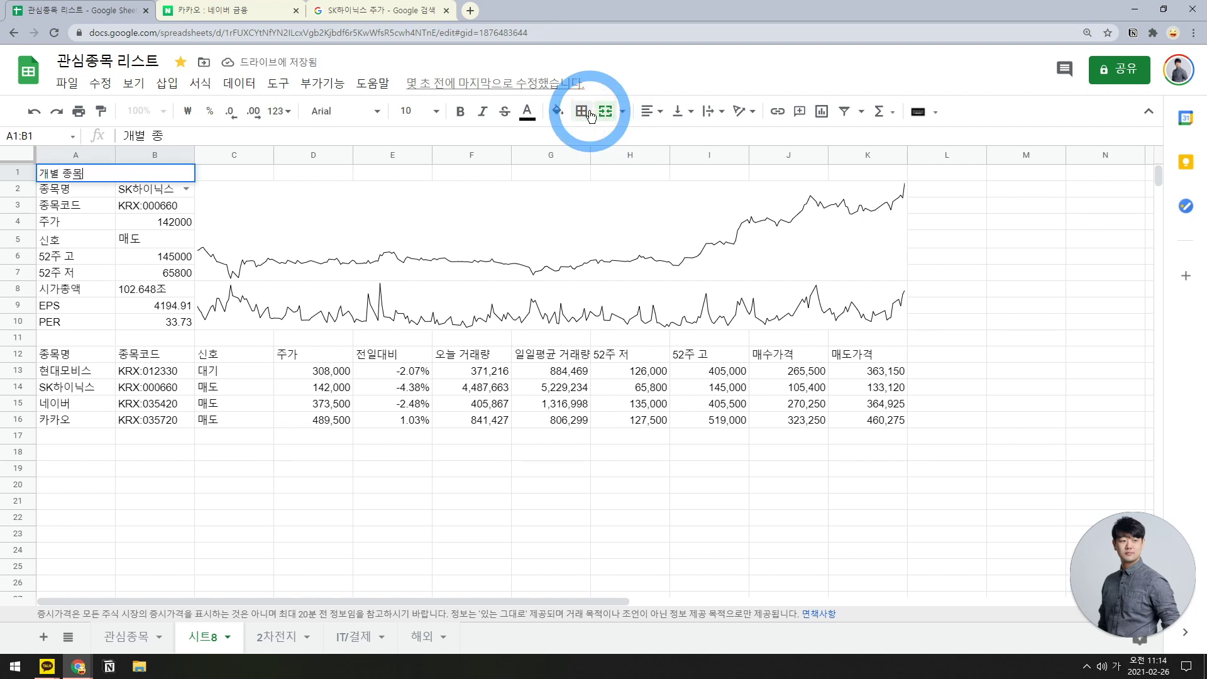
{"action": "type", "text": " 개요"}
{"action": "key", "text": "Tab"}
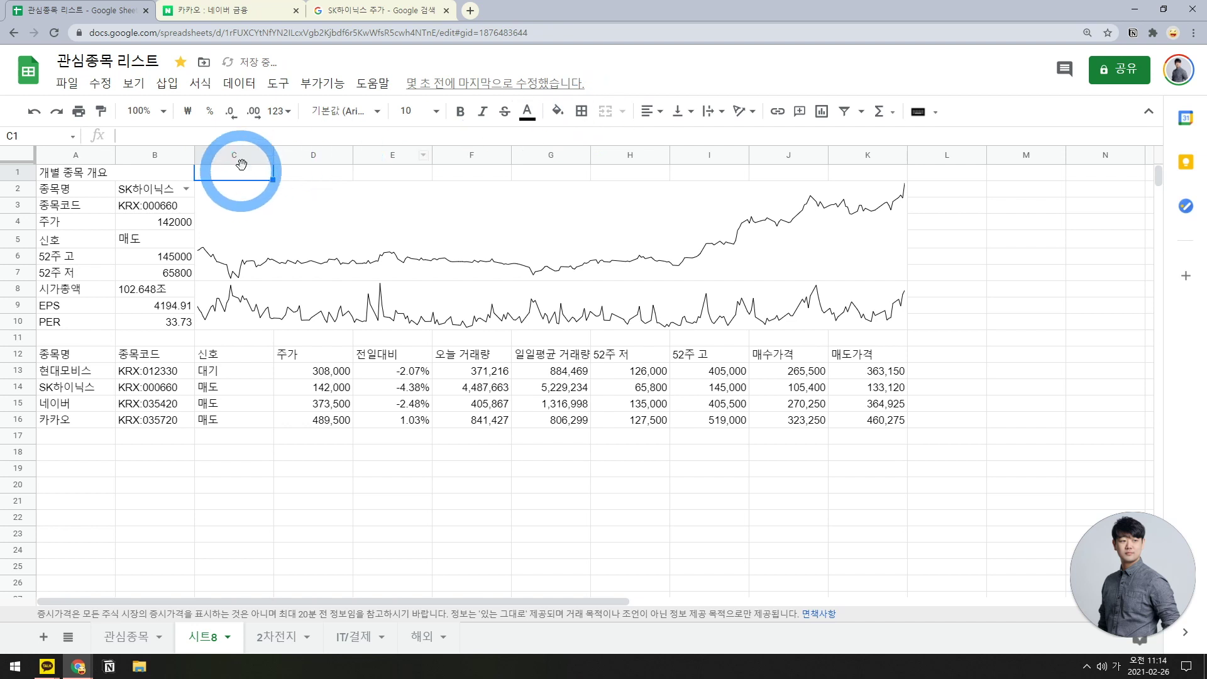
- Merge cells C1:F1 and cells G1:K1 above the price sparkline
{"action": "left_click_drag", "start_coordinate": [239, 172], "coordinate": [499, 165]}
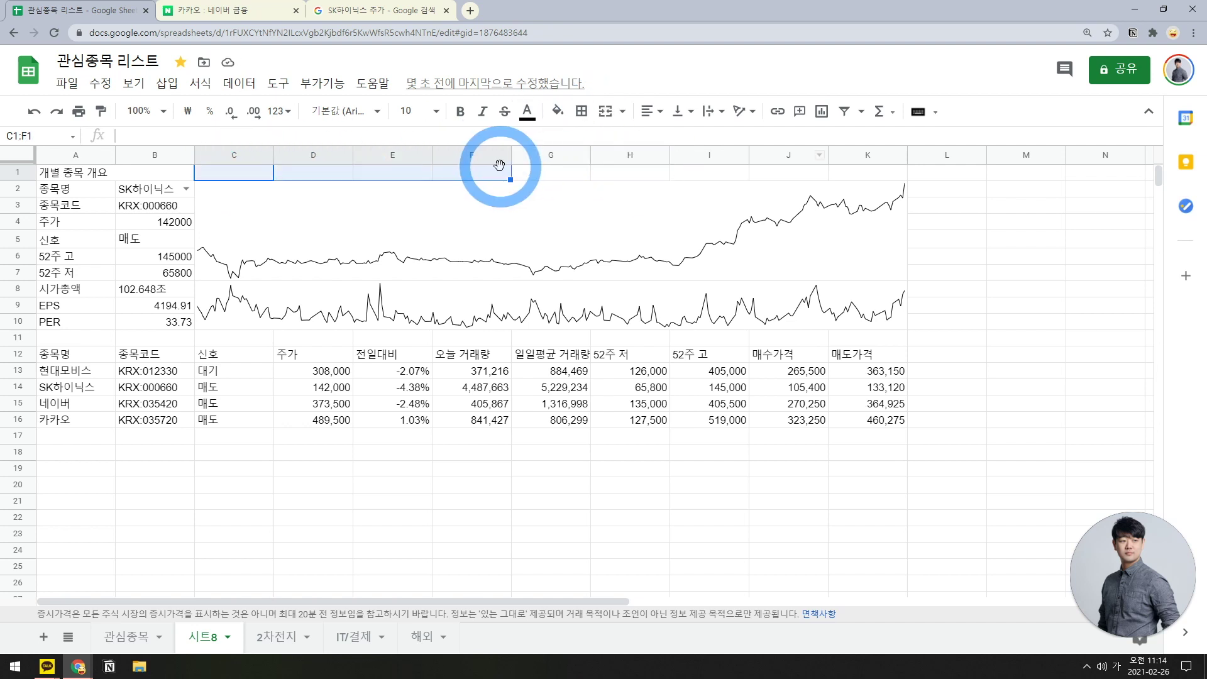
{"action": "left_click", "coordinate": [605, 112]}
{"action": "left_click_drag", "start_coordinate": [549, 167], "coordinate": [889, 172]}
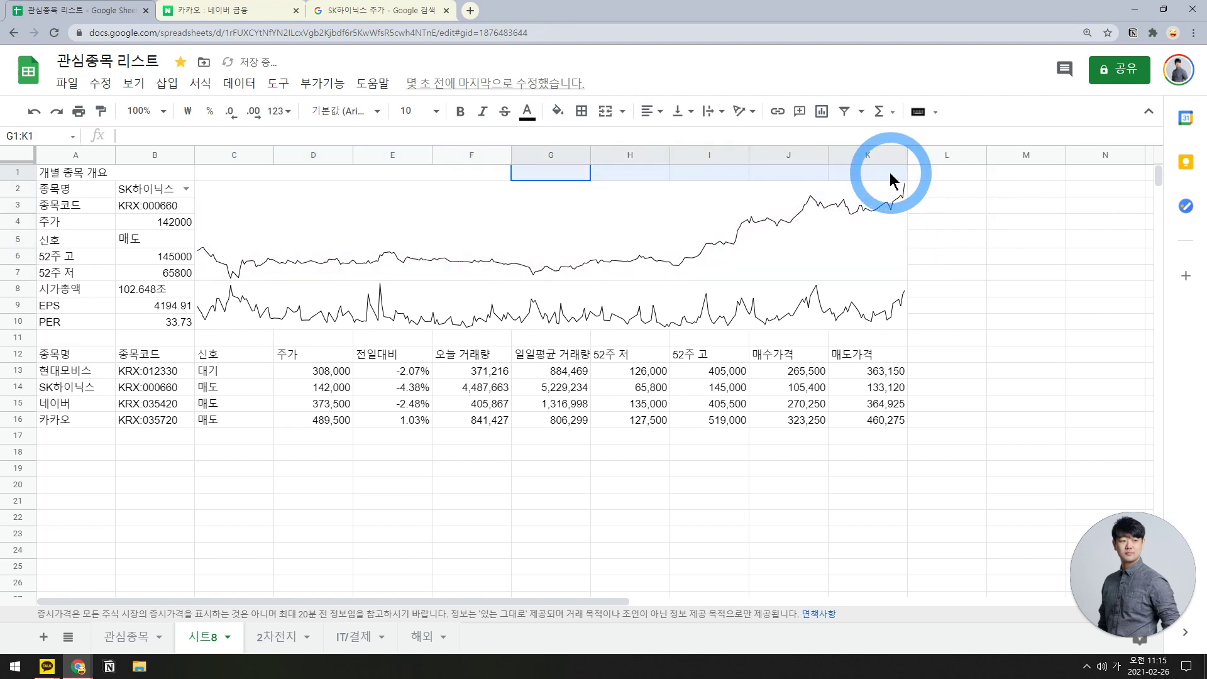
{"action": "left_click", "coordinate": [604, 111]}
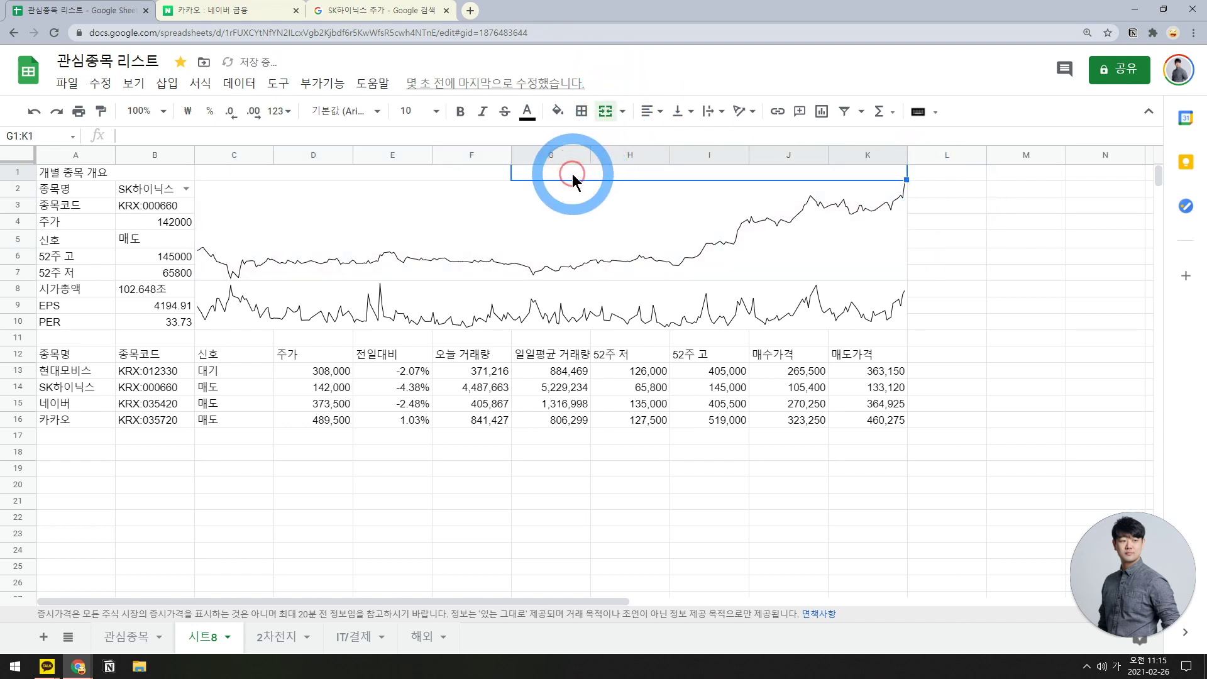
- Enter the heading "52주 주가 변동 추이" in the merged cell G1:K1
{"action": "type", "text": "52주 "}
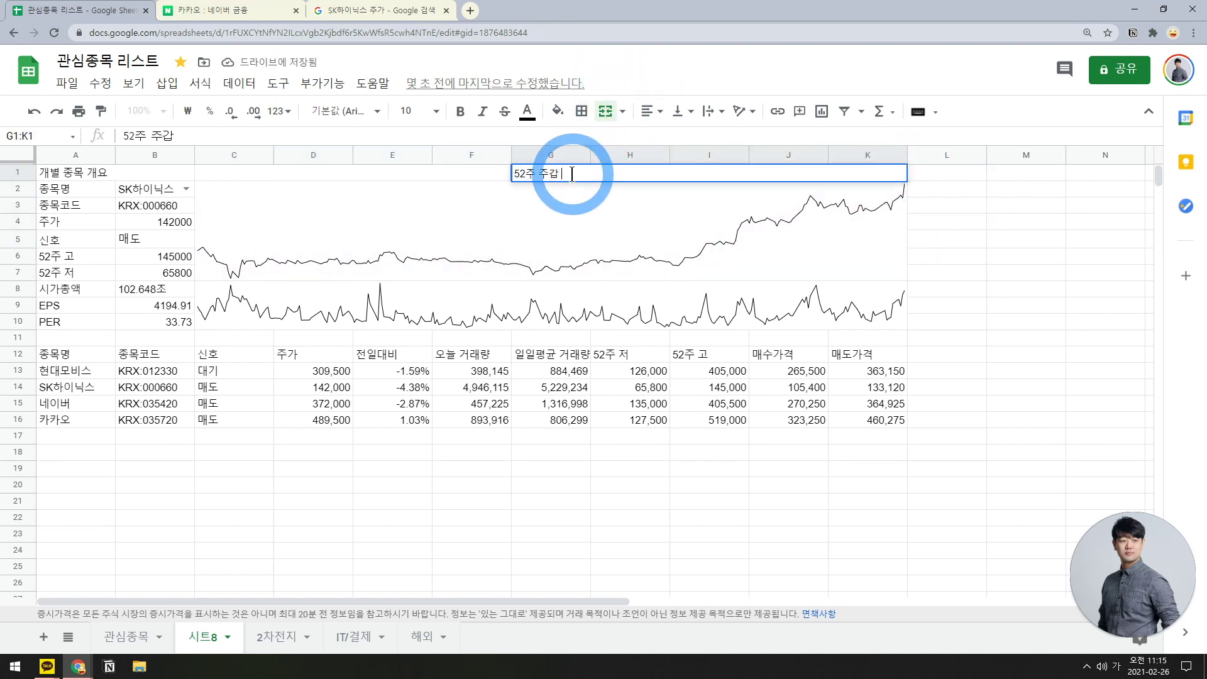
{"action": "type", "text": "주가 변도"}
{"action": "type", "text": " 추이"}
{"action": "left_click", "coordinate": [467, 178]}
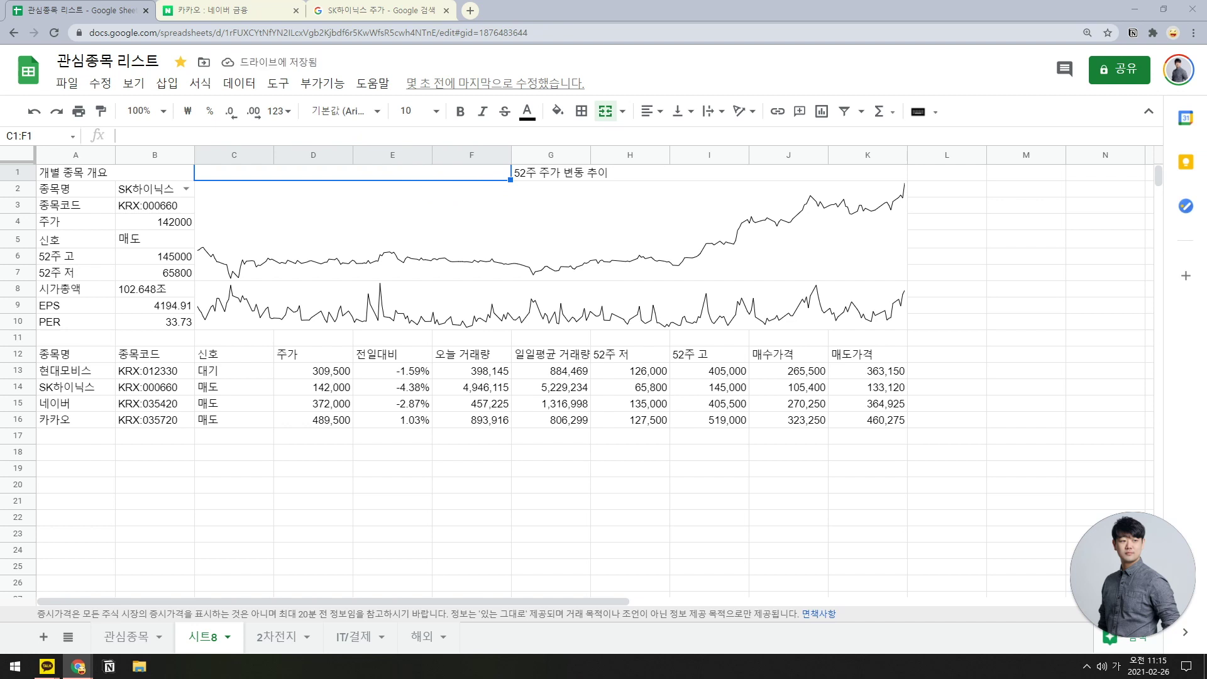
- Enter the formula =GOOGLEFINANCE(B3,"Name") in the merged cell C1:F1 to pull in the company name
{"action": "left_click", "coordinate": [415, 168]}
{"action": "type", "text": "="}
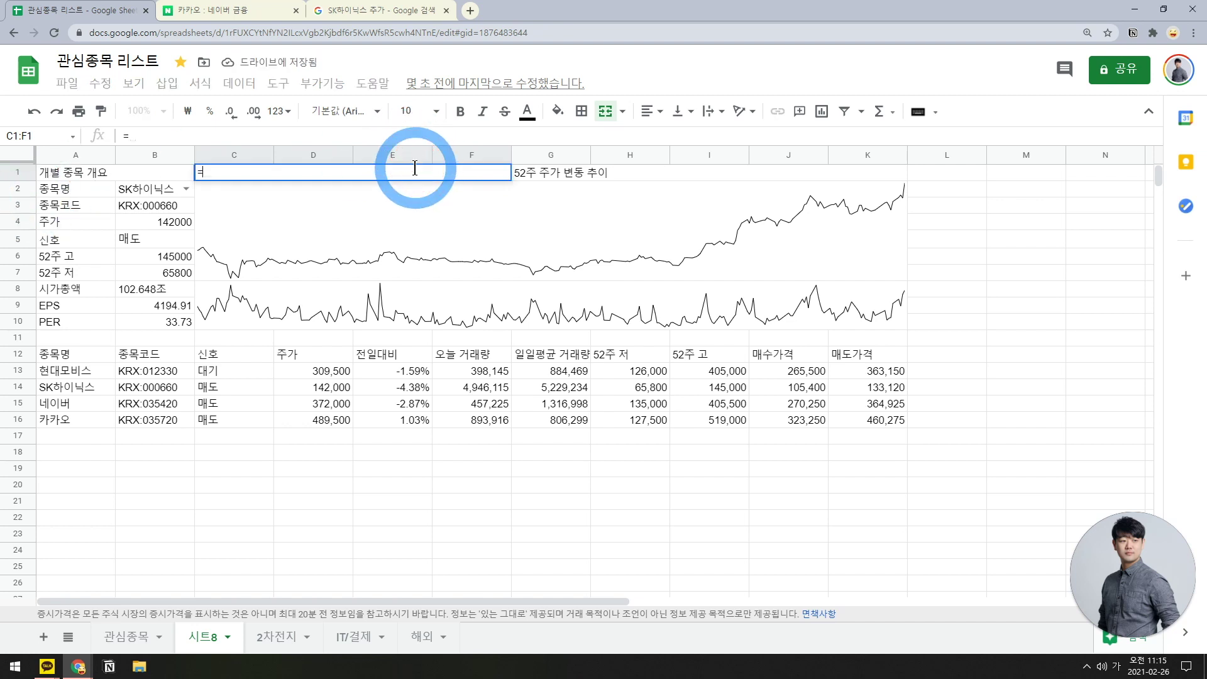
{"action": "type", "text": "해ㅐ희"}
{"action": "key", "text": "BackSpace"}
{"action": "key", "text": "BackSpace"}
{"action": "key", "text": "BackSpace"}
{"action": "key", "text": "Hangul"}
{"action": "type", "text": "googl"}
{"action": "key", "text": "Tab"}
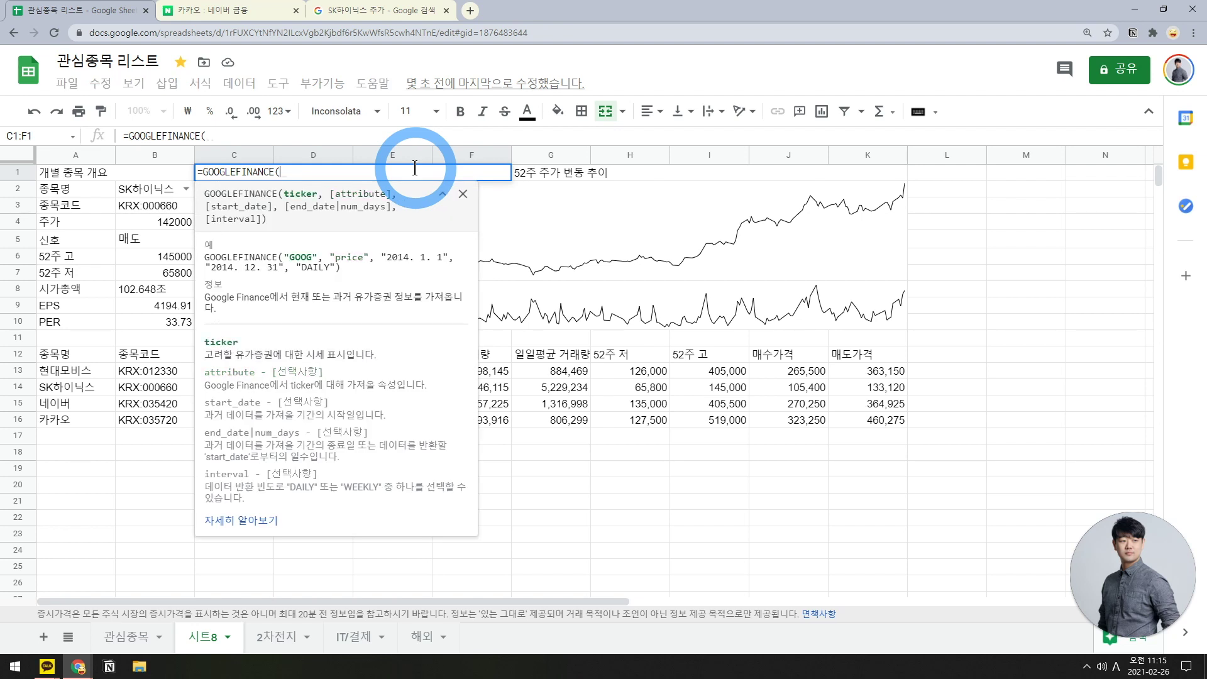
{"action": "type", "text": "b3,"}
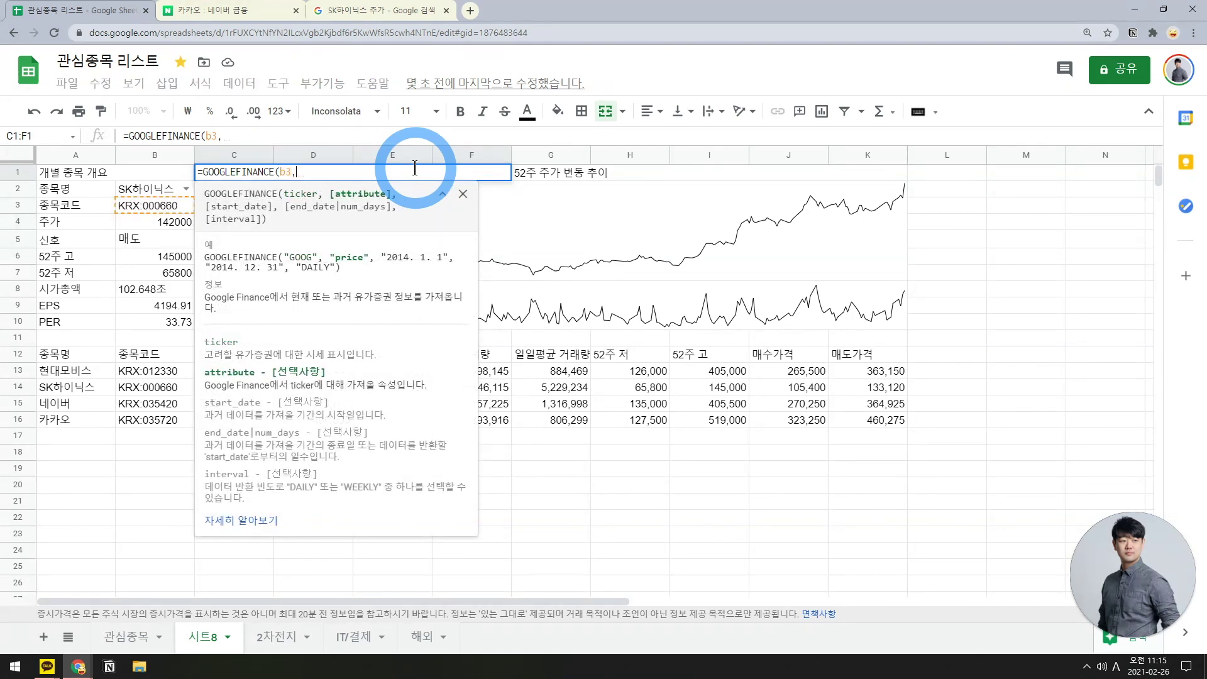
{"action": "type", "text": "\""}
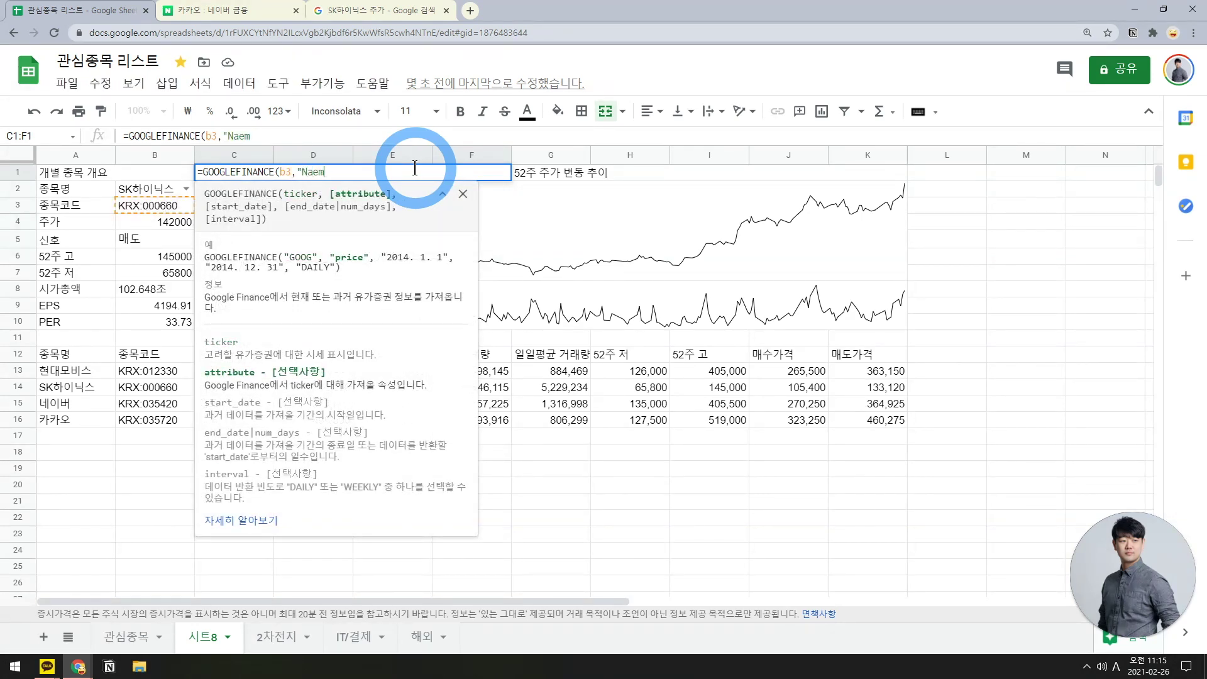
{"action": "type", "text": "Name\")"}
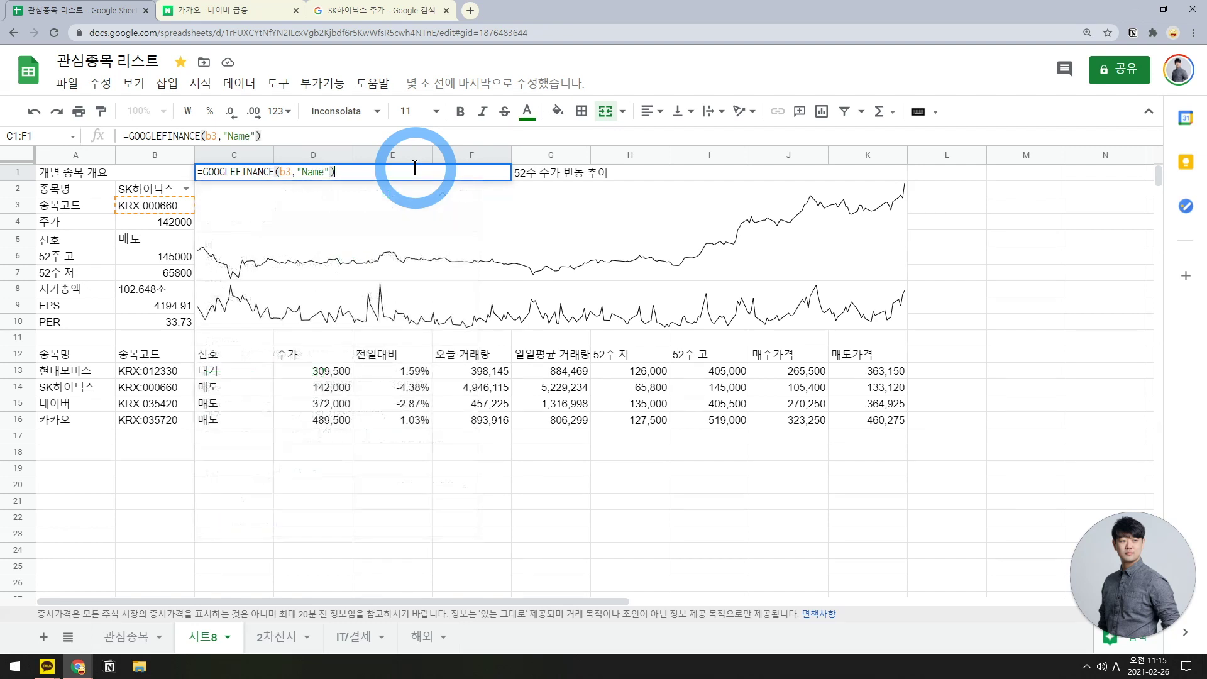
{"action": "key", "text": "Return"}
- Right-align the merged cell C1:F1 and change the attribute in its GOOGLEFINANCE formula to lowercase "name"
{"action": "left_click", "coordinate": [415, 169]}
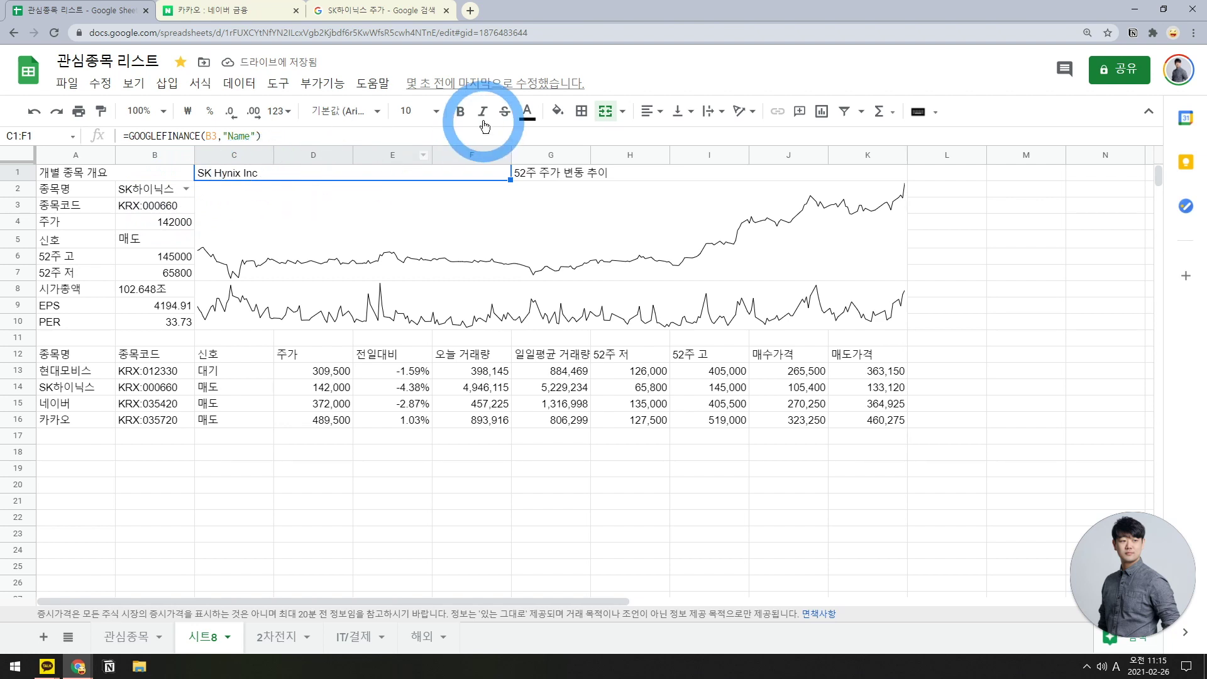
{"action": "left_click", "coordinate": [647, 112]}
{"action": "left_click", "coordinate": [686, 138]}
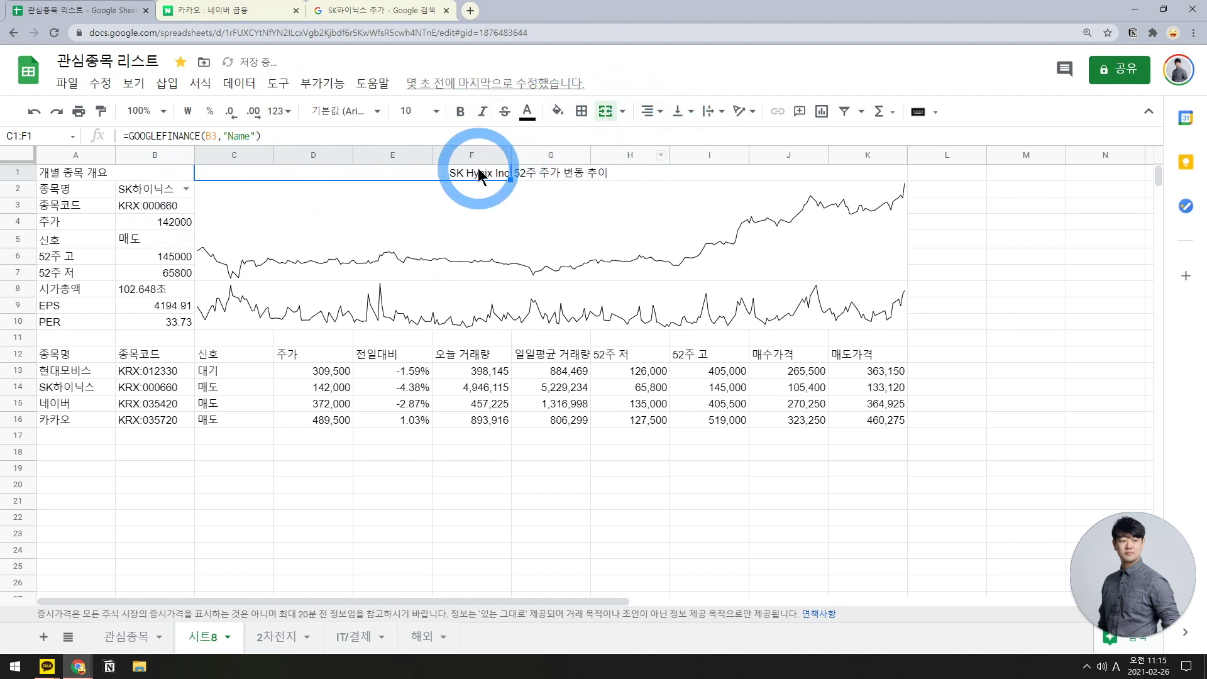
{"action": "left_click", "coordinate": [231, 135]}
{"action": "left_click", "coordinate": [367, 162]}
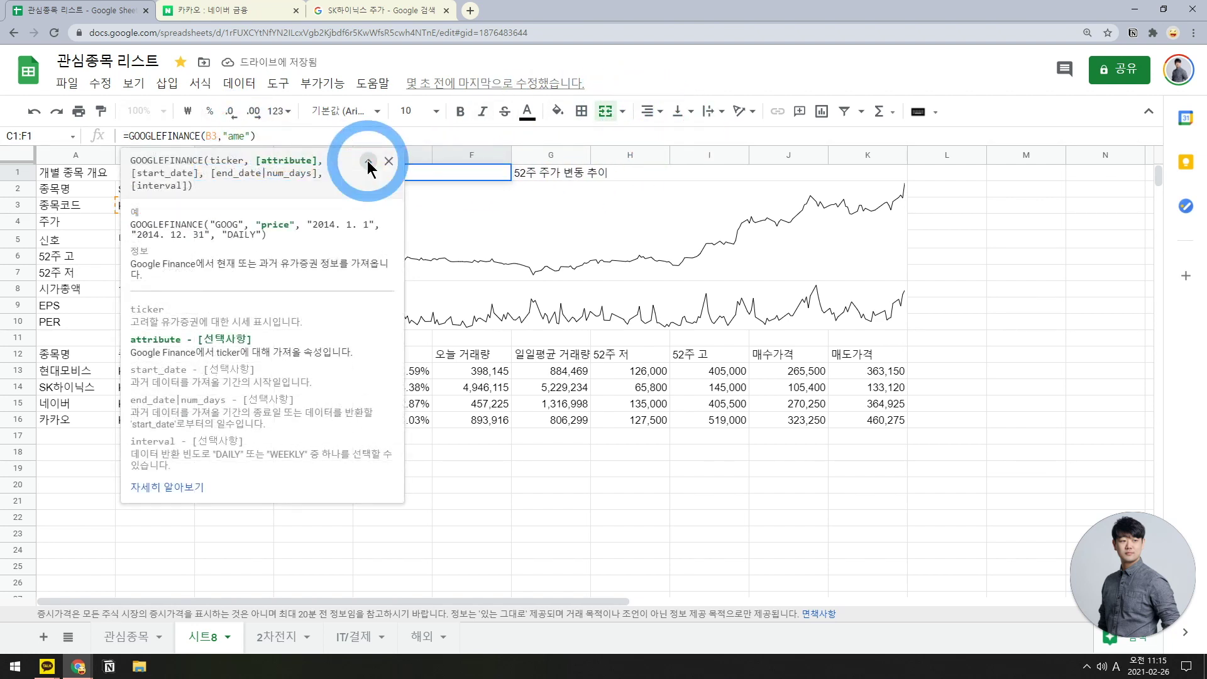
{"action": "key", "text": "Return"}
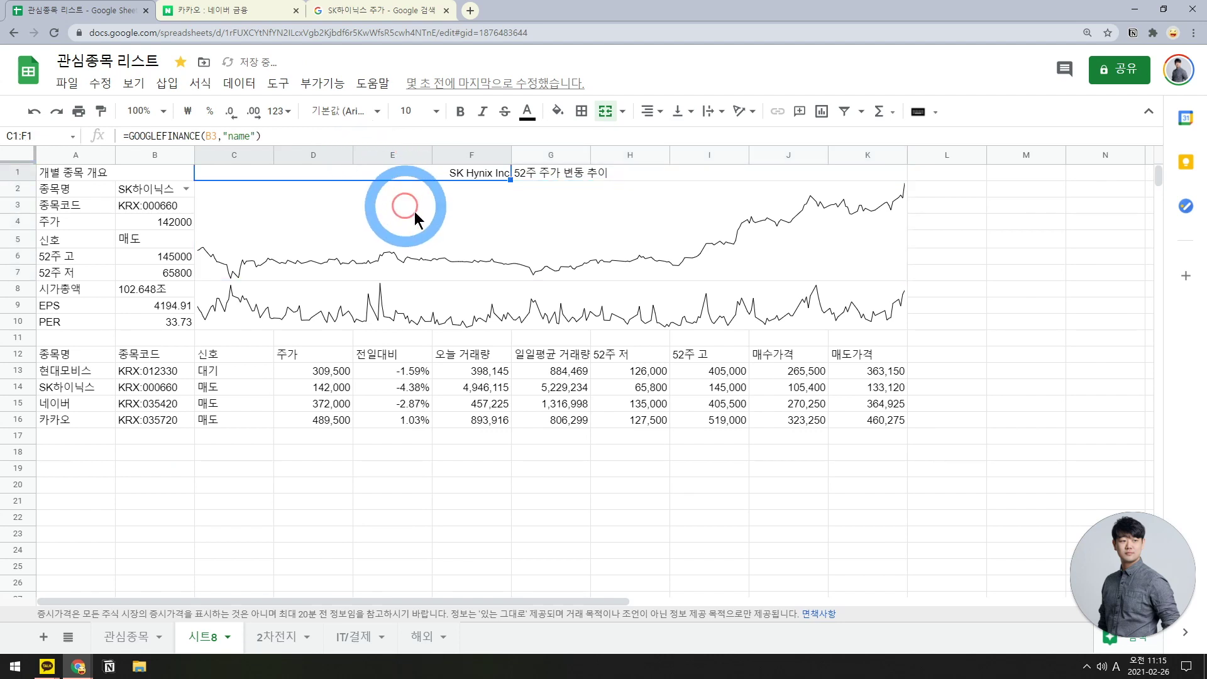
{"action": "left_click", "coordinate": [466, 175]}
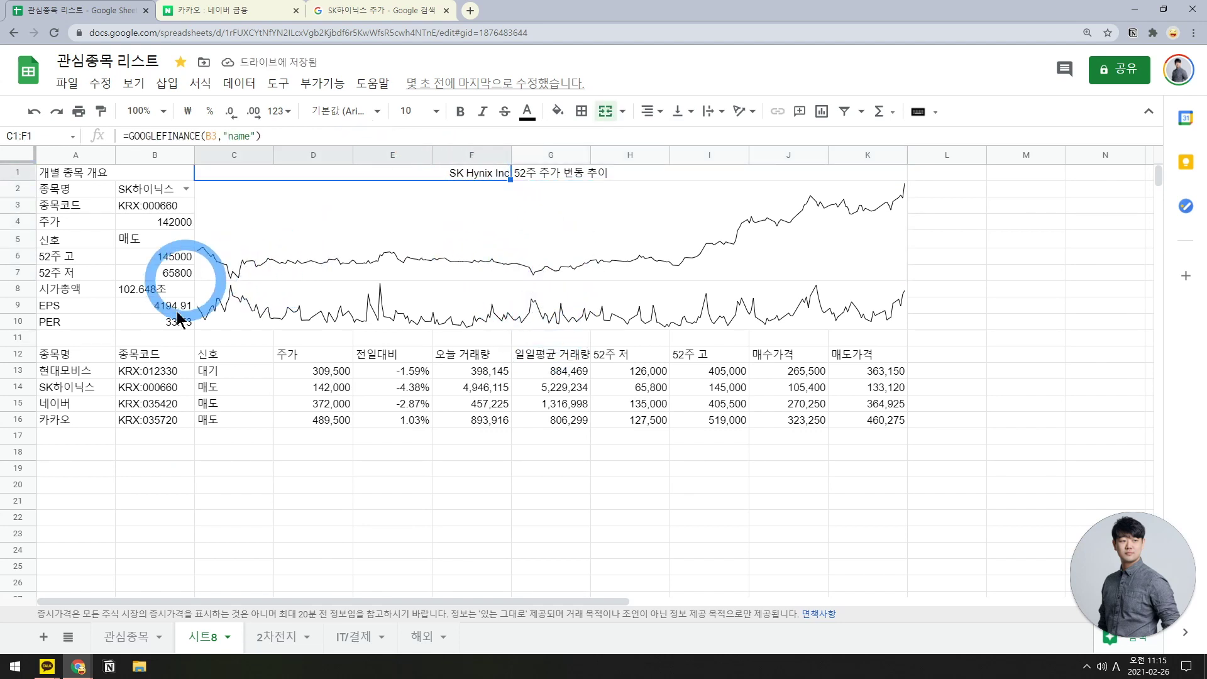
- Merge cells A11:K11 above the watchlist table and enter the heading "관심종목 리스트" in them
{"action": "left_click_drag", "start_coordinate": [101, 335], "coordinate": [893, 337]}
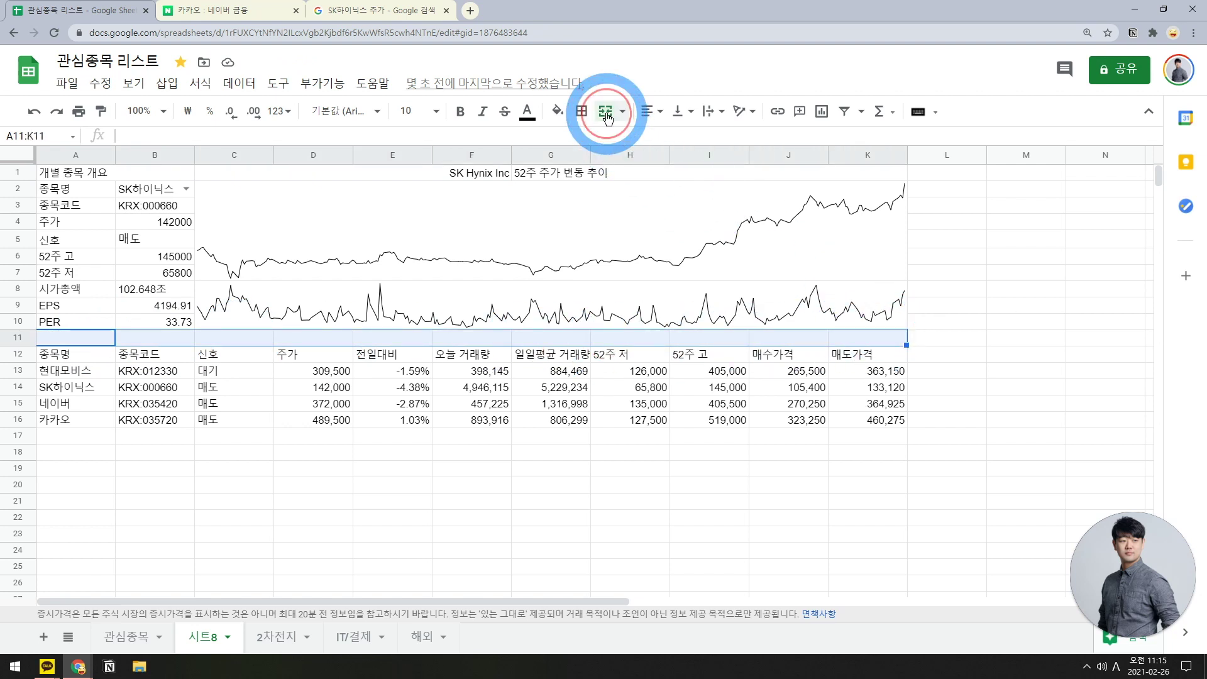
{"action": "left_click", "coordinate": [606, 114]}
{"action": "type", "text": "rhkstlawhd"}
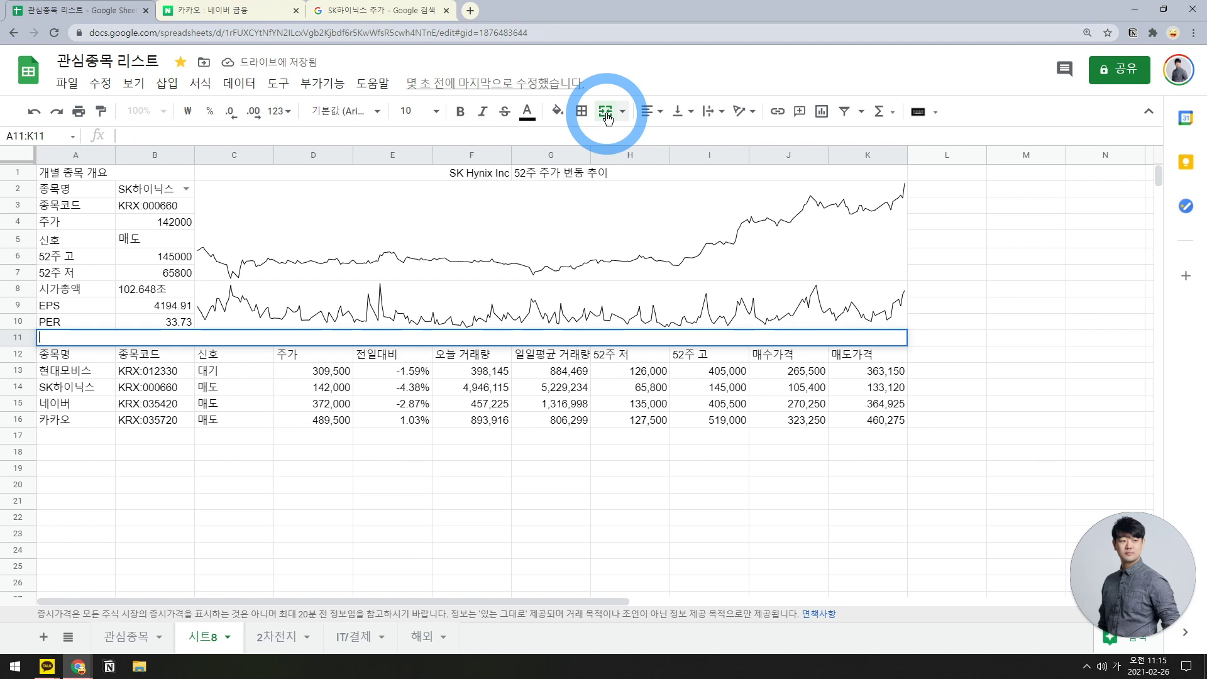
{"action": "type", "text": "관시"}
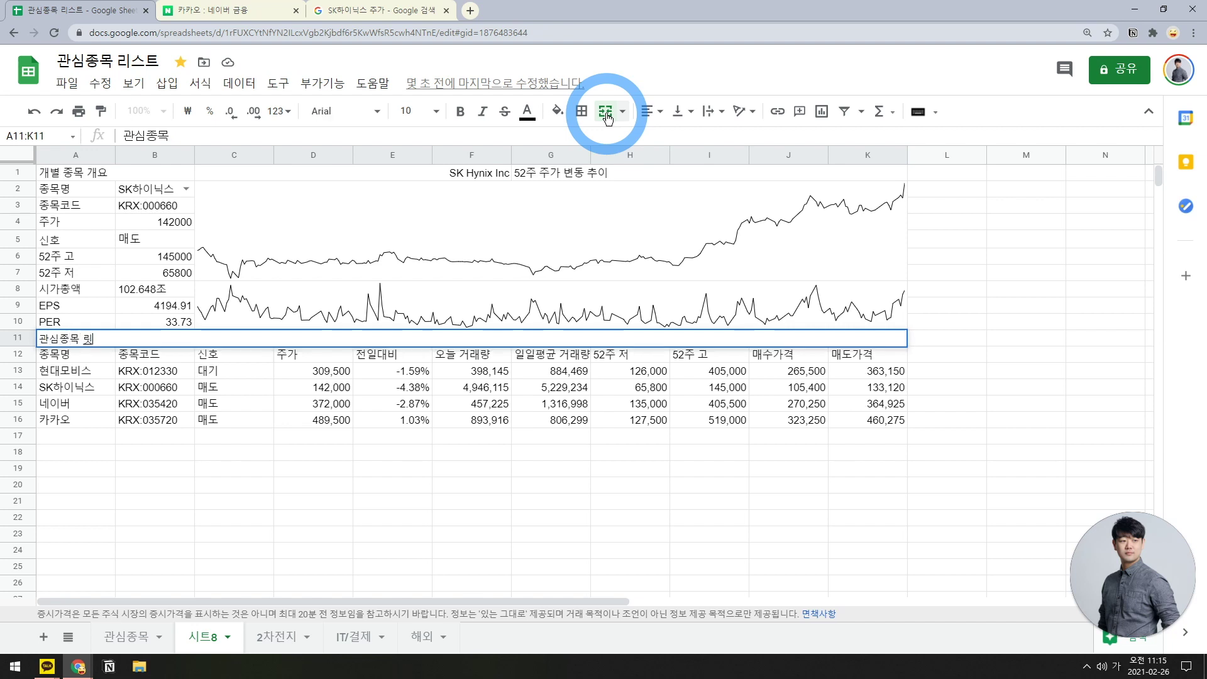
{"action": "key", "text": "Return"}
- Center the headings in the merged cells A11:K11 and A1:B1
{"action": "left_click", "coordinate": [254, 333]}
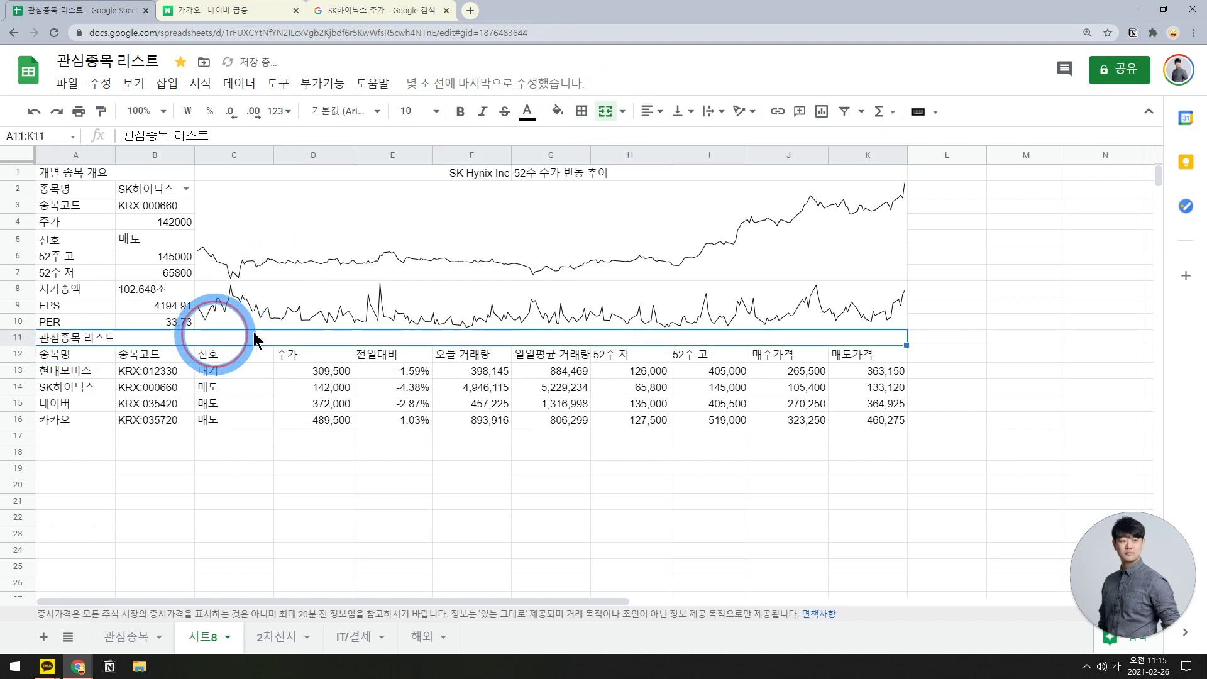
{"action": "left_click", "coordinate": [619, 115]}
{"action": "left_click_drag", "start_coordinate": [75, 173], "coordinate": [129, 172]}
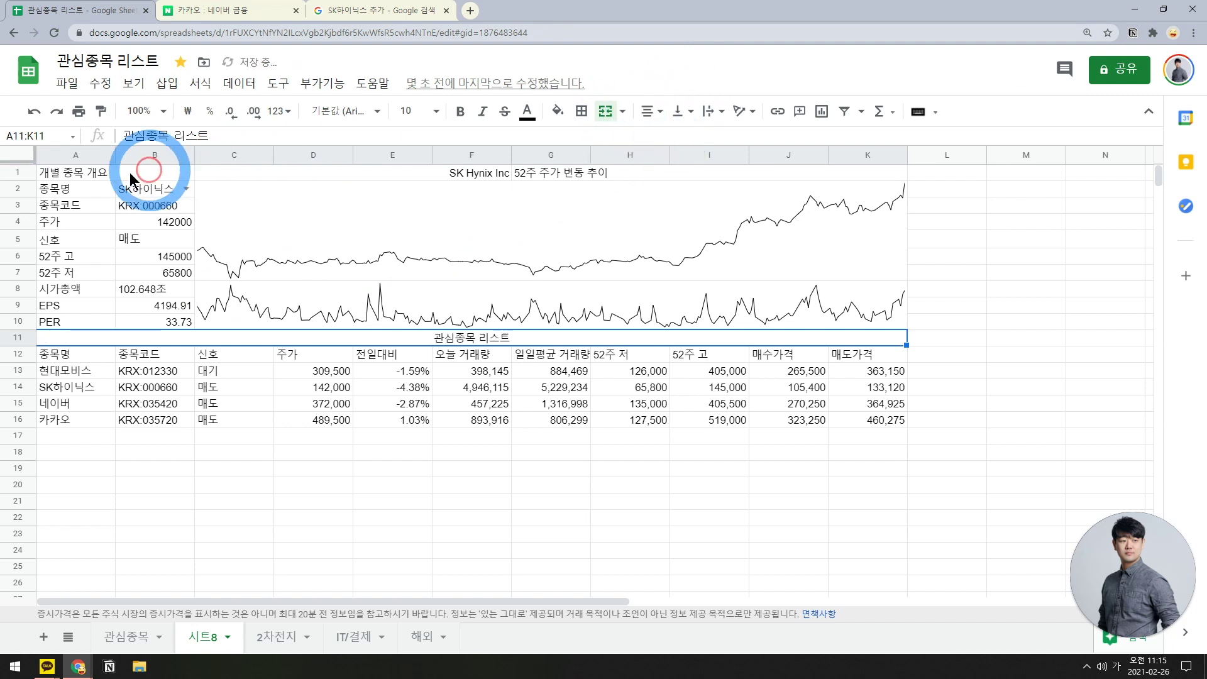
{"action": "left_click", "coordinate": [607, 117]}
- Format the "개별 종목 개요" heading in A1:B1 with a black fill and bold white text
{"action": "left_click", "coordinate": [557, 111]}
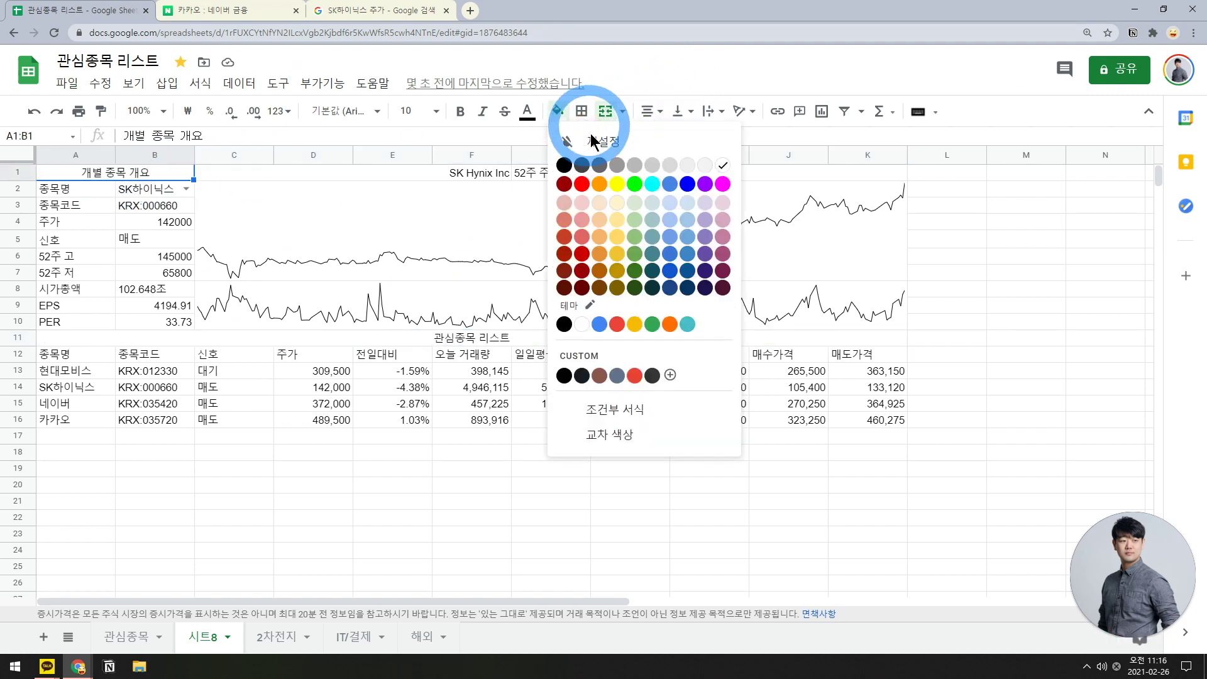
{"action": "left_click", "coordinate": [564, 323]}
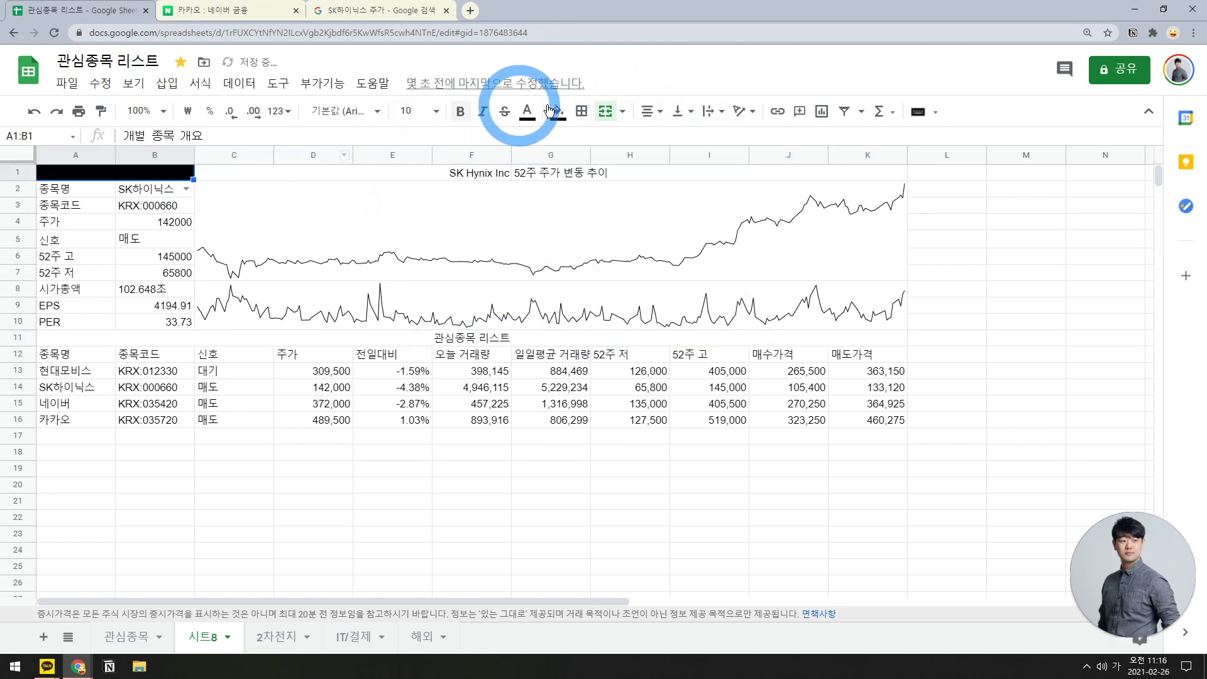
{"action": "left_click", "coordinate": [527, 111]}
{"action": "left_click", "coordinate": [691, 166]}
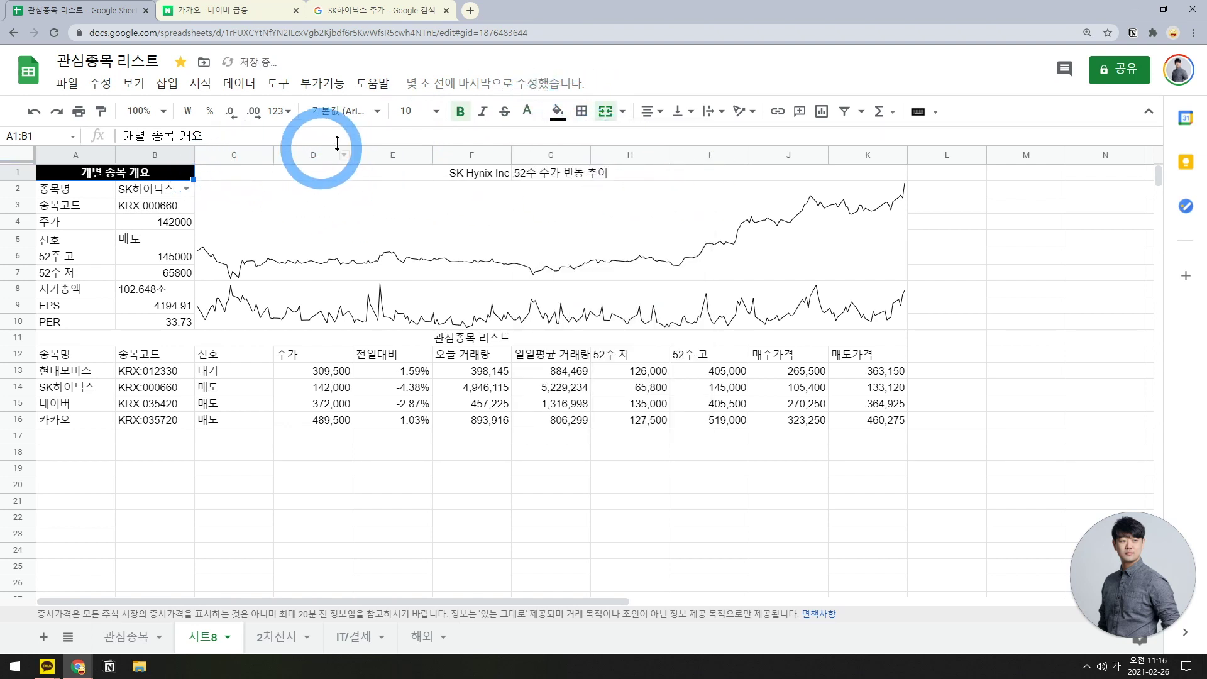
- Fill the merged cells C1:F1 and G1:K1 with the custom brown color
{"action": "left_click", "coordinate": [364, 171]}
{"action": "left_click", "coordinate": [557, 111]}
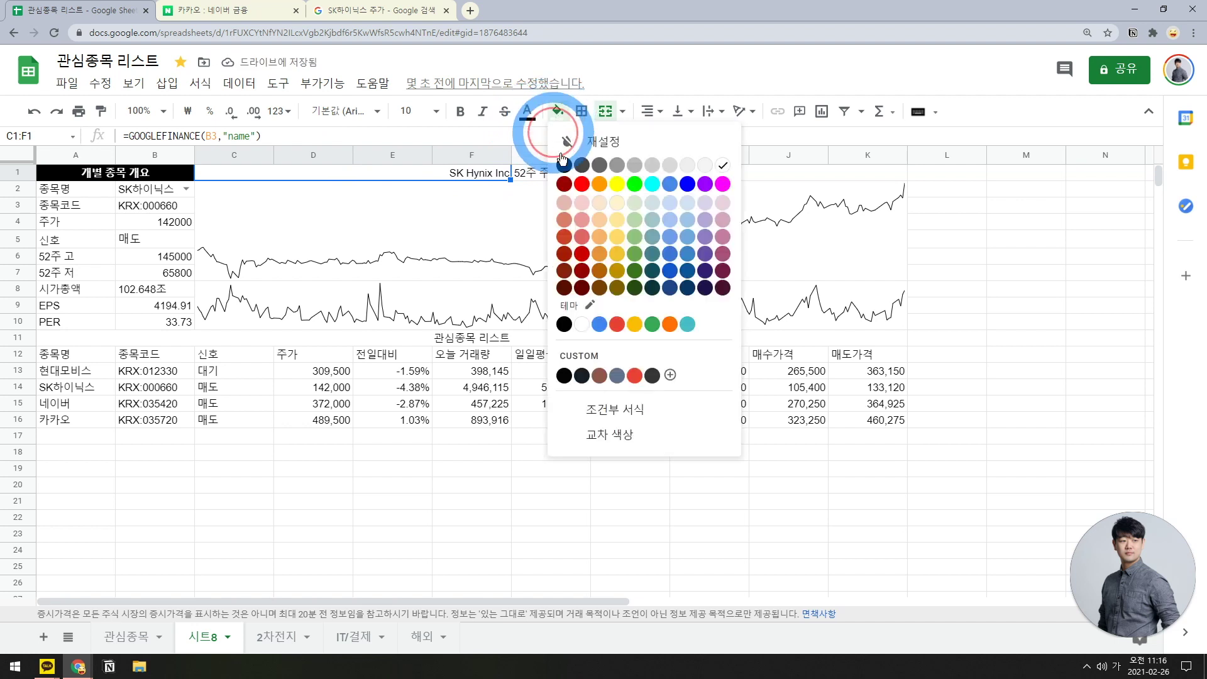
{"action": "left_click", "coordinate": [600, 375]}
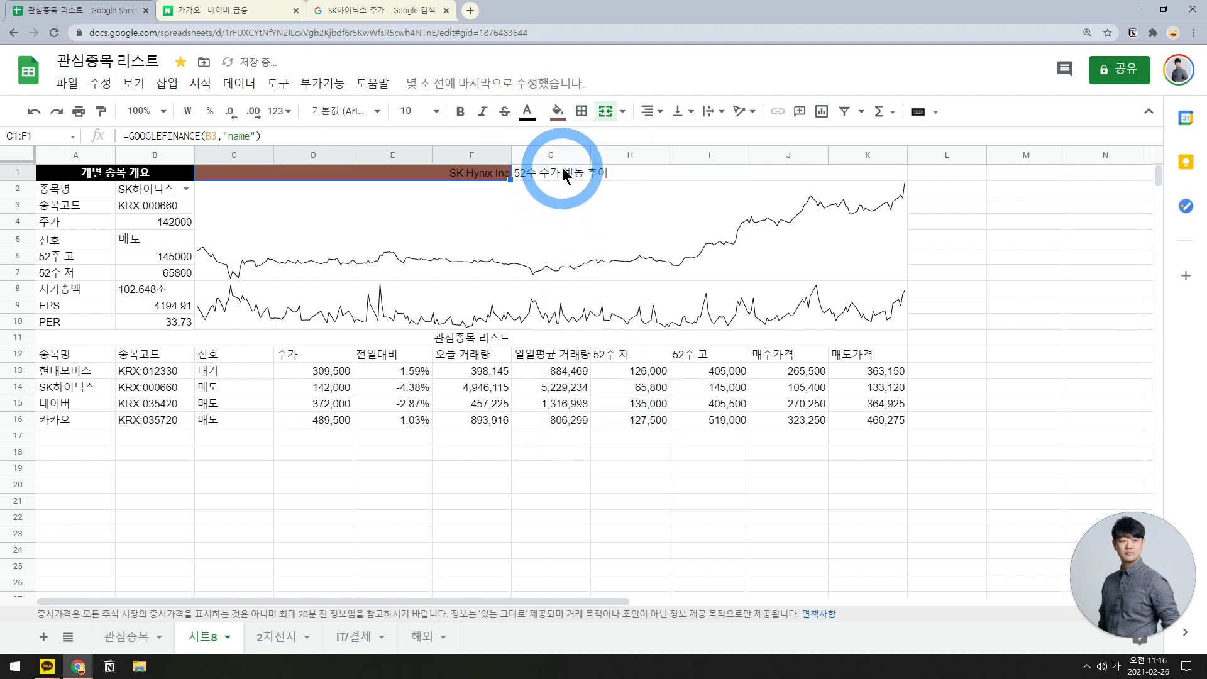
{"action": "left_click", "coordinate": [557, 111]}
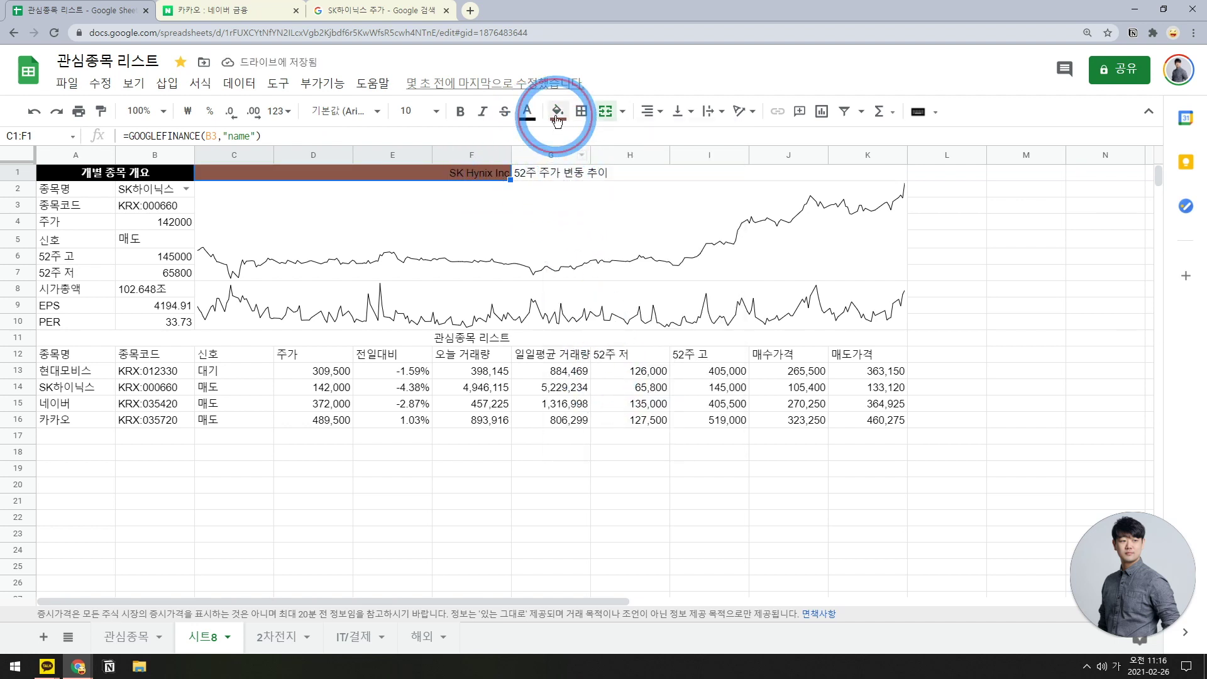
{"action": "left_click", "coordinate": [547, 173]}
{"action": "left_click", "coordinate": [558, 112]}
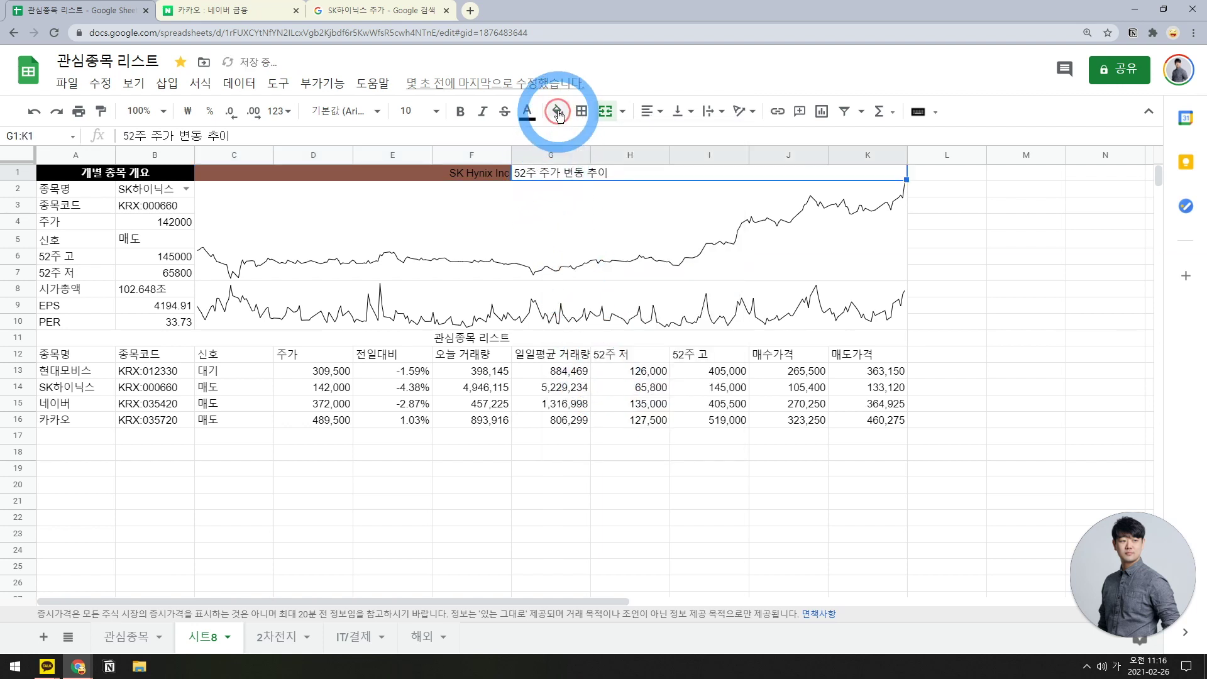
{"action": "left_click", "coordinate": [597, 373]}
- Make the heading text across C1:K1 bold and white
{"action": "left_click_drag", "start_coordinate": [492, 172], "coordinate": [533, 172]}
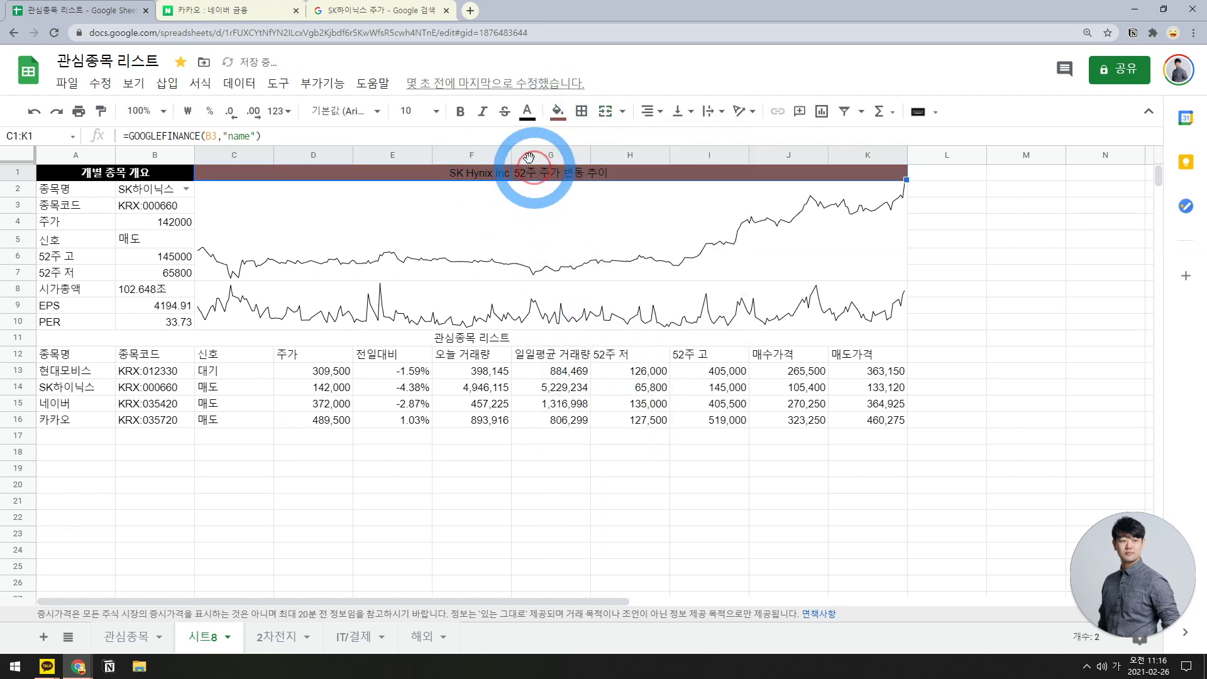
{"action": "left_click", "coordinate": [527, 112]}
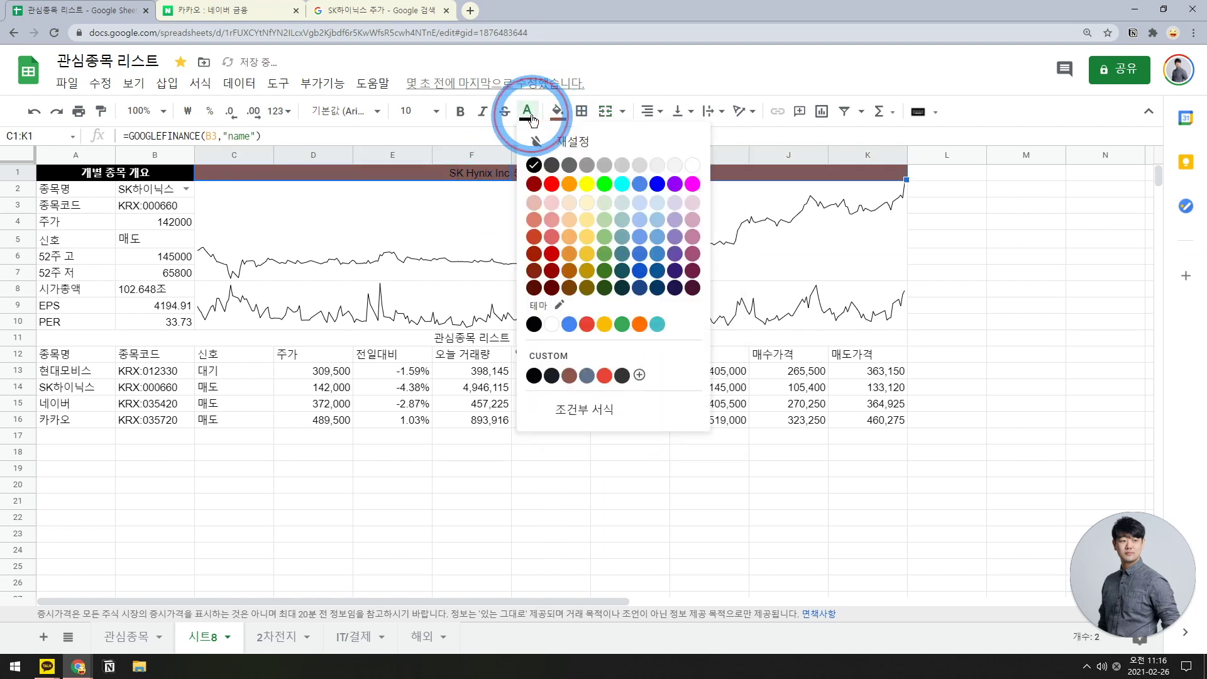
{"action": "left_click", "coordinate": [691, 166]}
{"action": "left_click", "coordinate": [522, 420]}
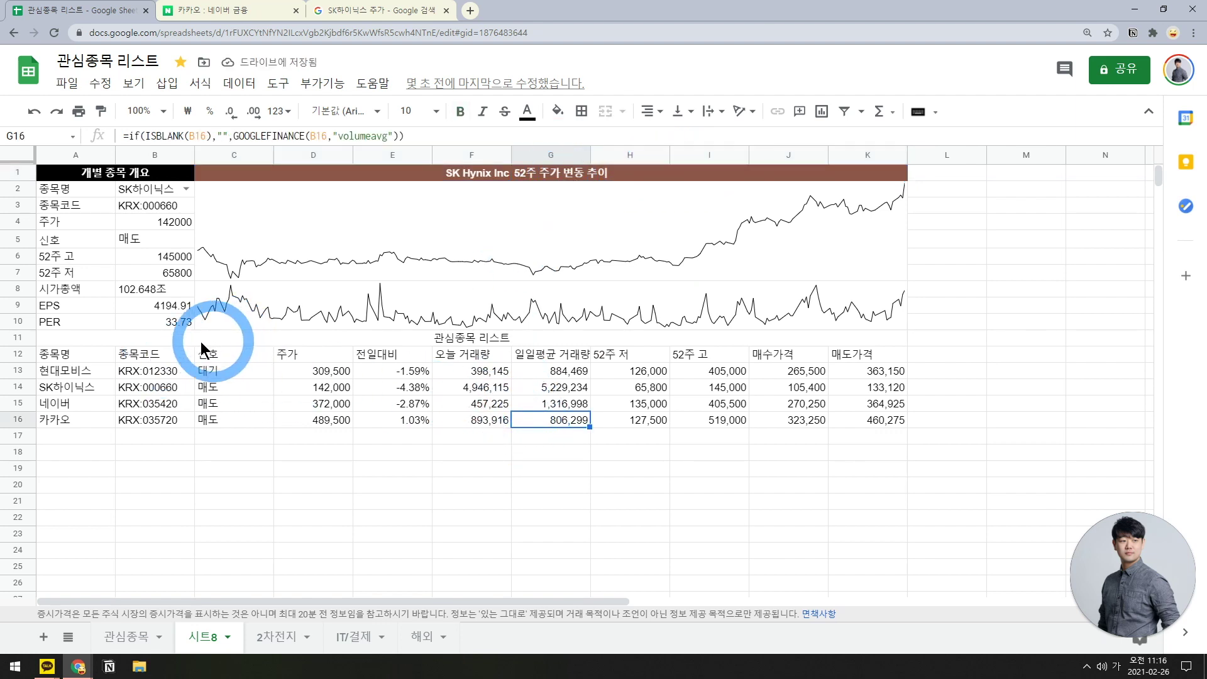
- Format the table header row A12:K12 with the custom blue-gray fill and bold white text
{"action": "left_click_drag", "start_coordinate": [69, 354], "coordinate": [899, 356]}
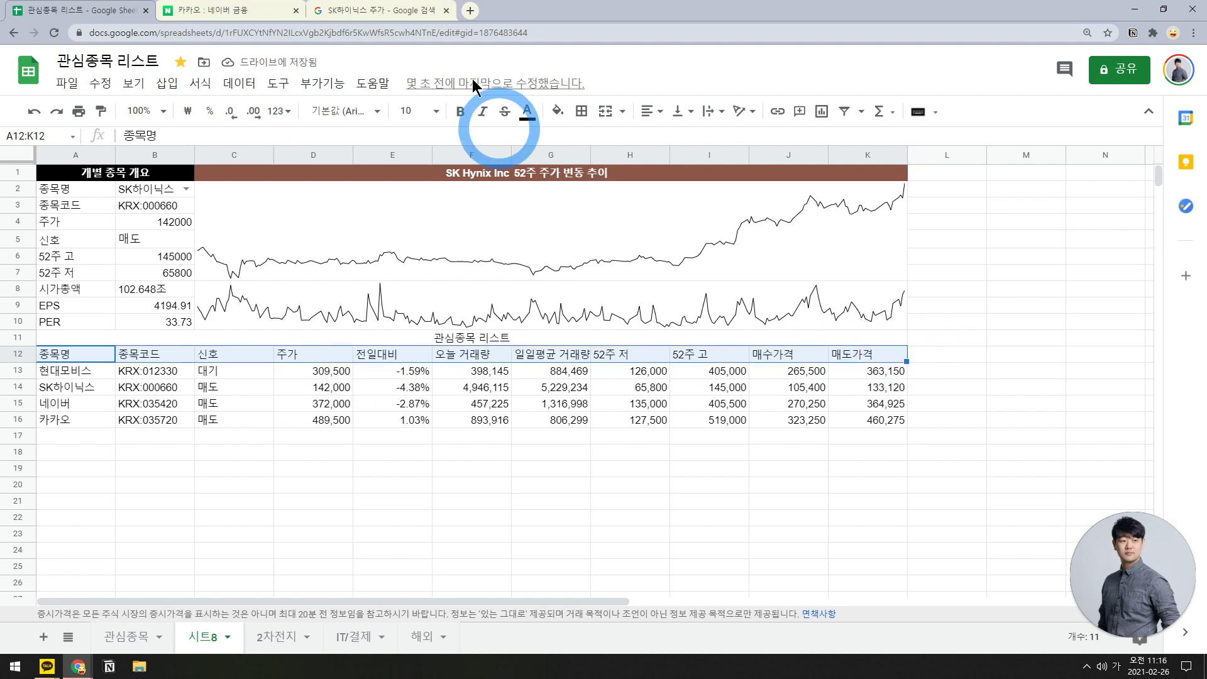
{"action": "left_click", "coordinate": [557, 111]}
{"action": "left_click", "coordinate": [616, 375]}
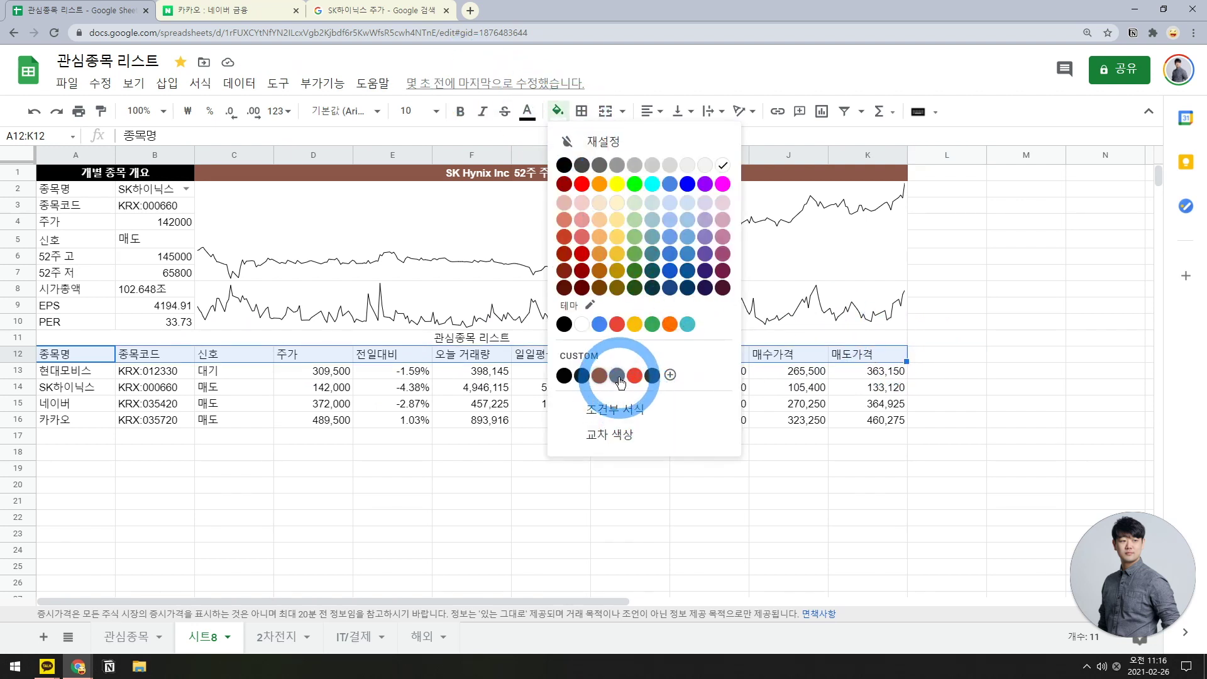
{"action": "key", "text": "ctrl+b"}
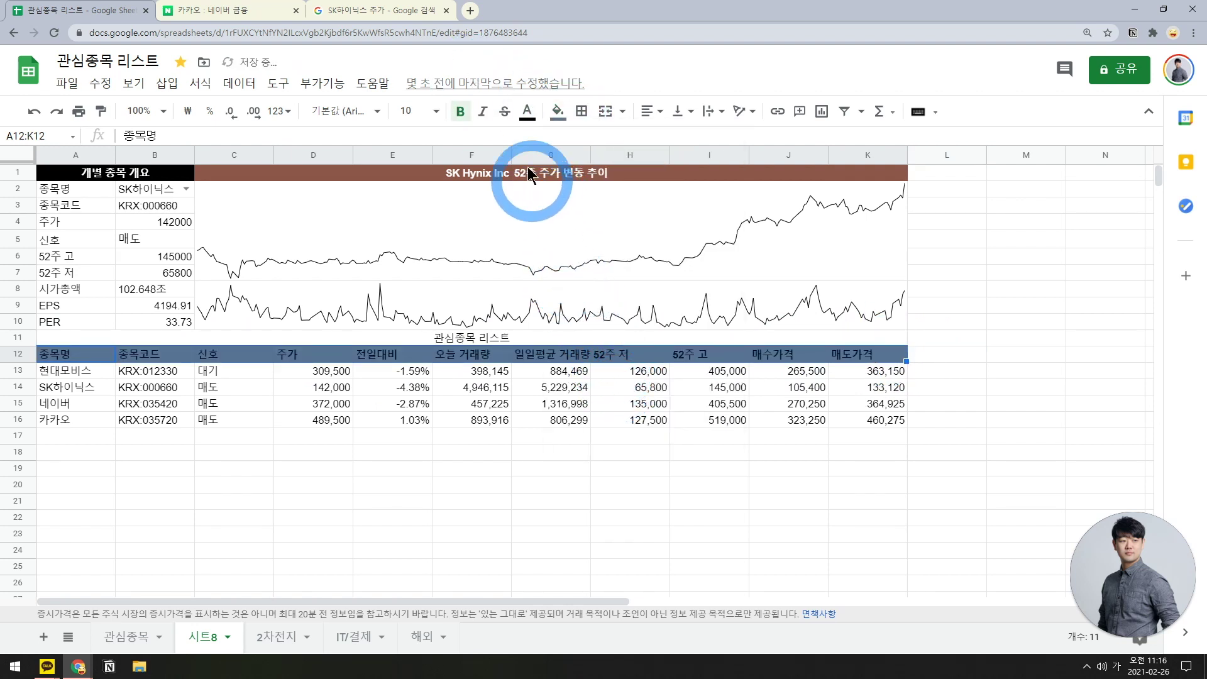
{"action": "left_click", "coordinate": [527, 111]}
{"action": "left_click", "coordinate": [689, 169]}
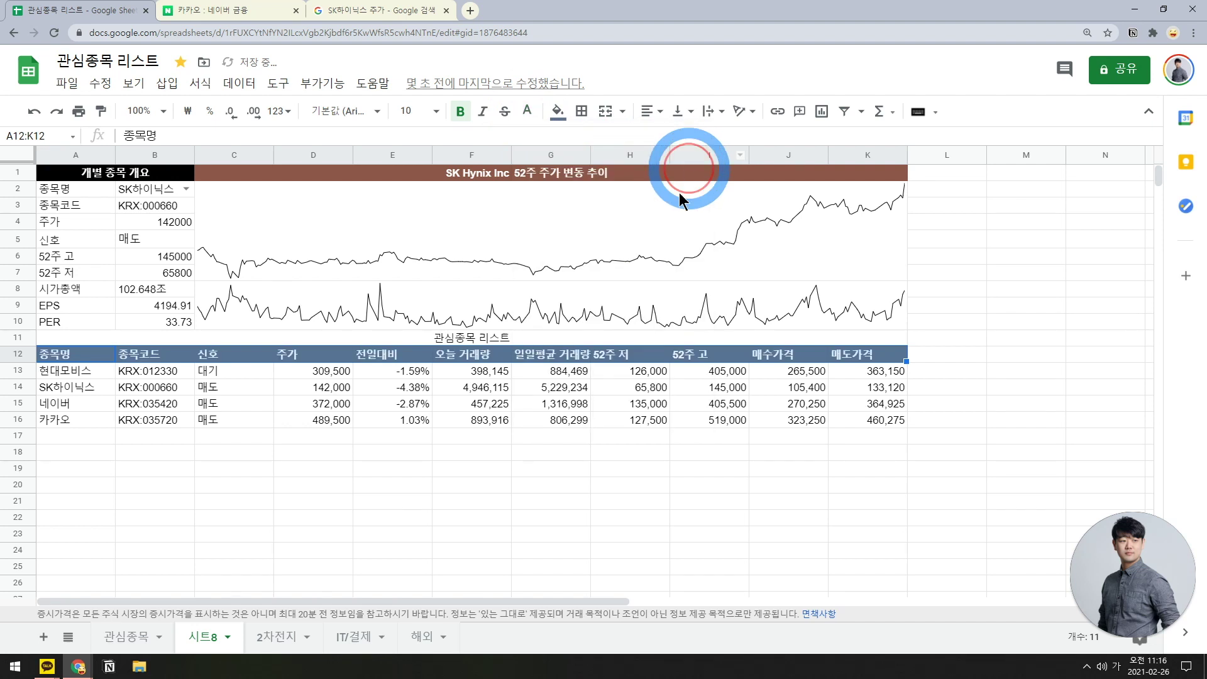
- Center the column titles in the header row A12:K12
{"action": "left_click", "coordinate": [649, 113]}
{"action": "left_click", "coordinate": [669, 137]}
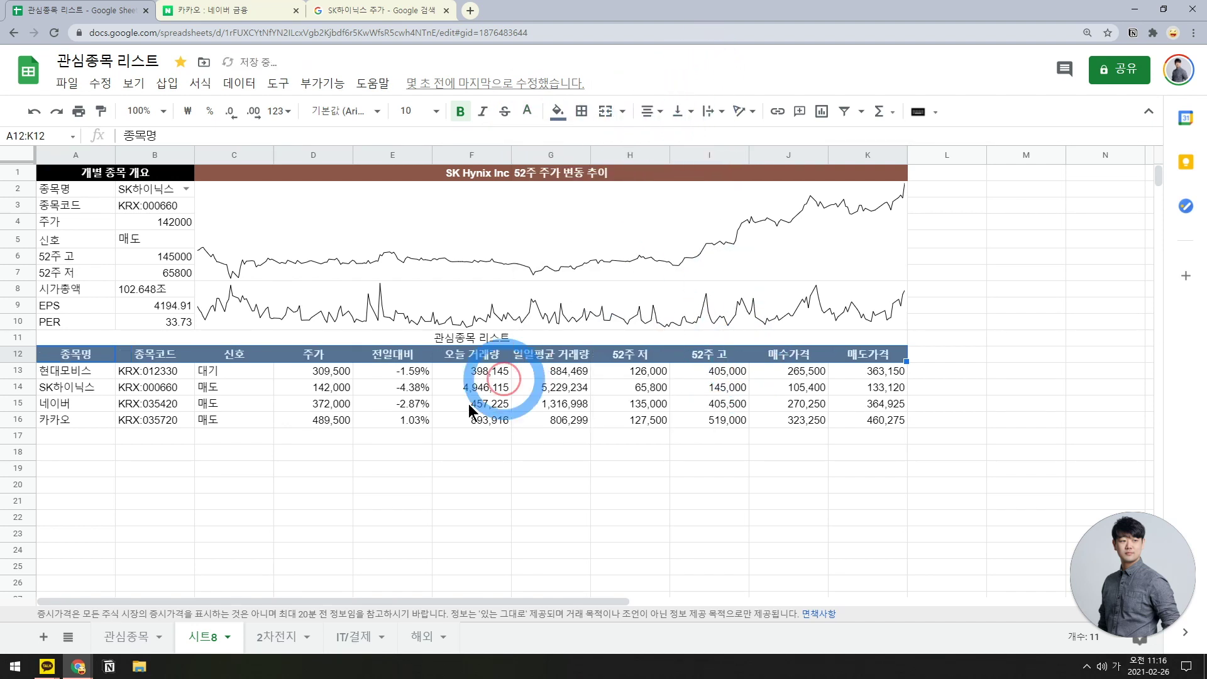
{"action": "left_click", "coordinate": [274, 398]}
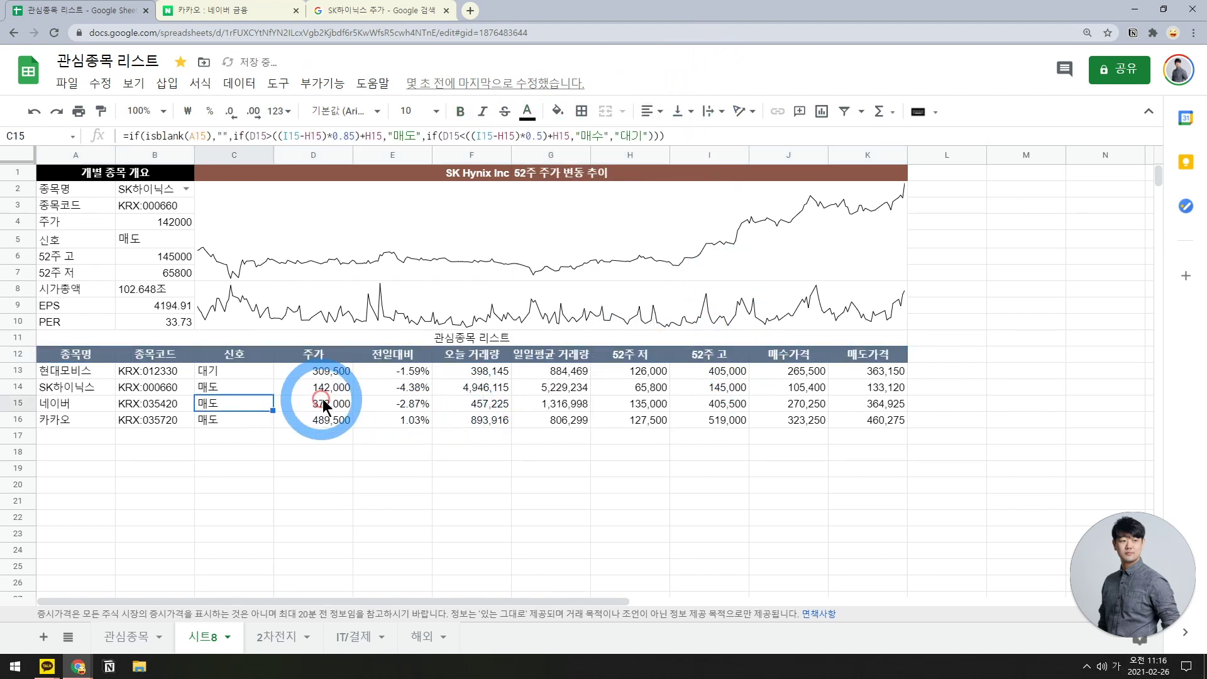
{"action": "left_click", "coordinate": [442, 336]}
{"action": "left_click", "coordinate": [623, 417]}
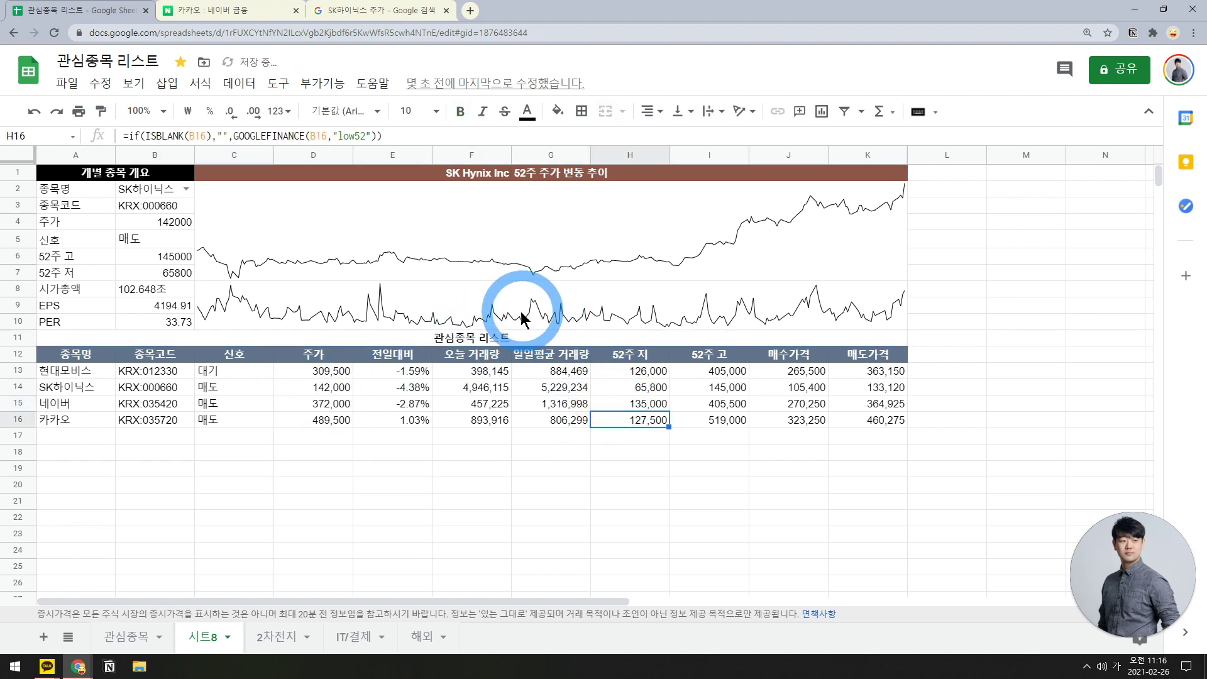
- Set the font of the stock code in B3 to Courier New
{"action": "left_click", "coordinate": [159, 202]}
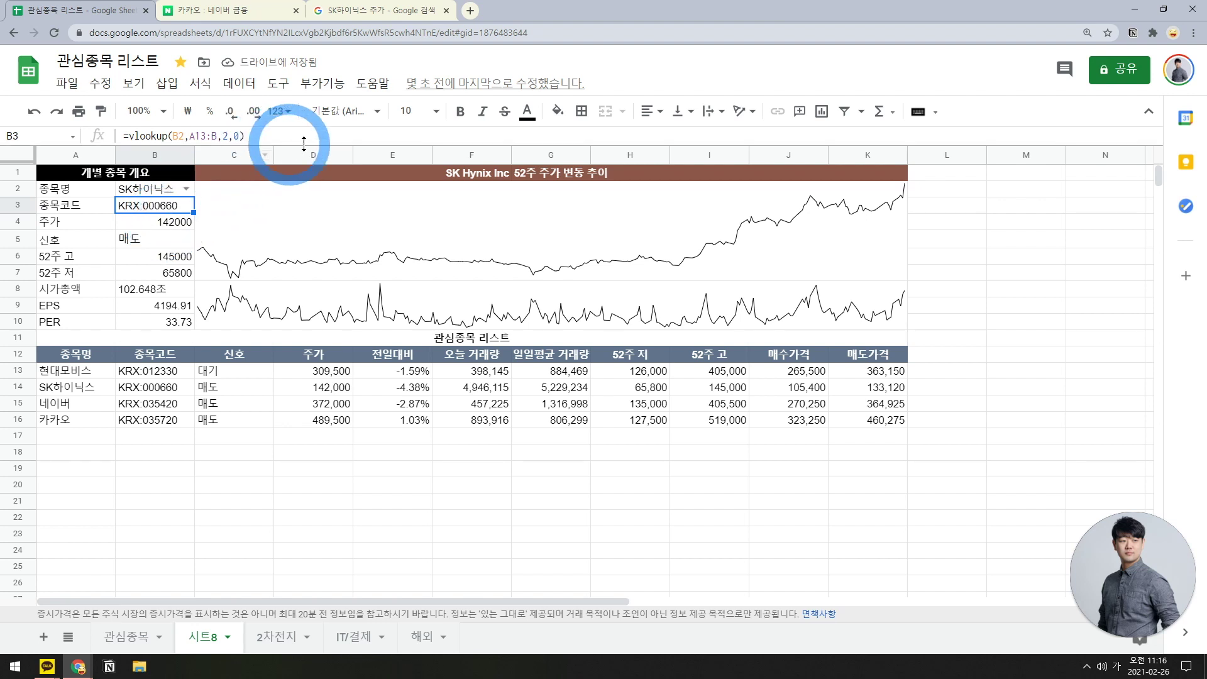
{"action": "left_click", "coordinate": [377, 113]}
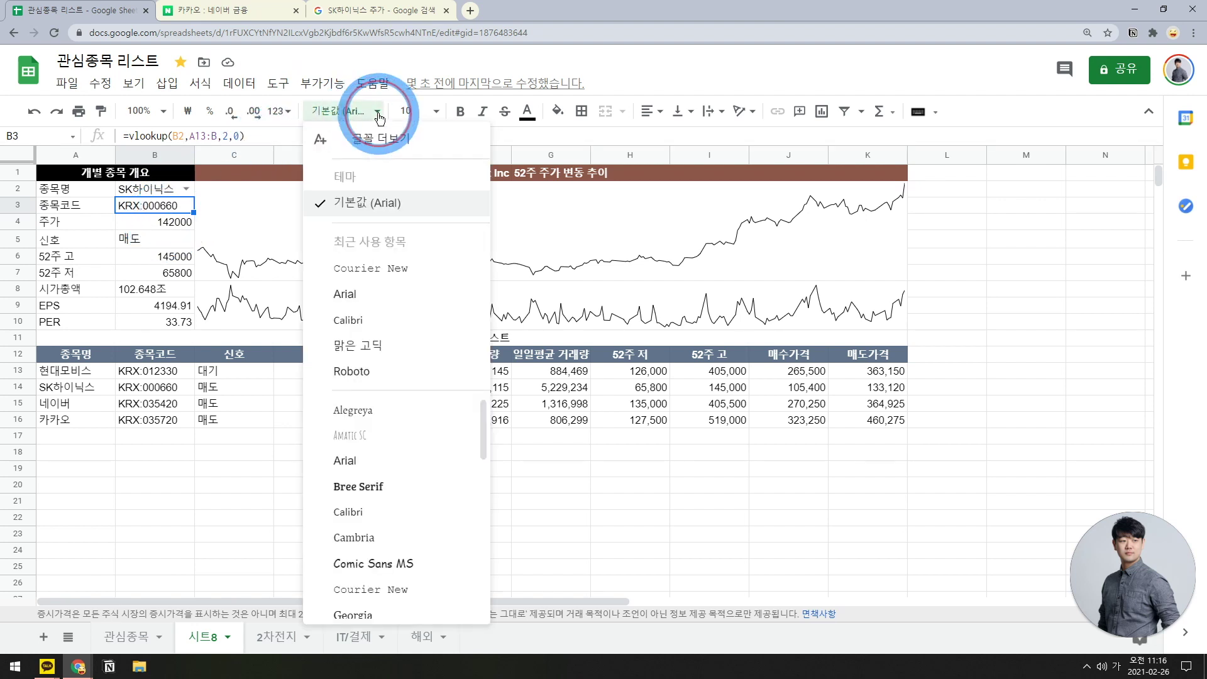
{"action": "left_click", "coordinate": [375, 268]}
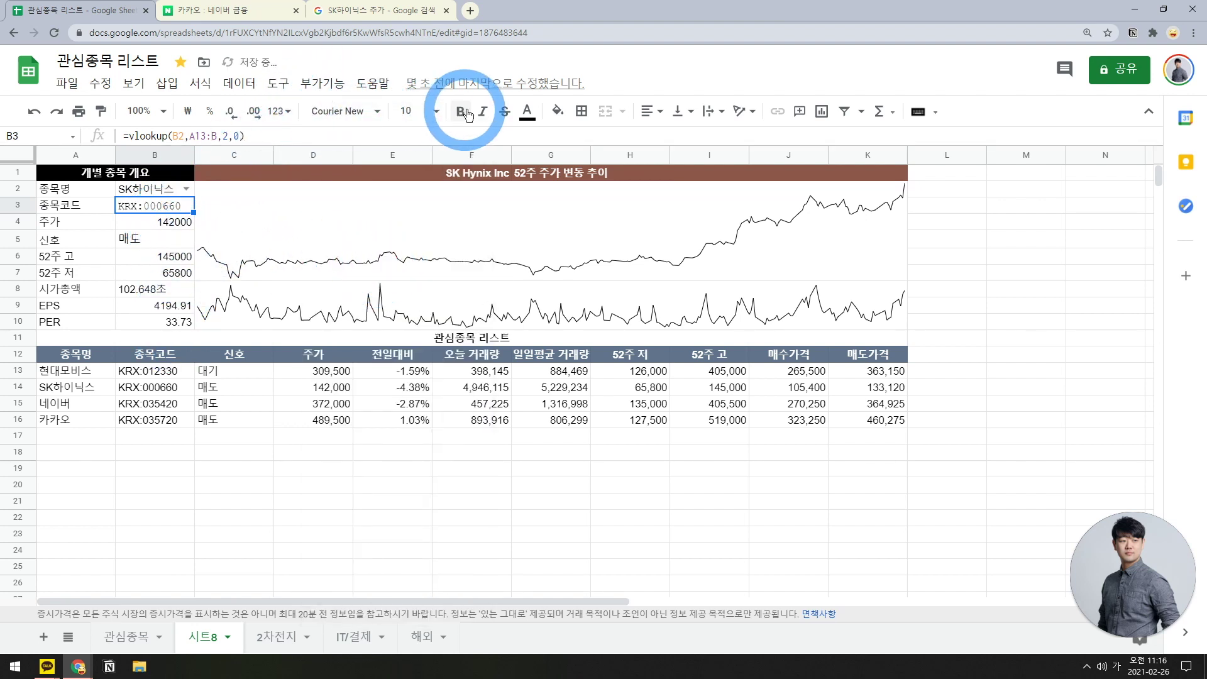
- Color the stock code in B3 red
{"action": "left_click", "coordinate": [522, 119]}
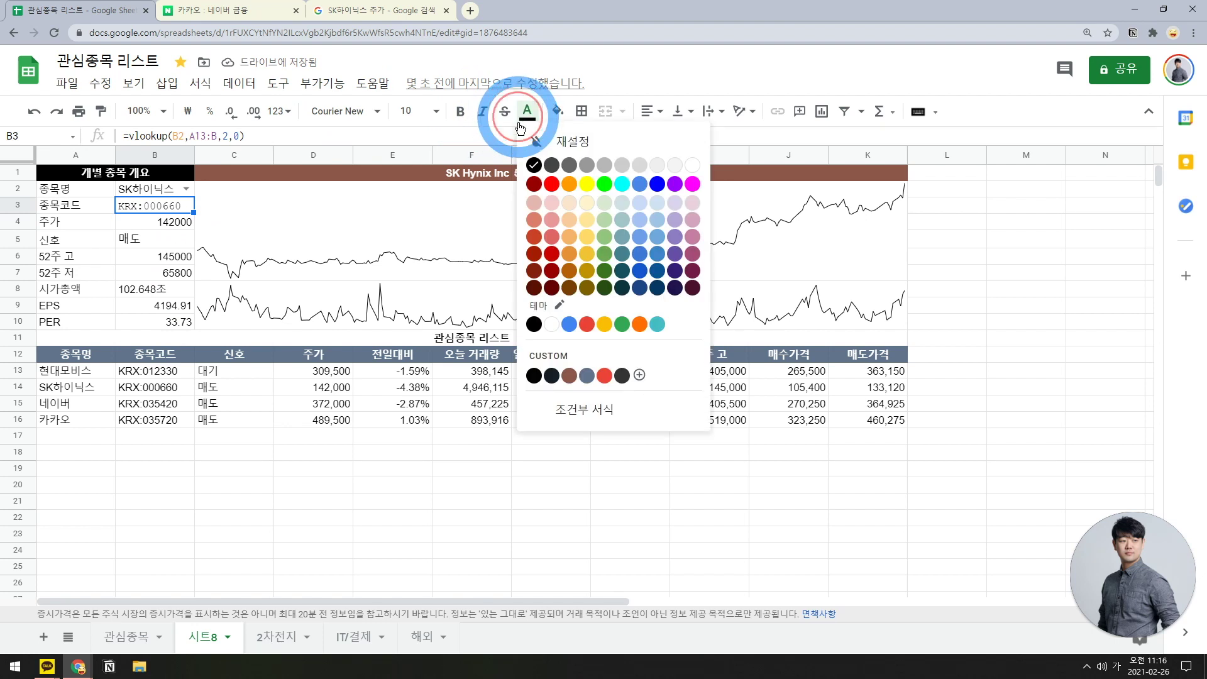
{"action": "left_click", "coordinate": [551, 184]}
{"action": "left_click_drag", "start_coordinate": [171, 372], "coordinate": [175, 343]}
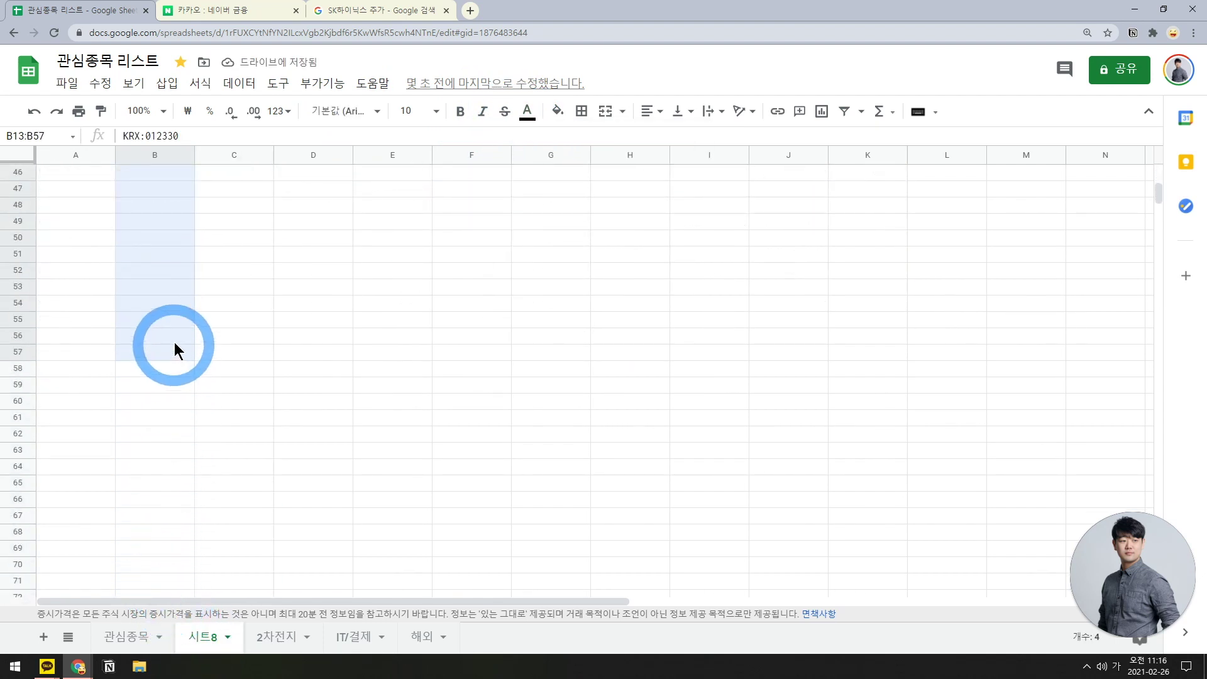
{"action": "left_click", "coordinate": [159, 154]}
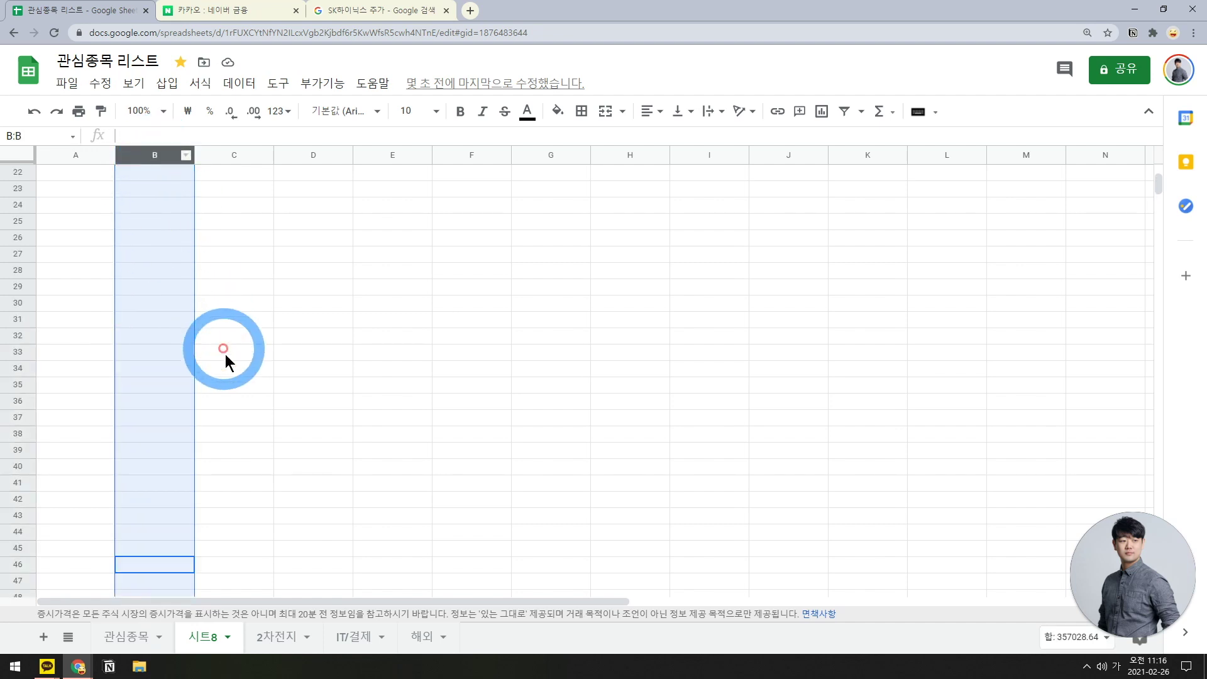
{"action": "scroll", "coordinate": [225, 358], "scroll_direction": "up", "scroll_amount": 10}
- Format the stock code column B13:B56 in Courier New with red text
{"action": "left_click_drag", "start_coordinate": [167, 371], "coordinate": [154, 654]}
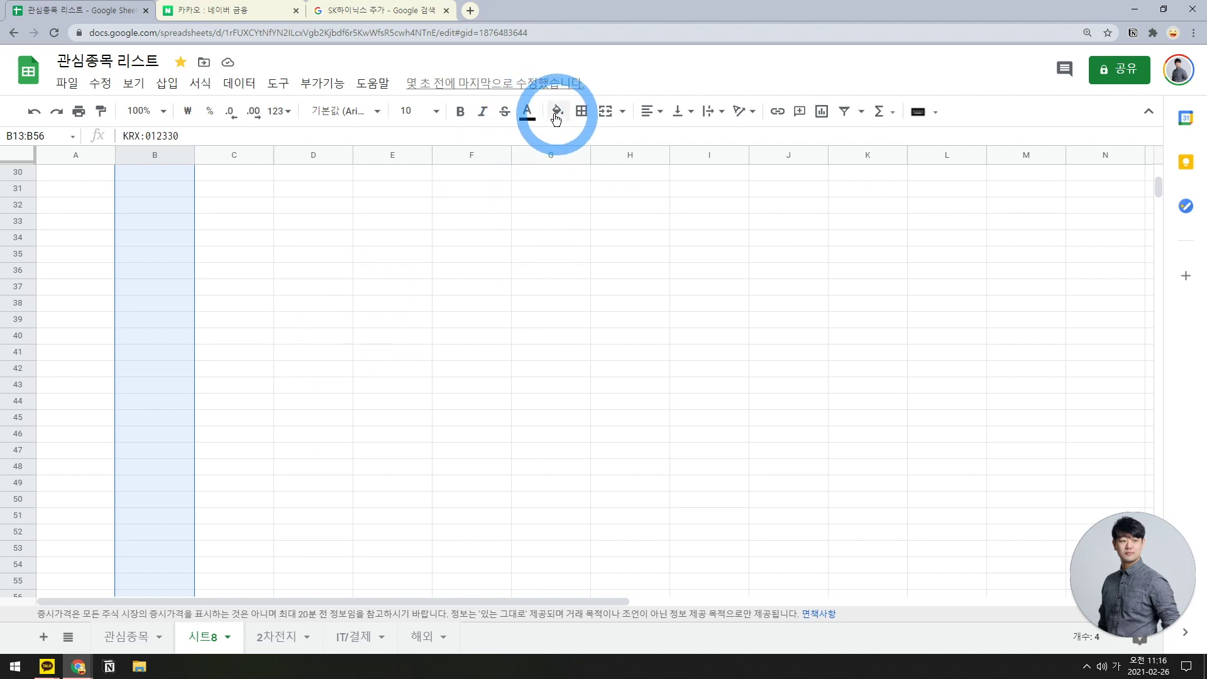
{"action": "left_click", "coordinate": [384, 116]}
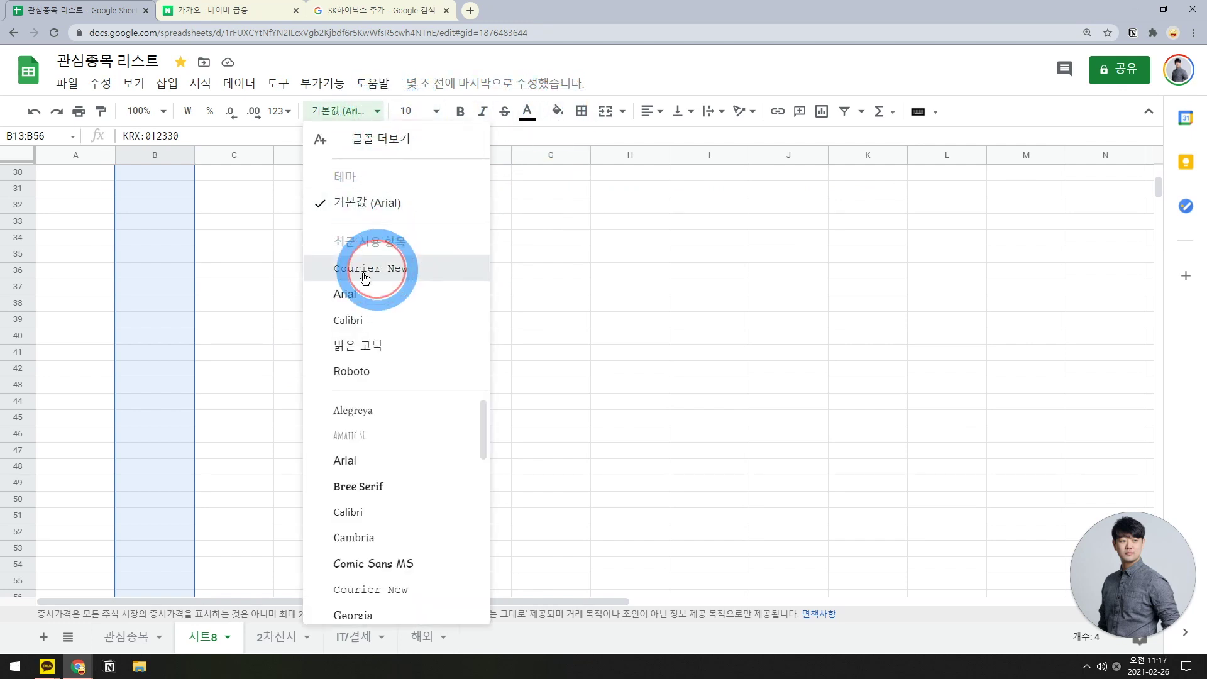
{"action": "left_click", "coordinate": [339, 270]}
{"action": "left_click", "coordinate": [527, 112]}
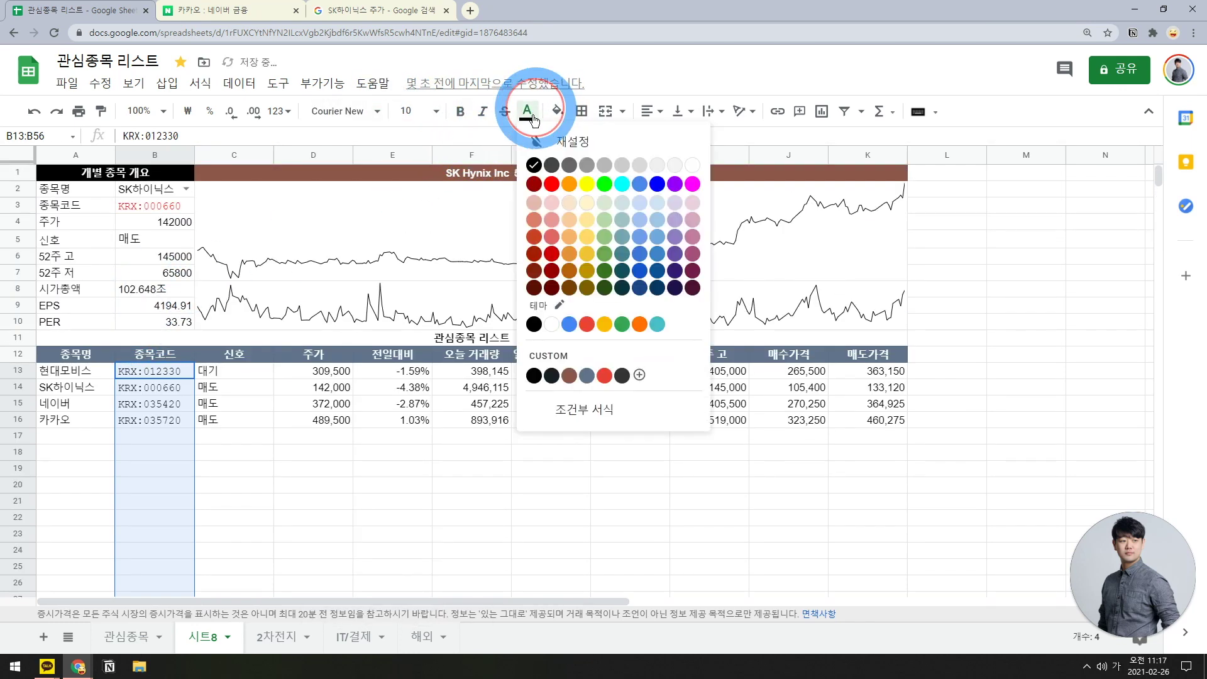
{"action": "left_click", "coordinate": [554, 184]}
- Format the current price in B4 as a number with thousands separators and no decimals
{"action": "left_click", "coordinate": [272, 397]}
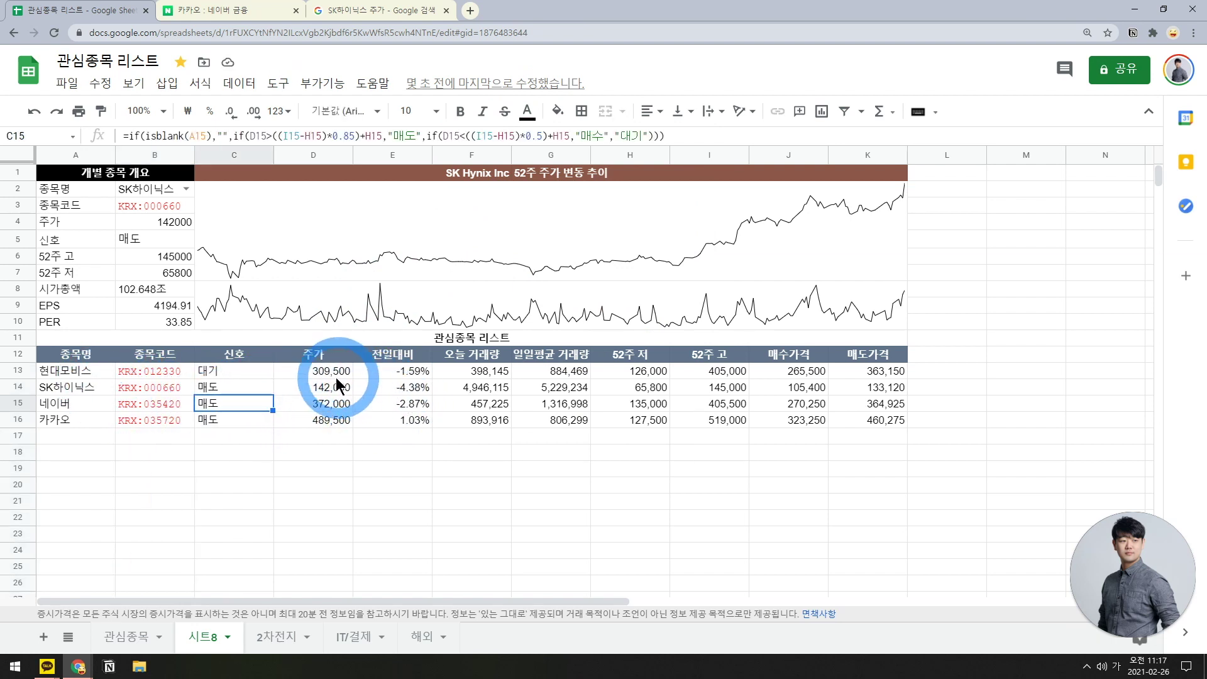
{"action": "left_click_drag", "start_coordinate": [336, 375], "coordinate": [875, 417]}
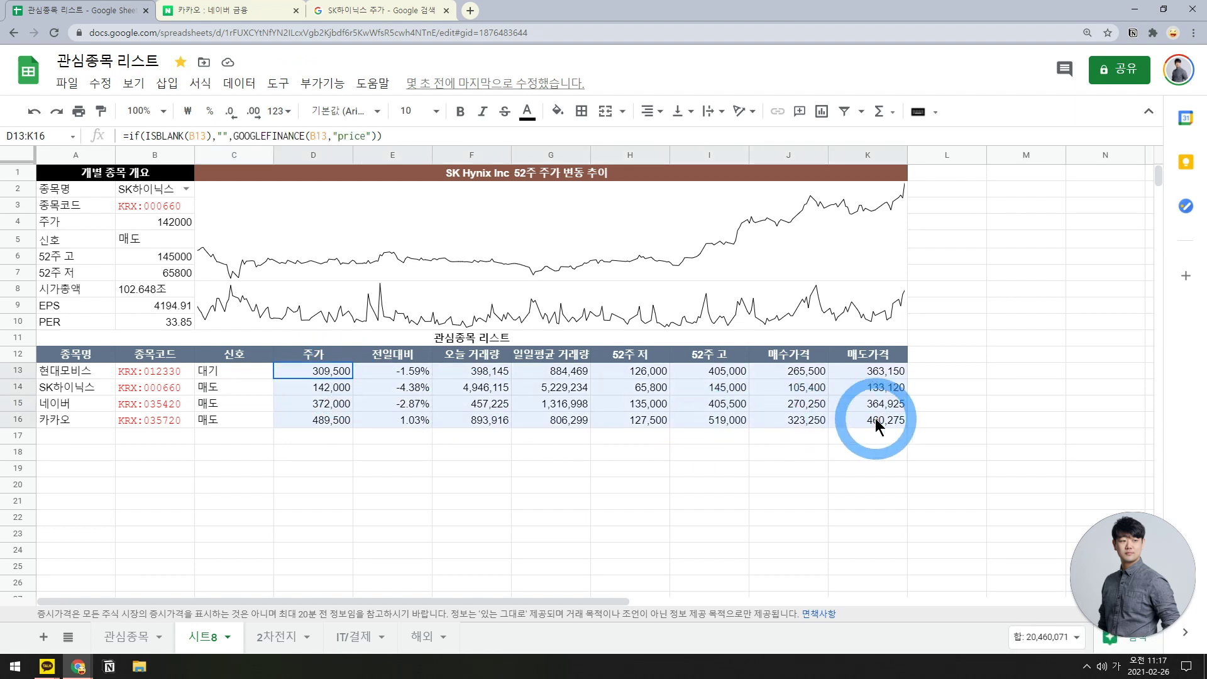
{"action": "left_click", "coordinate": [153, 224]}
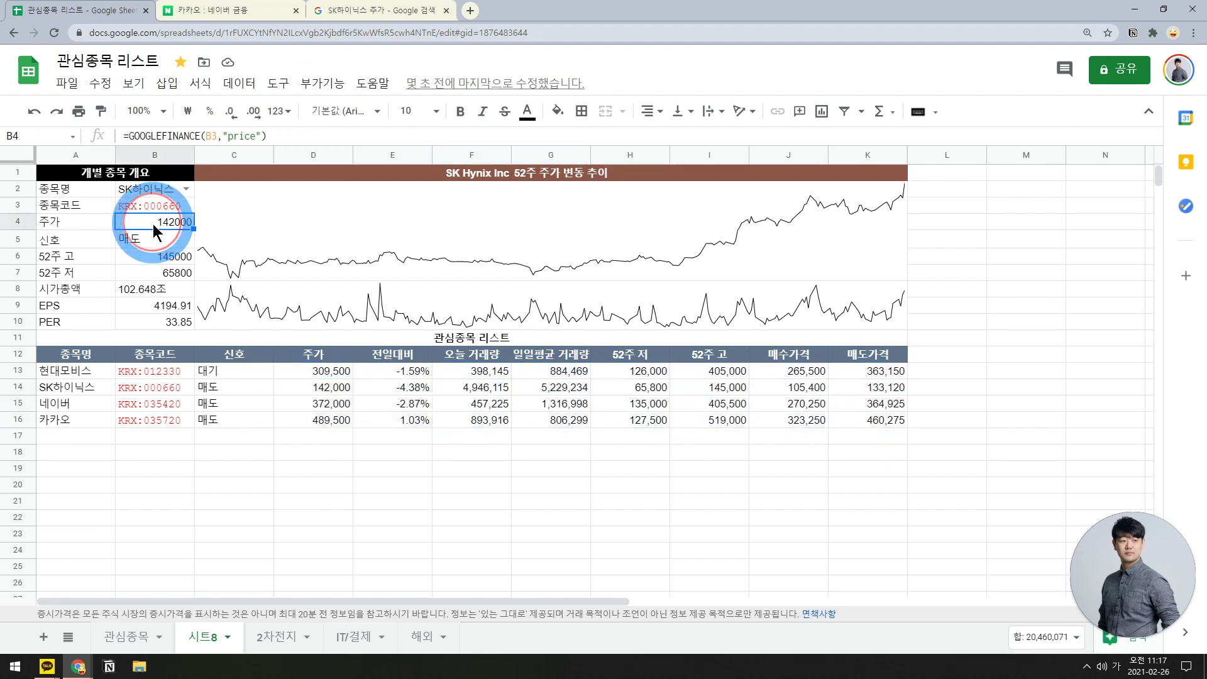
{"action": "left_click", "coordinate": [279, 111]}
{"action": "left_click", "coordinate": [328, 208]}
{"action": "left_click", "coordinate": [209, 111]}
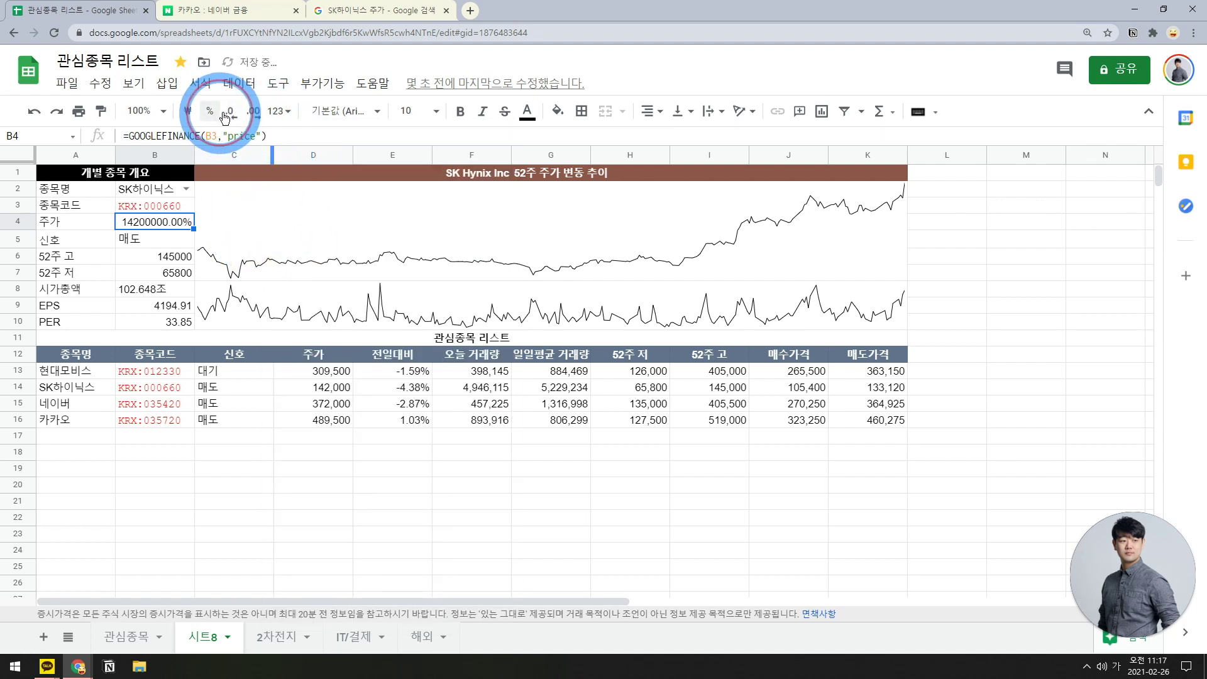
{"action": "left_click", "coordinate": [231, 113]}
{"action": "left_click", "coordinate": [278, 111]}
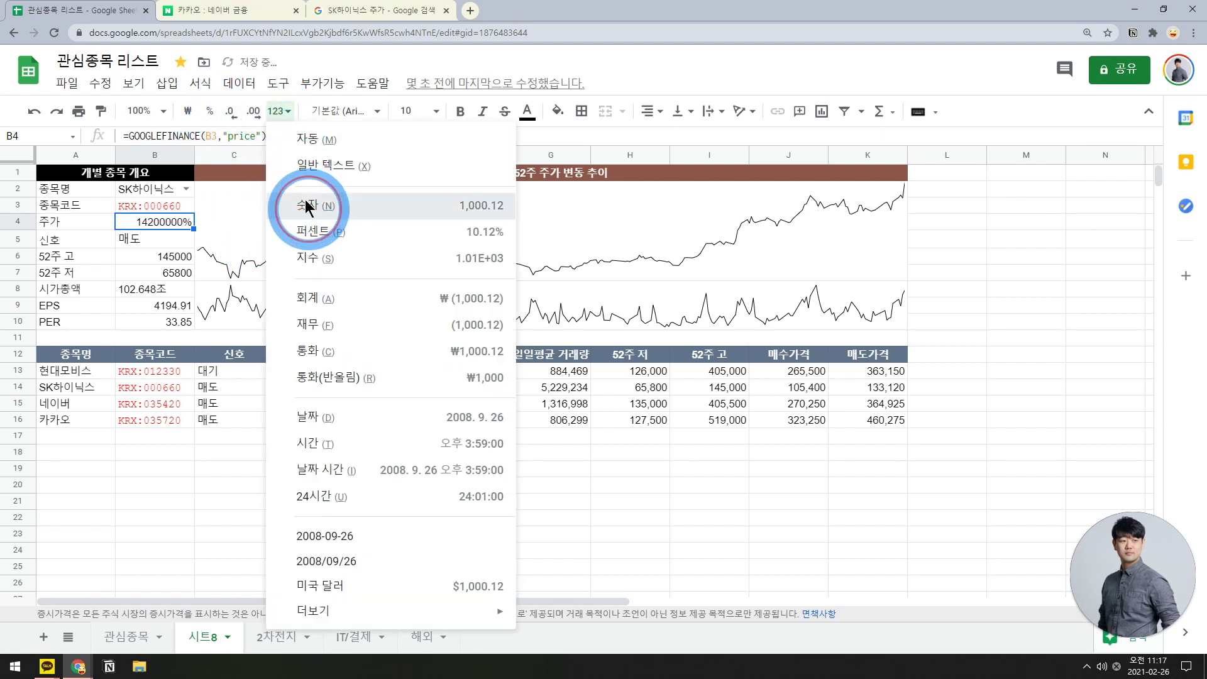
{"action": "left_click", "coordinate": [318, 126]}
{"action": "left_click", "coordinate": [231, 112]}
{"action": "left_click", "coordinate": [232, 113]}
- Format the 52-week high and low in B6:B7 as numbers with thousands separators and no decimals
{"action": "left_click_drag", "start_coordinate": [179, 254], "coordinate": [176, 273]}
{"action": "left_click", "coordinate": [279, 111]}
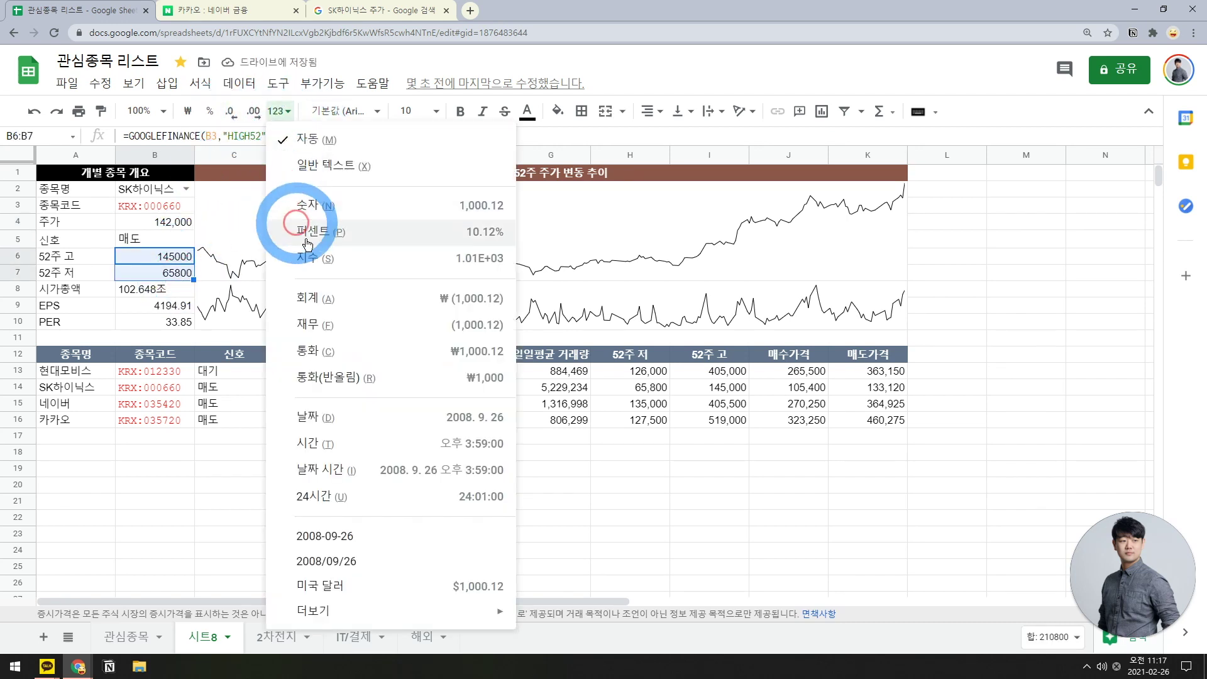
{"action": "left_click", "coordinate": [317, 200]}
{"action": "left_click", "coordinate": [231, 113]}
{"action": "left_click", "coordinate": [231, 113]}
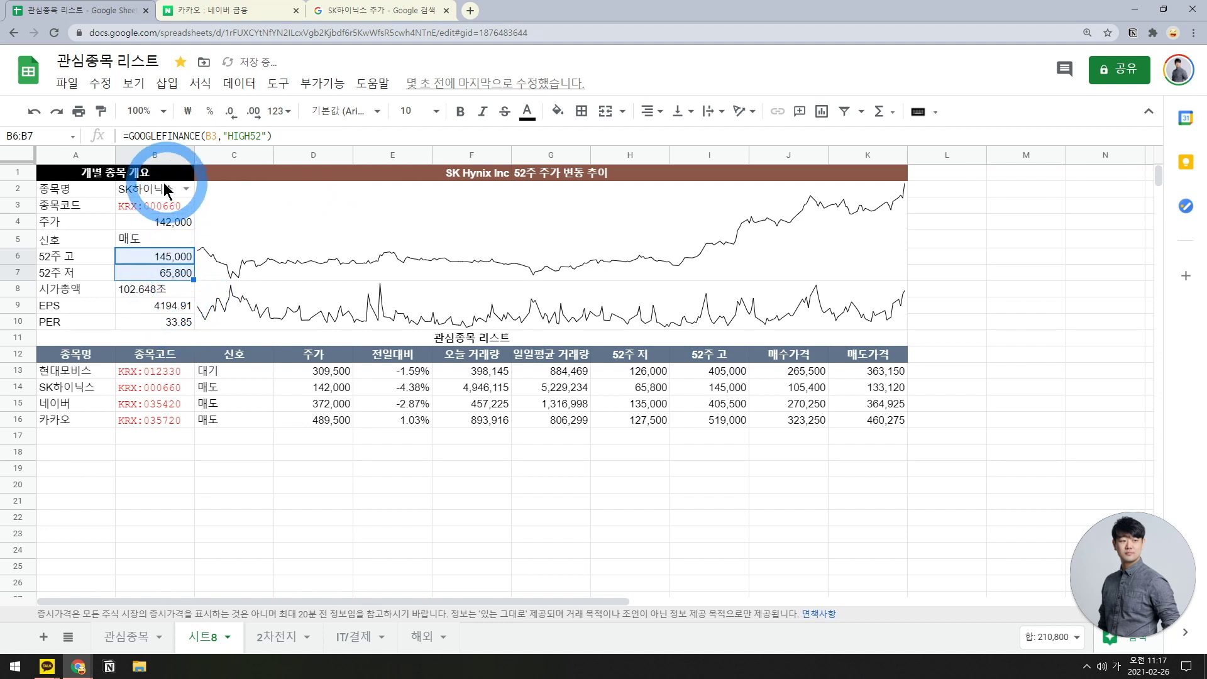
- Center the stock overview values in B2:B10
{"action": "left_click_drag", "start_coordinate": [158, 188], "coordinate": [165, 316]}
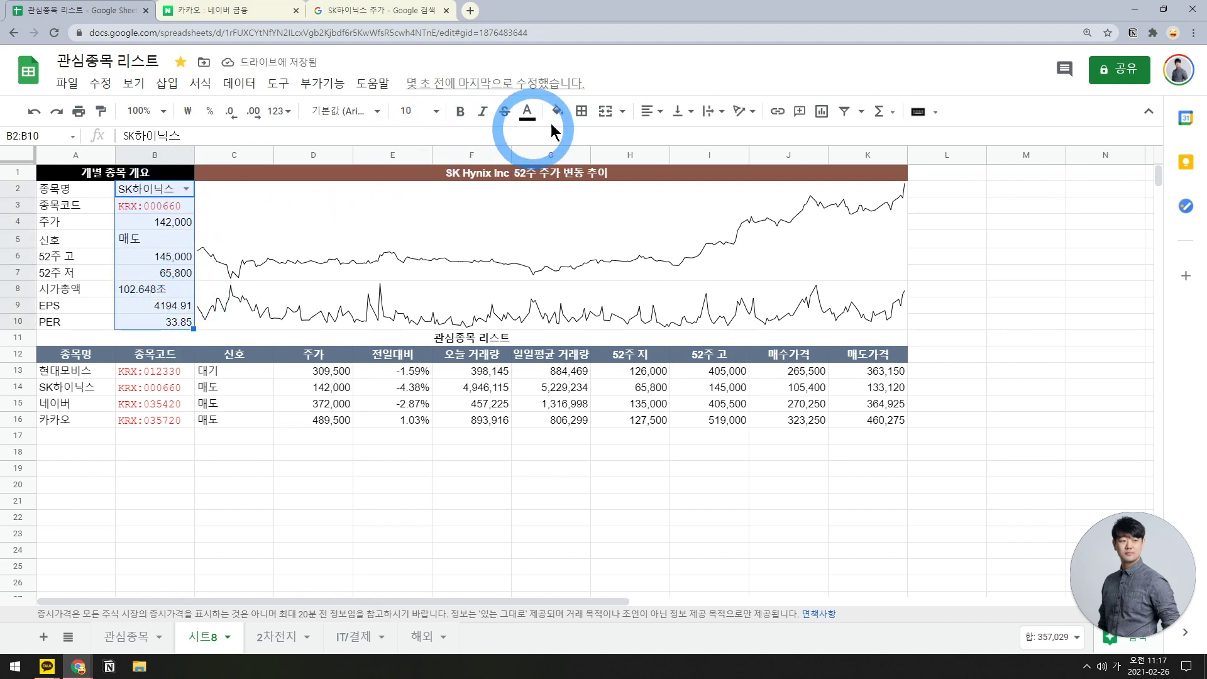
{"action": "left_click", "coordinate": [657, 112]}
{"action": "left_click", "coordinate": [669, 137]}
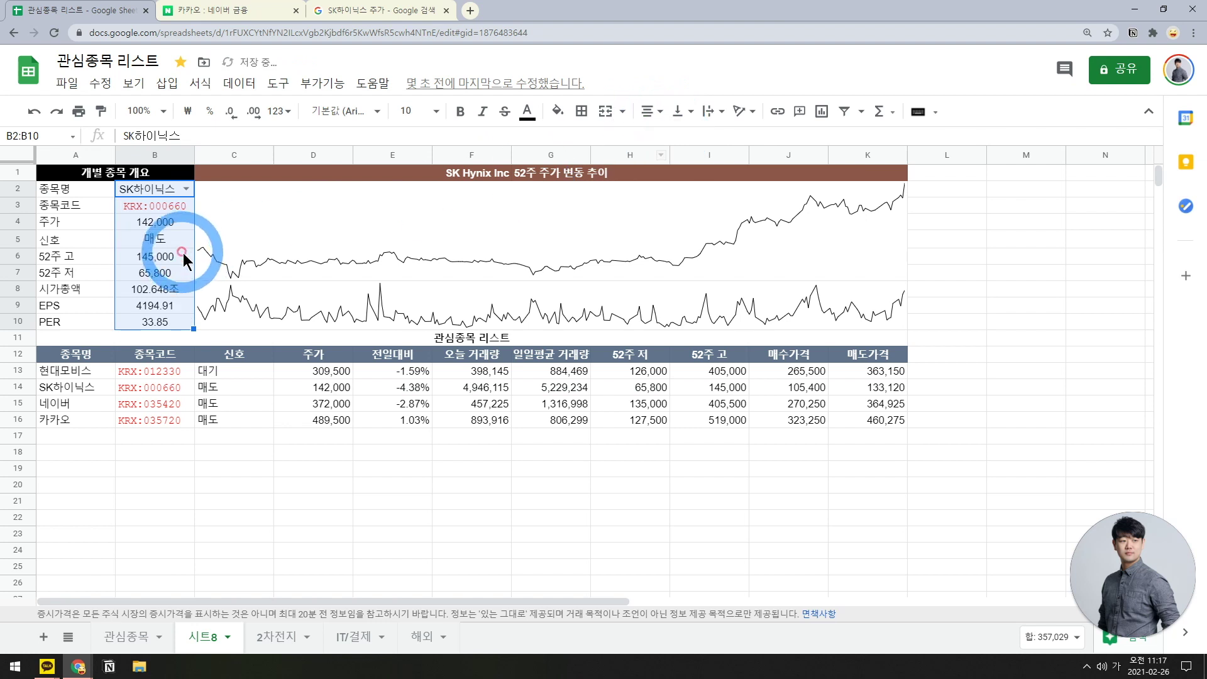
{"action": "left_click", "coordinate": [183, 252]}
- Switch the stock in B2 to 네이버 and then to 카카오 to check the overview and sparklines
{"action": "left_click", "coordinate": [186, 189]}
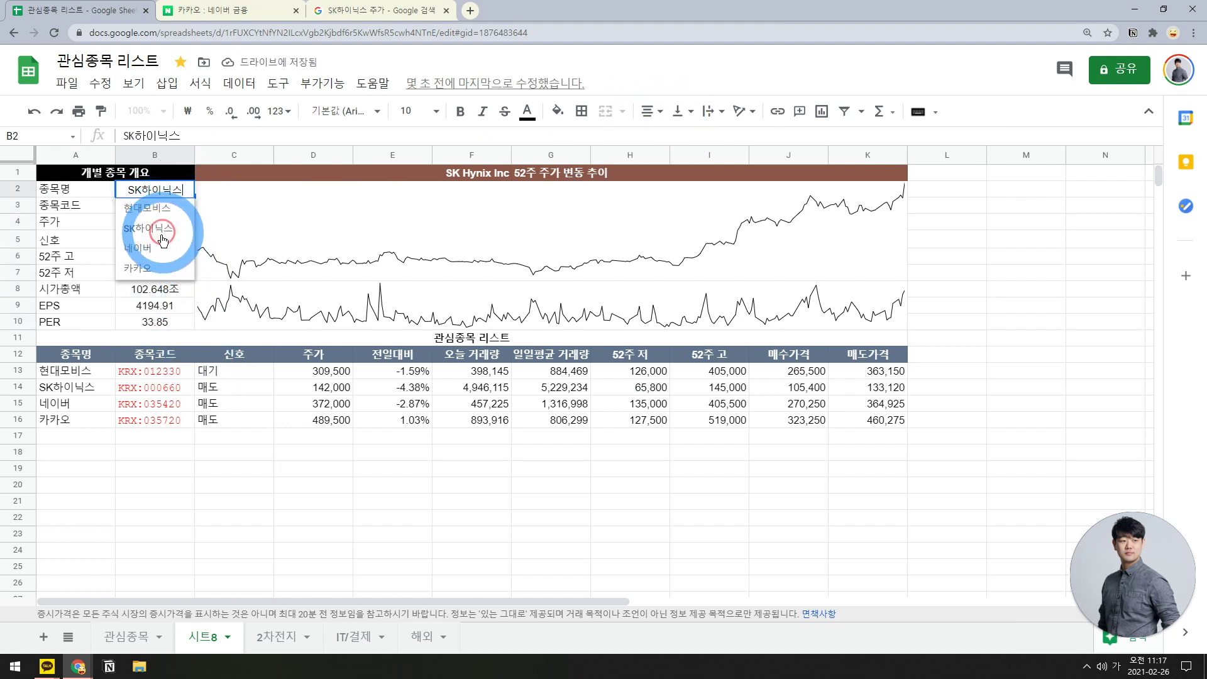
{"action": "left_click", "coordinate": [178, 234]}
{"action": "left_click", "coordinate": [187, 190]}
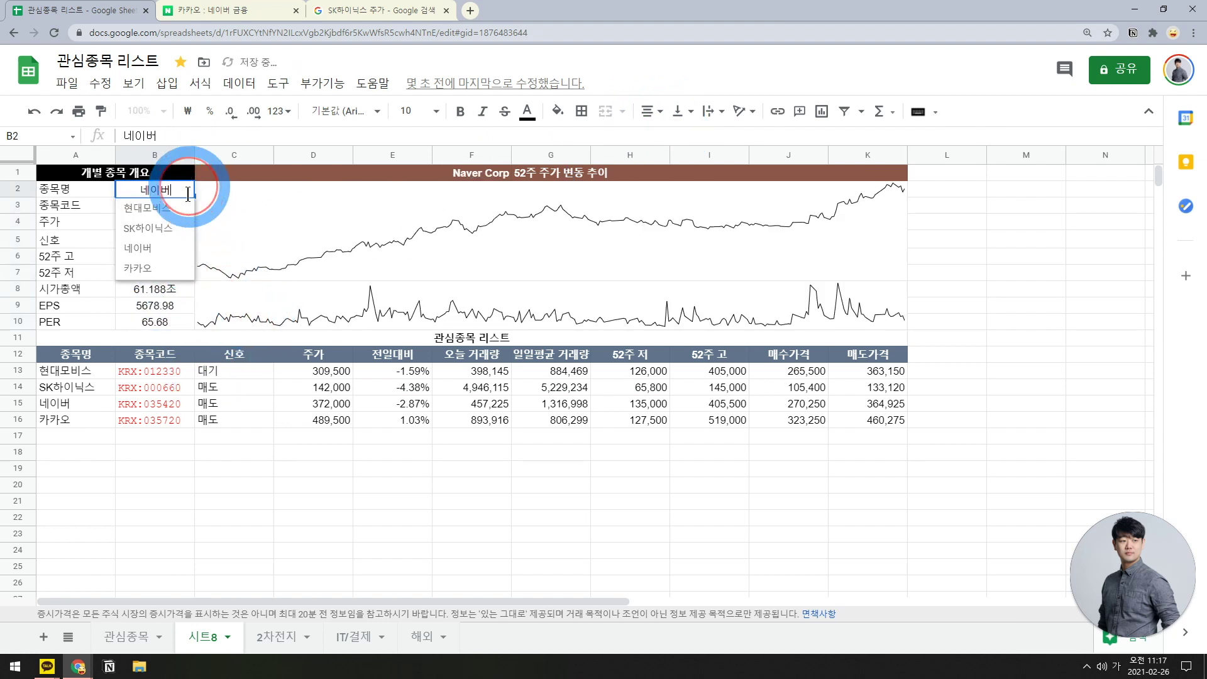
{"action": "left_click", "coordinate": [142, 255]}
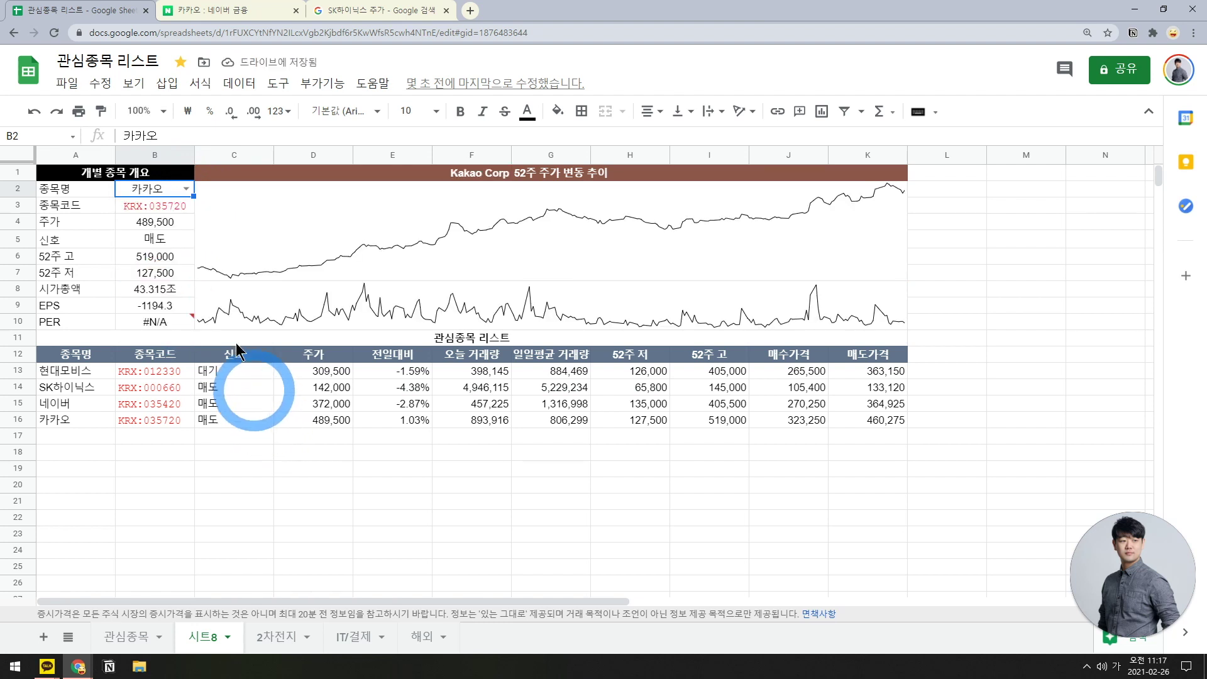
- Create a conditional formatting rule for signal cell B5 that applies when the text is exactly 매도
{"action": "left_click", "coordinate": [158, 244]}
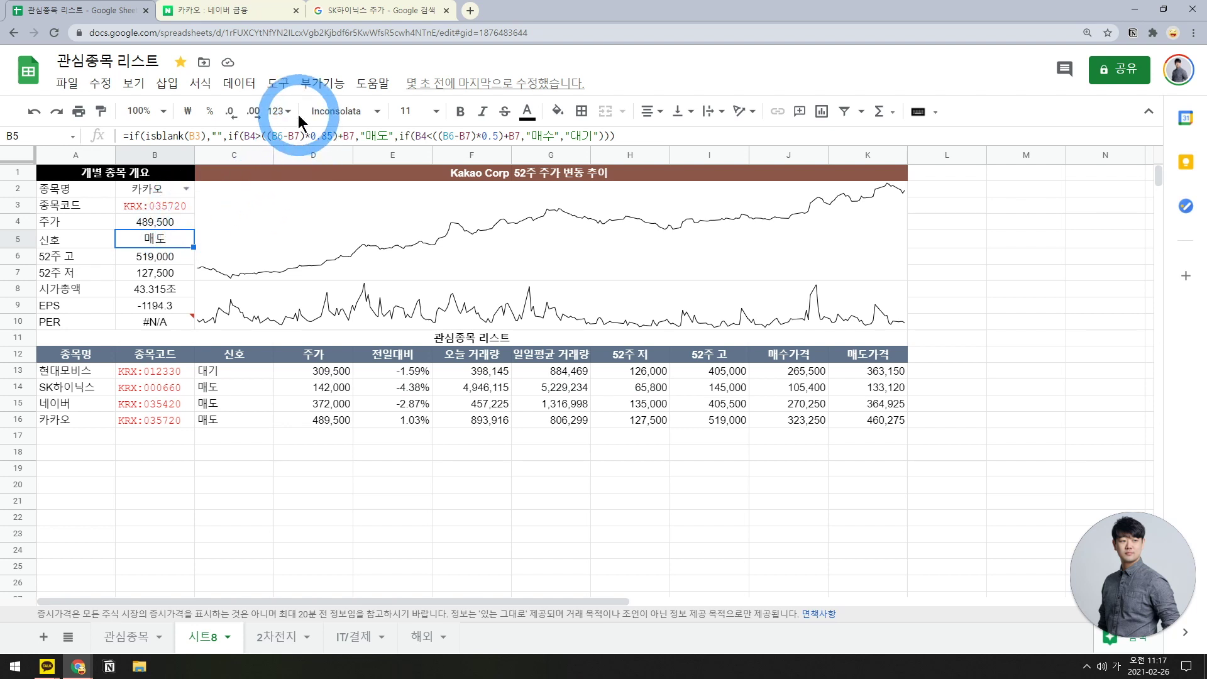
{"action": "left_click", "coordinate": [202, 83]}
{"action": "left_click", "coordinate": [304, 452]}
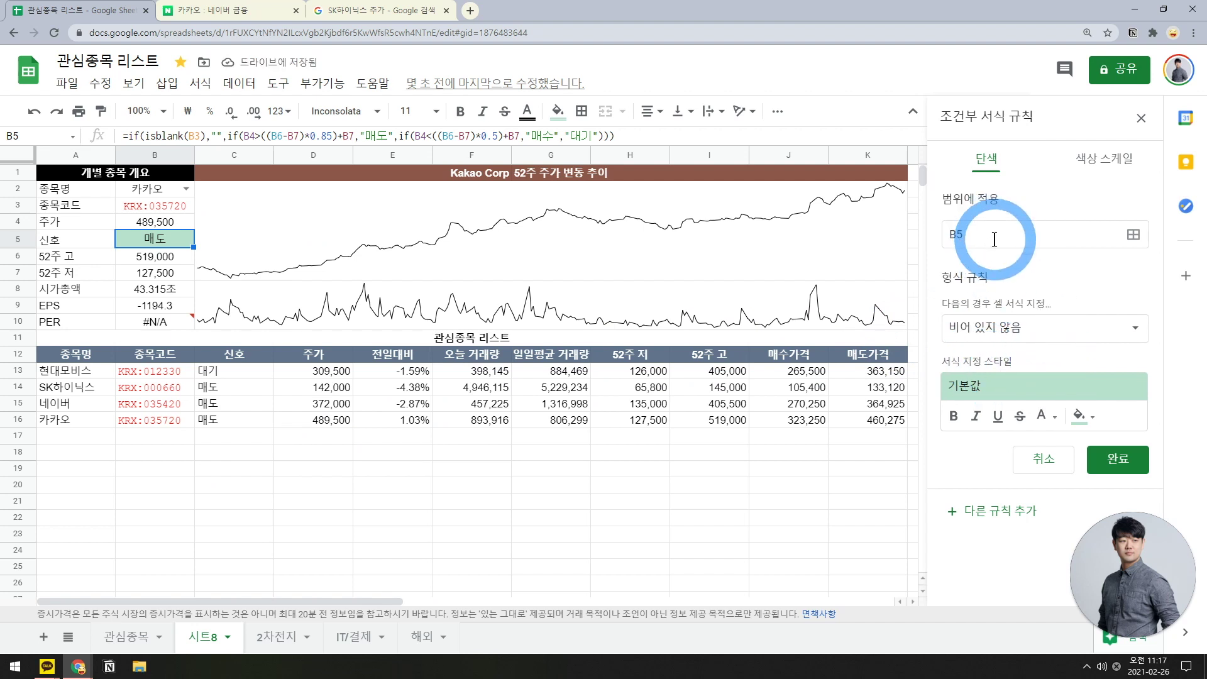
{"action": "left_click", "coordinate": [1024, 333]}
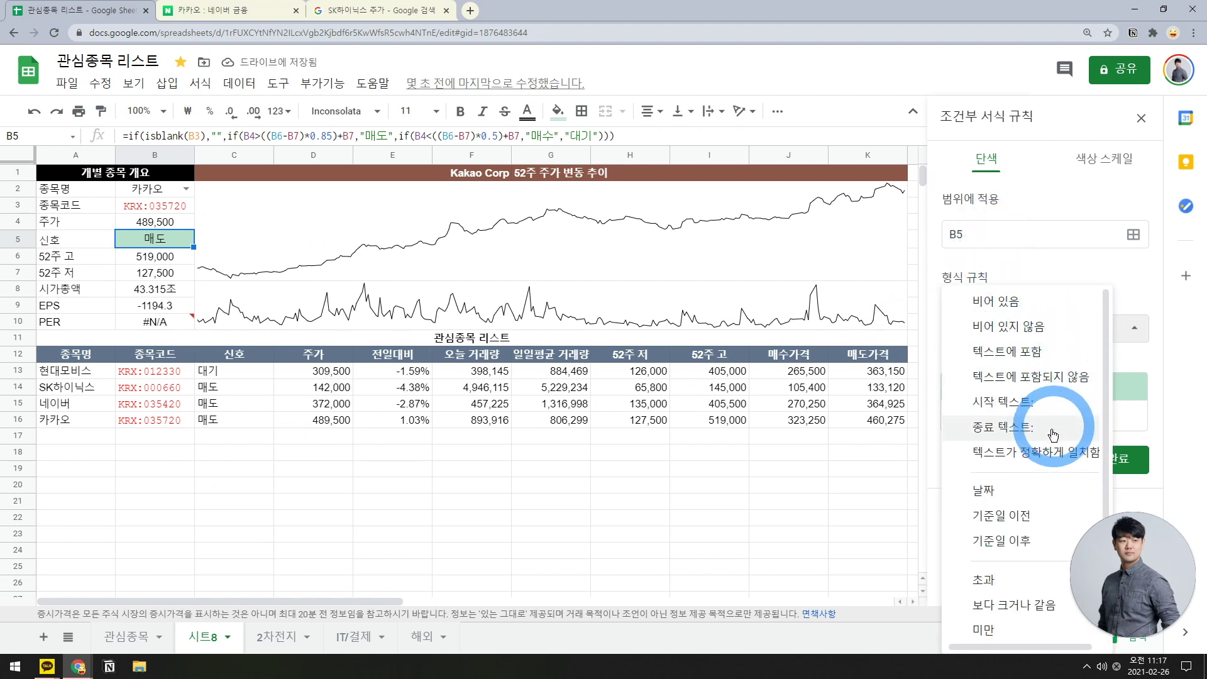
{"action": "left_click", "coordinate": [1043, 453]}
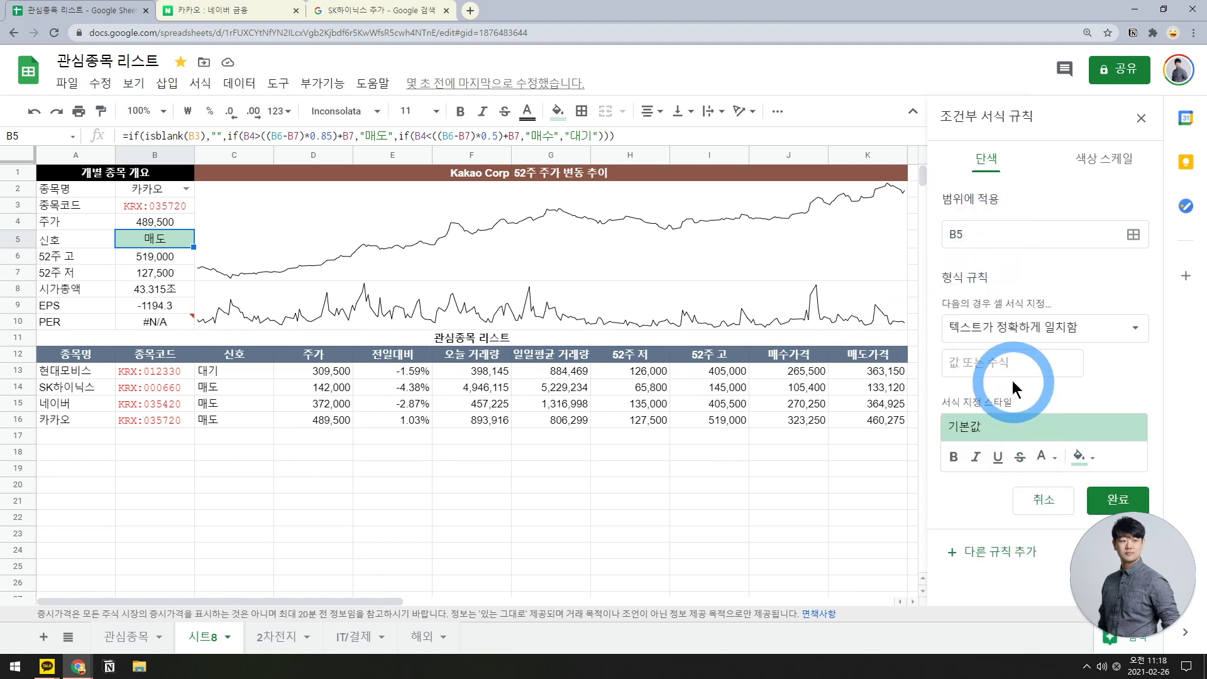
{"action": "left_click", "coordinate": [1018, 362]}
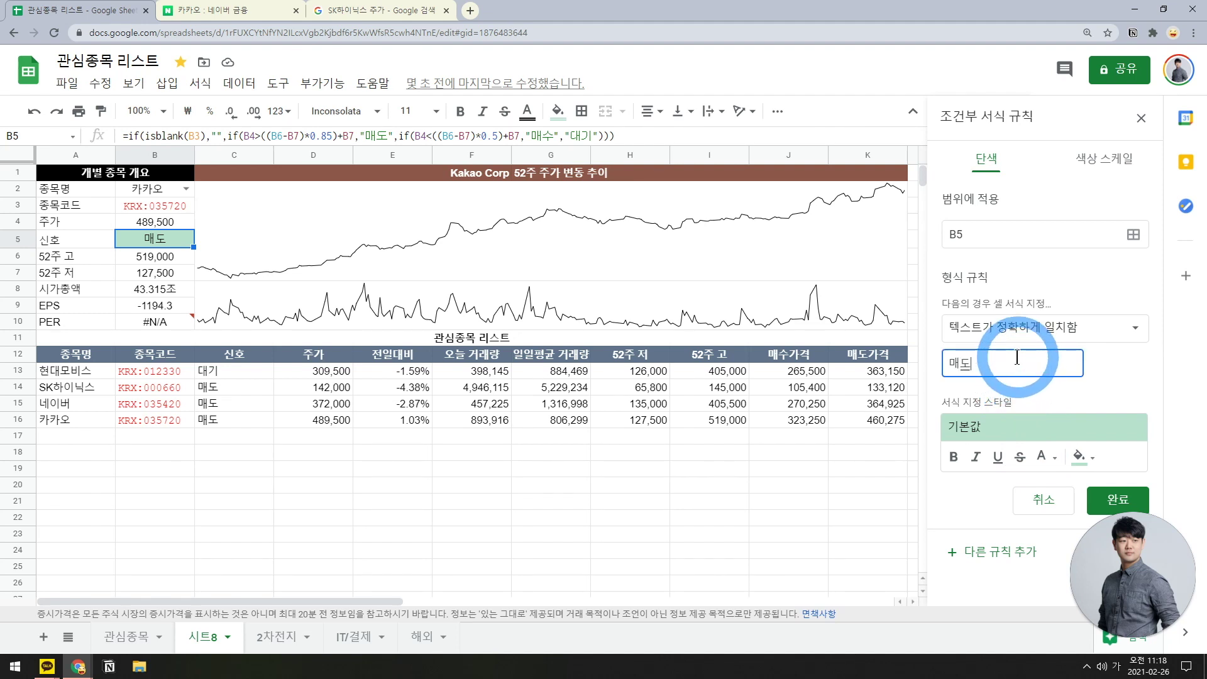
- Give the 매도 rule a blue fill with white text and toggle its bold style
{"action": "left_click", "coordinate": [1079, 457]}
{"action": "left_click", "coordinate": [960, 377]}
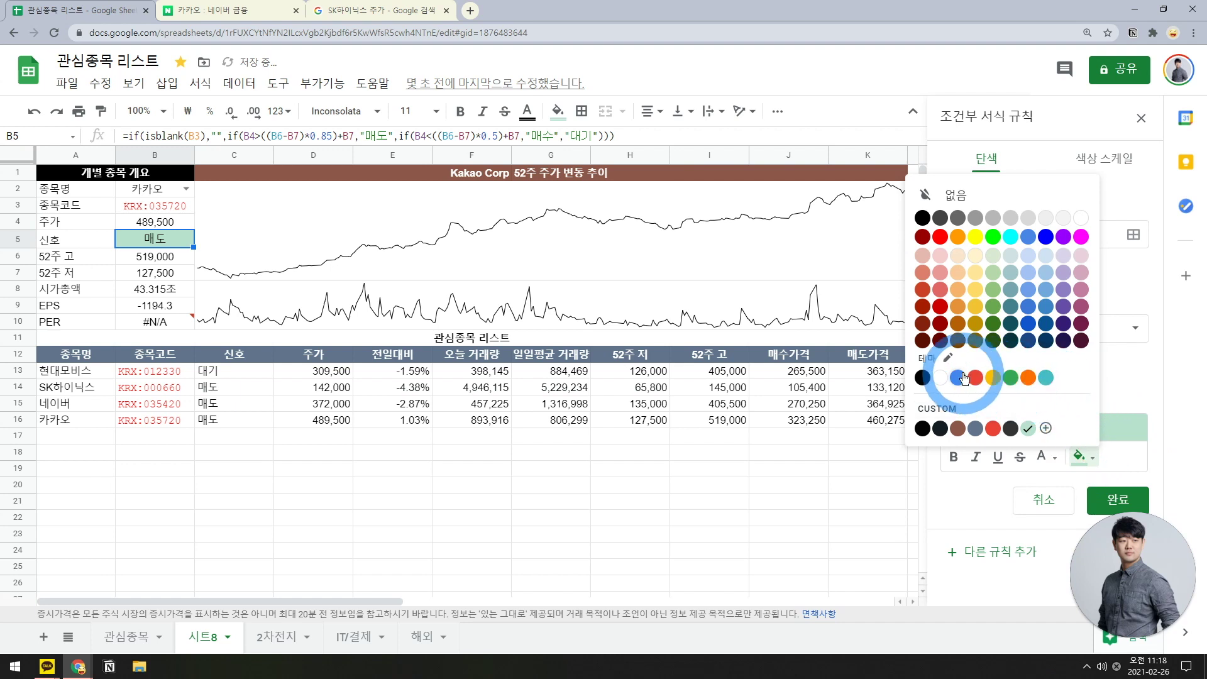
{"action": "left_click", "coordinate": [1044, 457]}
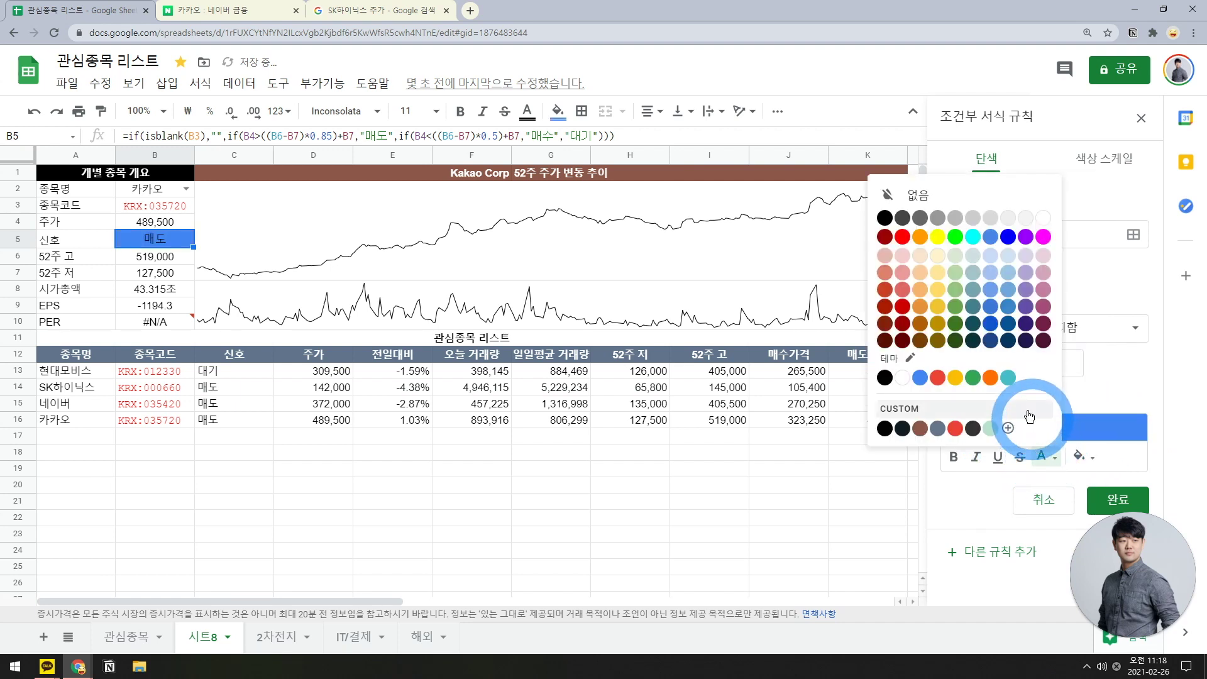
{"action": "left_click", "coordinate": [919, 378]}
{"action": "left_click", "coordinate": [954, 457]}
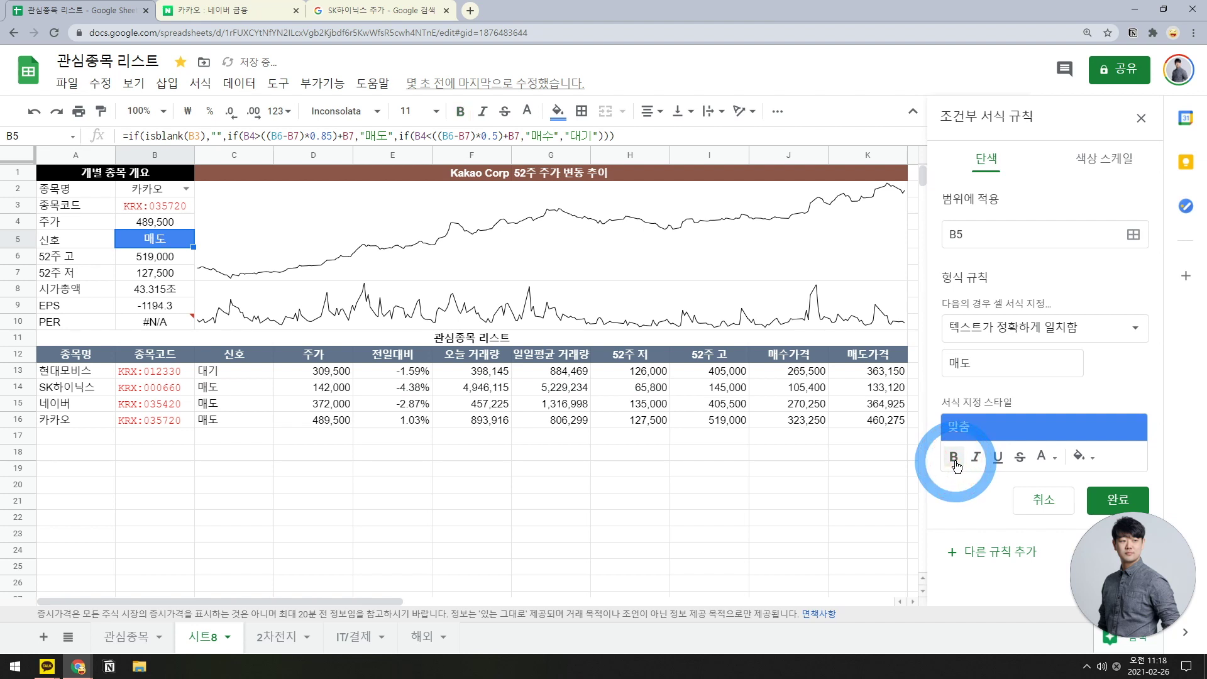
- Add another rule for B5 with a red fill when the text is exactly 매수
{"action": "left_click", "coordinate": [1017, 553]}
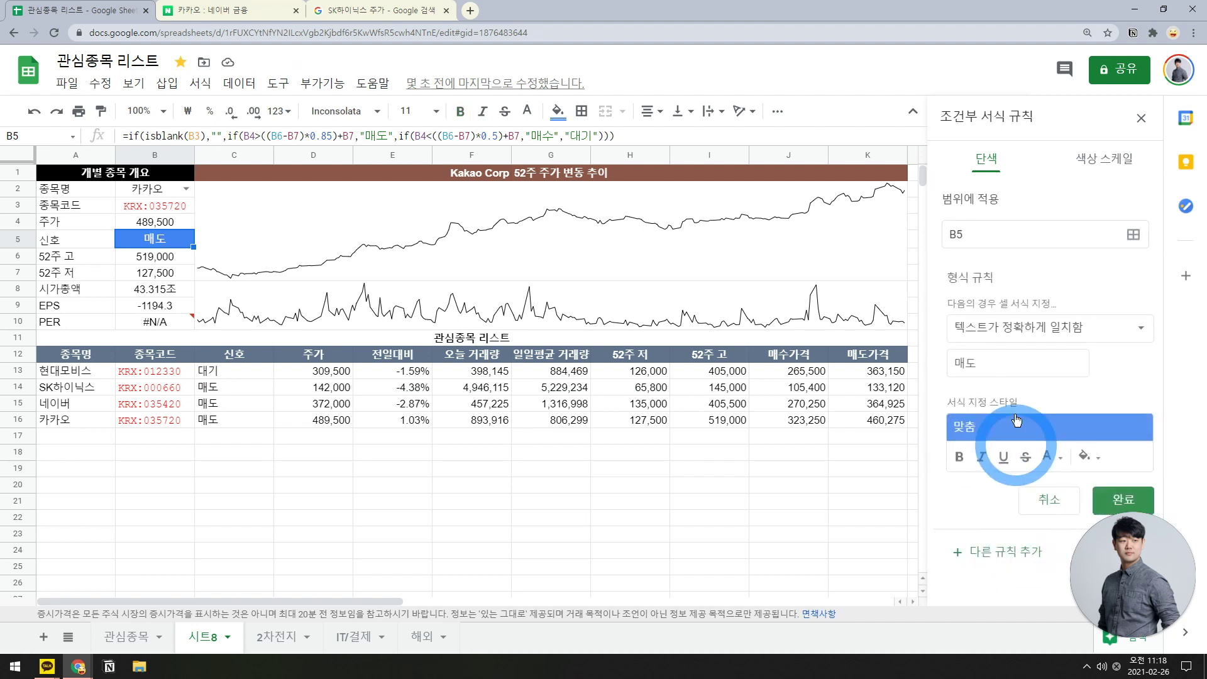
{"action": "left_click", "coordinate": [996, 358]}
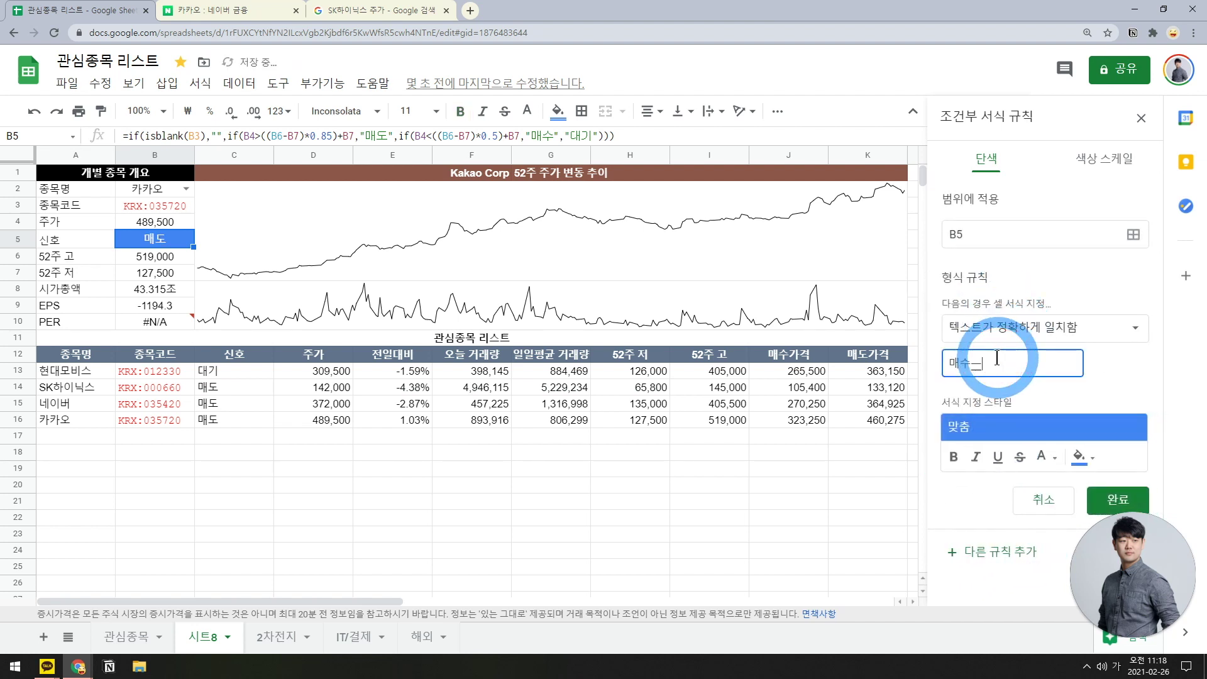
{"action": "left_click", "coordinate": [1078, 457]}
{"action": "left_click", "coordinate": [958, 430]}
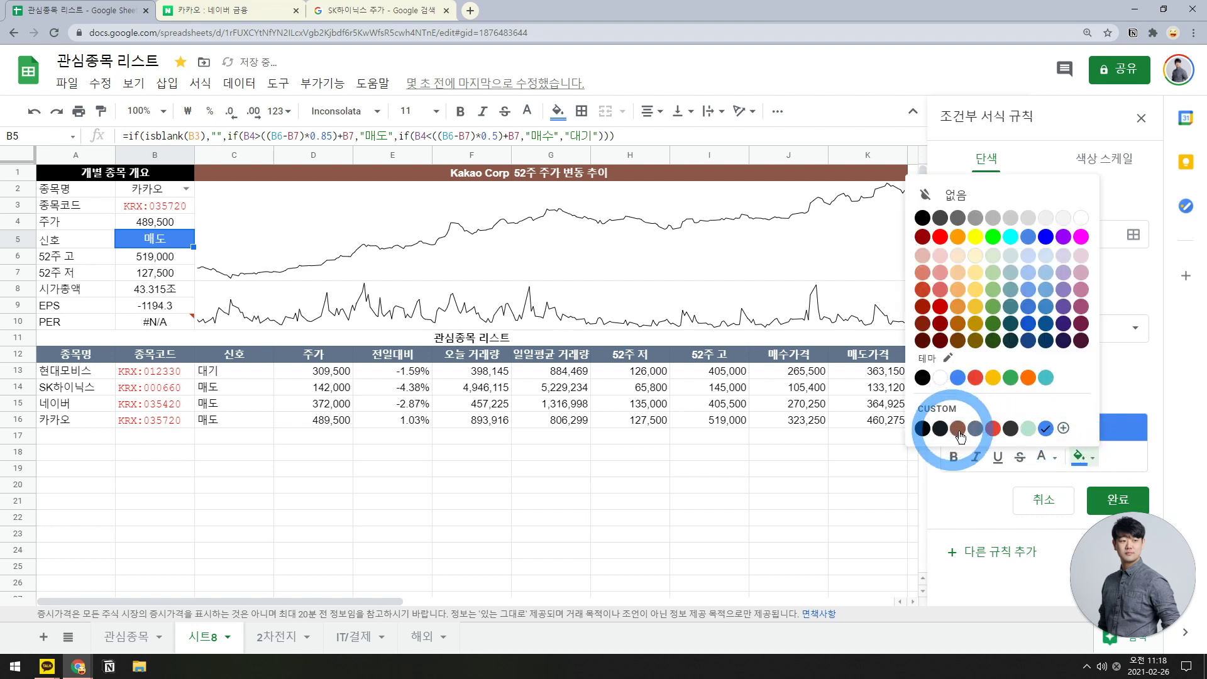
{"action": "left_click", "coordinate": [973, 378]}
- Add a third rule for B5 with a light yellow fill and black text when the text is exactly 대기
{"action": "left_click", "coordinate": [1013, 554]}
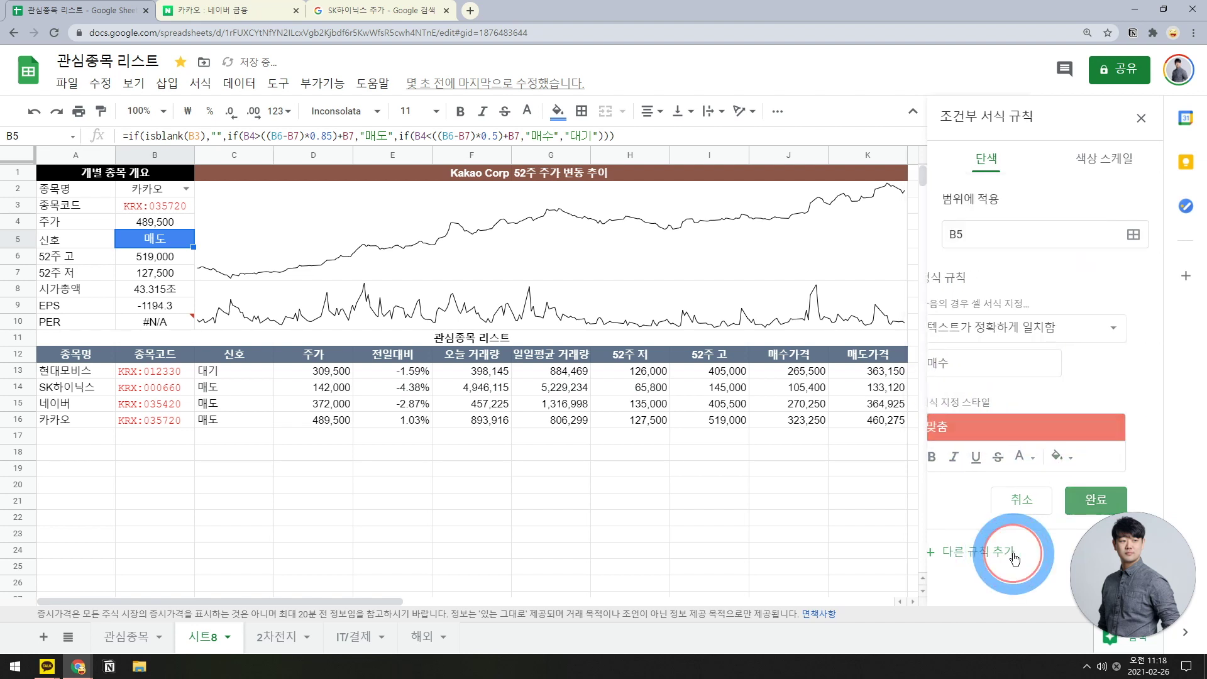
{"action": "left_click", "coordinate": [1013, 379]}
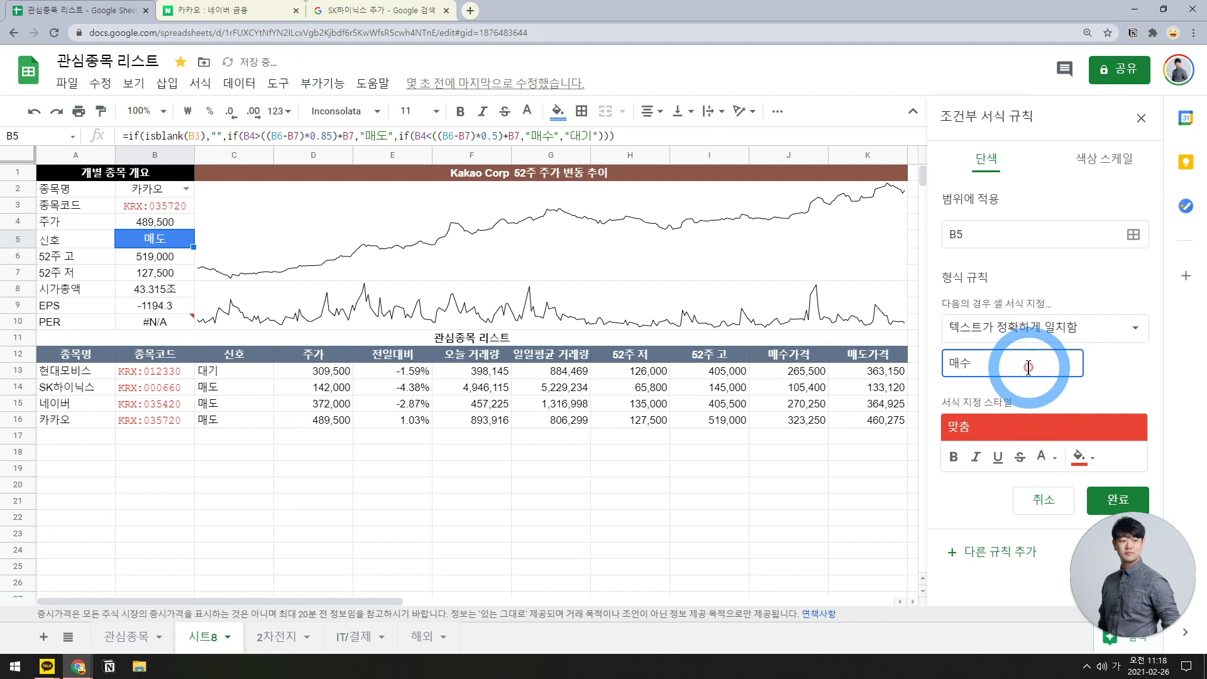
{"action": "left_click", "coordinate": [1079, 457]}
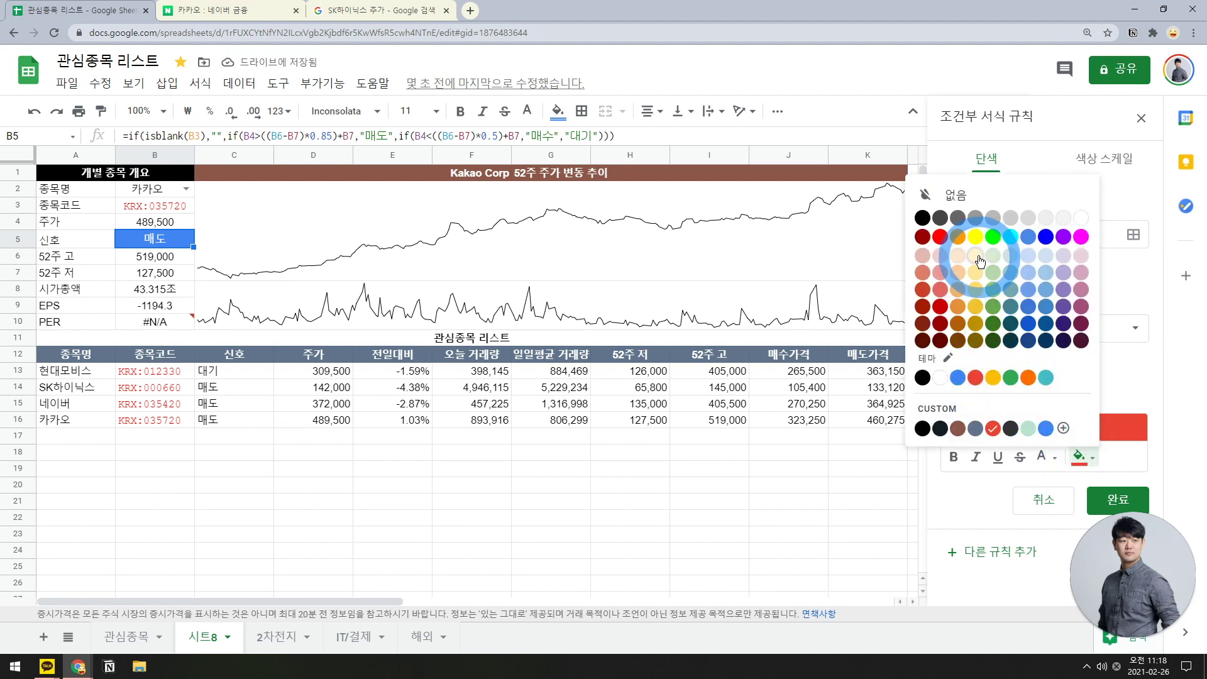
{"action": "left_click", "coordinate": [978, 257]}
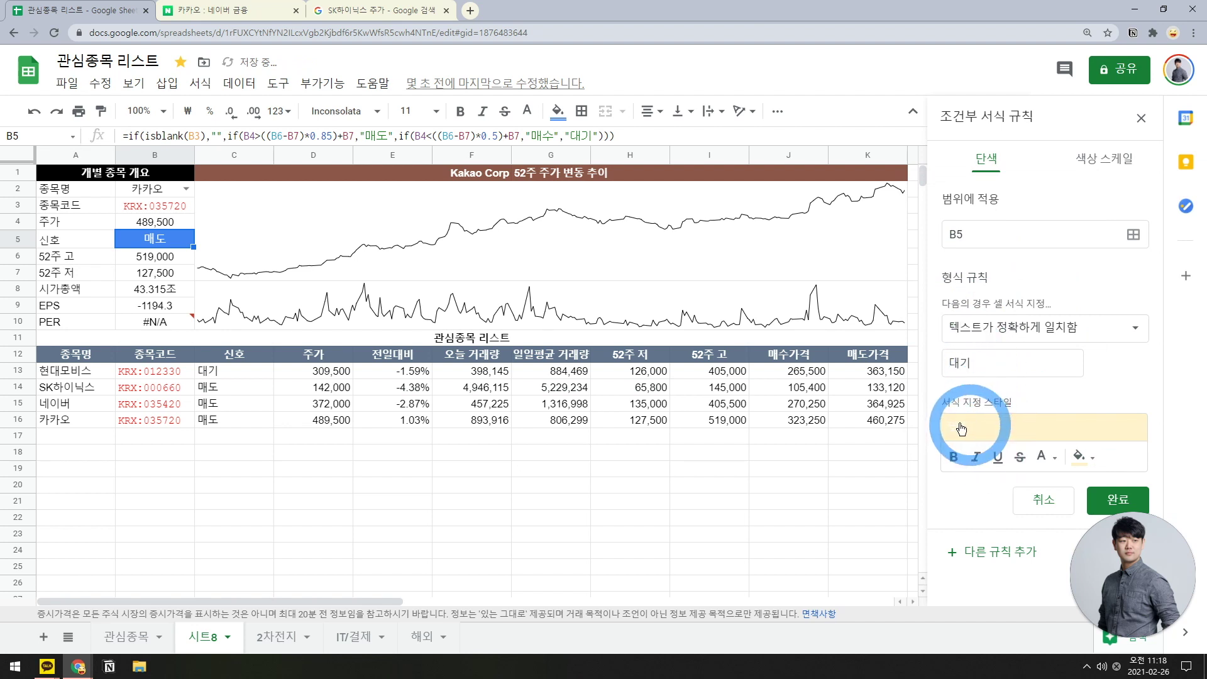
{"action": "left_click", "coordinate": [951, 459]}
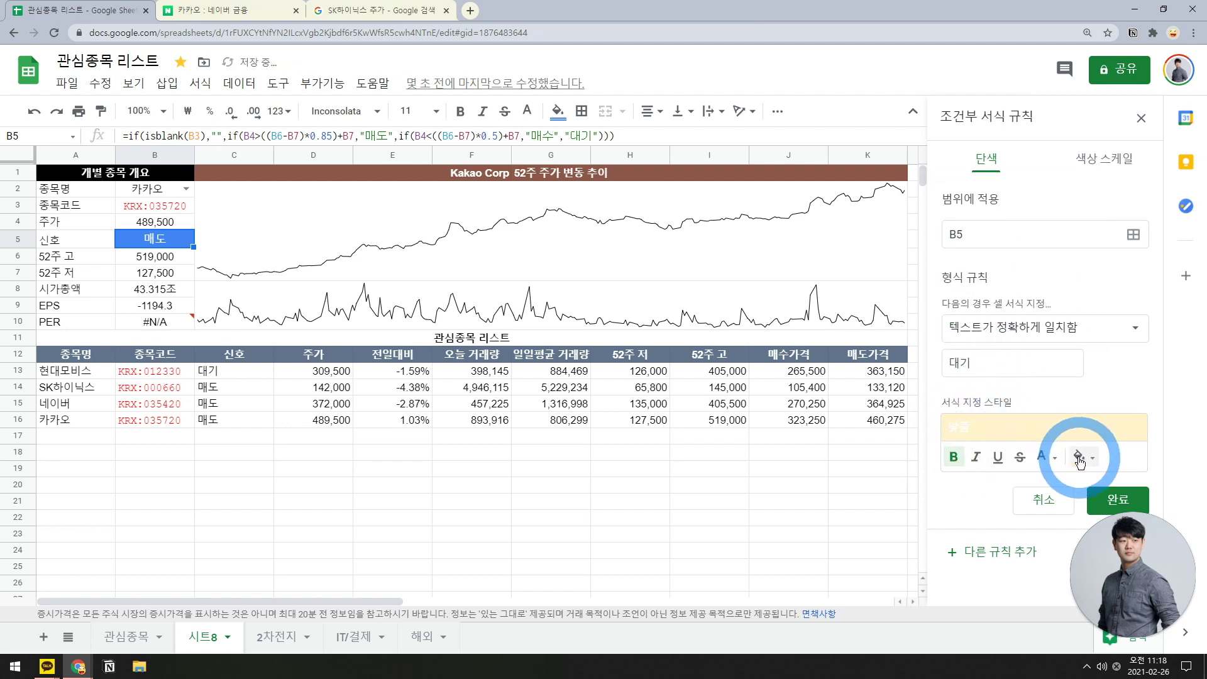
{"action": "left_click", "coordinate": [1042, 457]}
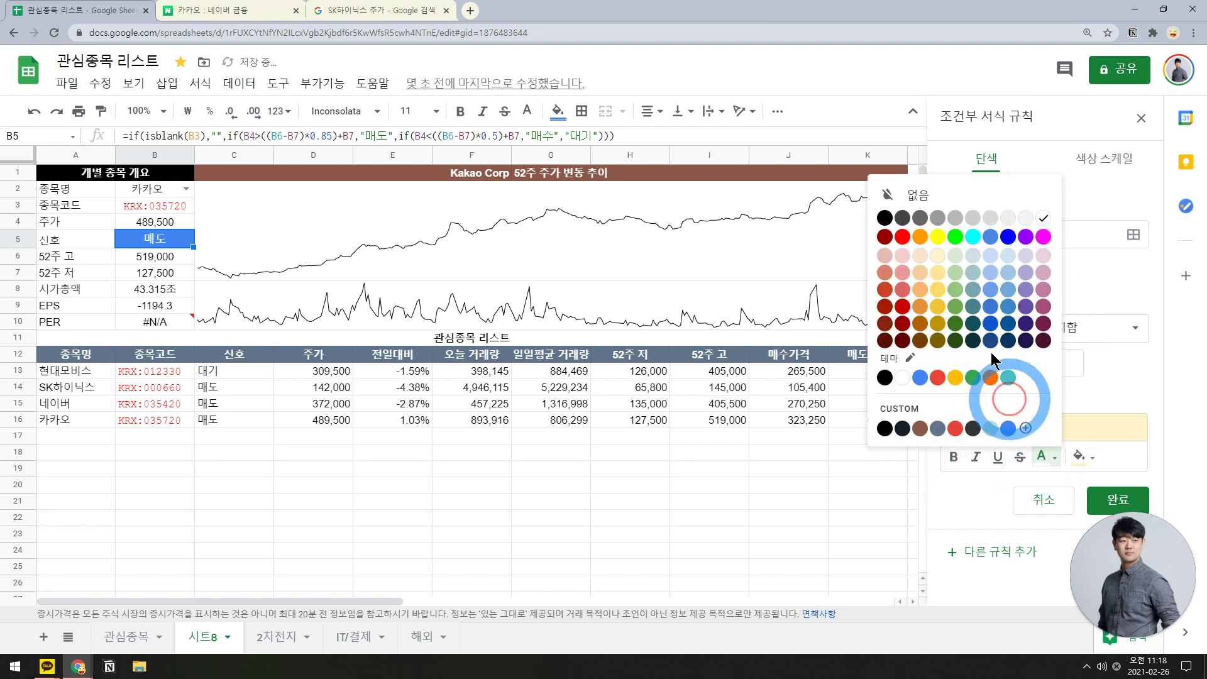
{"action": "left_click", "coordinate": [886, 378]}
{"action": "left_click", "coordinate": [1112, 497]}
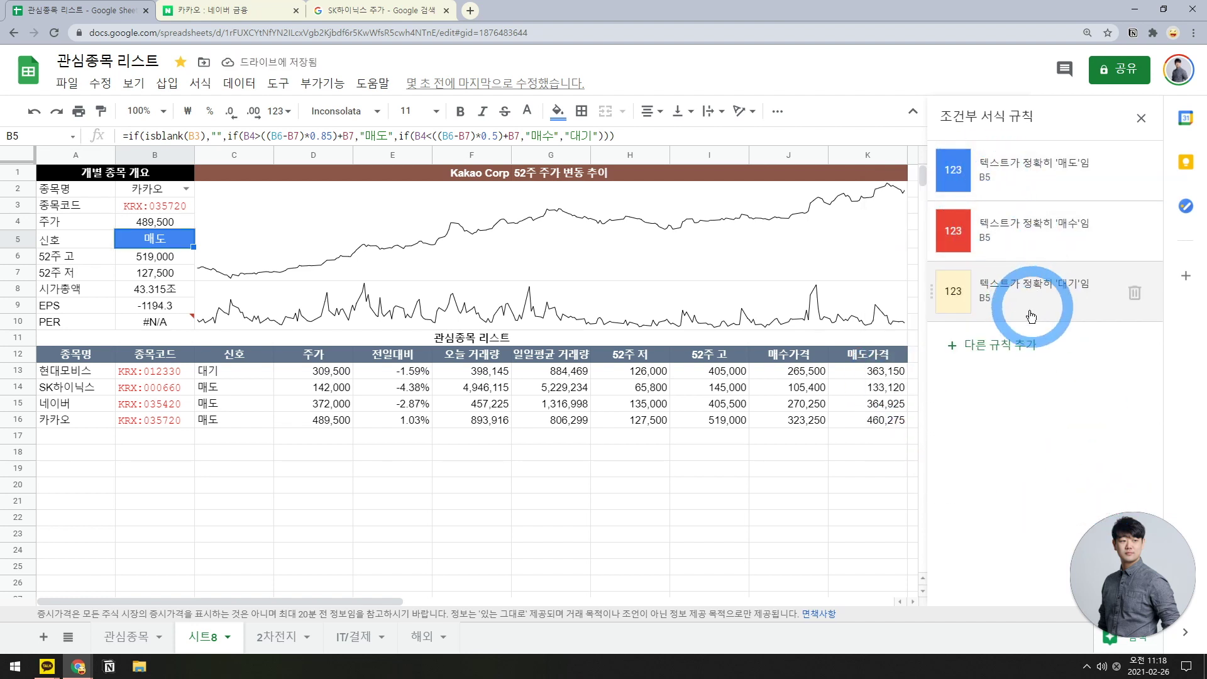
{"action": "left_click", "coordinate": [1141, 118]}
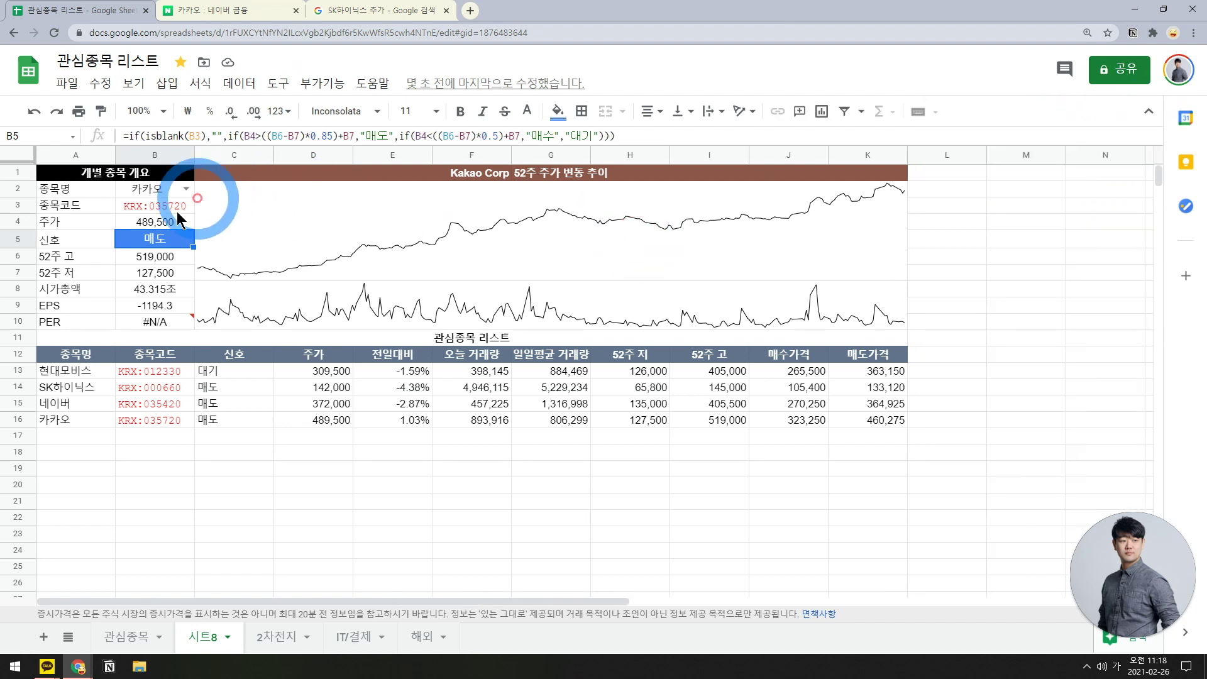
- Switch the stock in B2 to 현대모비스 and then to 네이버 to check the signal cell's colours
{"action": "left_click", "coordinate": [181, 189]}
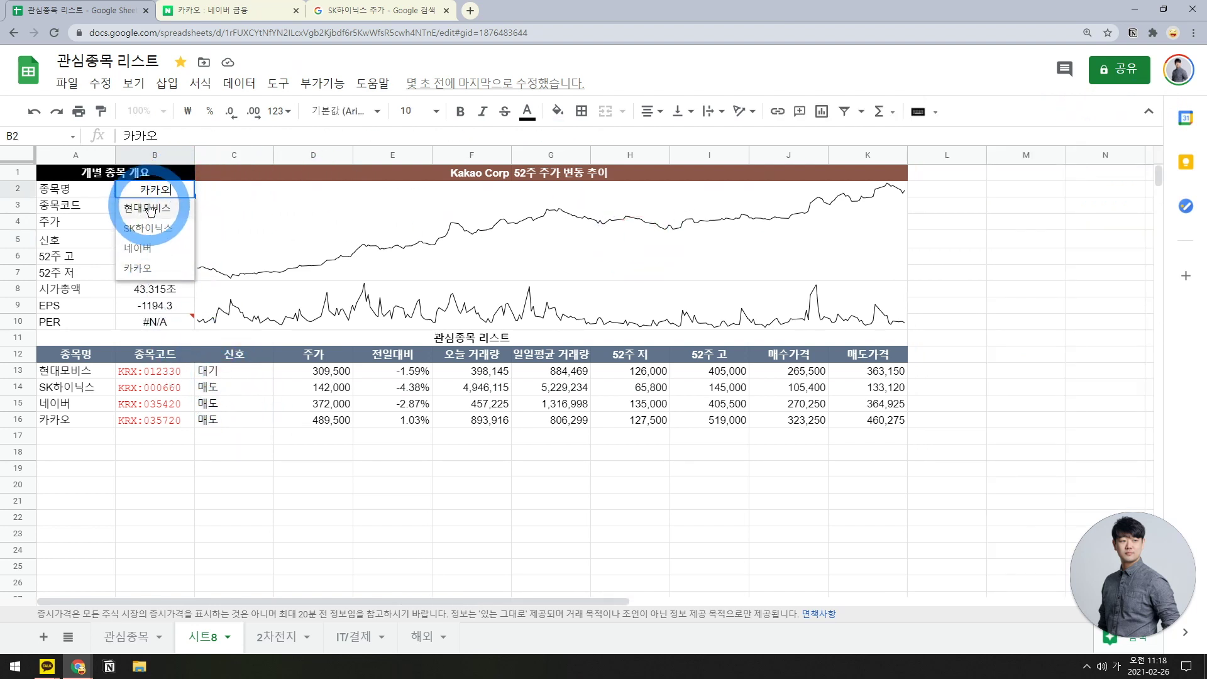
{"action": "left_click", "coordinate": [167, 202]}
{"action": "left_click", "coordinate": [186, 189]}
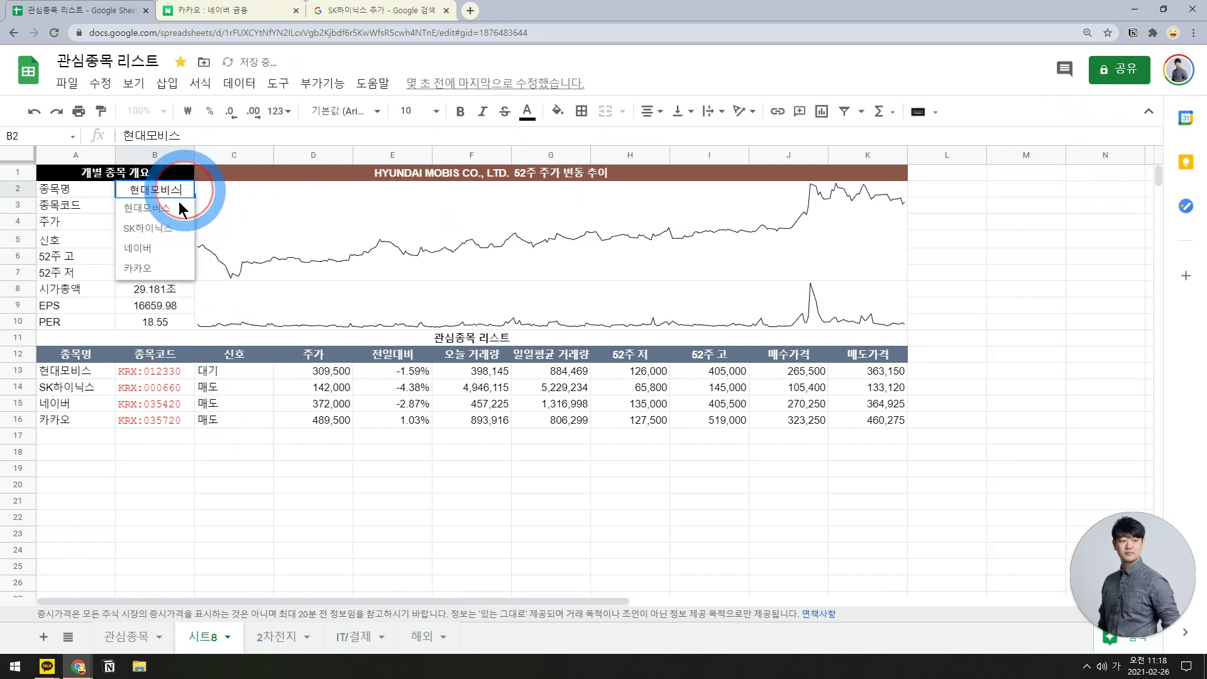
{"action": "left_click", "coordinate": [170, 254]}
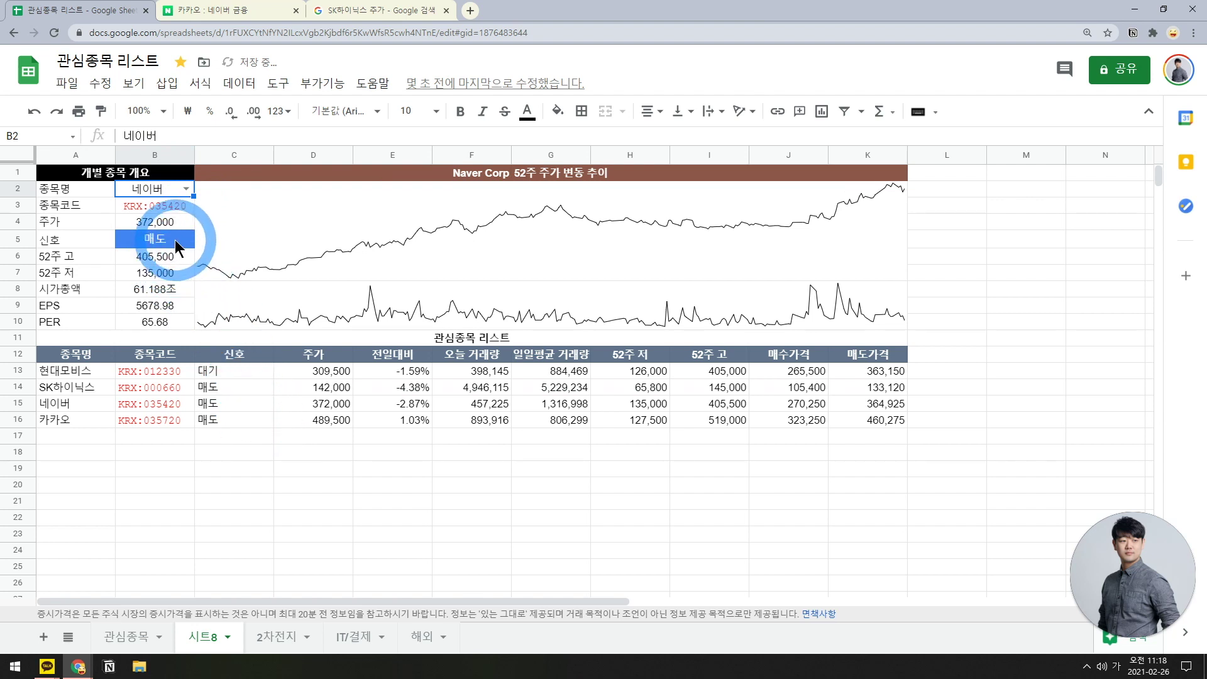
- Create a conditional formatting rule for C13:C50 with a blue fill and white text when the text is exactly 매도
{"action": "left_click_drag", "start_coordinate": [213, 373], "coordinate": [227, 421]}
{"action": "left_click_drag", "start_coordinate": [237, 370], "coordinate": [255, 307]}
{"action": "scroll", "coordinate": [386, 297], "scroll_direction": "up", "scroll_amount": 5}
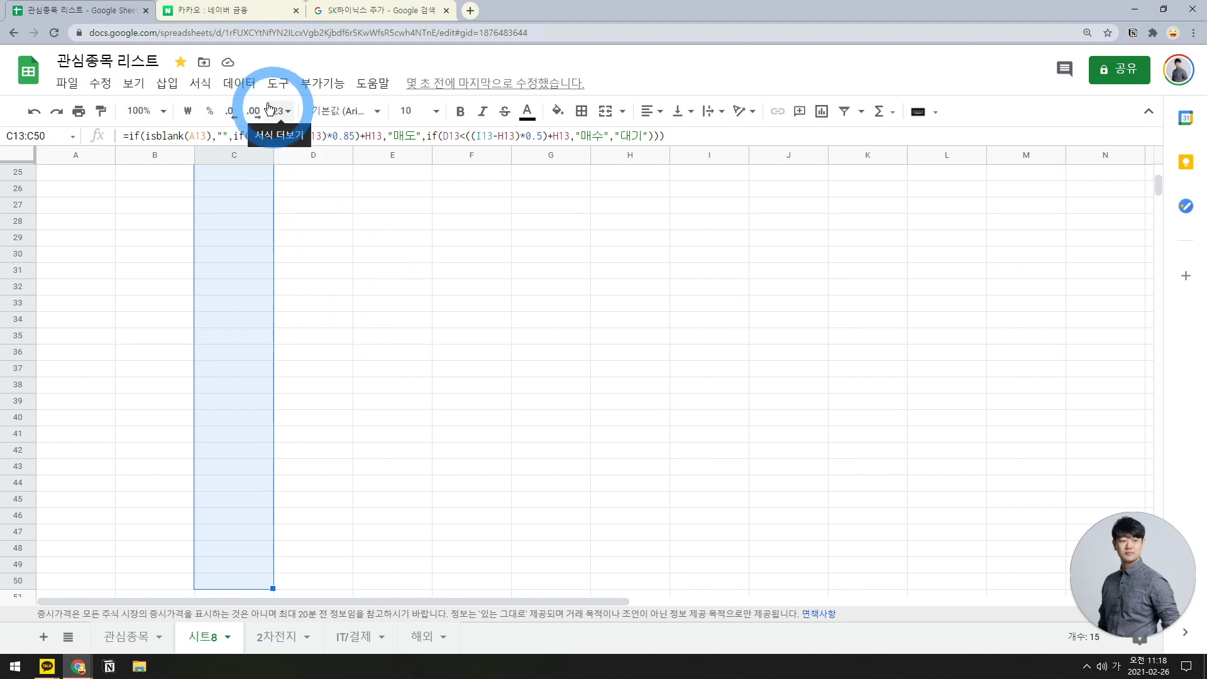
{"action": "left_click", "coordinate": [201, 83]}
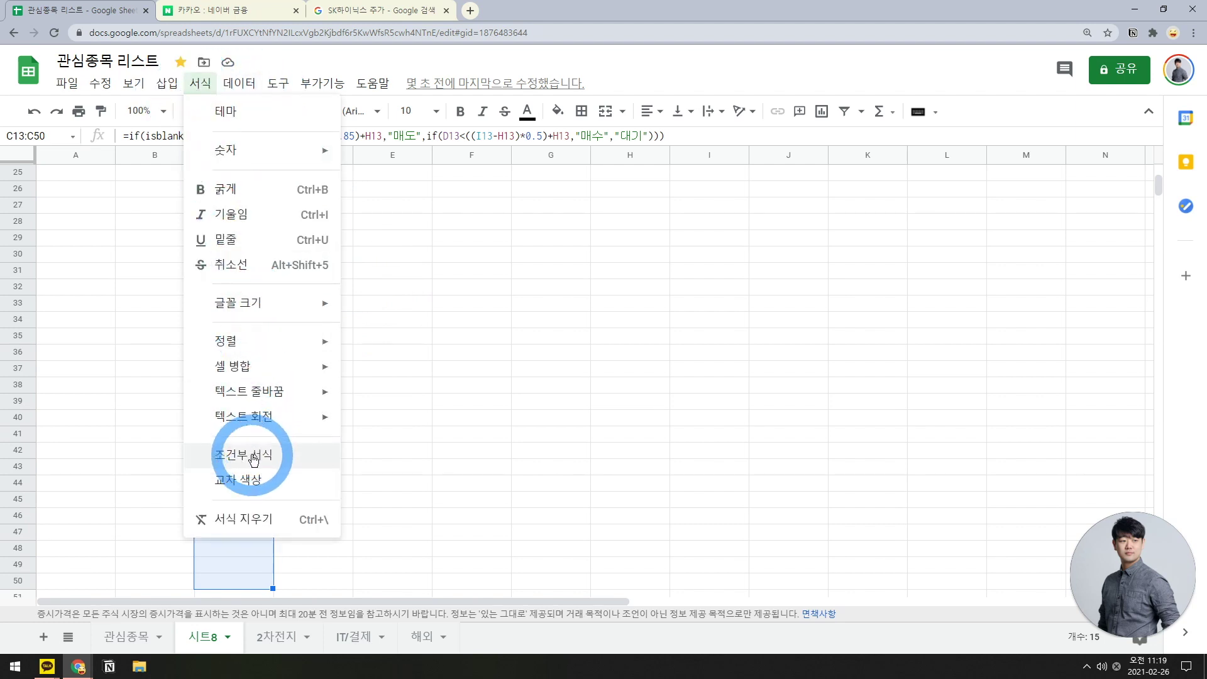
{"action": "left_click", "coordinate": [242, 454]}
{"action": "left_click", "coordinate": [1038, 327]}
{"action": "left_click", "coordinate": [1036, 451]}
{"action": "left_click", "coordinate": [1012, 358]}
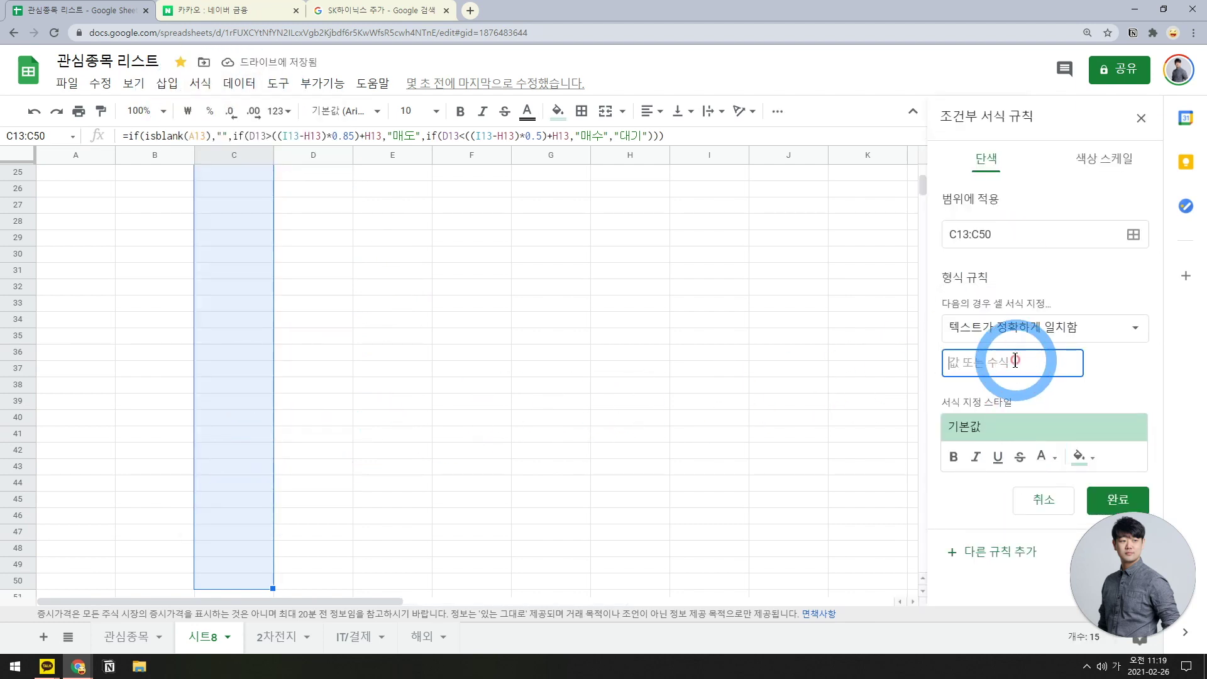
{"action": "type", "text": "매도"}
{"action": "left_click", "coordinate": [1044, 455]}
{"action": "left_click", "coordinate": [1086, 476]}
- Add another rule for C13:C50 with a red fill when the text is exactly 매수
{"action": "left_click", "coordinate": [1005, 350]}
{"action": "key", "text": "BackSpace"}
{"action": "type", "text": "수"}
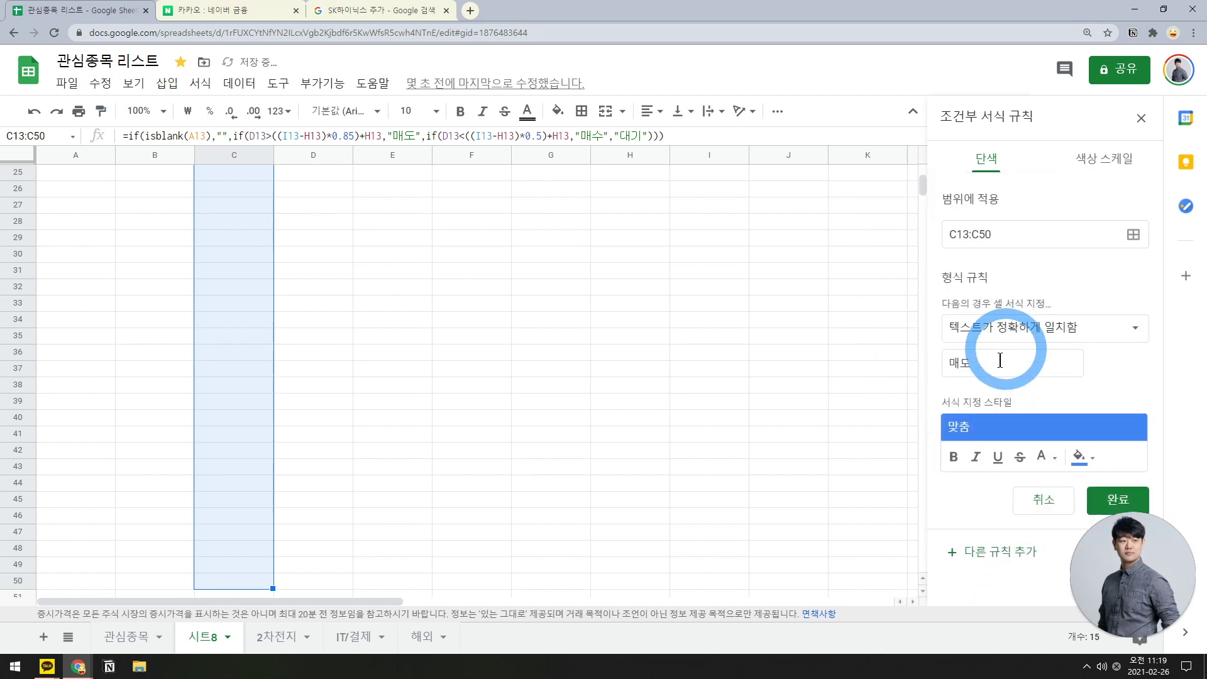
{"action": "left_click", "coordinate": [1080, 457]}
{"action": "left_click", "coordinate": [976, 382]}
- Add a third rule for C13:C50 with a light yellow fill when the text is exactly 대기
{"action": "left_click_drag", "start_coordinate": [981, 364], "coordinate": [838, 352]}
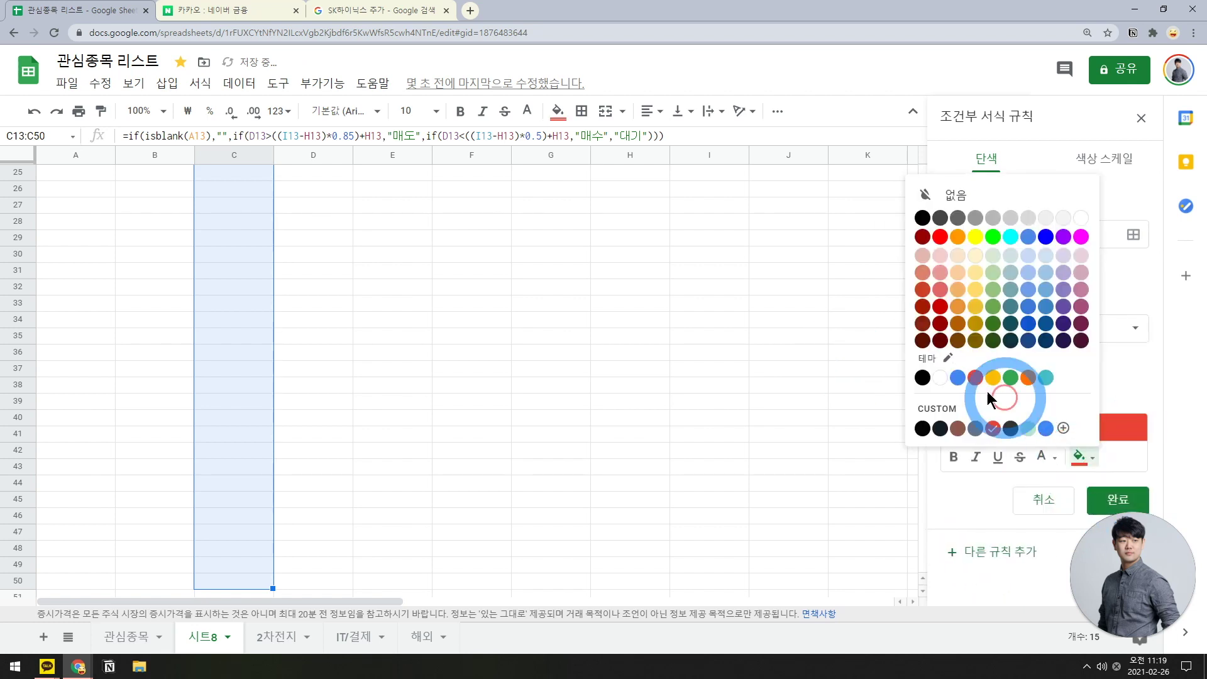
{"action": "left_click", "coordinate": [987, 393]}
{"action": "left_click", "coordinate": [1109, 497]}
{"action": "scroll", "coordinate": [380, 356], "scroll_direction": "up", "scroll_amount": 5}
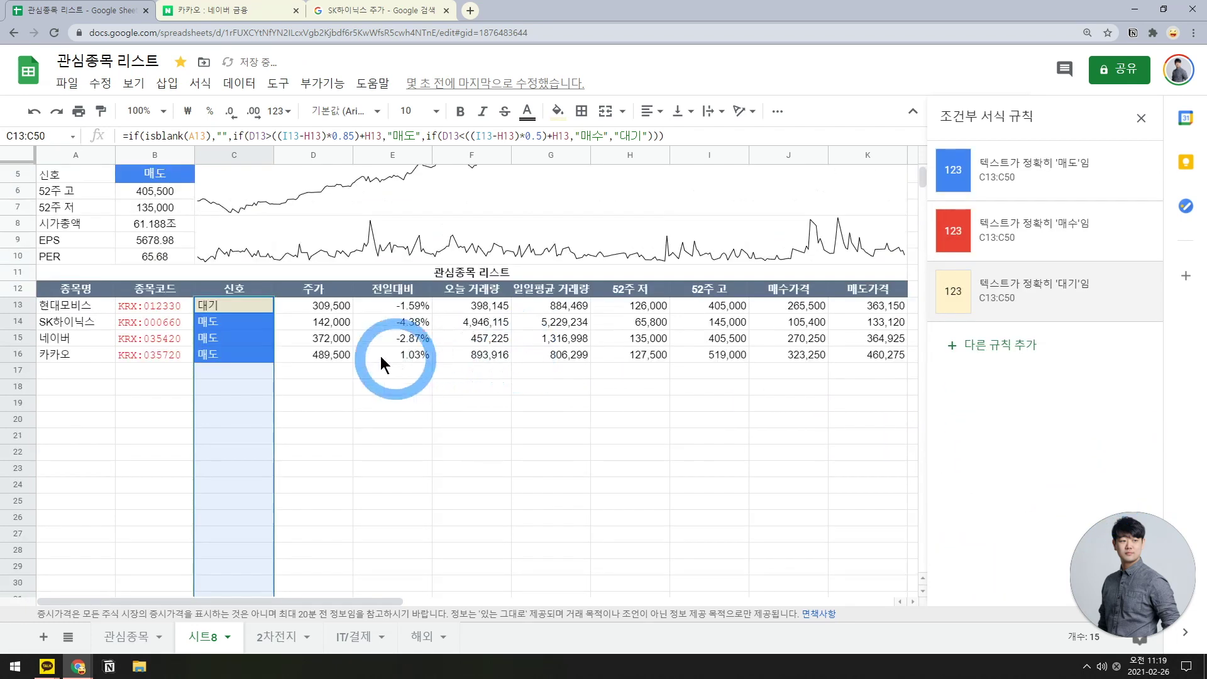
{"action": "left_click", "coordinate": [251, 385]}
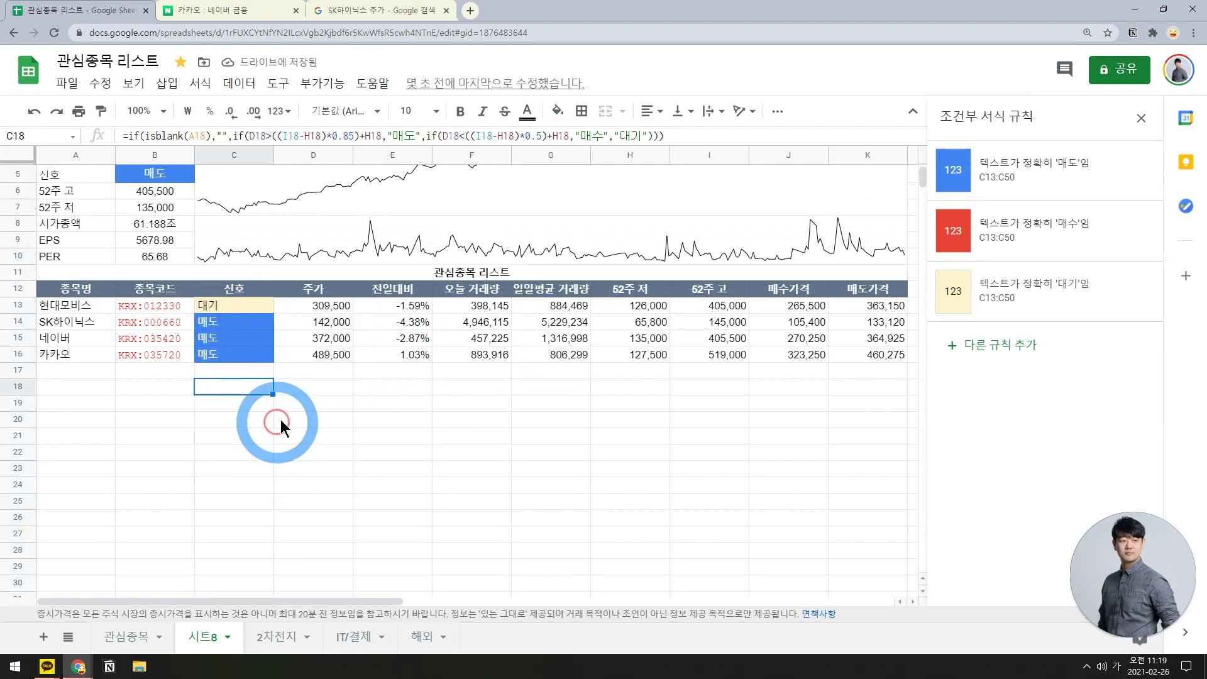
- Centre the signal values in C13:C16 horizontally
{"action": "left_click_drag", "start_coordinate": [240, 306], "coordinate": [242, 352]}
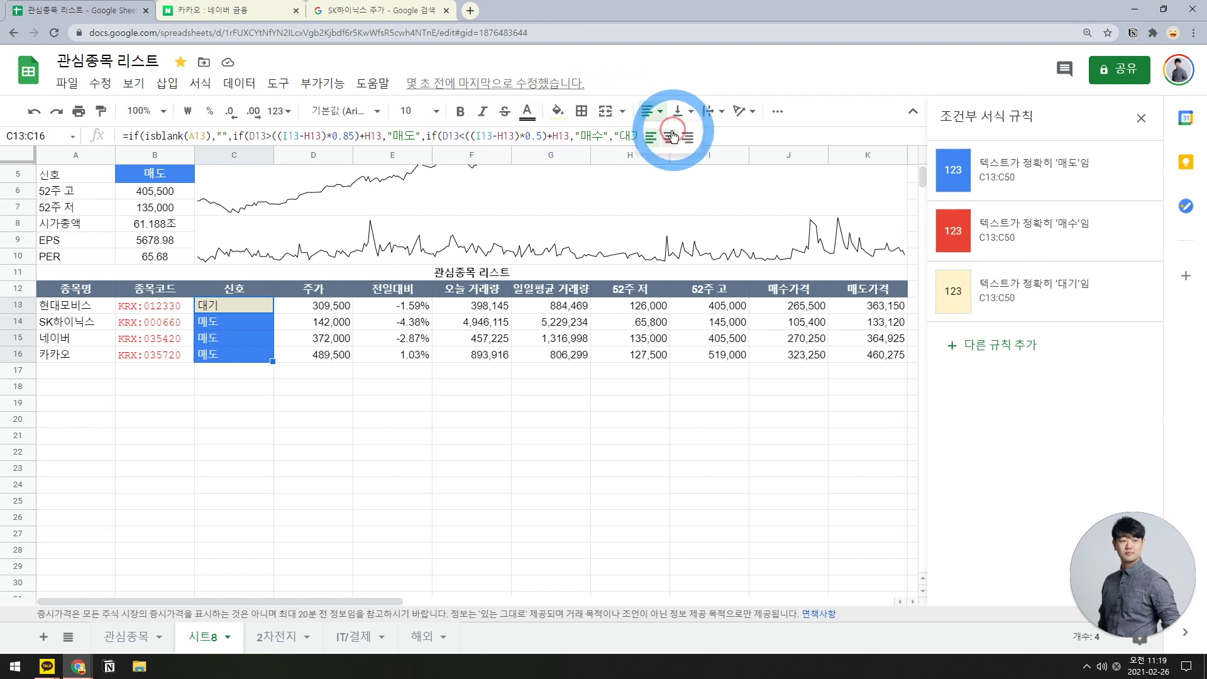
{"action": "left_click", "coordinate": [398, 372]}
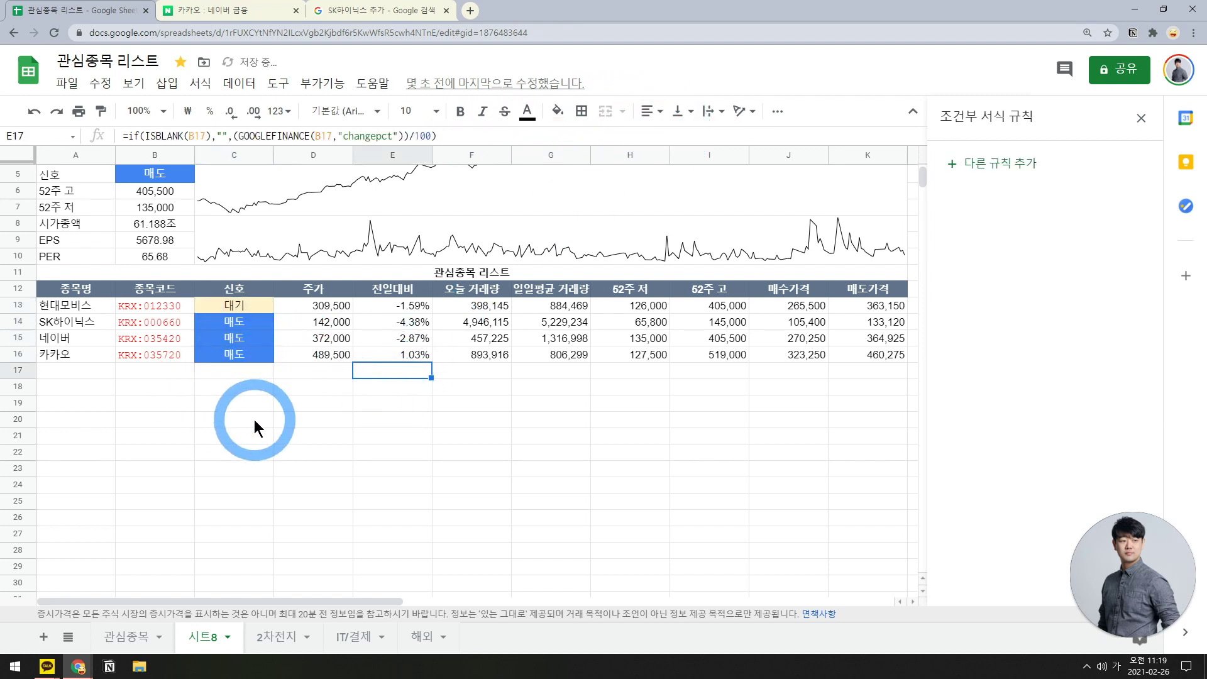
{"action": "scroll", "coordinate": [254, 420], "scroll_direction": "up", "scroll_amount": 1}
{"action": "key", "text": "ctrl+shift+Page_Up"}
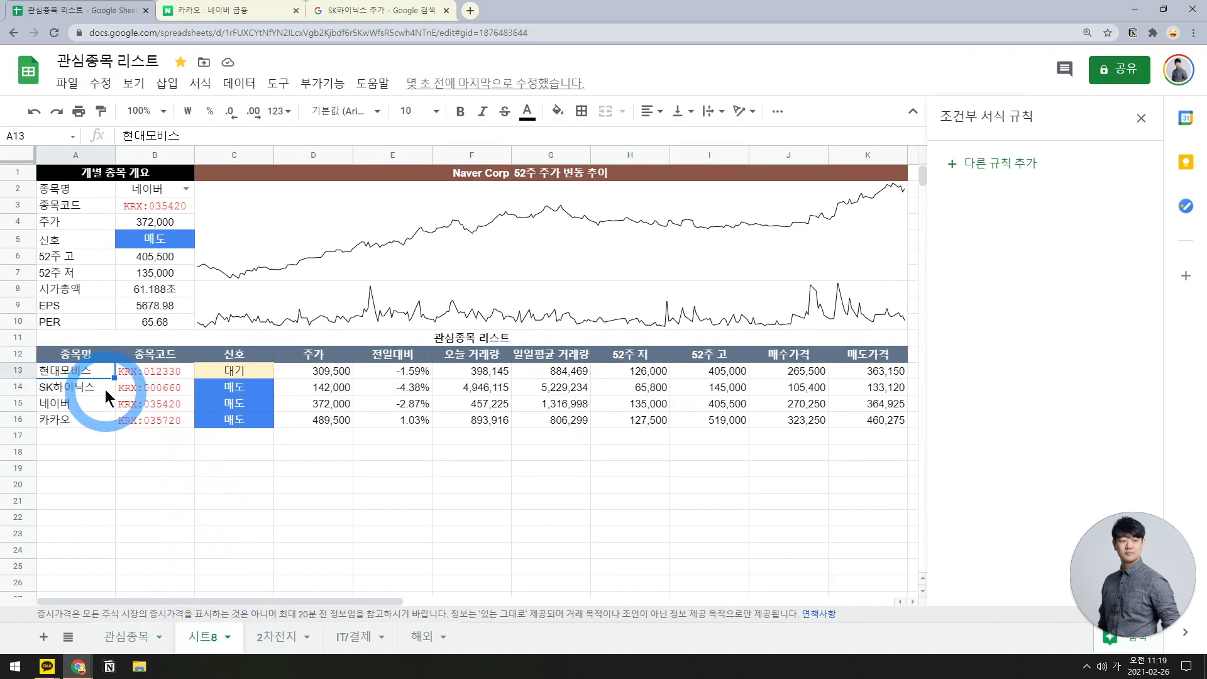
{"action": "left_click", "coordinate": [226, 12]}
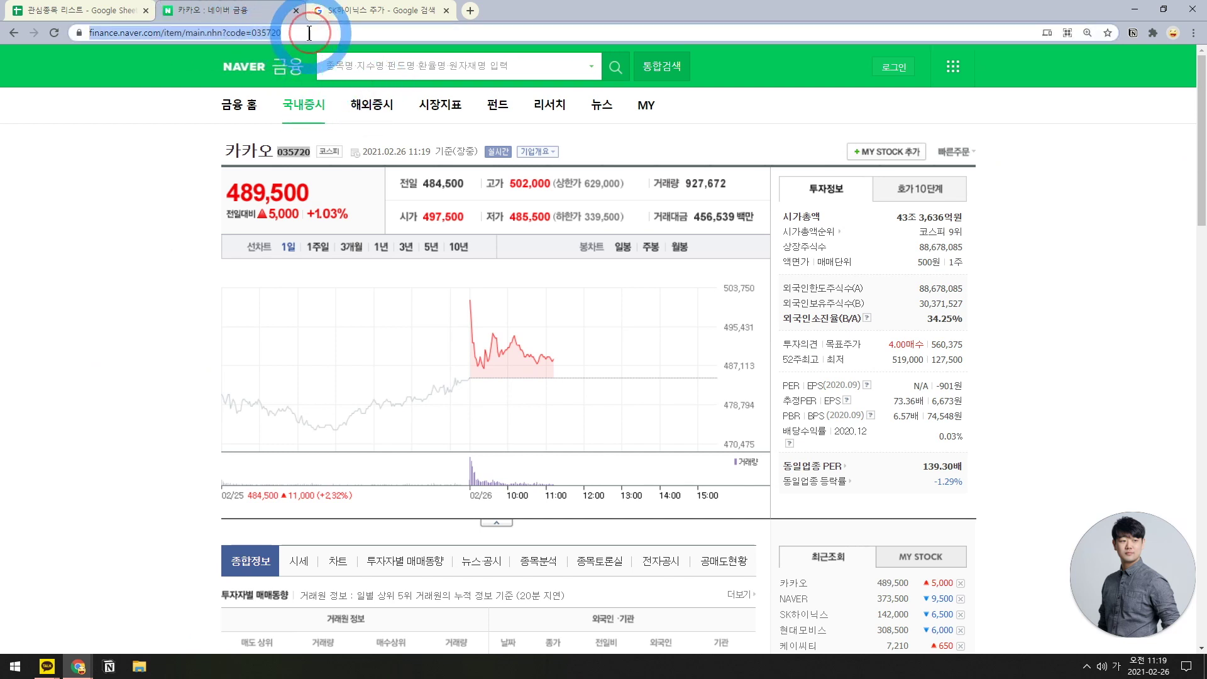
{"action": "left_click", "coordinate": [94, 10]}
{"action": "left_click", "coordinate": [72, 420]}
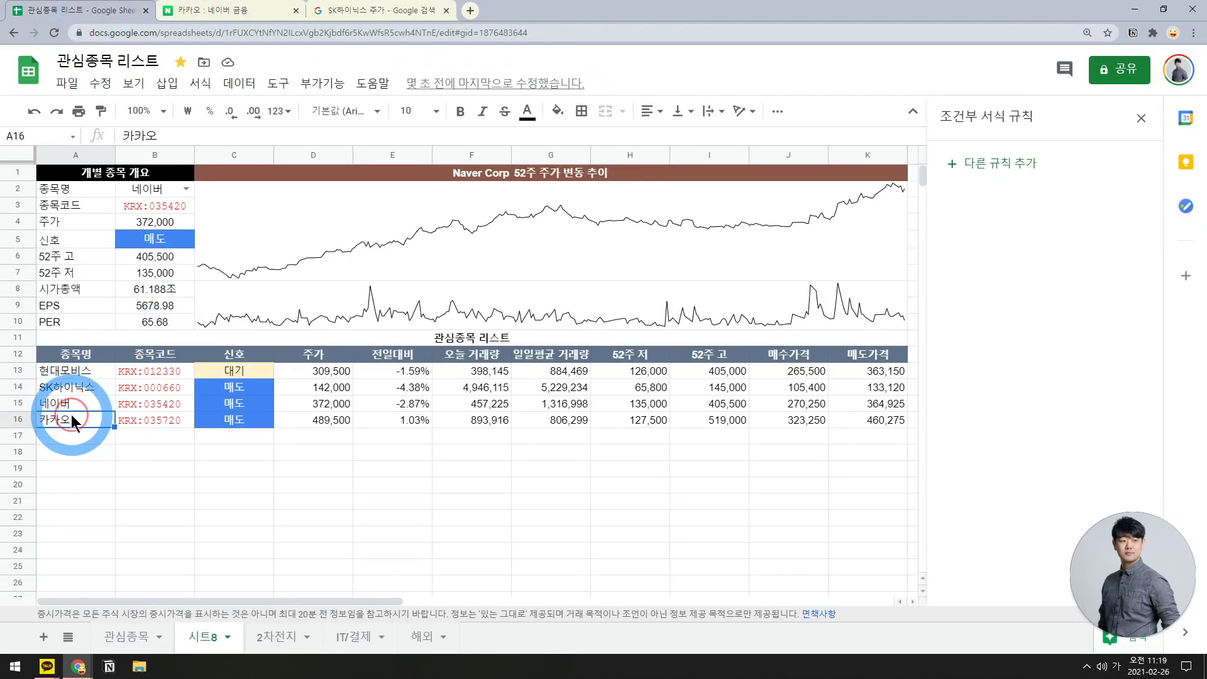
{"action": "key", "text": "ctrl+k"}
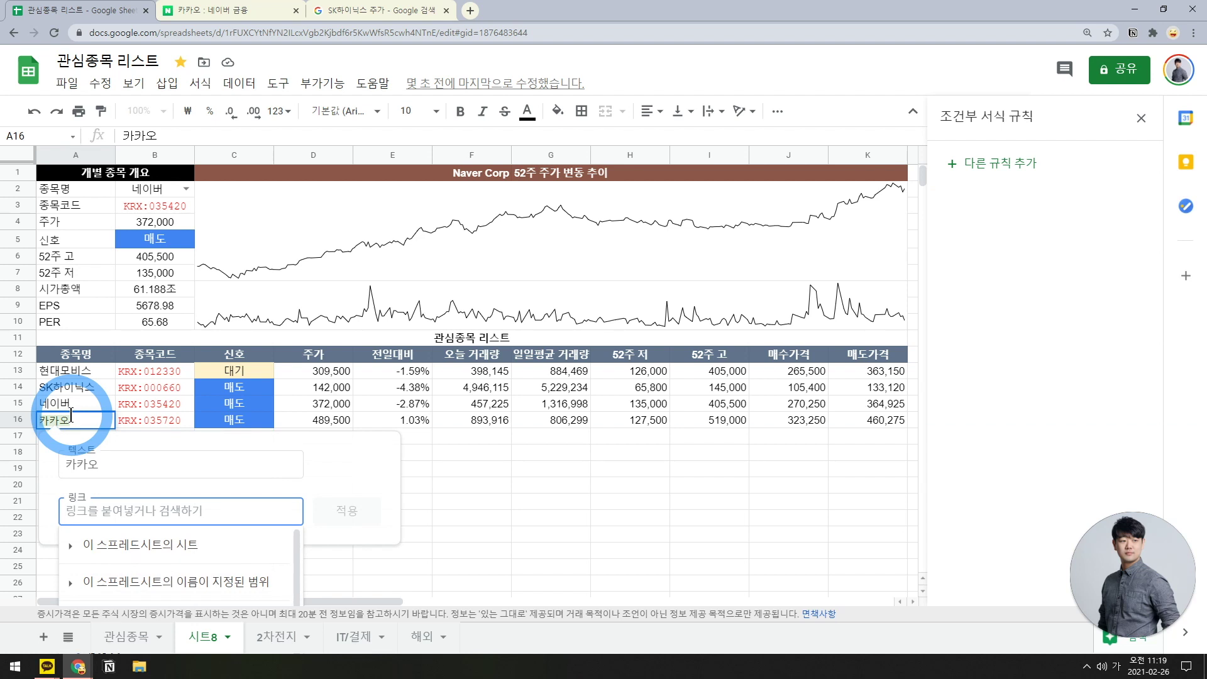
{"action": "type", "text": "https://finance.naver.com/item/main.nhn?code=035720"}
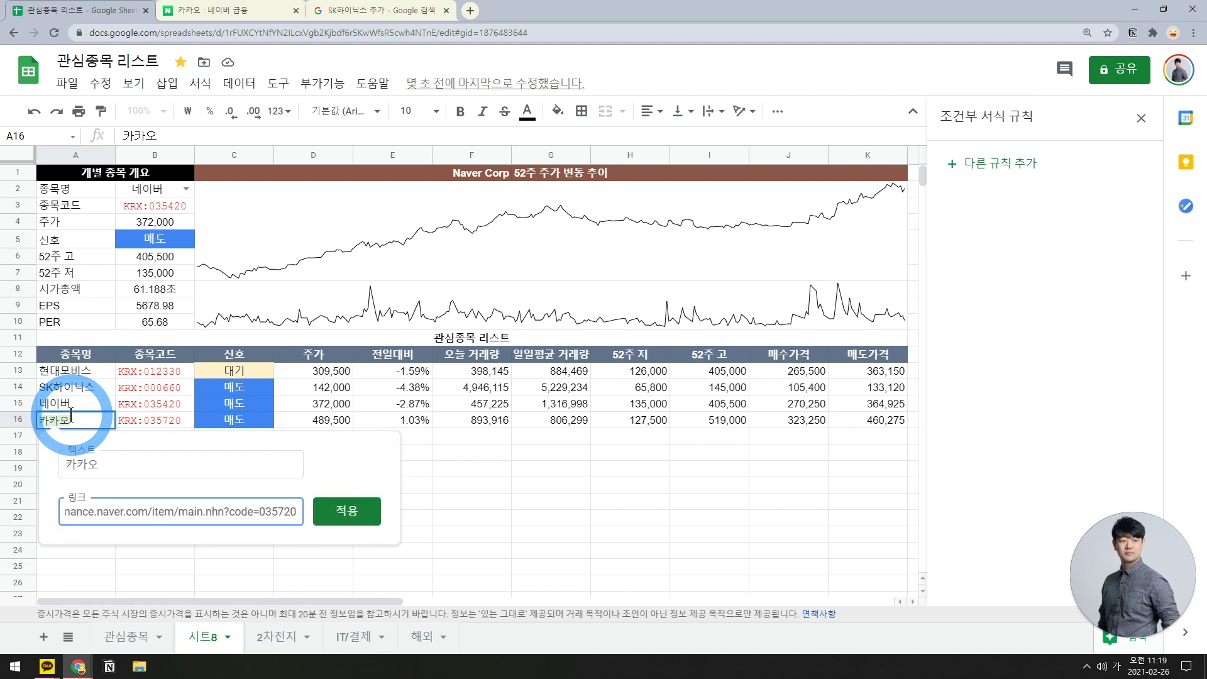
- Open the link in the 카카오 cell to test it and close the page it opens
{"action": "left_click", "coordinate": [71, 416]}
{"action": "left_click", "coordinate": [143, 447]}
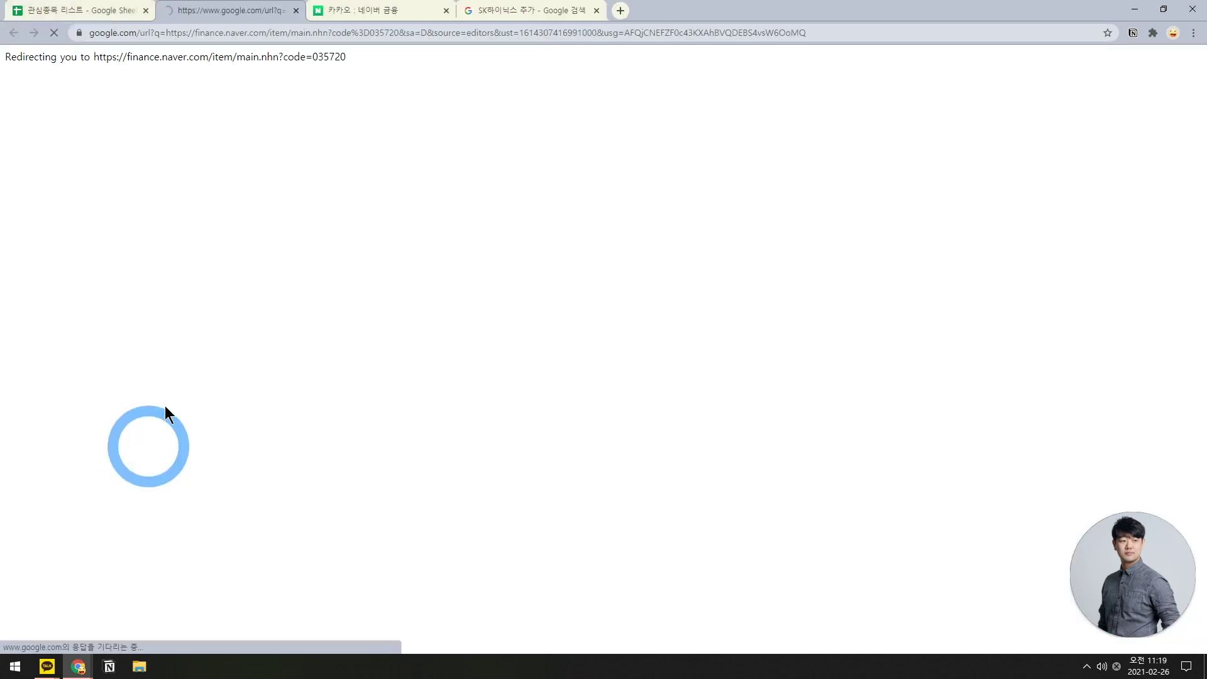
{"action": "middle_click", "coordinate": [268, 16]}
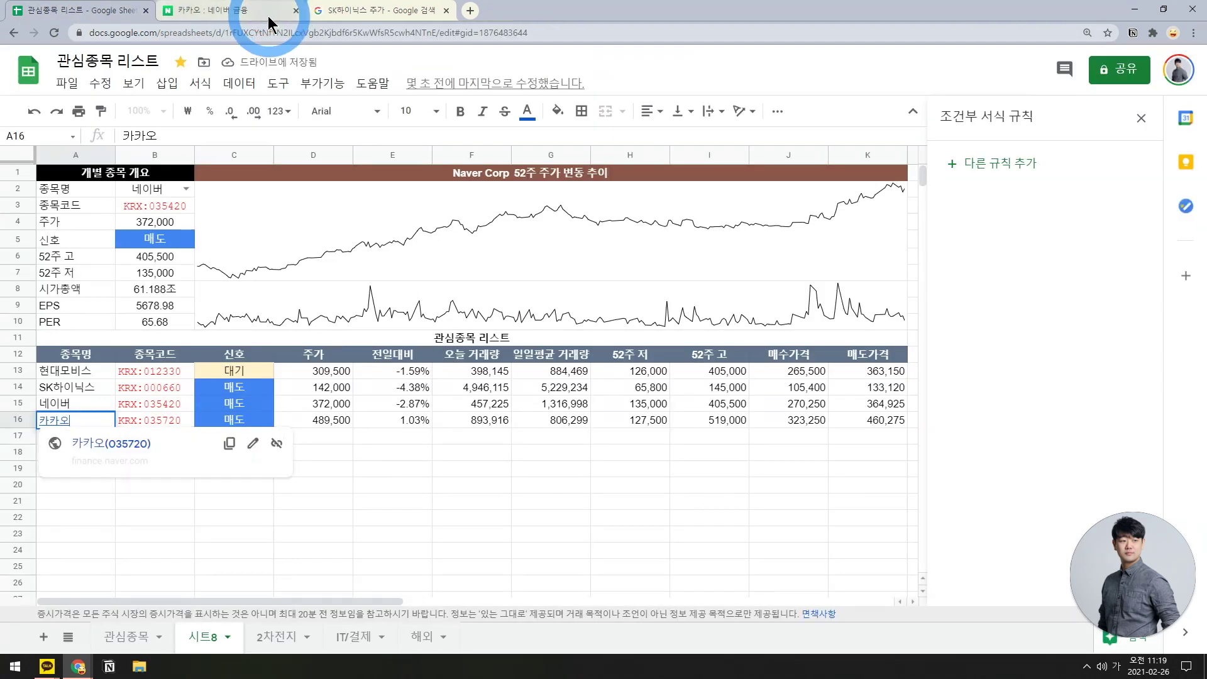
{"action": "left_click", "coordinate": [268, 16]}
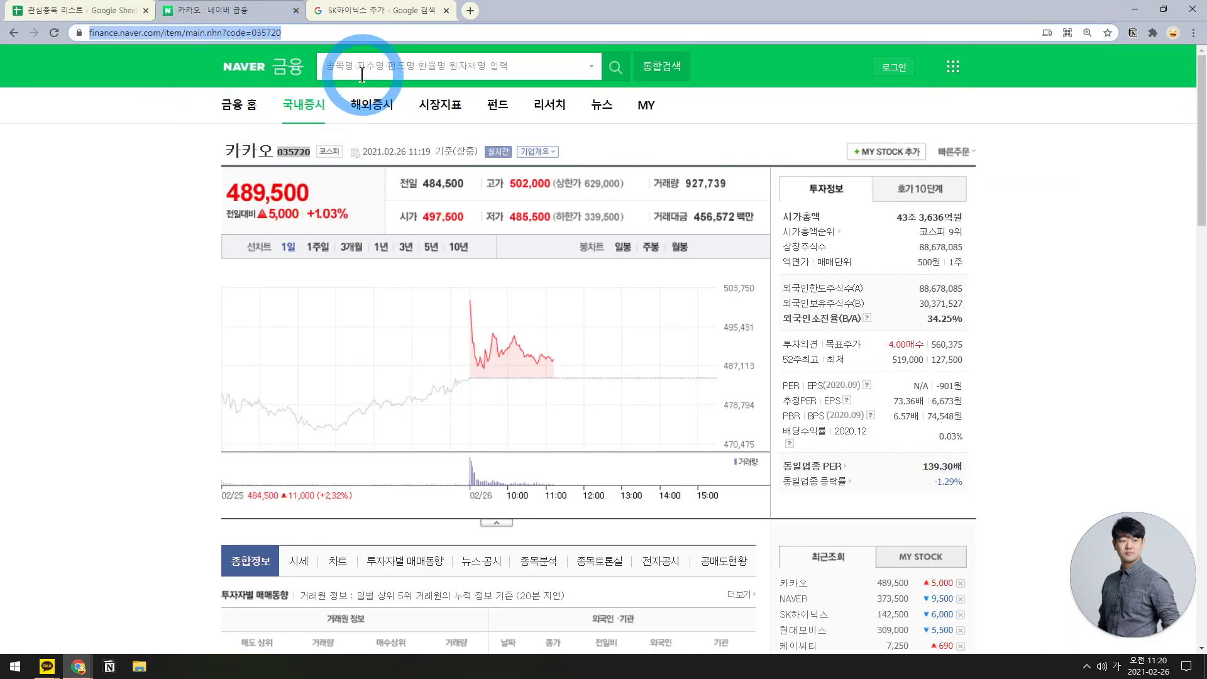
{"action": "left_click", "coordinate": [88, 11]}
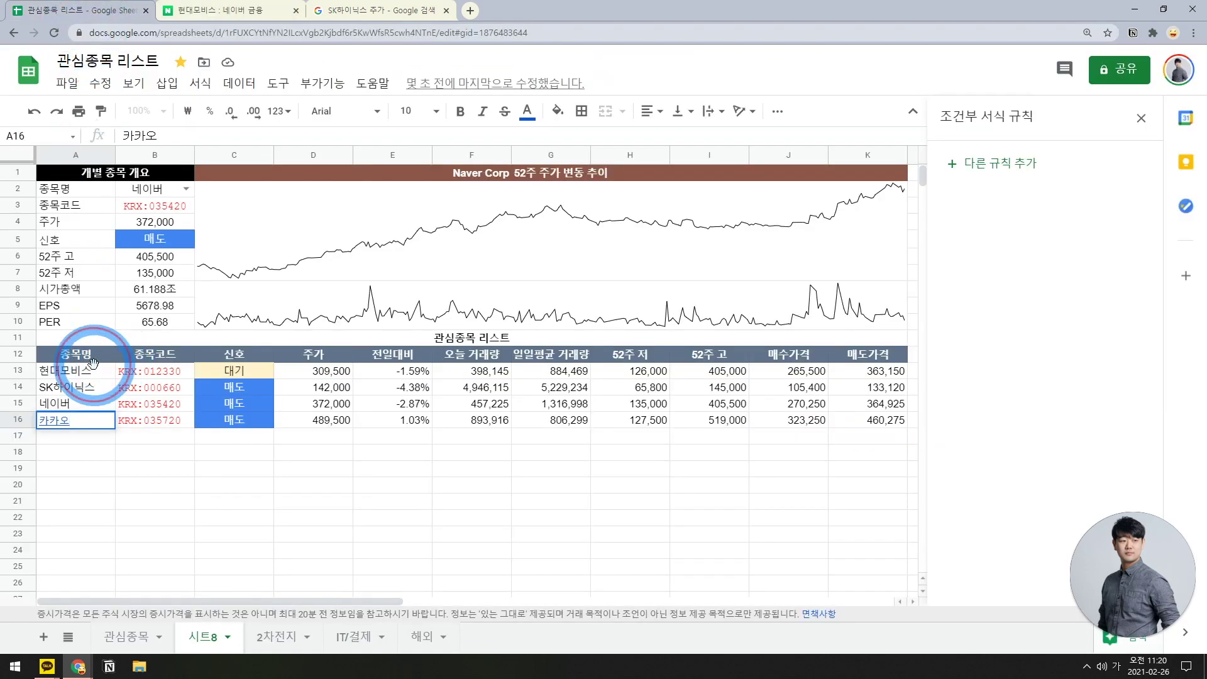
{"action": "left_click", "coordinate": [73, 371]}
{"action": "key", "text": "ctrl+k"}
{"action": "type", "text": "https://finance.naver.com/item/main.nhn?code=012330"}
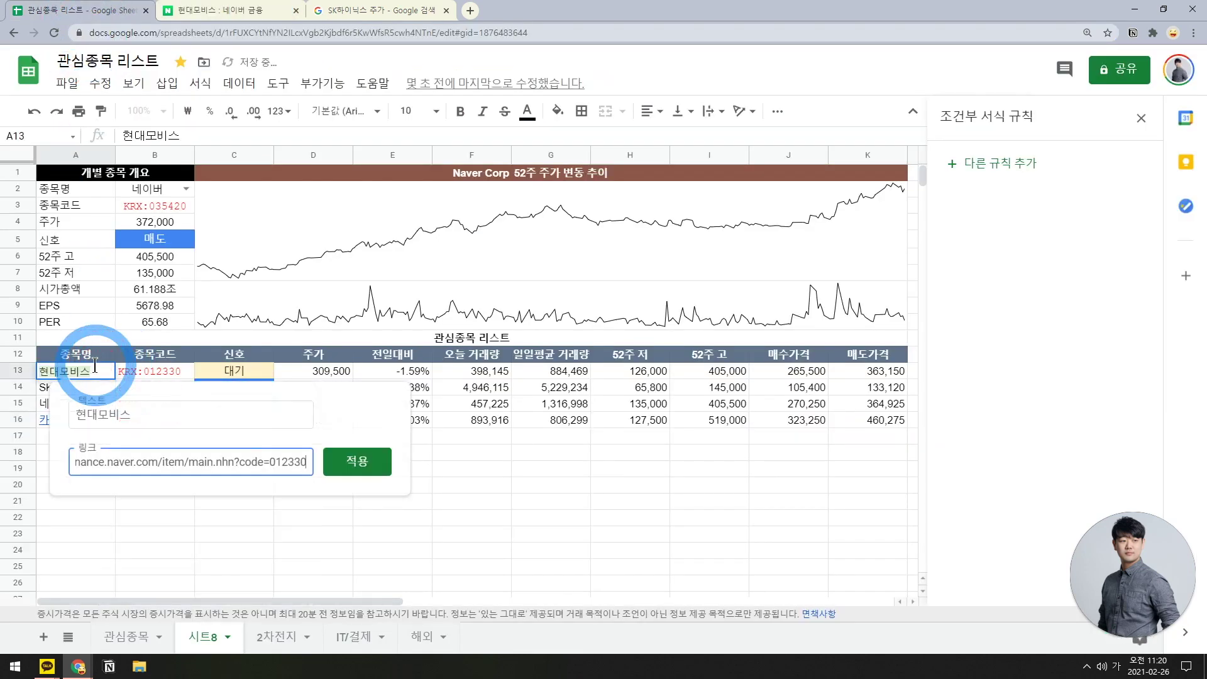
{"action": "key", "text": "Return"}
- Look up 하이닉스 on Naver Finance and link the SK하이닉스 cell A14 to its page, finance.naver.com/item/main.nhn?code=000660
{"action": "left_click", "coordinate": [264, 13]}
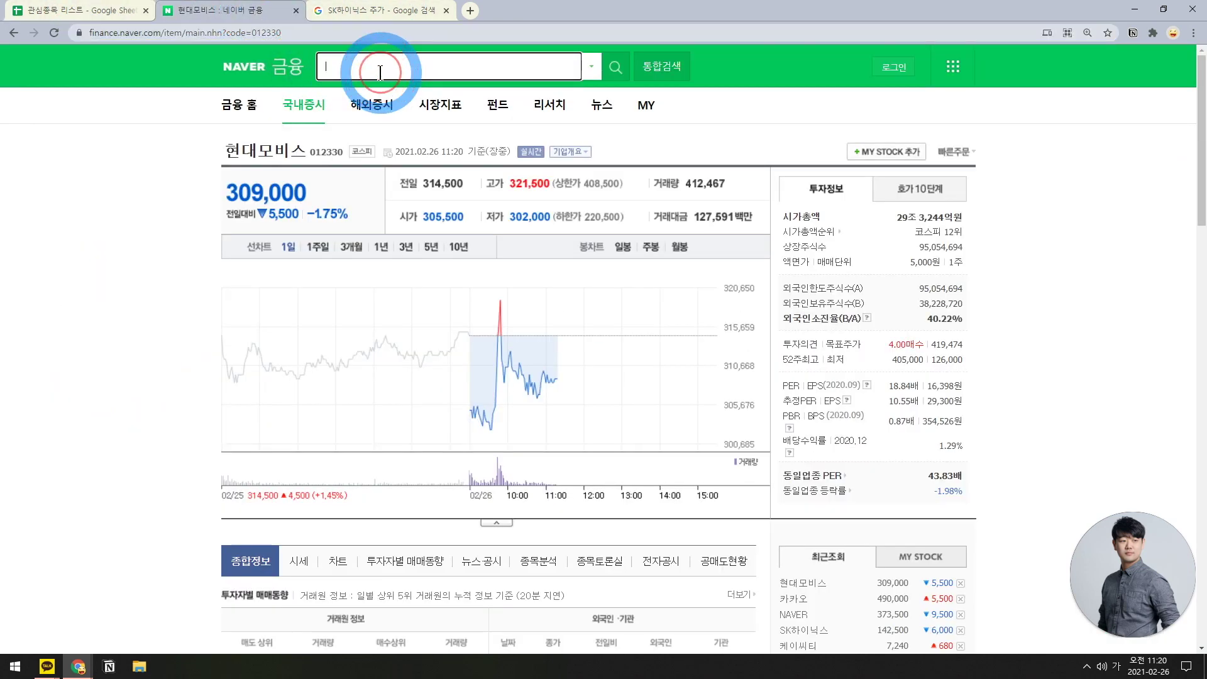
{"action": "type", "text": "하인"}
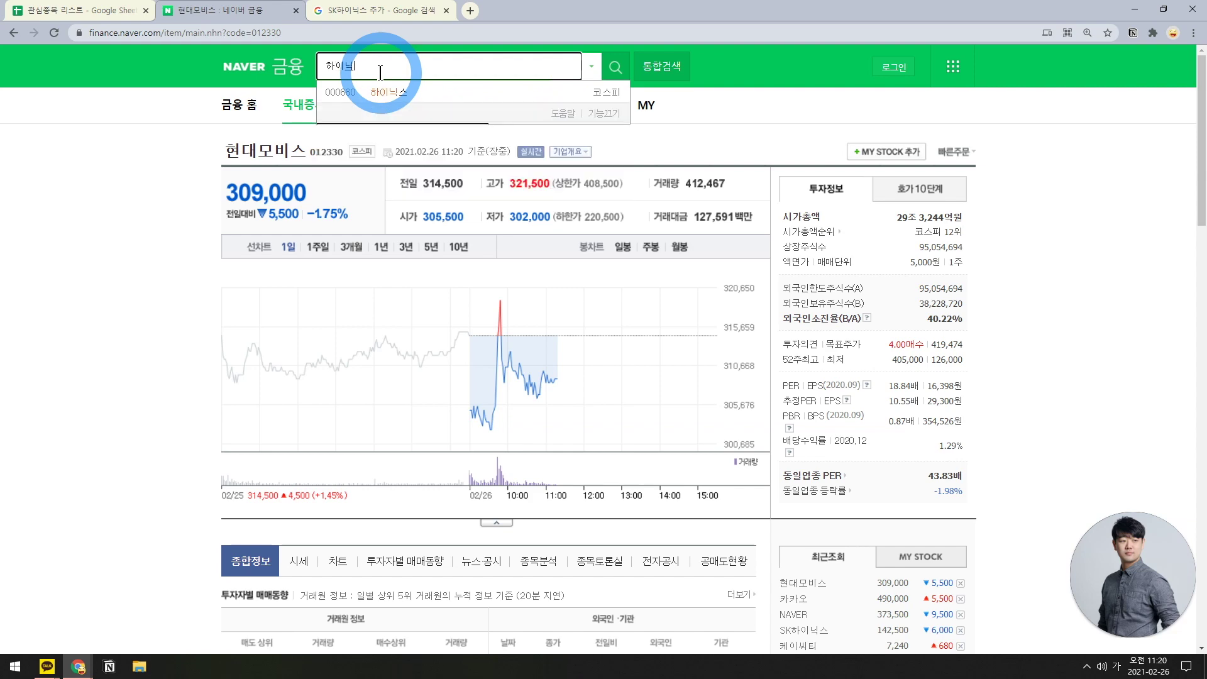
{"action": "left_click", "coordinate": [382, 92]}
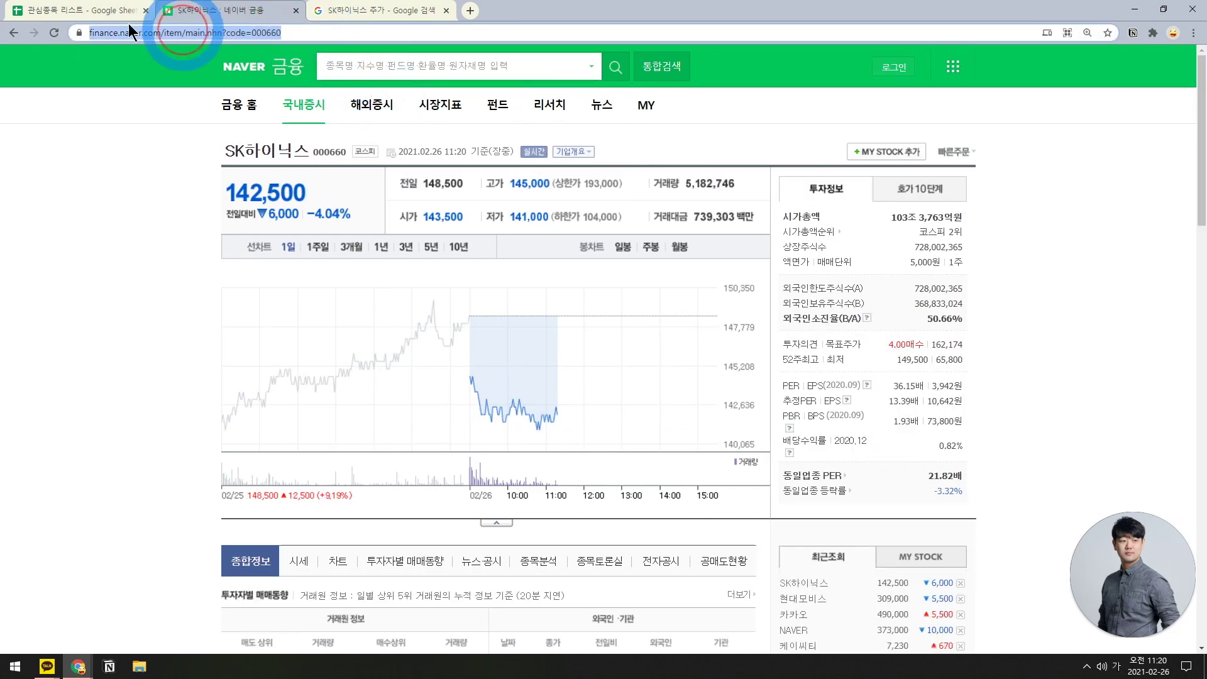
{"action": "left_click", "coordinate": [69, 11]}
{"action": "left_click", "coordinate": [83, 388]}
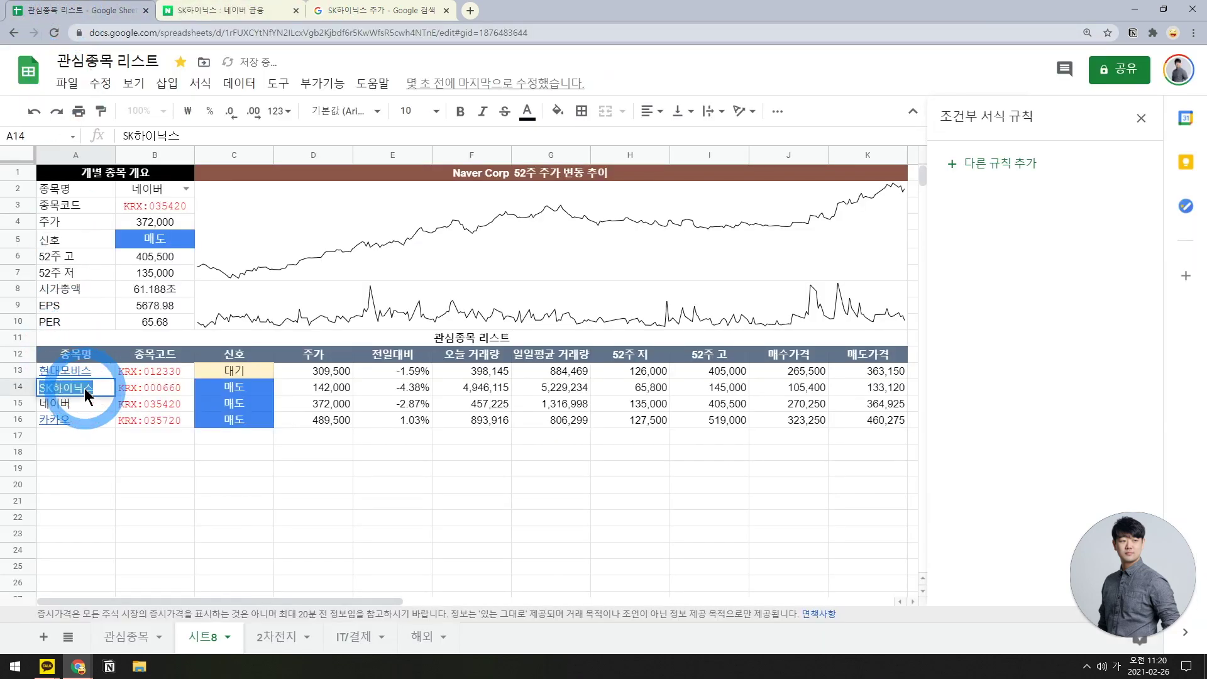
- Look up 네이버 on Naver Finance and link the 네이버 cell A15 to its page, finance.naver.com/item/main.nhn?code=035420
{"action": "left_click", "coordinate": [277, 11]}
{"action": "left_click", "coordinate": [359, 63]}
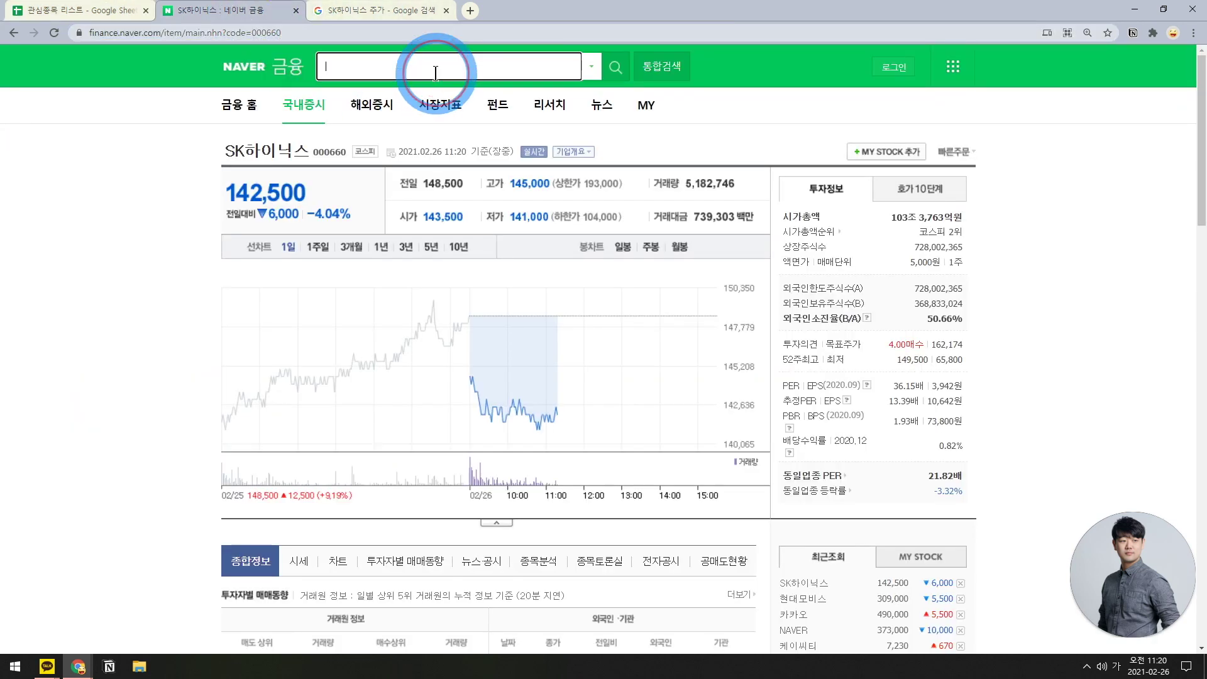
{"action": "type", "text": "넬이버"}
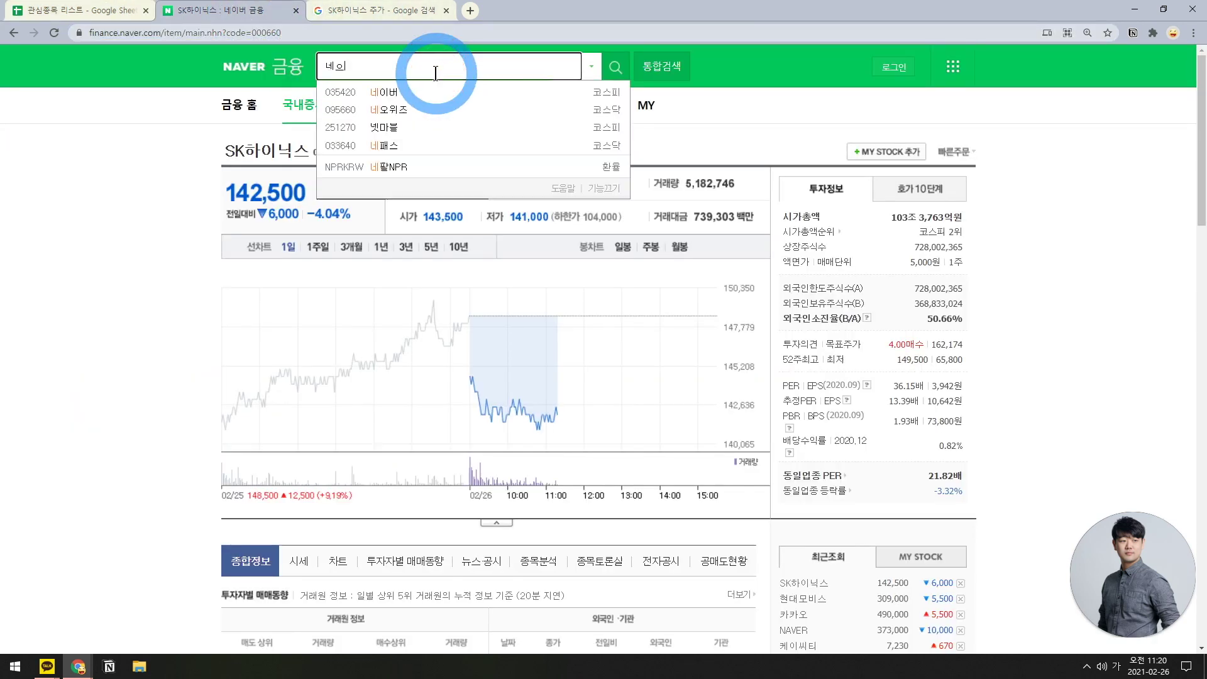
{"action": "left_click", "coordinate": [384, 92]}
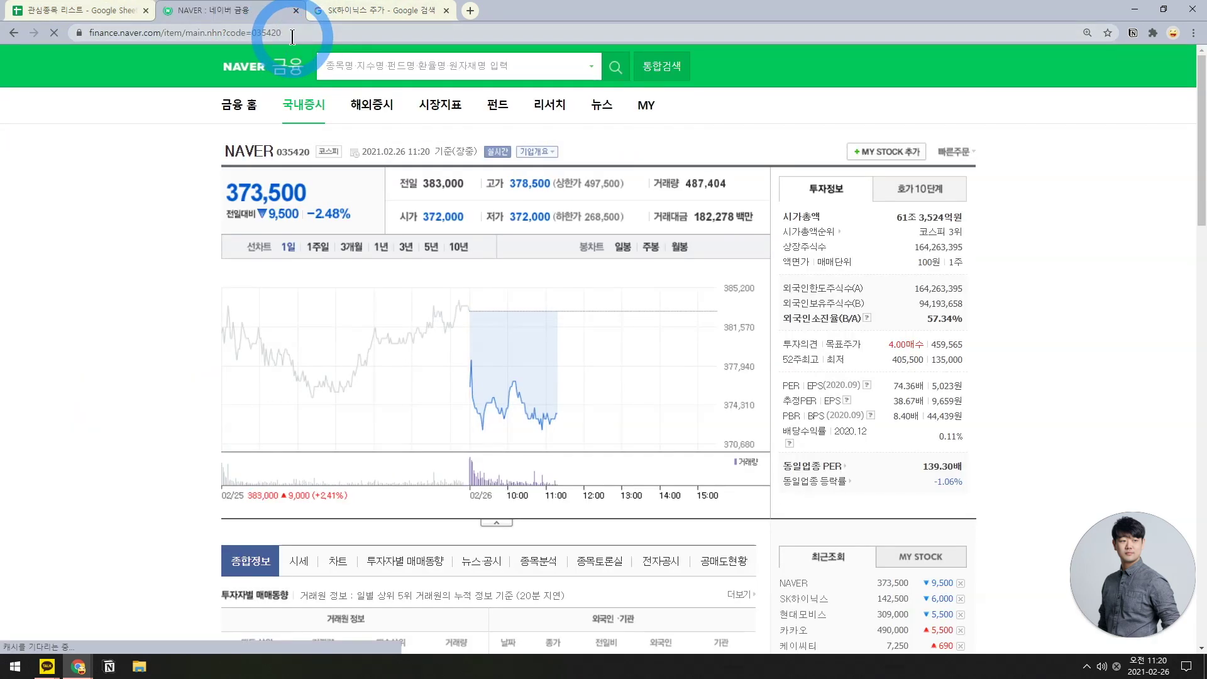
{"action": "left_click", "coordinate": [102, 12]}
{"action": "left_click", "coordinate": [86, 406]}
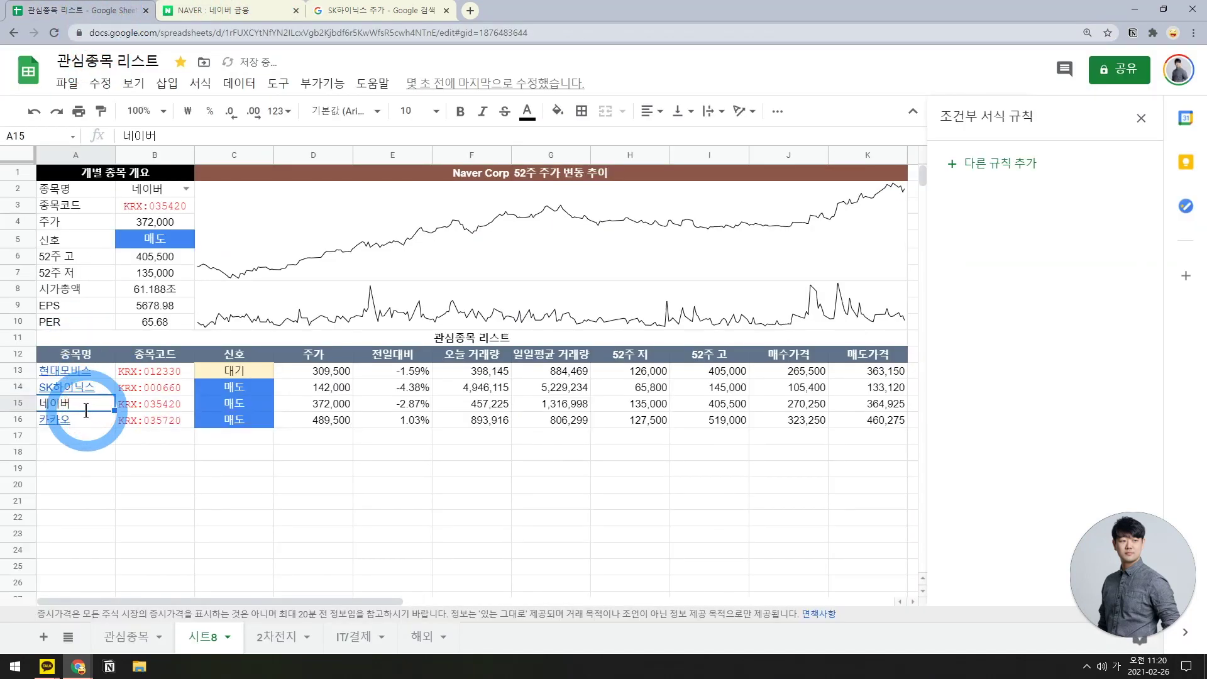
{"action": "left_click", "coordinate": [139, 489]}
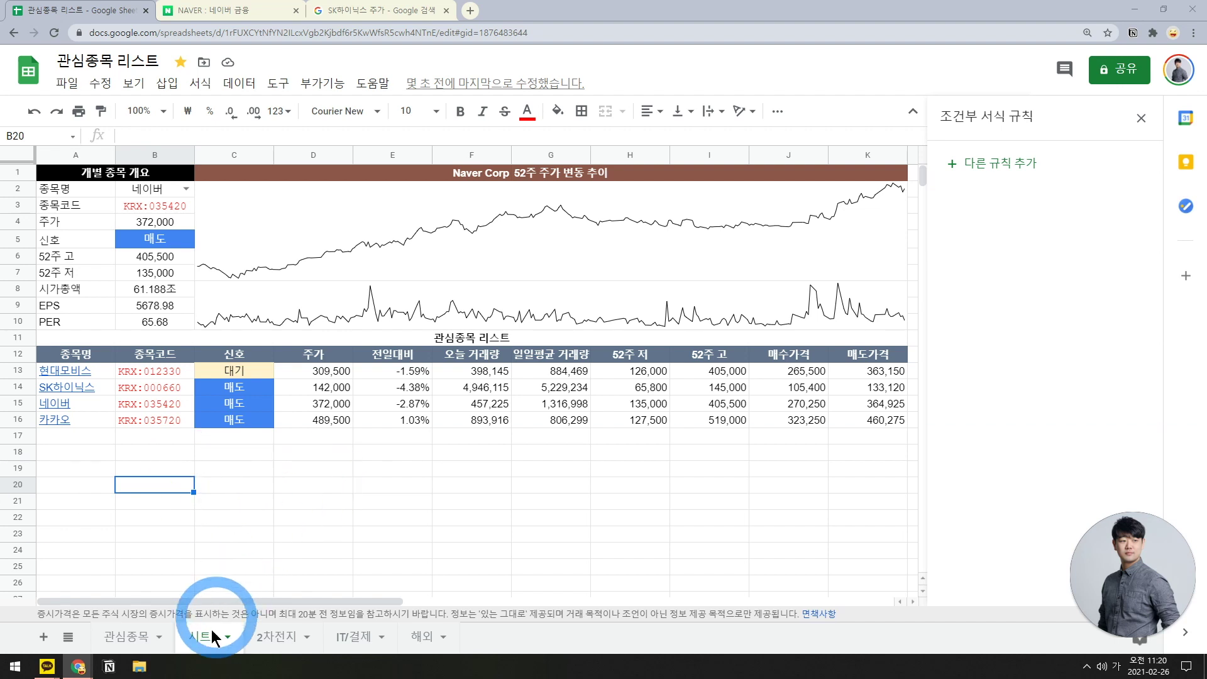
- Move the 시트8 sheet to the end under the name 국내 and duplicate it as a sheet named 미국
{"action": "left_click", "coordinate": [441, 638]}
{"action": "left_click_drag", "start_coordinate": [443, 638], "coordinate": [449, 393]}
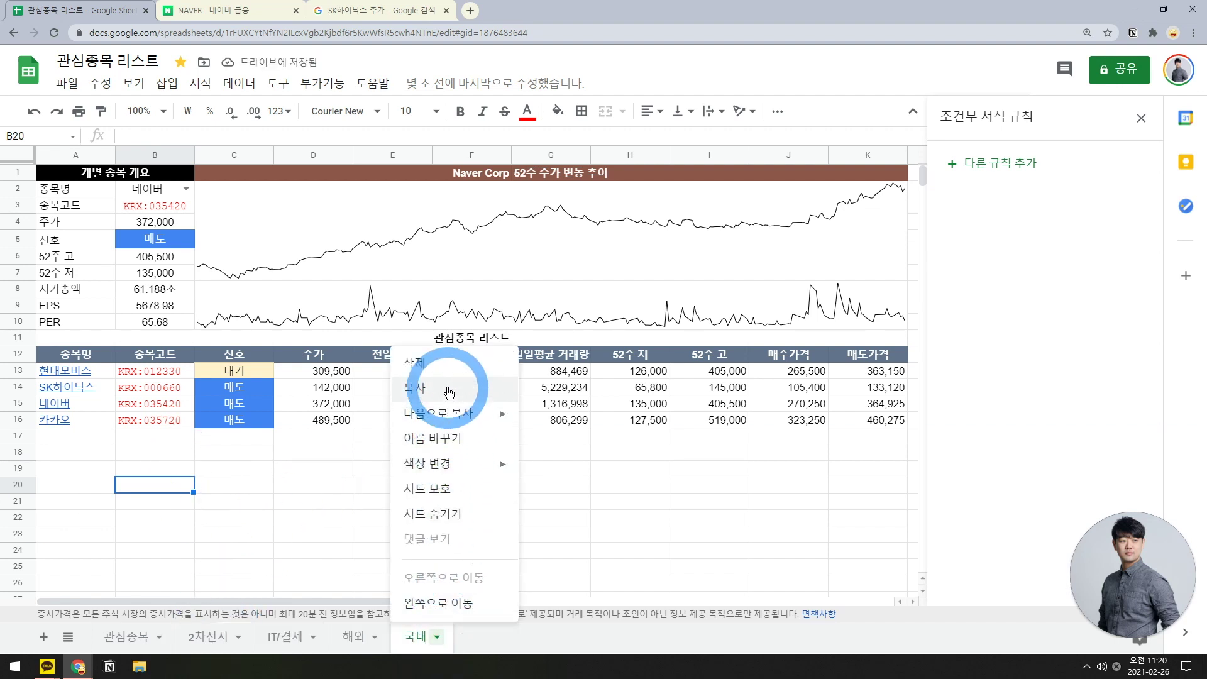
{"action": "left_click", "coordinate": [449, 393]}
{"action": "type", "text": "멕"}
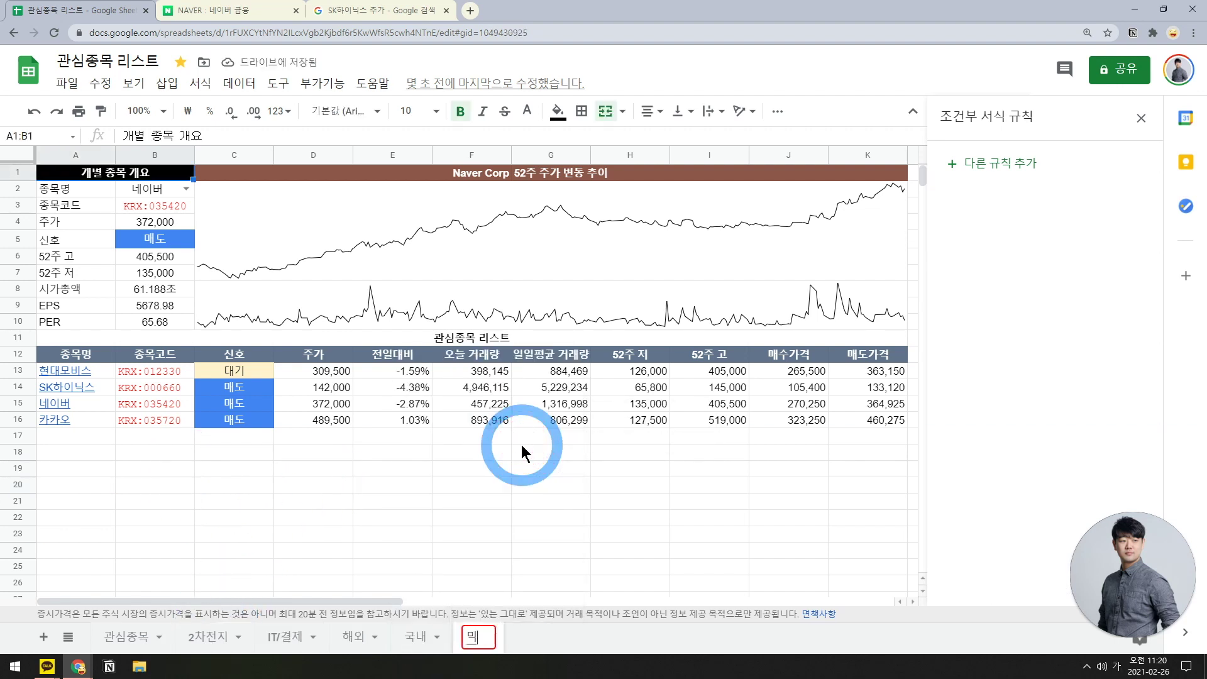
{"action": "key", "text": "Return"}
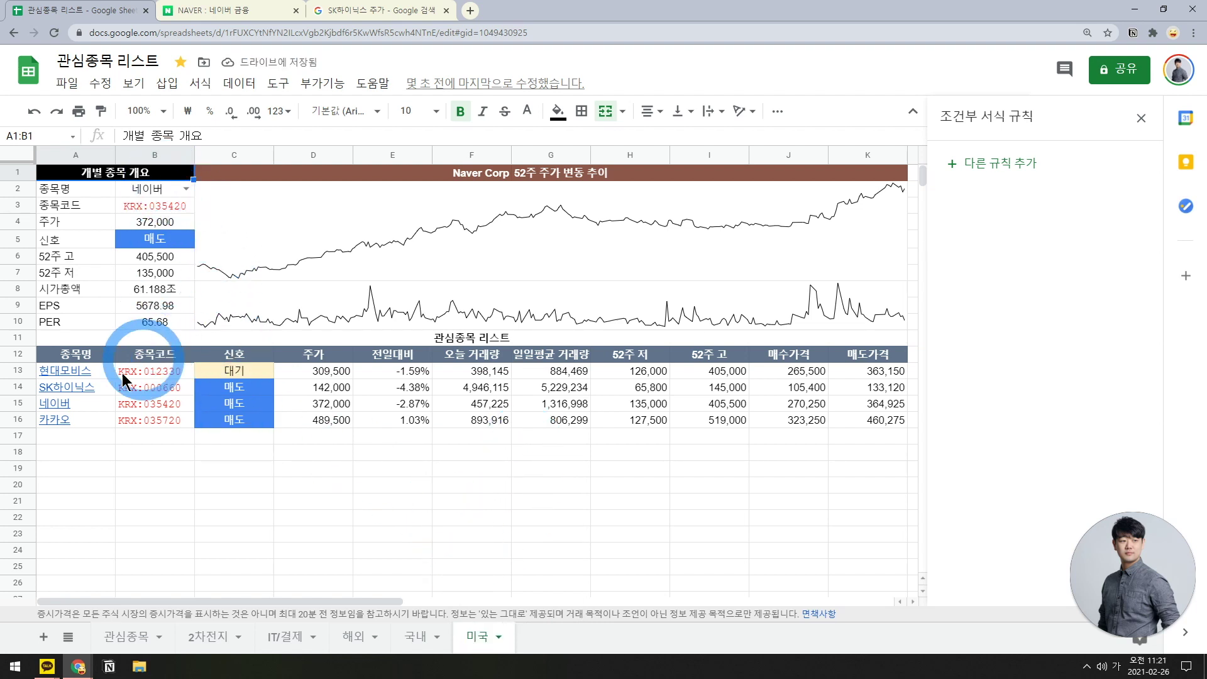
- Open investing.com in place of the SK하이닉스 Google search page and close the Naver Finance page
{"action": "left_click_drag", "start_coordinate": [82, 376], "coordinate": [170, 425]}
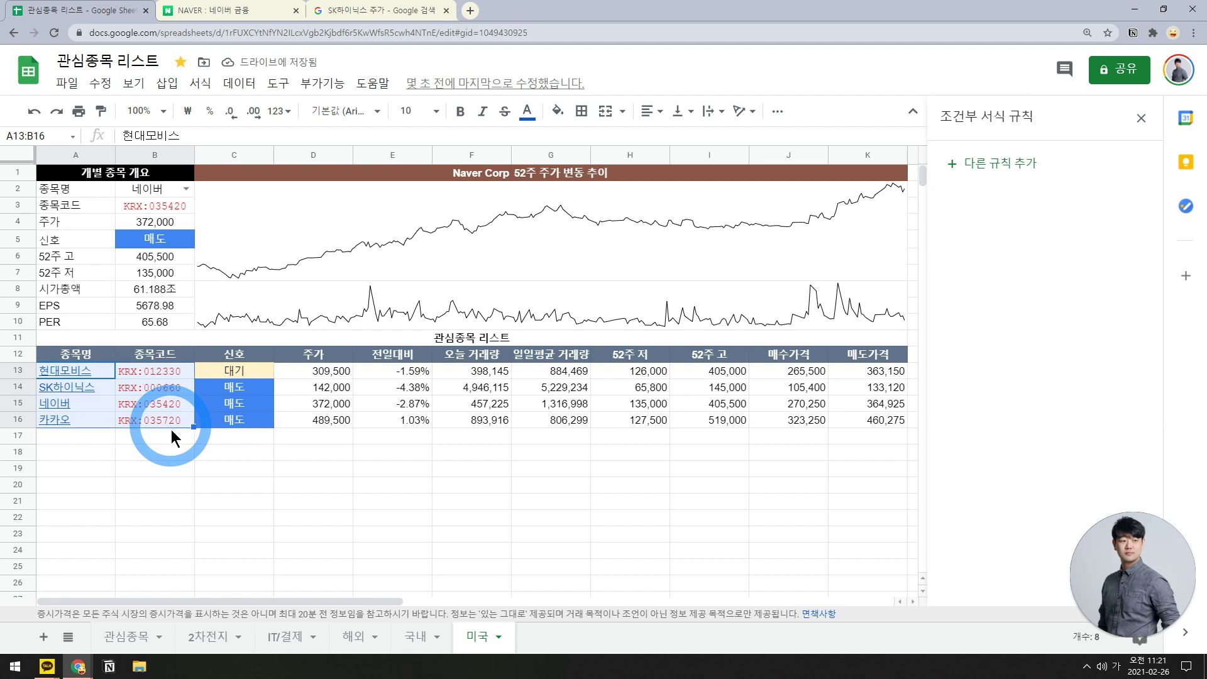
{"action": "left_click", "coordinate": [348, 14]}
{"action": "left_click", "coordinate": [350, 30]}
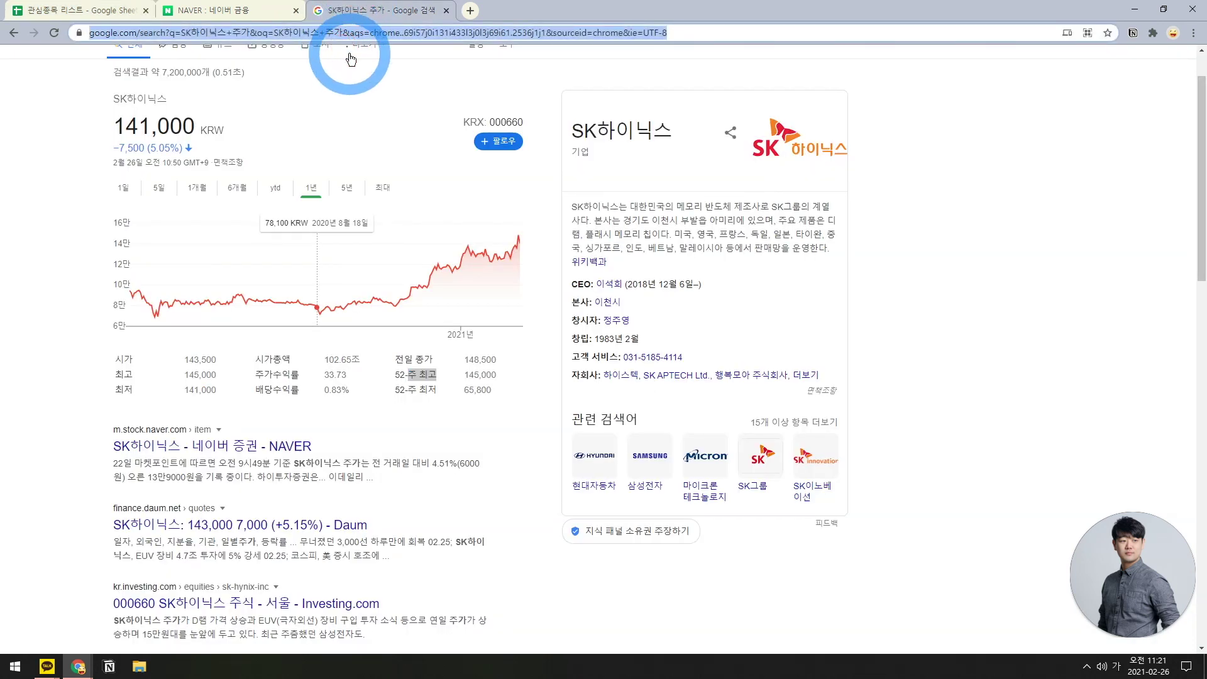
{"action": "scroll", "coordinate": [339, 90], "scroll_direction": "up", "scroll_amount": 2}
{"action": "type", "text": "investing.com"}
{"action": "key", "text": "Return"}
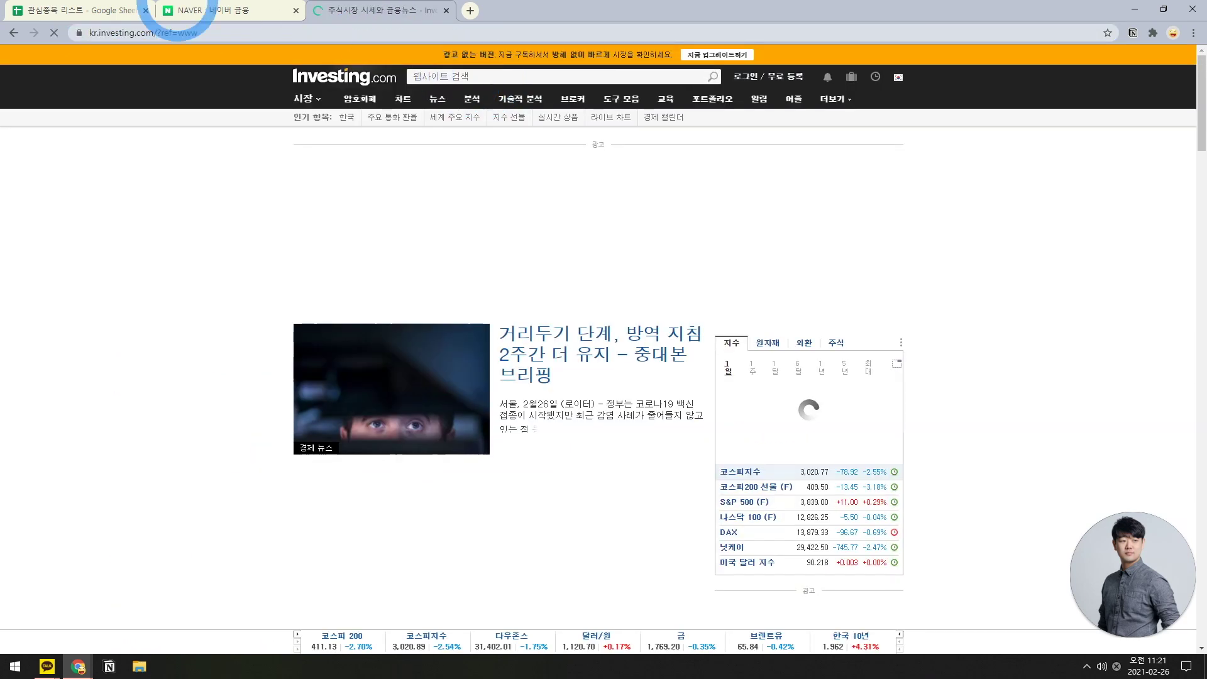
{"action": "left_click", "coordinate": [231, 11]}
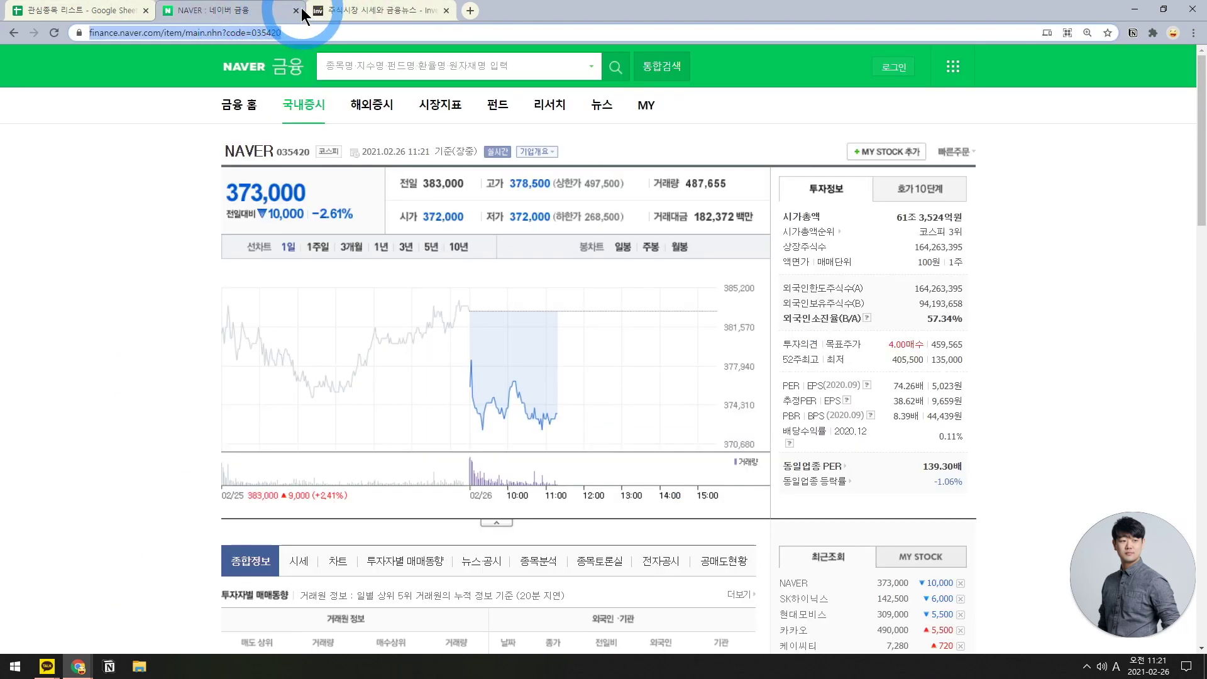
{"action": "left_click", "coordinate": [296, 10]}
- Clear the stock names and codes in A14:B16 on the 미국 sheet
{"action": "left_click", "coordinate": [75, 10]}
{"action": "left_click_drag", "start_coordinate": [63, 372], "coordinate": [135, 424]}
{"action": "left_click_drag", "start_coordinate": [39, 390], "coordinate": [181, 437]}
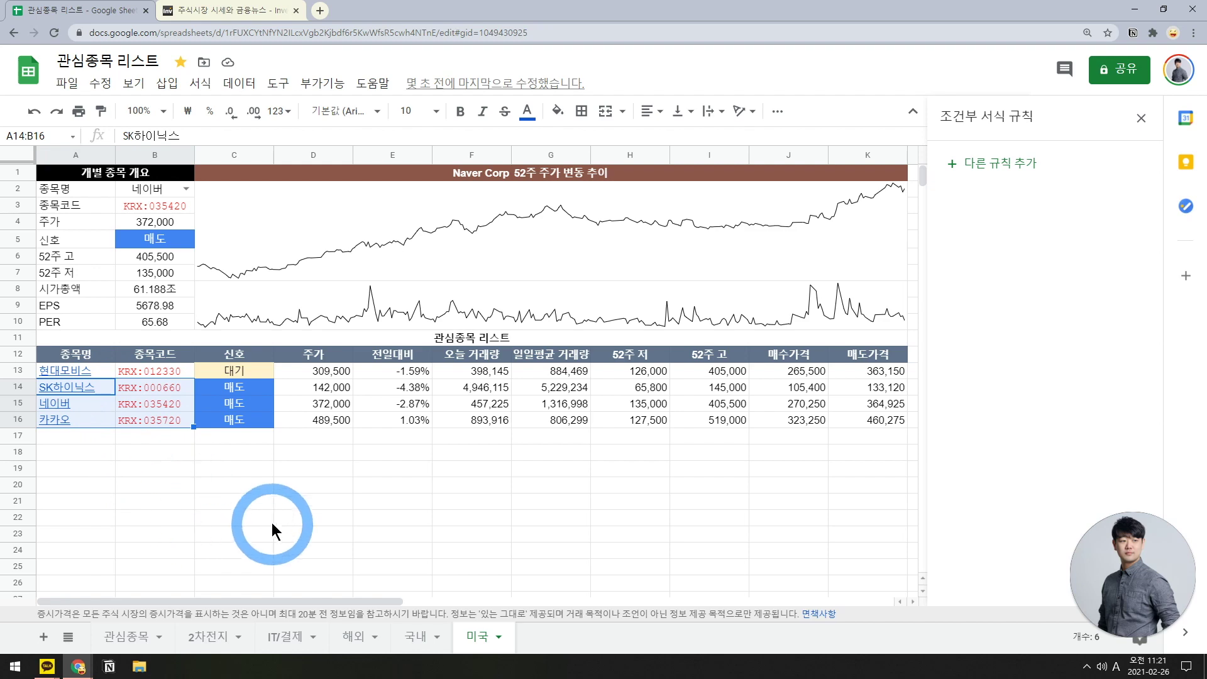
{"action": "key", "text": "Delete"}
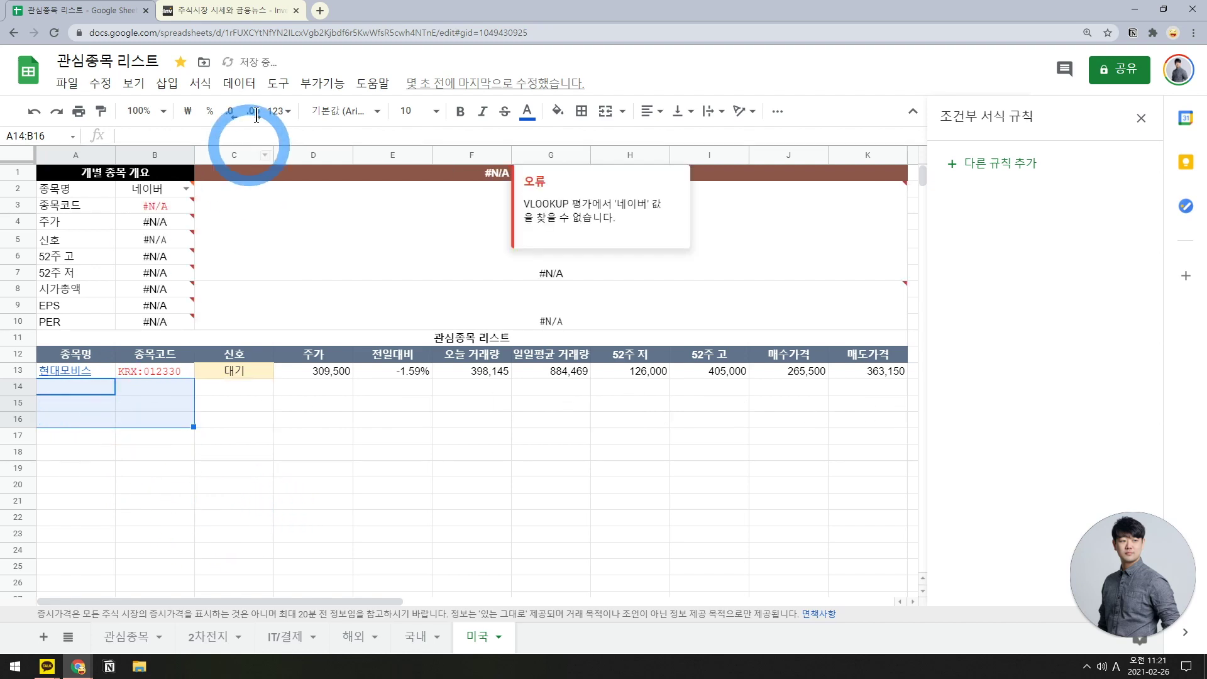
- Open the 애플 stock page on Investing.com and select its ticker AAPL
{"action": "left_click", "coordinate": [237, 11]}
{"action": "left_click", "coordinate": [481, 77]}
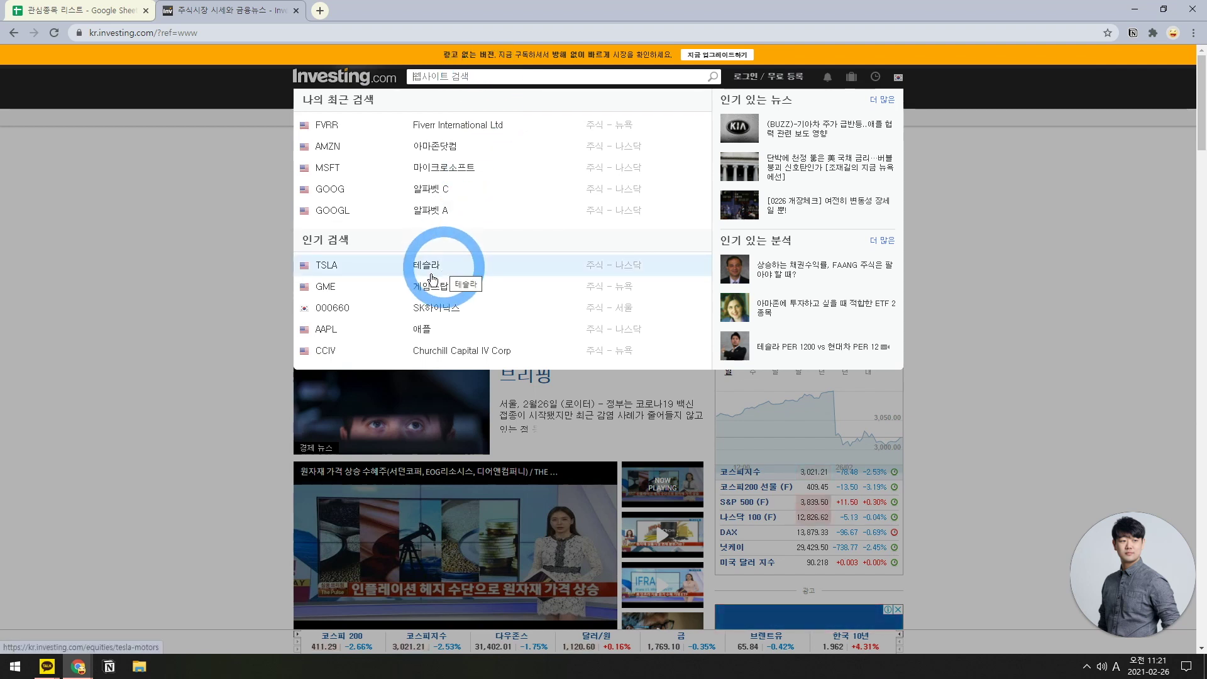
{"action": "left_click", "coordinate": [430, 333]}
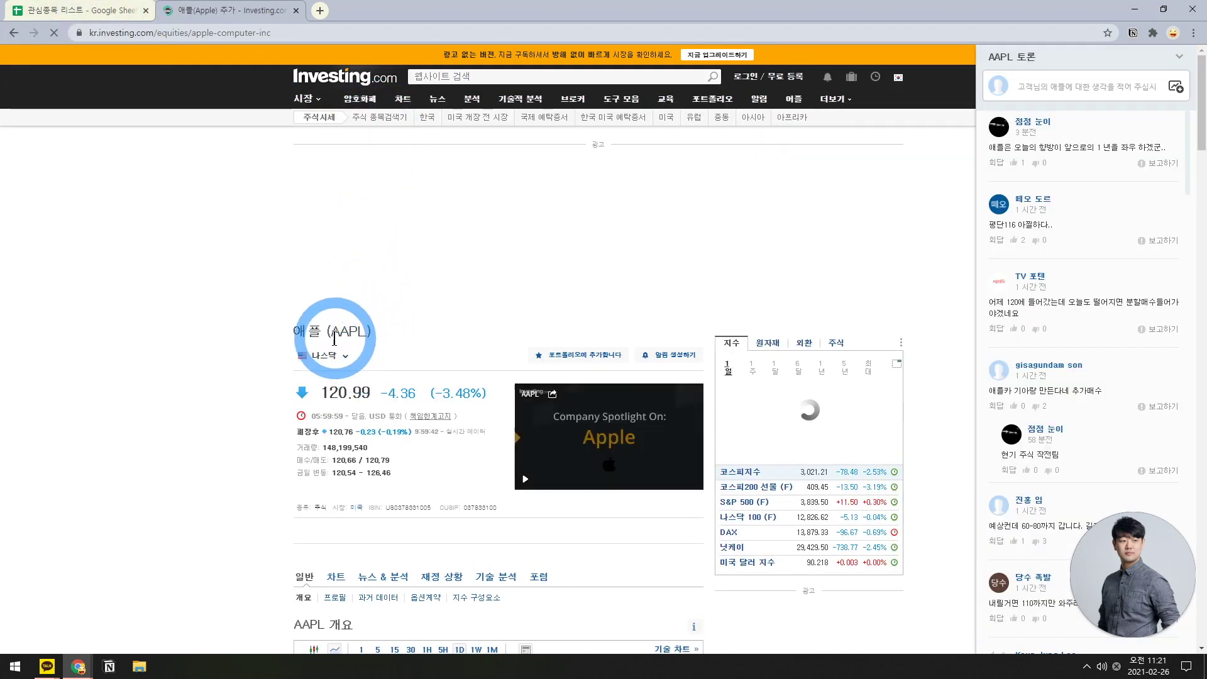
{"action": "double_click", "coordinate": [349, 332]}
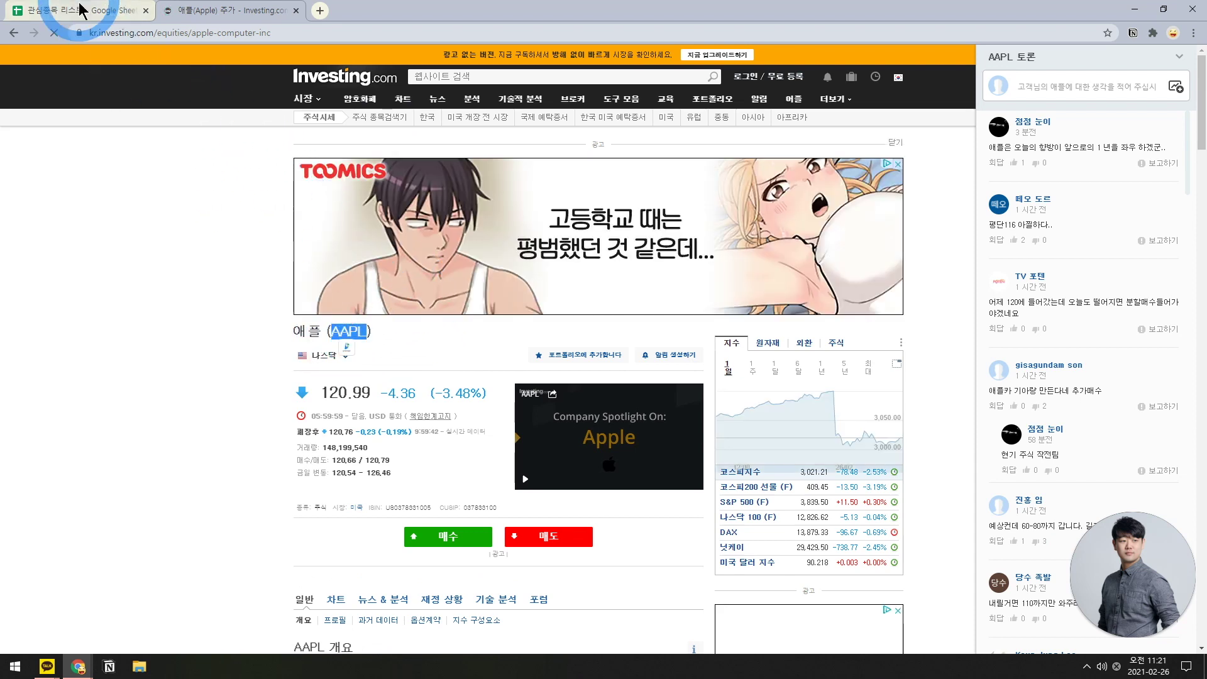
- Replace the 현대모비스 entry in row 13 of the 미국 sheet with the name APPLE and the code AAPL
{"action": "left_click", "coordinate": [72, 11]}
{"action": "left_click", "coordinate": [88, 384]}
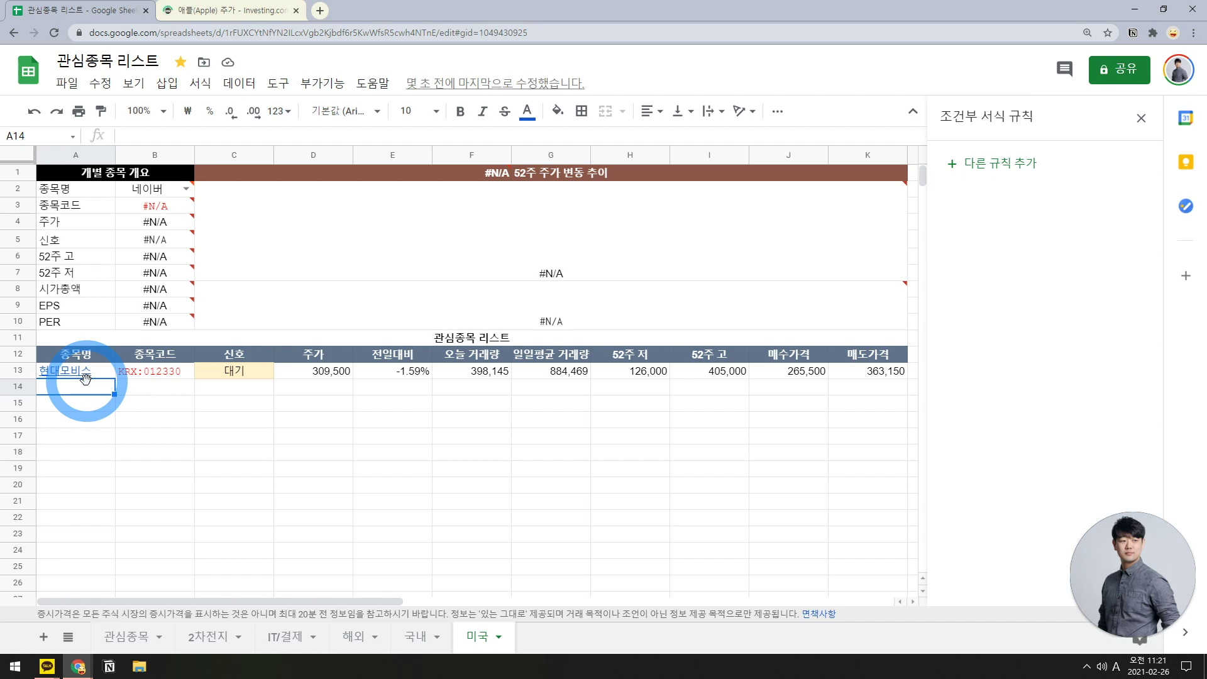
{"action": "left_click", "coordinate": [84, 374]}
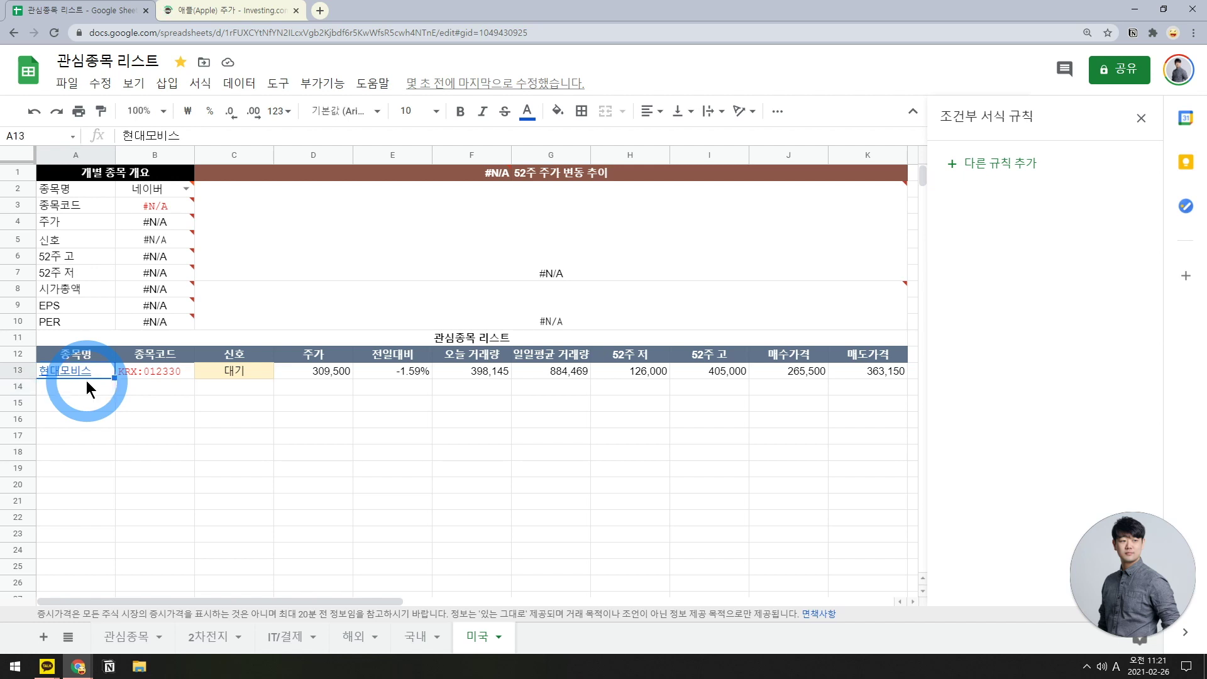
{"action": "key", "text": "Delete"}
{"action": "type", "text": "d"}
{"action": "key", "text": "ctrl+z"}
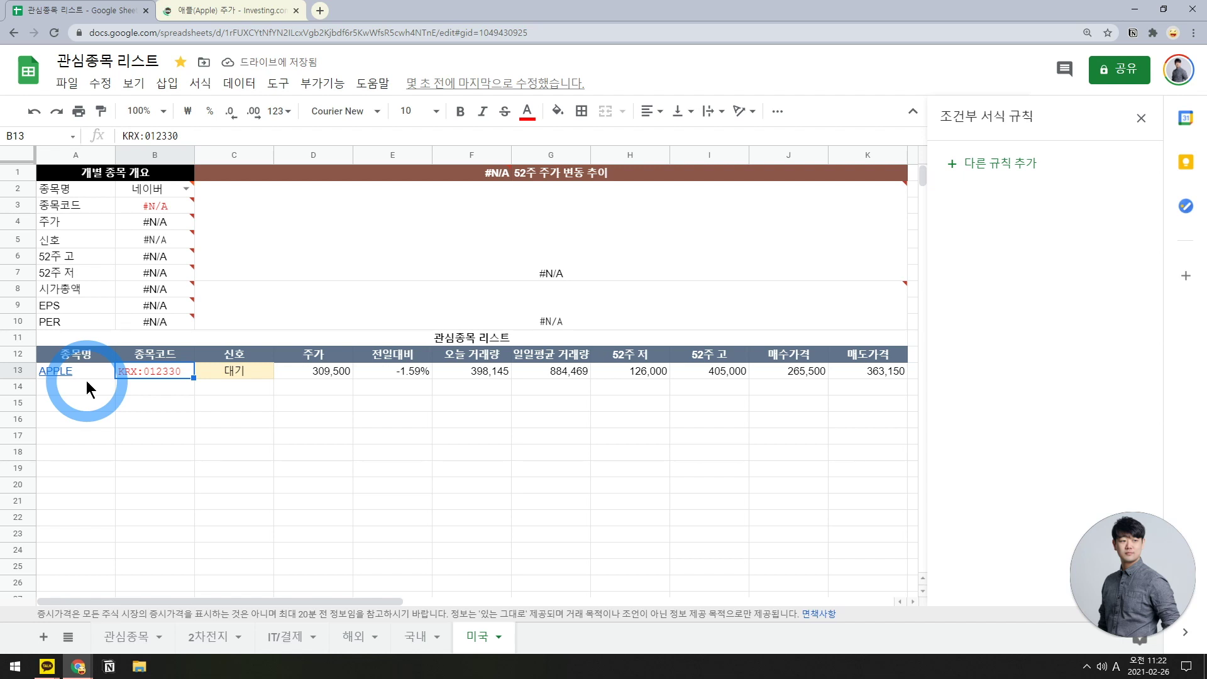
{"action": "type", "text": "aA"}
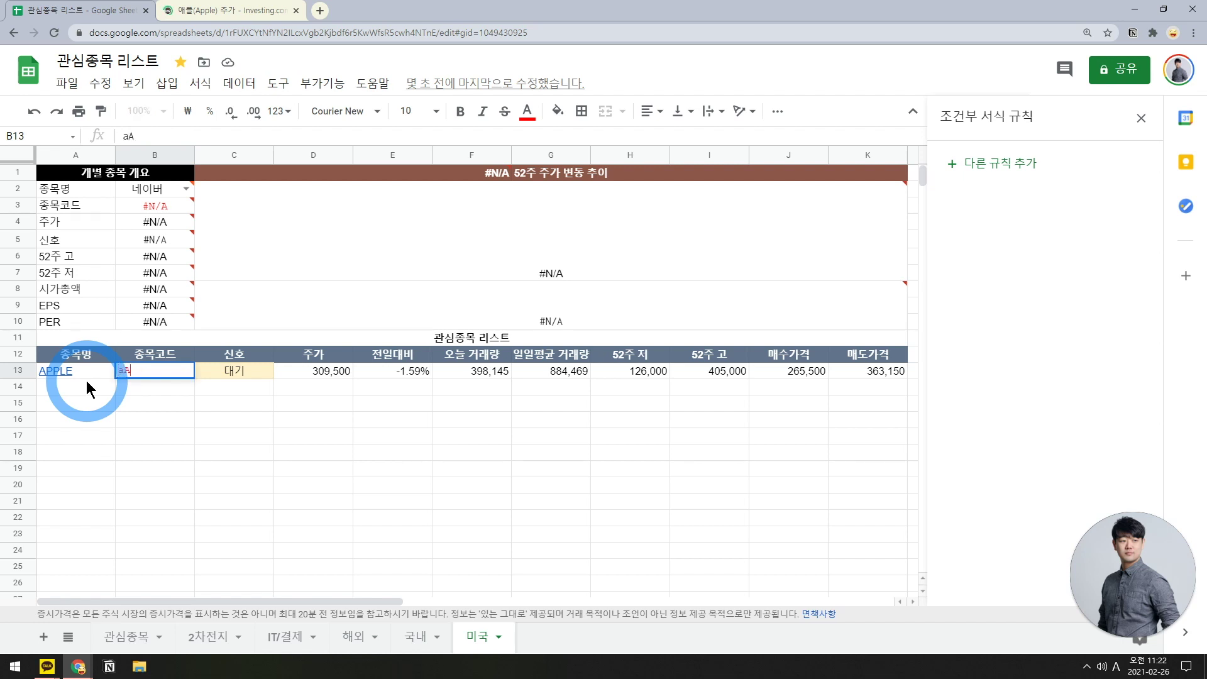
{"action": "type", "text": "PL"}
{"action": "left_click", "coordinate": [86, 381]}
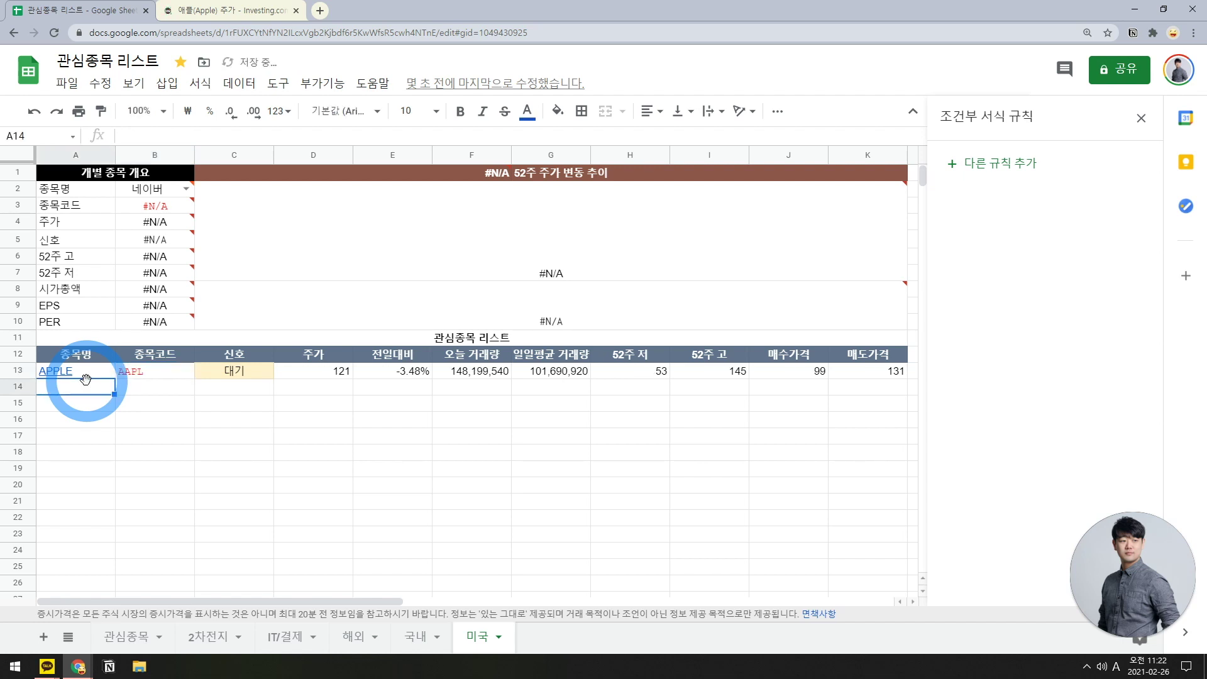
- Examine the formulas and number display of the price cells D13 and H13 through K13 in the APPLE row
{"action": "left_click", "coordinate": [340, 409]}
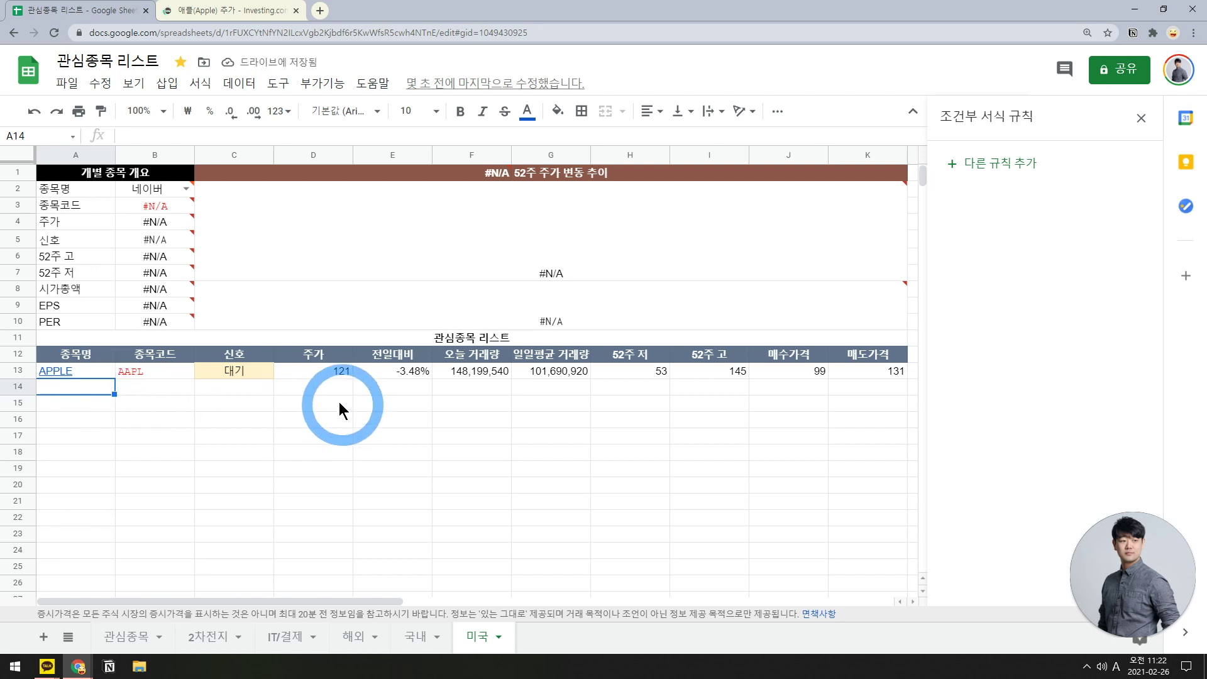
{"action": "left_click", "coordinate": [313, 371]}
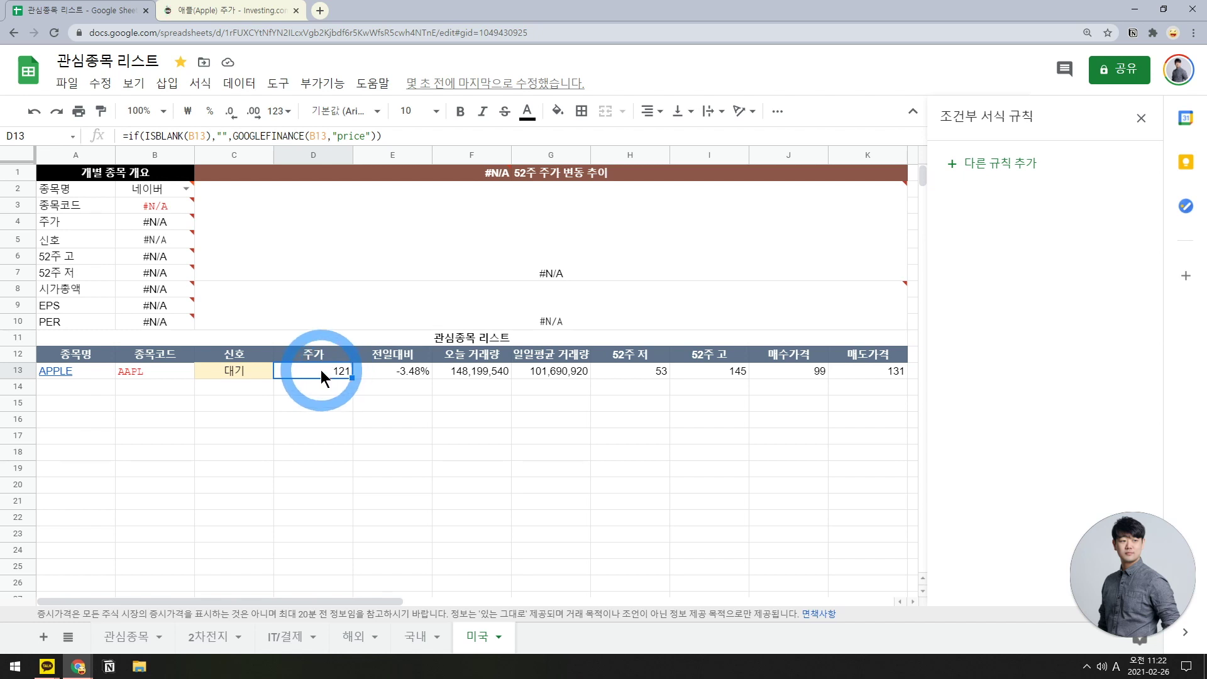
{"action": "left_click", "coordinate": [654, 371]}
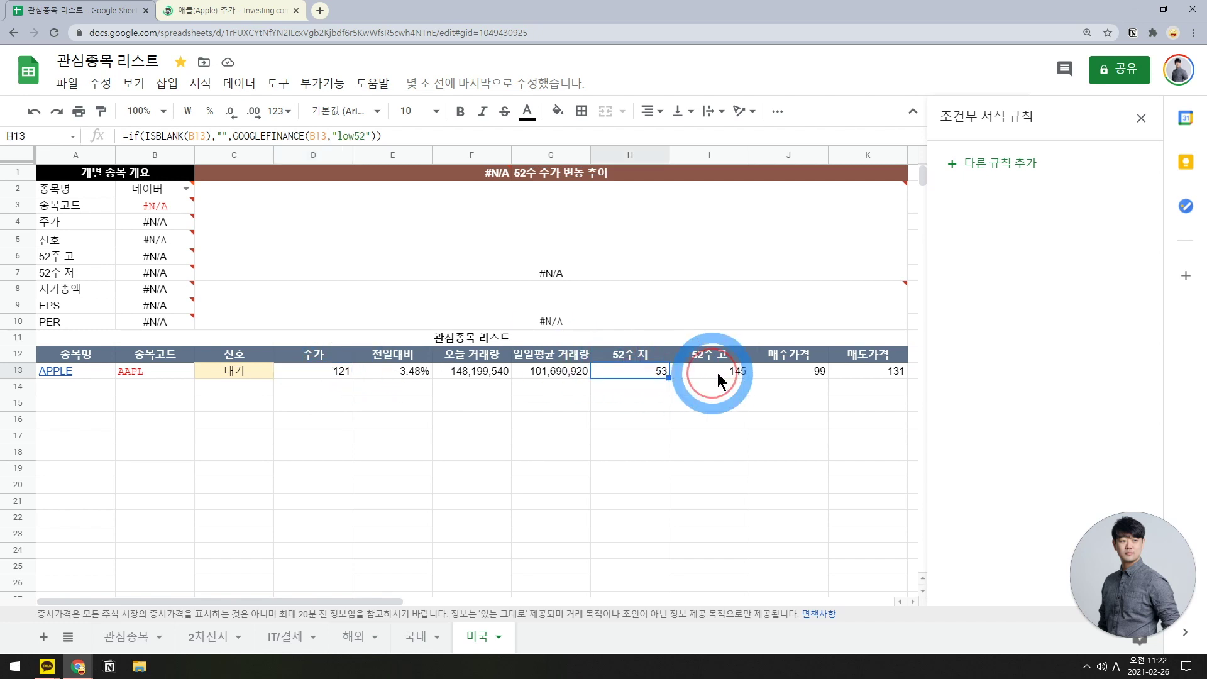
{"action": "left_click", "coordinate": [718, 372]}
{"action": "left_click", "coordinate": [817, 374]}
{"action": "left_click", "coordinate": [867, 374]}
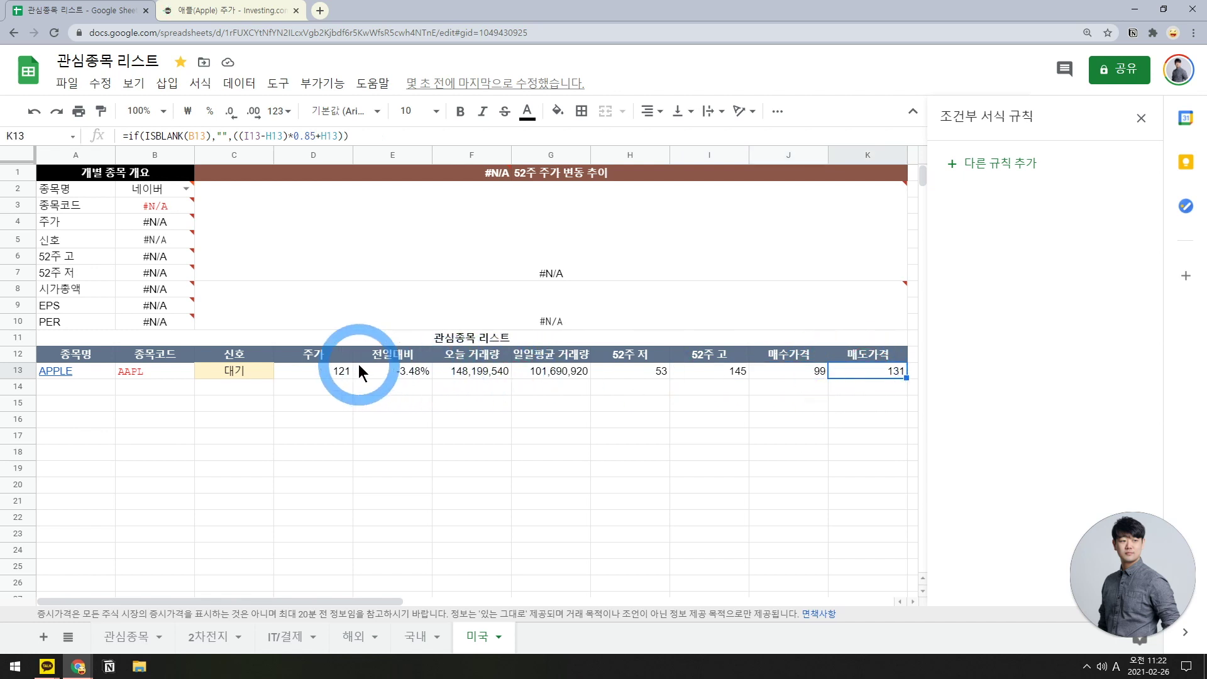
{"action": "left_click", "coordinate": [340, 374]}
{"action": "scroll", "coordinate": [338, 368], "scroll_direction": "down", "scroll_amount": 1}
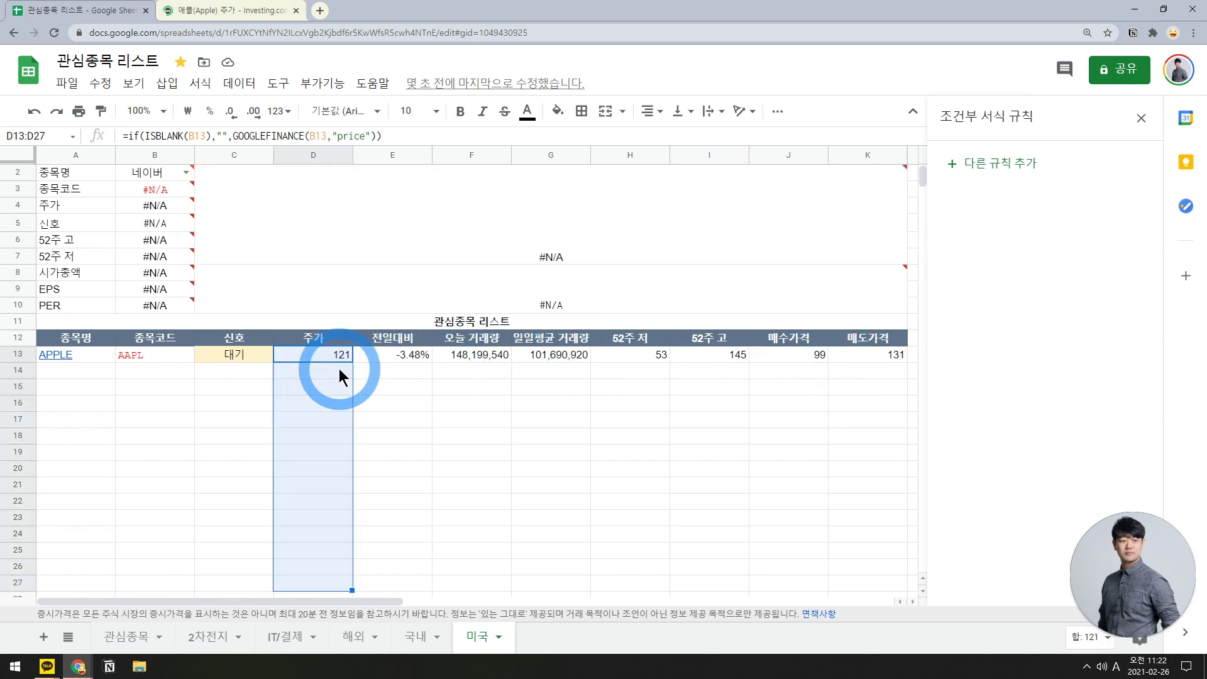
- Format the 52-week low, 52-week high, buy price and sell price columns, H13:K1000, as 미국 달러
{"action": "left_click", "coordinate": [616, 354]}
{"action": "key", "text": "ctrl+shift+Down"}
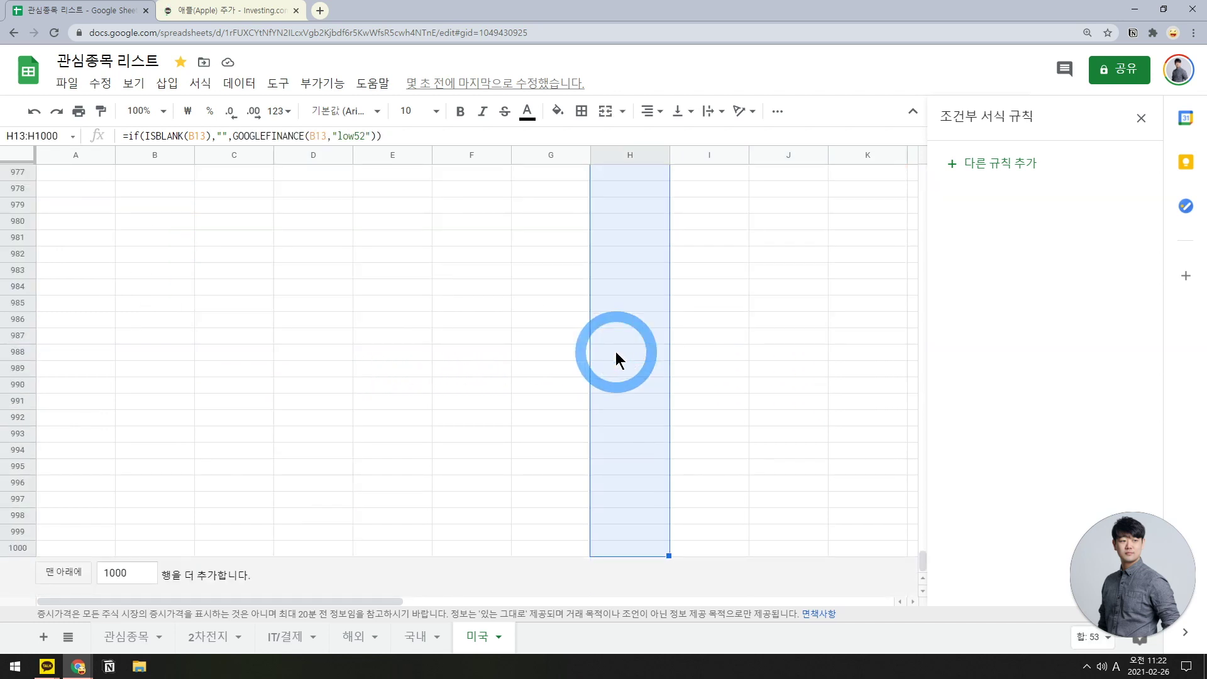
{"action": "key", "text": "shift+Right"}
{"action": "key", "text": "shift+Right"}
{"action": "key", "text": "shift+Right"}
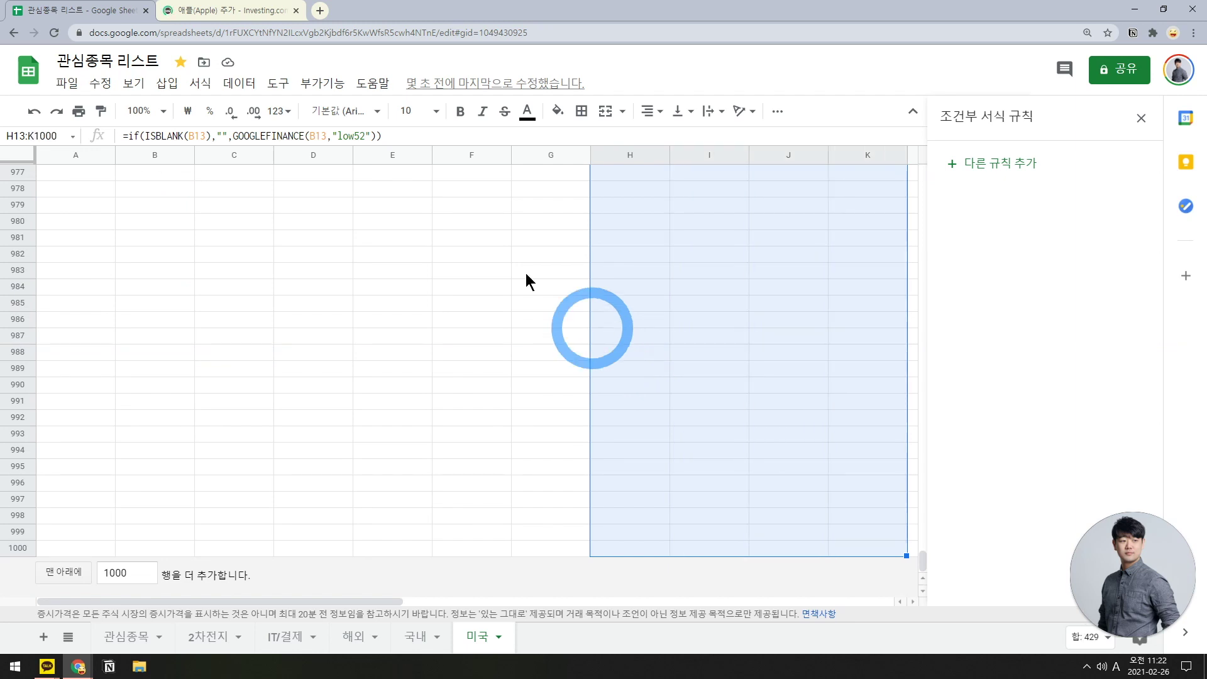
{"action": "left_click", "coordinate": [279, 111]}
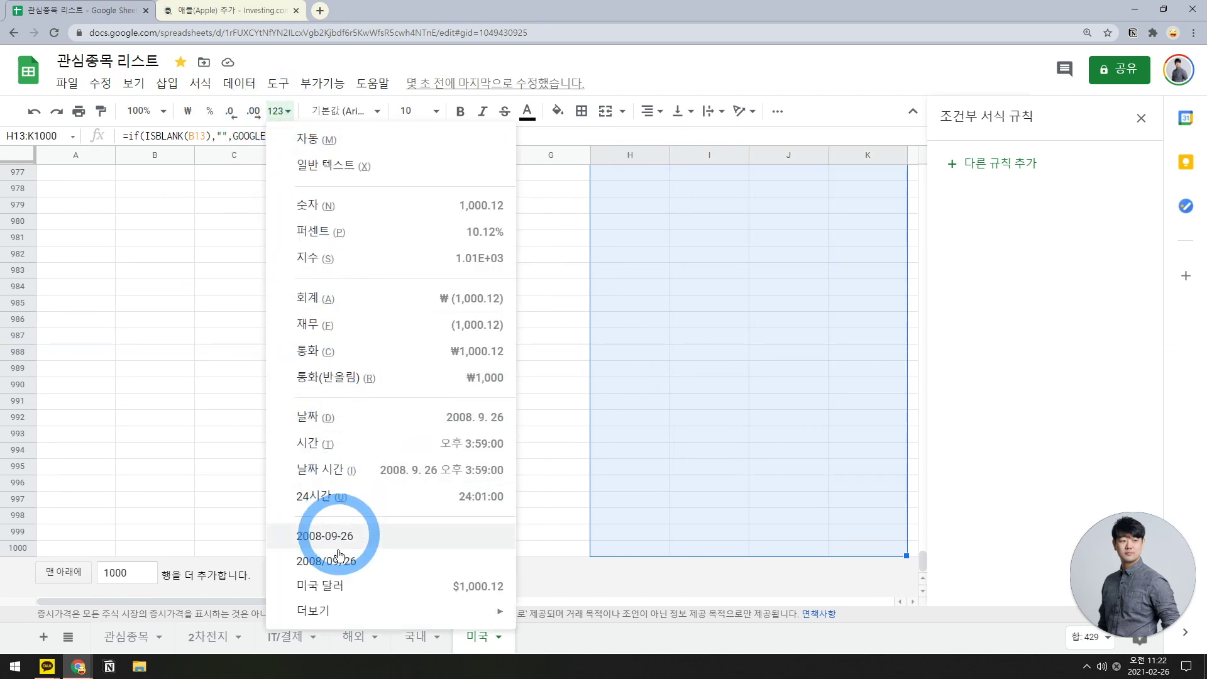
{"action": "left_click", "coordinate": [346, 585]}
{"action": "scroll", "coordinate": [402, 553], "scroll_direction": "up", "scroll_amount": 3}
{"action": "scroll", "coordinate": [429, 545], "scroll_direction": "up", "scroll_amount": 7}
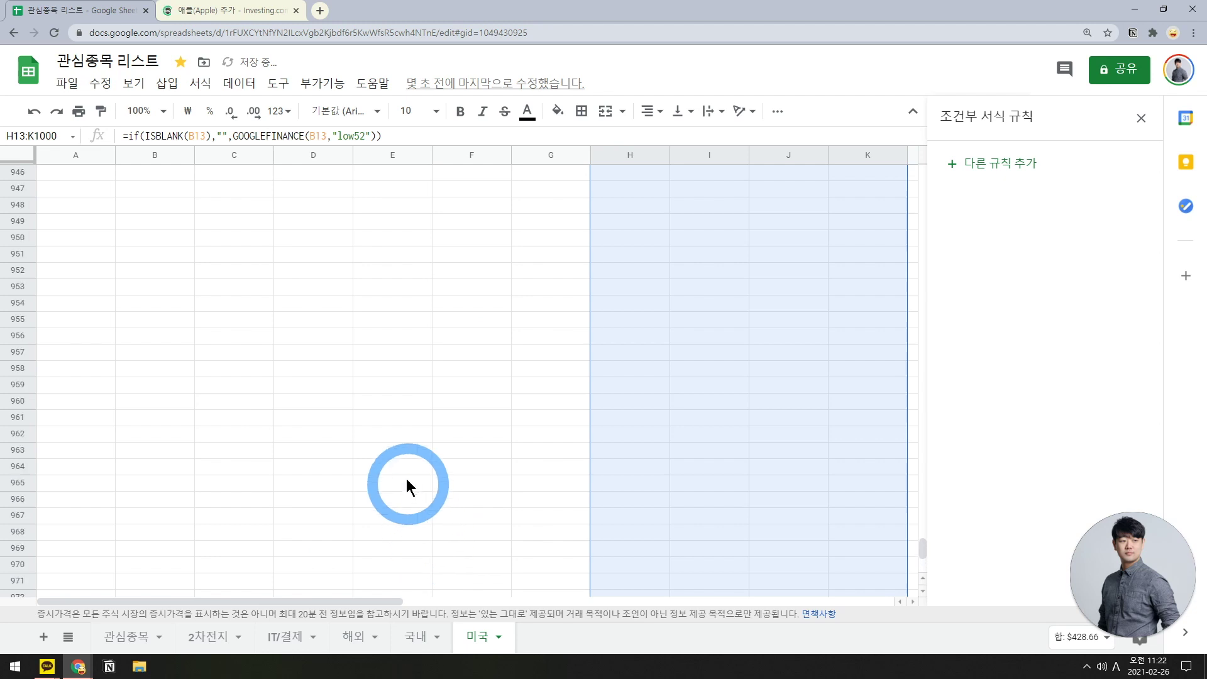
{"action": "key", "text": "ctrl+Up"}
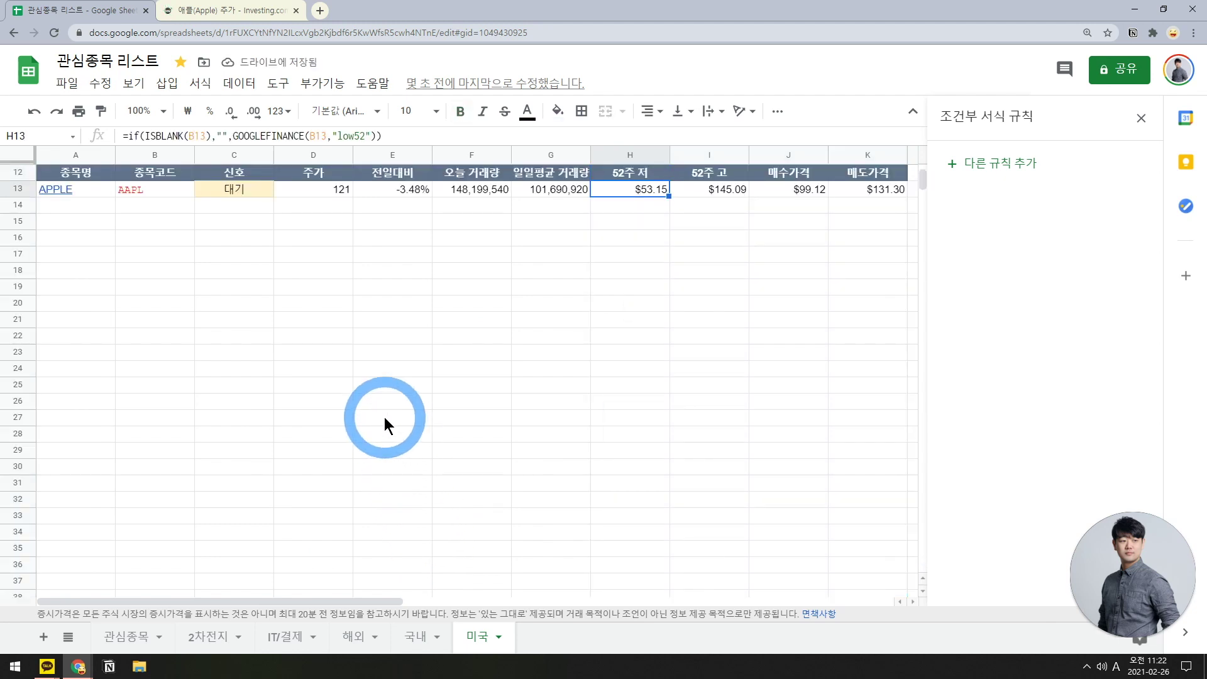
- Format the 주가 column, D13:D1000, as 미국 달러 and return to the list's header row
{"action": "key", "text": "Left"}
{"action": "key", "text": "Left"}
{"action": "key", "text": "Left"}
{"action": "key", "text": "Left"}
{"action": "key", "text": "shift+Down"}
{"action": "key", "text": "shift+Down"}
{"action": "key", "text": "shift+Down"}
{"action": "key", "text": "shift+Down"}
{"action": "key", "text": "shift+Down"}
{"action": "key", "text": "shift+Down"}
{"action": "key", "text": "shift+Down"}
{"action": "key", "text": "shift+Down"}
{"action": "key", "text": "shift+Down"}
{"action": "key", "text": "shift+Down"}
{"action": "key", "text": "shift+Down"}
{"action": "key", "text": "shift+Down"}
{"action": "key", "text": "shift+Down"}
{"action": "key", "text": "shift+Down"}
{"action": "key", "text": "ctrl+shift+Down"}
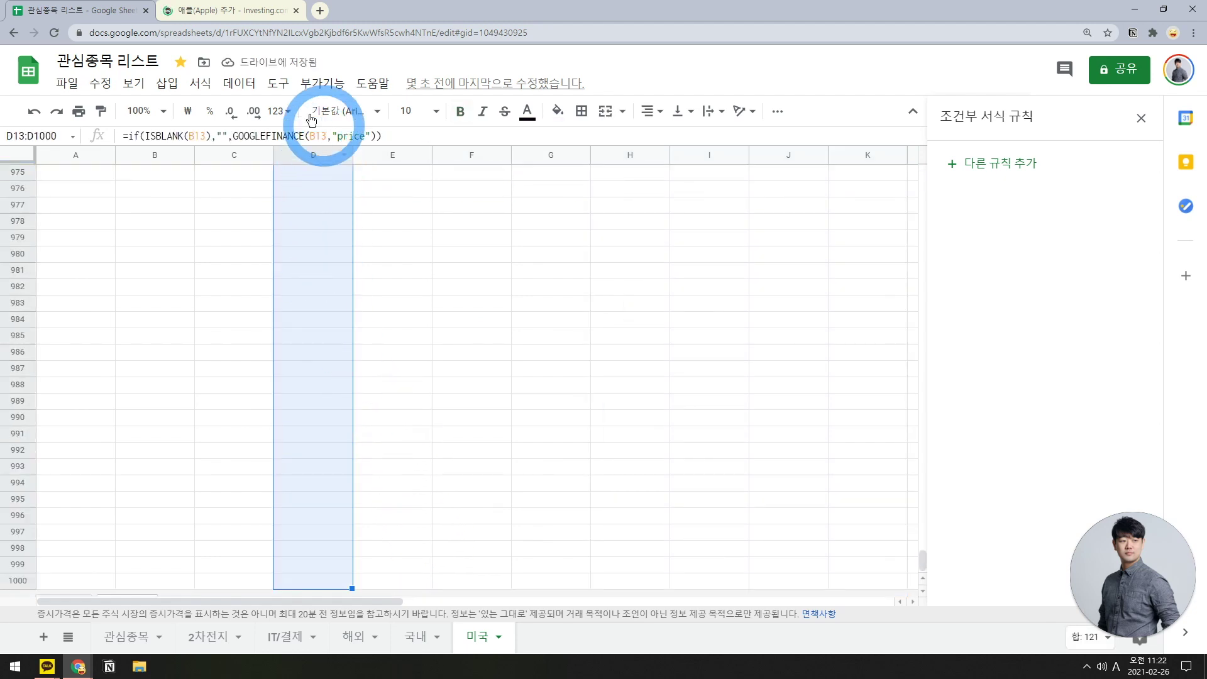
{"action": "left_click", "coordinate": [279, 112]}
{"action": "left_click", "coordinate": [320, 586]}
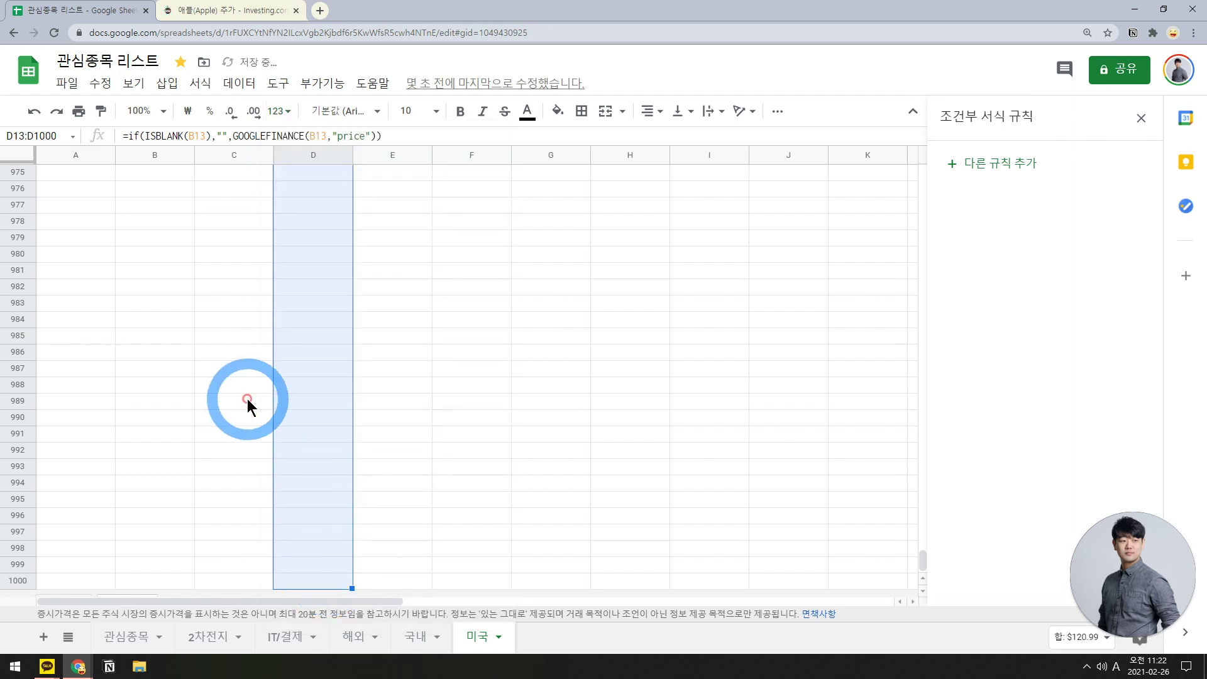
{"action": "left_click", "coordinate": [247, 398]}
{"action": "scroll", "coordinate": [247, 399], "scroll_direction": "down", "scroll_amount": 3}
{"action": "scroll", "coordinate": [247, 399], "scroll_direction": "up", "scroll_amount": 6}
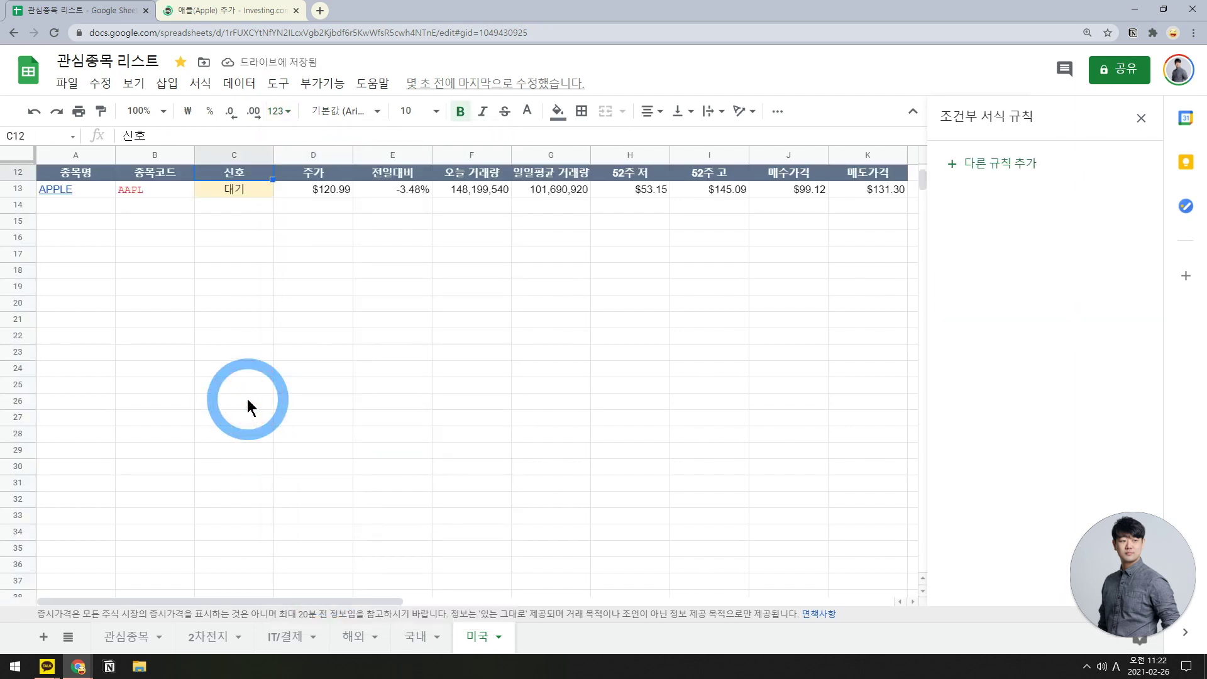
- On Investing.com, open the page for 테슬라 and copy its ticker code TSLA
{"action": "left_click", "coordinate": [146, 286]}
{"action": "left_click", "coordinate": [233, 10]}
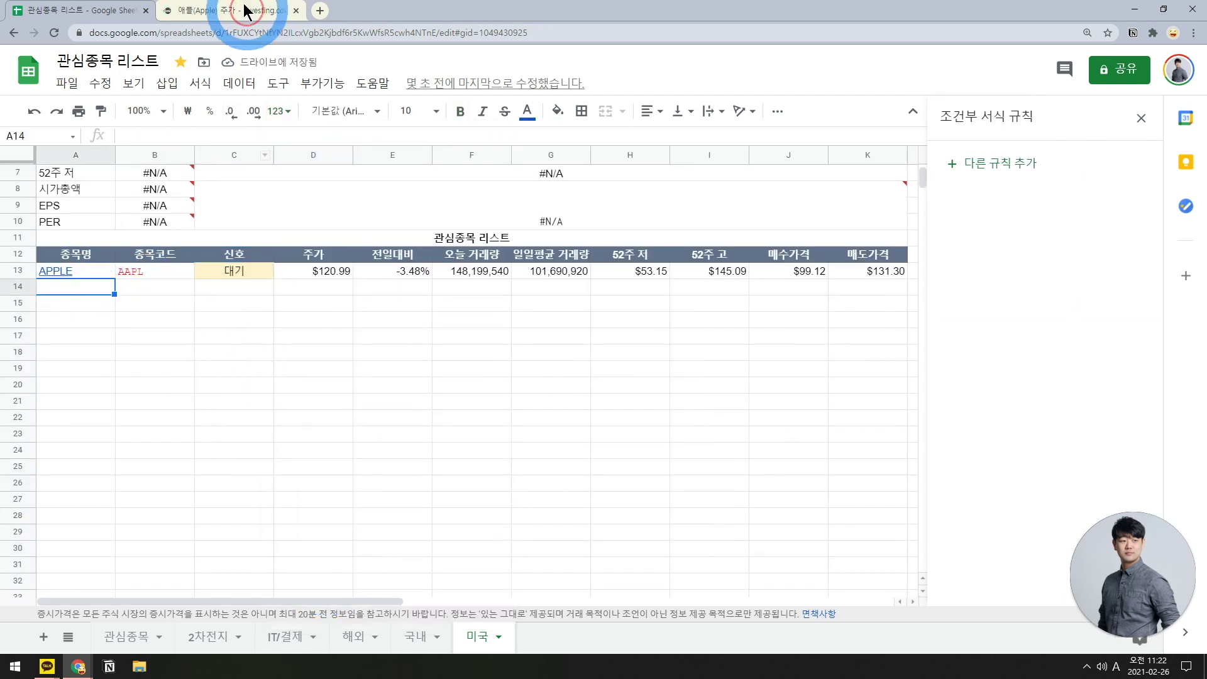
{"action": "left_click", "coordinate": [468, 81]}
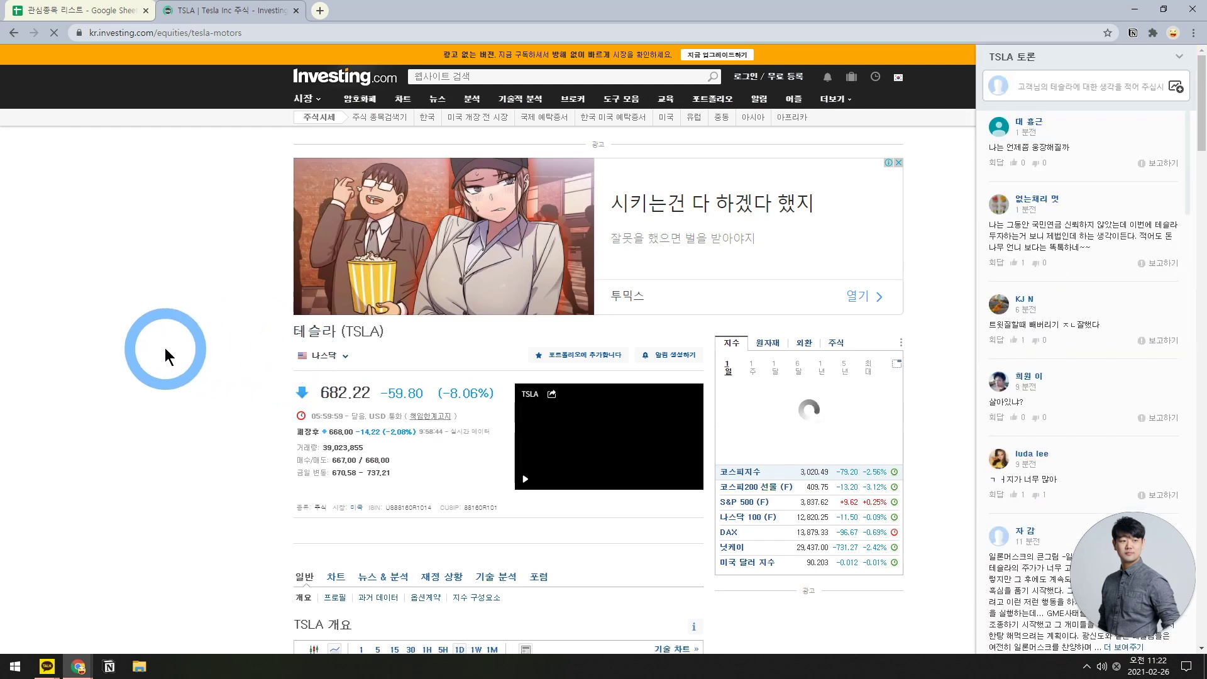
{"action": "scroll", "coordinate": [251, 377], "scroll_direction": "down", "scroll_amount": 1}
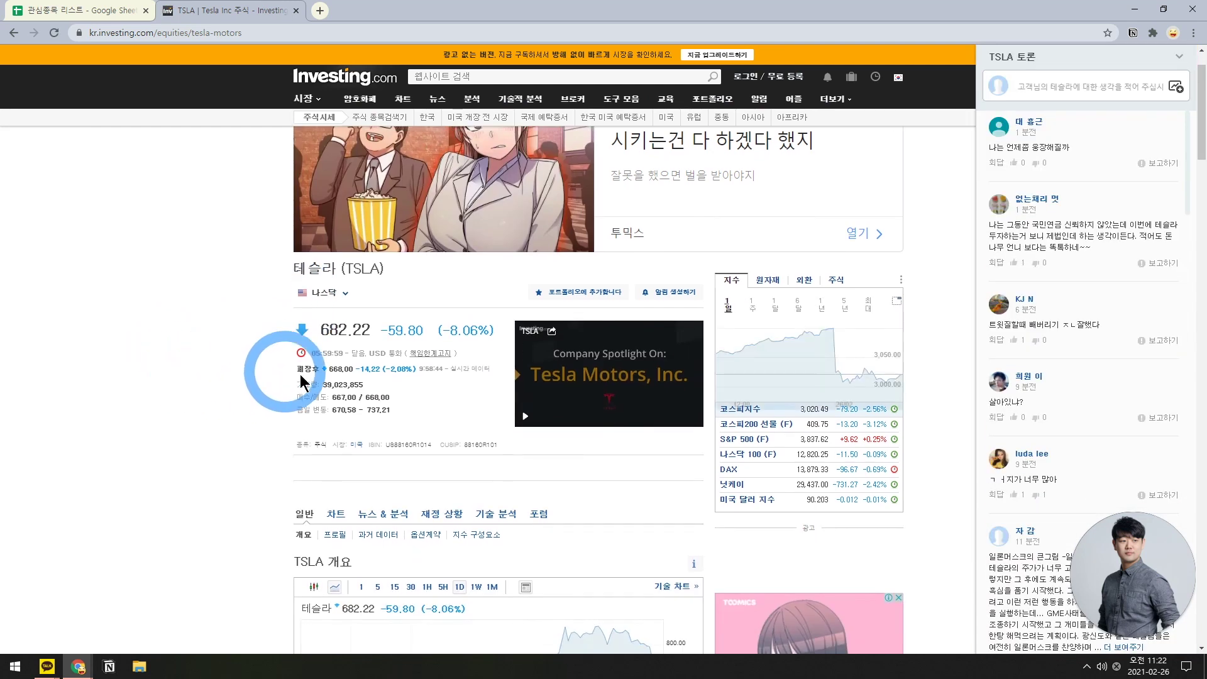
{"action": "scroll", "coordinate": [305, 380], "scroll_direction": "down", "scroll_amount": 2}
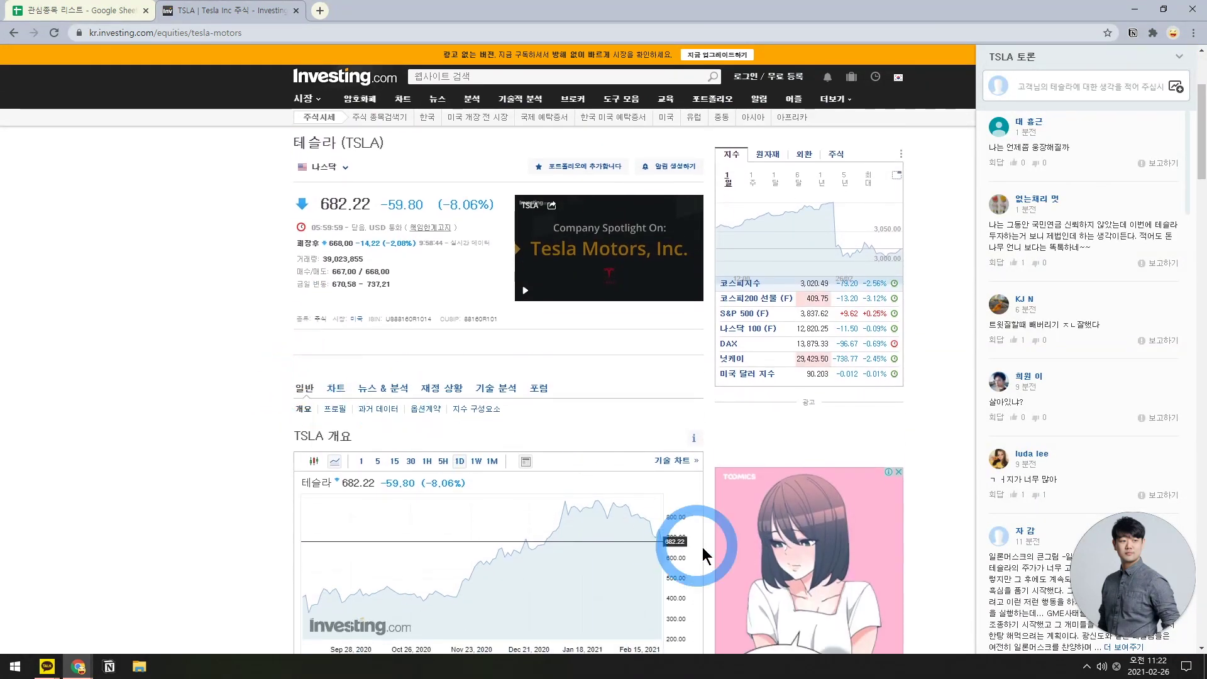
{"action": "scroll", "coordinate": [234, 417], "scroll_direction": "up", "scroll_amount": 2}
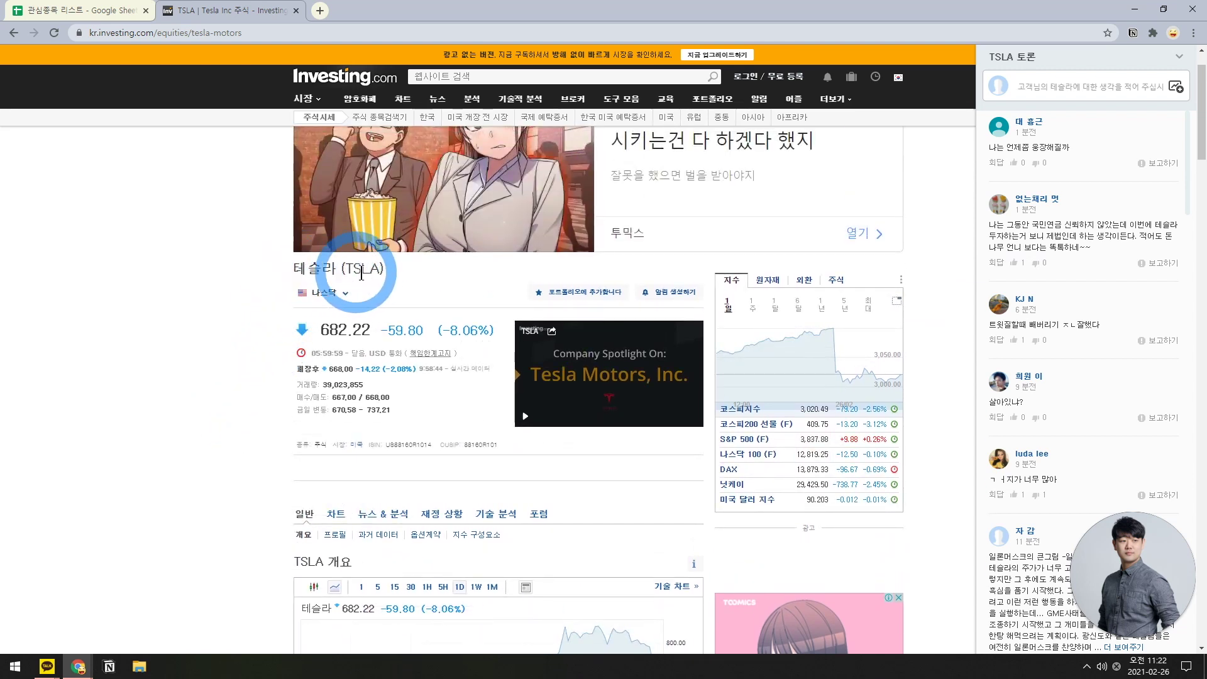
{"action": "left_click_drag", "start_coordinate": [371, 270], "coordinate": [539, 277]}
{"action": "key", "text": "ctrl+c"}
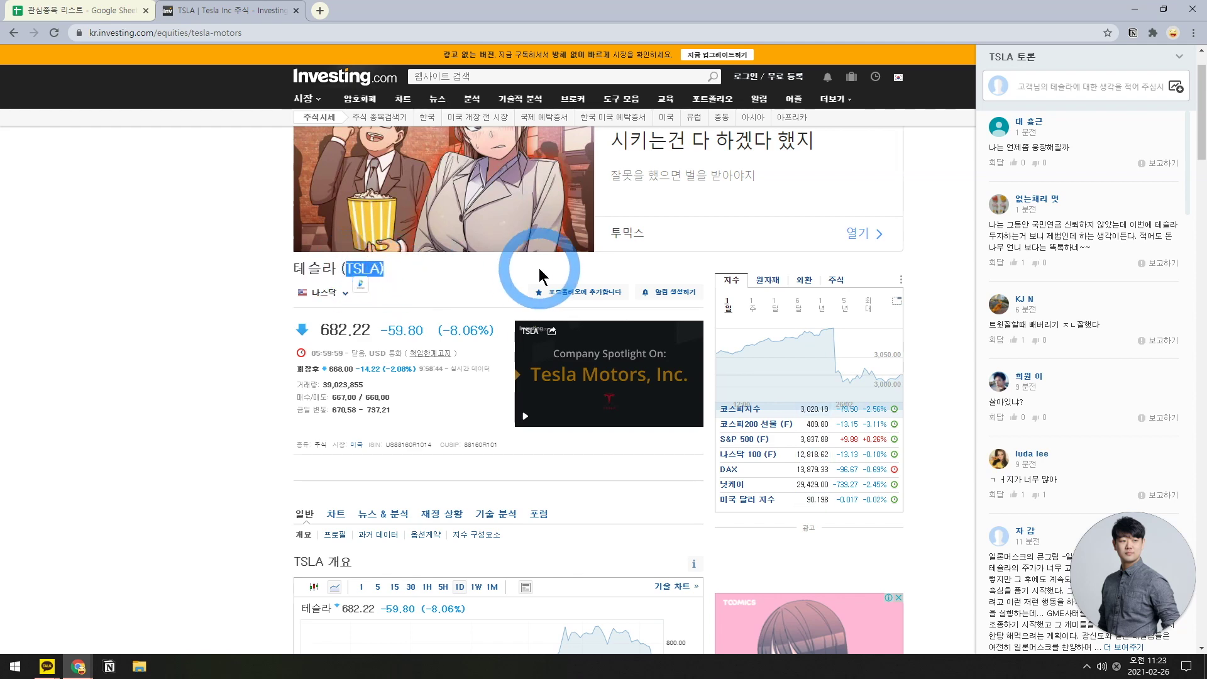
- In row 14 of the 미국 sheet, enter the name TESLA, paste the code TSLA without formatting, and check the price, change and volume cells
{"action": "left_click", "coordinate": [82, 11]}
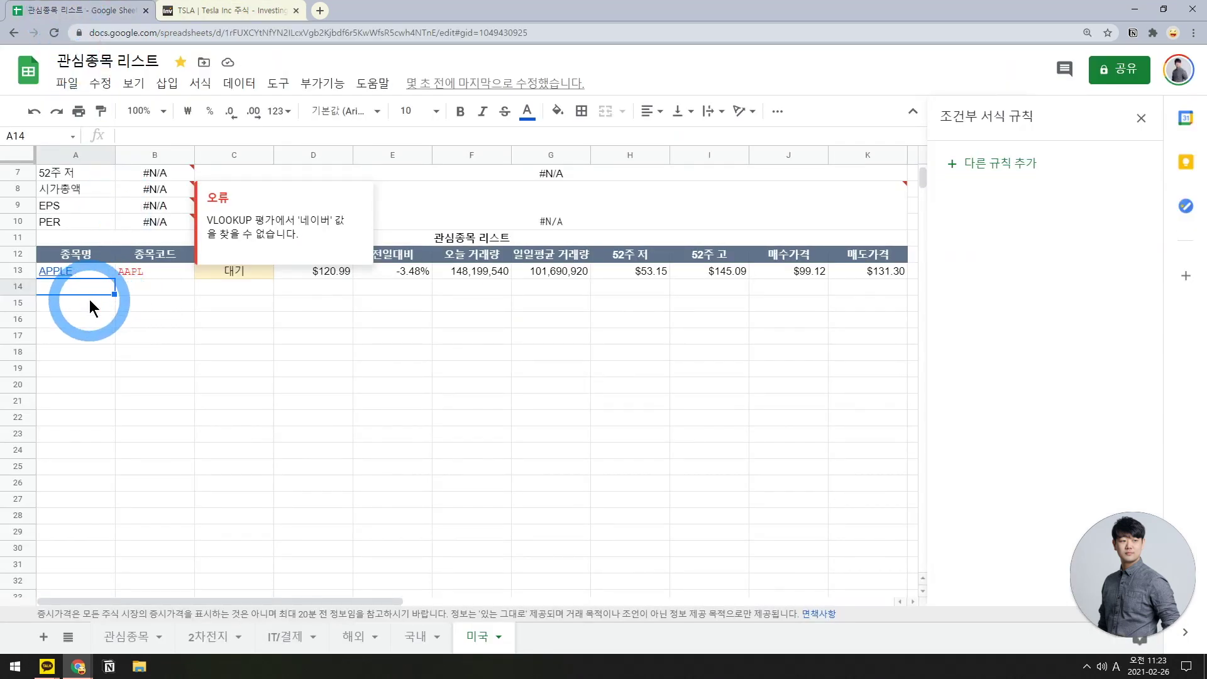
{"action": "type", "text": "TESLA"}
{"action": "key", "text": "Tab"}
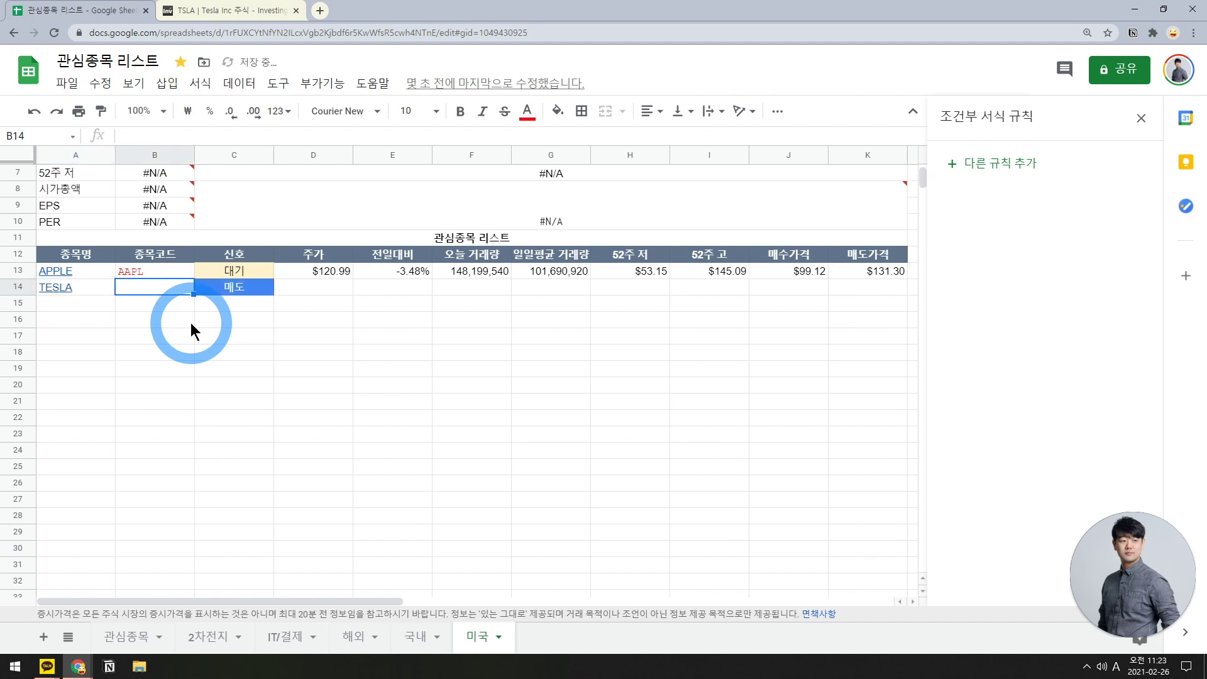
{"action": "key", "text": "ctrl+v"}
{"action": "key", "text": "ctrl+z"}
{"action": "key", "text": "ctrl+shift+v"}
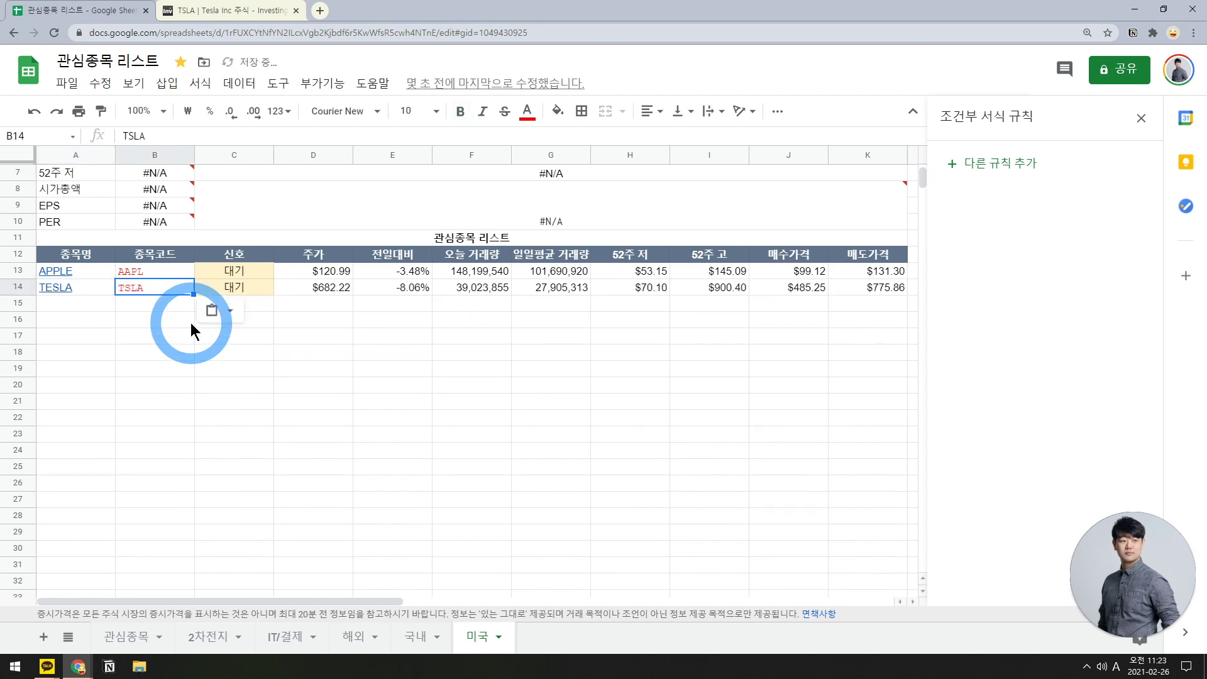
{"action": "left_click", "coordinate": [304, 288]}
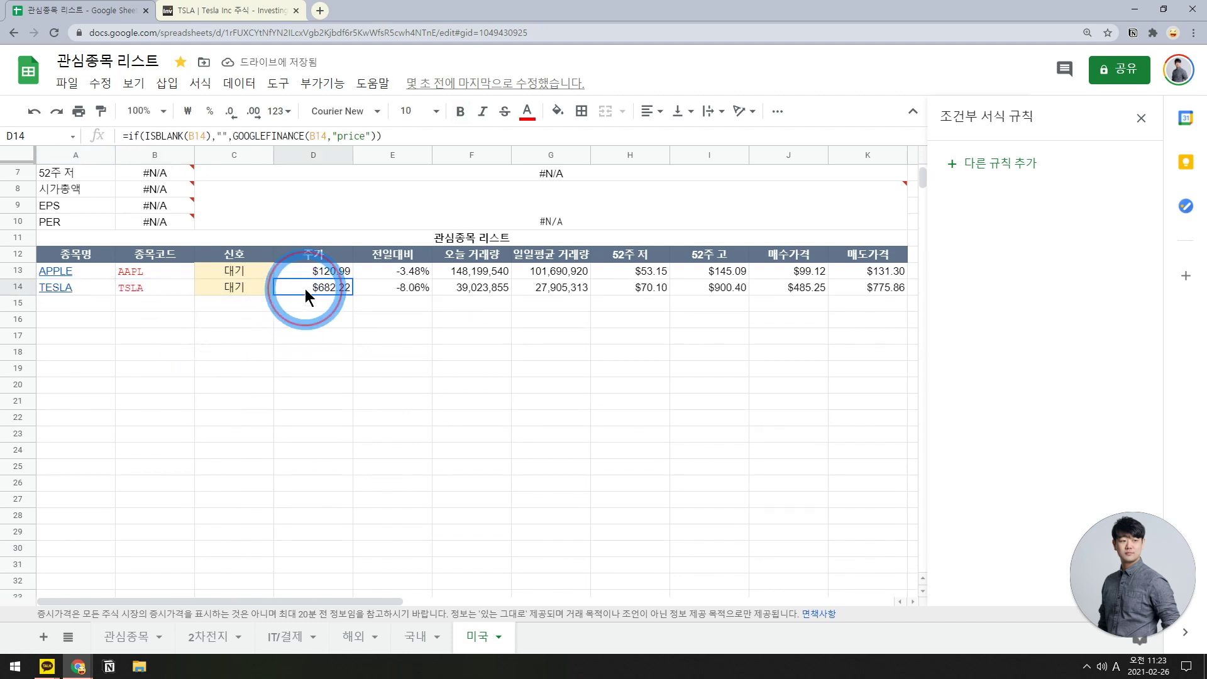
{"action": "left_click", "coordinate": [392, 288]}
{"action": "left_click", "coordinate": [471, 288]}
{"action": "left_click", "coordinate": [551, 288]}
{"action": "scroll", "coordinate": [160, 347], "scroll_direction": "up", "scroll_amount": 1}
{"action": "scroll", "coordinate": [160, 347], "scroll_direction": "up", "scroll_amount": 2}
- Look up 아마존닷컴 on Investing.com and add it to row 15 with the name AMAZON and the code AMZN
{"action": "left_click", "coordinate": [236, 11]}
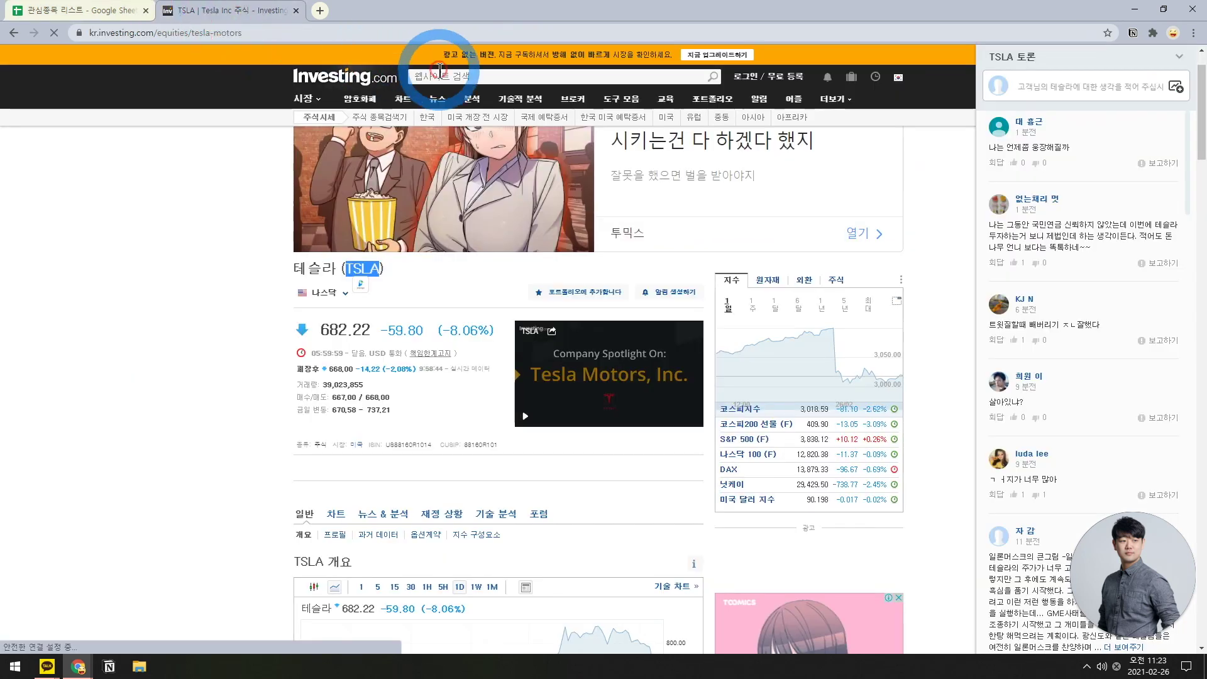
{"action": "left_click", "coordinate": [440, 76]}
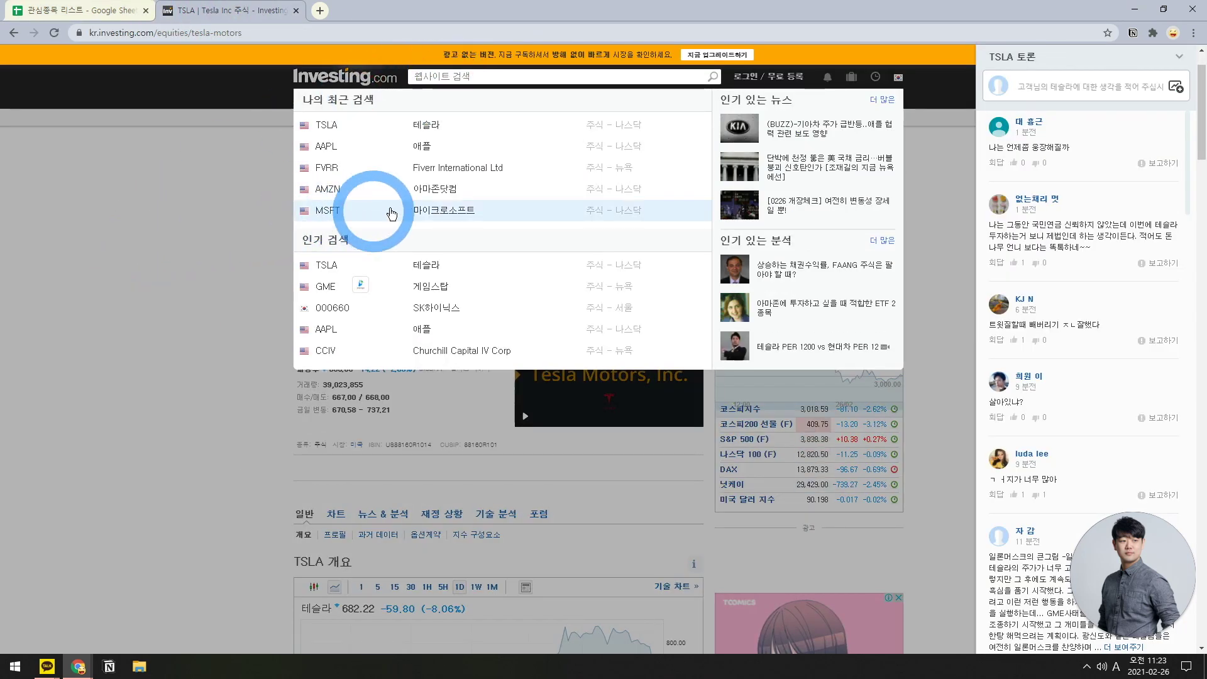
{"action": "left_click", "coordinate": [443, 196]}
{"action": "left_click", "coordinate": [96, 16]}
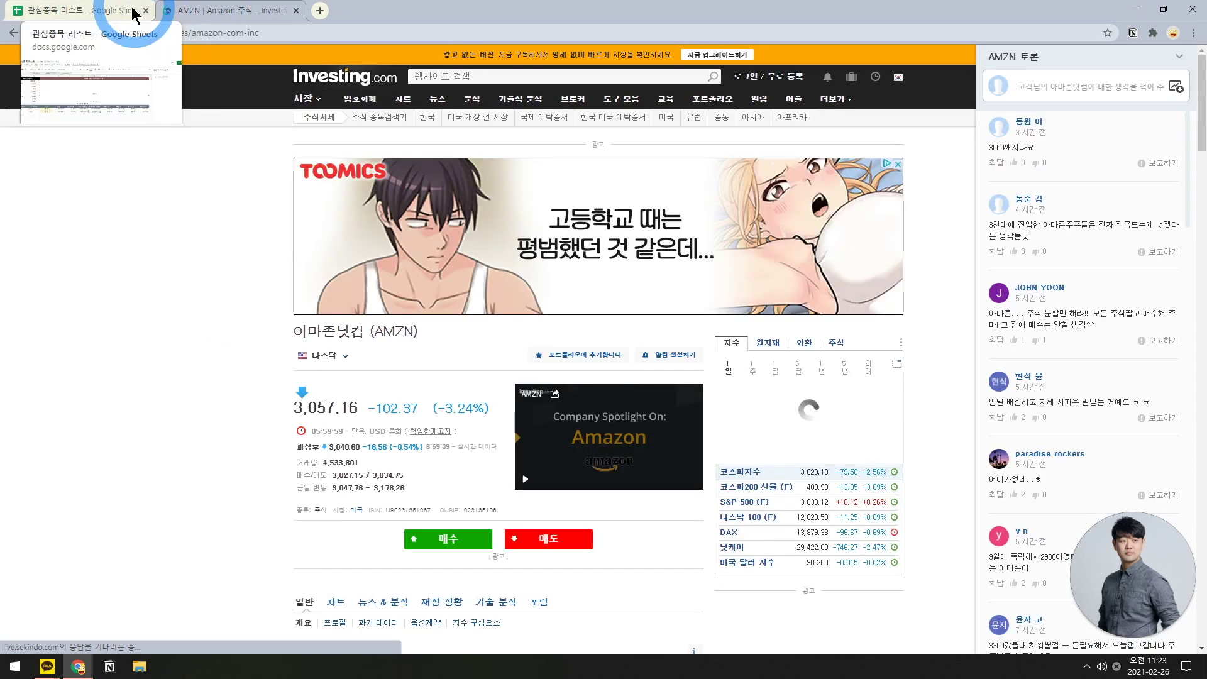
{"action": "left_click", "coordinate": [134, 13]}
{"action": "left_click", "coordinate": [107, 409]}
{"action": "type", "text": "d"}
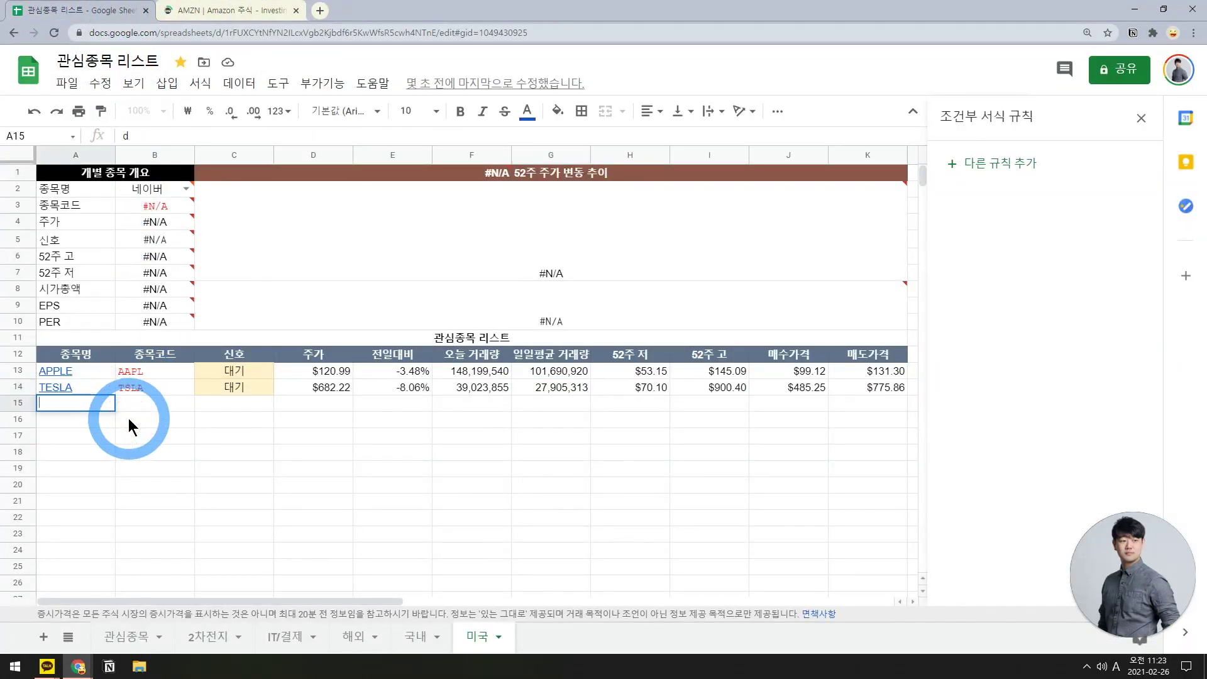
{"action": "type", "text": "AMAZON"}
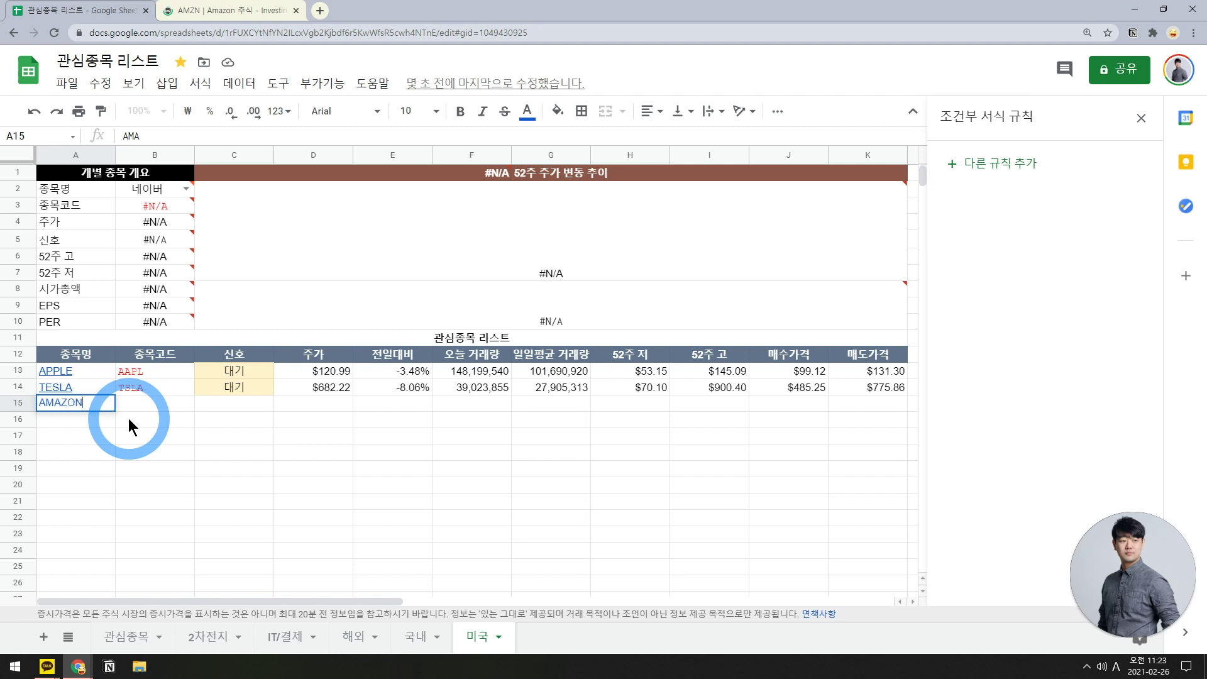
{"action": "key", "text": "Tab"}
{"action": "type", "text": "z"}
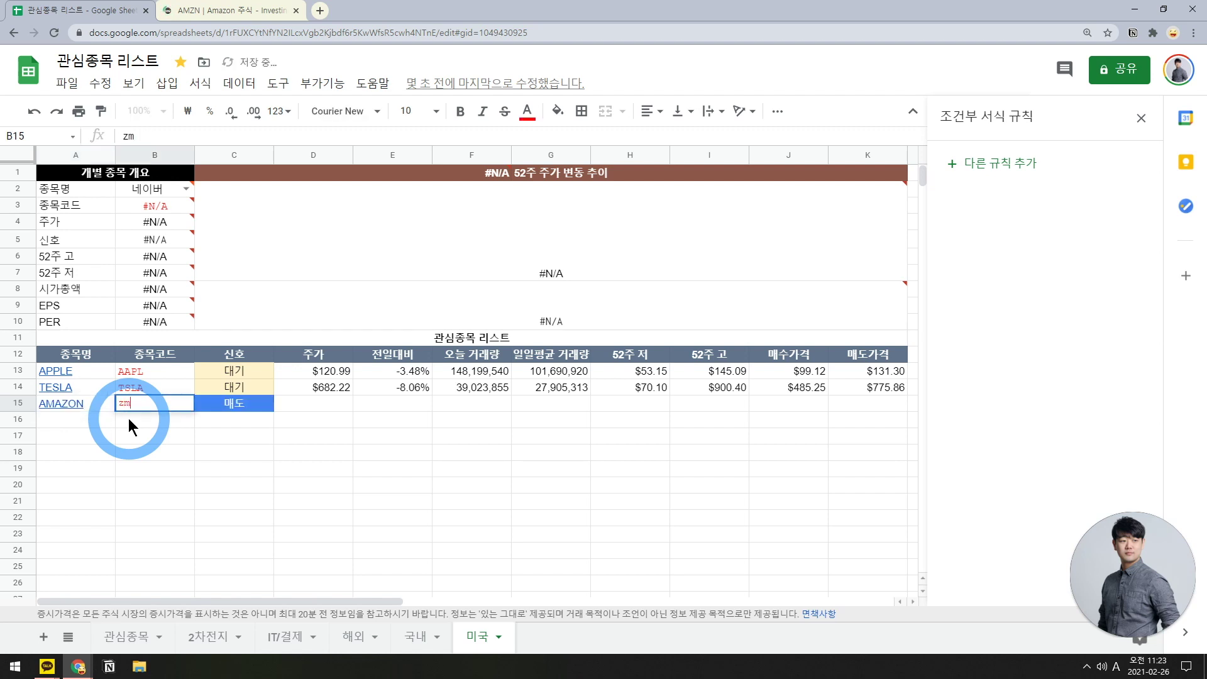
{"action": "type", "text": "MZN"}
{"action": "key", "text": "Tab"}
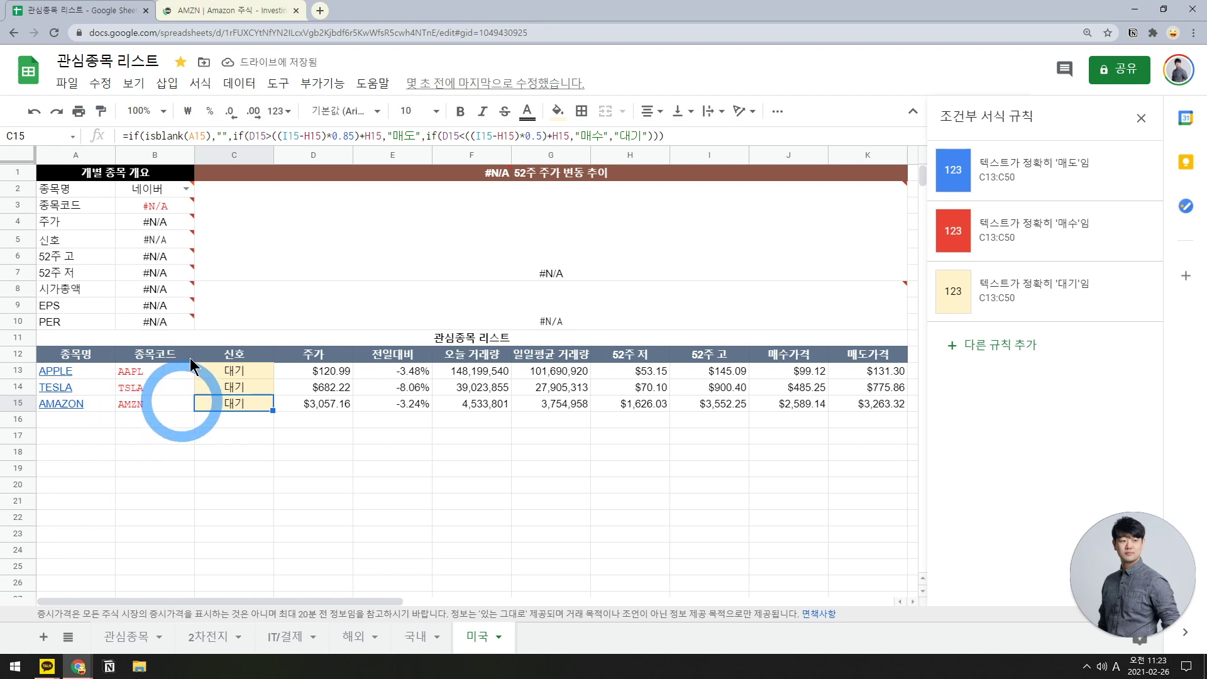
- Look up 마이크로소프트 on Investing.com and add it to row 16 with the name Microsoft and the code MSFT
{"action": "left_click", "coordinate": [236, 11]}
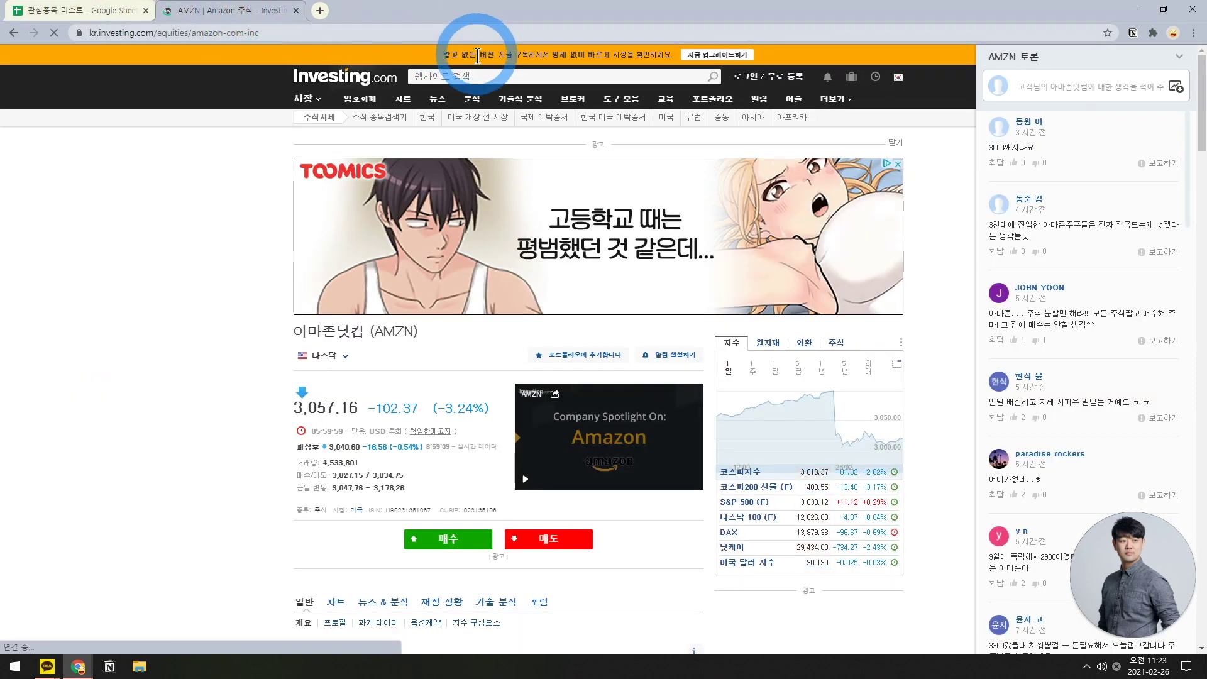
{"action": "left_click", "coordinate": [487, 75]}
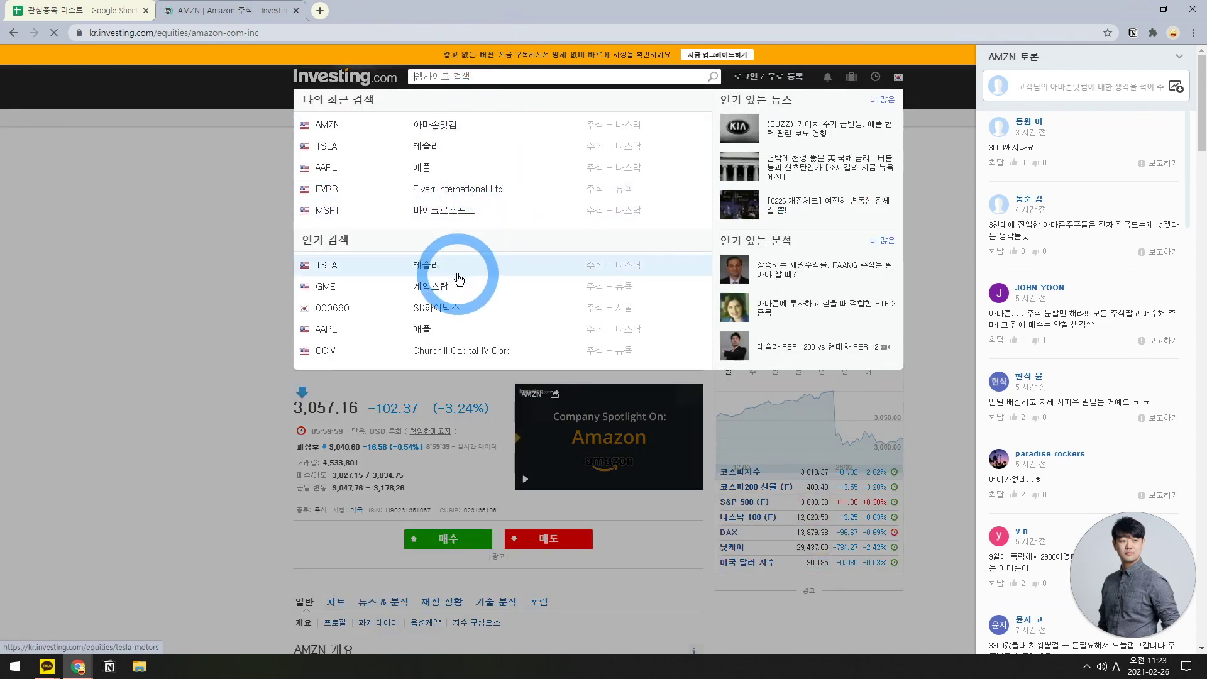
{"action": "left_click", "coordinate": [475, 231]}
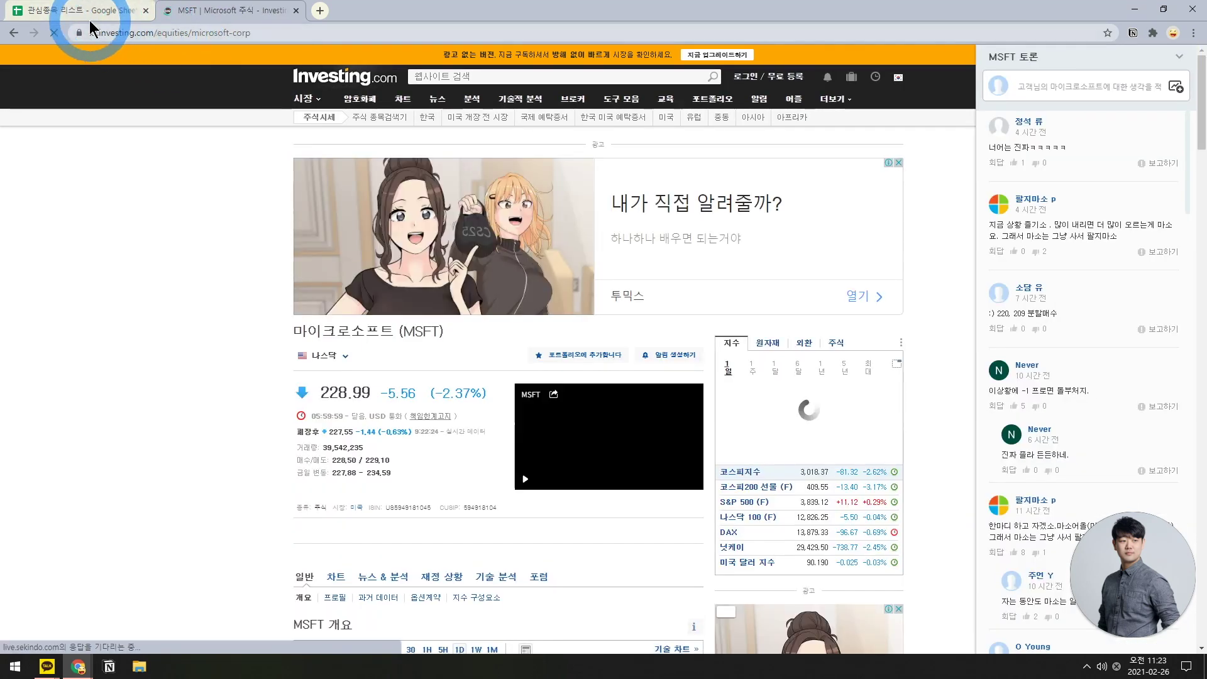
{"action": "left_click", "coordinate": [89, 20]}
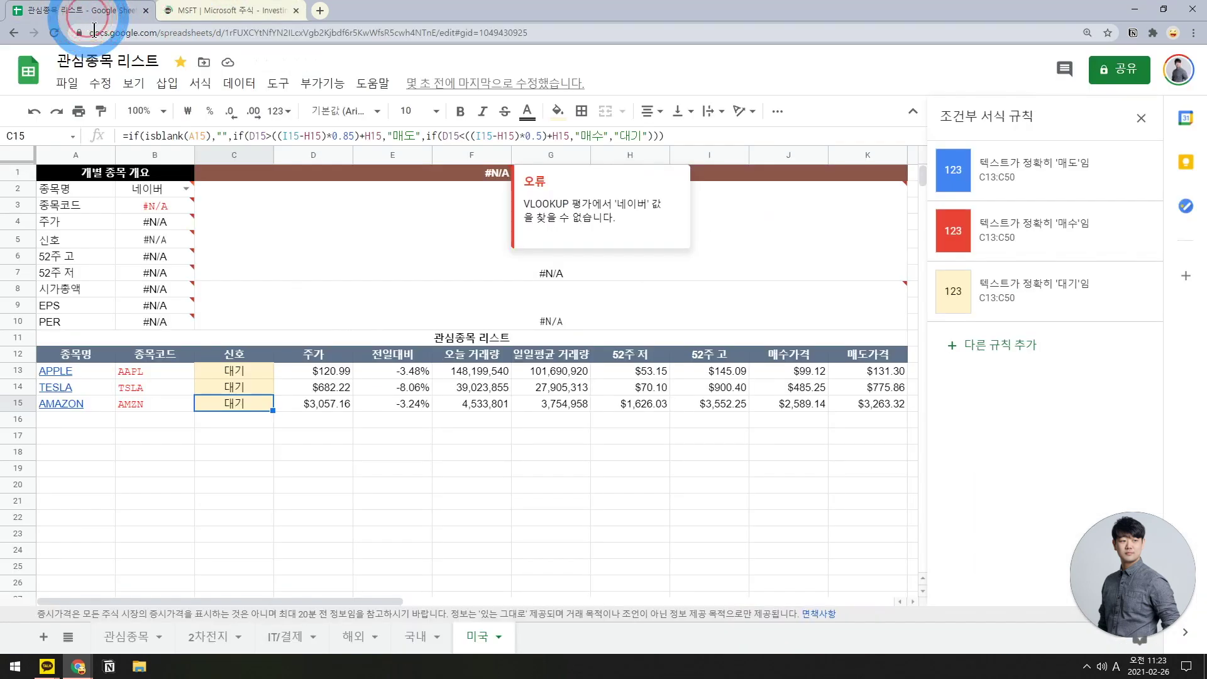
{"action": "left_click", "coordinate": [73, 416]}
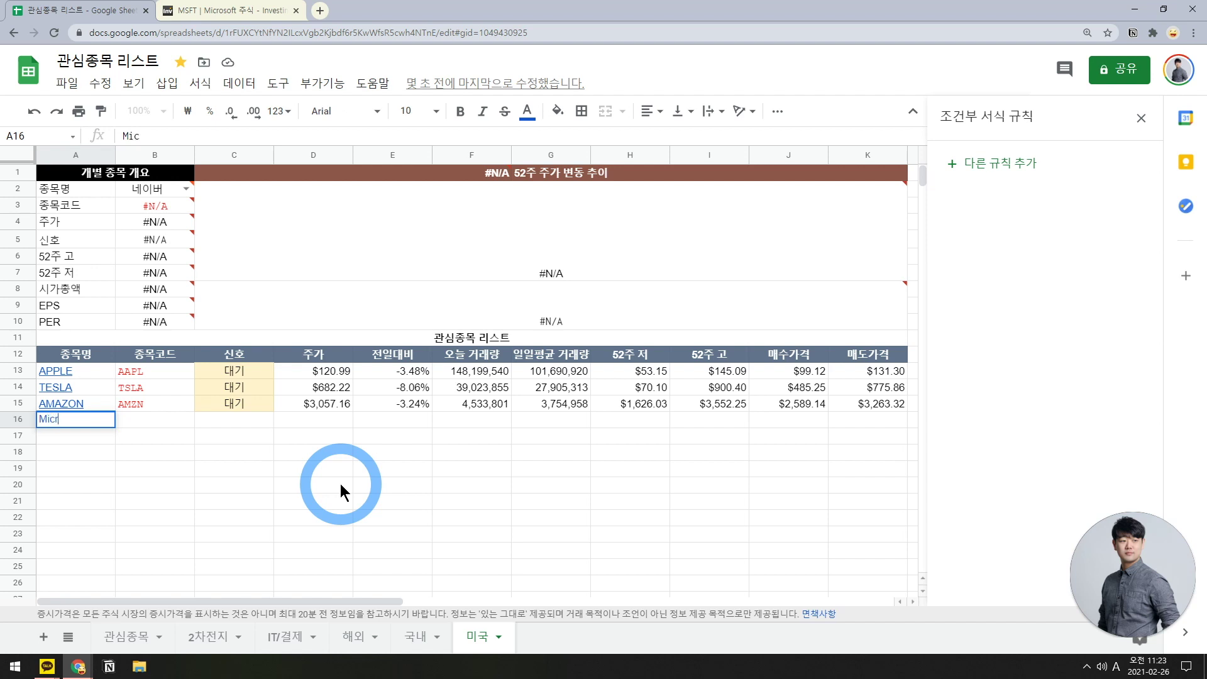
{"action": "type", "text": "Microsoft"}
{"action": "key", "text": "Tab"}
{"action": "type", "text": "M"}
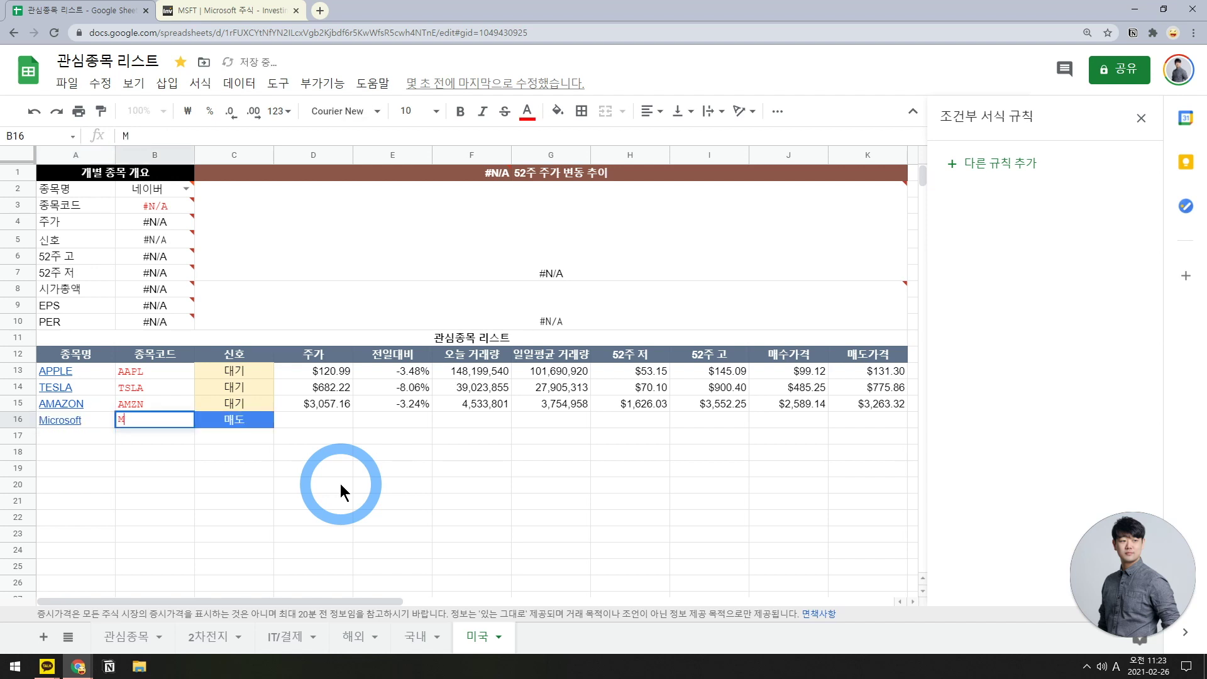
{"action": "type", "text": "SFT"}
{"action": "key", "text": "Return"}
- Find 게임스탑 among the popular searches on Investing.com and enter GAMESTOP as the stock name in A17
{"action": "left_click", "coordinate": [264, 11]}
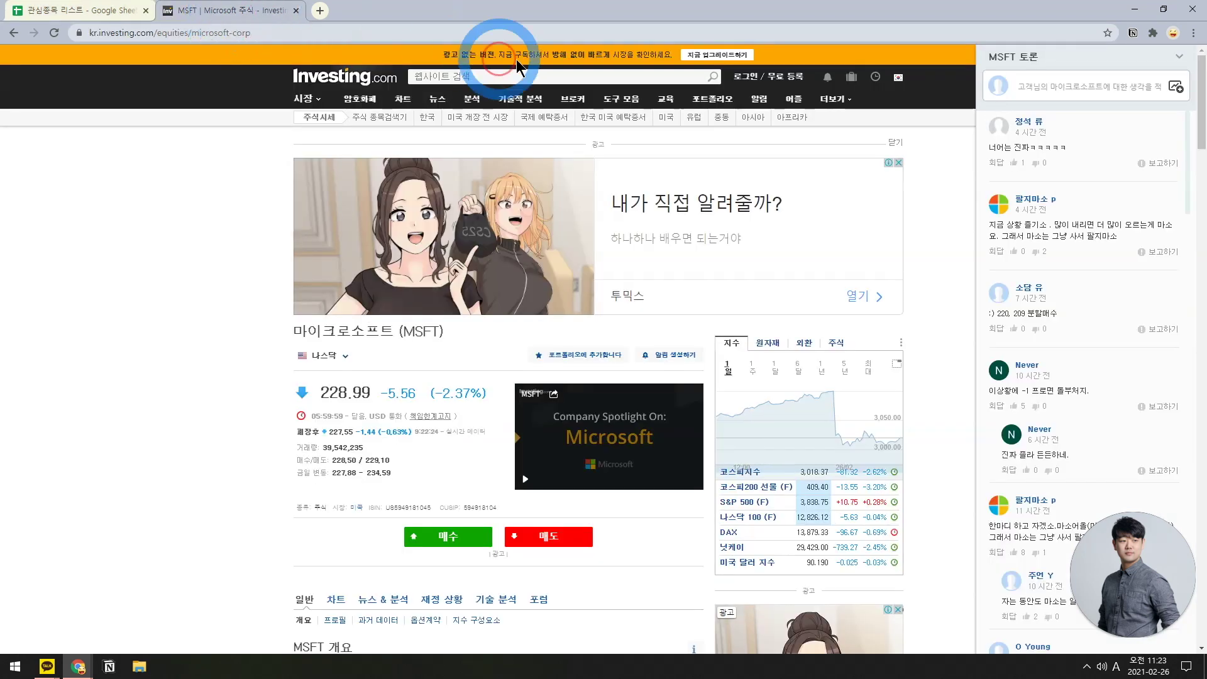
{"action": "left_click", "coordinate": [500, 76]}
{"action": "left_click", "coordinate": [427, 291]}
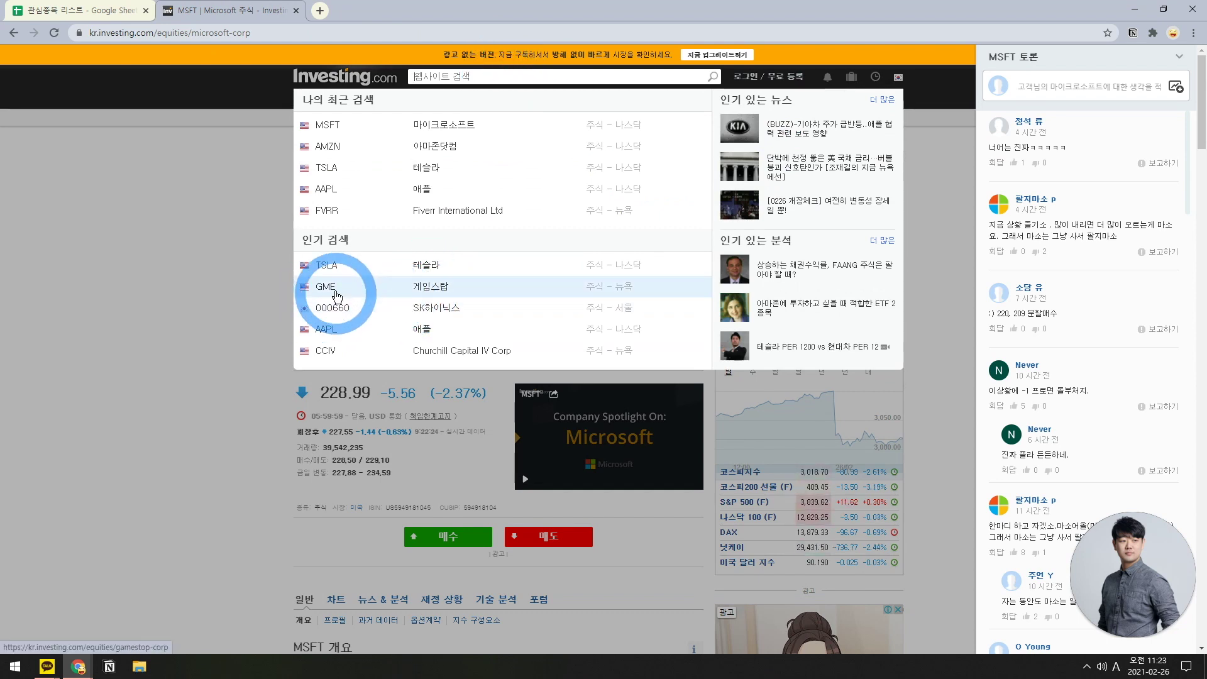
{"action": "key", "text": "ctrl+shift+Tab"}
{"action": "type", "text": "rpd"}
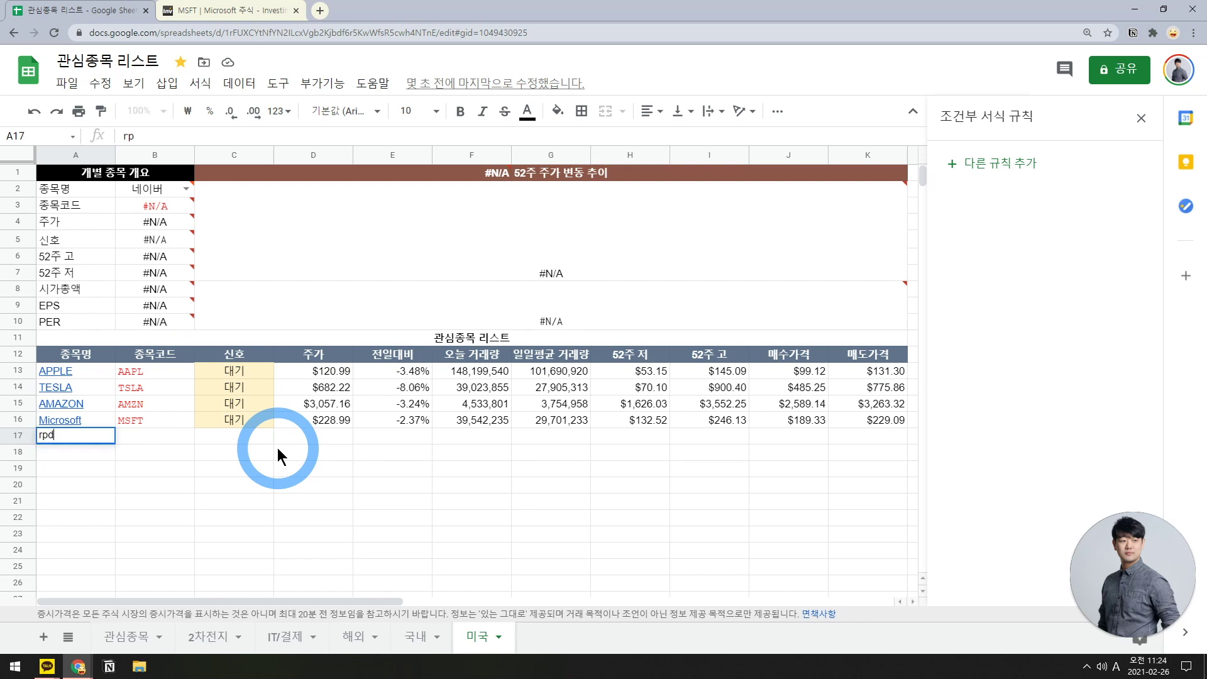
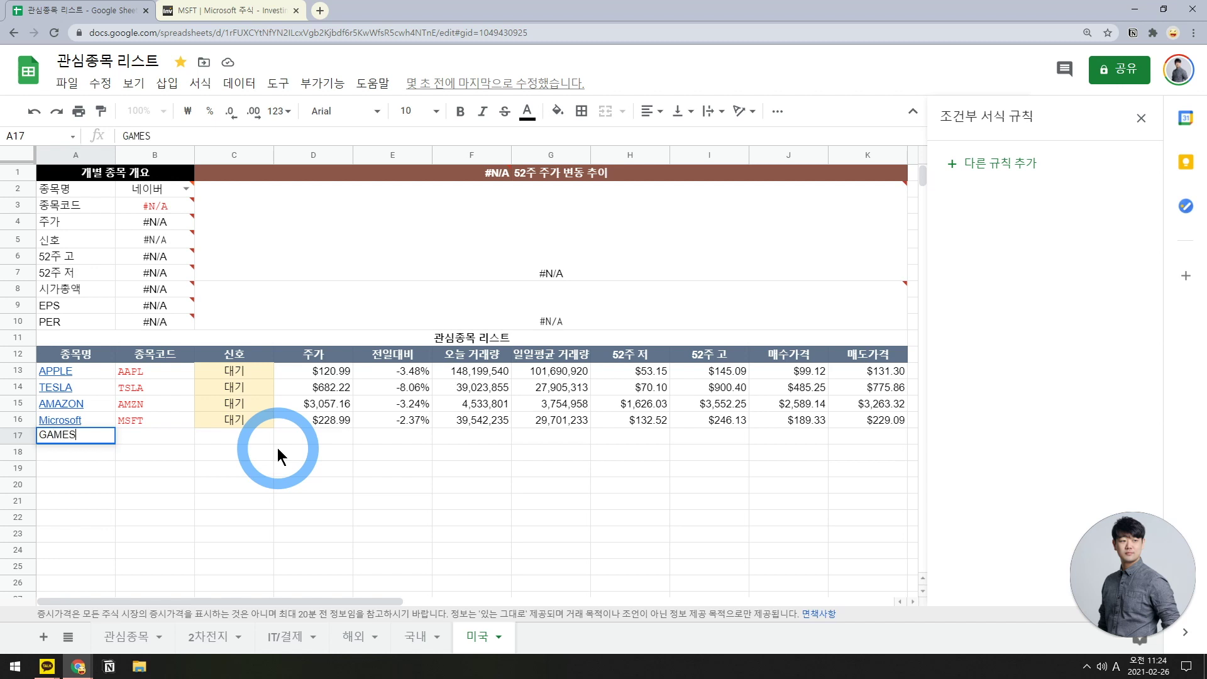
{"action": "type", "text": "TOP"}
{"action": "key", "text": "Tab"}
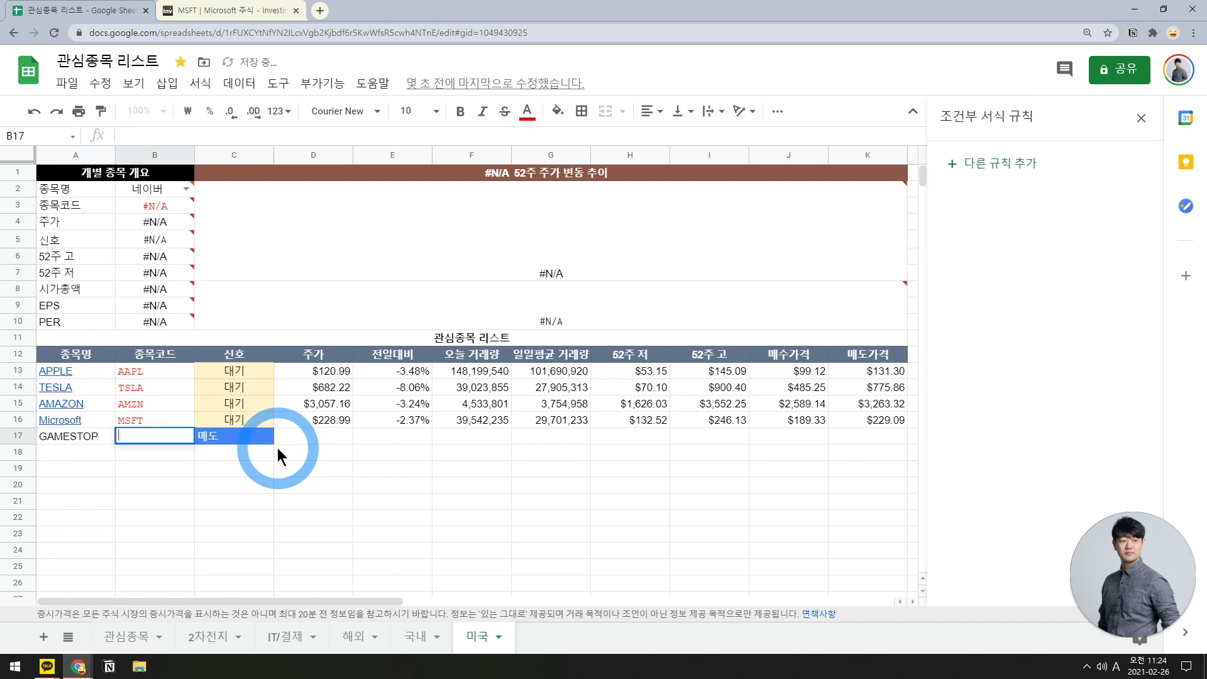
- Open the 게임스탑 page on Investing.com, re-enter the name GAMESTOP in A17 and put the code GME in B17
{"action": "left_click", "coordinate": [251, 11]}
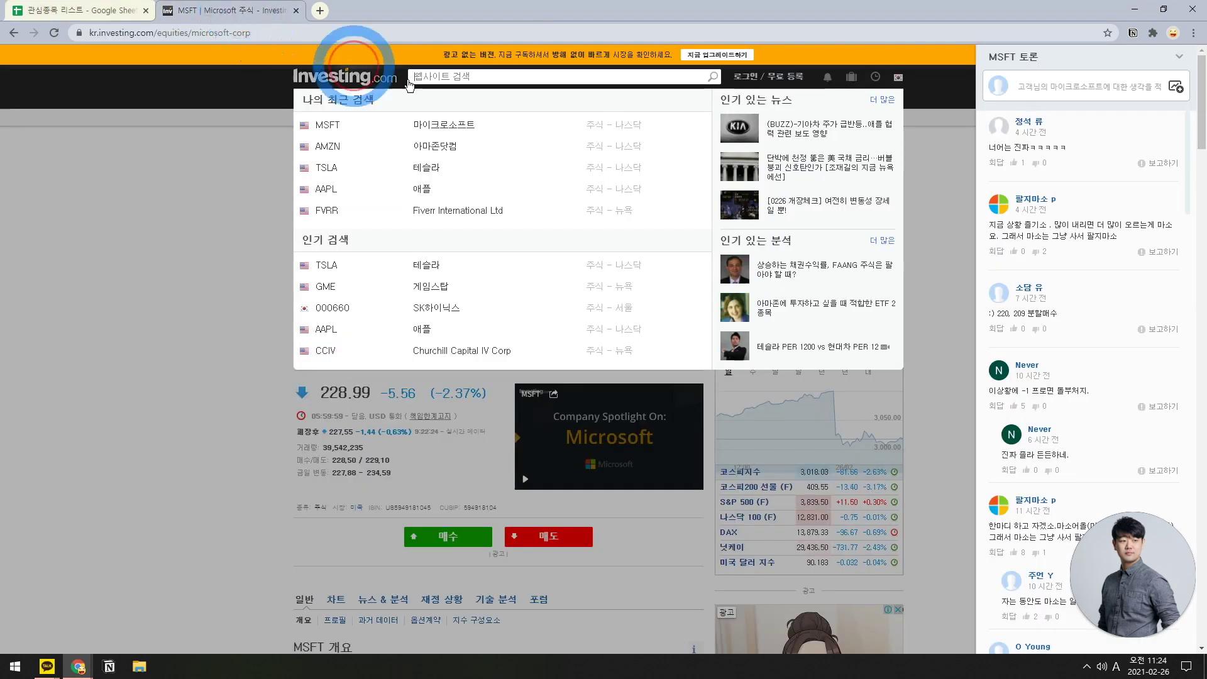
{"action": "left_click", "coordinate": [461, 288]}
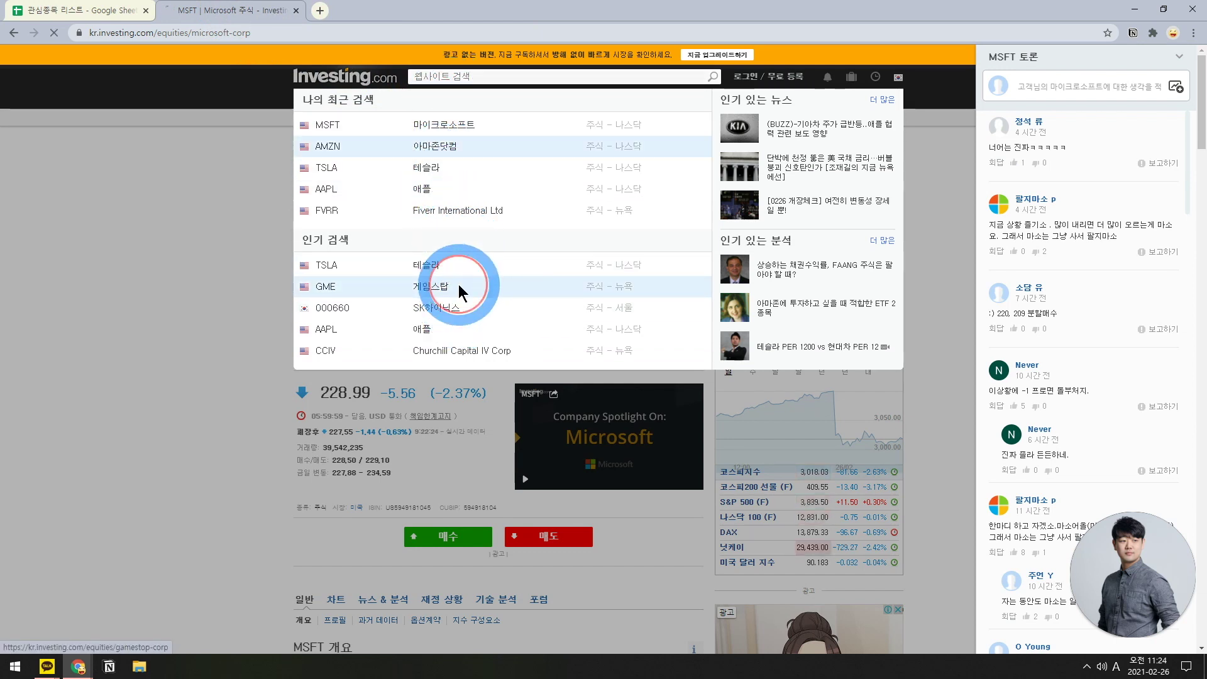
{"action": "left_click", "coordinate": [82, 11]}
{"action": "type", "text": "G"}
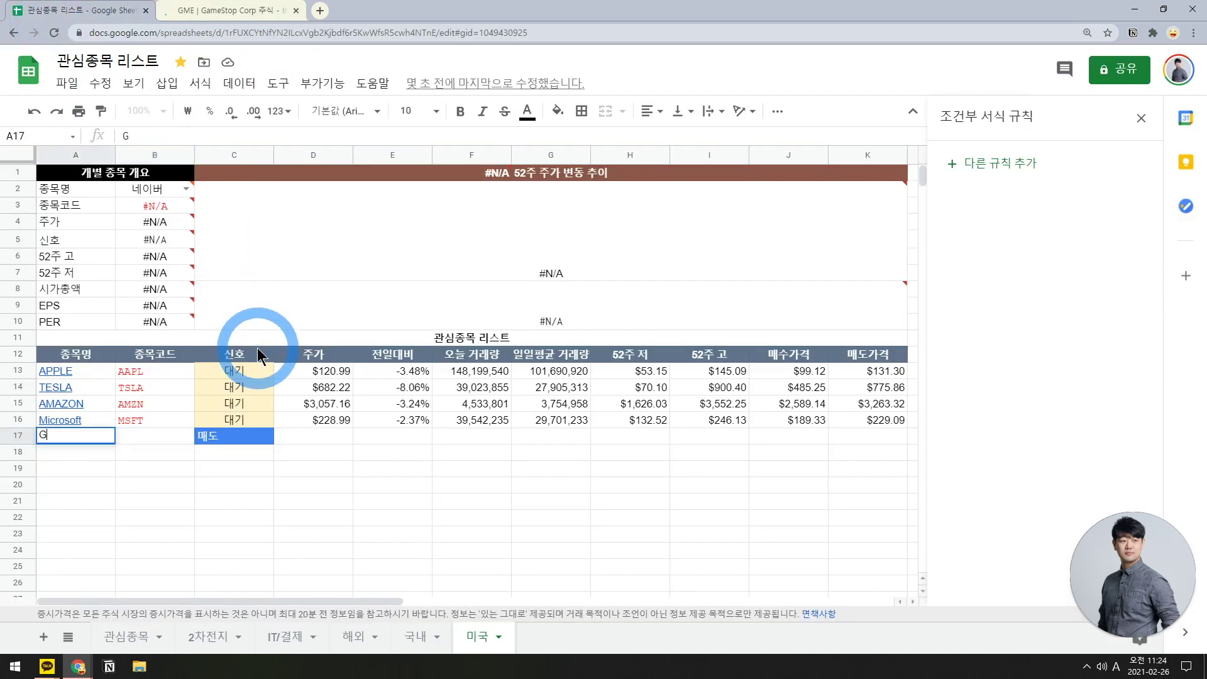
{"action": "type", "text": "AMESTOP"}
{"action": "left_click", "coordinate": [163, 435]}
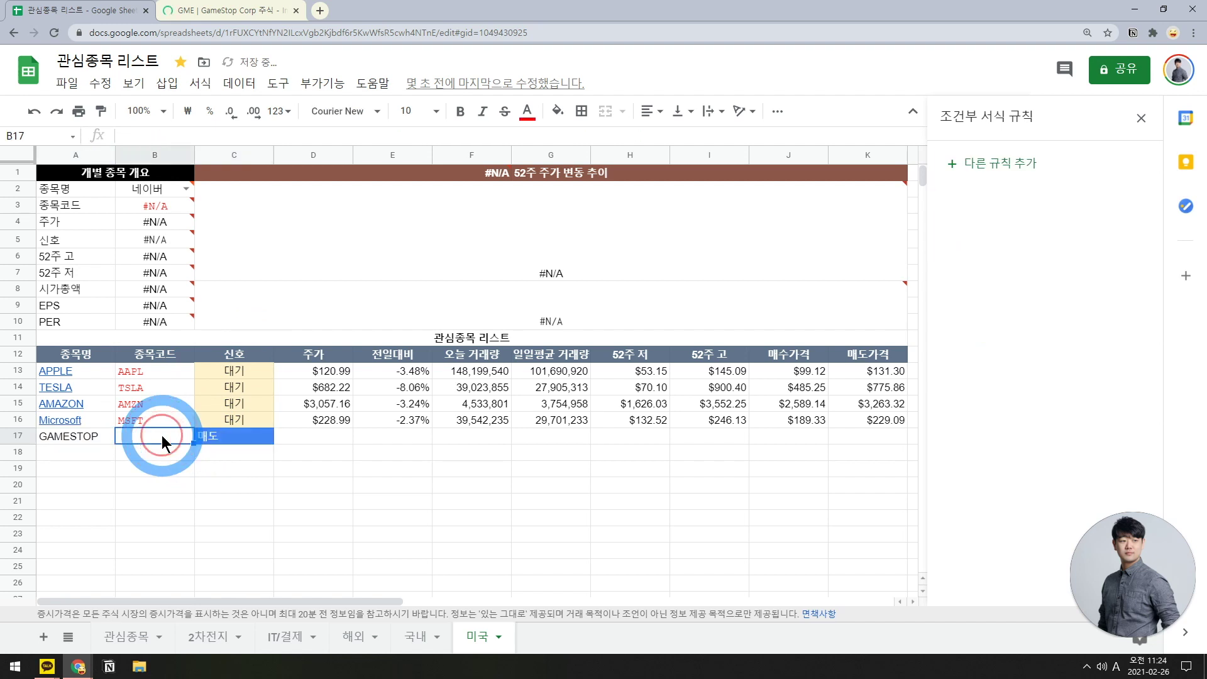
{"action": "type", "text": "GME"}
{"action": "key", "text": "Tab"}
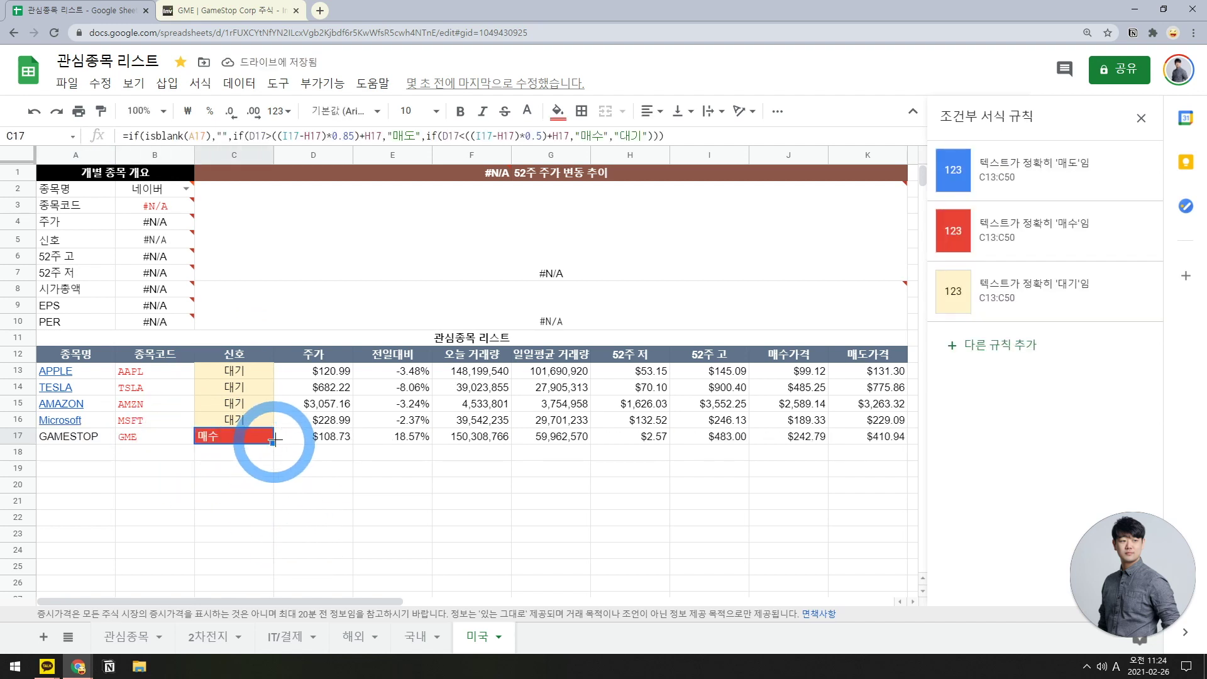
{"action": "left_click", "coordinate": [286, 11]}
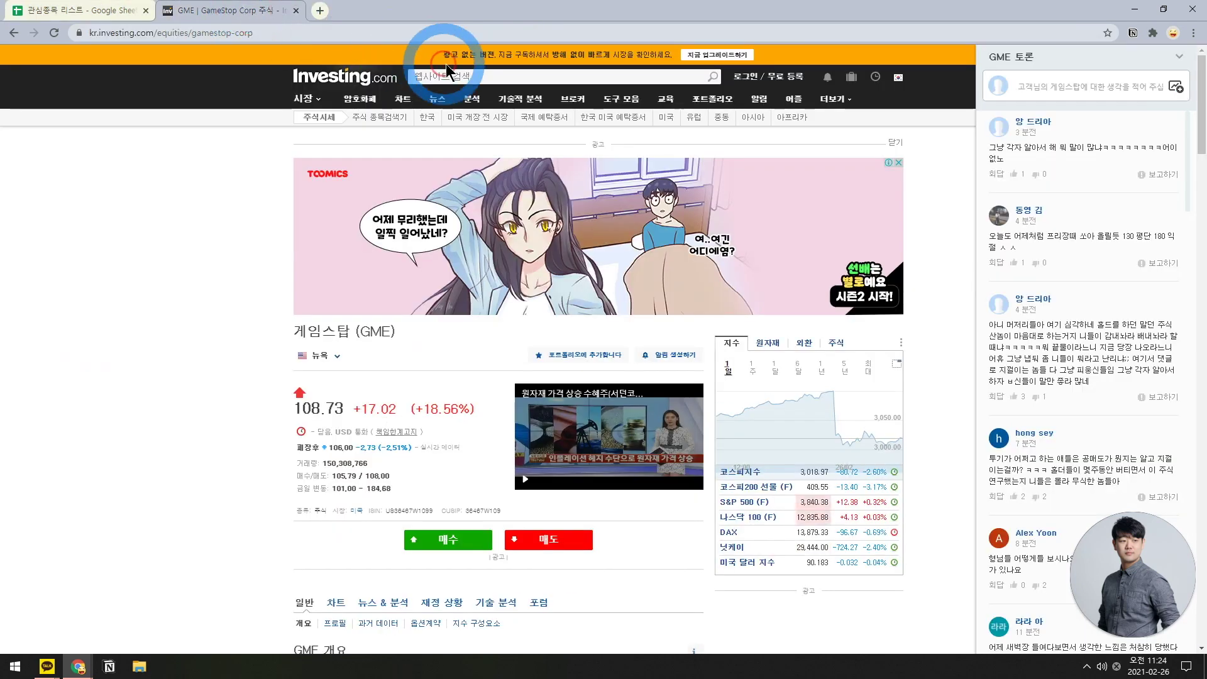
{"action": "left_click", "coordinate": [82, 11]}
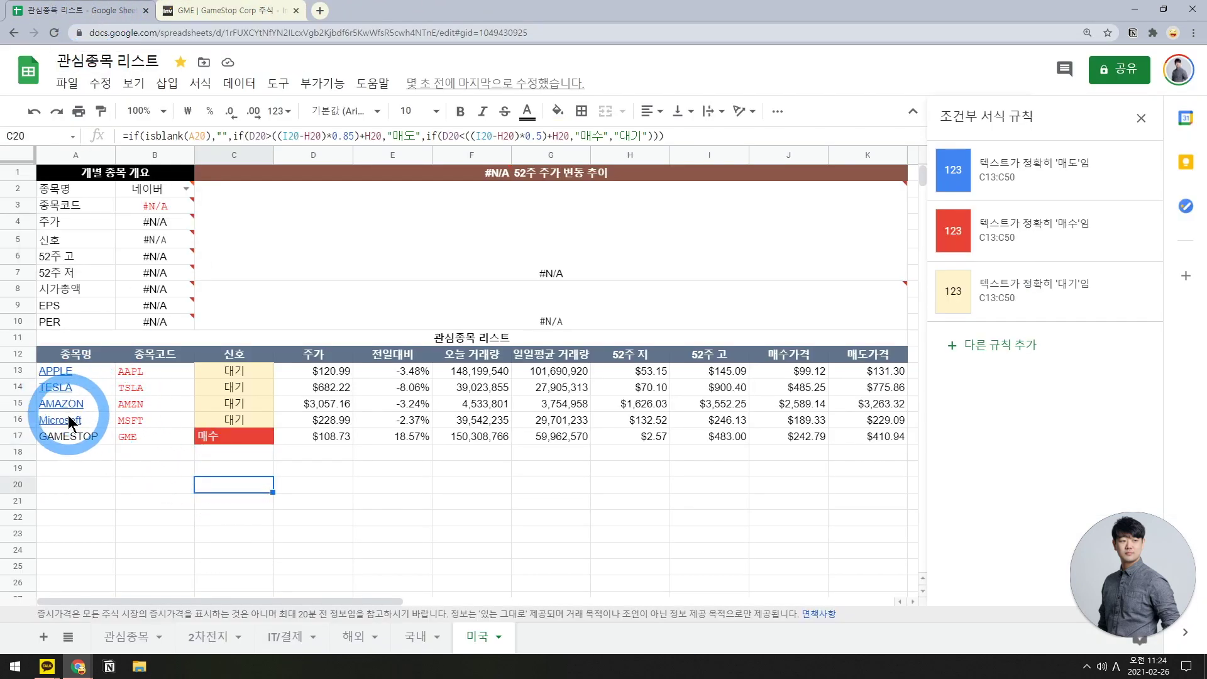
{"action": "left_click", "coordinate": [286, 11]}
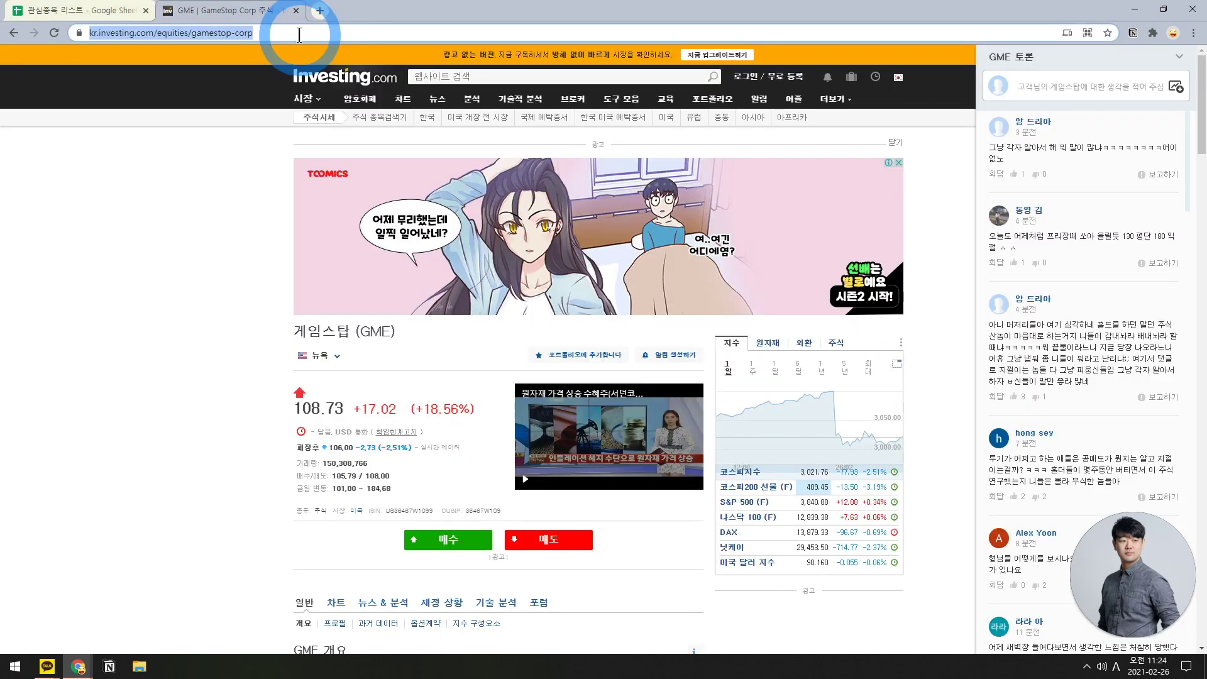
{"action": "left_click", "coordinate": [286, 36]}
{"action": "left_click", "coordinate": [81, 11]}
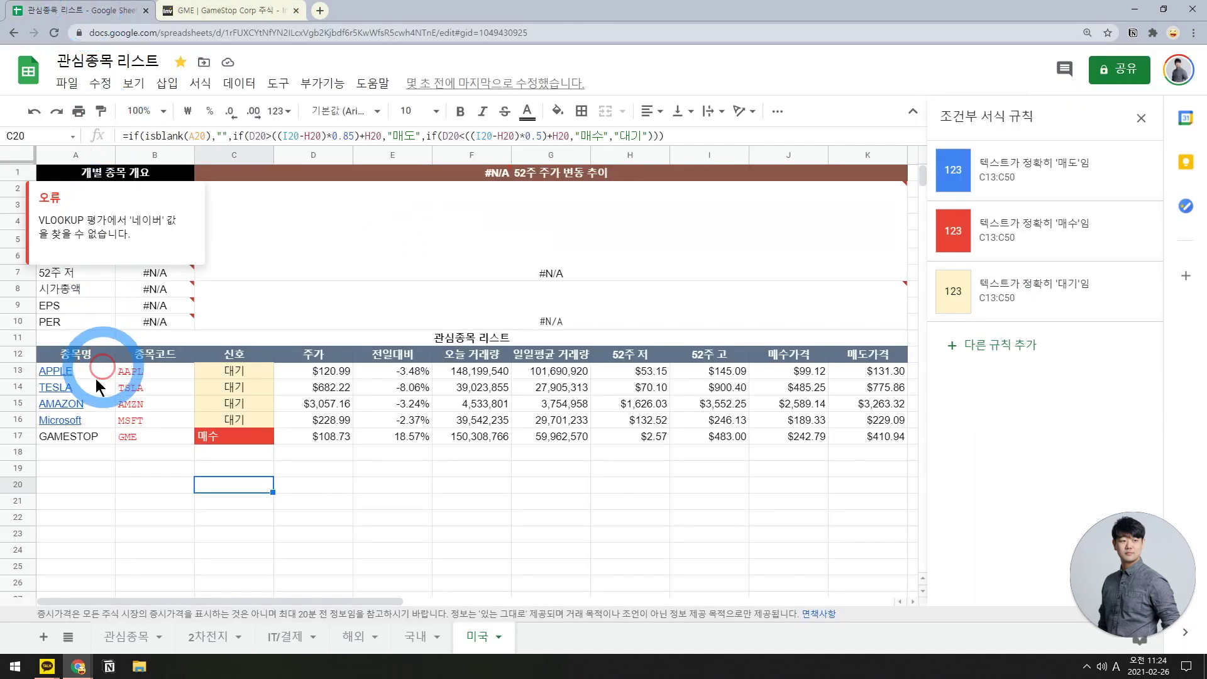
{"action": "double_click", "coordinate": [75, 436]}
{"action": "key", "text": "ctrl+k"}
{"action": "type", "text": "https://kr.investing.com/equities/gamestop-corp"}
{"action": "key", "text": "Return"}
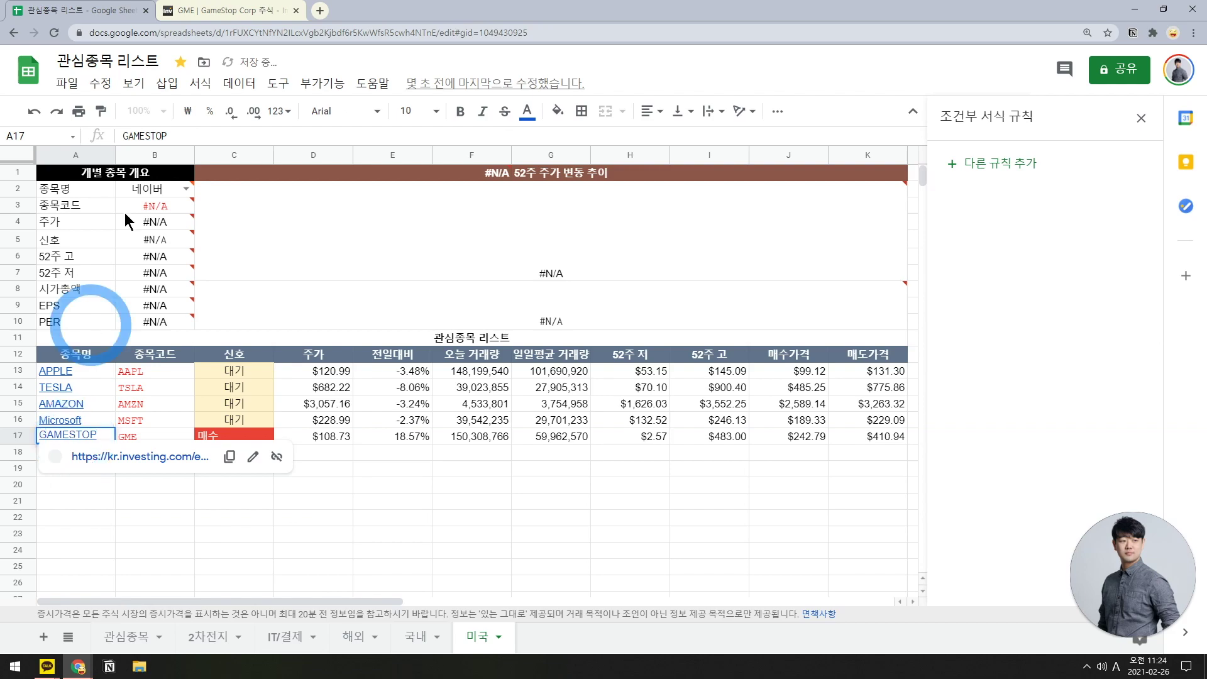
{"action": "left_click", "coordinate": [233, 11]}
{"action": "left_click", "coordinate": [456, 154]}
{"action": "left_click", "coordinate": [81, 11]}
{"action": "key", "text": "ctrl+k"}
{"action": "type", "text": "https://kr.investing.com/equities/microsoft-corp"}
{"action": "key", "text": "Return"}
- Search Investing.com for amazon and link the AMAZON name in A15 to its stock page
{"action": "left_click", "coordinate": [232, 10]}
{"action": "left_click", "coordinate": [444, 76]}
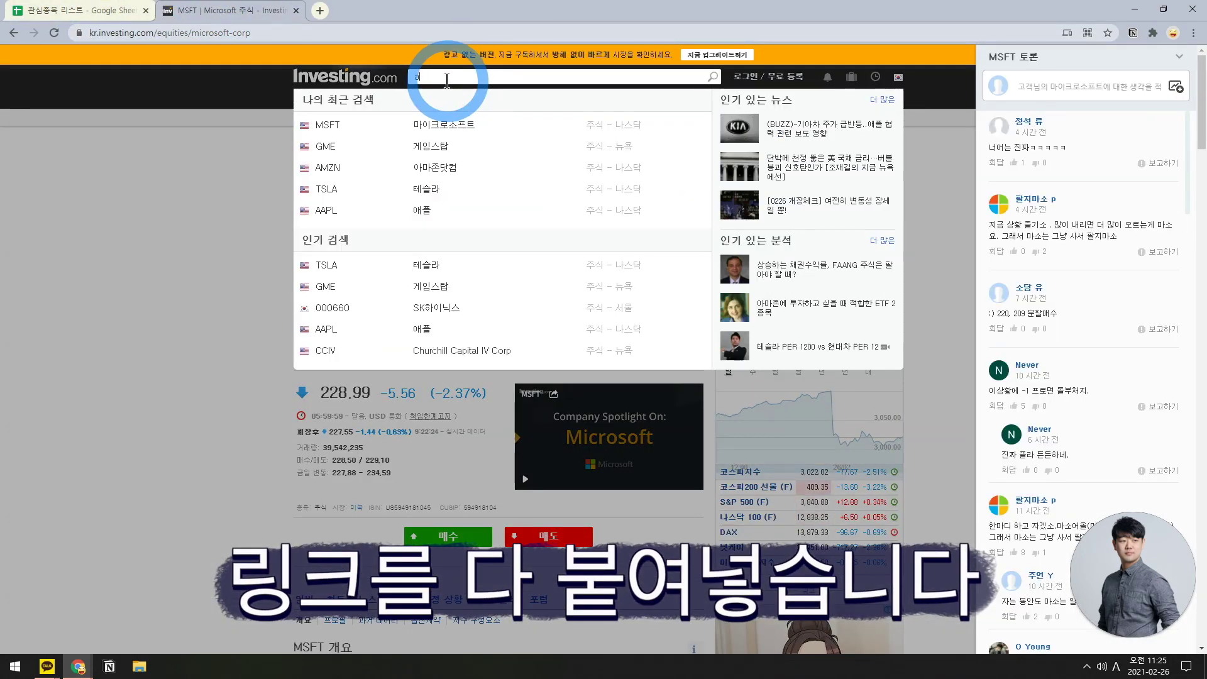
{"action": "type", "text": "amazon"}
{"action": "key", "text": "Return"}
{"action": "left_click", "coordinate": [81, 11]}
{"action": "key", "text": "ctrl+k"}
{"action": "key", "text": "ctrl+v"}
{"action": "key", "text": "Return"}
- Search Investing.com for tesla
{"action": "left_click", "coordinate": [233, 11]}
{"action": "left_click", "coordinate": [443, 76]}
{"action": "type", "text": "tesla"}
{"action": "key", "text": "Return"}
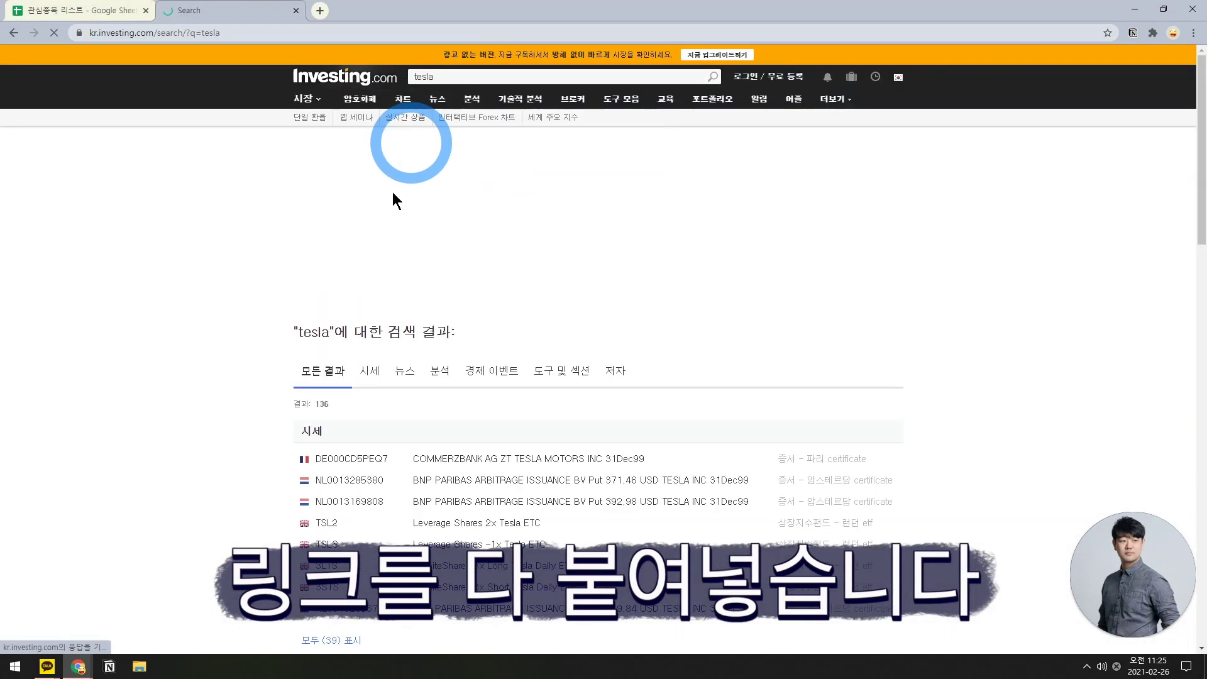
{"action": "left_click", "coordinate": [486, 77]}
{"action": "left_click", "coordinate": [431, 202]}
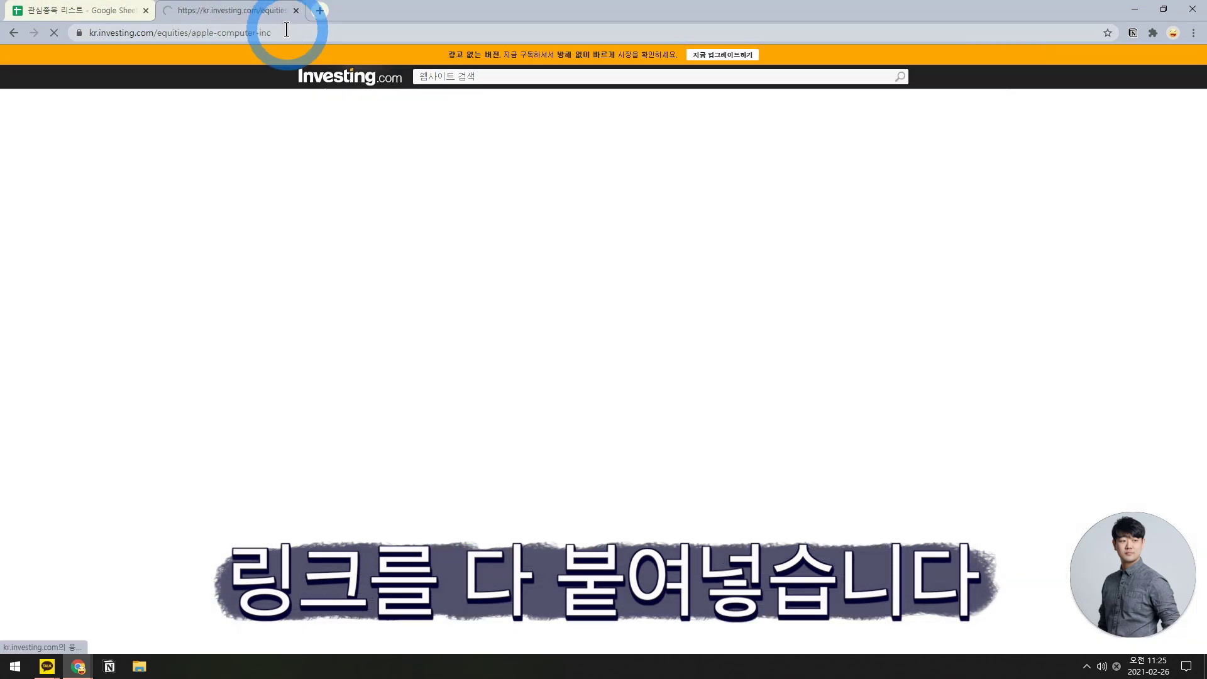
{"action": "left_click", "coordinate": [82, 11]}
{"action": "key", "text": "ctrl+k"}
{"action": "type", "text": "https://kr.investing.com/equities/apple-computer-inc"}
{"action": "key", "text": "Return"}
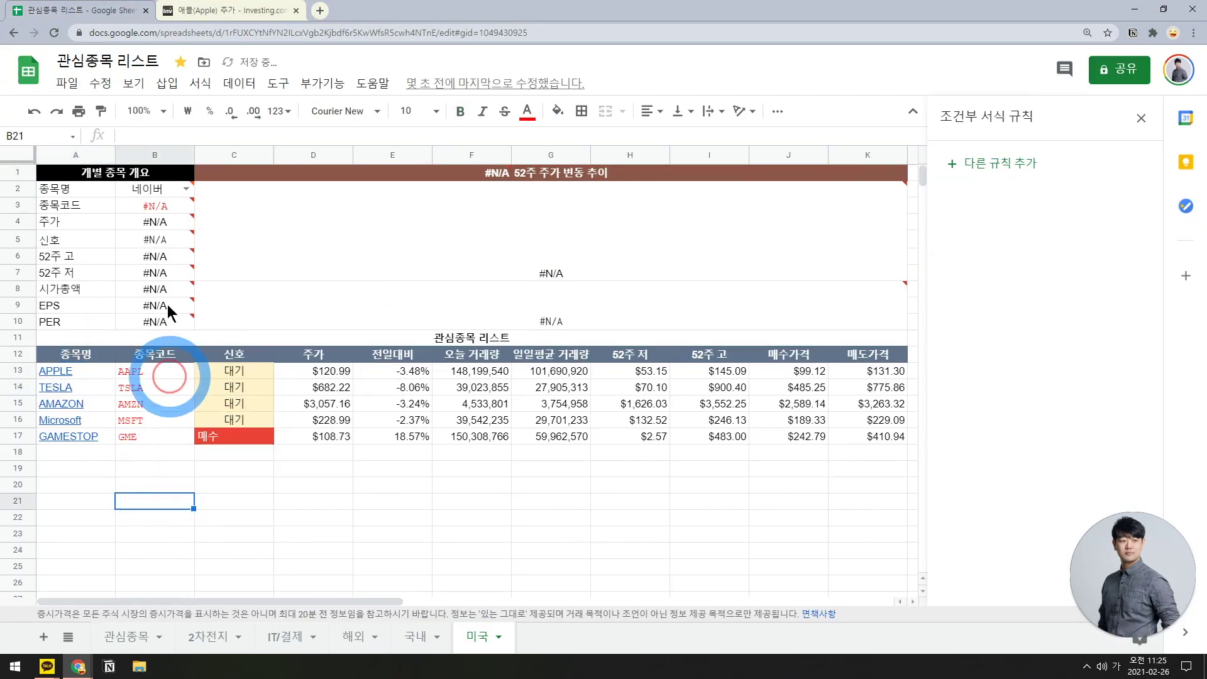
- Choose APPLE and then TESLA as the stock in B2 of the individual stock overview
{"action": "left_click", "coordinate": [150, 206]}
{"action": "left_click", "coordinate": [182, 188]}
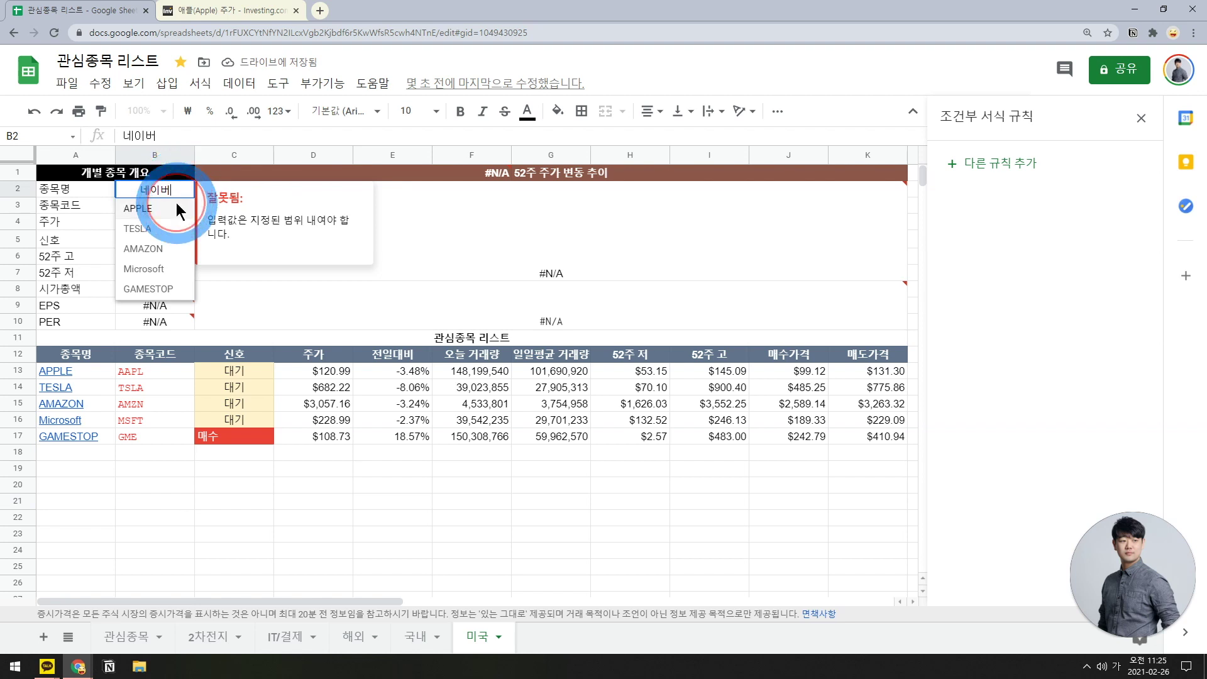
{"action": "left_click", "coordinate": [176, 208]}
{"action": "left_click", "coordinate": [180, 187]}
{"action": "left_click", "coordinate": [175, 229]}
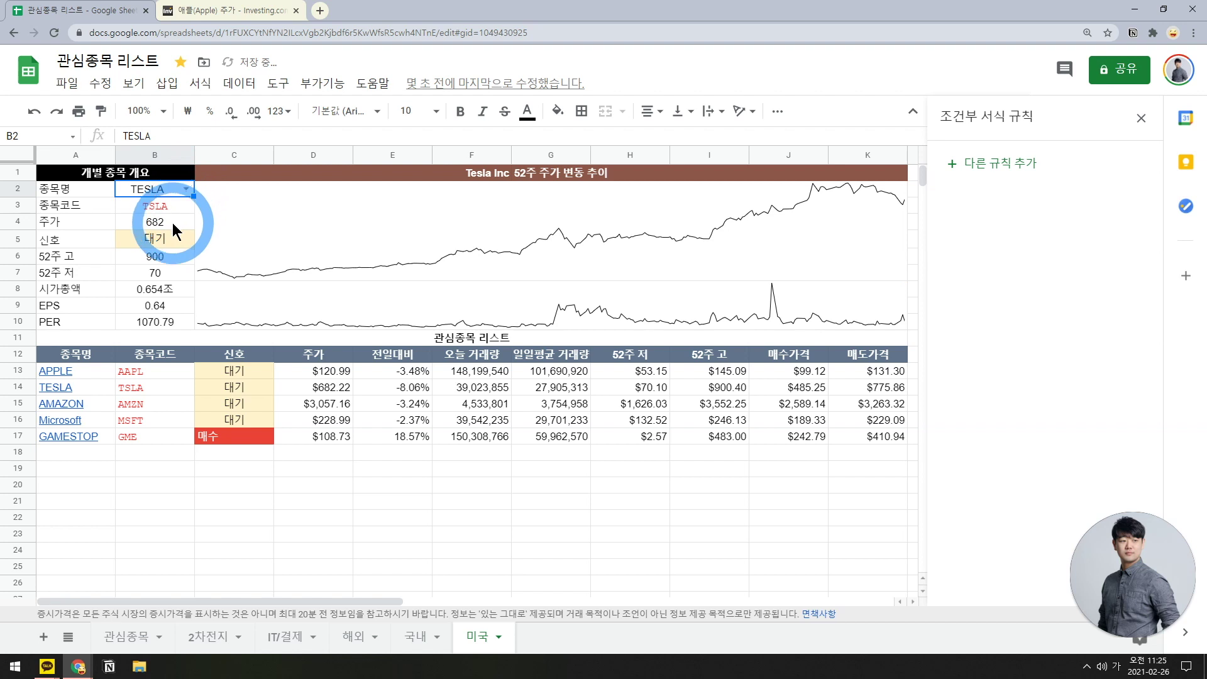
- Format the price in B4 and the 52-week high and low in B6:B7 as US dollars with two decimals
{"action": "left_click", "coordinate": [174, 223]}
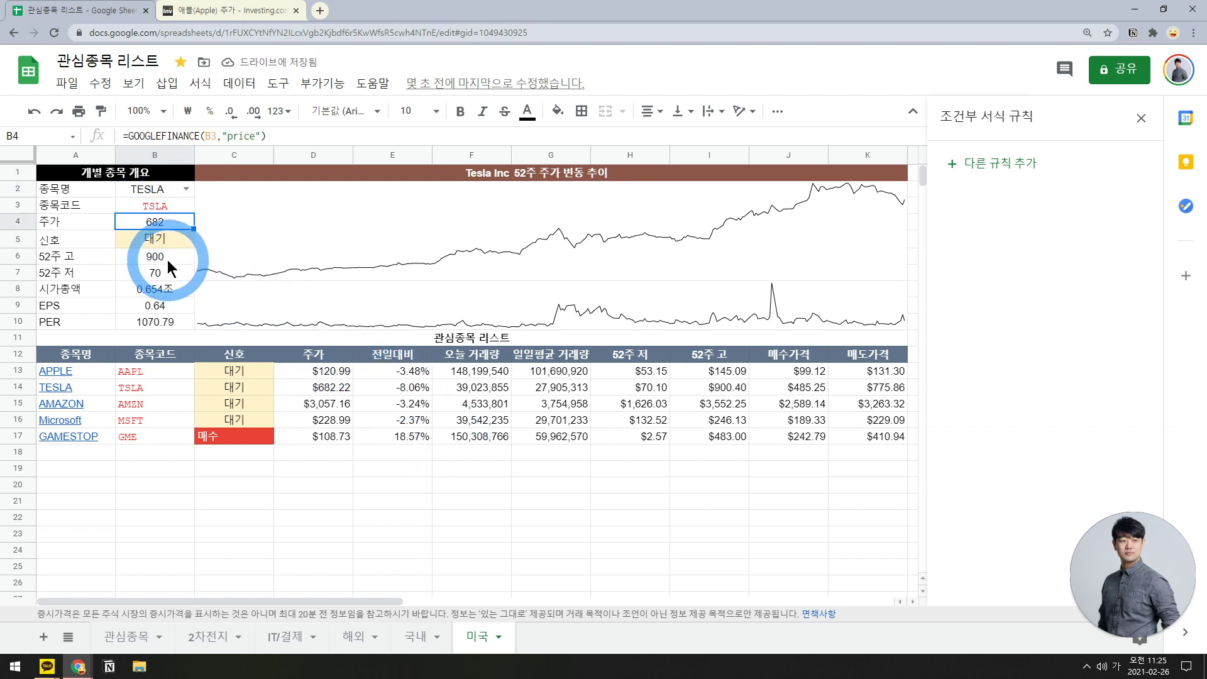
{"action": "left_click_drag", "start_coordinate": [174, 255], "coordinate": [168, 269]}
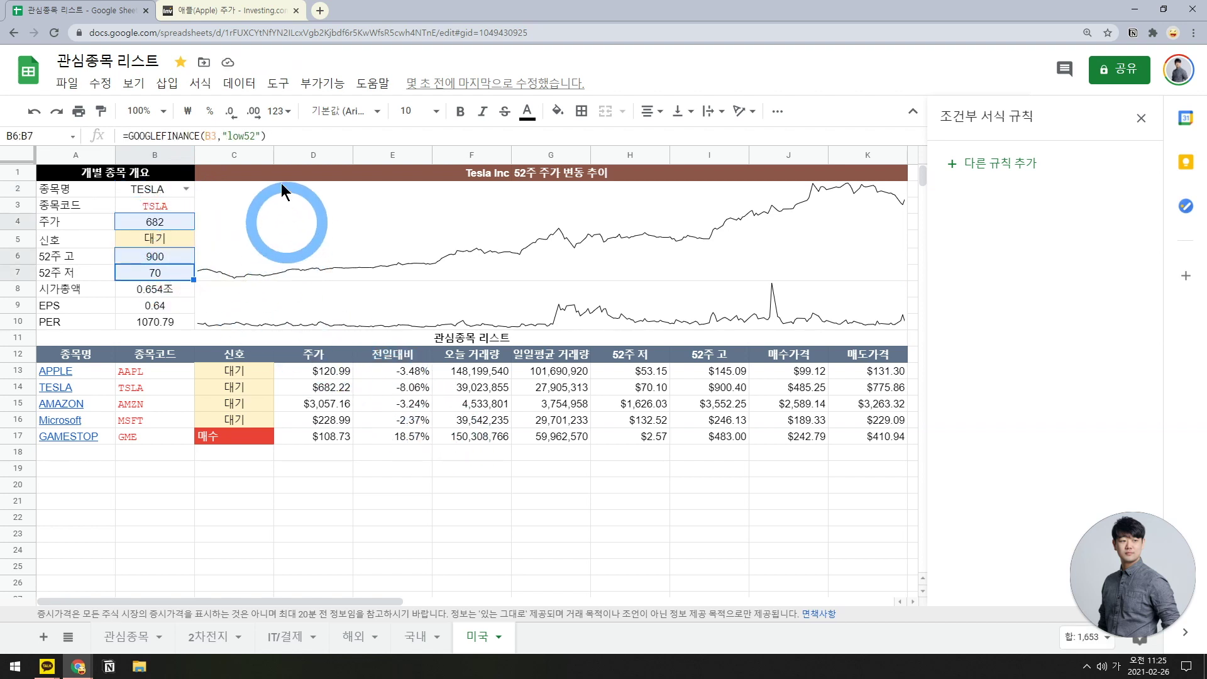
{"action": "left_click", "coordinate": [278, 111]}
{"action": "left_click", "coordinate": [352, 582]}
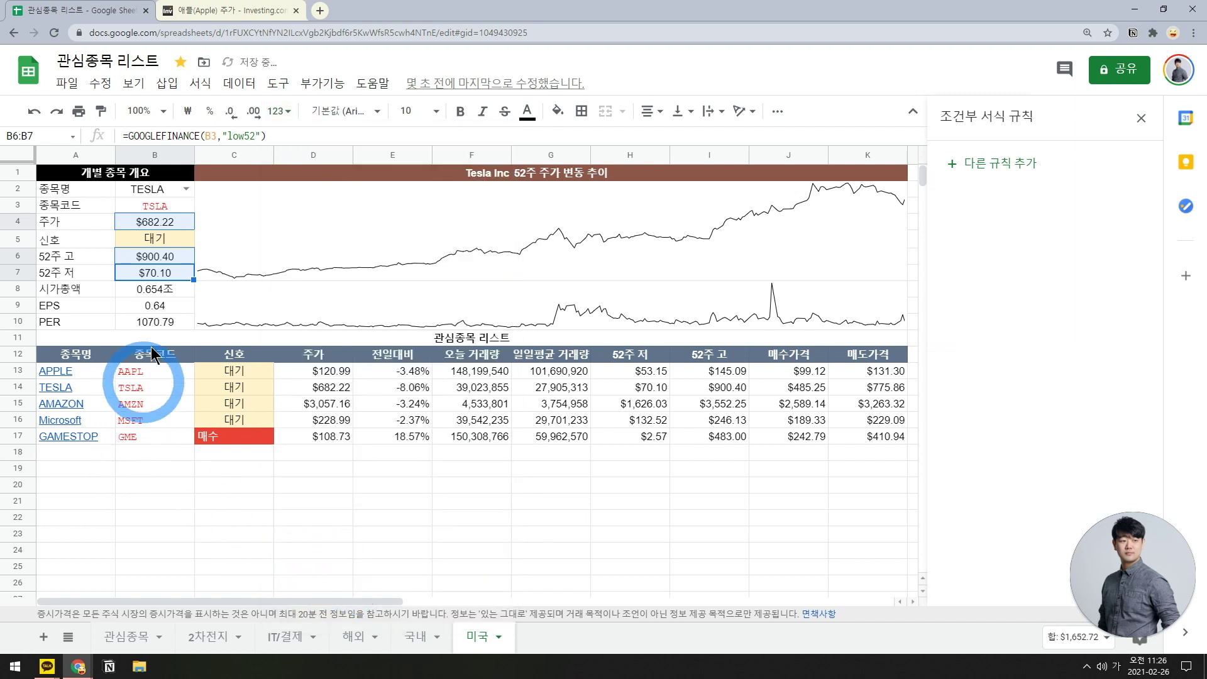
- Change the unit suffix in the market cap formula in B8 to "B"
{"action": "left_click", "coordinate": [163, 291]}
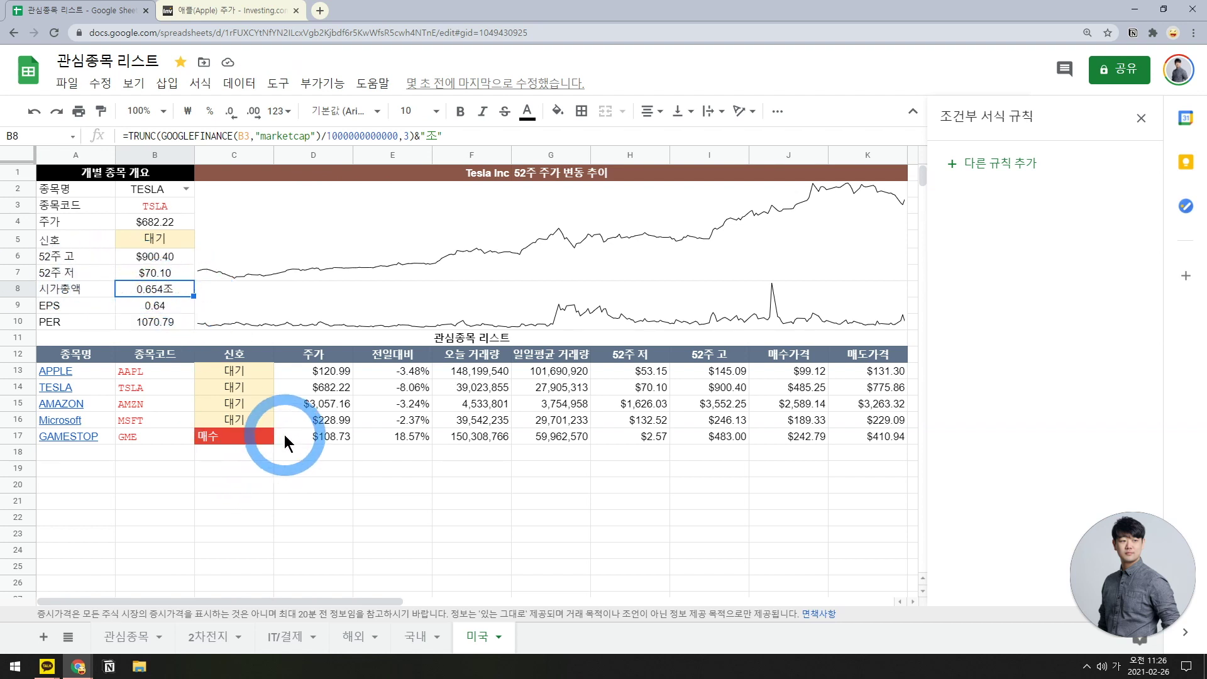
{"action": "left_click", "coordinate": [433, 134]}
{"action": "key", "text": "BackSpace"}
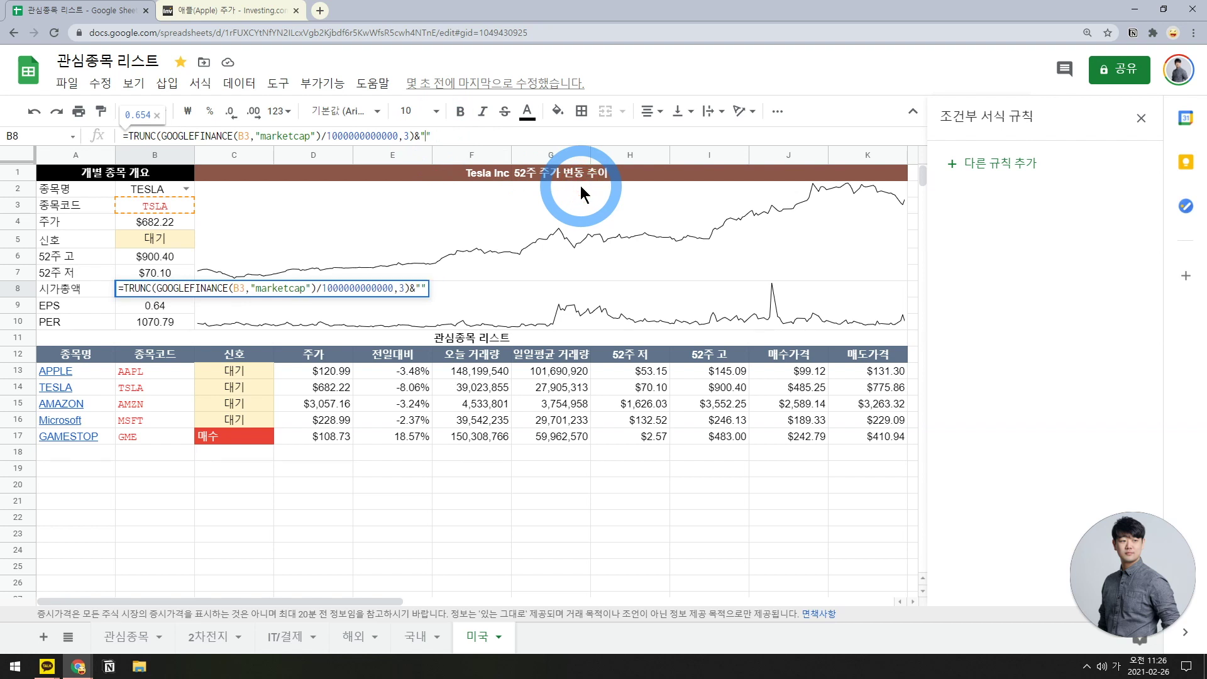
{"action": "type", "text": "ㅠ"}
{"action": "key", "text": "Hangul"}
{"action": "key", "text": "BackSpace"}
{"action": "type", "text": "B"}
{"action": "key", "text": "Return"}
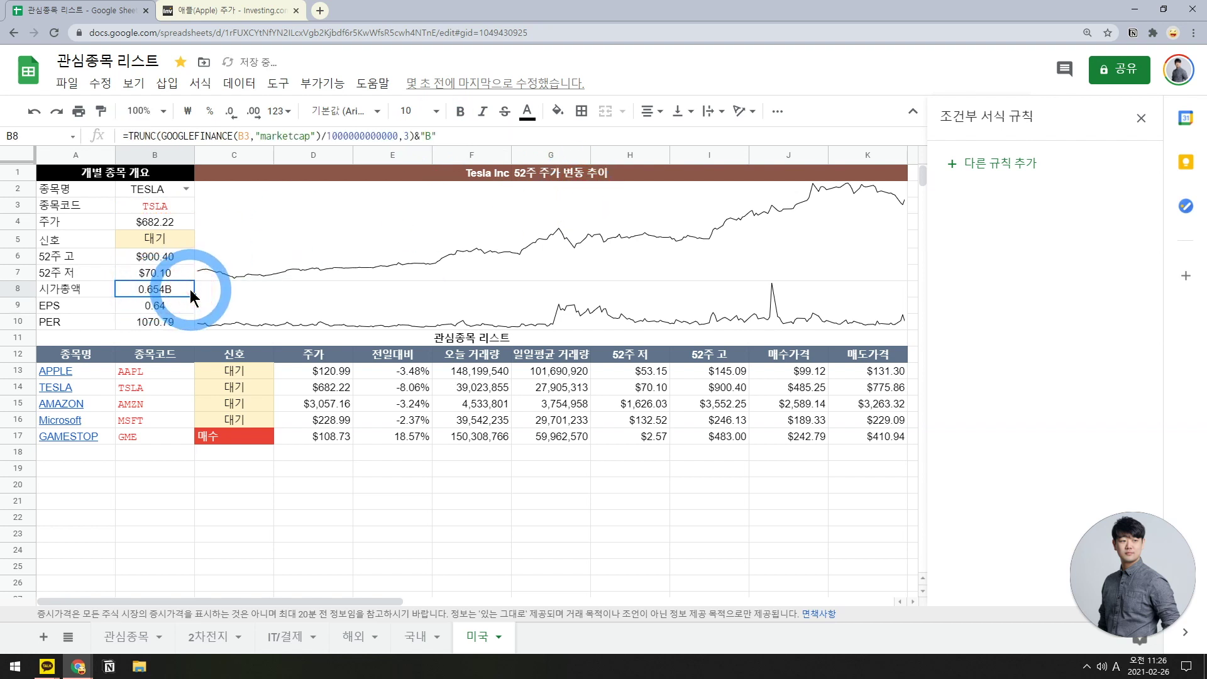
{"action": "left_click", "coordinate": [189, 288]}
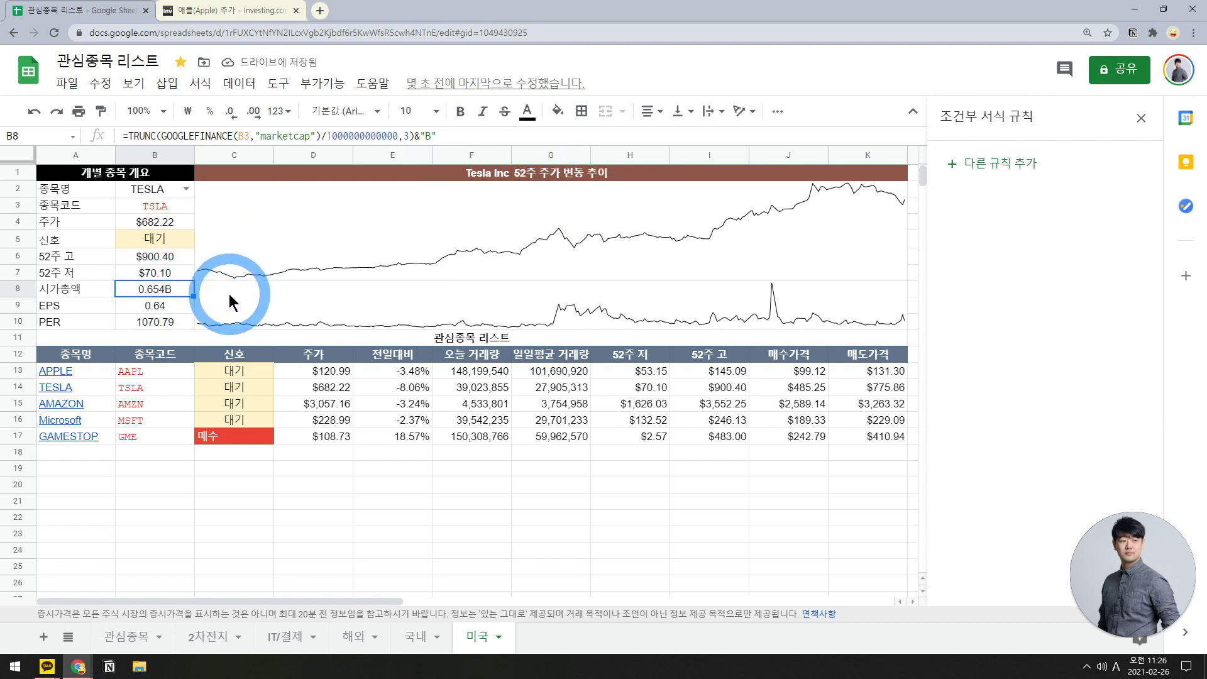
{"action": "left_click", "coordinate": [389, 141]}
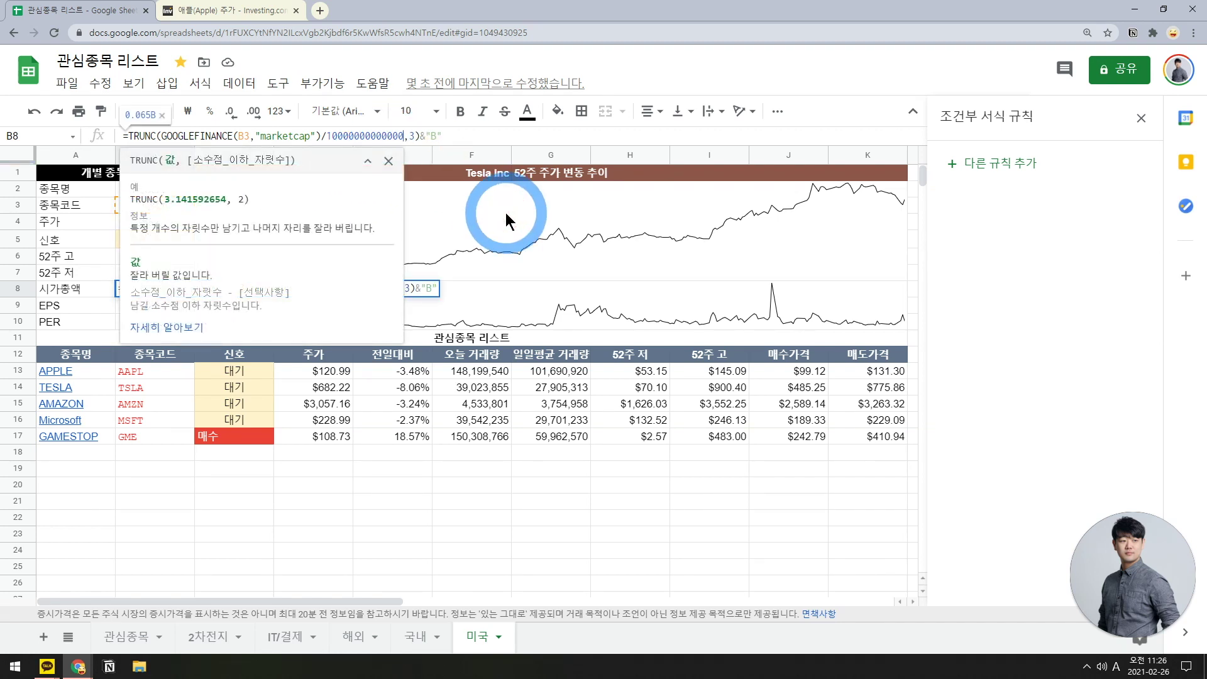
{"action": "key", "text": "BackSpace"}
{"action": "key", "text": "BackSpace"}
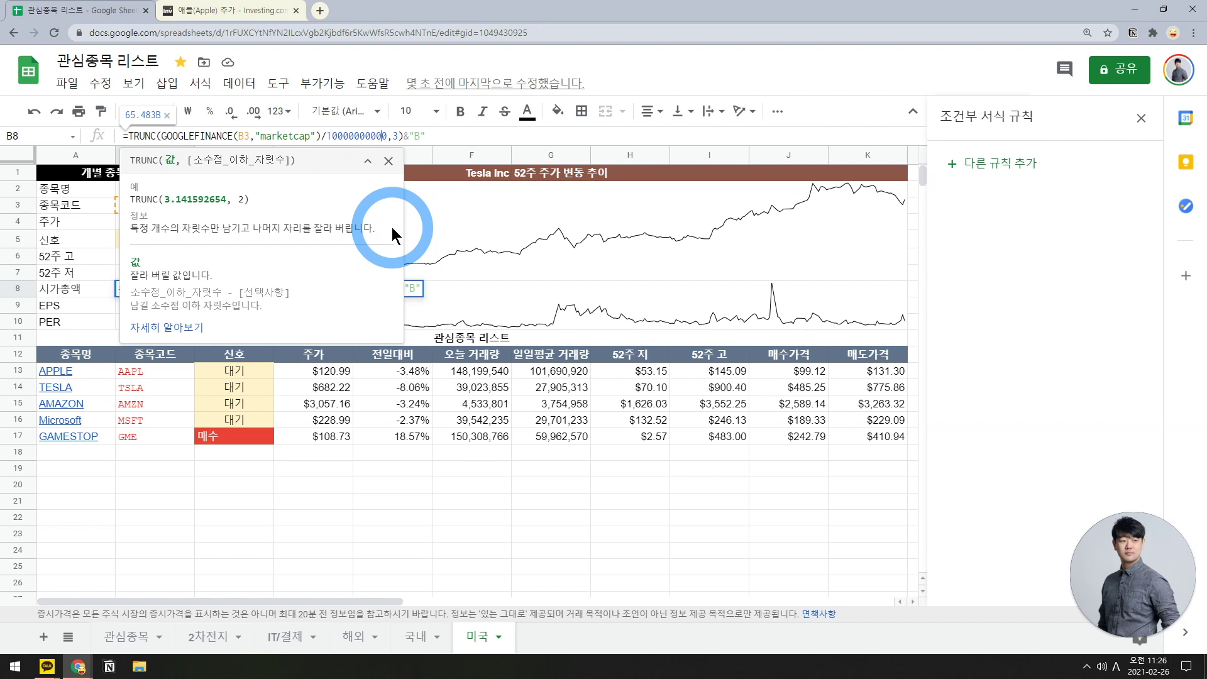
{"action": "key", "text": "BackSpace"}
{"action": "left_click", "coordinate": [401, 320]}
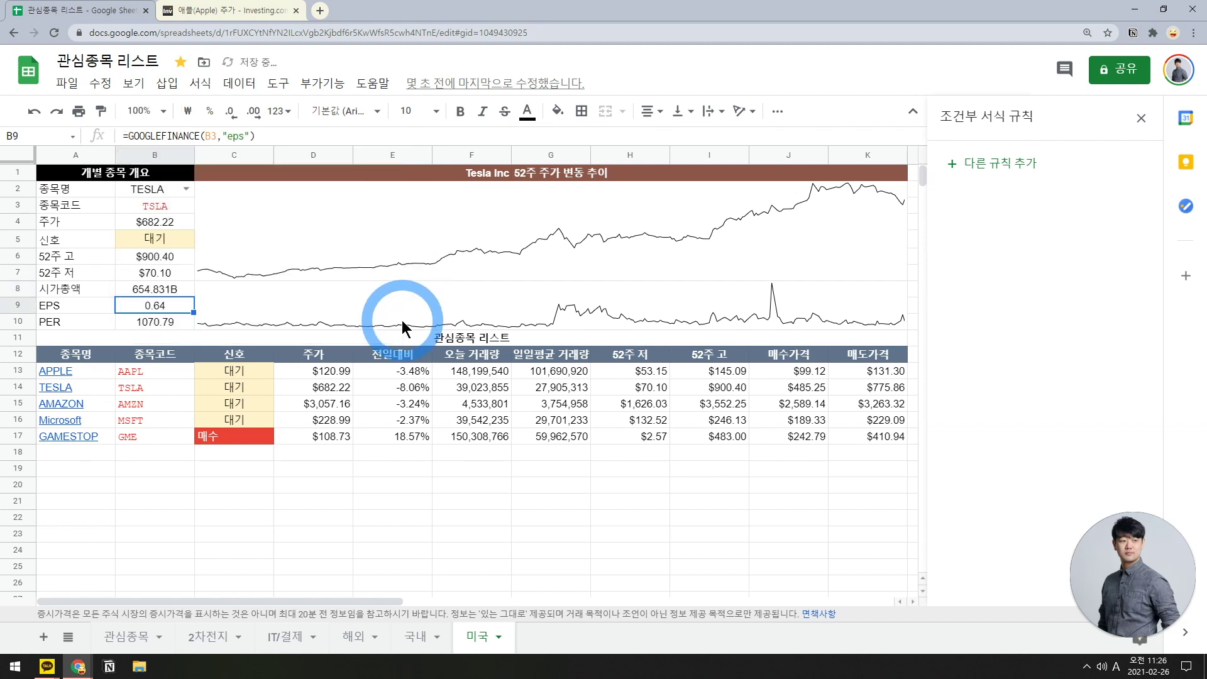
{"action": "left_click", "coordinate": [131, 137]}
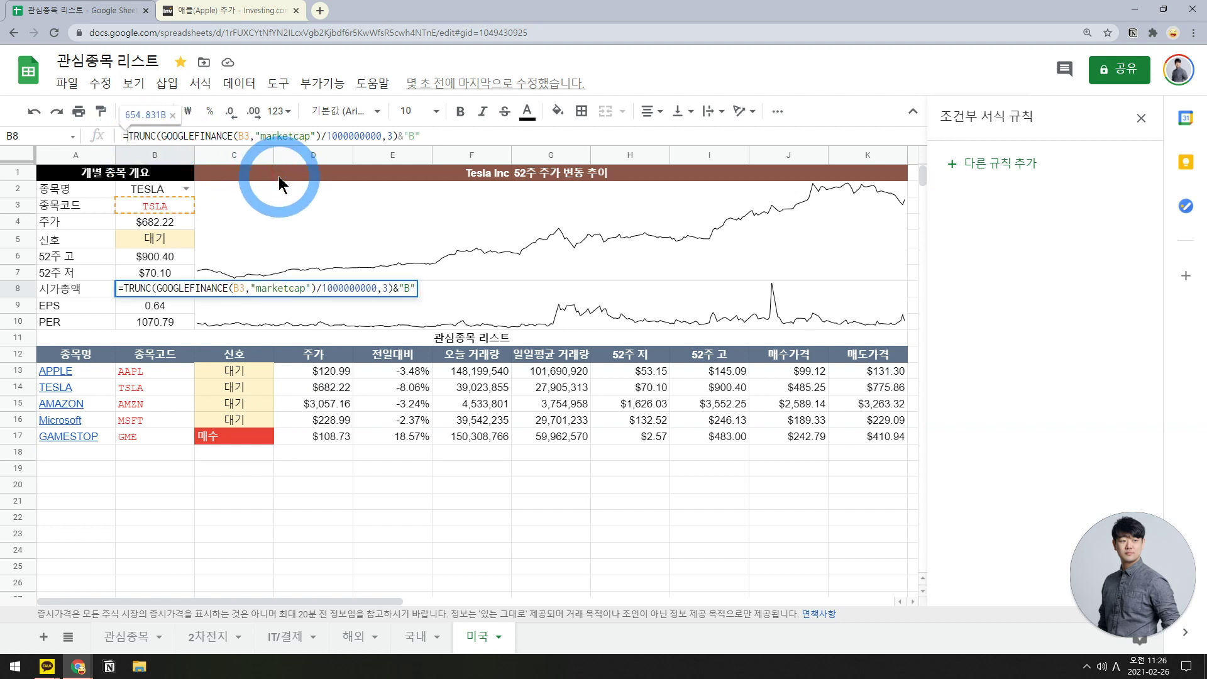
{"action": "type", "text": "\"%$"}
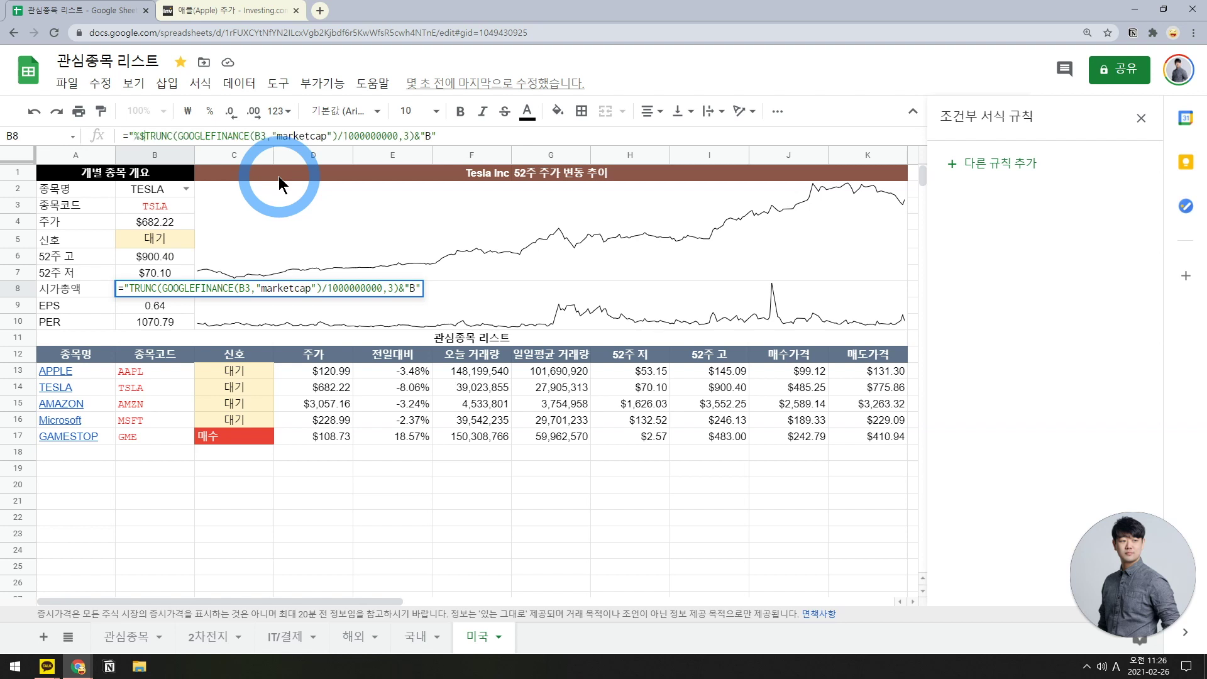
{"action": "key", "text": "BackSpace"}
{"action": "type", "text": "\"&("}
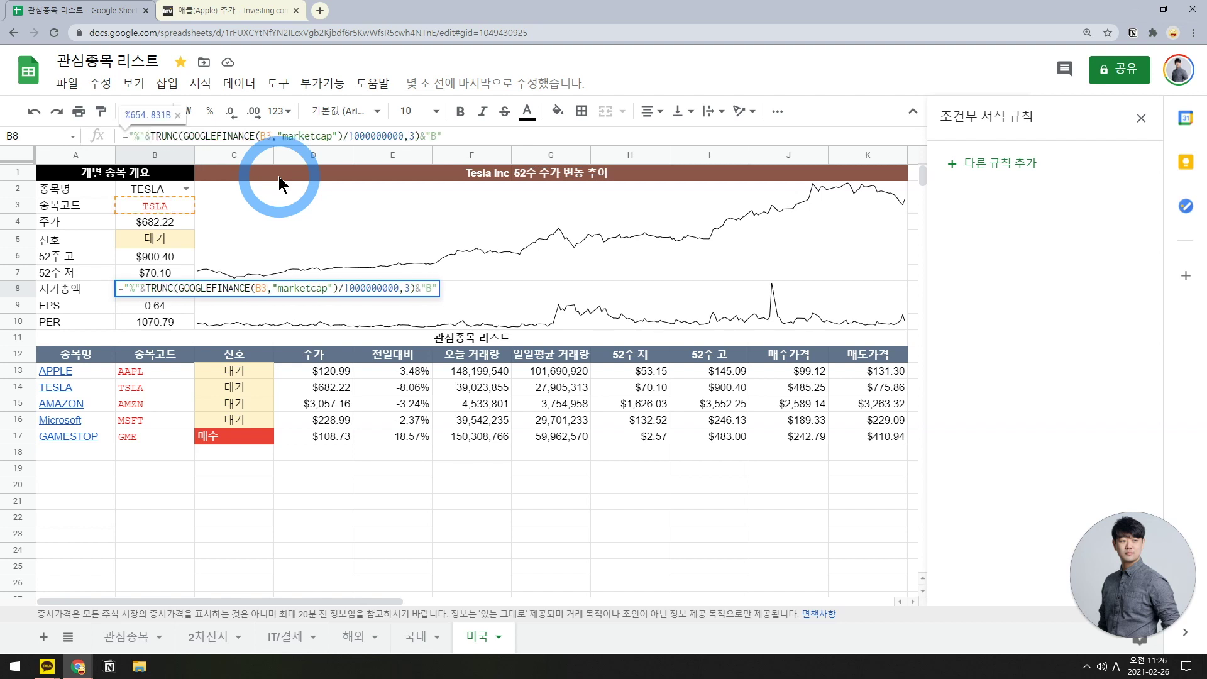
{"action": "key", "text": "Left"}
{"action": "key", "text": "Left"}
{"action": "key", "text": "Left"}
{"action": "key", "text": "BackSpace"}
{"action": "type", "text": "$"}
{"action": "key", "text": "Return"}
{"action": "left_click", "coordinate": [155, 288]}
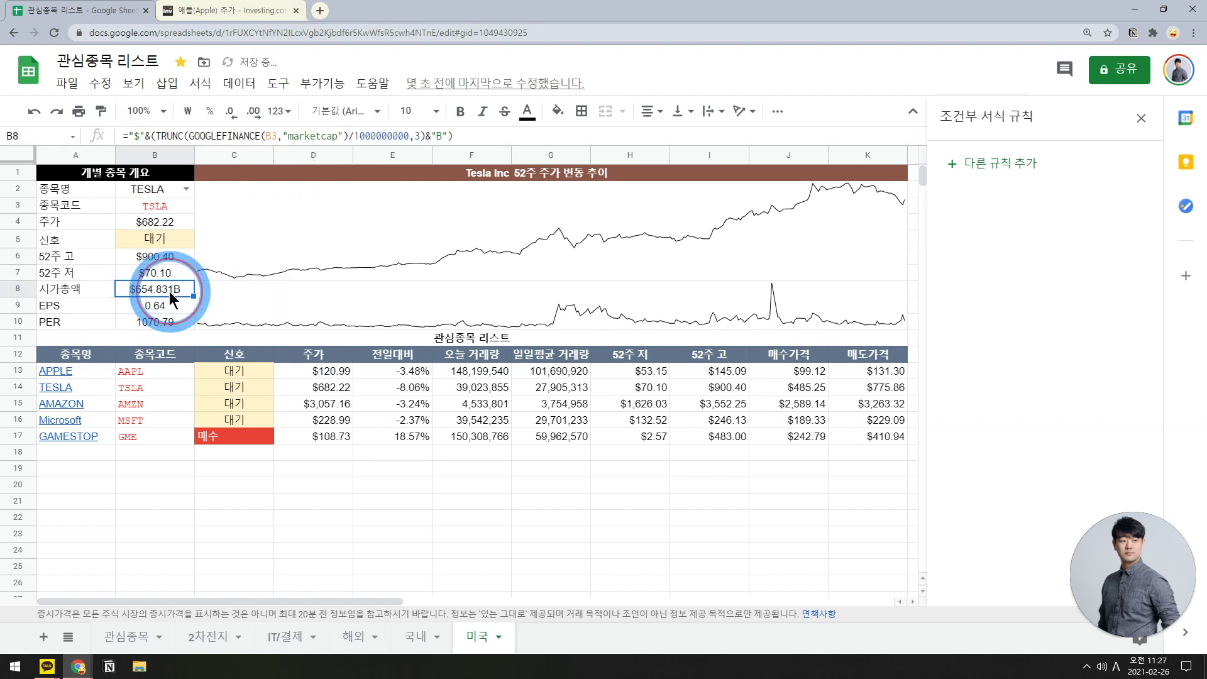
- Inspect the signal formulas in B5 and C17, and select the 신호 header of the watchlist
{"action": "left_click", "coordinate": [287, 518]}
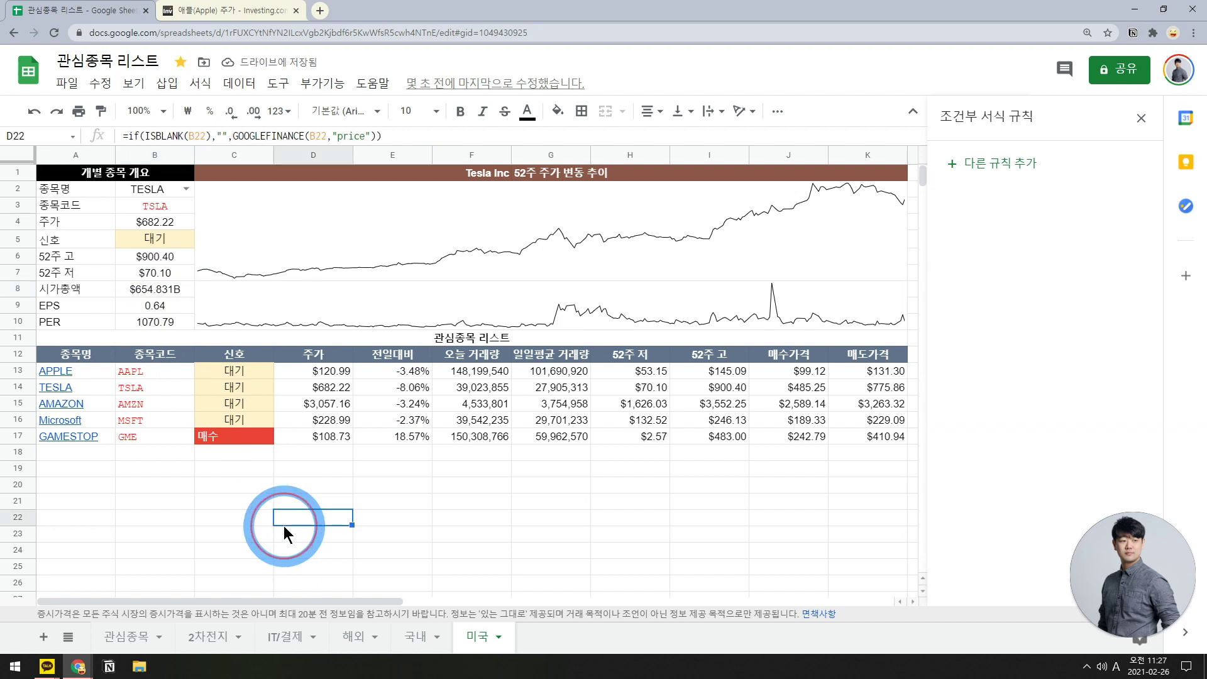
{"action": "left_click", "coordinate": [184, 308]}
{"action": "left_click", "coordinate": [171, 239]}
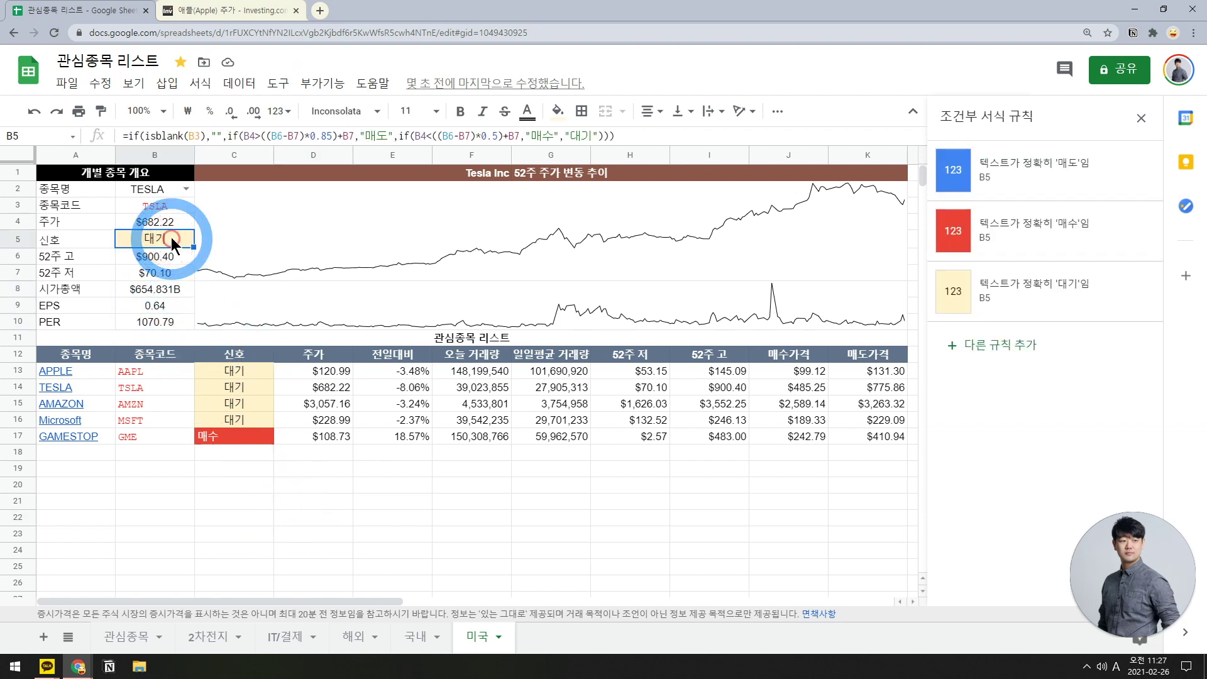
{"action": "left_click", "coordinate": [234, 438]}
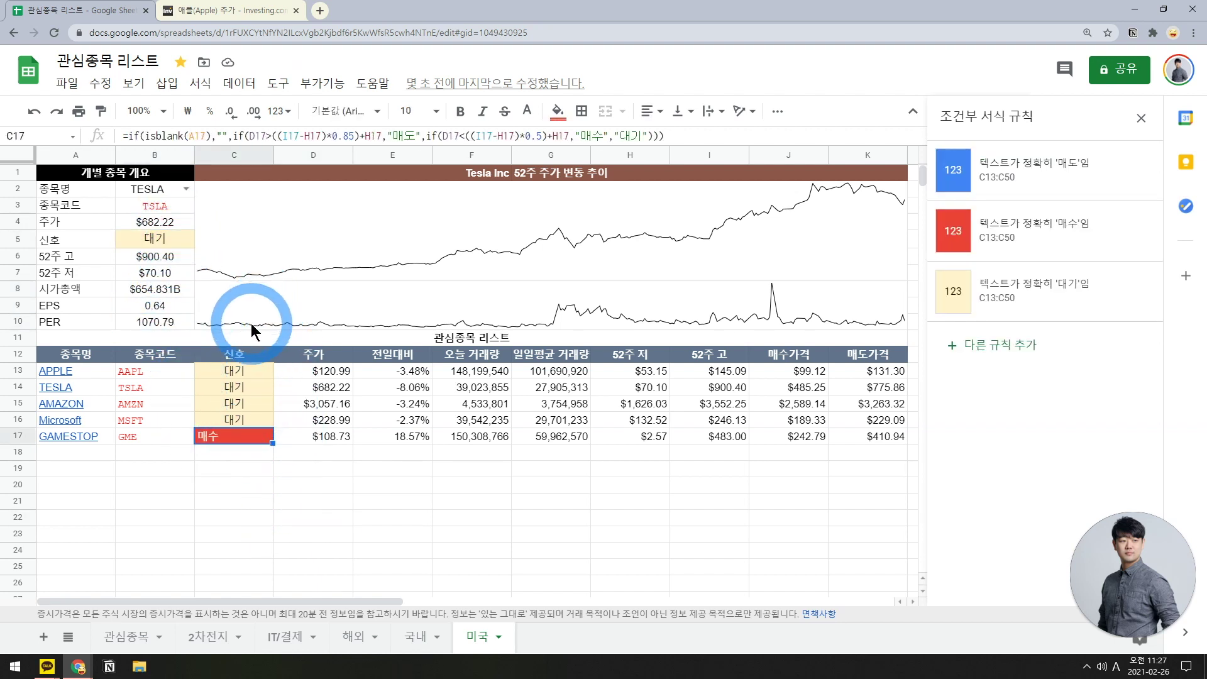
{"action": "left_click", "coordinate": [239, 354]}
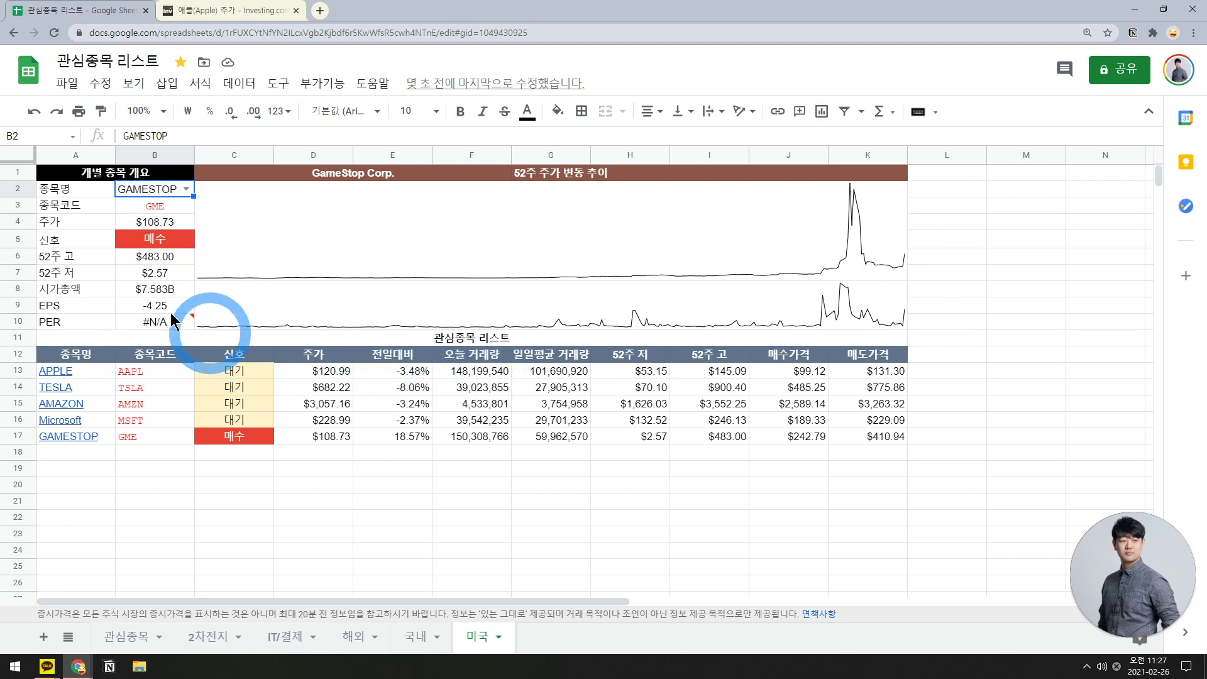
- Align the contents of the whole sheet vertically to the middle
{"action": "left_click", "coordinate": [14, 156]}
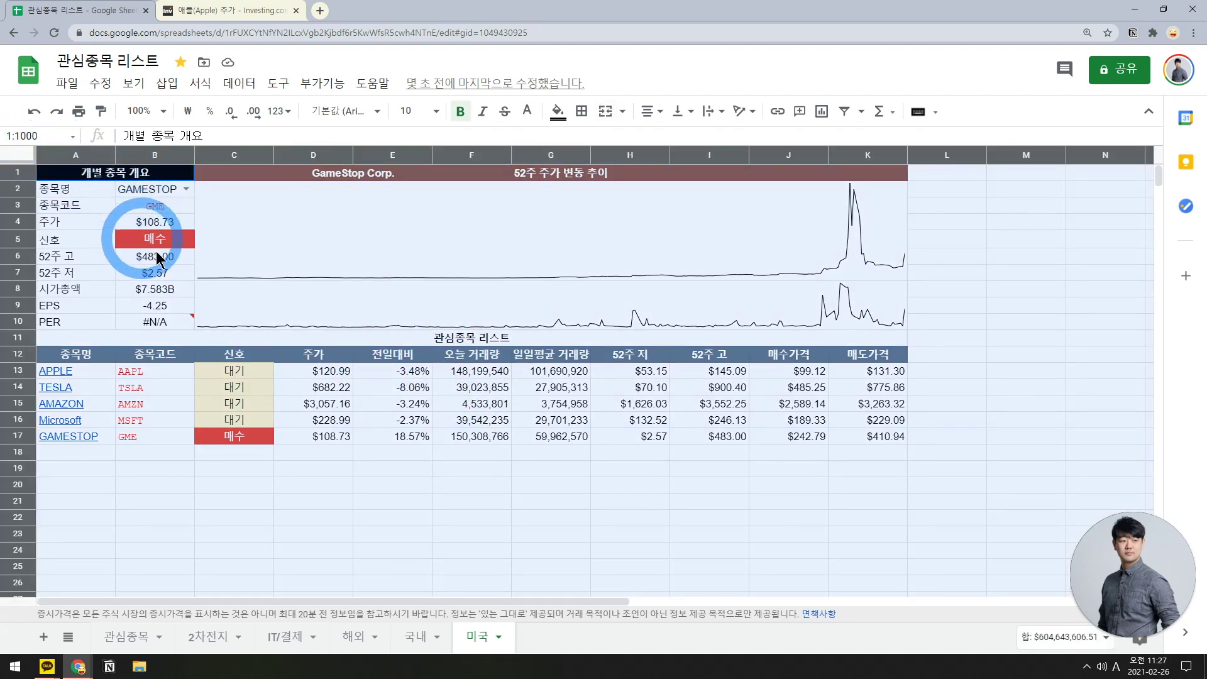
{"action": "left_click", "coordinate": [680, 114]}
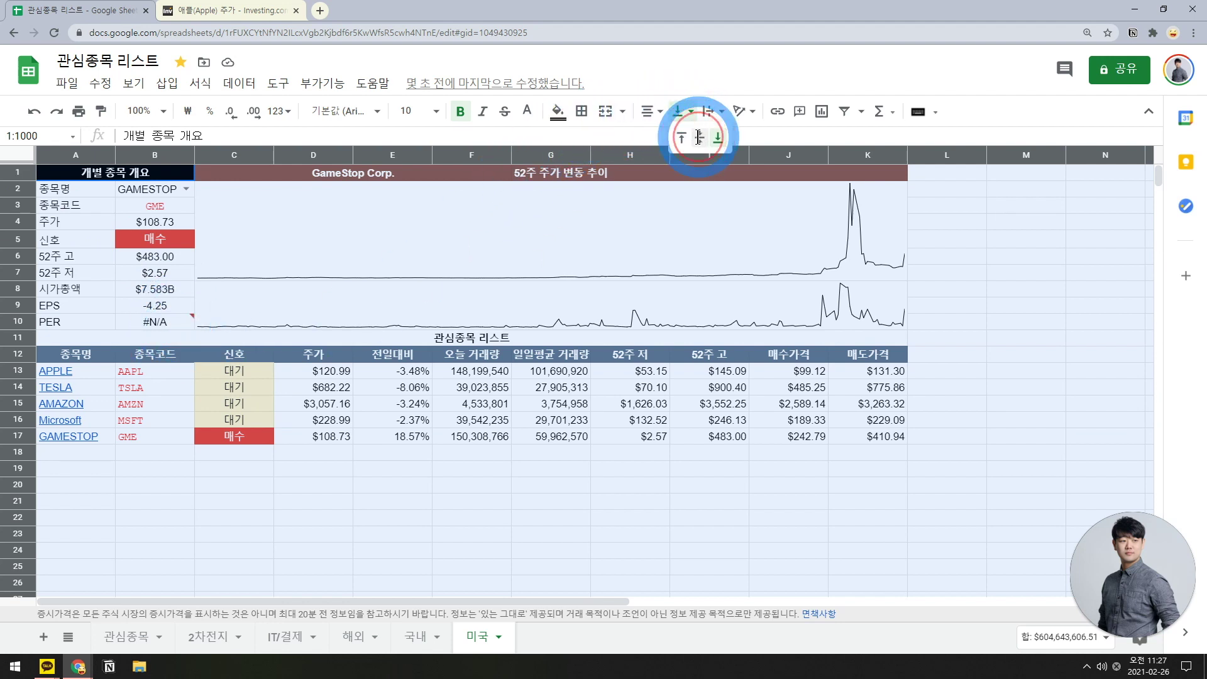
{"action": "left_click", "coordinate": [700, 138]}
{"action": "left_click", "coordinate": [531, 388]}
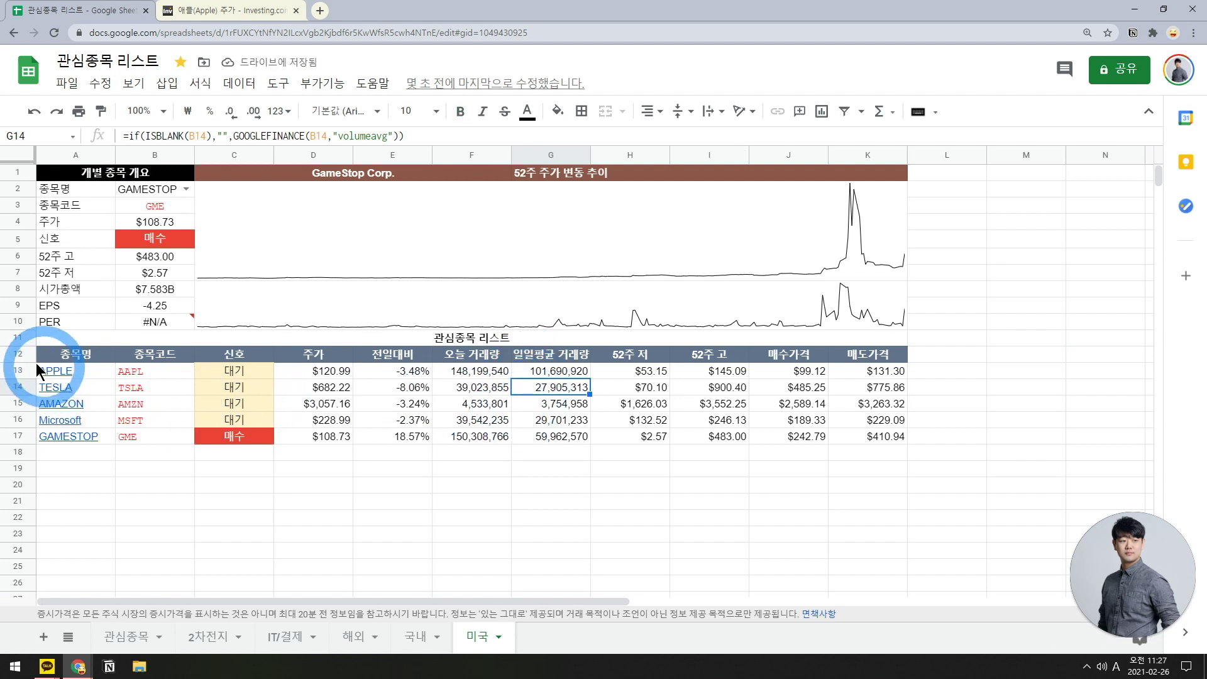
- Add a filter to the watchlist in rows 12 to 17 and sort it by 주가 from Z to A
{"action": "left_click_drag", "start_coordinate": [63, 371], "coordinate": [858, 439]}
{"action": "left_click", "coordinate": [608, 416]}
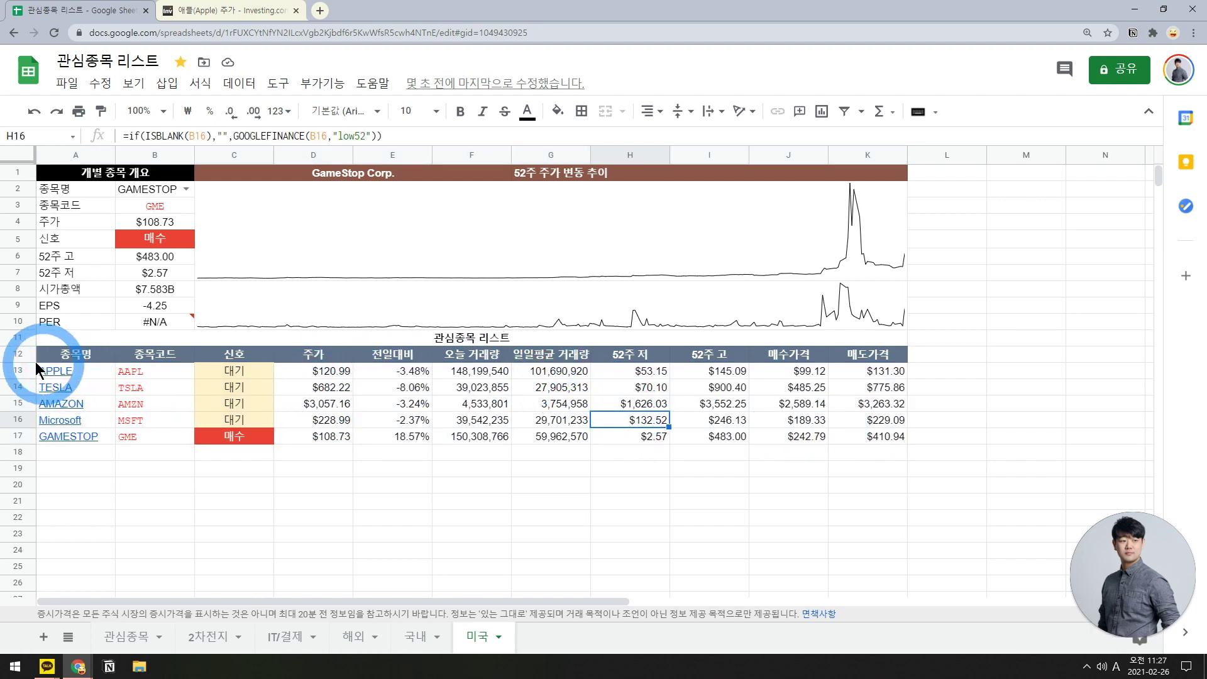
{"action": "left_click", "coordinate": [17, 354]}
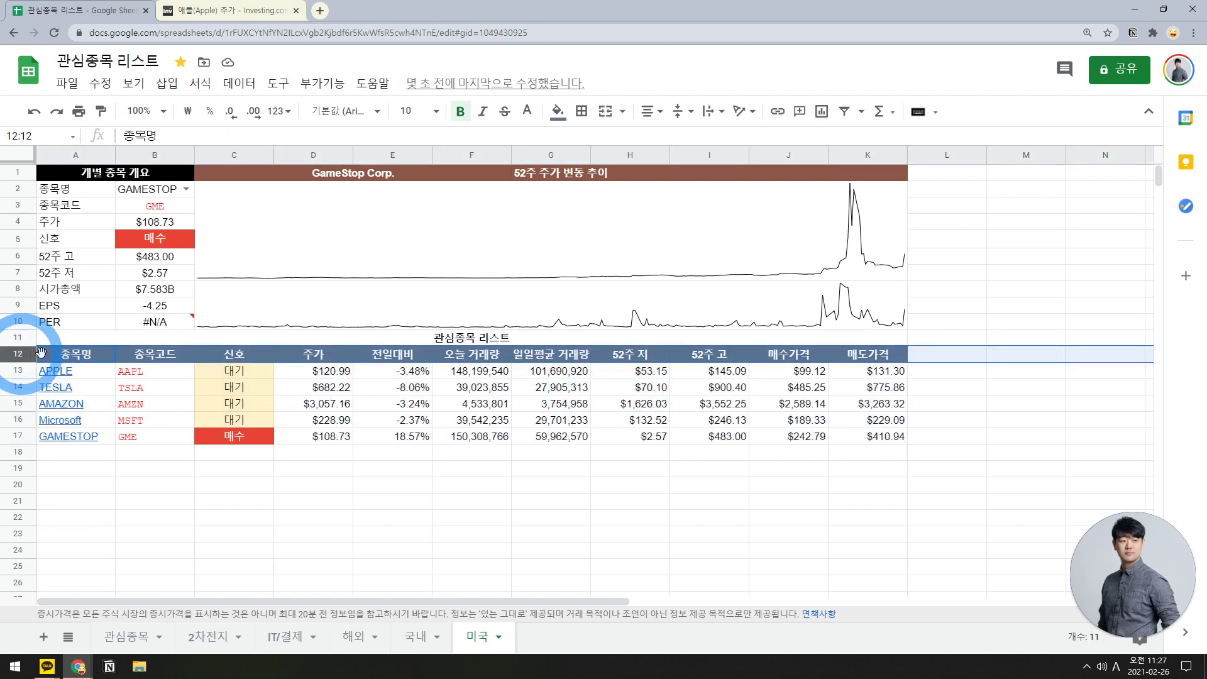
{"action": "left_click", "coordinate": [845, 113]}
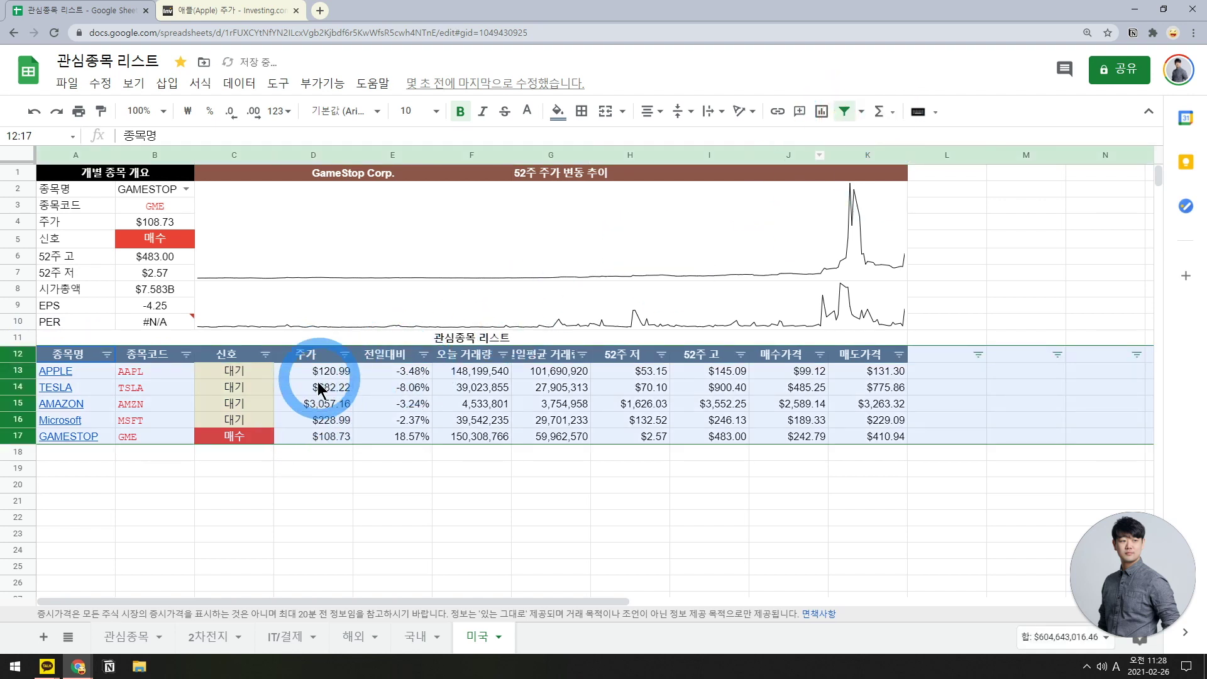
{"action": "left_click", "coordinate": [344, 356]}
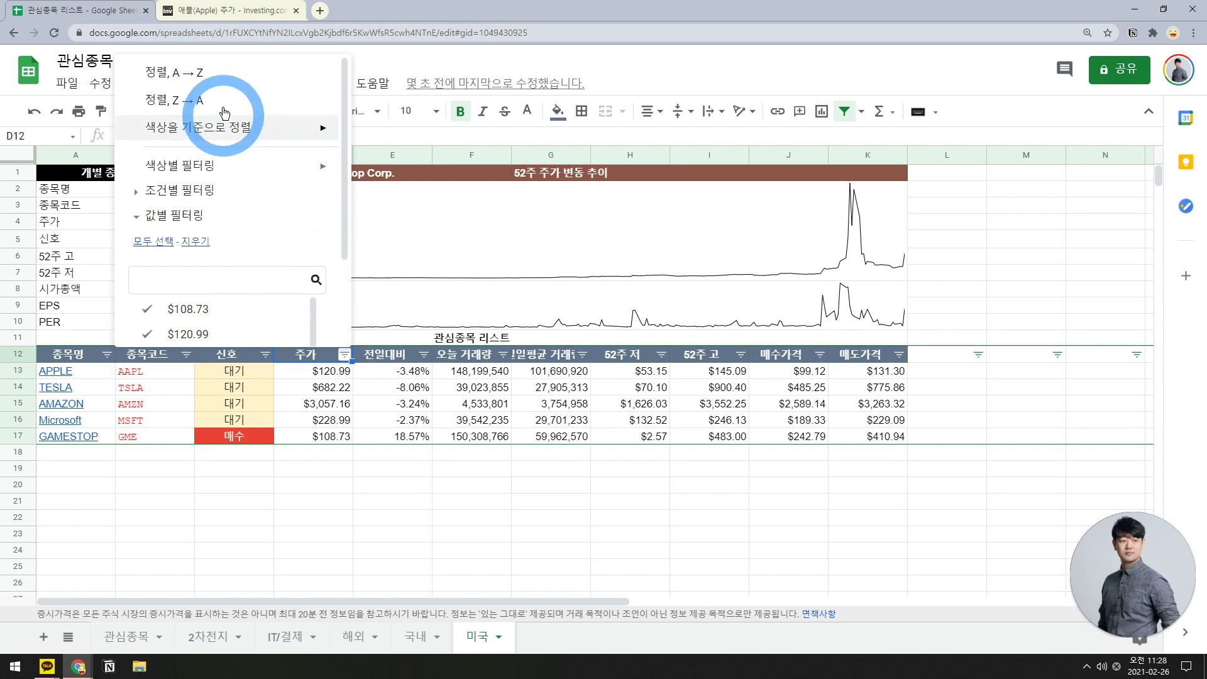
{"action": "left_click", "coordinate": [245, 93]}
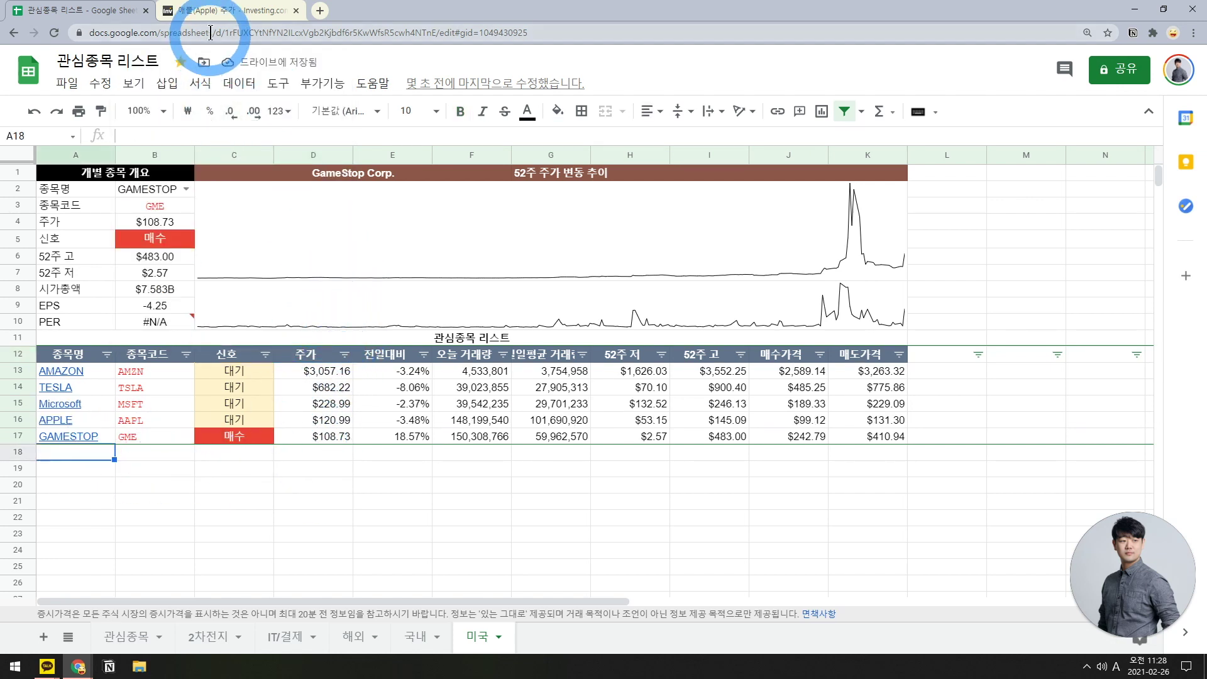
- Switch to Investing.com, search for 디즈니 and open the New York-listed 월트 디즈니 (DIS) stock page
{"action": "left_click", "coordinate": [234, 12]}
{"action": "left_click", "coordinate": [119, 11]}
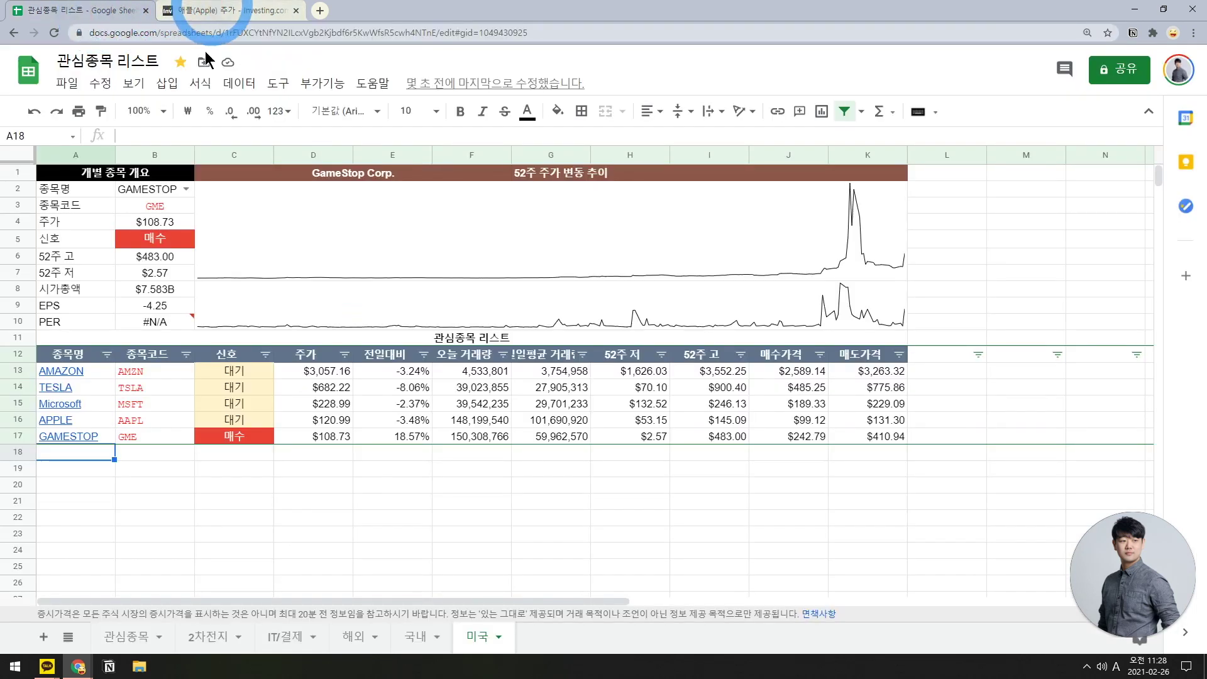
{"action": "left_click", "coordinate": [101, 446]}
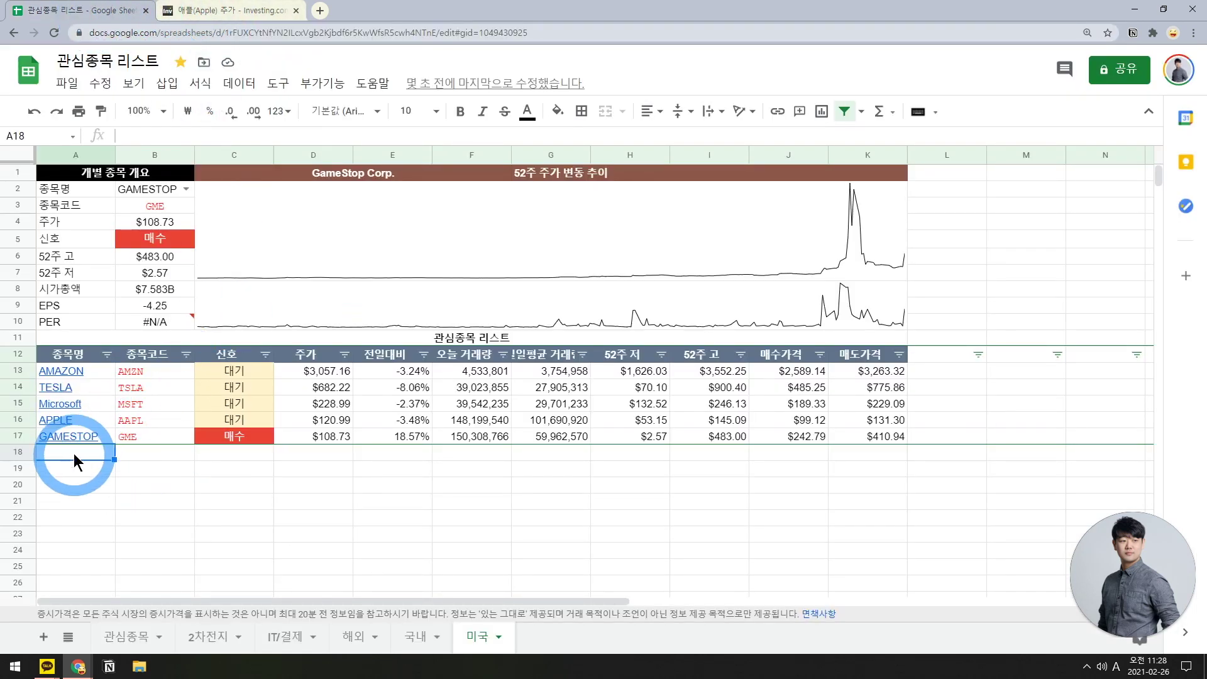
{"action": "left_click", "coordinate": [238, 11]}
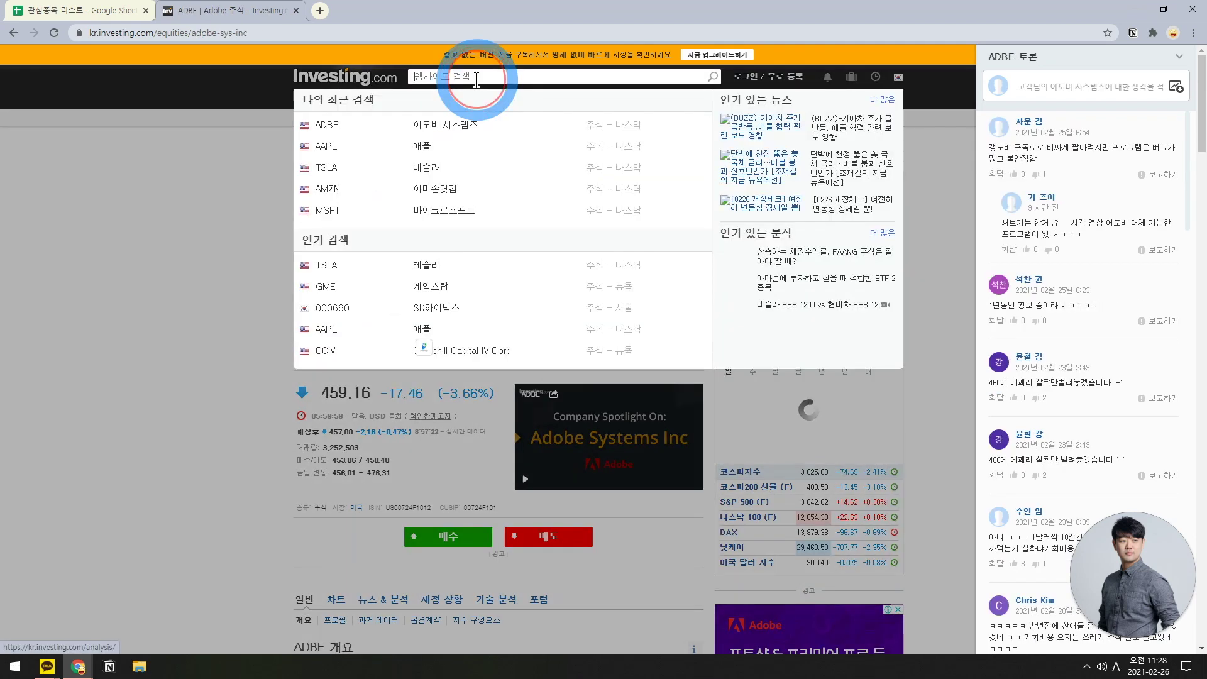
{"action": "left_click", "coordinate": [476, 77]}
{"action": "type", "text": "ell"}
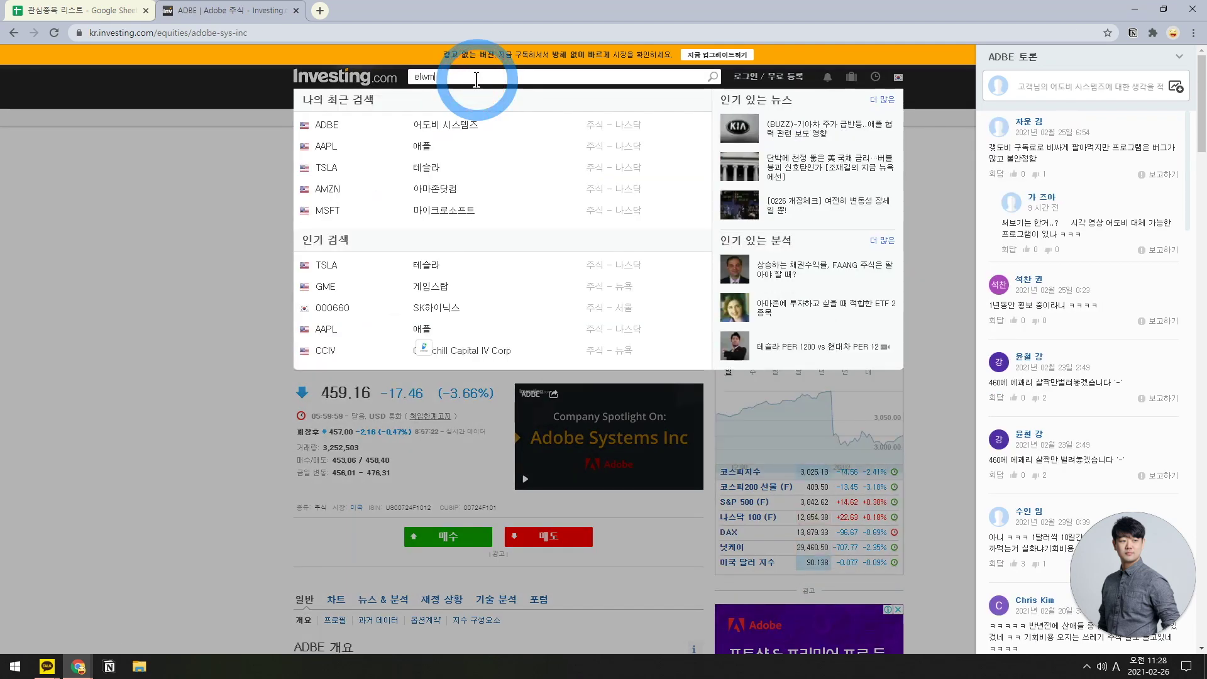
{"action": "type", "text": "니"}
{"action": "key", "text": "Return"}
{"action": "left_click", "coordinate": [450, 352]}
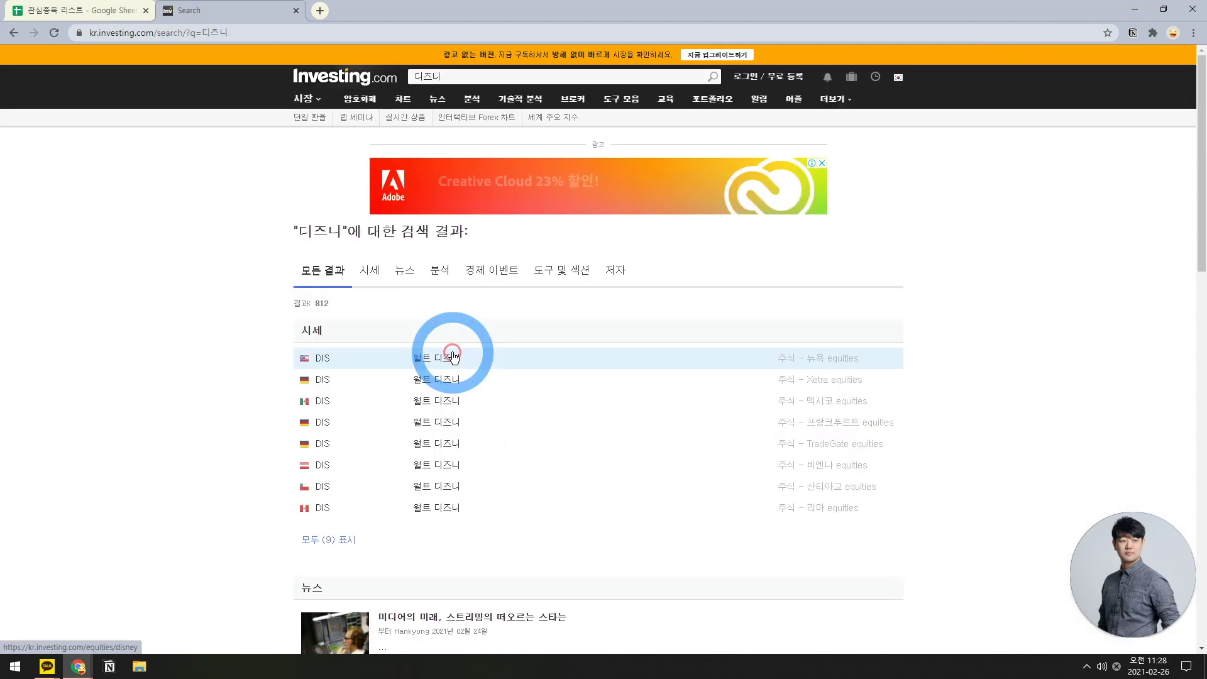
- Return to the watchlist spreadsheet and add DISNEY with the stock code DIS in row 18
{"action": "left_click", "coordinate": [149, 14]}
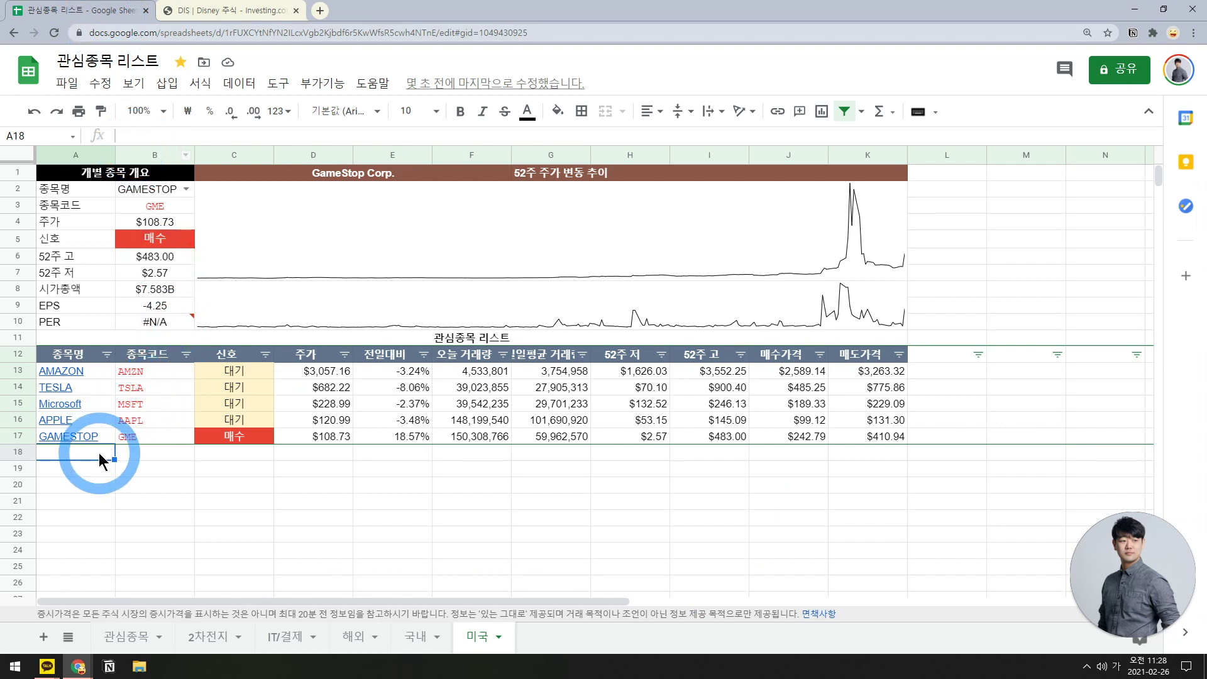
{"action": "type", "text": "ㄷ"}
{"action": "key", "text": "Tab"}
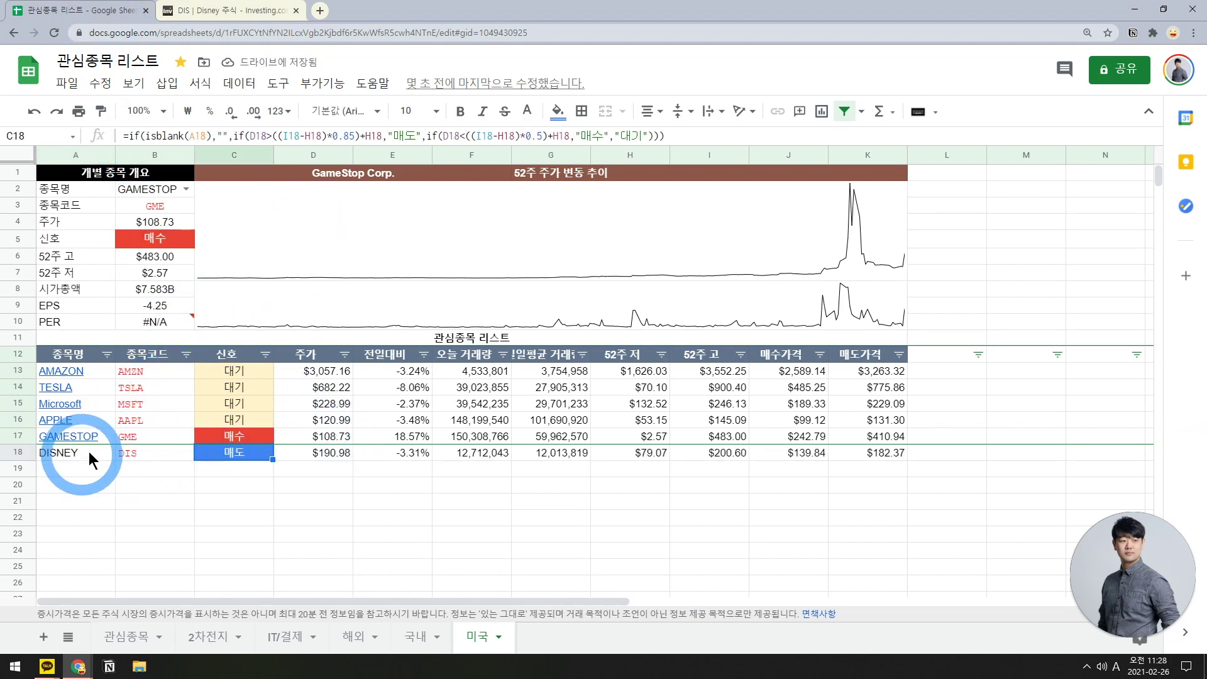
- Remove the watchlist filter and recreate it over rows 12 to 18 to include the DISNEY row
{"action": "left_click", "coordinate": [21, 354]}
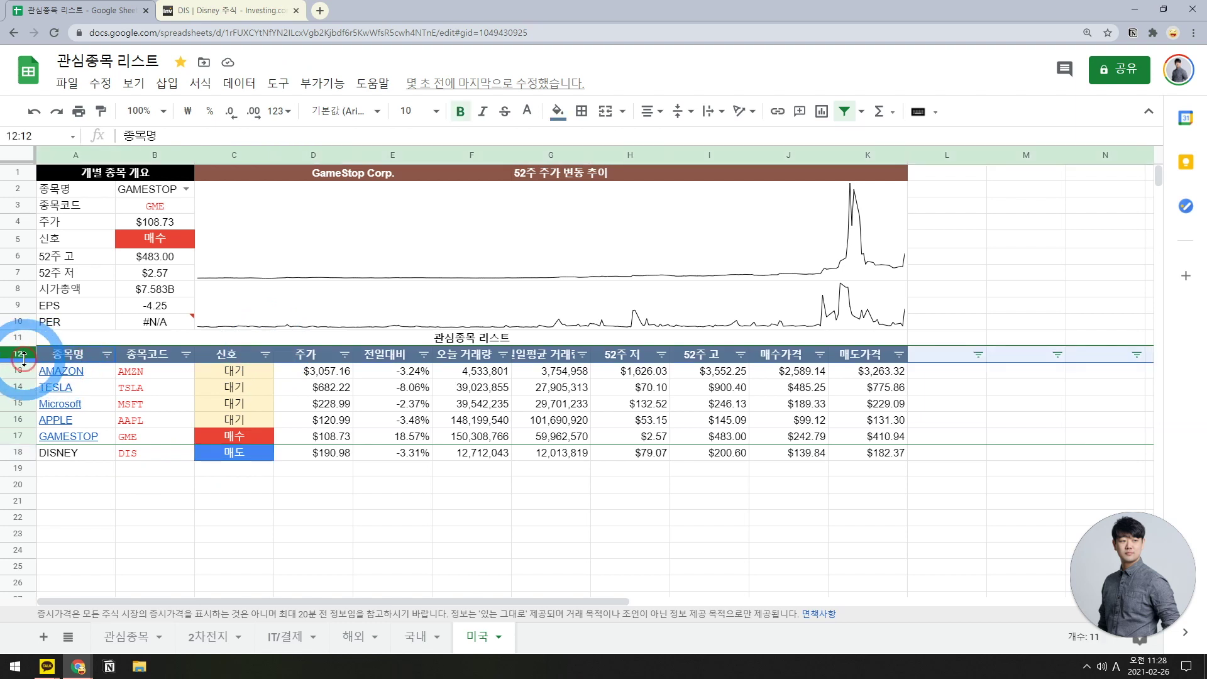
{"action": "left_click", "coordinate": [844, 111]}
{"action": "left_click", "coordinate": [843, 112]}
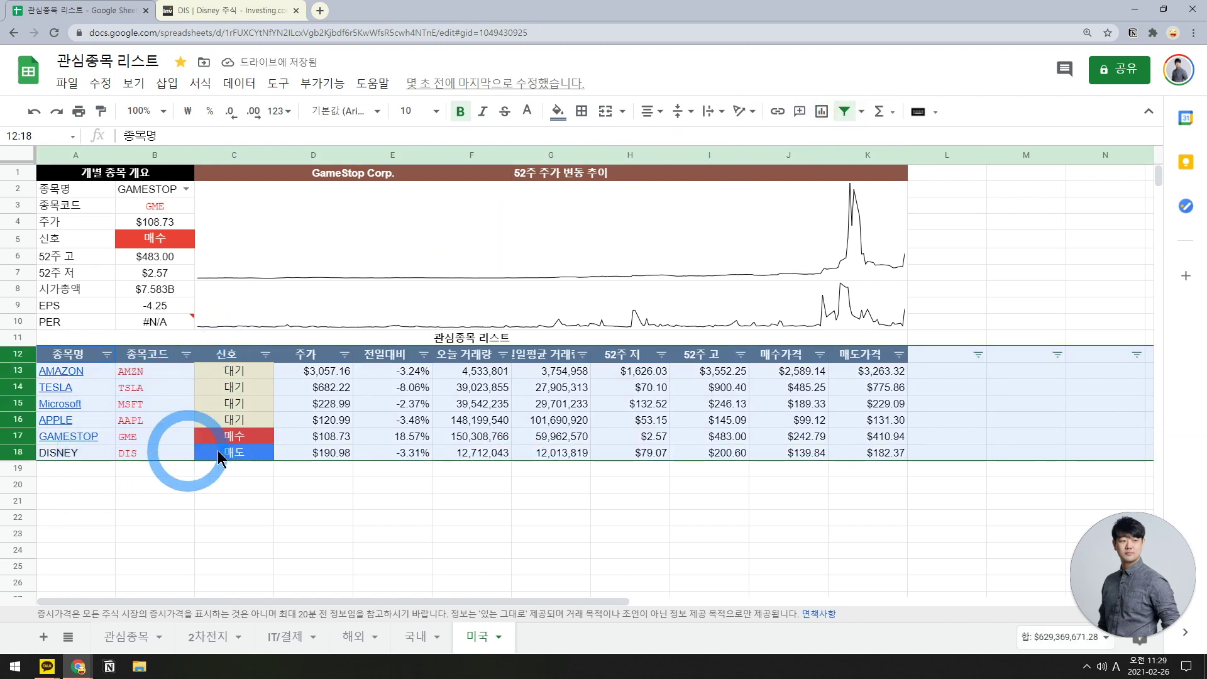
- Copy the address of Disney's Investing.com page and link the DISNEY name in A18 to it
{"action": "left_click", "coordinate": [245, 11]}
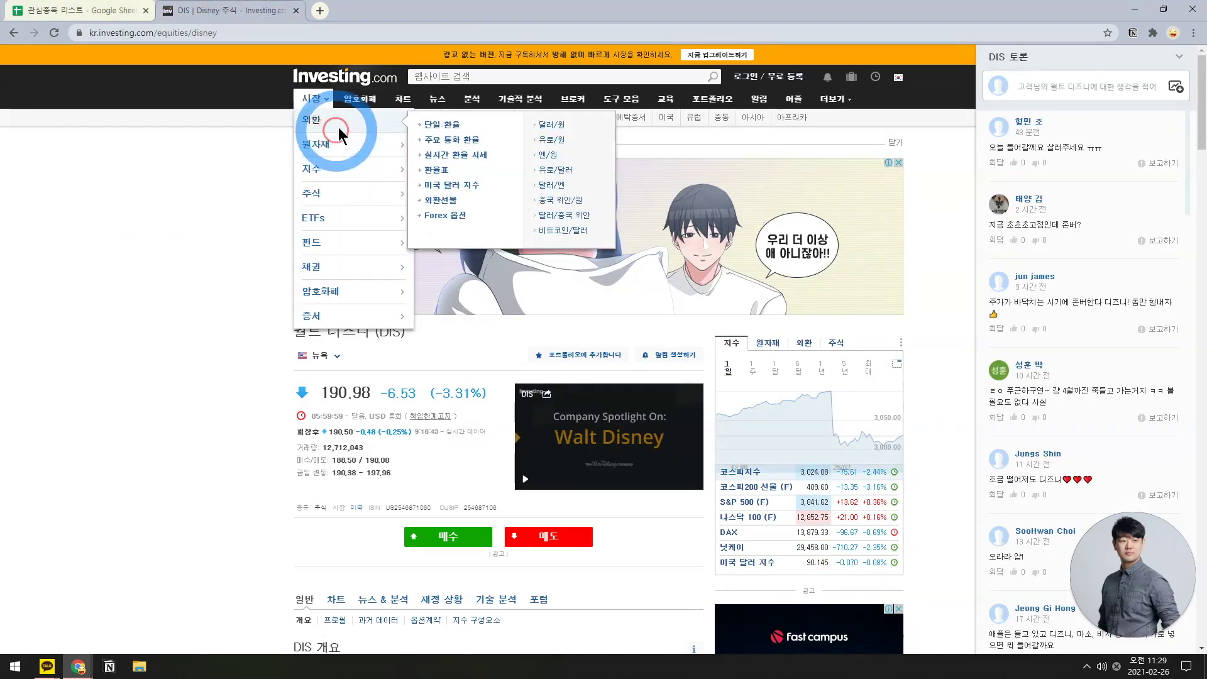
{"action": "left_click", "coordinate": [82, 11]}
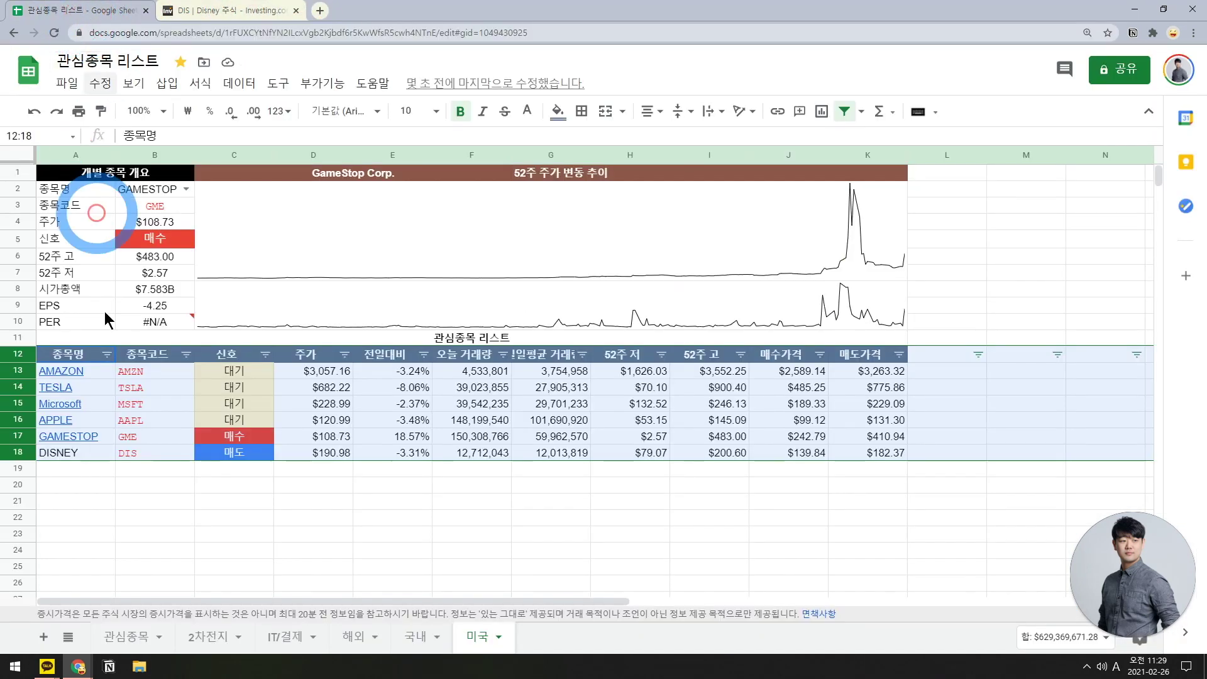
{"action": "left_click", "coordinate": [401, 511]}
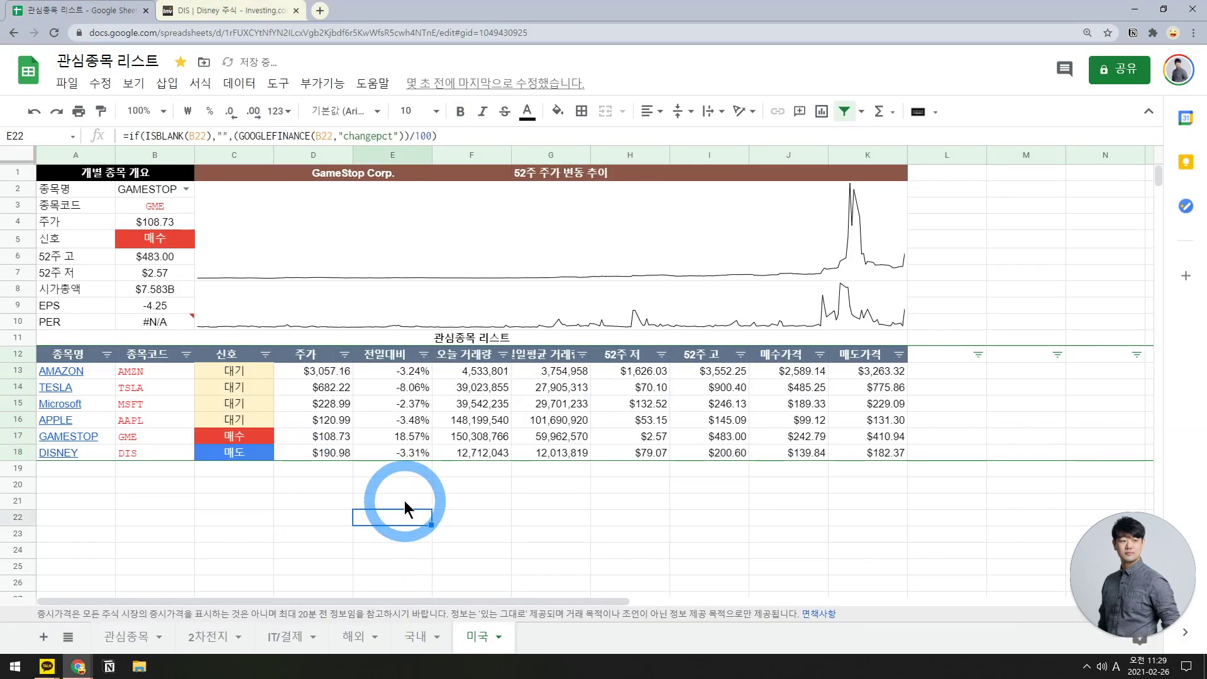